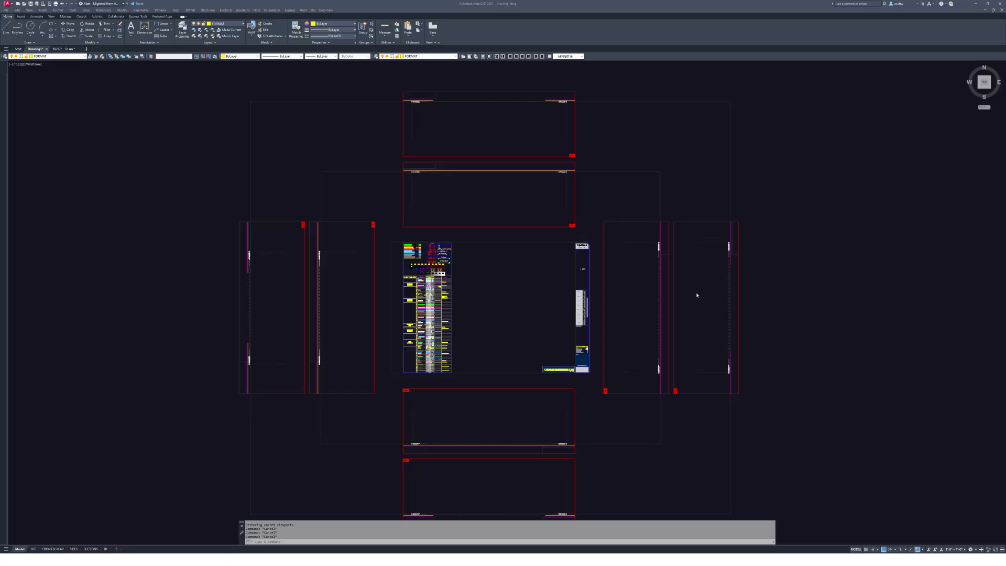
- Switch to the Lot 49 survey PDF and scroll down to the Boundary Survey page
{"action": "key", "text": "alt+Tab"}
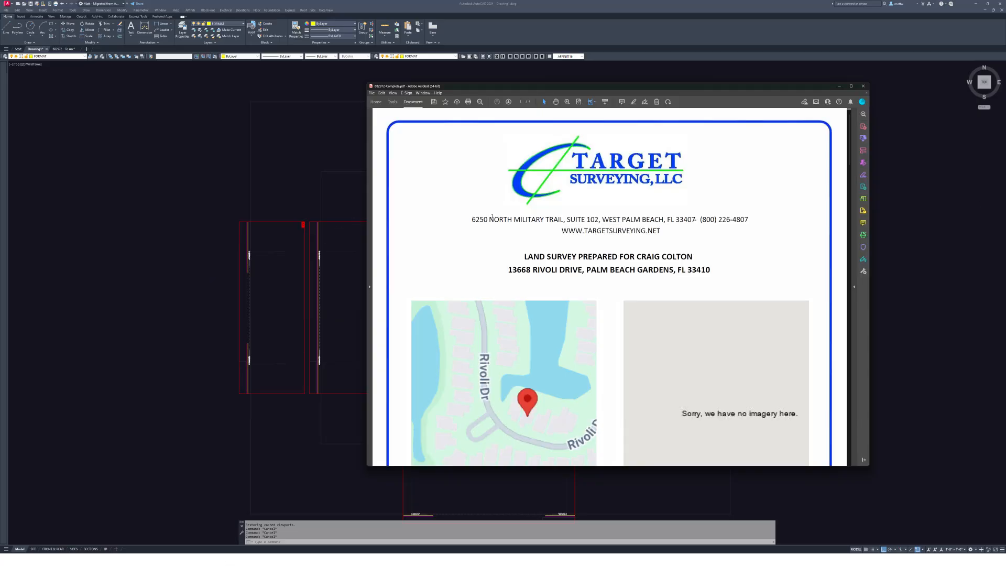
{"action": "scroll", "coordinate": [557, 258], "scroll_direction": "down", "scroll_amount": 12}
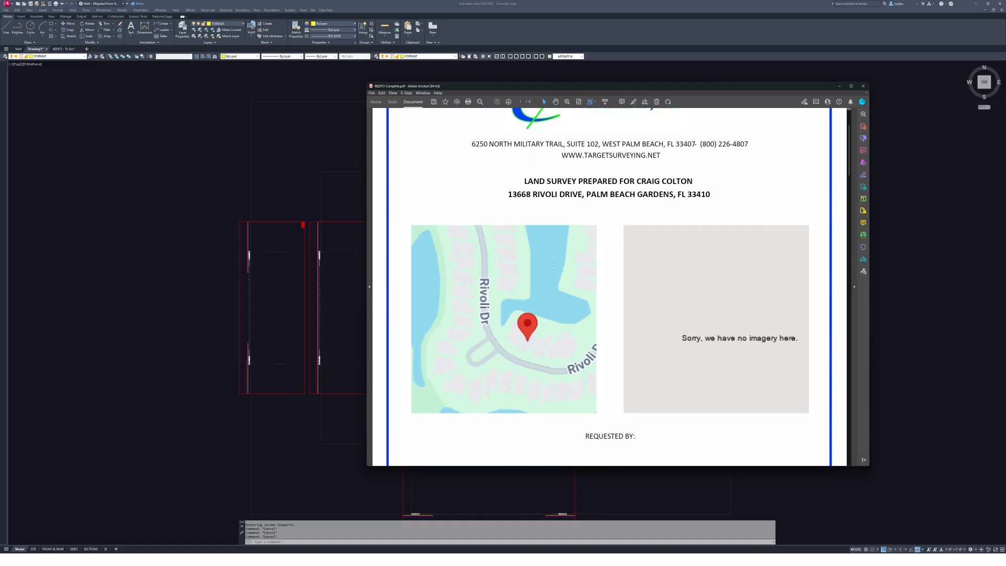
{"action": "scroll", "coordinate": [583, 267], "scroll_direction": "down", "scroll_amount": 12}
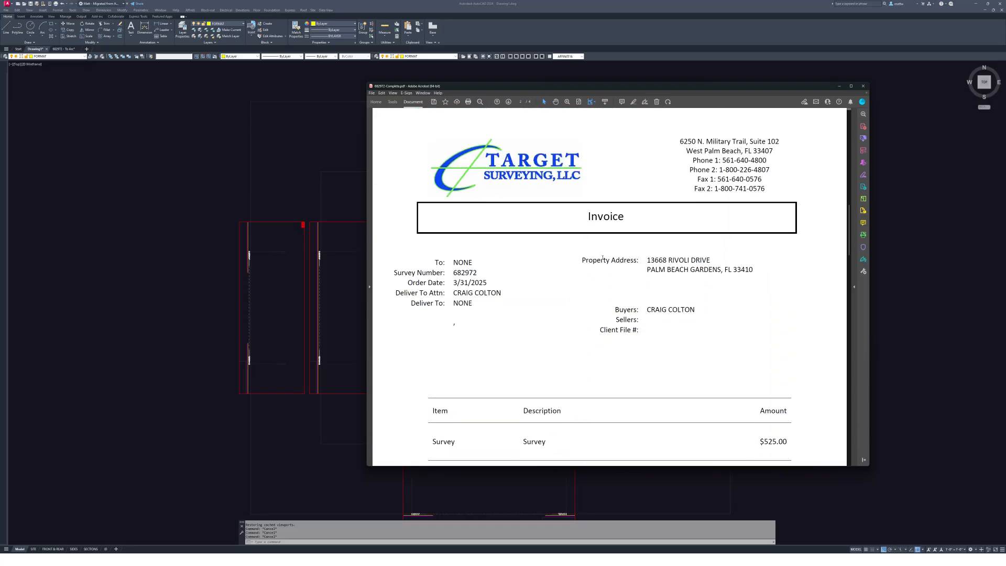
{"action": "scroll", "coordinate": [597, 301], "scroll_direction": "down", "scroll_amount": 15}
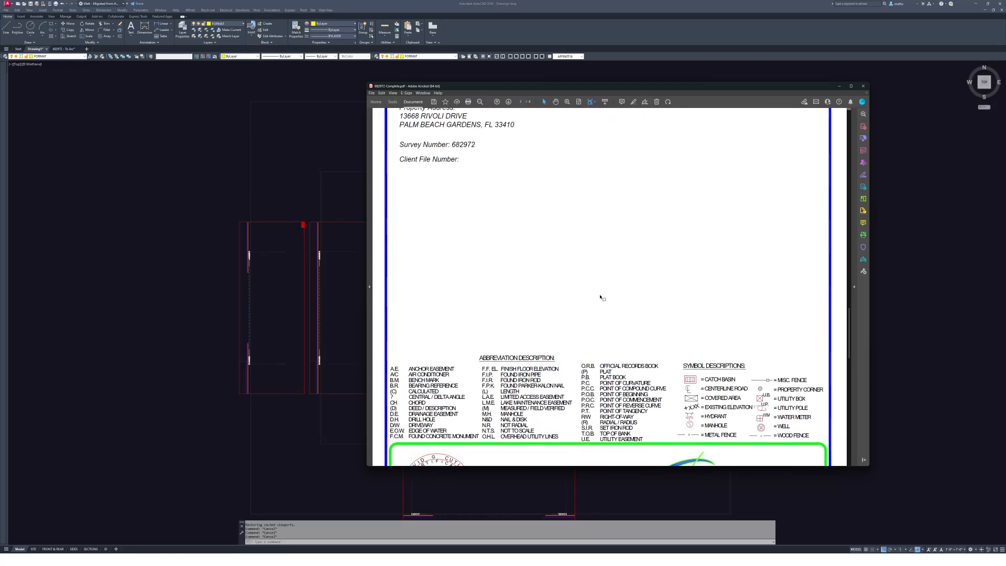
{"action": "scroll", "coordinate": [611, 296], "scroll_direction": "down", "scroll_amount": 1}
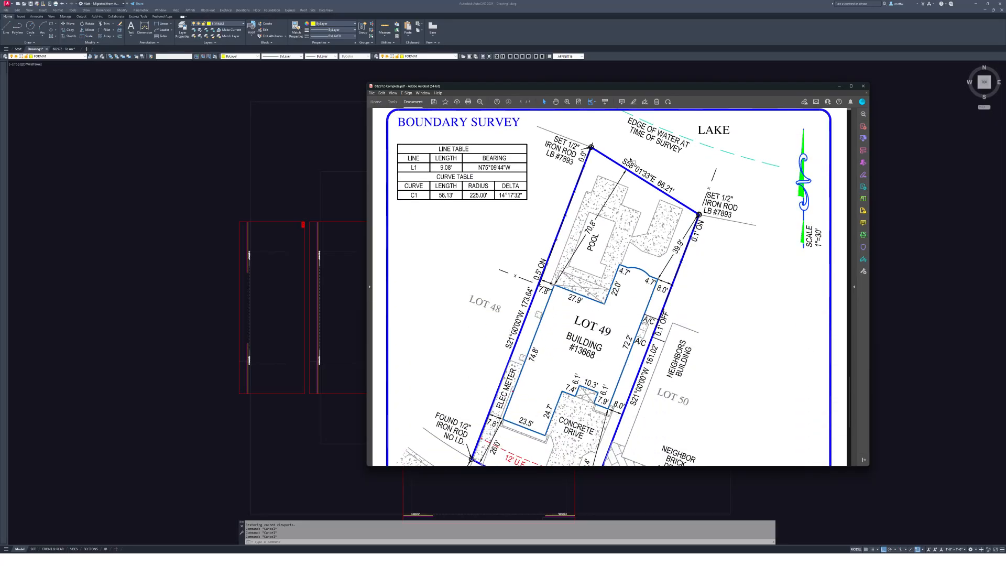
- Move and enlarge the survey window beside the drawing, marking the Lot 48 side boundary
{"action": "left_click_drag", "start_coordinate": [768, 85], "coordinate": [815, 30]}
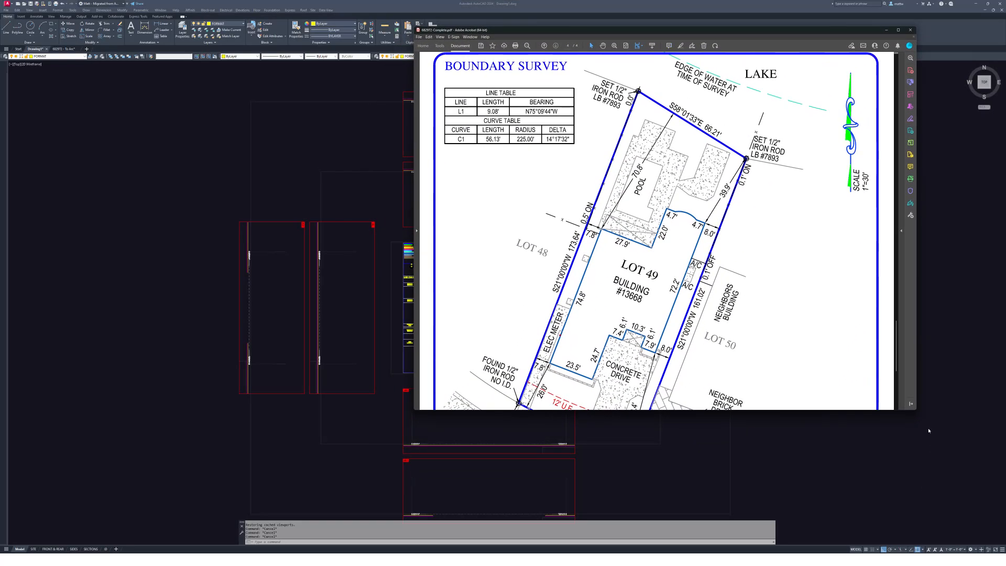
{"action": "left_click_drag", "start_coordinate": [915, 409], "coordinate": [856, 510]}
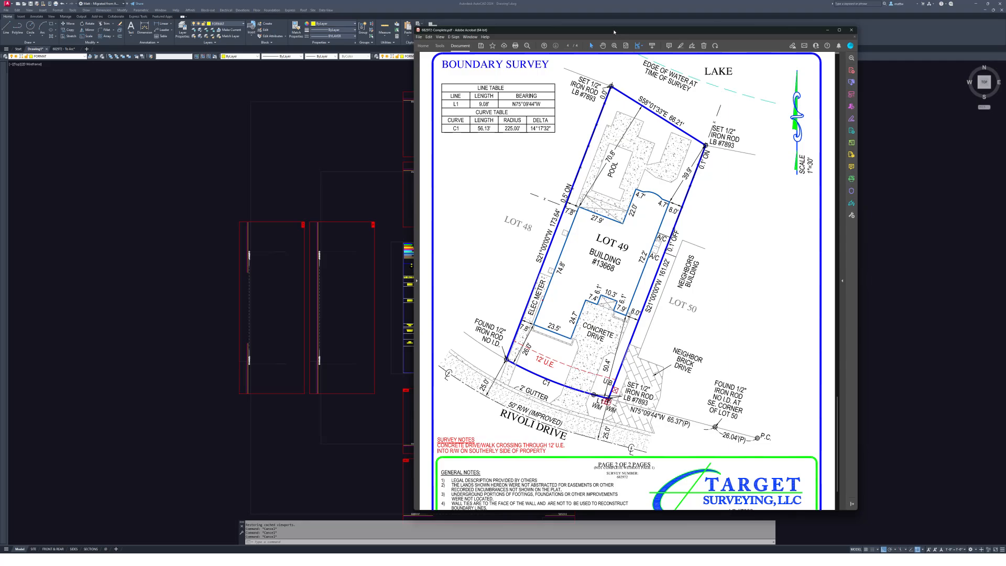
{"action": "mouse_move", "coordinate": [614, 32]}
{"action": "left_mouse_down"}
{"action": "mouse_move", "coordinate": [1005, 58]}
{"action": "mouse_move", "coordinate": [594, 32]}
{"action": "mouse_move", "coordinate": [750, 45]}
{"action": "mouse_move", "coordinate": [738, 46]}
{"action": "left_mouse_up"}
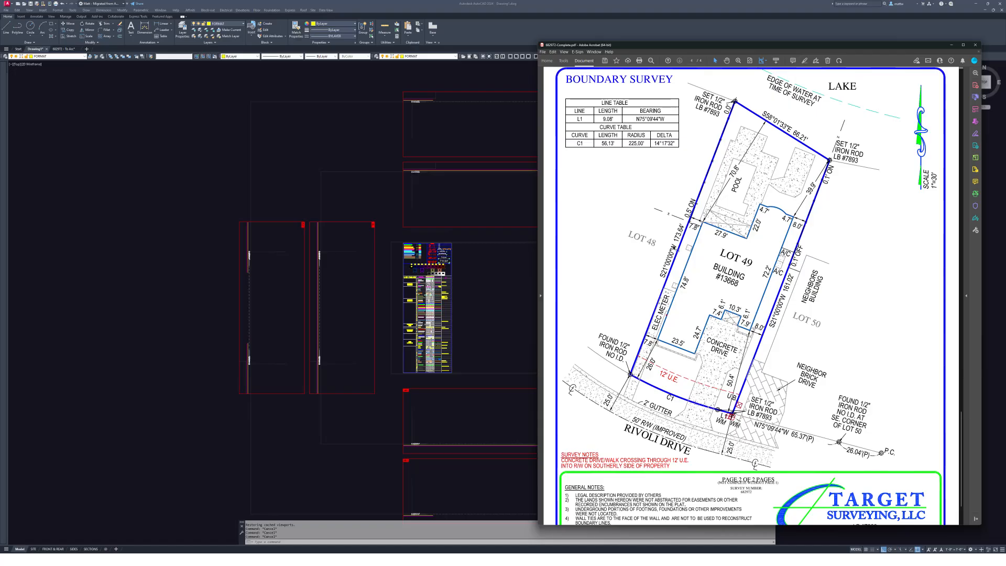
{"action": "left_click_drag", "start_coordinate": [645, 293], "coordinate": [699, 190]}
{"action": "left_click", "coordinate": [695, 202]}
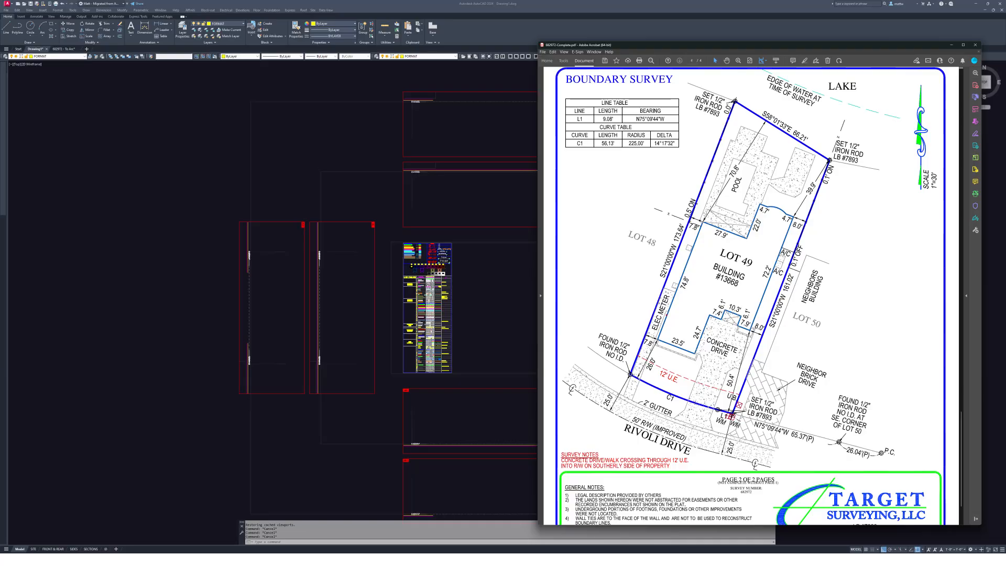
{"action": "key", "text": "super+d"}
{"action": "key", "text": "alt+Tab"}
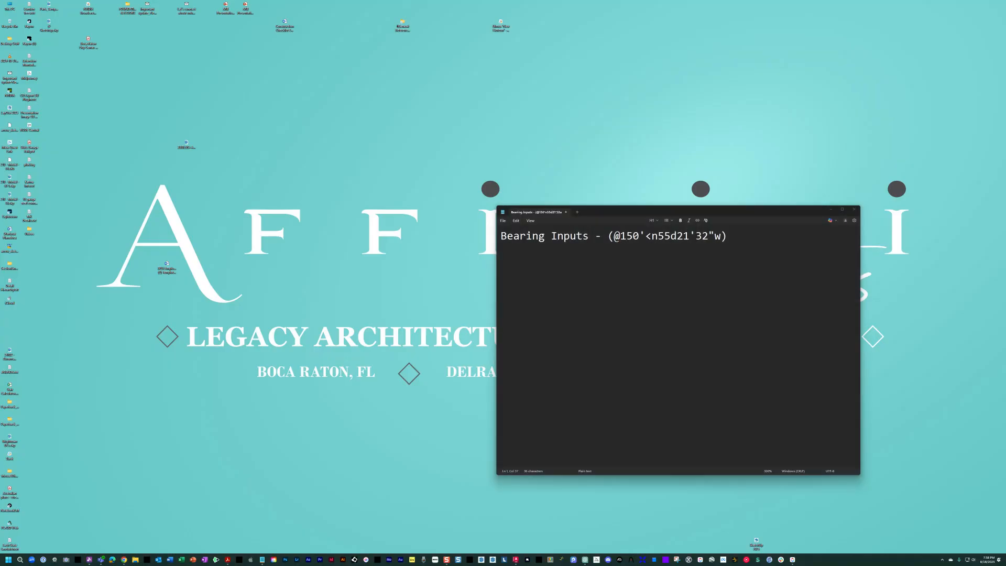
{"action": "key", "text": "super+d"}
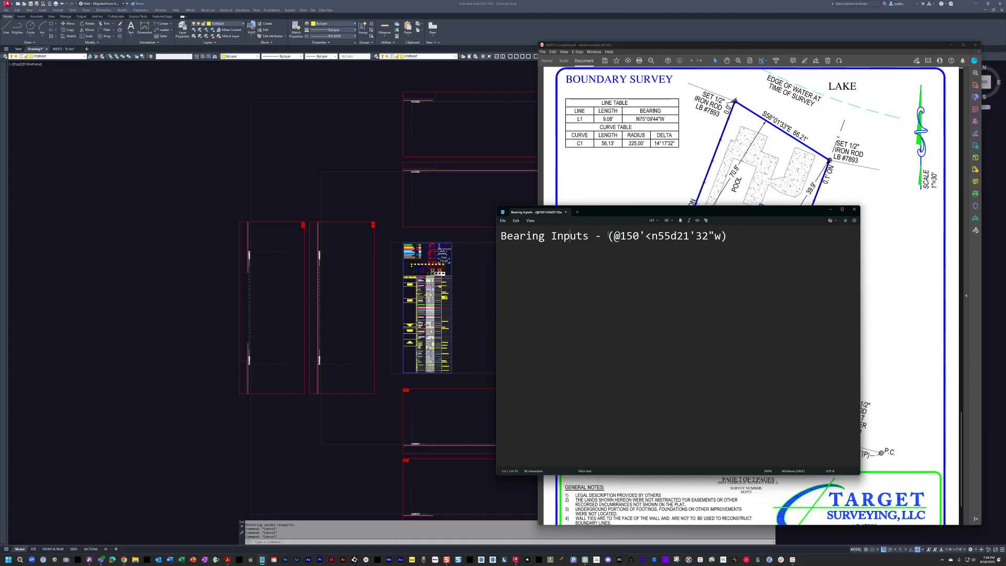
{"action": "left_click_drag", "start_coordinate": [612, 236], "coordinate": [722, 236]}
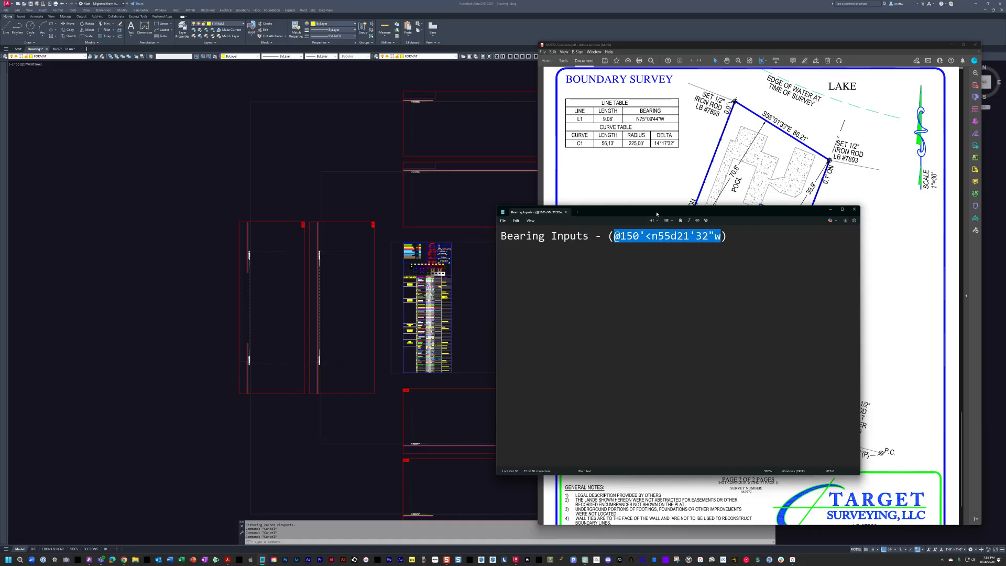
{"action": "mouse_move", "coordinate": [656, 214]}
{"action": "left_mouse_down"}
{"action": "mouse_move", "coordinate": [537, 249]}
{"action": "mouse_move", "coordinate": [385, 205]}
{"action": "left_mouse_up"}
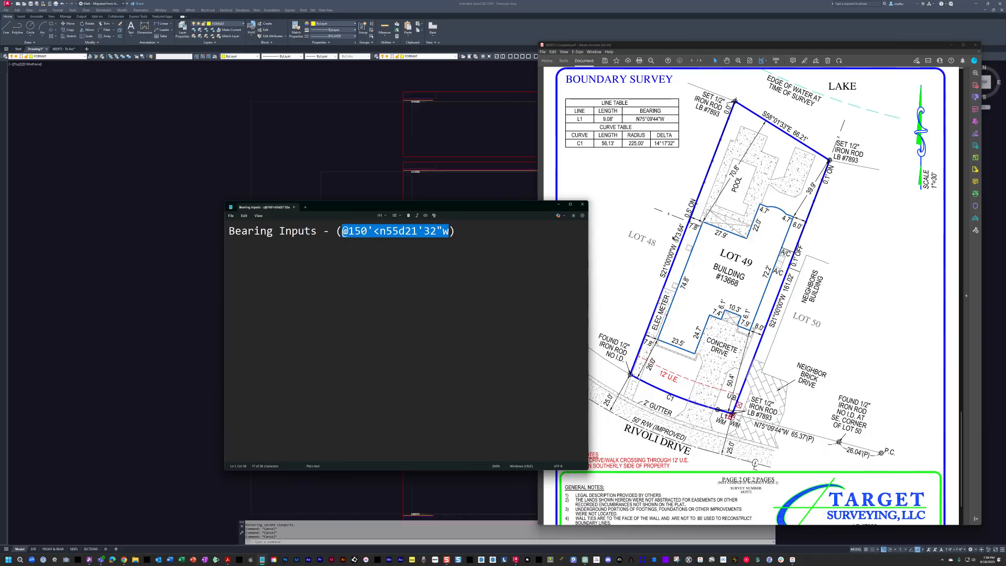
- Select the n55d21'32"w direction and its degrees, minutes and seconds parts in the note
{"action": "left_click", "coordinate": [679, 242]}
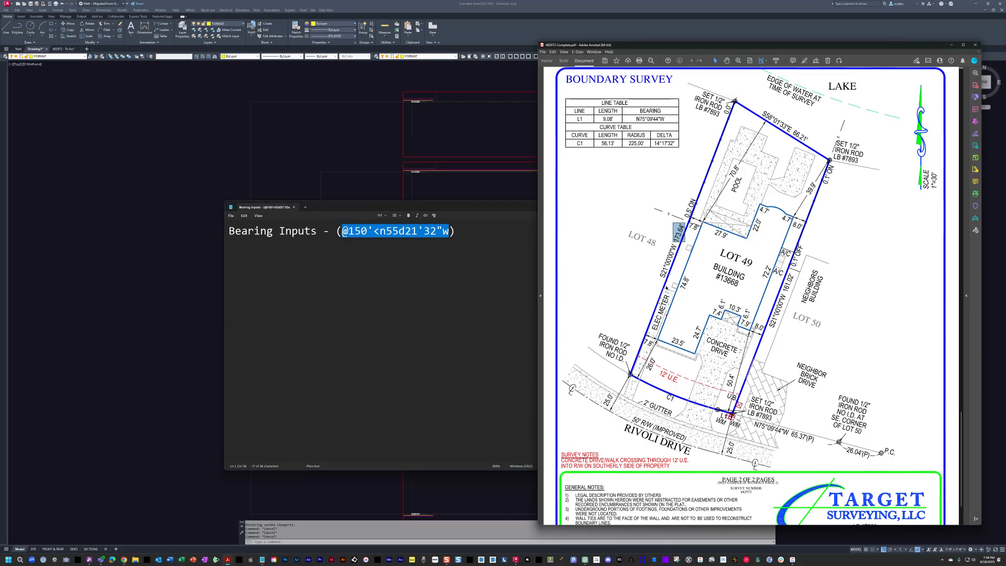
{"action": "left_click", "coordinate": [374, 231]}
{"action": "key", "text": "Right"}
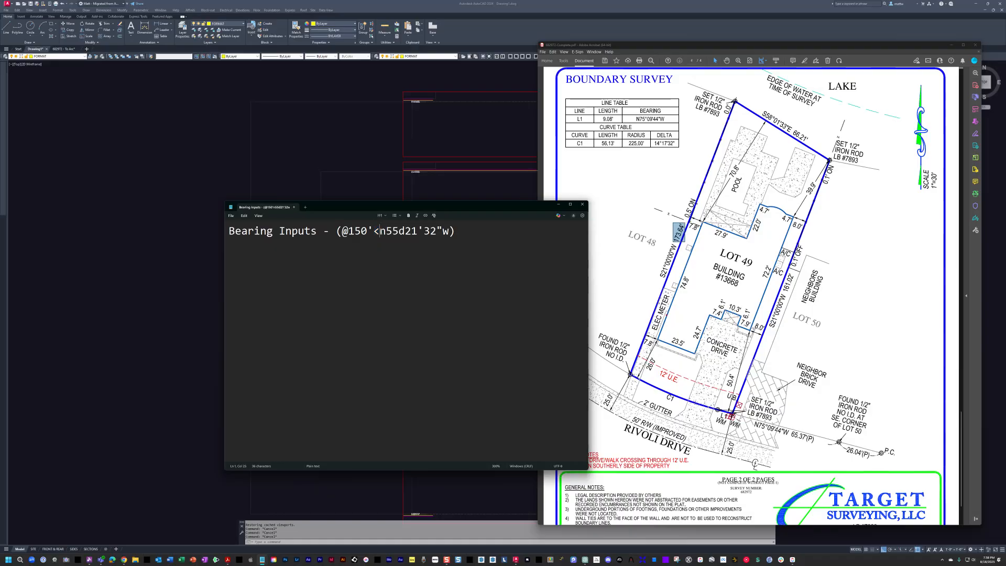
{"action": "left_click_drag", "start_coordinate": [381, 231], "coordinate": [450, 231]}
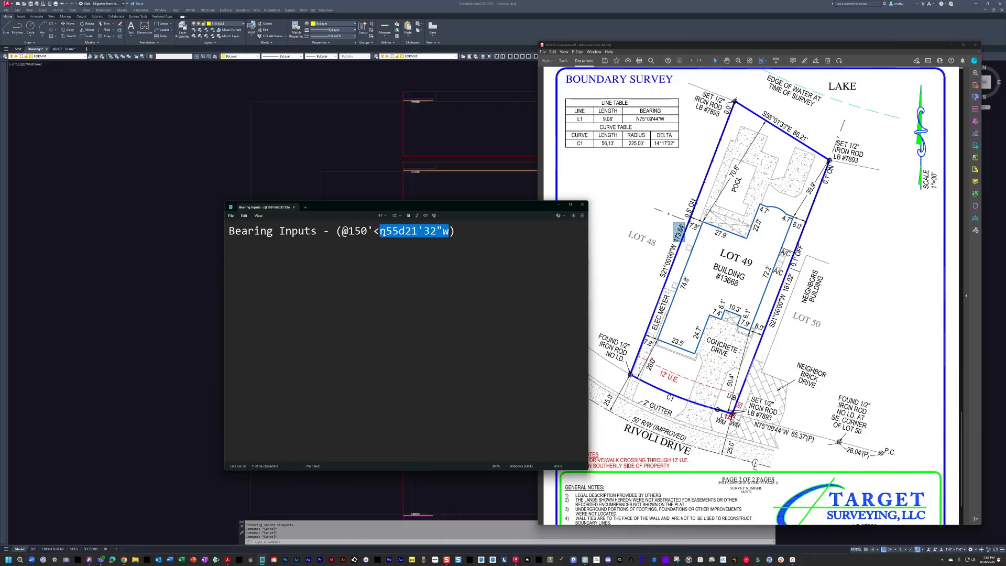
{"action": "key", "text": "shift+Right"}
{"action": "key", "text": "shift+Right"}
{"action": "key", "text": "shift+Right"}
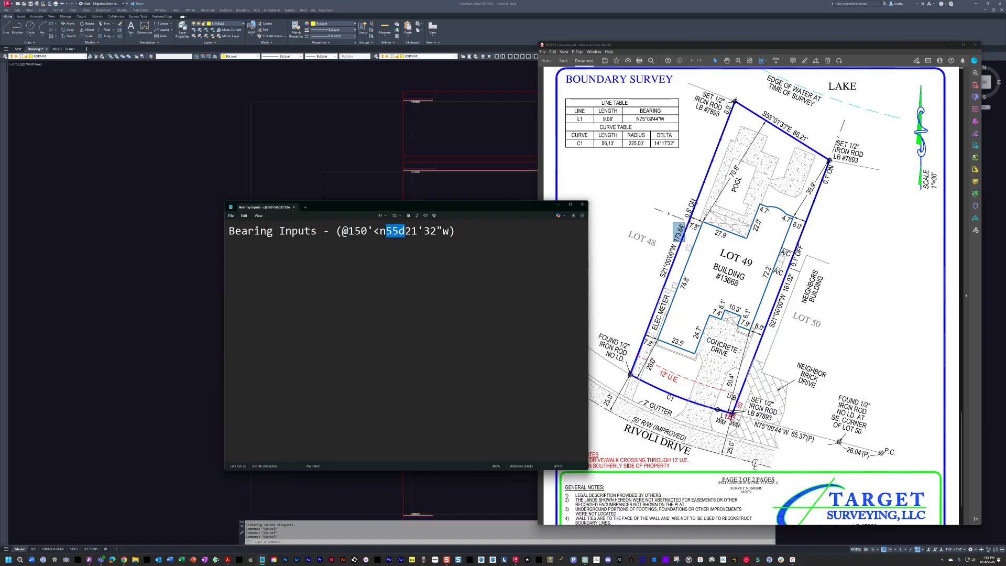
{"action": "key", "text": "Right"}
{"action": "key", "text": "shift+Right"}
{"action": "key", "text": "shift+Right"}
{"action": "key", "text": "shift+Right"}
{"action": "key", "text": "Right"}
{"action": "key", "text": "shift+Right"}
{"action": "key", "text": "shift+Right"}
{"action": "key", "text": "shift+Right"}
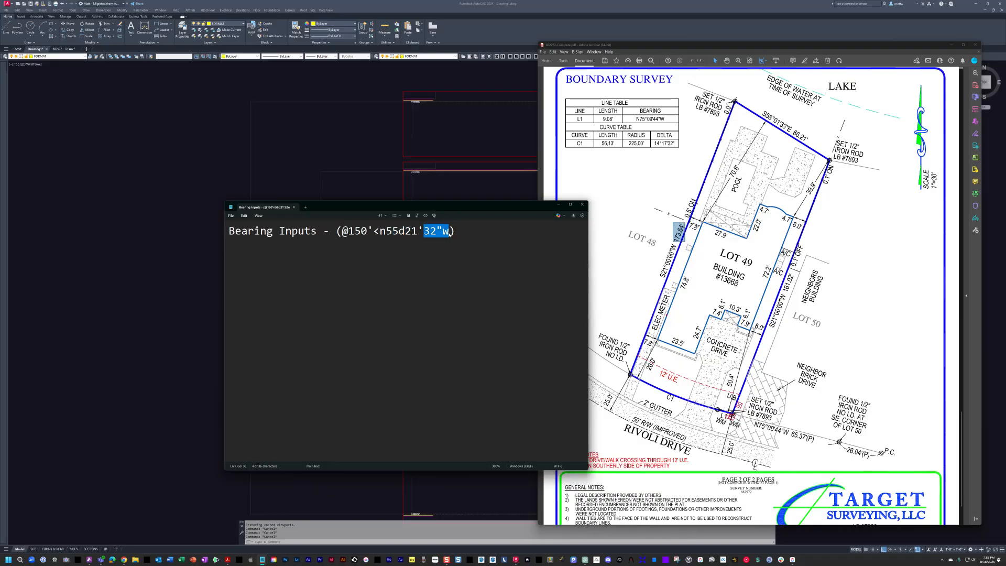
- Compare against the survey's west line bearing S21°00'00"W, then push the survey off-screen right
{"action": "left_click_drag", "start_coordinate": [661, 278], "coordinate": [673, 244]}
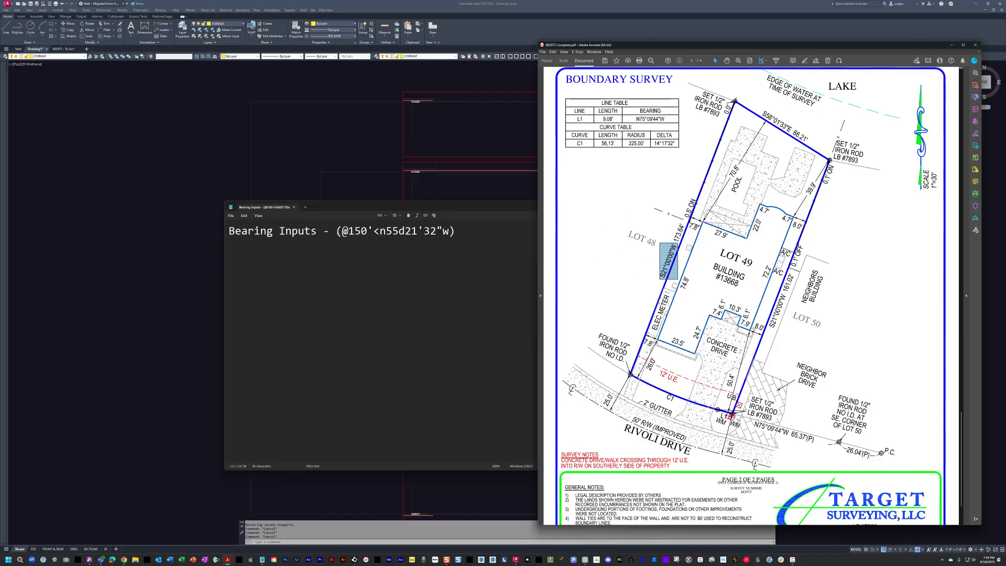
{"action": "left_click_drag", "start_coordinate": [336, 231], "coordinate": [1005, 225]}
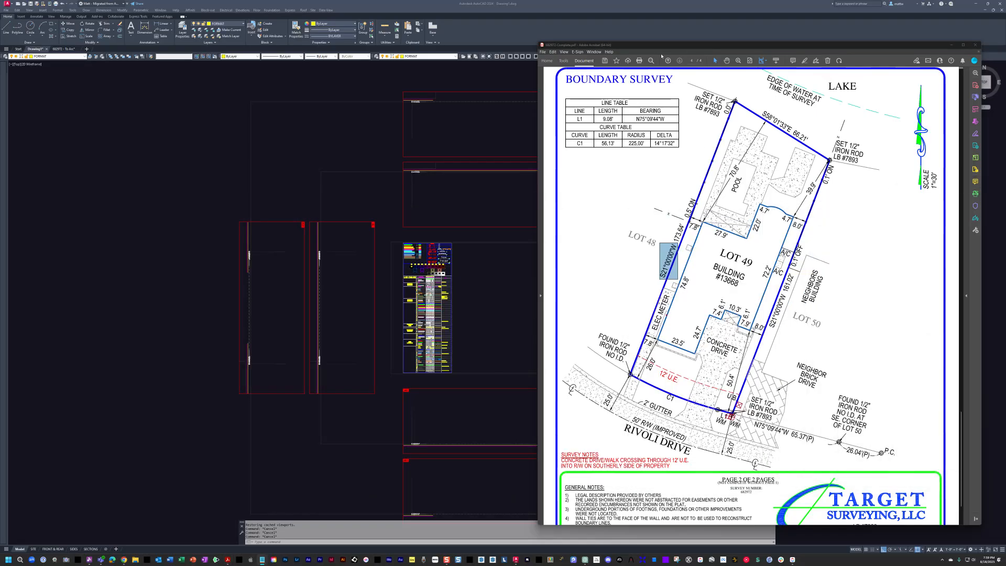
{"action": "left_click_drag", "start_coordinate": [657, 45], "coordinate": [640, 49]}
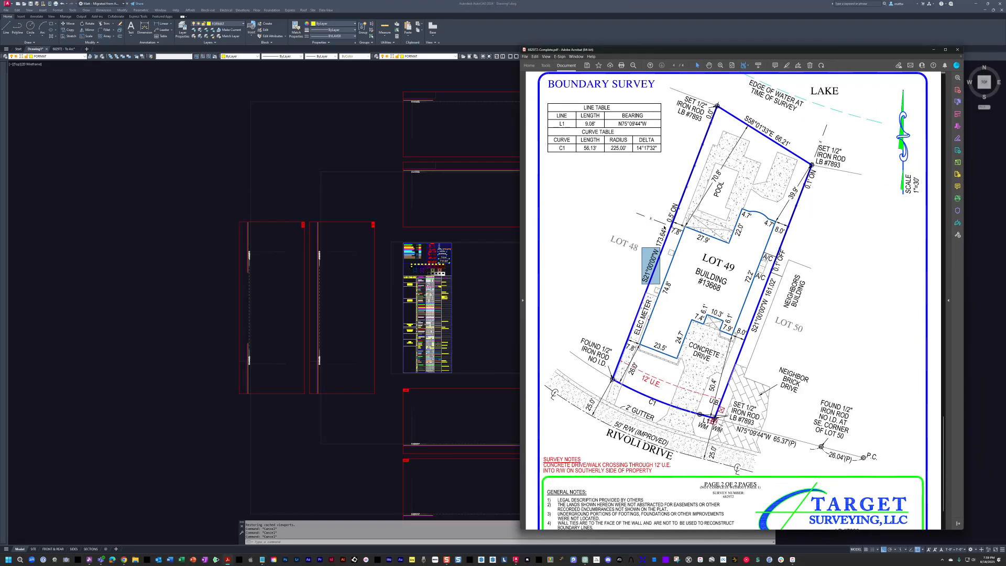
{"action": "left_click_drag", "start_coordinate": [635, 226], "coordinate": [667, 286]}
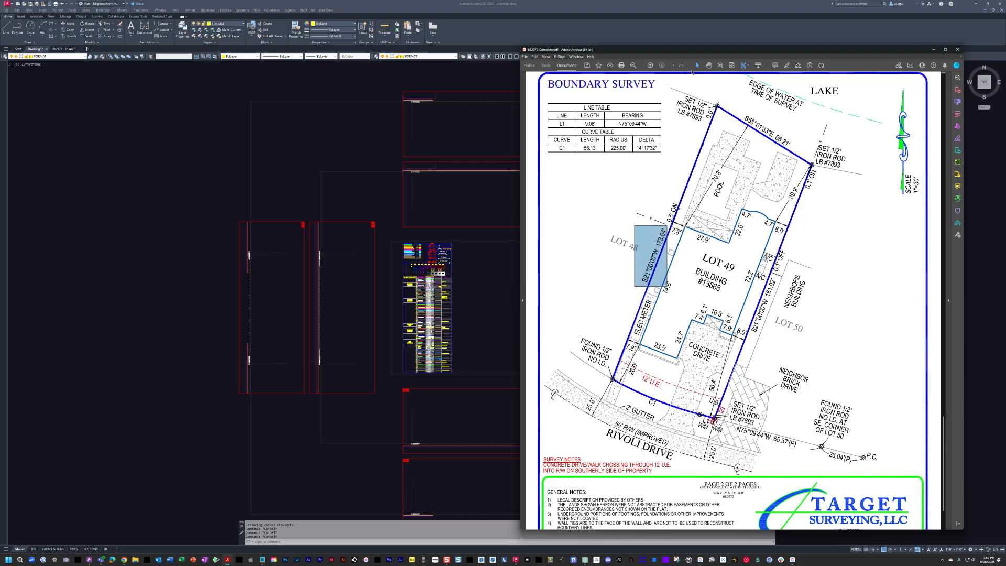
{"action": "left_click_drag", "start_coordinate": [691, 49], "coordinate": [1005, 63]}
- Pick the west line's start point right of the sheets and enter a 173.64' length
{"action": "key", "text": "Escape"}
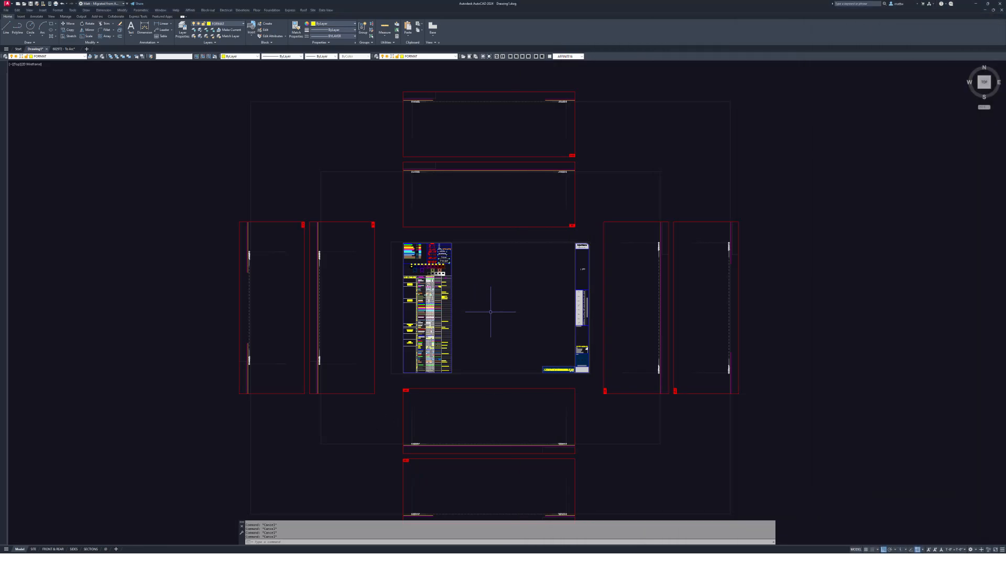
{"action": "middle_click_drag", "start_coordinate": [490, 311], "coordinate": [376, 319]}
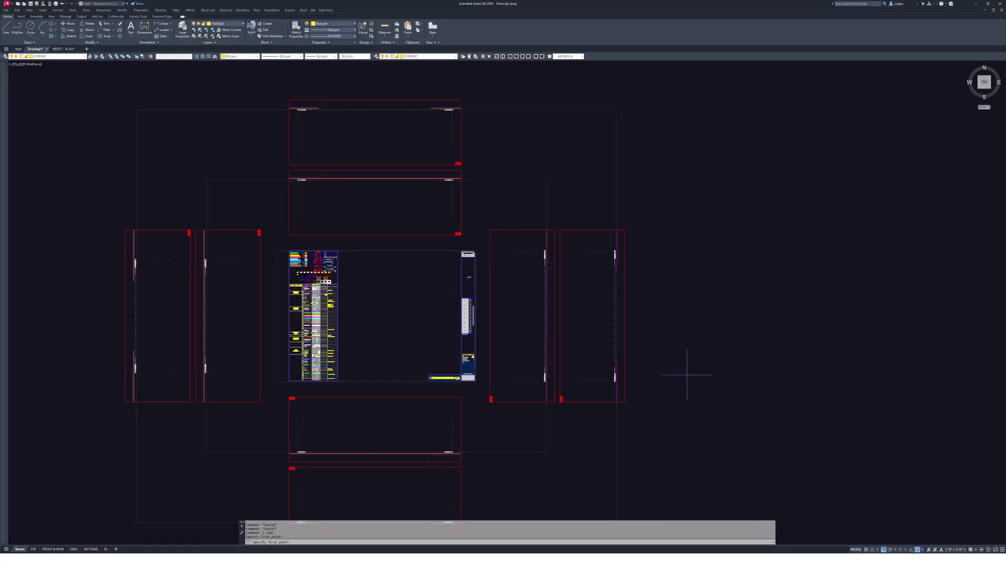
{"action": "left_click", "coordinate": [692, 334]}
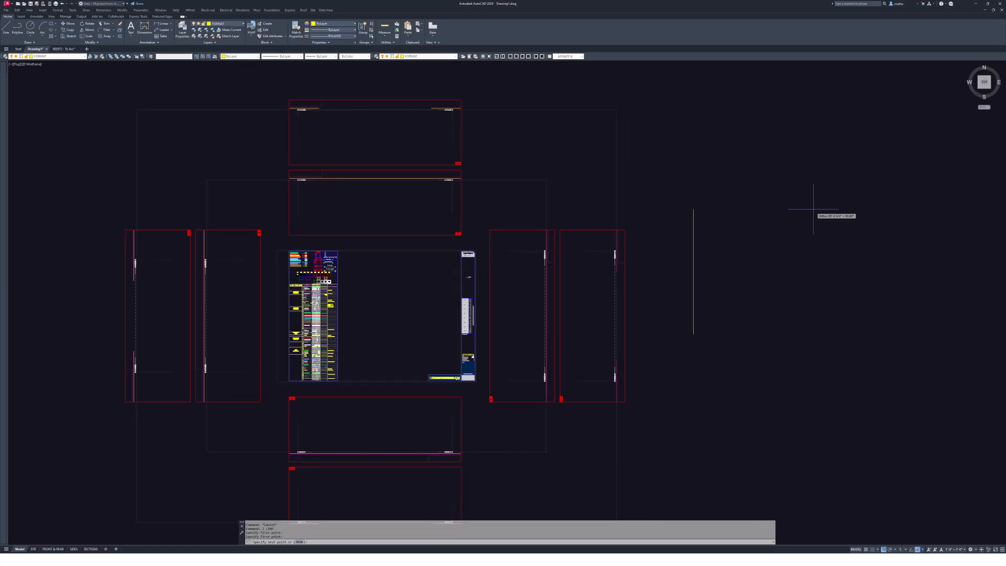
{"action": "key", "text": "F8"}
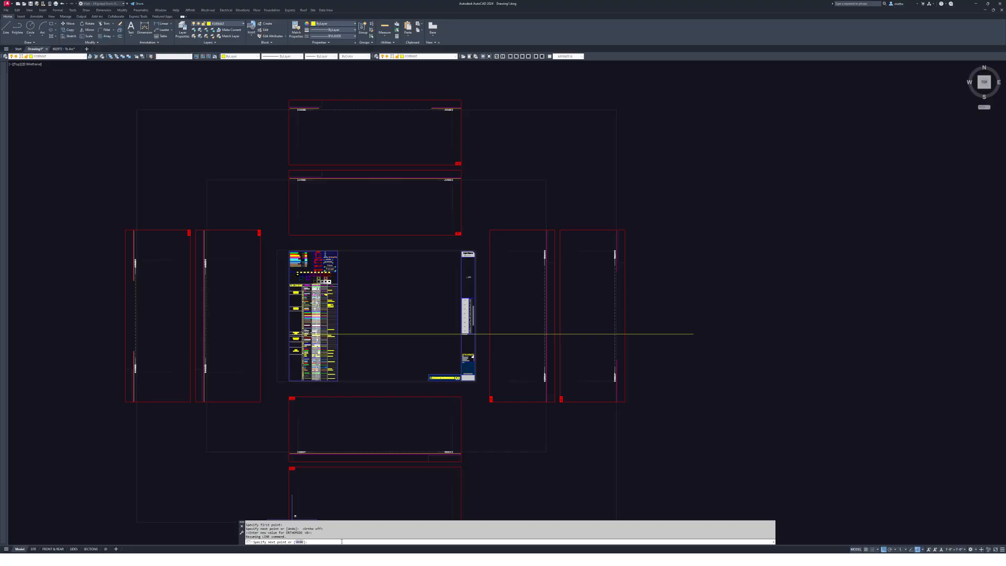
{"action": "type", "text": "@1"}
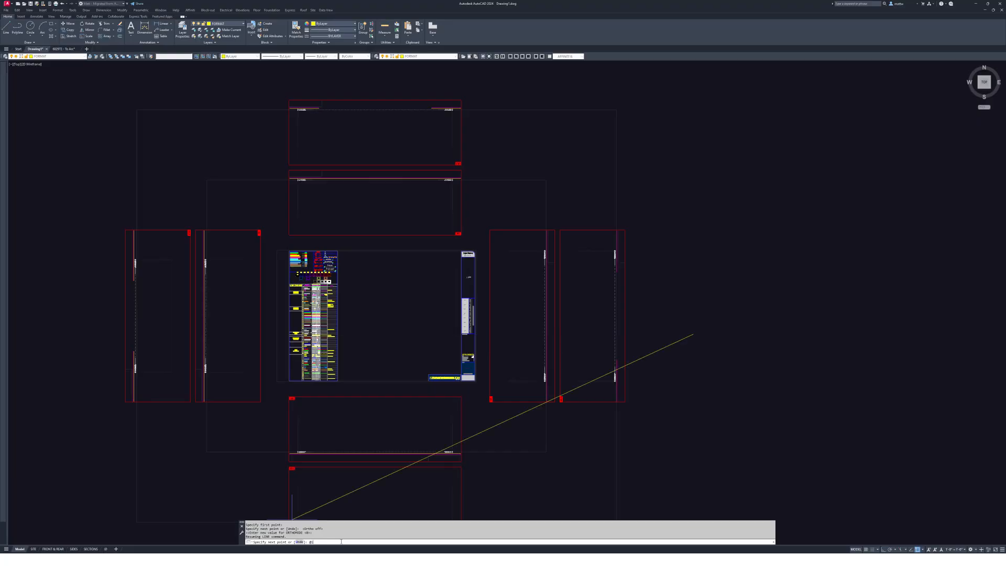
{"action": "type", "text": "73.64'"}
{"action": "key", "text": "Return"}
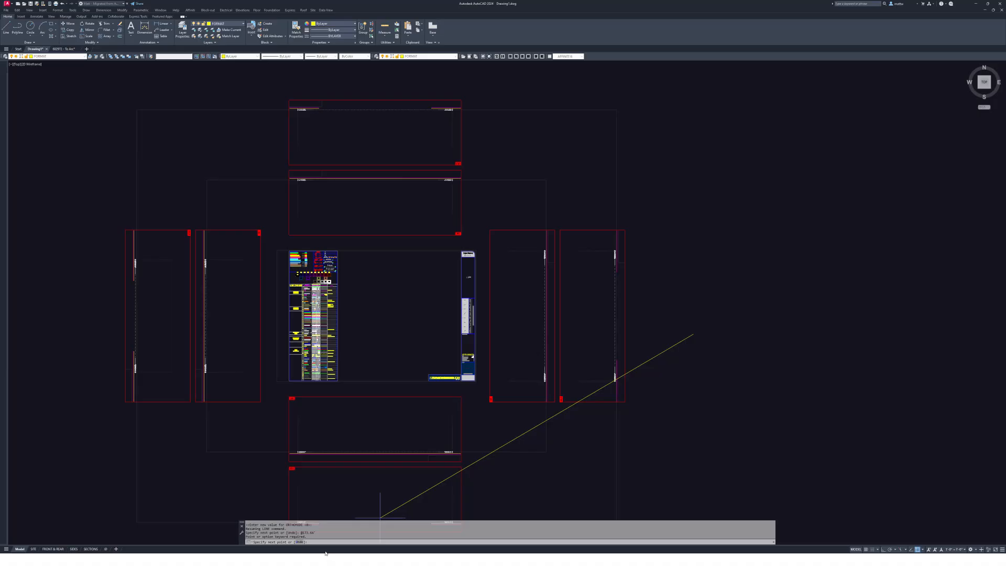
{"action": "type", "text": "@"}
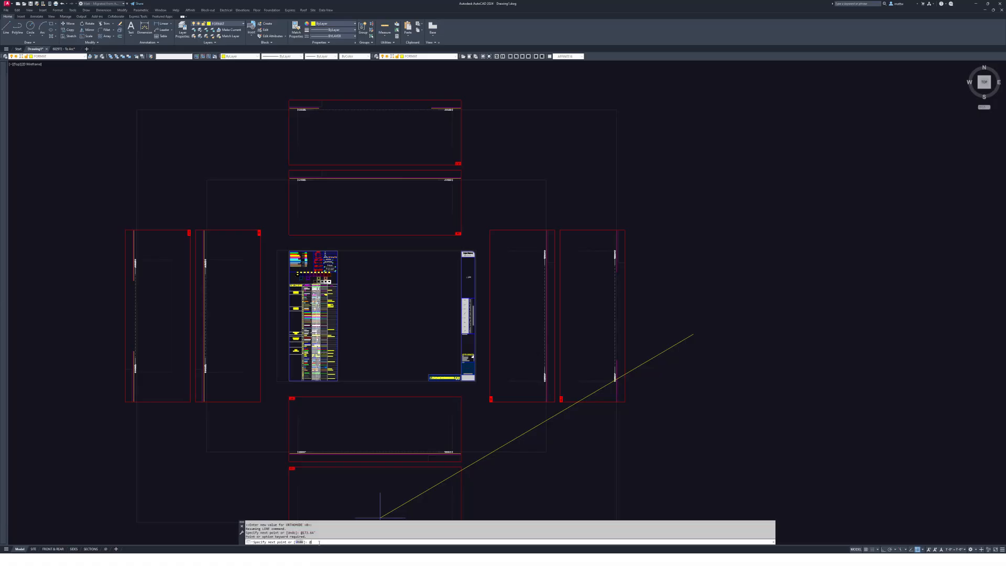
{"action": "type", "text": "173."}
{"action": "type", "text": "64'"}
{"action": "type", "text": "<"}
{"action": "type", "text": "521d00'"}
{"action": "type", "text": "00\""}
{"action": "type", "text": "w"}
{"action": "key", "text": "Return"}
{"action": "middle_click_drag", "start_coordinate": [741, 347], "coordinate": [712, 201]}
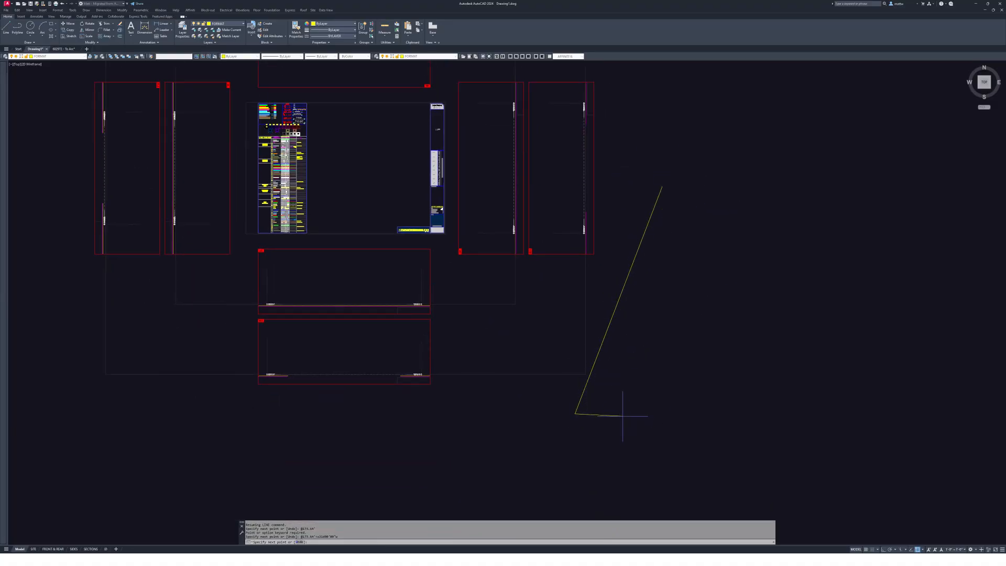
{"action": "mouse_move", "coordinate": [605, 410]}
{"action": "middle_mouse_down"}
{"action": "mouse_move", "coordinate": [642, 411]}
{"action": "mouse_move", "coordinate": [604, 448]}
{"action": "middle_mouse_up"}
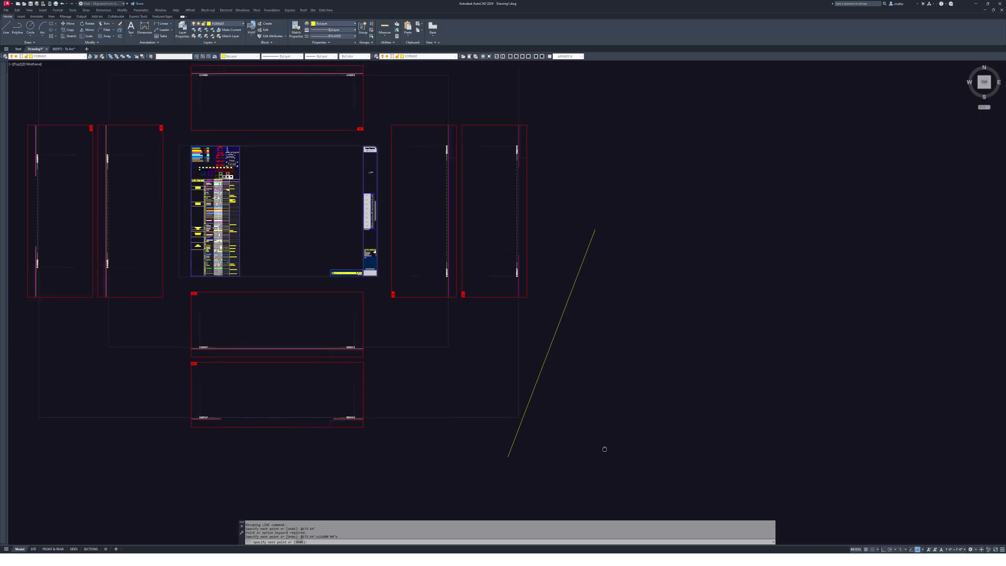
{"action": "key", "text": "Escape"}
{"action": "scroll", "coordinate": [634, 346], "scroll_direction": "down", "scroll_amount": 3}
{"action": "key", "text": "Escape"}
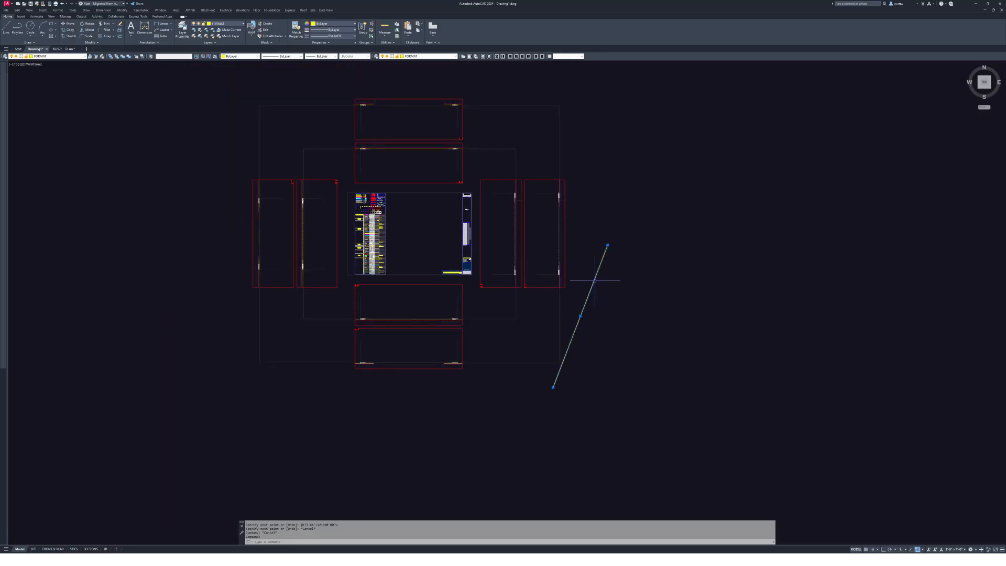
- Start a PL polyline beside the boundary line and move the survey window to the left
{"action": "key", "text": "Escape"}
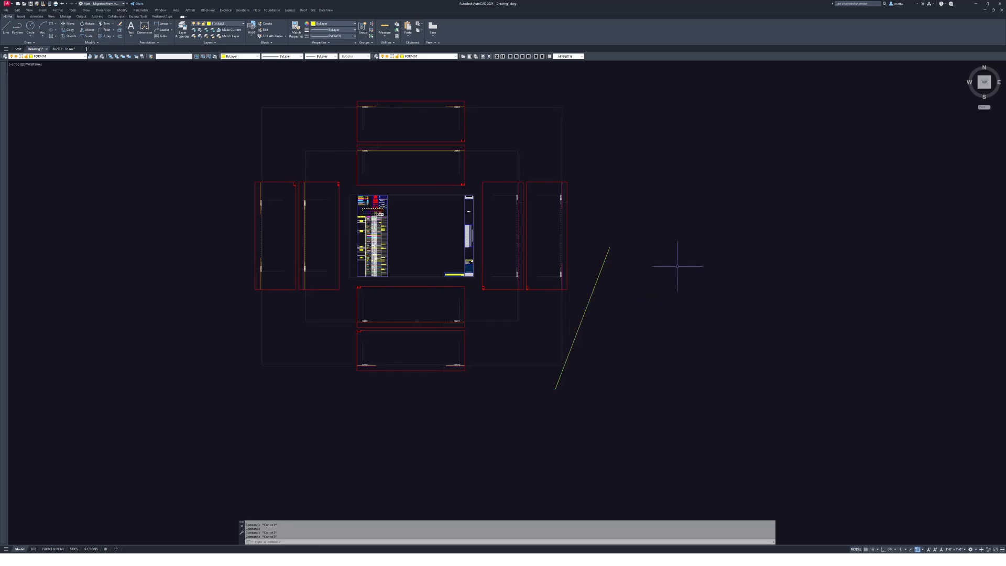
{"action": "scroll", "coordinate": [668, 283], "scroll_direction": "up", "scroll_amount": 2}
{"action": "type", "text": "pl"}
{"action": "key", "text": "Return"}
{"action": "scroll", "coordinate": [641, 264], "scroll_direction": "up", "scroll_amount": 3}
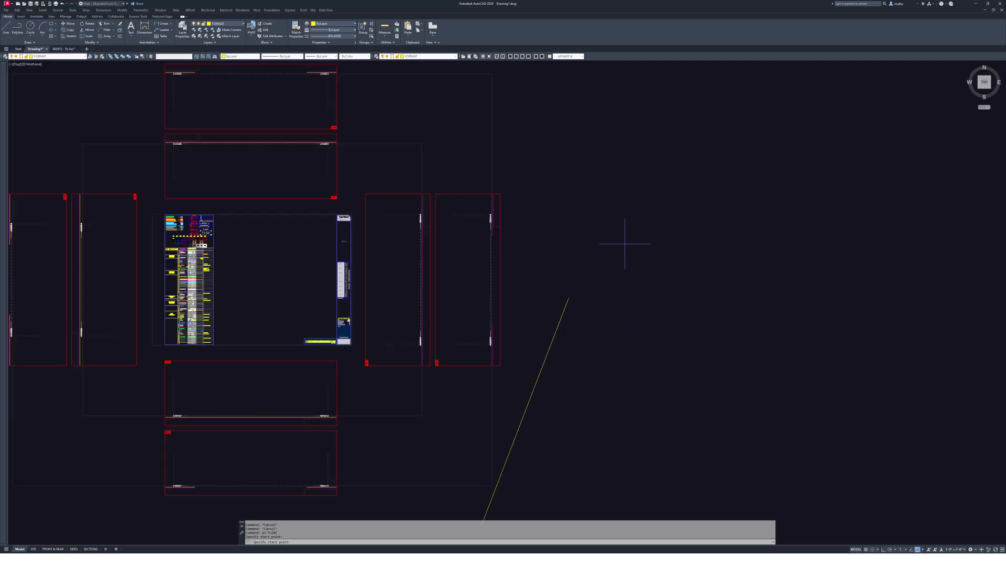
{"action": "left_click", "coordinate": [624, 244]}
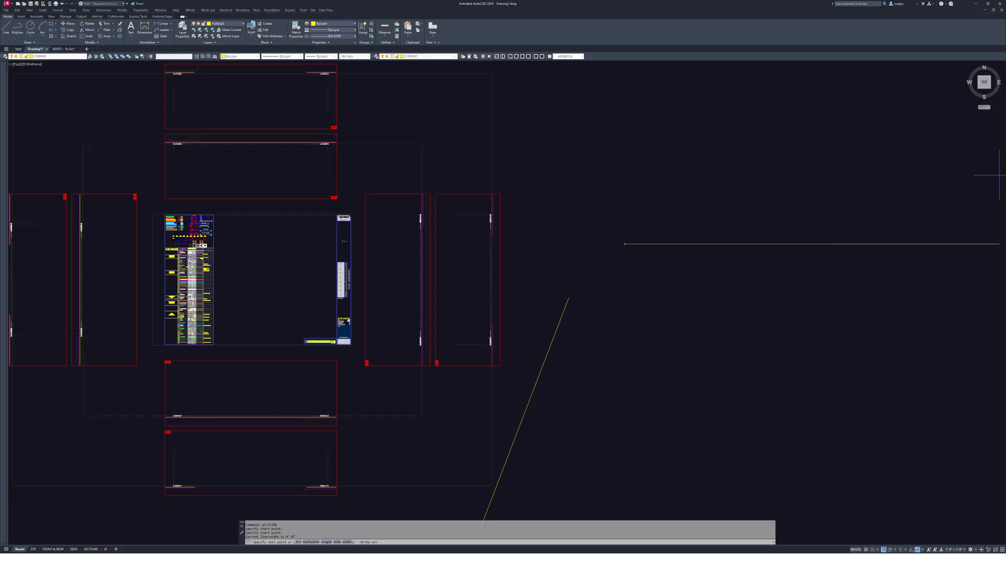
{"action": "key", "text": "alt+Tab"}
{"action": "left_click_drag", "start_coordinate": [603, 53], "coordinate": [270, 64]}
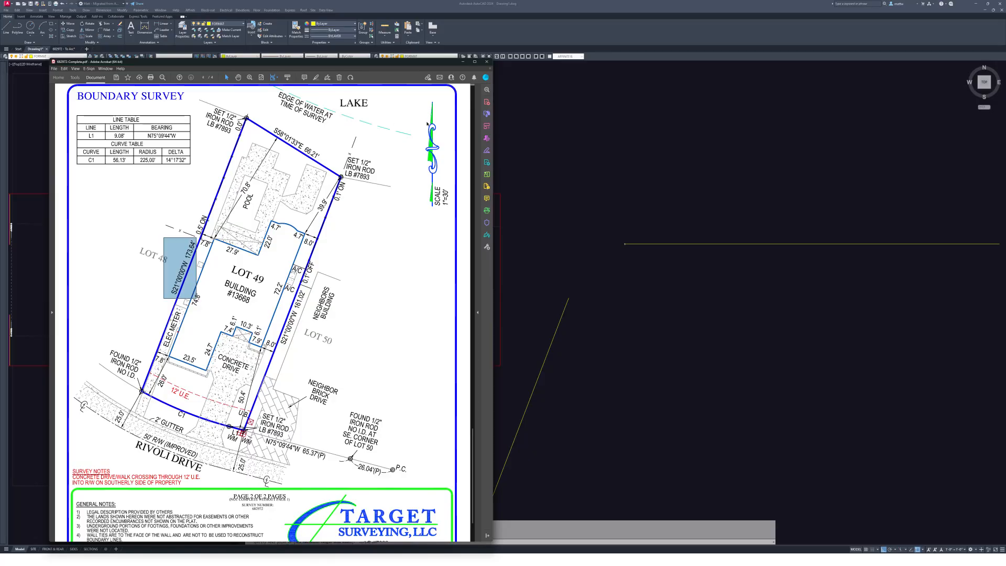
{"action": "key", "text": "alt+Tab"}
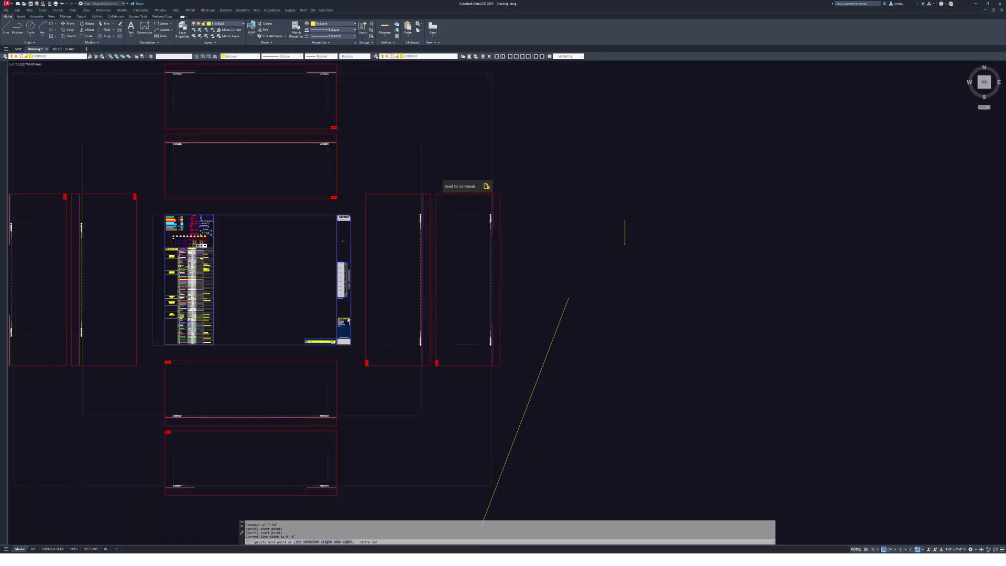
- Draw the north arrow's vertical stem with Ortho on, then an angled tip, and finish
{"action": "scroll", "coordinate": [632, 182], "scroll_direction": "up", "scroll_amount": 6}
{"action": "key", "text": "F8"}
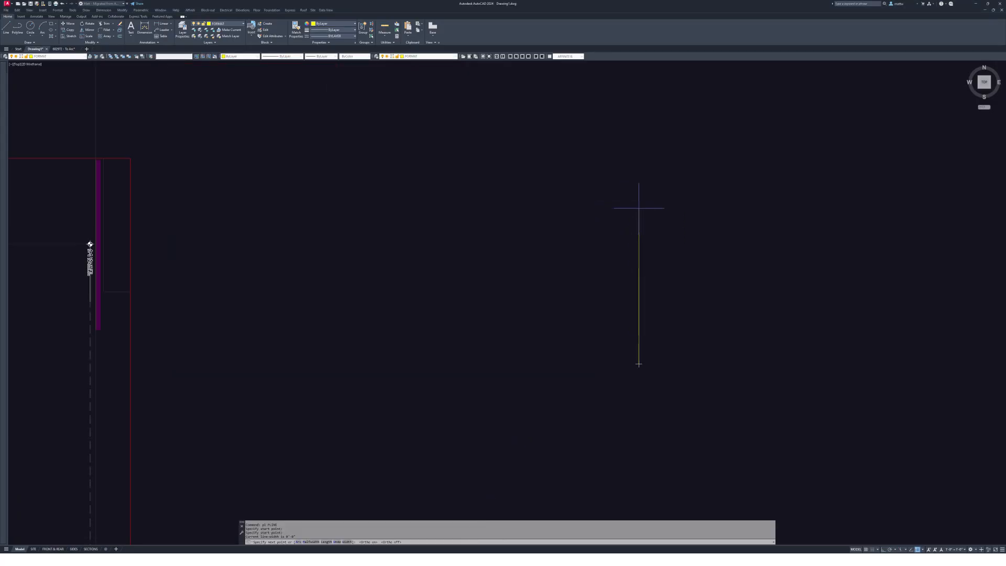
{"action": "key", "text": "F8"}
{"action": "left_click", "coordinate": [652, 232]}
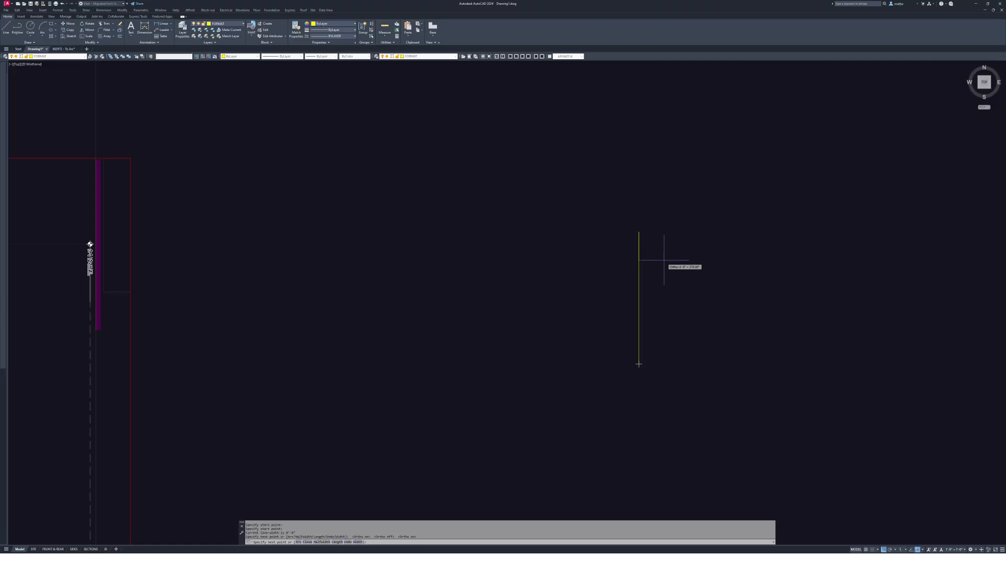
{"action": "key", "text": "F8"}
{"action": "scroll", "coordinate": [742, 310], "scroll_direction": "down", "scroll_amount": 5}
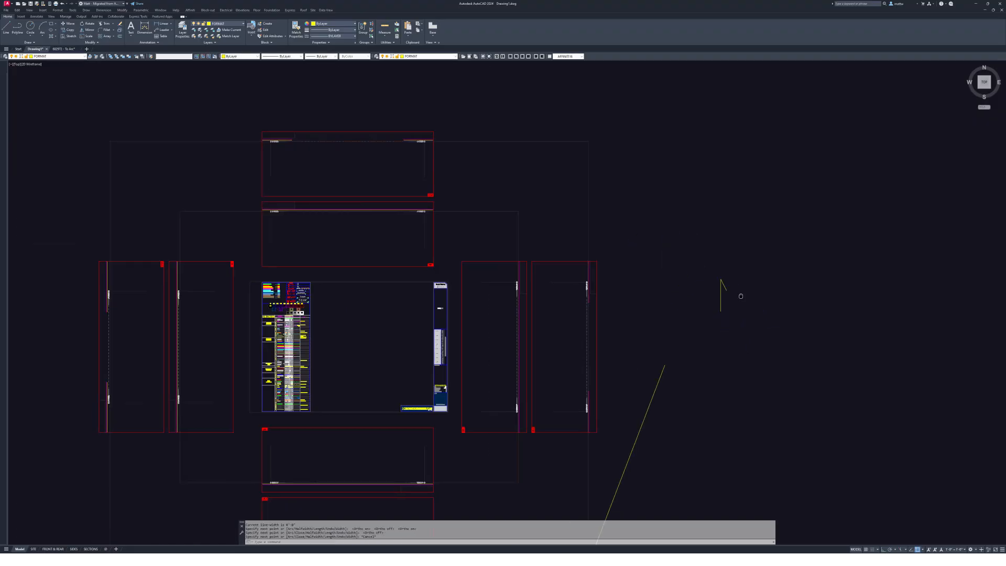
{"action": "key", "text": "Escape"}
- Highlight the survey's S58°01'33"E 66.21' label, then move the survey window off to the right
{"action": "key", "text": "alt+Tab"}
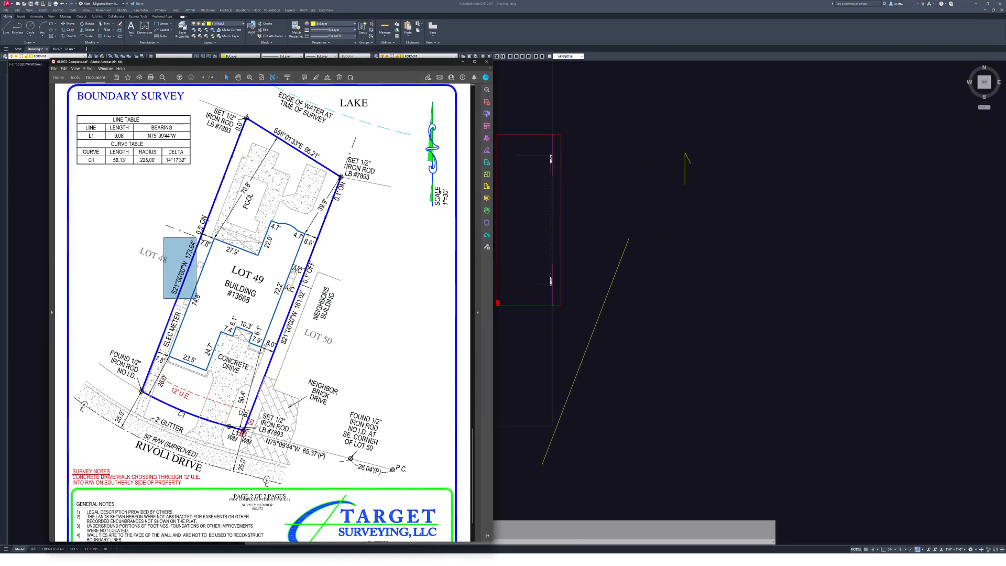
{"action": "double_click", "coordinate": [285, 128]}
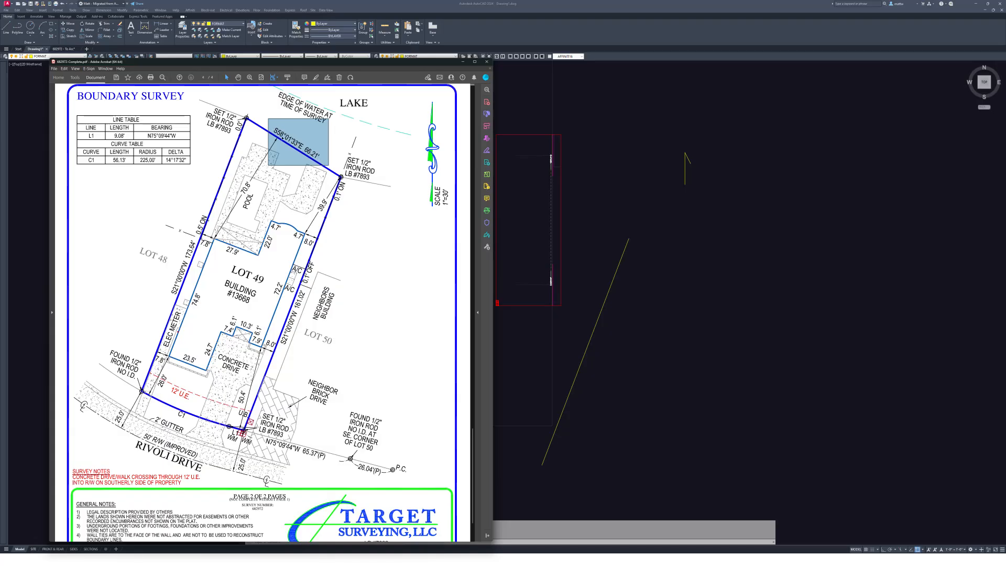
{"action": "left_click_drag", "start_coordinate": [301, 66], "coordinate": [1005, 126]}
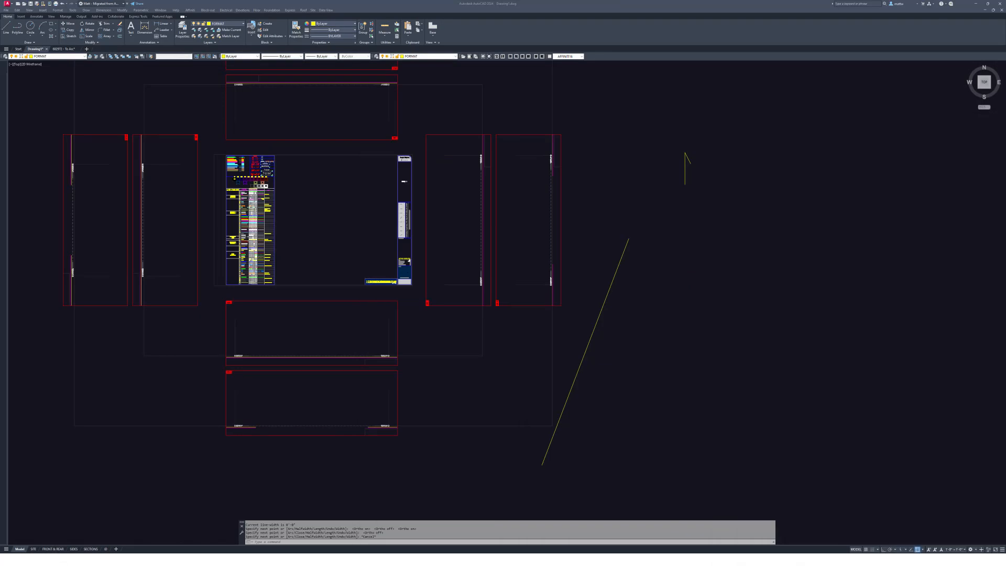
{"action": "type", "text": "l"}
{"action": "key", "text": "Return"}
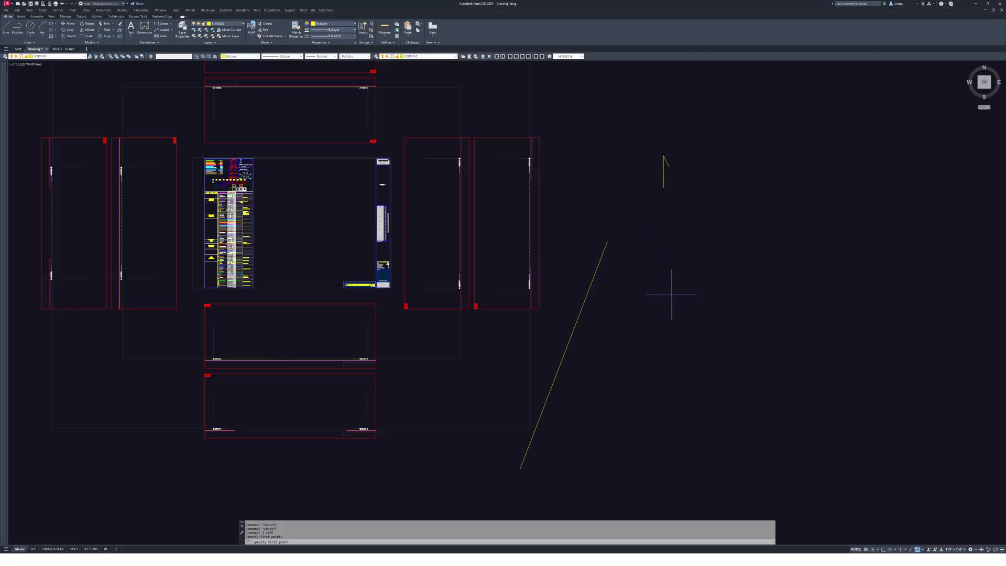
{"action": "left_click", "coordinate": [672, 272]}
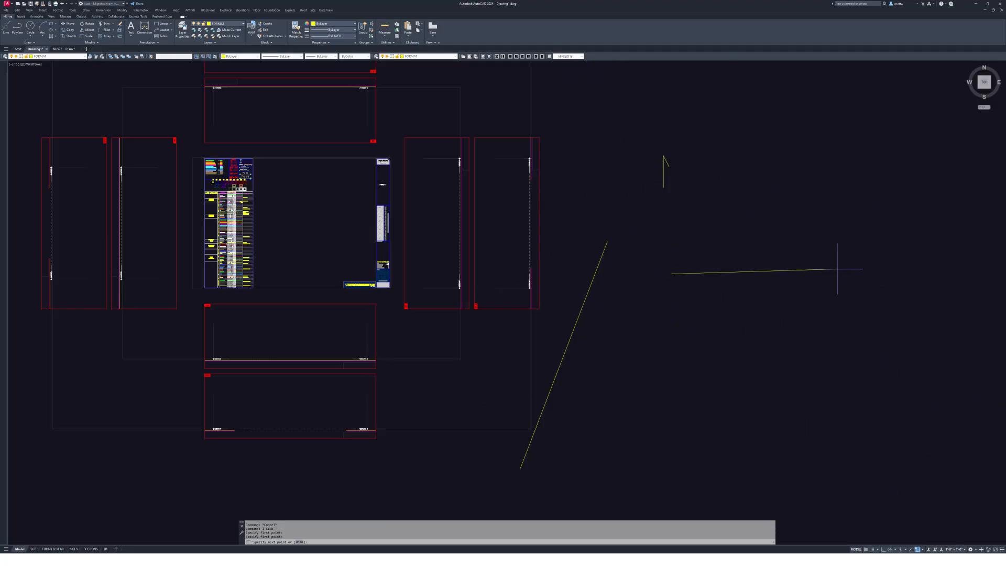
{"action": "type", "text": "@"}
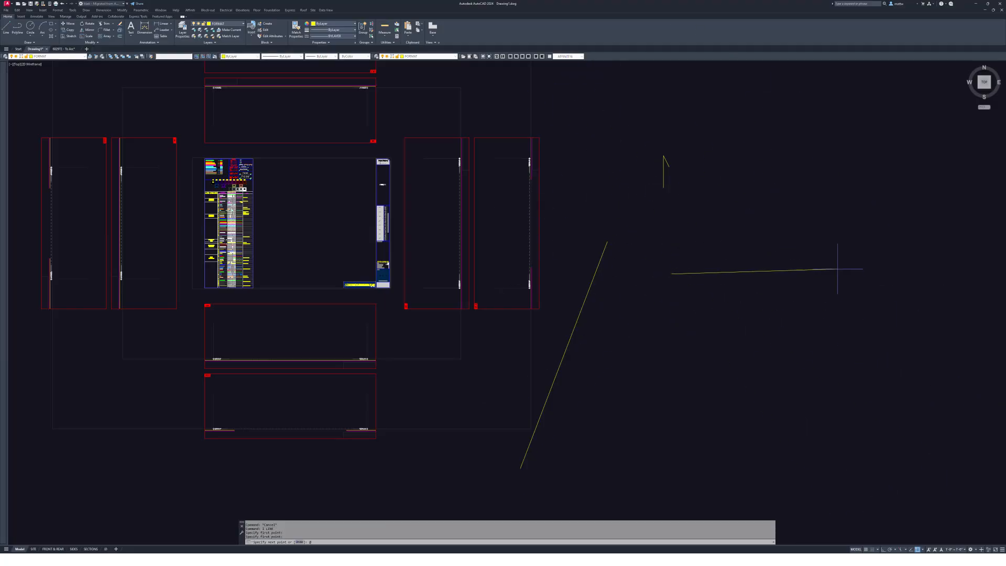
{"action": "type", "text": "66.21"}
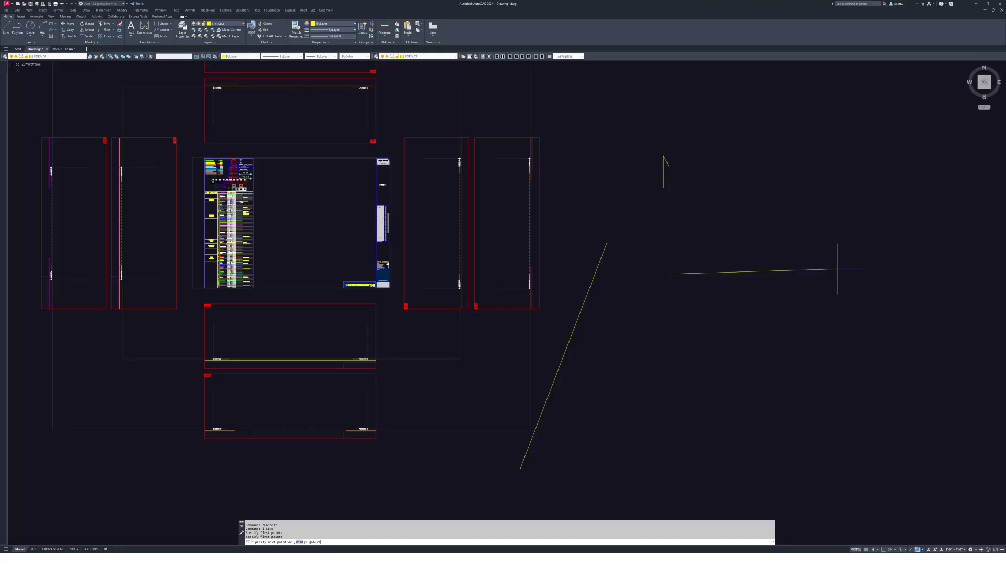
{"action": "type", "text": "'"}
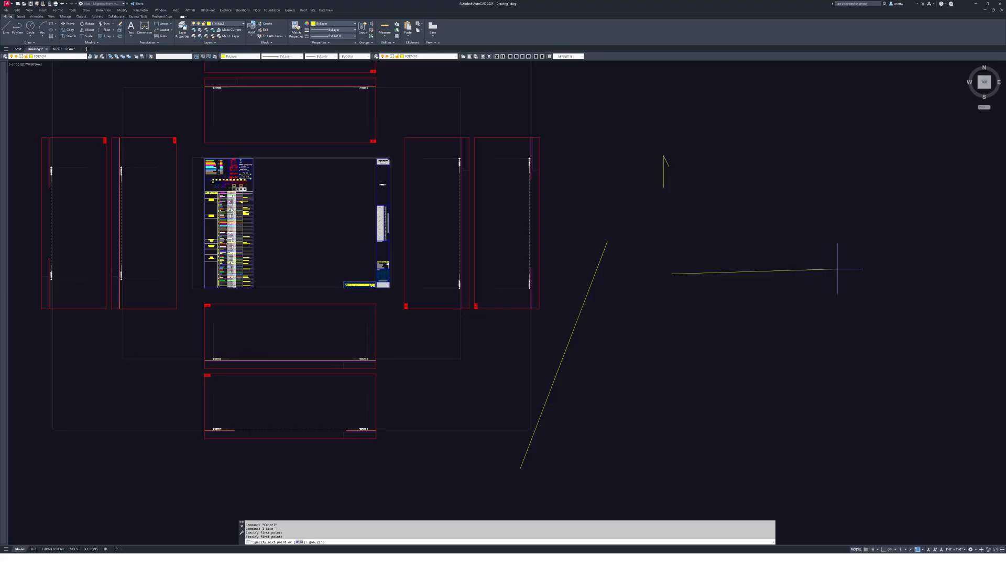
{"action": "type", "text": "<S58d01'33\"e"}
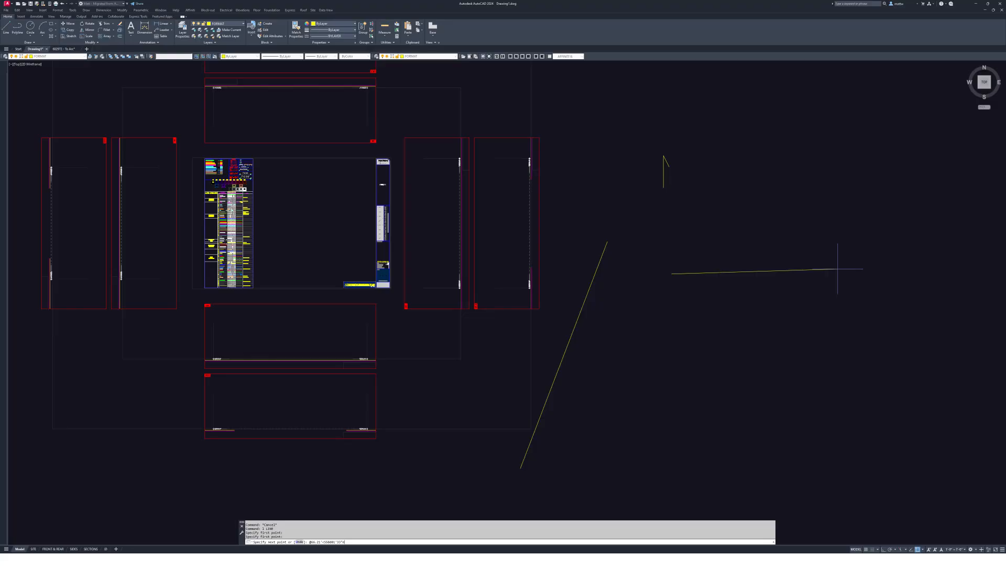
{"action": "key", "text": "Return"}
{"action": "key", "text": "Escape"}
{"action": "middle_click_drag", "start_coordinate": [629, 324], "coordinate": [631, 325]}
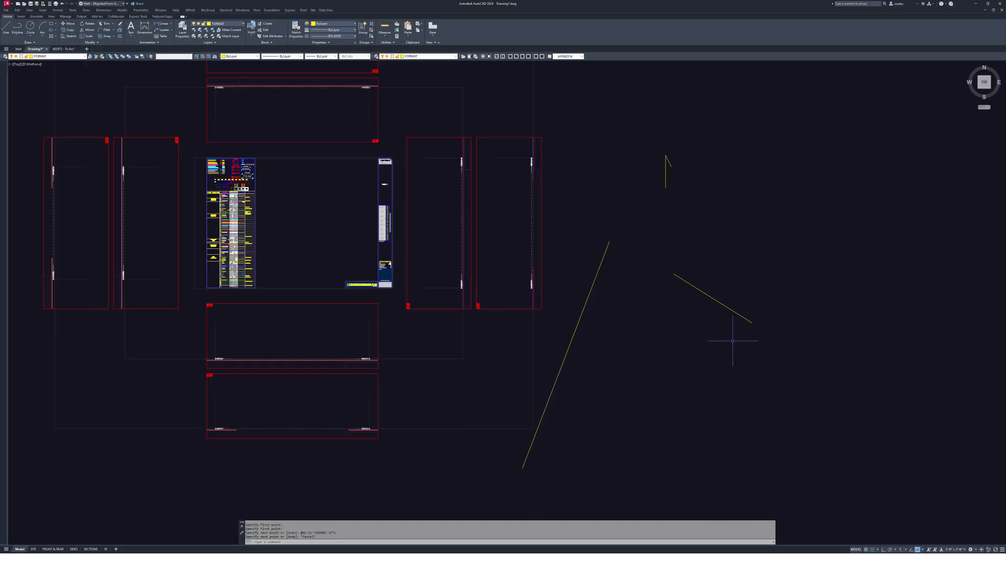
- Move the north line by its end point to join the west line's top end
{"action": "type", "text": "m"}
{"action": "key", "text": "Return"}
{"action": "left_click", "coordinate": [734, 302]}
{"action": "left_click", "coordinate": [693, 327]}
{"action": "left_click", "coordinate": [674, 273]}
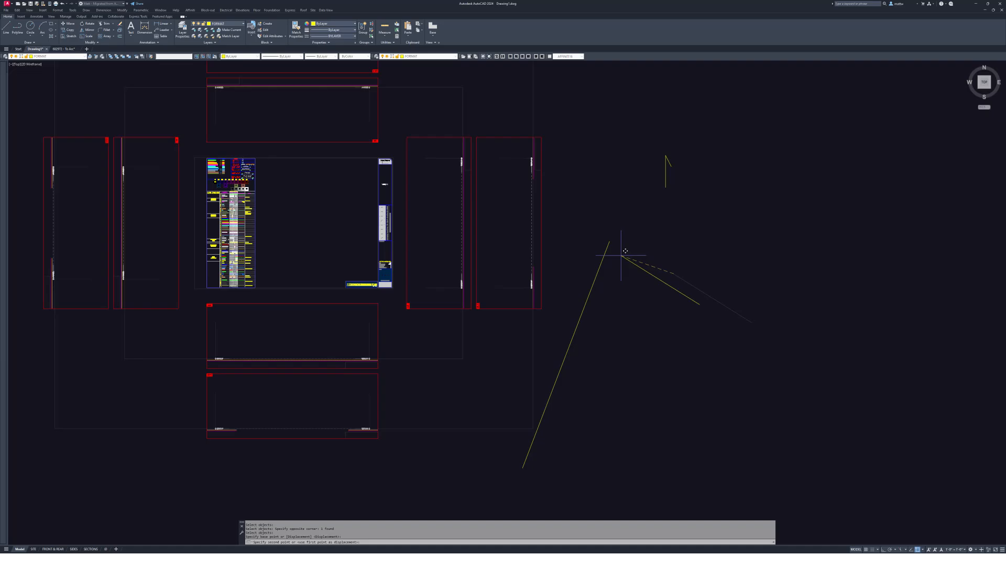
{"action": "left_click", "coordinate": [609, 243]}
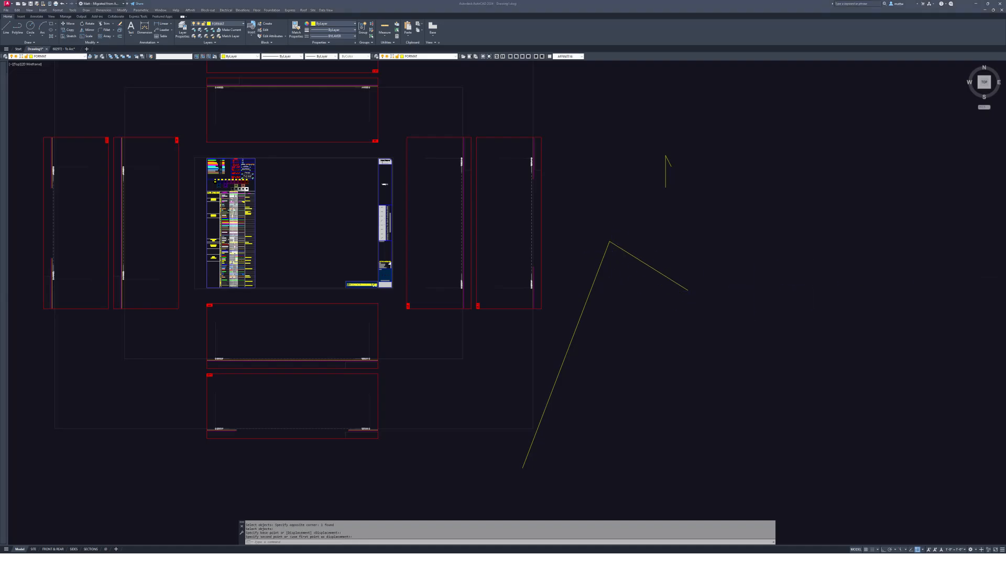
- Draw the 161.02' side boundary line at bearing S21°00'00" from a picked point
{"action": "left_click_drag", "start_coordinate": [1005, 116], "coordinate": [1005, 80]}
{"action": "key", "text": "Escape"}
{"action": "type", "text": "l"}
{"action": "key", "text": "Return"}
{"action": "middle_click_drag", "start_coordinate": [745, 254], "coordinate": [640, 192]}
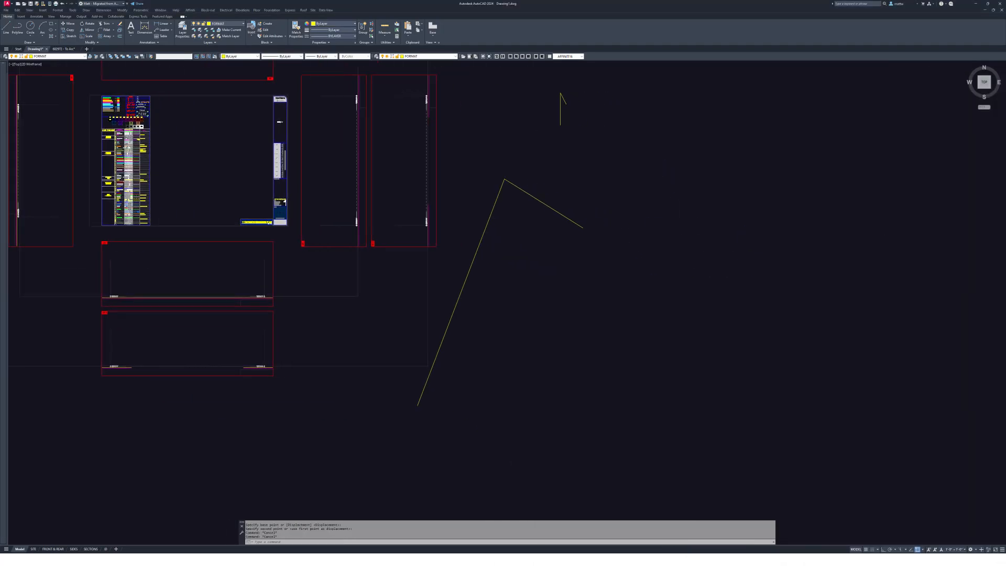
{"action": "left_click", "coordinate": [593, 357]}
{"action": "key", "text": "F8"}
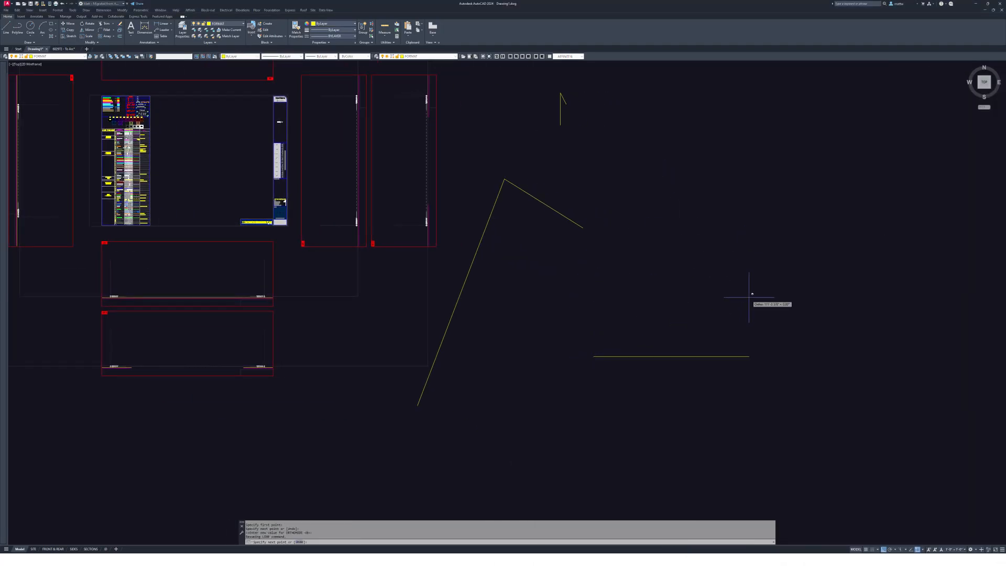
{"action": "type", "text": "@"}
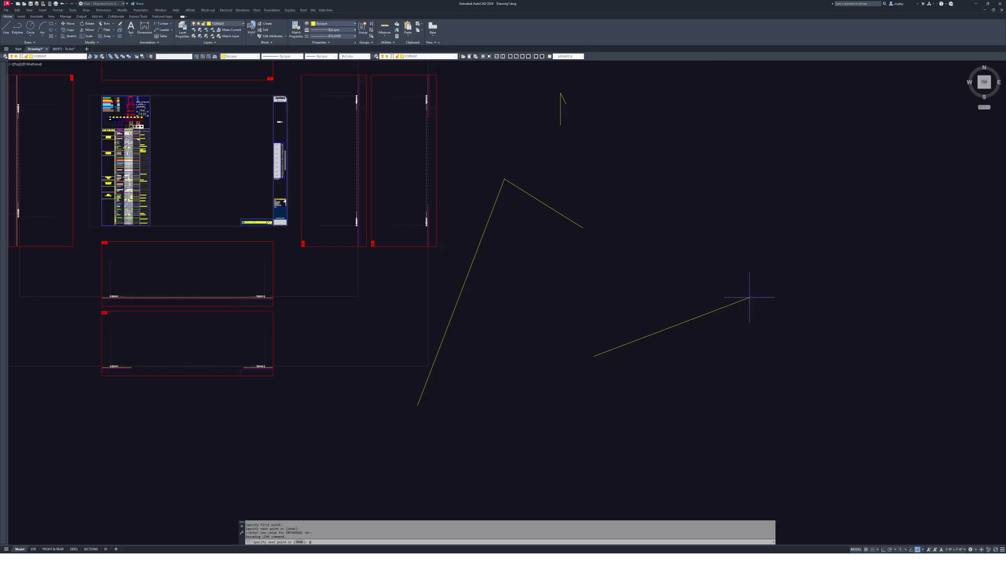
{"action": "type", "text": "161.02"}
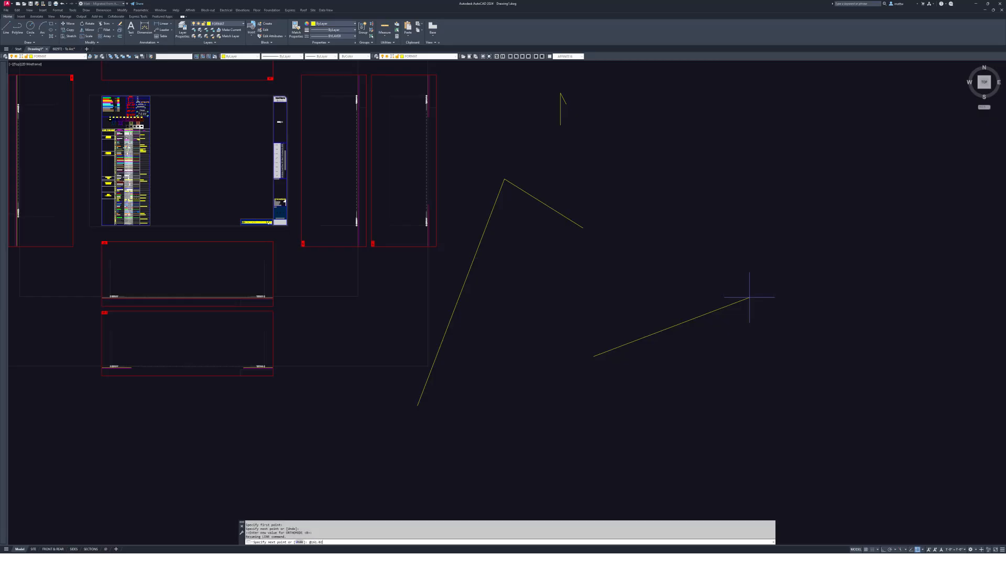
{"action": "type", "text": "'<s"}
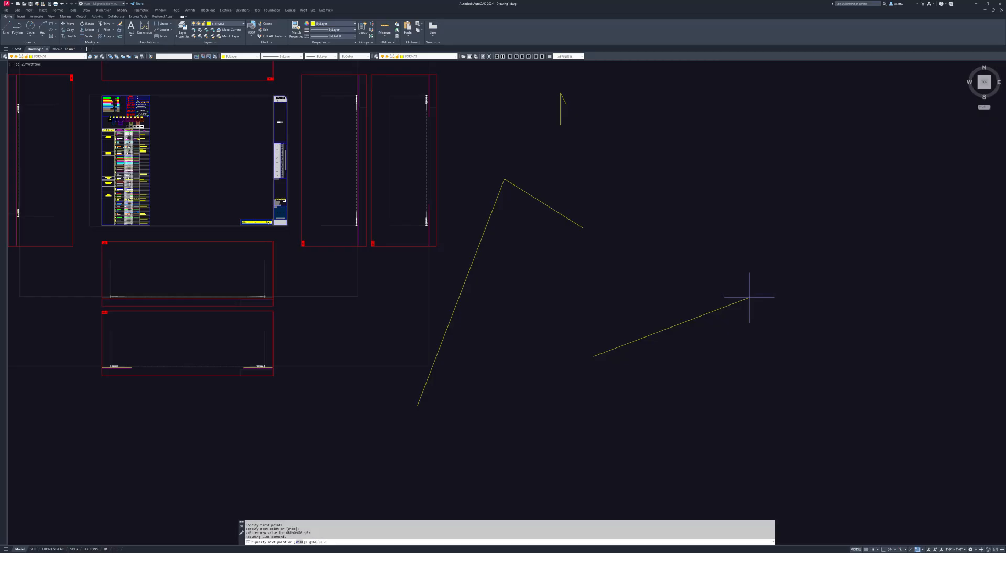
{"action": "type", "text": "21d00"}
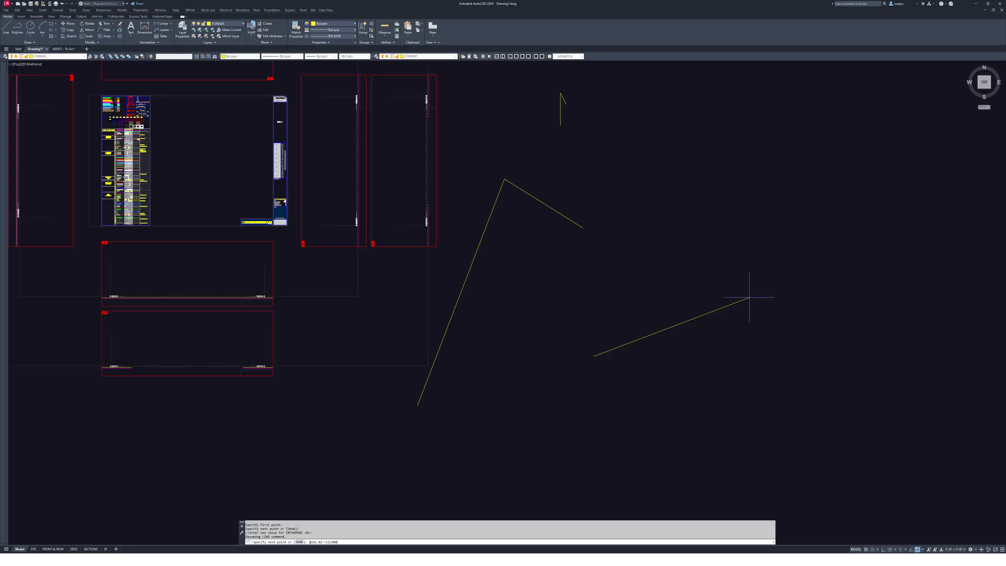
{"action": "type", "text": "'00\""}
{"action": "key", "text": "Return"}
{"action": "key", "text": "Escape"}
{"action": "middle_click_drag", "start_coordinate": [671, 369], "coordinate": [694, 346]}
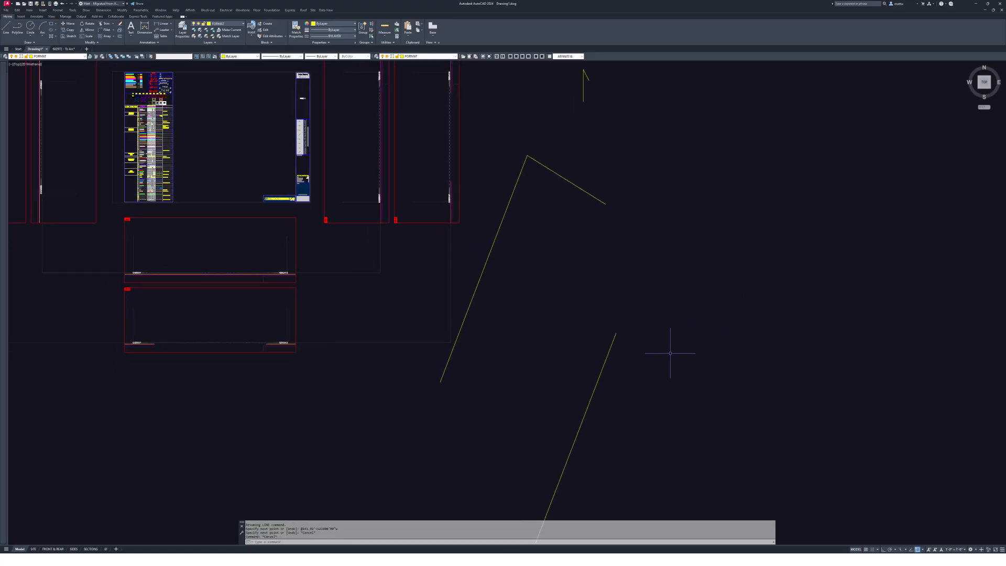
- Move the 161.02' side line so its top end snaps to the north line's right end
{"action": "type", "text": "m"}
{"action": "key", "text": "Return"}
{"action": "left_click", "coordinate": [653, 371]}
{"action": "left_click", "coordinate": [557, 284]}
{"action": "key", "text": "Return"}
{"action": "left_click", "coordinate": [614, 333]}
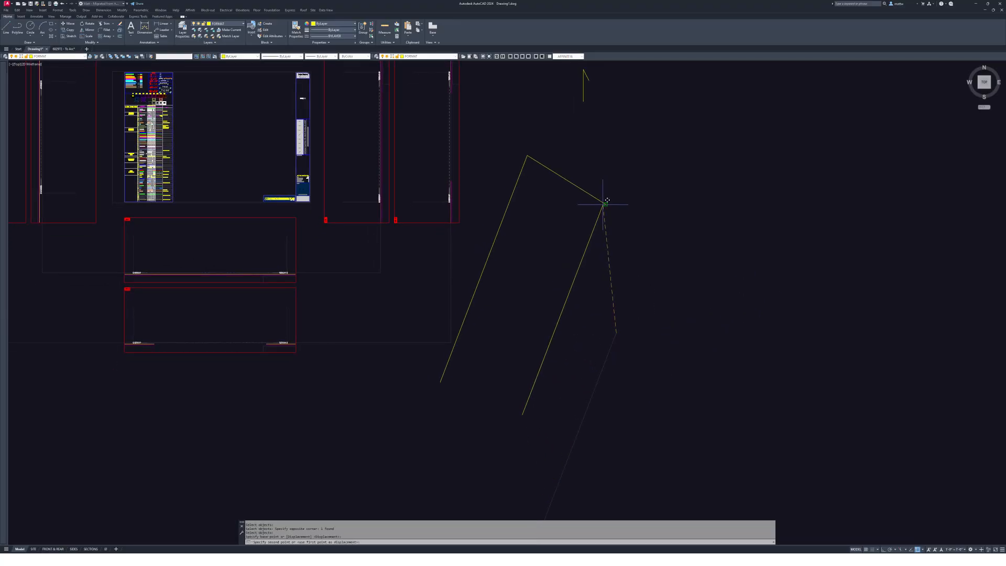
{"action": "left_click", "coordinate": [605, 204]}
{"action": "left_click_drag", "start_coordinate": [997, 336], "coordinate": [737, 42]}
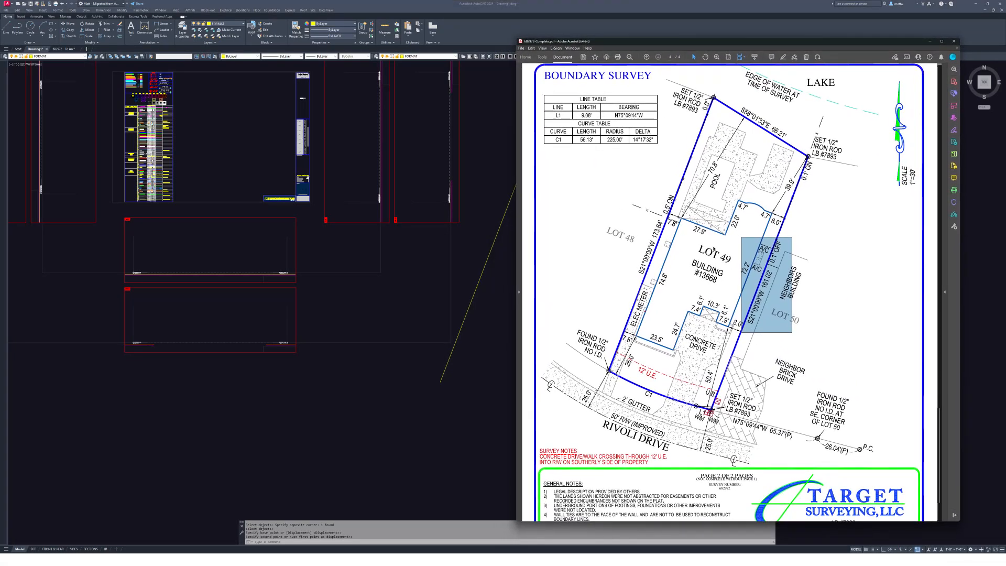
- Highlight the C1 and L1 labels and their Line and Curve Table rows, then move the survey off-screen
{"action": "left_click_drag", "start_coordinate": [596, 364], "coordinate": [658, 413]}
{"action": "double_click", "coordinate": [646, 389]}
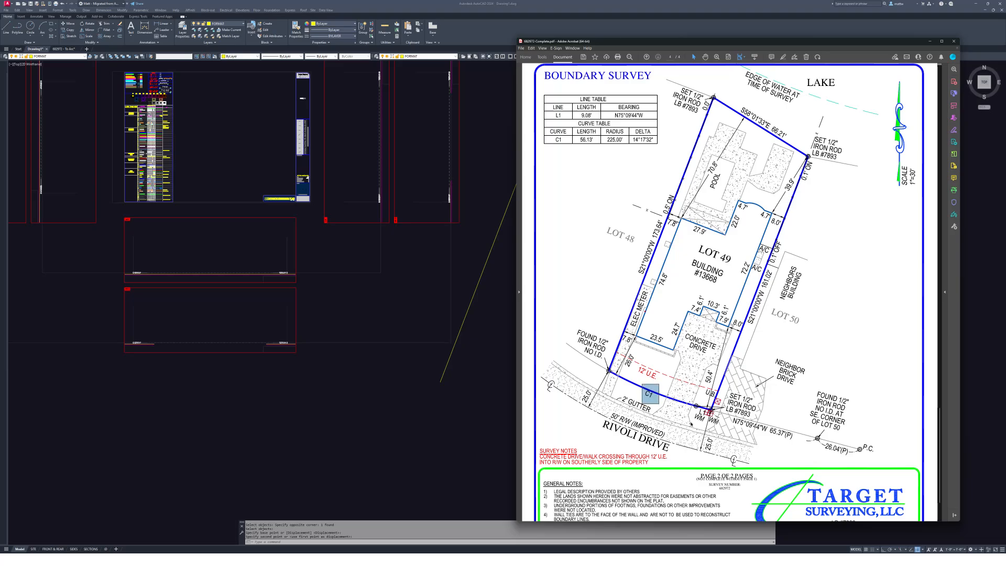
{"action": "double_click", "coordinate": [703, 413]}
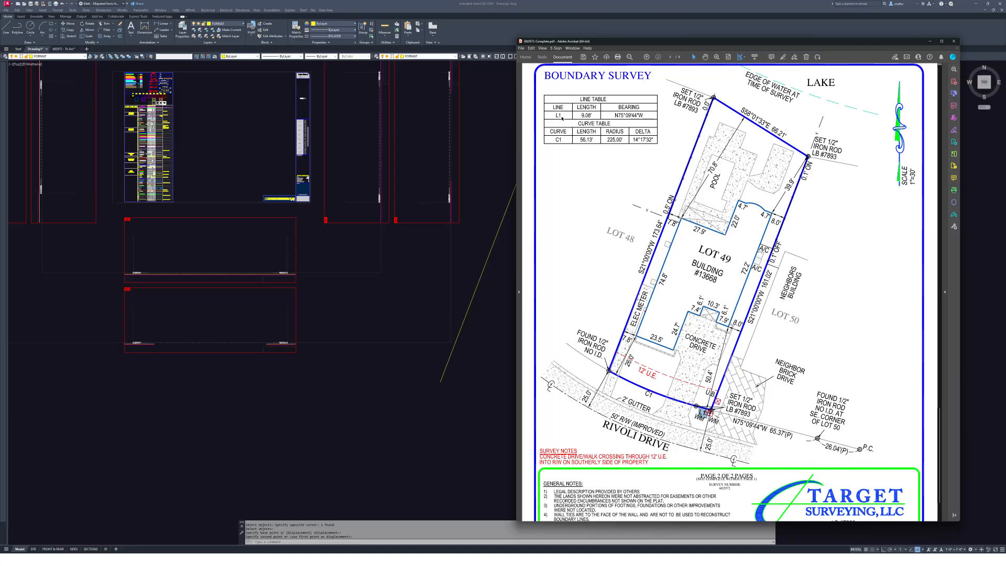
{"action": "left_click_drag", "start_coordinate": [550, 111], "coordinate": [649, 119]}
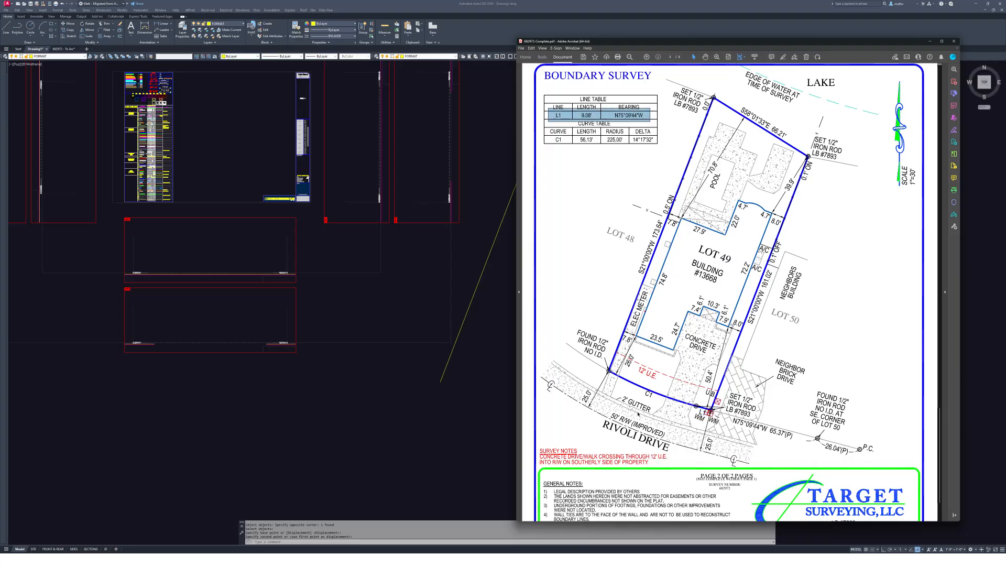
{"action": "left_click_drag", "start_coordinate": [546, 137], "coordinate": [658, 147]}
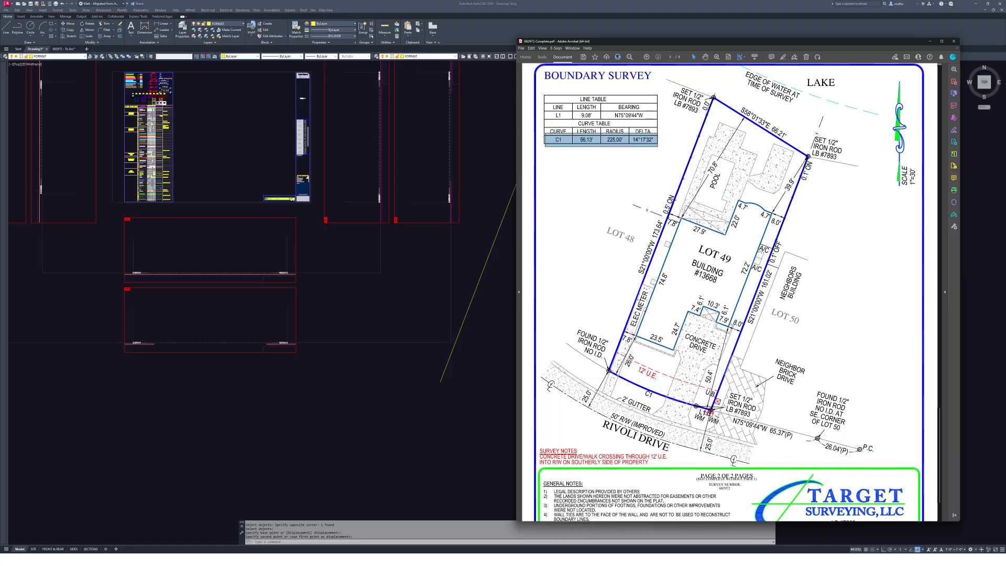
{"action": "left_click_drag", "start_coordinate": [616, 44], "coordinate": [1005, 45]}
- Draw the 9.08' L1 line at bearing N75°09'44"W from a picked point
{"action": "left_click", "coordinate": [540, 412]}
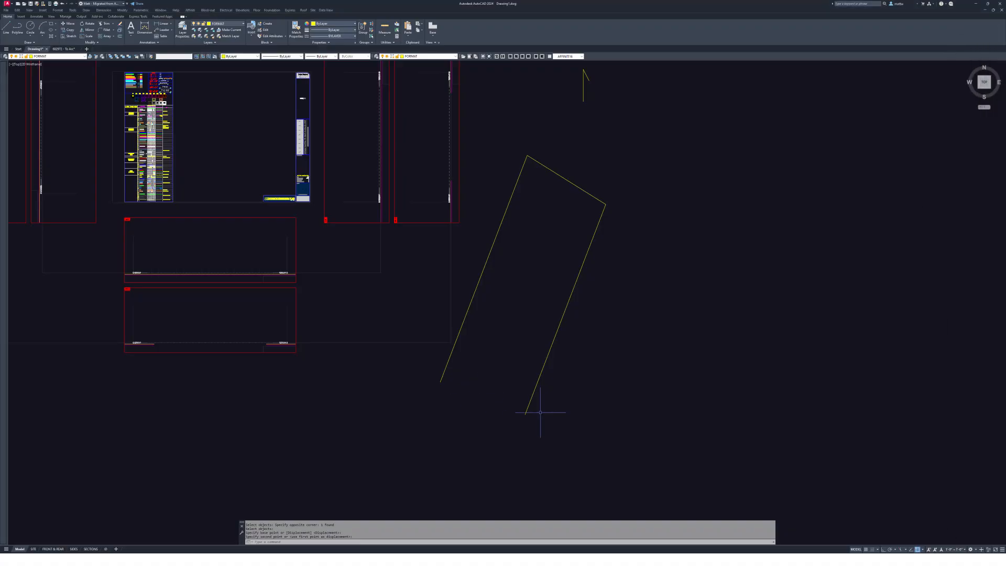
{"action": "key", "text": "Return"}
{"action": "left_click", "coordinate": [579, 412]}
{"action": "type", "text": "@"}
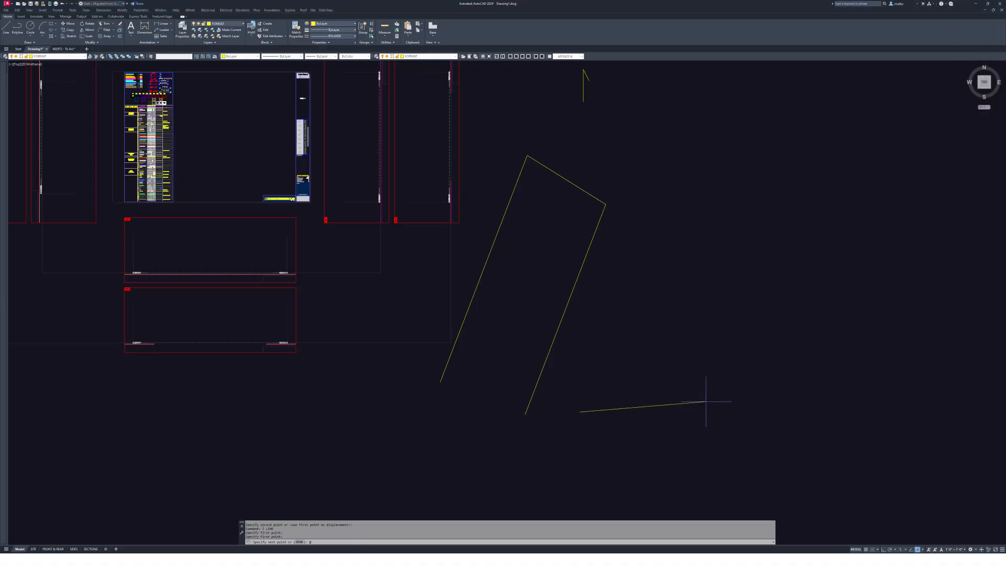
{"action": "type", "text": "9.08'"}
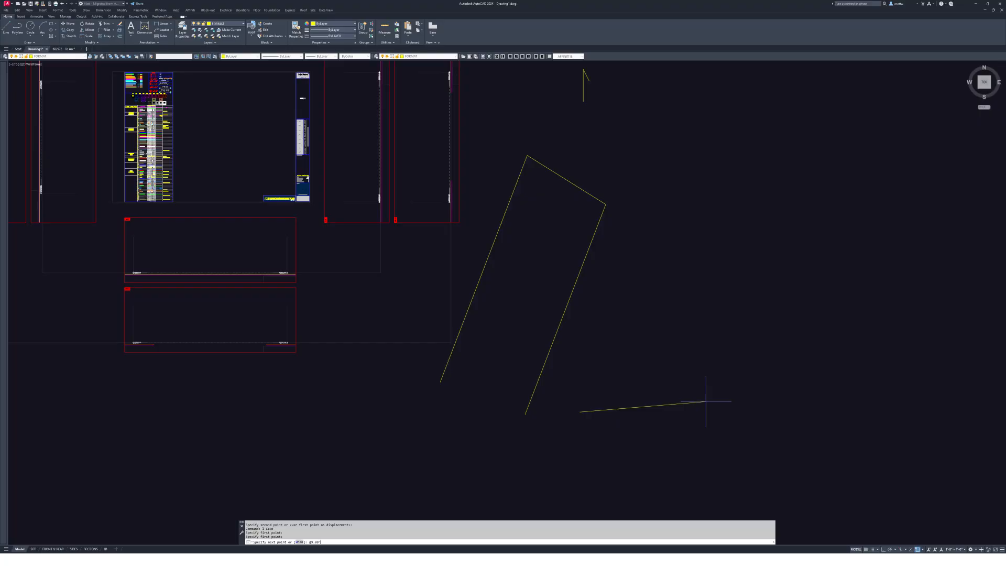
{"action": "type", "text": "<n75d09"}
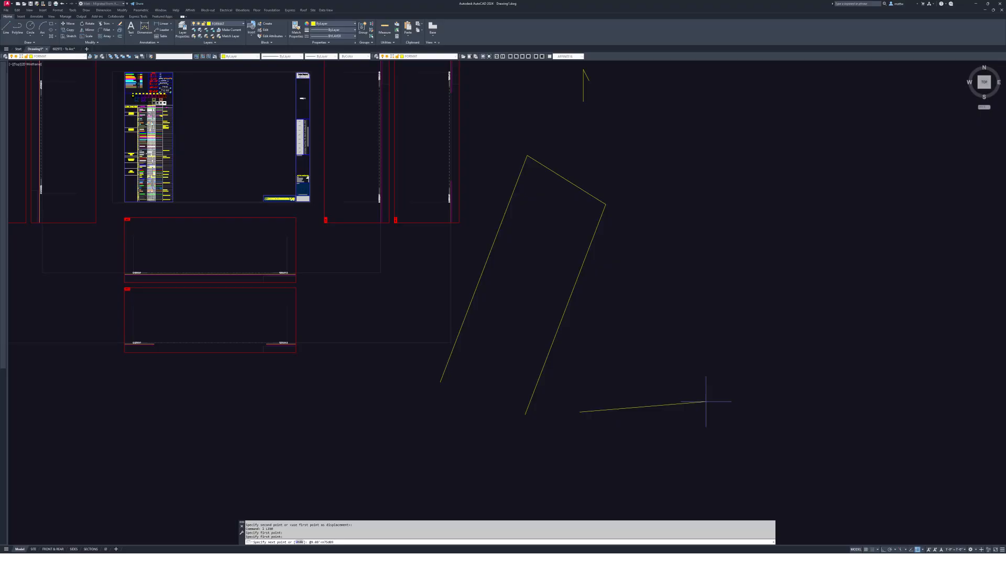
{"action": "type", "text": "'44\""}
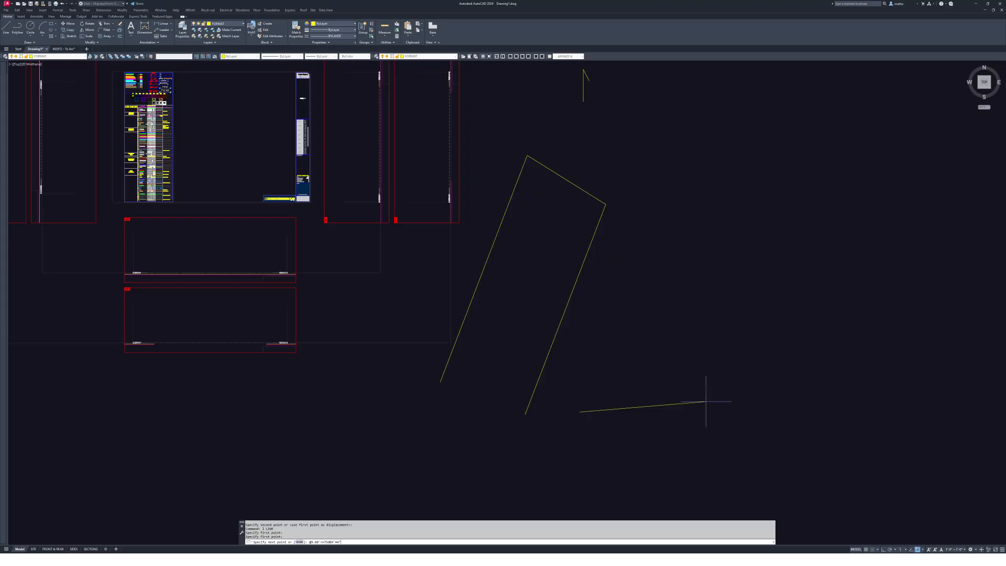
{"action": "key", "text": "Escape"}
{"action": "scroll", "coordinate": [579, 412], "scroll_direction": "up", "scroll_amount": 6}
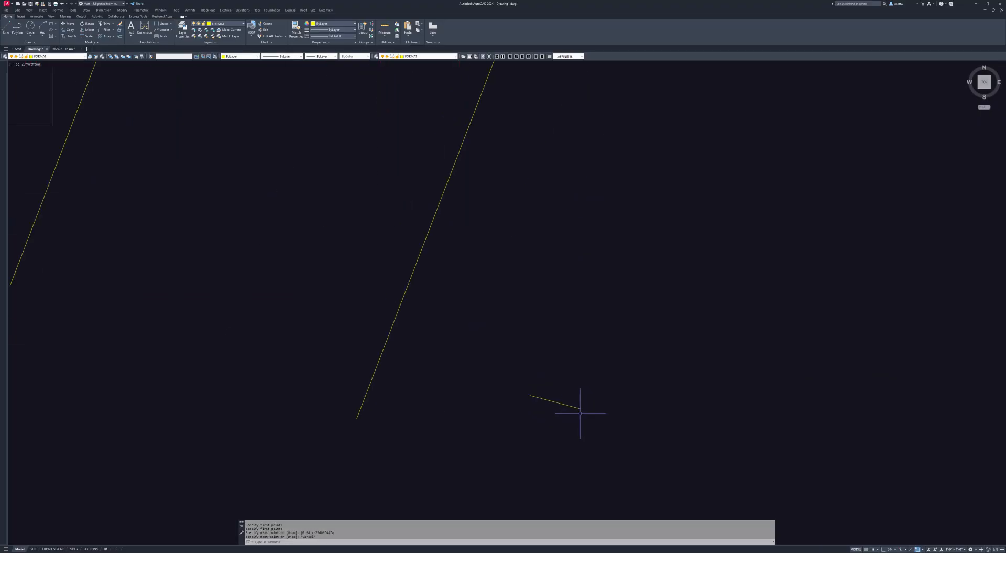
- Move the L1 segment by its right end to the side line's bottom endpoint, then reopen the survey
{"action": "type", "text": "m"}
{"action": "key", "text": "Return"}
{"action": "left_click", "coordinate": [586, 434]}
{"action": "left_click", "coordinate": [562, 398]}
{"action": "key", "text": "Return"}
{"action": "left_click", "coordinate": [580, 408]}
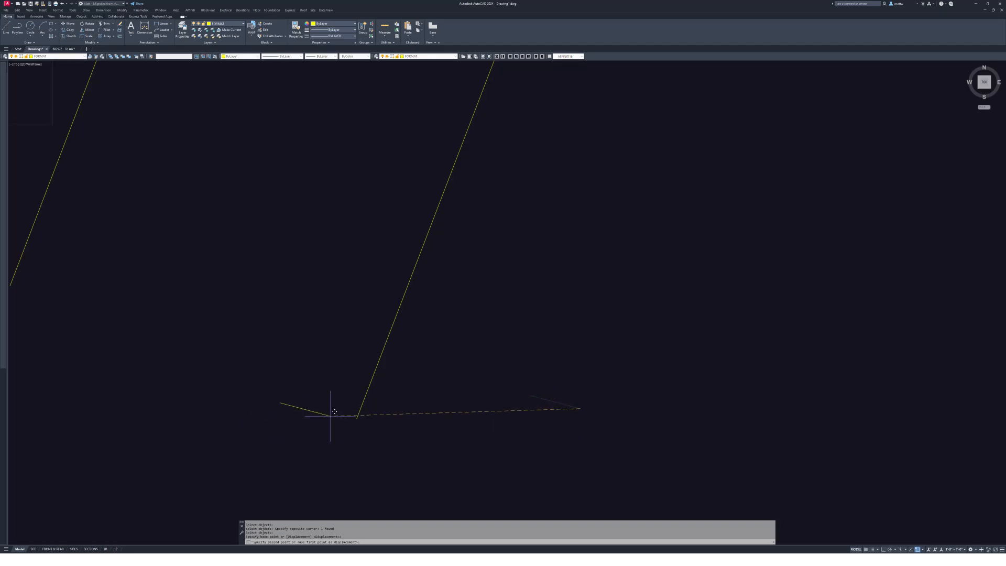
{"action": "left_click", "coordinate": [357, 417]}
{"action": "middle_click_drag", "start_coordinate": [375, 397], "coordinate": [533, 396]}
{"action": "scroll", "coordinate": [576, 399], "scroll_direction": "down", "scroll_amount": 4}
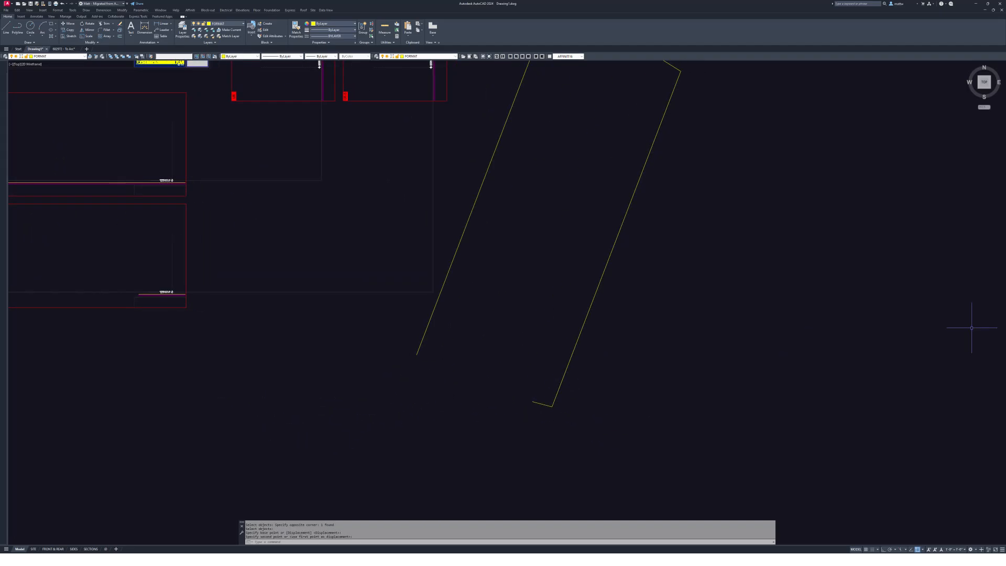
{"action": "key", "text": "alt+Tab"}
{"action": "left_click_drag", "start_coordinate": [749, 76], "coordinate": [724, 58]}
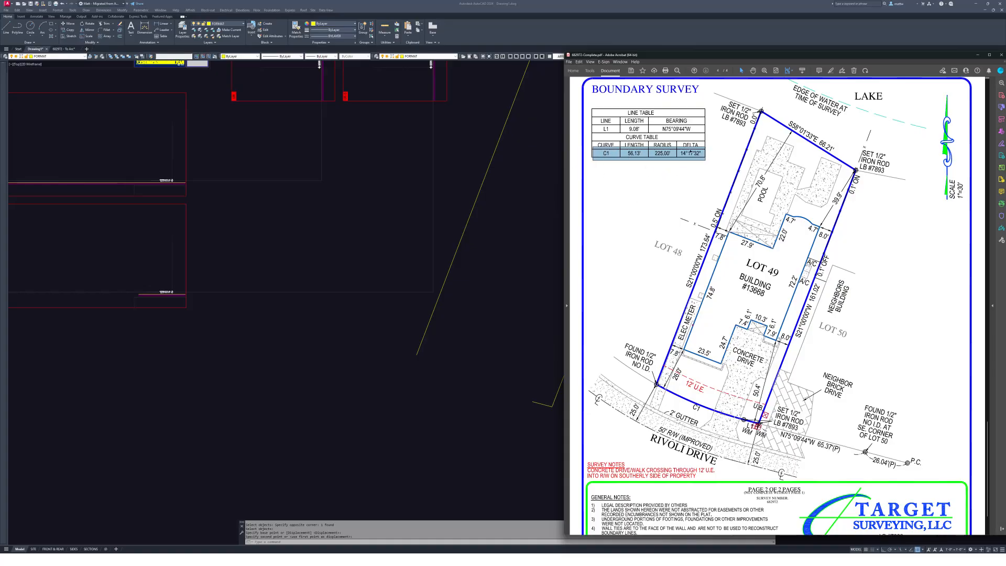
- Check curve C1's 225.00' radius on the survey, then return to AutoCAD and cancel pending commands
{"action": "left_click_drag", "start_coordinate": [600, 54], "coordinate": [674, 41]}
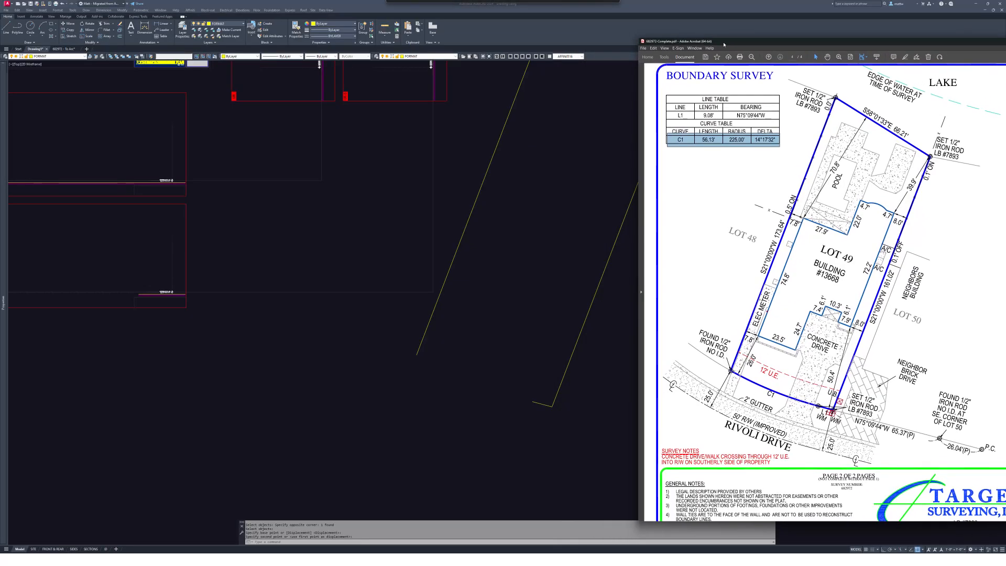
{"action": "left_click", "coordinate": [739, 149]}
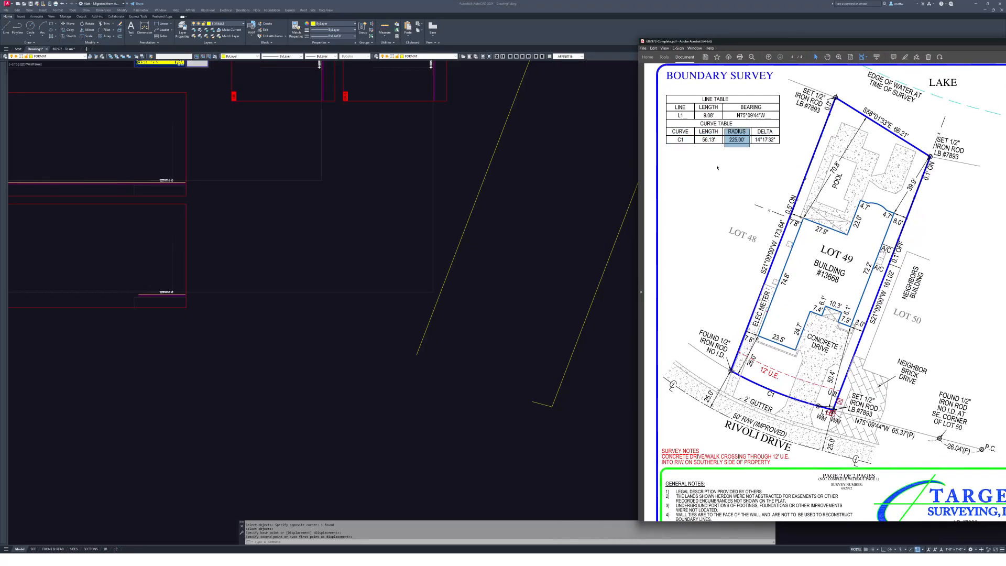
{"action": "key", "text": "alt+Tab"}
{"action": "key", "text": "Escape"}
{"action": "scroll", "coordinate": [594, 246], "scroll_direction": "down", "scroll_amount": 3}
{"action": "key", "text": "alt+Tab"}
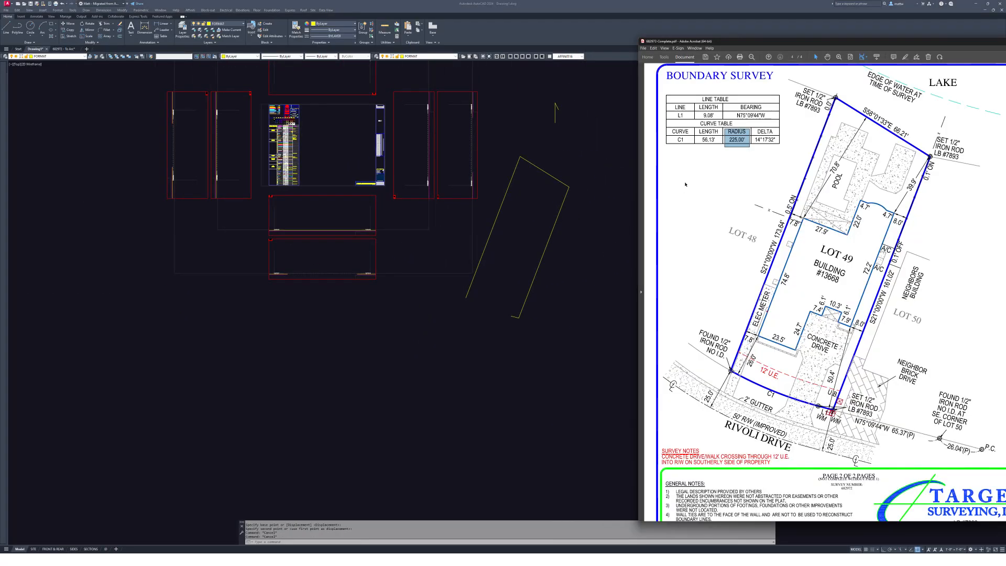
{"action": "key", "text": "alt+Tab"}
{"action": "key", "text": "Escape"}
- Draw a circle of radius 225 centred to the right of the lot outline
{"action": "middle_click_drag", "start_coordinate": [622, 250], "coordinate": [467, 251]}
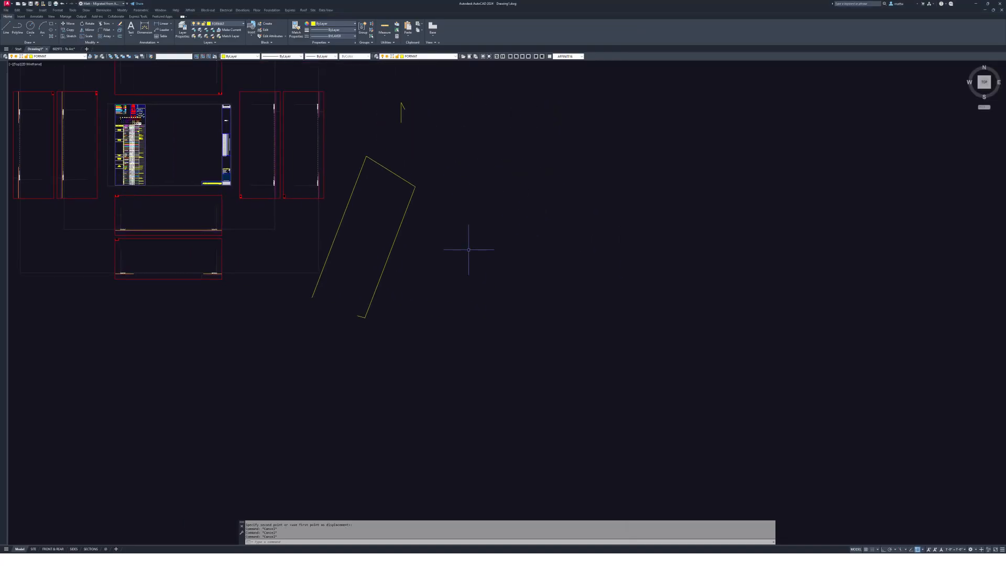
{"action": "type", "text": "l"}
{"action": "key", "text": "Return"}
{"action": "type", "text": "ci"}
{"action": "key", "text": "Return"}
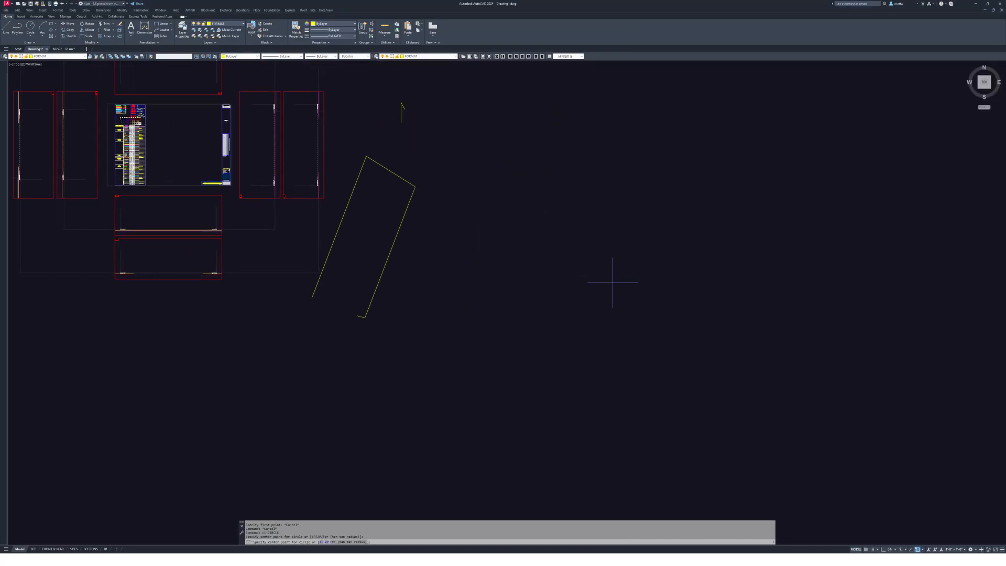
{"action": "left_click", "coordinate": [635, 274]}
{"action": "key", "text": "F8"}
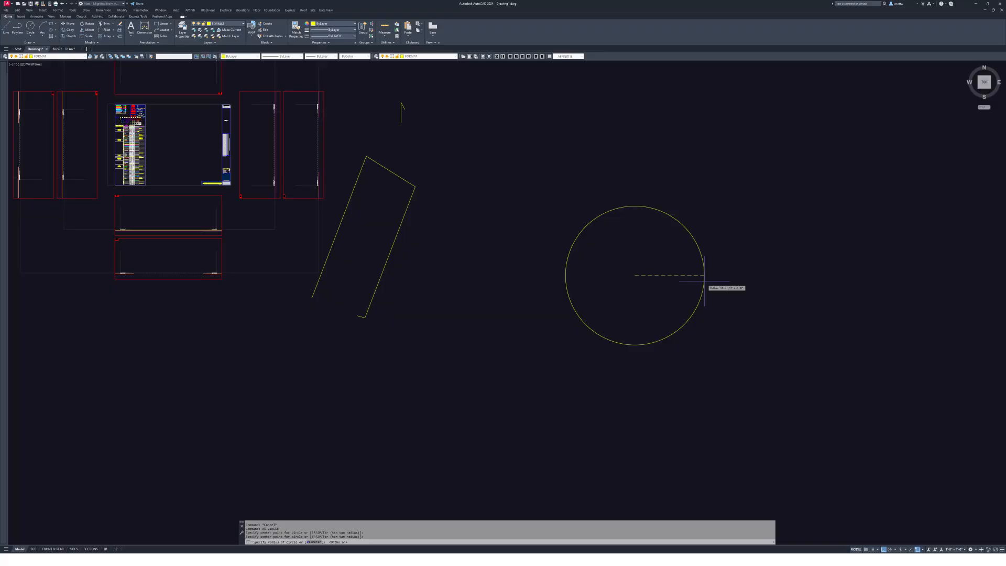
{"action": "type", "text": "225"}
{"action": "key", "text": "Return"}
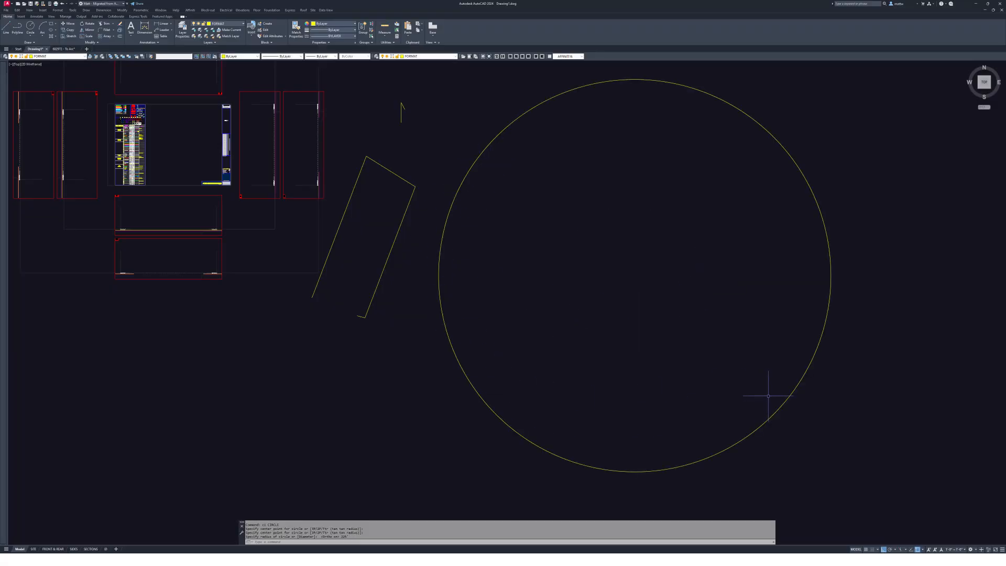
- Check the C1 curve length of 56.13' in the survey PDF's curve table
{"action": "key", "text": "alt+Tab"}
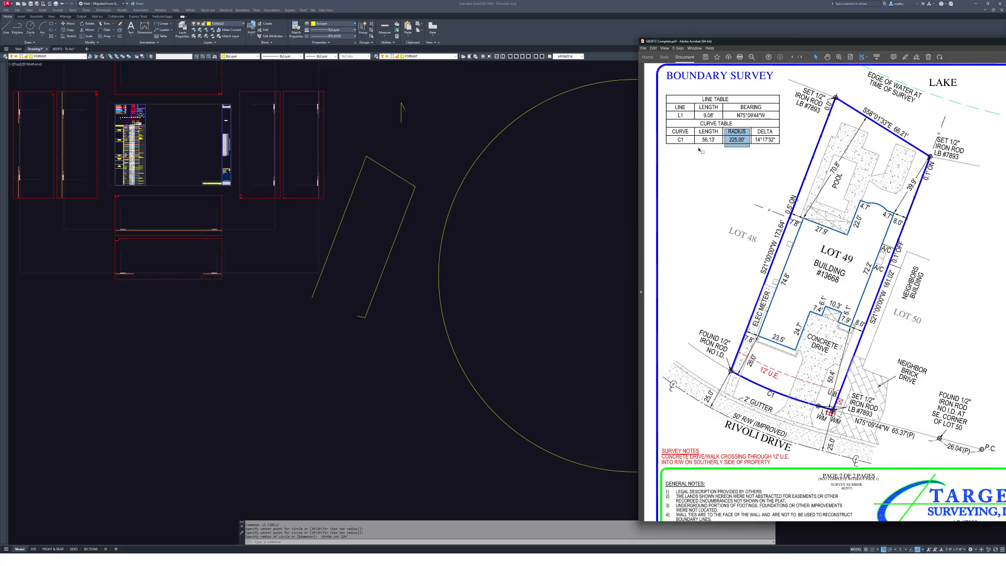
{"action": "left_click_drag", "start_coordinate": [700, 150], "coordinate": [718, 137]}
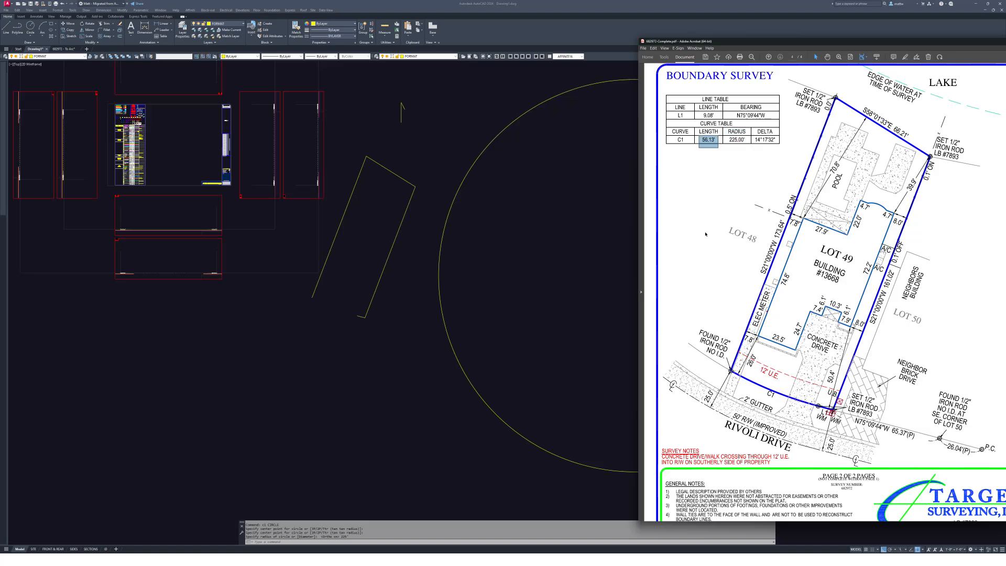
{"action": "key", "text": "alt+Tab"}
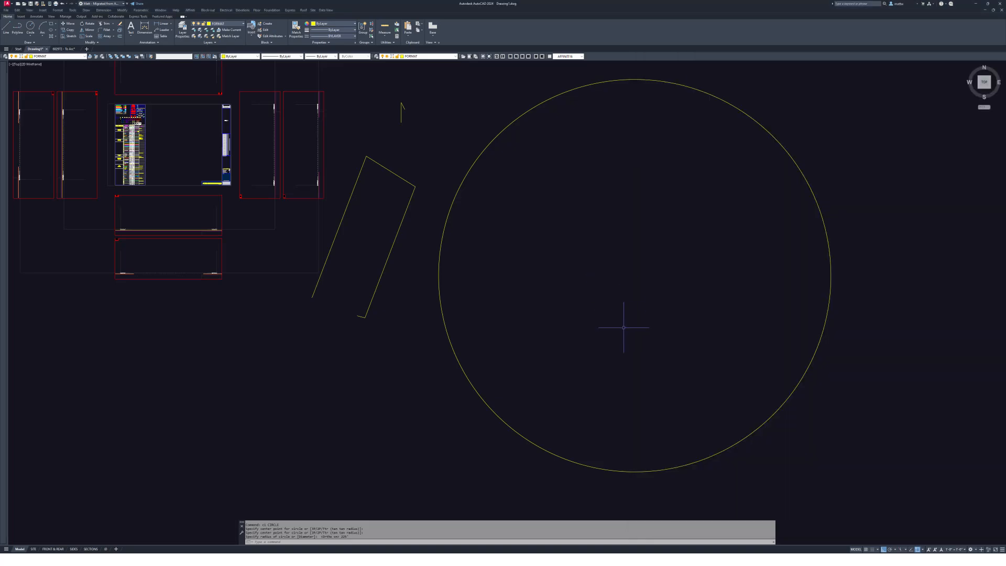
{"action": "key", "text": "Escape"}
{"action": "scroll", "coordinate": [601, 383], "scroll_direction": "up", "scroll_amount": 5}
- Start a line near the curve, entering 561.13, then abandon it
{"action": "type", "text": "l"}
{"action": "key", "text": "Return"}
{"action": "left_click", "coordinate": [576, 397]}
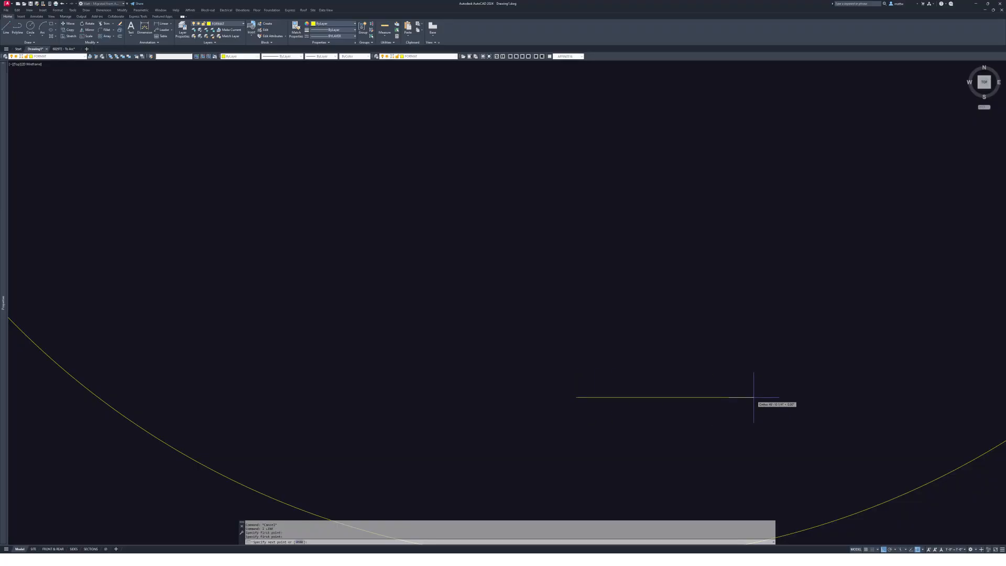
{"action": "type", "text": "561.13"}
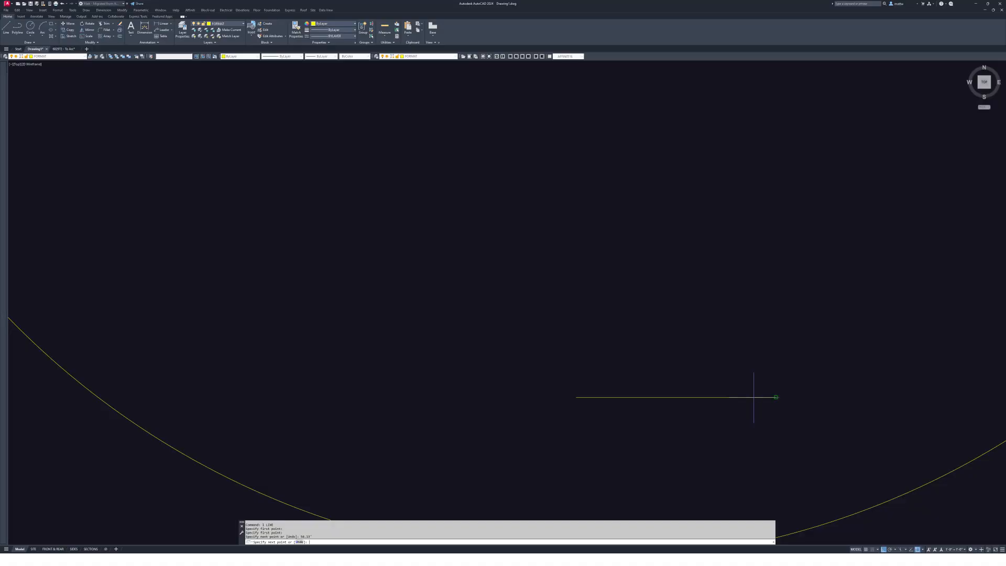
{"action": "key", "text": "Escape"}
{"action": "key", "text": "Escape"}
- Begin moving the short line near the curve, then cancel the move
{"action": "mouse_move", "coordinate": [763, 397]}
{"action": "middle_mouse_down"}
{"action": "mouse_move", "coordinate": [763, 286]}
{"action": "mouse_move", "coordinate": [749, 295]}
{"action": "middle_mouse_up"}
{"action": "type", "text": "m"}
{"action": "key", "text": "Return"}
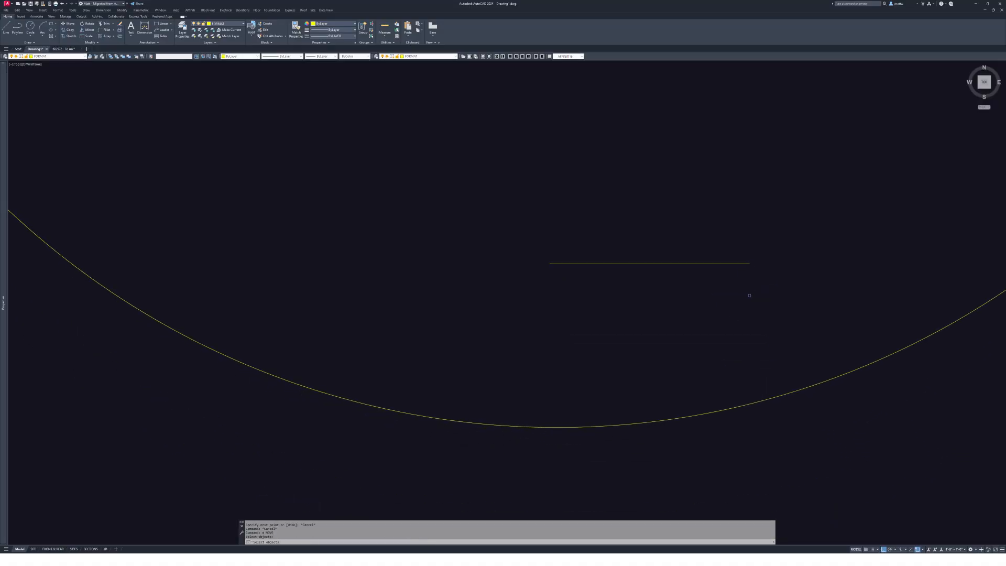
{"action": "left_click", "coordinate": [749, 295]}
{"action": "left_click", "coordinate": [718, 254]}
{"action": "key", "text": "Return"}
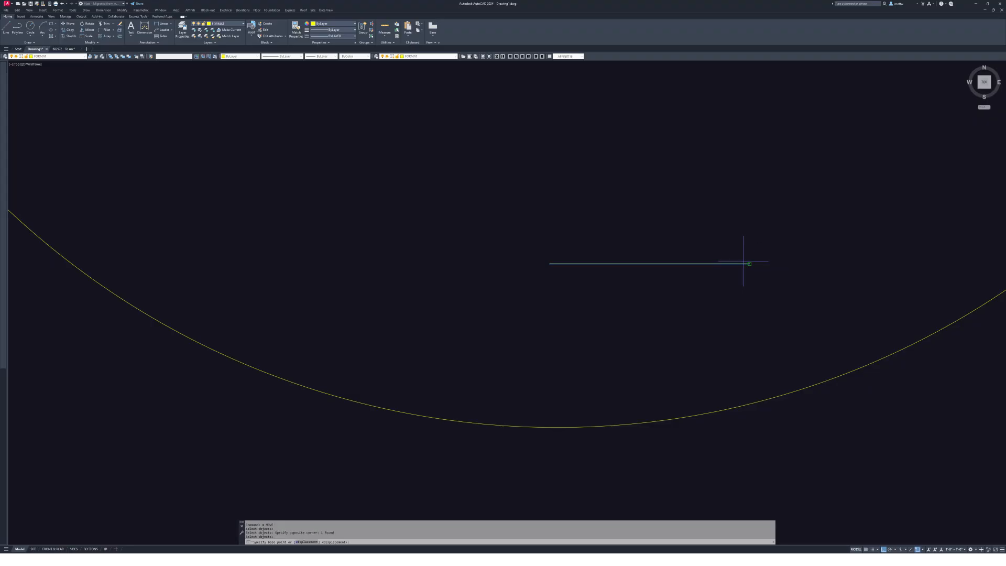
{"action": "middle_click_drag", "start_coordinate": [812, 342], "coordinate": [718, 308]}
{"action": "key", "text": "Escape"}
- Draw a short vertical line crossing the curve
{"action": "type", "text": "l"}
{"action": "key", "text": "Return"}
{"action": "left_click", "coordinate": [768, 293]}
{"action": "left_click", "coordinate": [768, 388]}
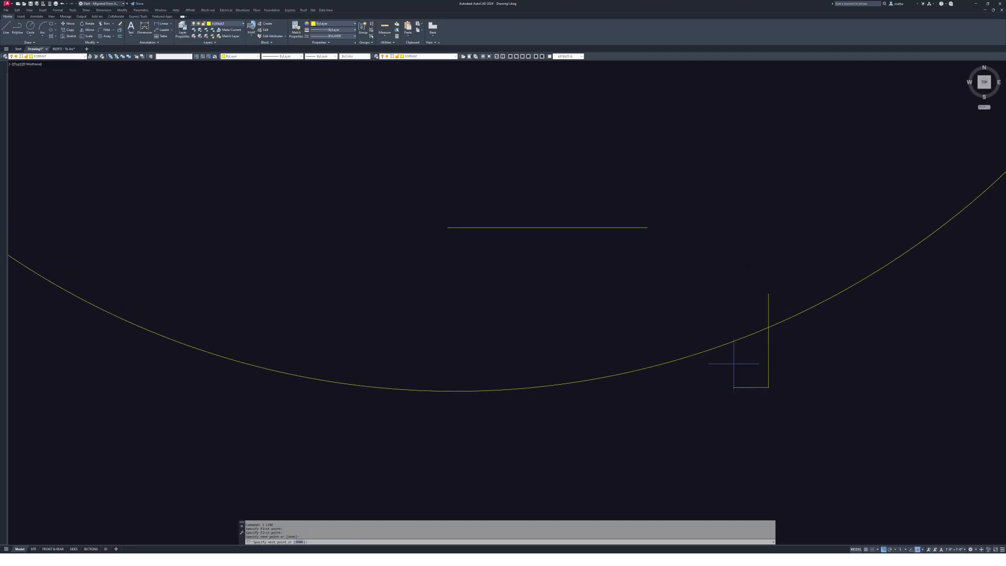
{"action": "key", "text": "Escape"}
{"action": "key", "text": "Escape"}
{"action": "type", "text": "e"}
{"action": "key", "text": "Return"}
{"action": "middle_click_drag", "start_coordinate": [779, 288], "coordinate": [755, 289]}
{"action": "key", "text": "Escape"}
{"action": "key", "text": "Escape"}
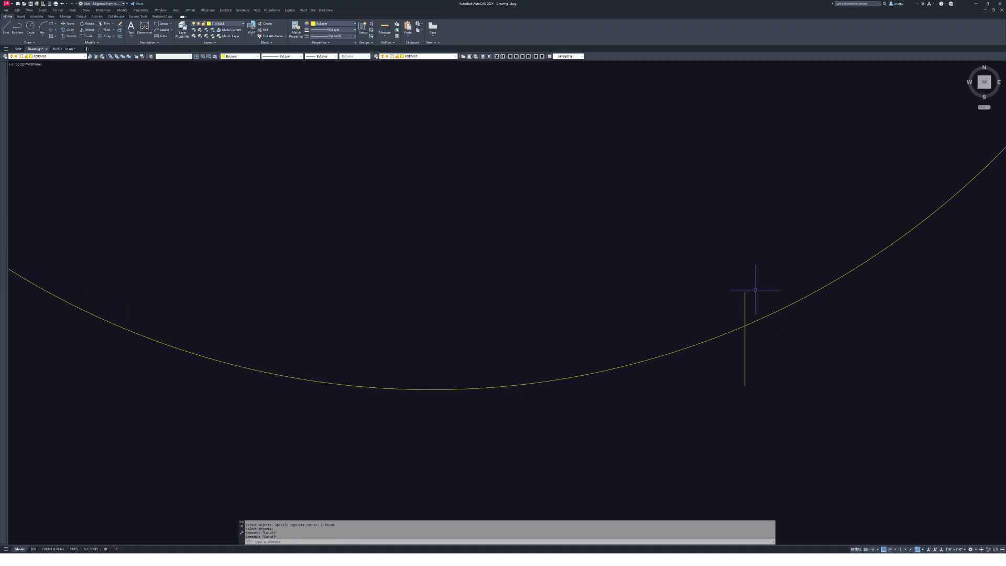
- Draw a circle with radius 56.13 on the curve
{"action": "type", "text": "c"}
{"action": "key", "text": "Return"}
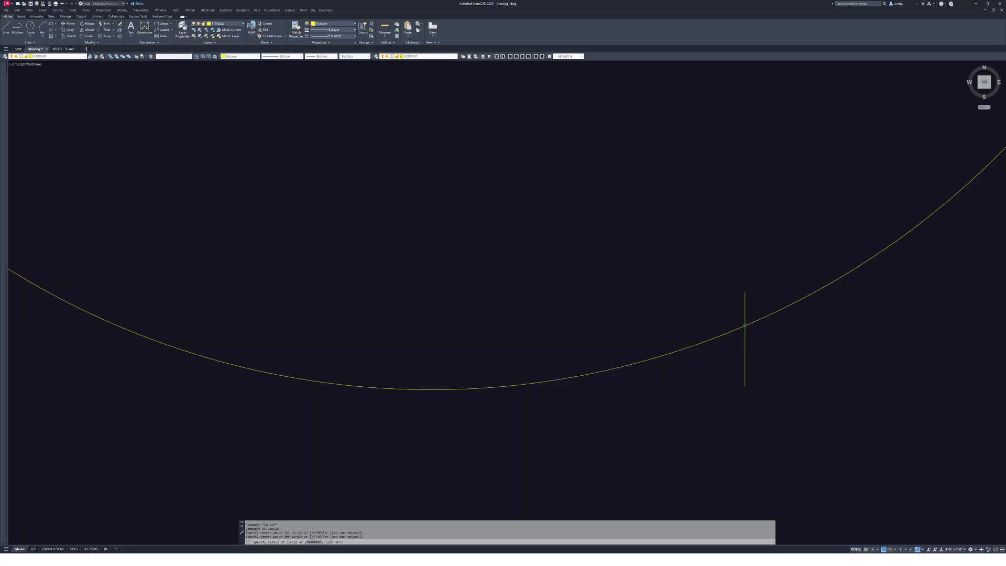
{"action": "type", "text": "56"}
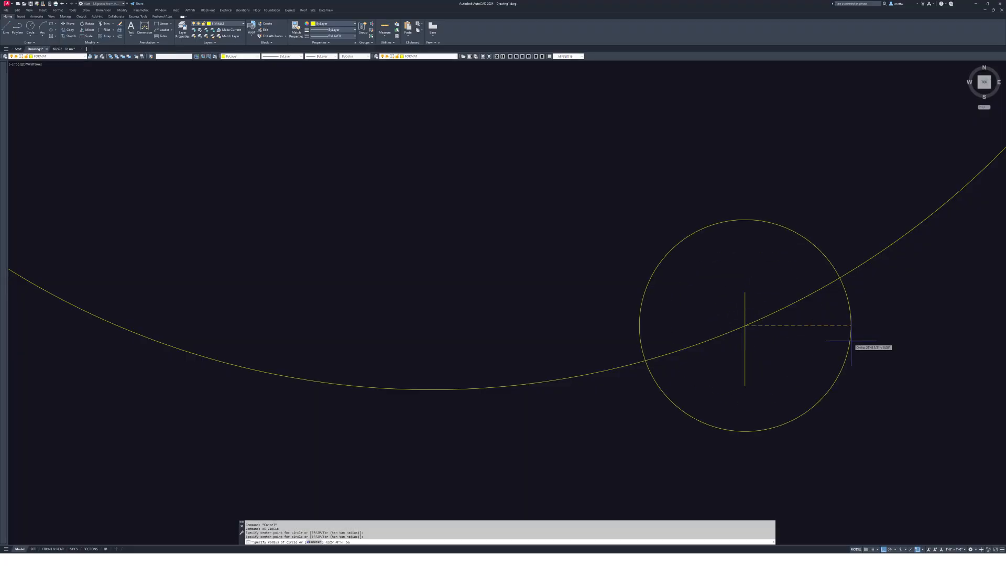
{"action": "type", "text": ".13"}
{"action": "key", "text": "Return"}
{"action": "key", "text": "Escape"}
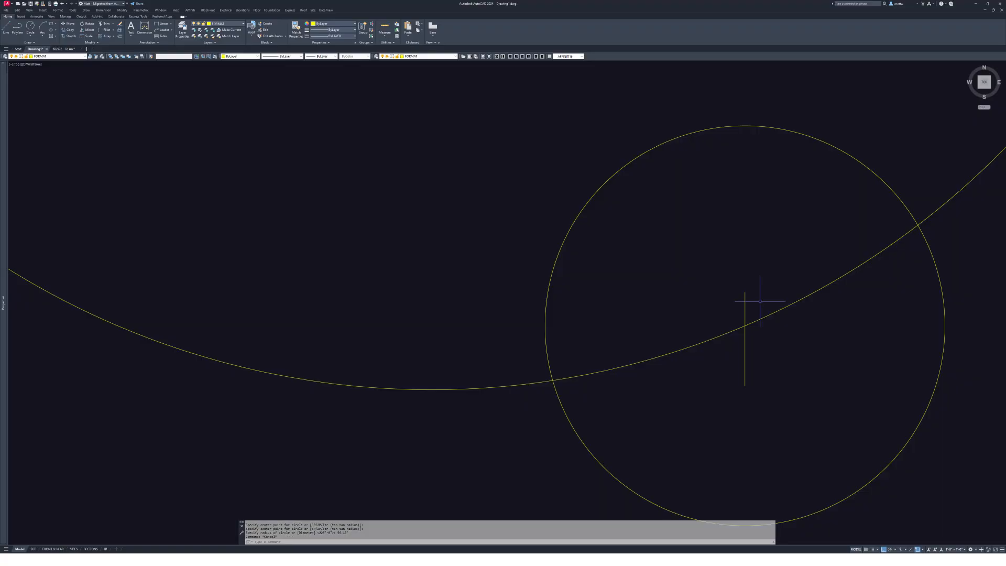
{"action": "middle_click_drag", "start_coordinate": [724, 325], "coordinate": [722, 313]}
{"action": "middle_click_drag", "start_coordinate": [652, 338], "coordinate": [637, 339]}
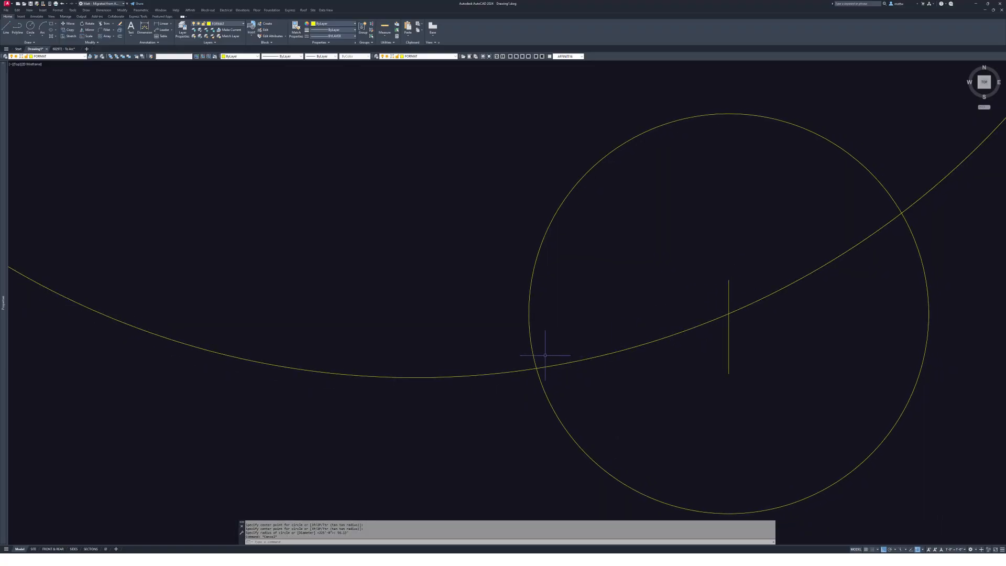
- Draw a chord from the circle's crossing on the curve to its centre
{"action": "type", "text": "l"}
{"action": "key", "text": "Return"}
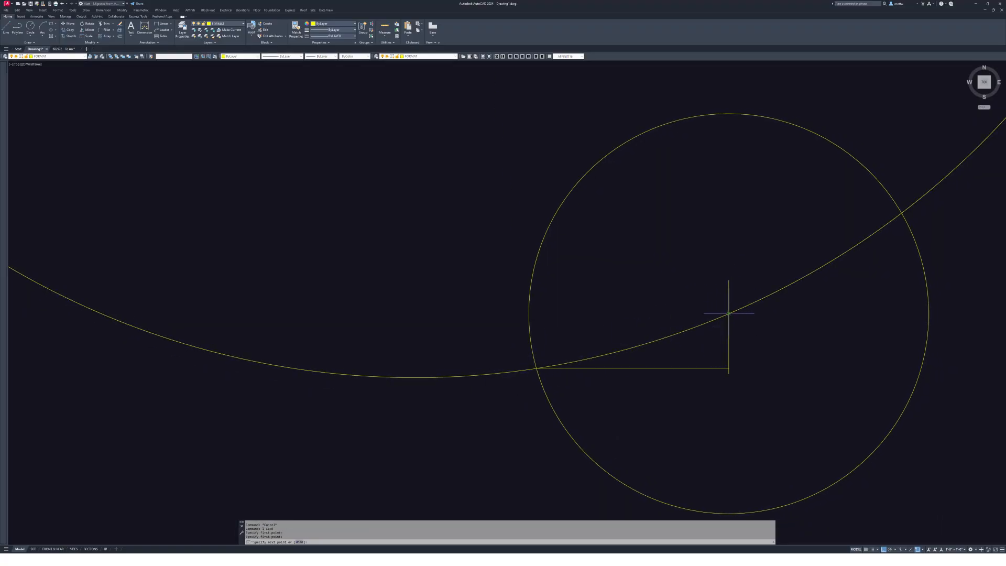
{"action": "left_click", "coordinate": [537, 368]}
{"action": "key", "text": "Escape"}
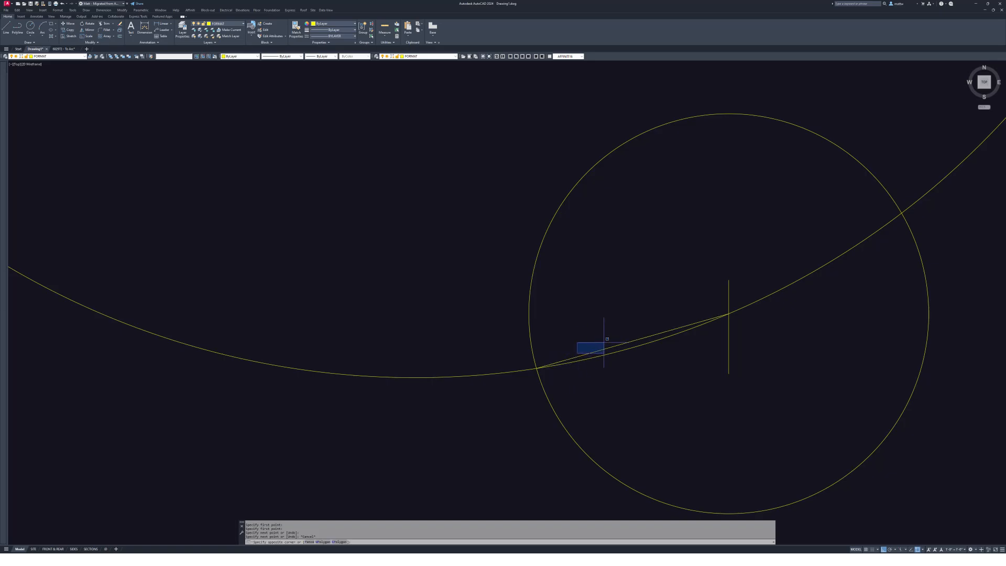
{"action": "key", "text": "Escape"}
{"action": "key", "text": "Escape"}
{"action": "key", "text": "Escape"}
{"action": "middle_click_drag", "start_coordinate": [603, 342], "coordinate": [662, 332]}
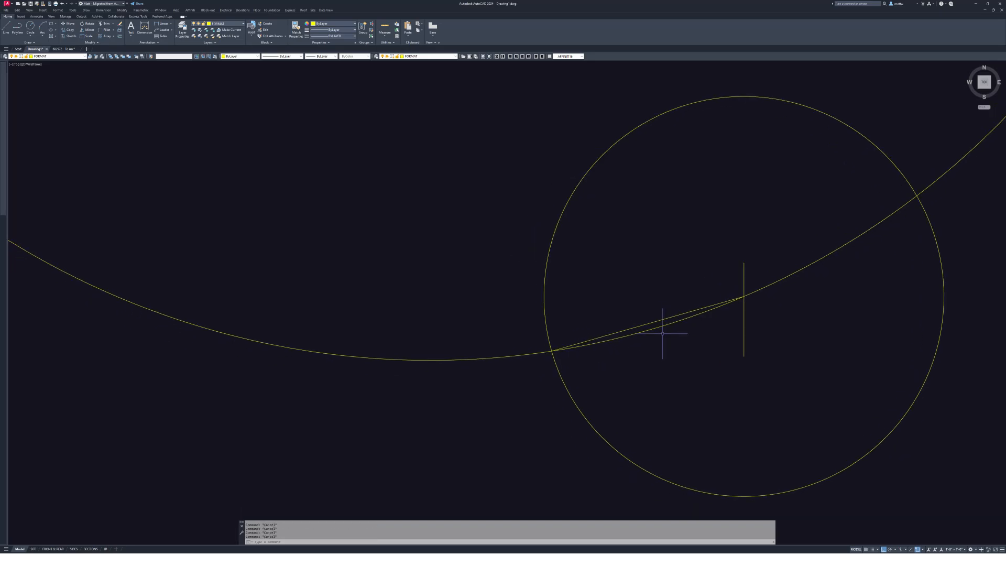
- Trim the curve outside the 56.13 circle and past the short line
{"action": "type", "text": "tr"}
{"action": "key", "text": "Return"}
{"action": "left_click_drag", "start_coordinate": [755, 357], "coordinate": [703, 406]}
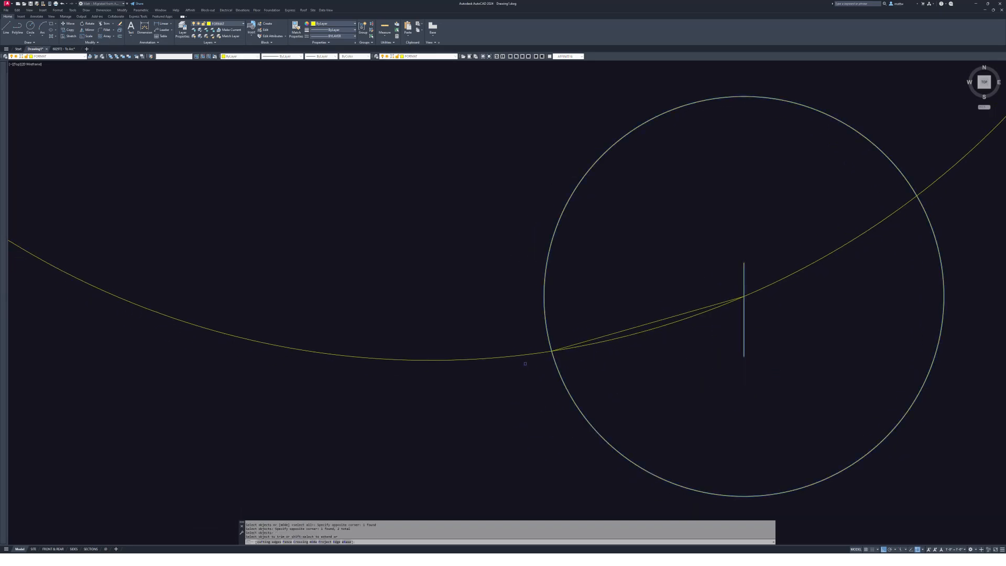
{"action": "left_click", "coordinate": [524, 354]}
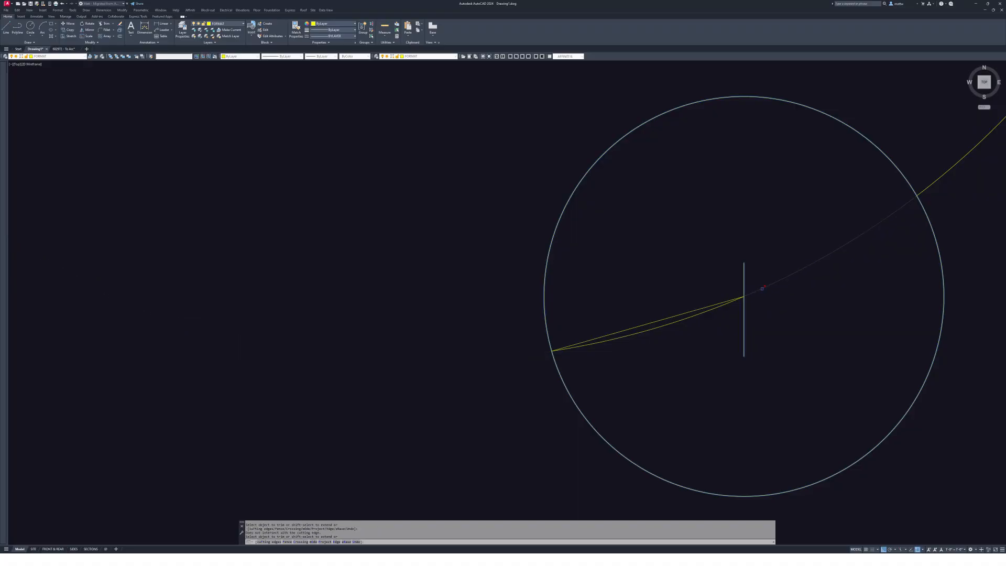
{"action": "left_click", "coordinate": [762, 288]}
{"action": "key", "text": "Escape"}
{"action": "key", "text": "Escape"}
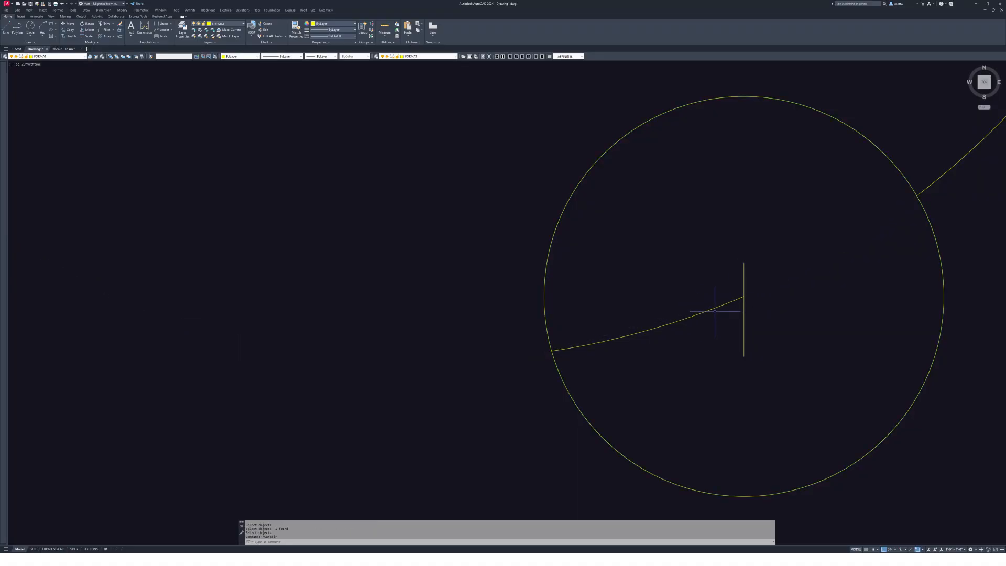
- Move the trimmed arc by its endpoint, checking the survey PDF along the way
{"action": "key", "text": "Return"}
{"action": "left_click", "coordinate": [743, 296]}
{"action": "scroll", "coordinate": [702, 280], "scroll_direction": "down", "scroll_amount": 5}
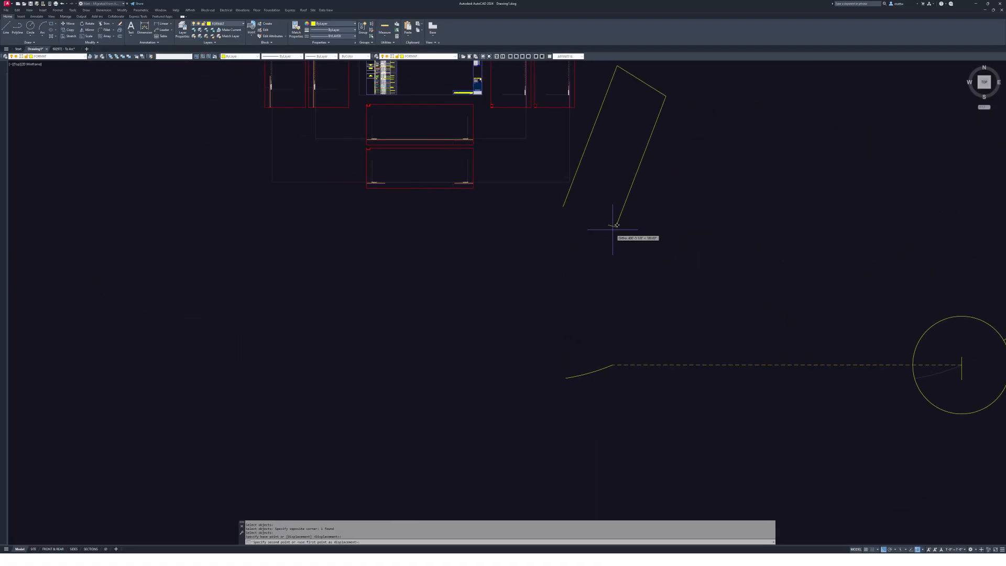
{"action": "key", "text": "alt+Tab"}
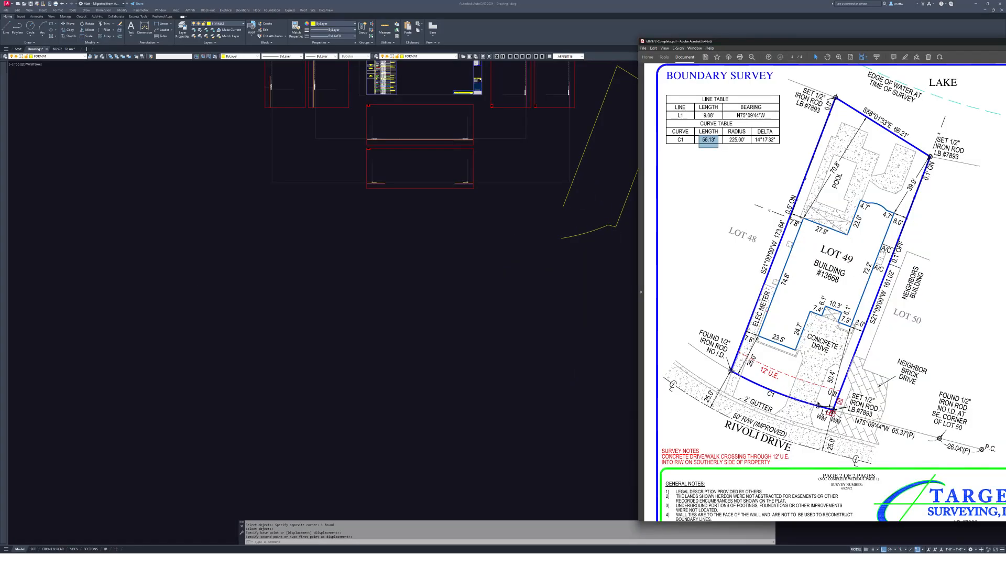
{"action": "key", "text": "alt+Tab"}
{"action": "scroll", "coordinate": [548, 269], "scroll_direction": "up", "scroll_amount": 5}
- Rotate the arc with the Reference option so it meets the side line's end
{"action": "type", "text": "r"}
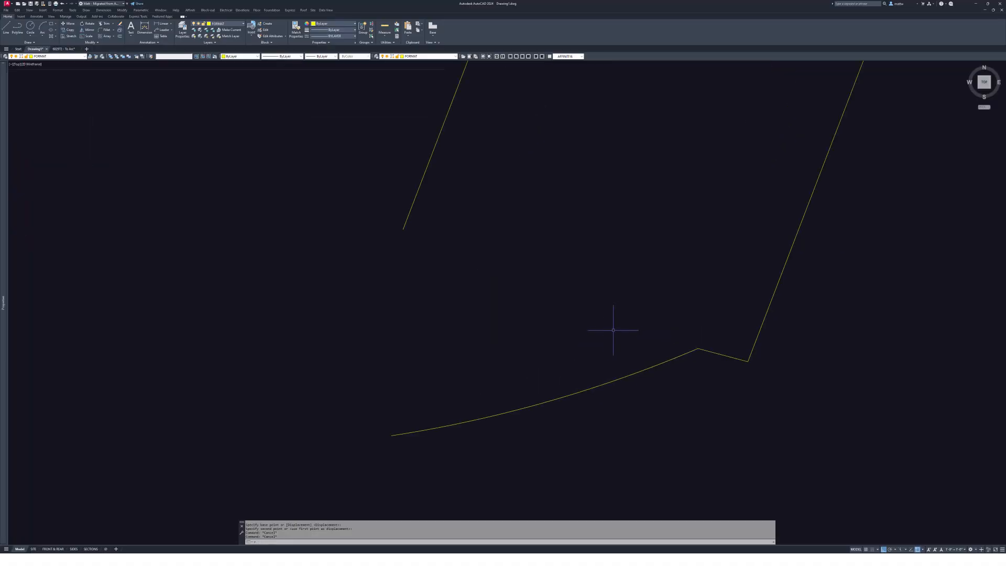
{"action": "type", "text": "o"}
{"action": "left_click", "coordinate": [638, 325]}
{"action": "left_click", "coordinate": [599, 410]}
{"action": "key", "text": "Return"}
{"action": "left_click", "coordinate": [686, 352]}
{"action": "type", "text": "r"}
{"action": "key", "text": "Return"}
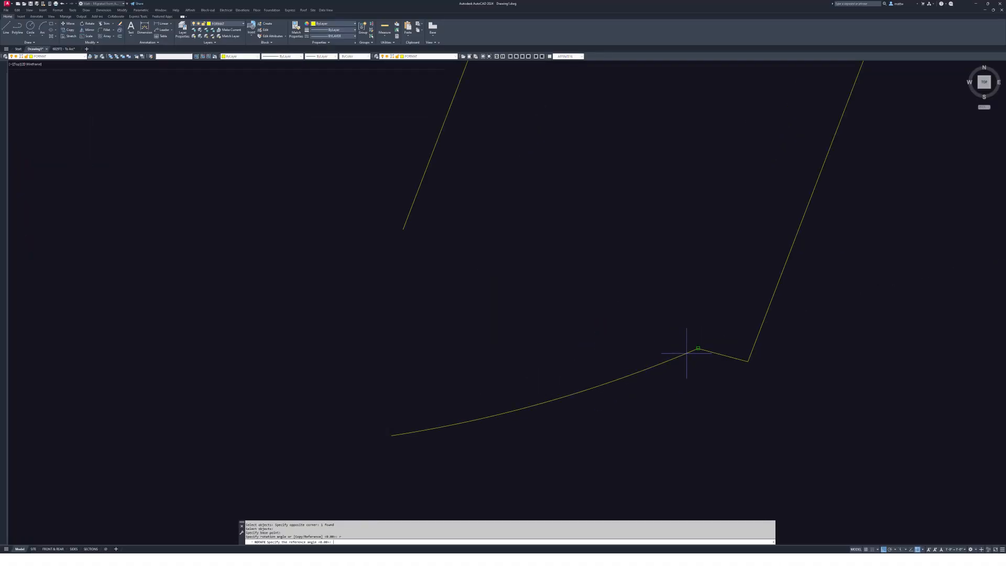
{"action": "left_click", "coordinate": [687, 352]}
{"action": "left_click", "coordinate": [393, 433]}
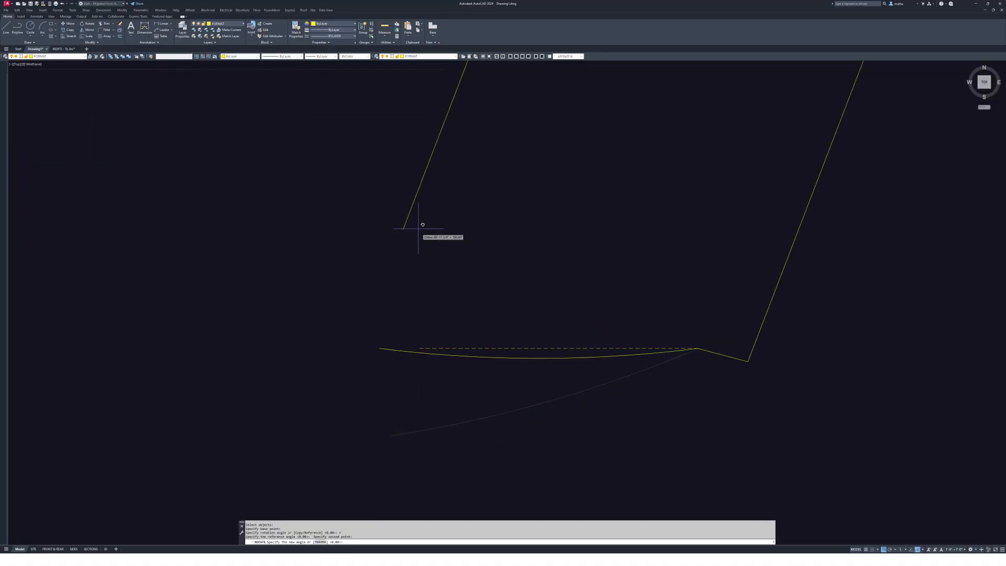
{"action": "left_click", "coordinate": [404, 227]}
- Zoom and pan into the lot's front-left corner where the arc meets the side line
{"action": "middle_click_drag", "start_coordinate": [602, 325], "coordinate": [662, 339]}
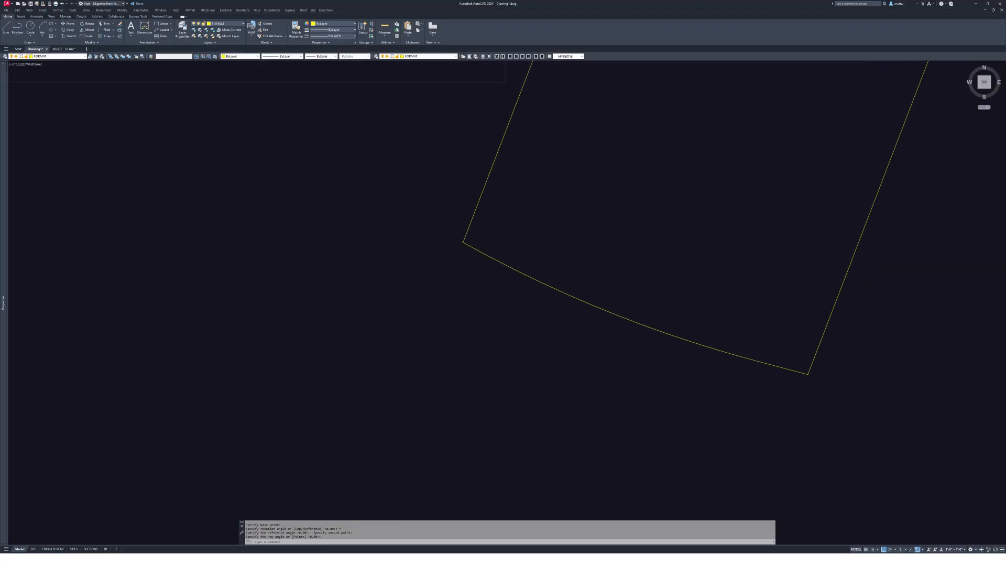
{"action": "scroll", "coordinate": [767, 366], "scroll_direction": "up", "scroll_amount": 2}
{"action": "mouse_move", "coordinate": [17, 149]}
{"action": "middle_mouse_down"}
{"action": "mouse_move", "coordinate": [259, 243]}
{"action": "mouse_move", "coordinate": [658, 366]}
{"action": "middle_mouse_up"}
{"action": "scroll", "coordinate": [256, 240], "scroll_direction": "up", "scroll_amount": 1}
{"action": "scroll", "coordinate": [648, 256], "scroll_direction": "up", "scroll_amount": 4}
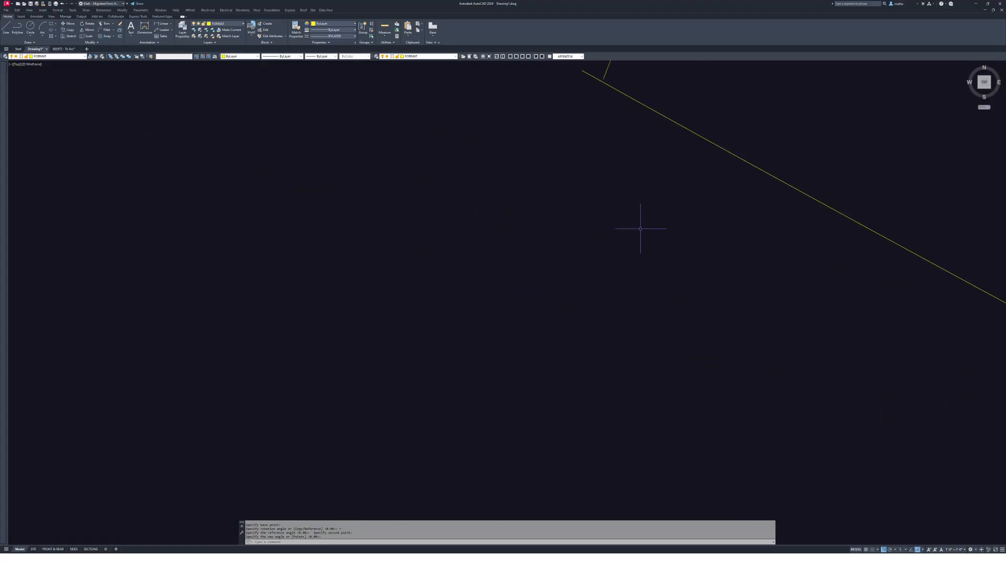
{"action": "mouse_move", "coordinate": [596, 132]}
{"action": "middle_mouse_down"}
{"action": "mouse_move", "coordinate": [577, 295]}
{"action": "mouse_move", "coordinate": [582, 352]}
{"action": "middle_mouse_up"}
{"action": "scroll", "coordinate": [596, 302], "scroll_direction": "up", "scroll_amount": 2}
{"action": "scroll", "coordinate": [509, 262], "scroll_direction": "down", "scroll_amount": 2}
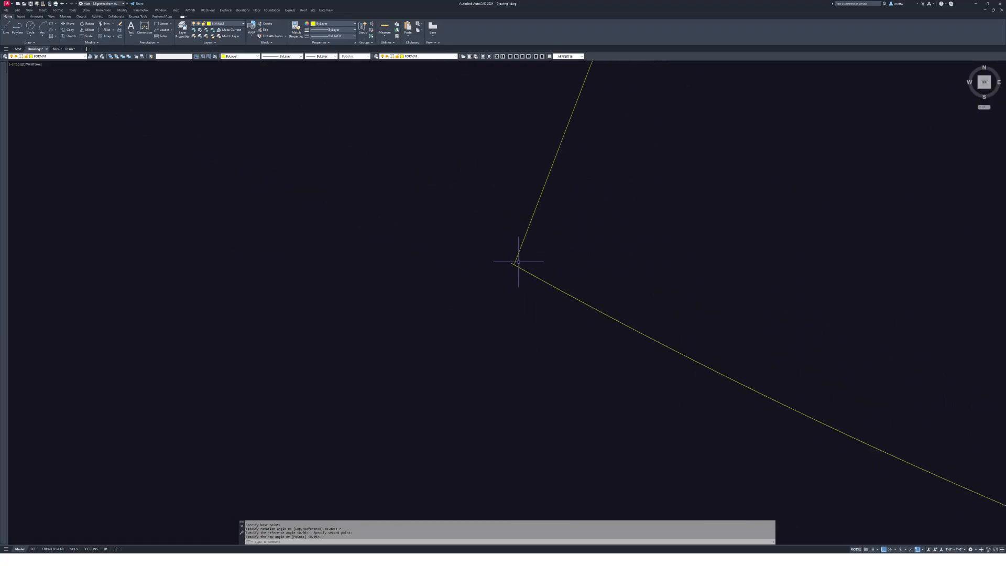
{"action": "scroll", "coordinate": [524, 275], "scroll_direction": "down", "scroll_amount": 5}
{"action": "scroll", "coordinate": [567, 294], "scroll_direction": "up", "scroll_amount": 3}
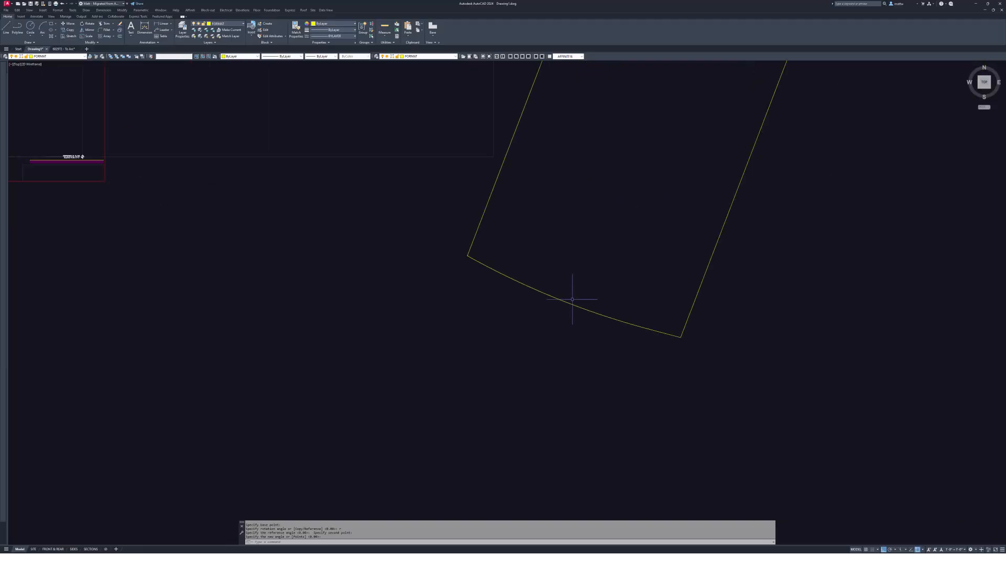
{"action": "middle_click_drag", "start_coordinate": [670, 331], "coordinate": [637, 412]}
{"action": "scroll", "coordinate": [641, 360], "scroll_direction": "down", "scroll_amount": 3}
{"action": "key", "text": "Escape"}
{"action": "middle_click_drag", "start_coordinate": [685, 269], "coordinate": [550, 321]}
{"action": "scroll", "coordinate": [511, 387], "scroll_direction": "up", "scroll_amount": 5}
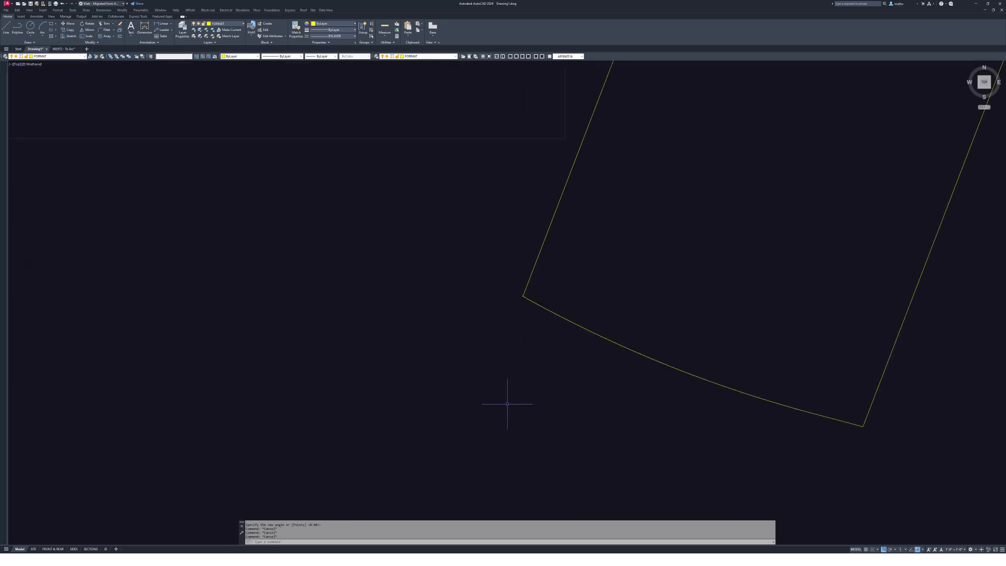
{"action": "scroll", "coordinate": [659, 345], "scroll_direction": "up", "scroll_amount": 1}
{"action": "middle_click_drag", "start_coordinate": [846, 417], "coordinate": [836, 412]}
{"action": "key", "text": "Escape"}
{"action": "middle_click_drag", "start_coordinate": [601, 358], "coordinate": [485, 360]}
- Drag the arc's end grip onto the side line's endpoint, then view the whole lot
{"action": "type", "text": "m"}
{"action": "key", "text": "space"}
{"action": "key", "text": "Escape"}
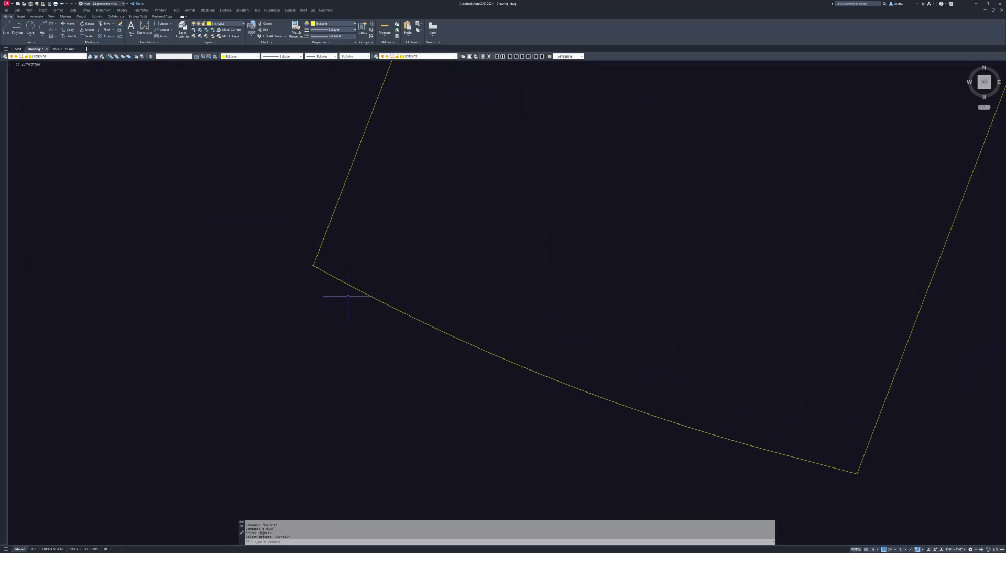
{"action": "left_click", "coordinate": [314, 266]}
{"action": "scroll", "coordinate": [313, 265], "scroll_direction": "up", "scroll_amount": 3}
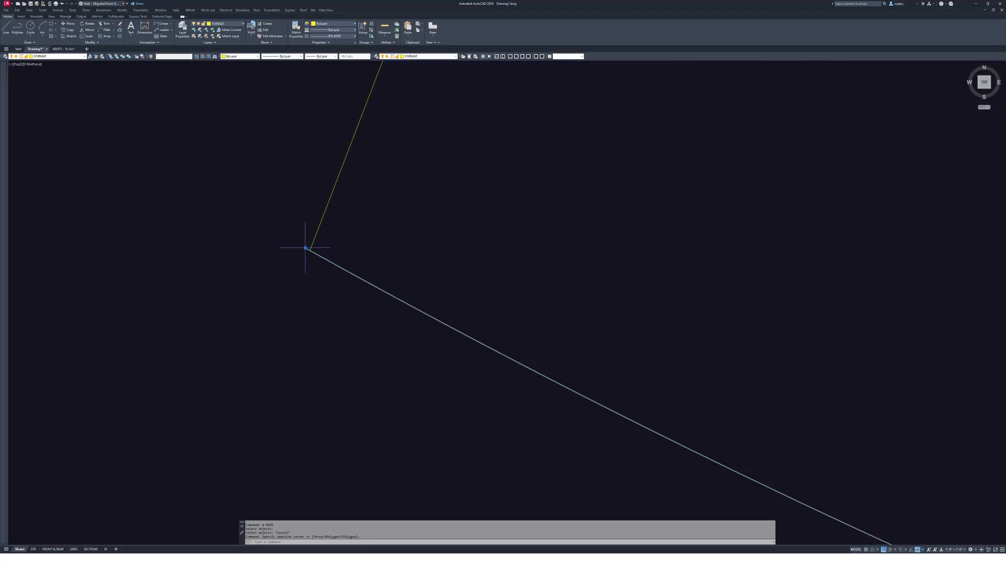
{"action": "left_click", "coordinate": [304, 247]}
{"action": "left_click", "coordinate": [310, 250]}
{"action": "key", "text": "Escape"}
{"action": "key", "text": "Escape"}
{"action": "scroll", "coordinate": [582, 338], "scroll_direction": "down", "scroll_amount": 4}
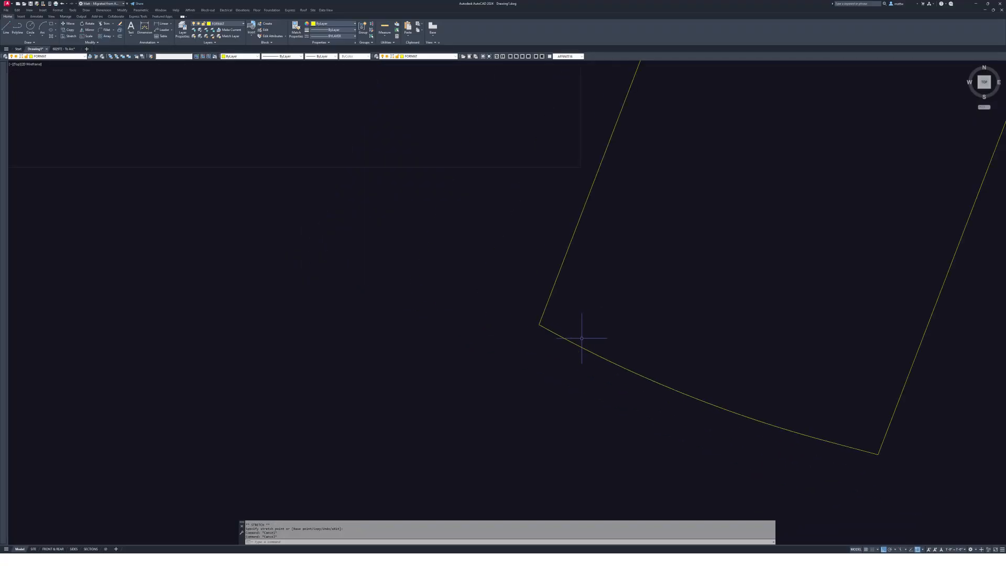
{"action": "scroll", "coordinate": [665, 400], "scroll_direction": "down", "scroll_amount": 8}
{"action": "middle_click_drag", "start_coordinate": [664, 346], "coordinate": [554, 323]}
- Move the lot outline further to the right
{"action": "type", "text": "m"}
{"action": "key", "text": "Return"}
{"action": "left_click", "coordinate": [435, 417]}
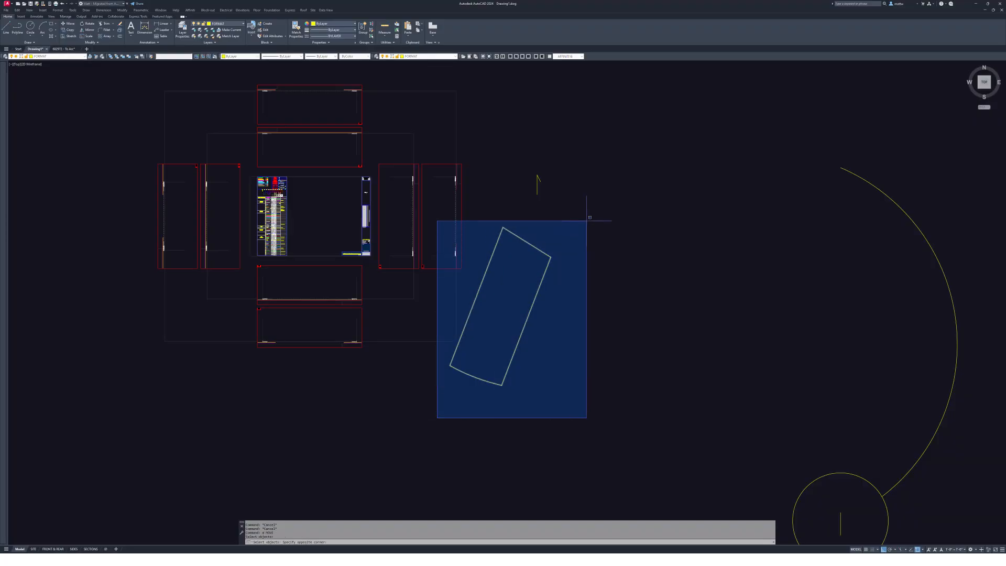
{"action": "left_click", "coordinate": [613, 197]}
{"action": "key", "text": "Return"}
{"action": "left_click", "coordinate": [518, 294]}
{"action": "left_click", "coordinate": [644, 371]}
{"action": "middle_click_drag", "start_coordinate": [631, 272], "coordinate": [571, 244]}
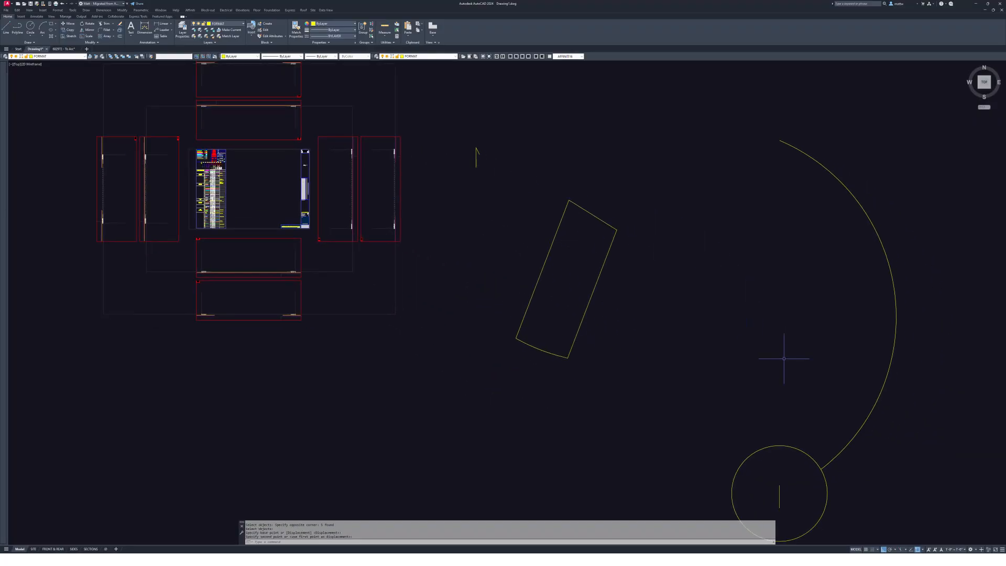
{"action": "middle_click_drag", "start_coordinate": [784, 360], "coordinate": [597, 176]}
{"action": "key", "text": "Escape"}
- Erase the leftover construction circle, short line and arc
{"action": "type", "text": "e"}
{"action": "key", "text": "Return"}
{"action": "left_click", "coordinate": [665, 377]}
{"action": "left_click", "coordinate": [509, 190]}
{"action": "key", "text": "Return"}
{"action": "middle_click_drag", "start_coordinate": [603, 220], "coordinate": [637, 274]}
{"action": "middle_click_drag", "start_coordinate": [585, 153], "coordinate": [718, 308]}
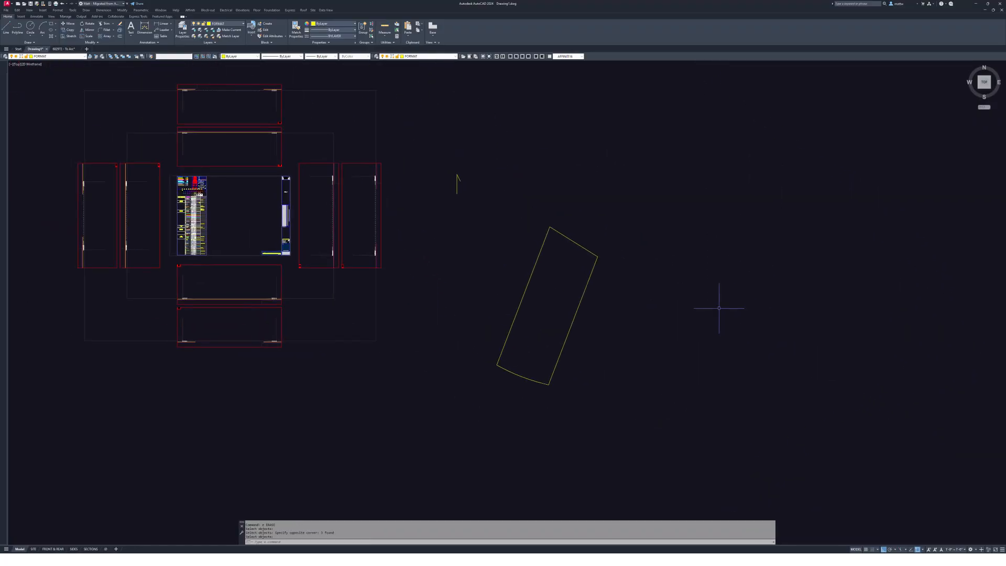
{"action": "key", "text": "Escape"}
{"action": "middle_click_drag", "start_coordinate": [518, 215], "coordinate": [531, 220]}
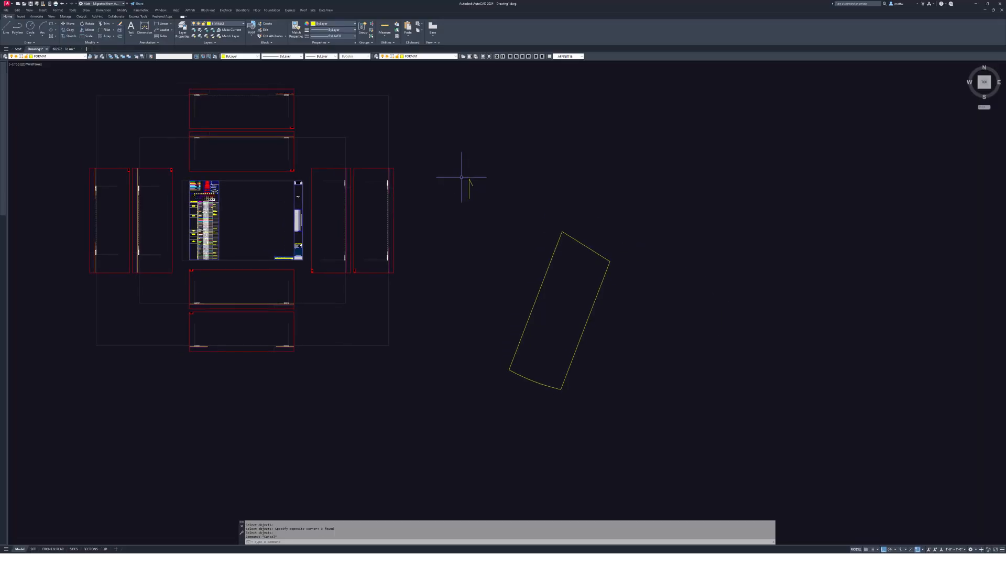
- Put the lot boundary and north arrow on layer 0, then bring up the survey PDF
{"action": "scroll", "coordinate": [548, 316], "scroll_direction": "up", "scroll_amount": 3}
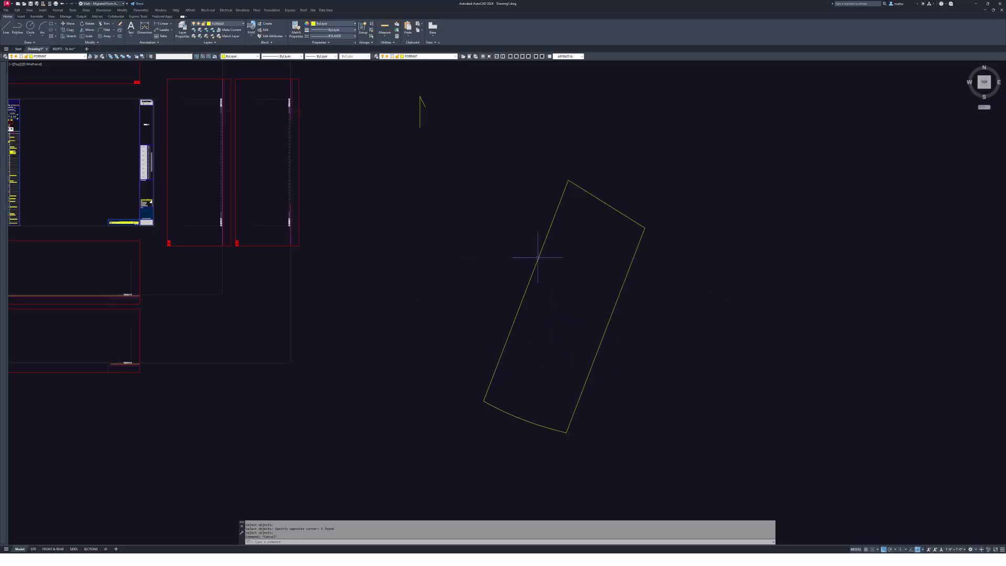
{"action": "left_click", "coordinate": [399, 84]}
{"action": "left_click", "coordinate": [662, 439]}
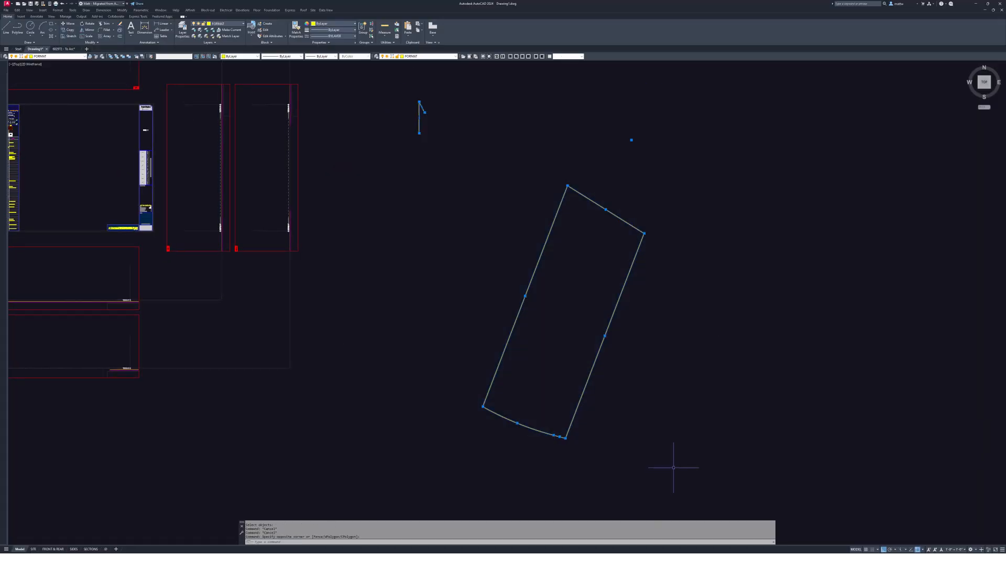
{"action": "left_click", "coordinate": [57, 57]}
{"action": "left_click", "coordinate": [58, 62]}
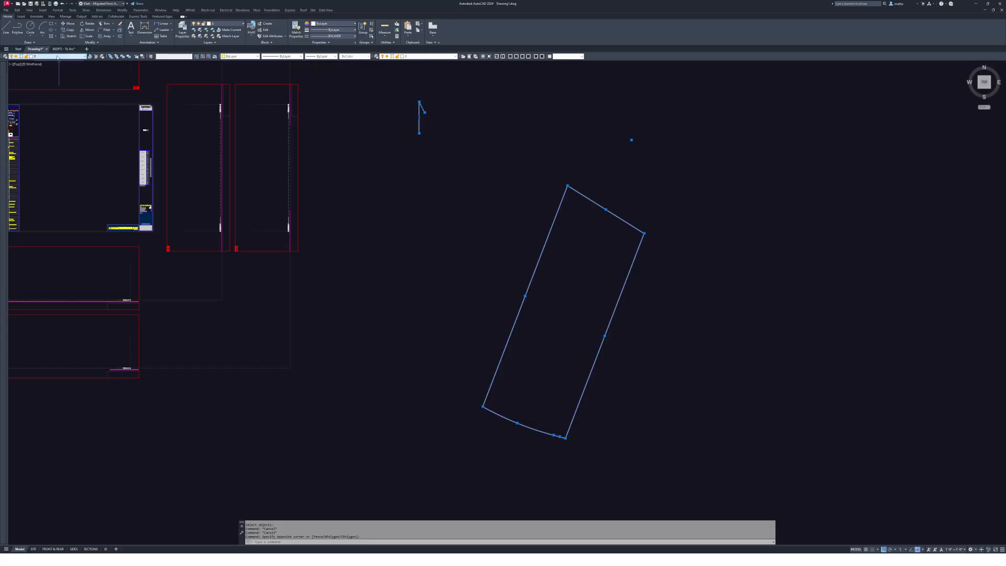
{"action": "key", "text": "Escape"}
{"action": "middle_click_drag", "start_coordinate": [693, 284], "coordinate": [709, 288]}
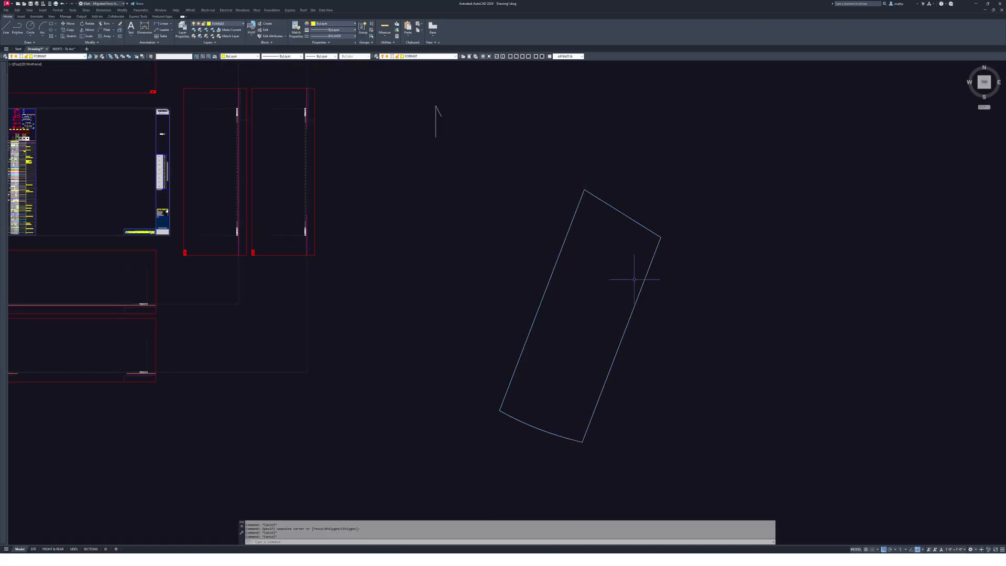
{"action": "key", "text": "alt+Tab"}
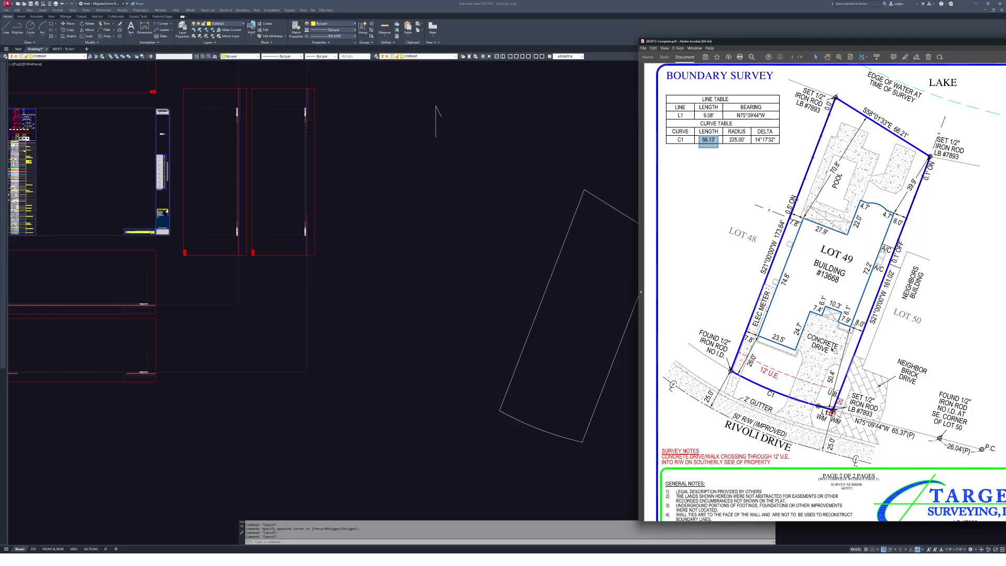
- Mark the curved front edge on the survey, then draw a circle on the lot's arc
{"action": "left_click_drag", "start_coordinate": [730, 348], "coordinate": [831, 454]}
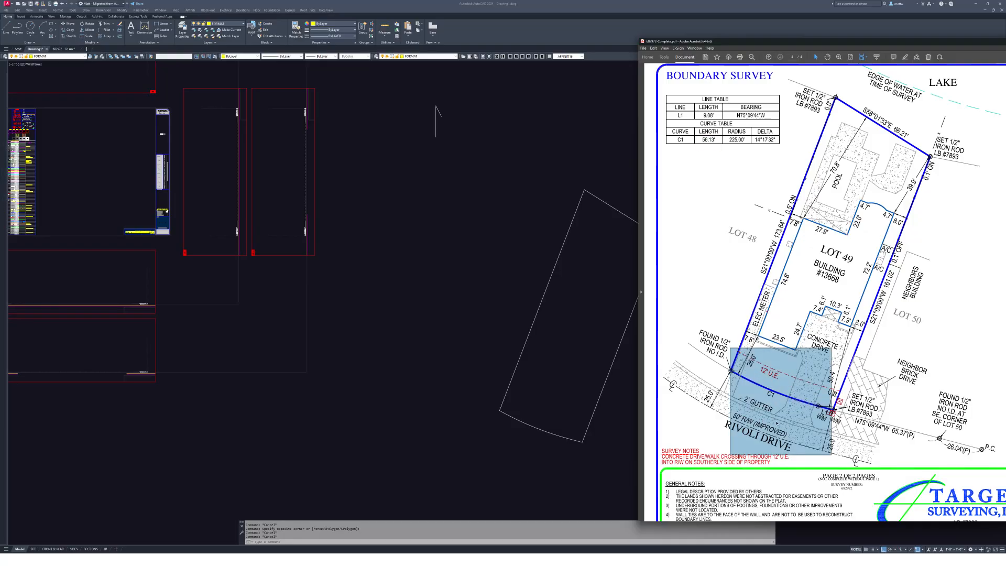
{"action": "key", "text": "alt+Tab"}
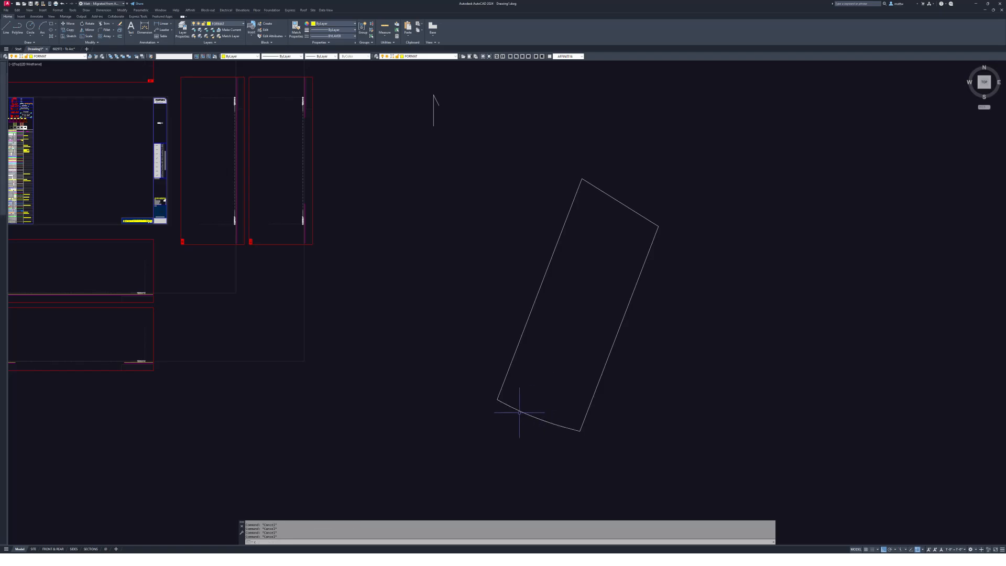
{"action": "type", "text": "c"}
{"action": "key", "text": "Return"}
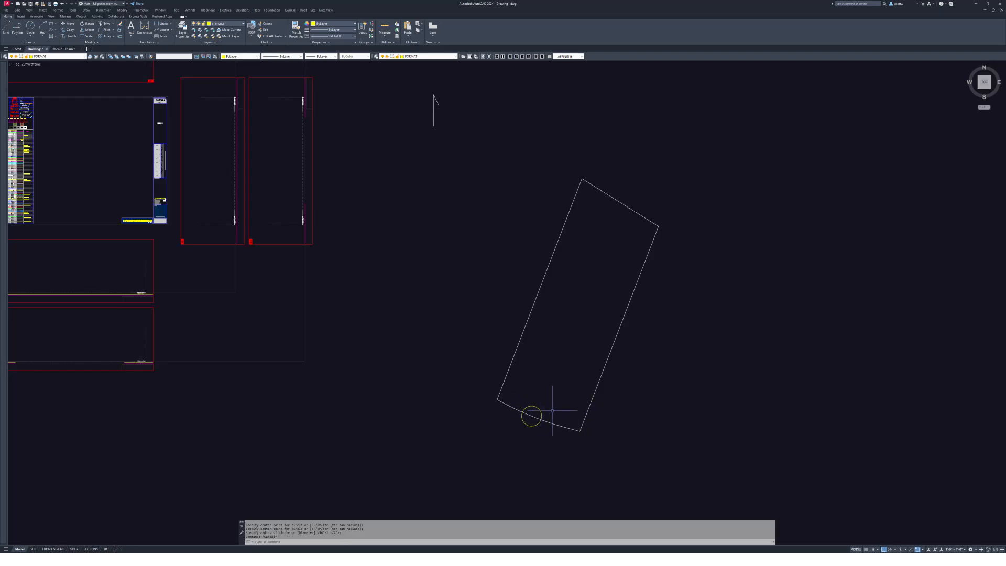
- Make layer 0 the current layer
{"action": "type", "text": "0"}
{"action": "key", "text": "Return"}
{"action": "key", "text": "Escape"}
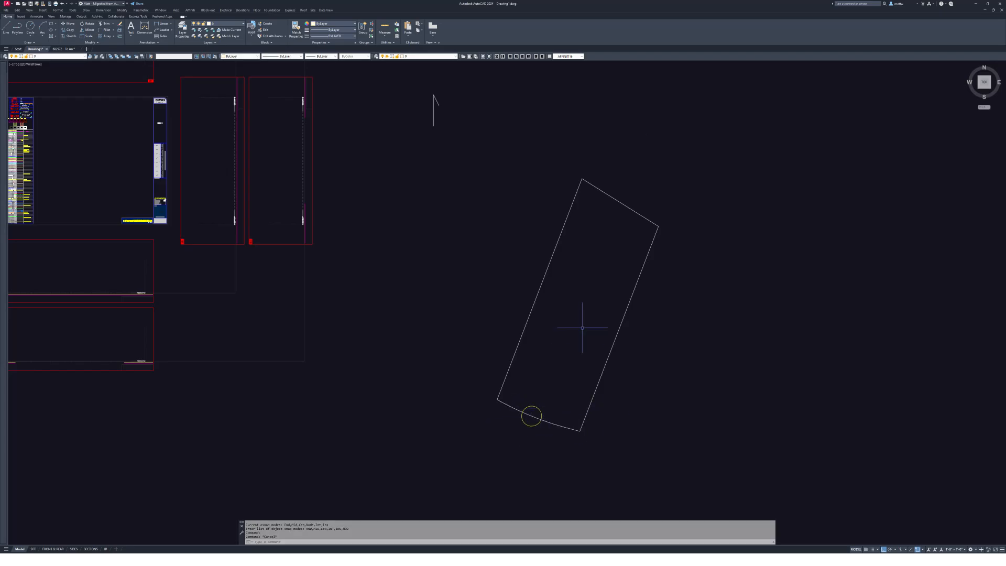
{"action": "mouse_move", "coordinate": [554, 333]}
{"action": "middle_mouse_down"}
{"action": "mouse_move", "coordinate": [558, 346]}
{"action": "mouse_move", "coordinate": [588, 348]}
{"action": "mouse_move", "coordinate": [610, 336]}
{"action": "mouse_move", "coordinate": [691, 338]}
{"action": "middle_mouse_up"}
{"action": "key", "text": "Escape"}
{"action": "key", "text": "Escape"}
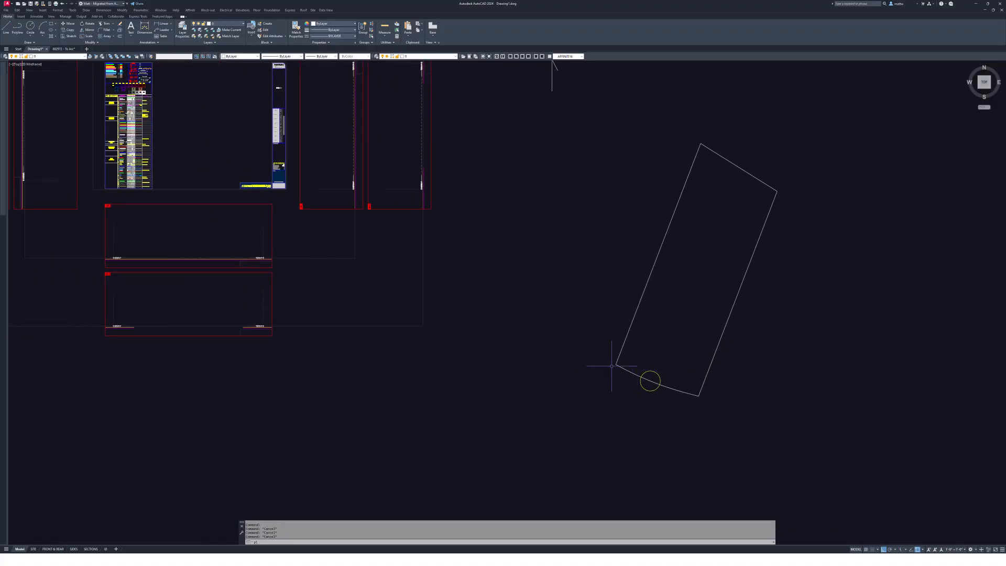
- Sketch a two-point test polyline below the lot
{"action": "key", "text": "Return"}
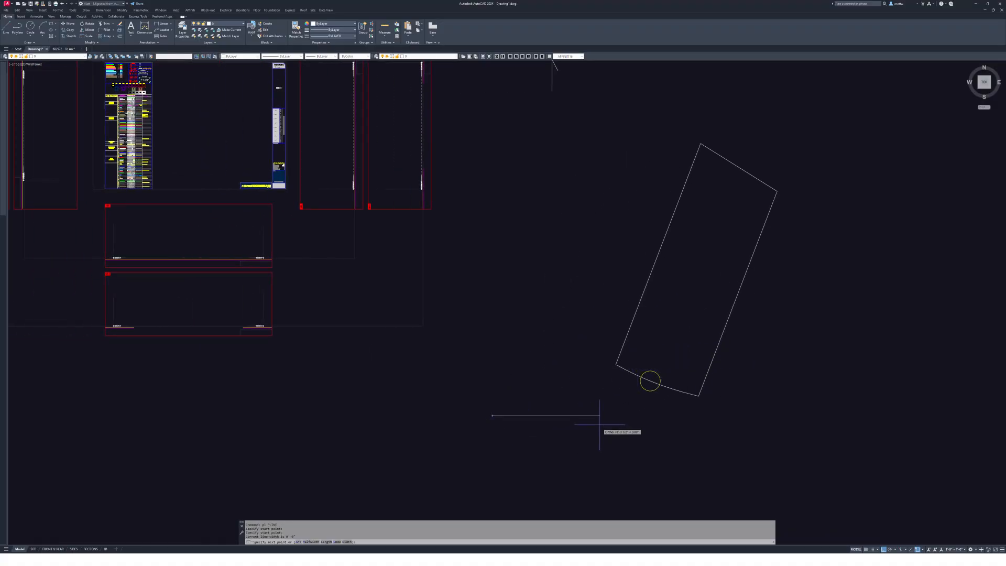
{"action": "left_click", "coordinate": [627, 415]}
{"action": "left_click", "coordinate": [600, 403]}
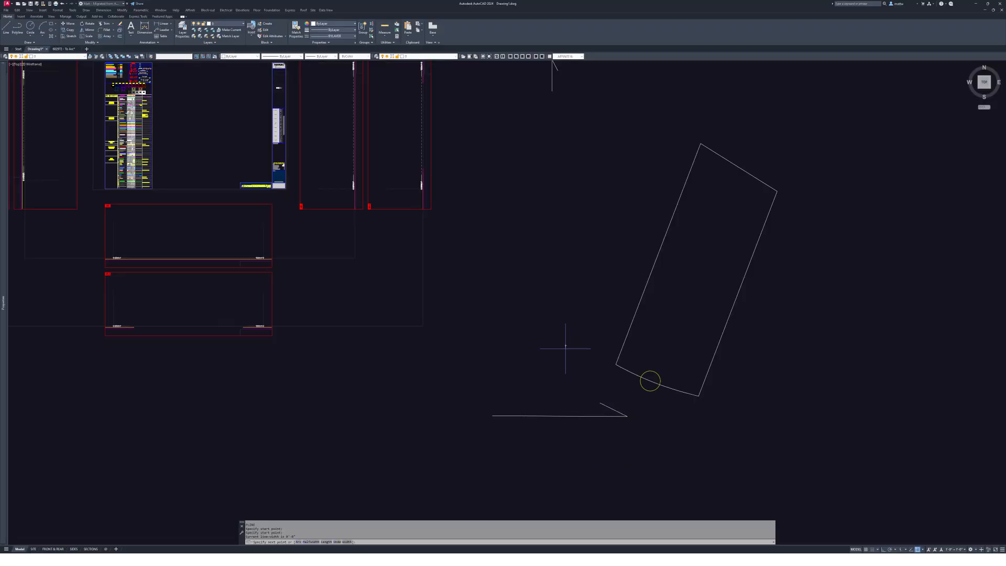
{"action": "key", "text": "Escape"}
- Erase the two stray lines below the lot with a selection window
{"action": "type", "text": "e"}
{"action": "key", "text": "Return"}
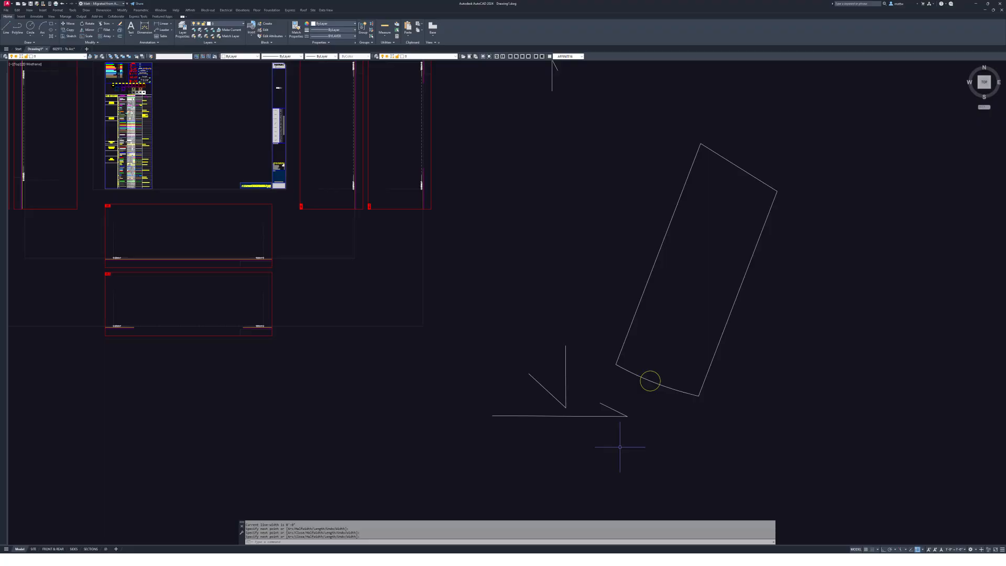
{"action": "left_click", "coordinate": [627, 429]}
{"action": "left_click", "coordinate": [511, 371]}
{"action": "key", "text": "Return"}
{"action": "scroll", "coordinate": [666, 393], "scroll_direction": "up", "scroll_amount": 4}
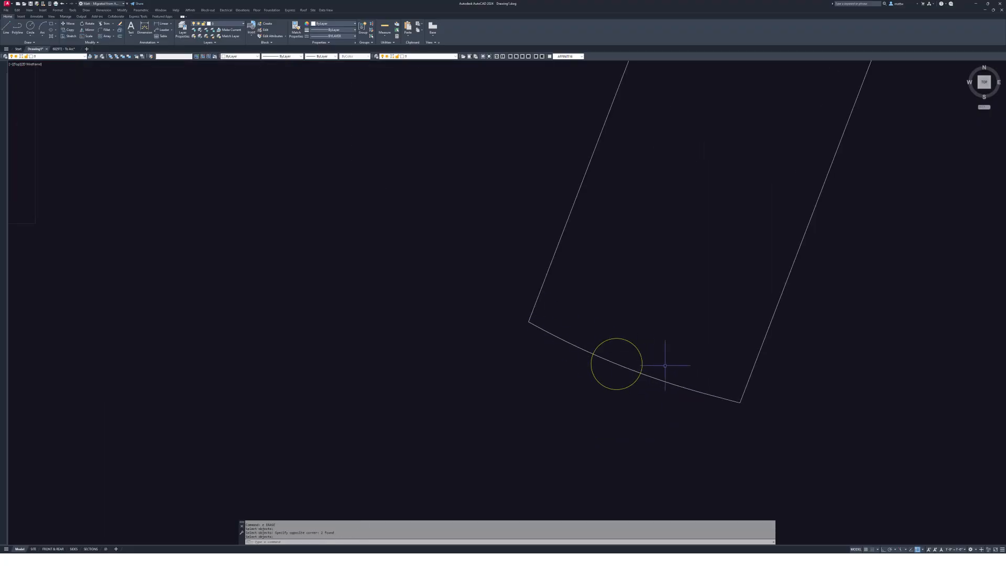
{"action": "scroll", "coordinate": [681, 356], "scroll_direction": "down", "scroll_amount": 6}
{"action": "middle_click_drag", "start_coordinate": [658, 349], "coordinate": [682, 401]}
- Move the north arrow beside the lot's top corner
{"action": "key", "text": "Escape"}
{"action": "key", "text": "Escape"}
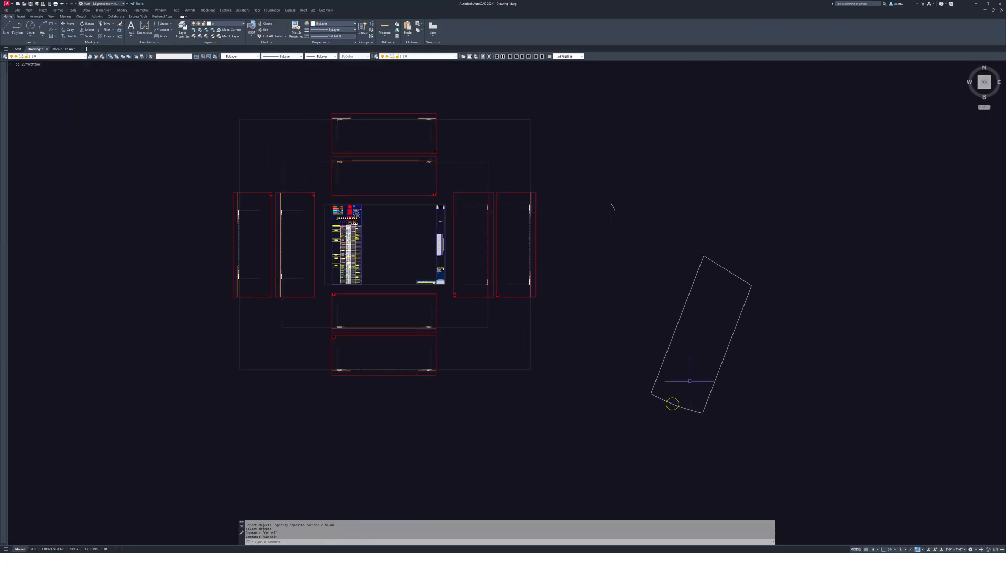
{"action": "type", "text": "m"}
{"action": "key", "text": "Return"}
{"action": "left_click", "coordinate": [625, 242]}
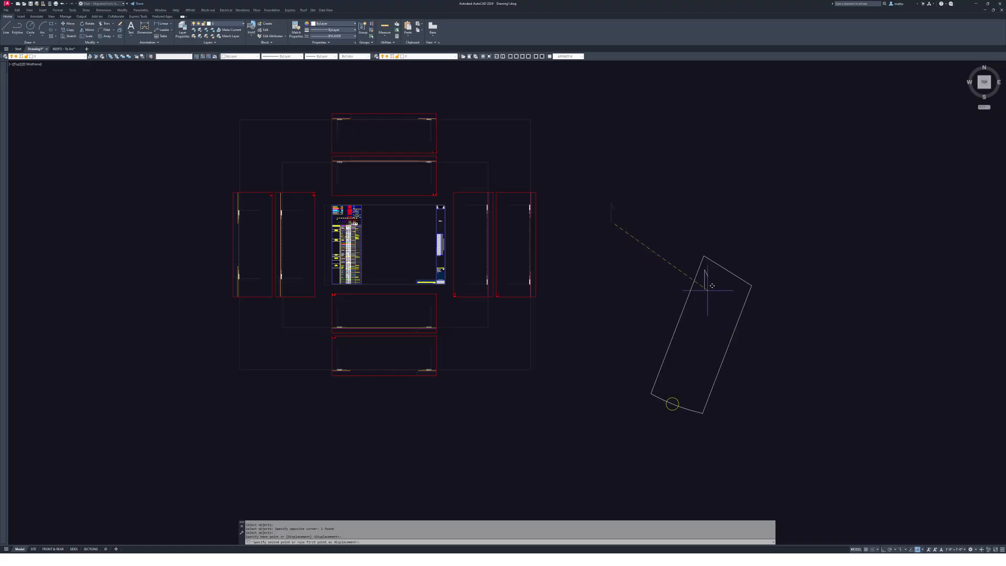
{"action": "left_click", "coordinate": [735, 259]}
{"action": "scroll", "coordinate": [735, 259], "scroll_direction": "up", "scroll_amount": 3}
{"action": "key", "text": "Escape"}
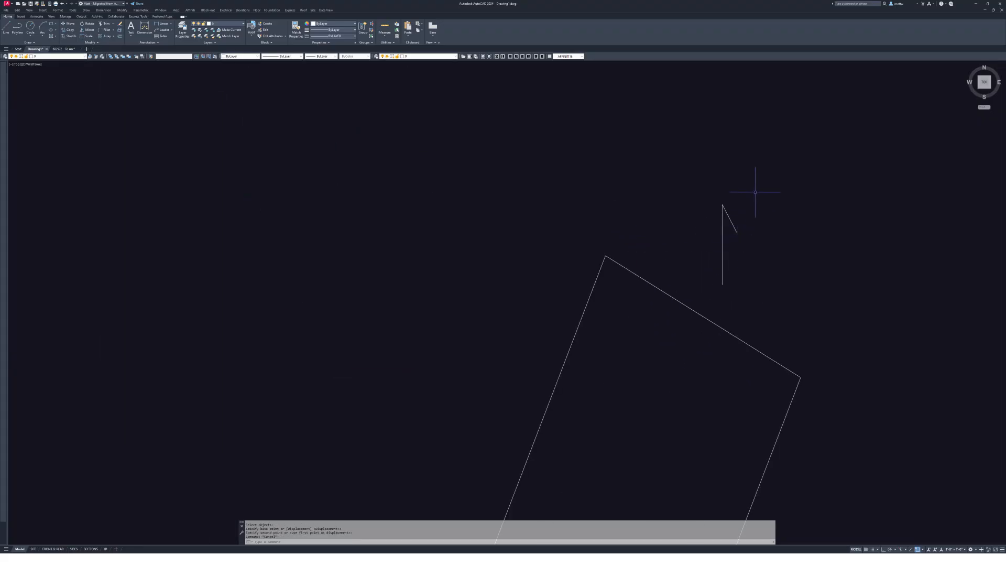
- Put both north arrow lines on the Defpoints layer
{"action": "left_click", "coordinate": [754, 191]}
{"action": "left_click", "coordinate": [714, 283]}
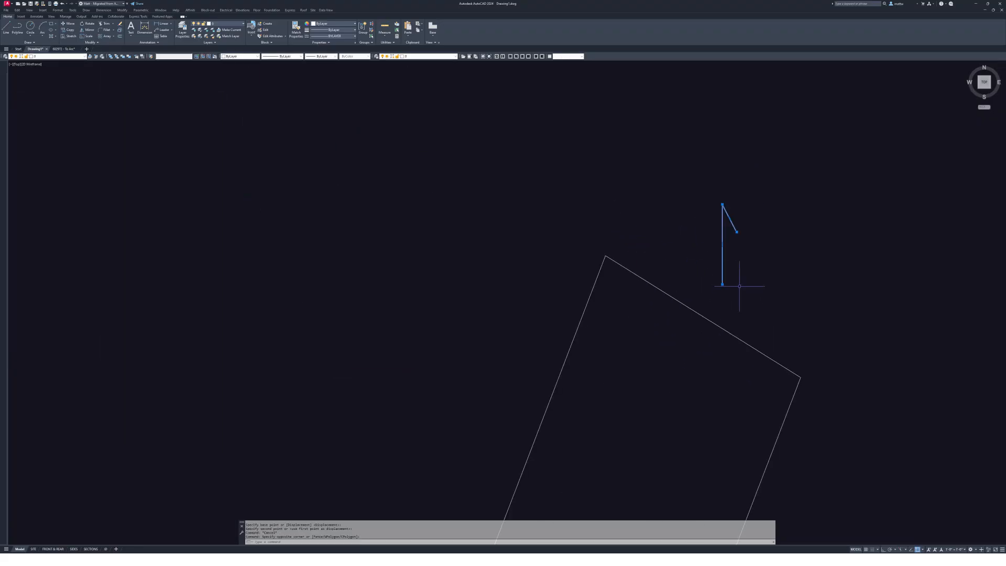
{"action": "left_click", "coordinate": [62, 56]}
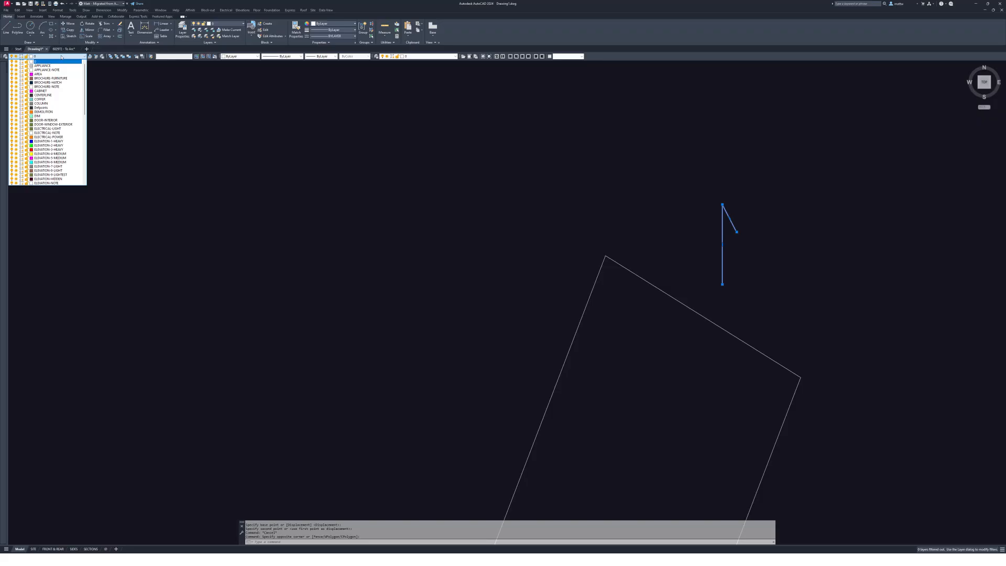
{"action": "key", "text": "d"}
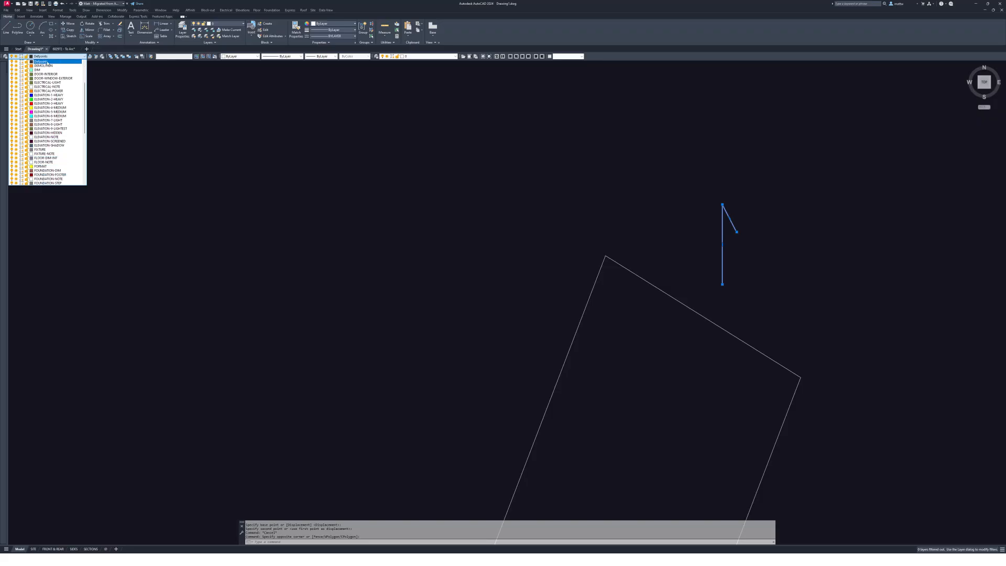
{"action": "left_click", "coordinate": [42, 61]}
- Give the north arrow index colour 171
{"action": "left_click", "coordinate": [238, 58]}
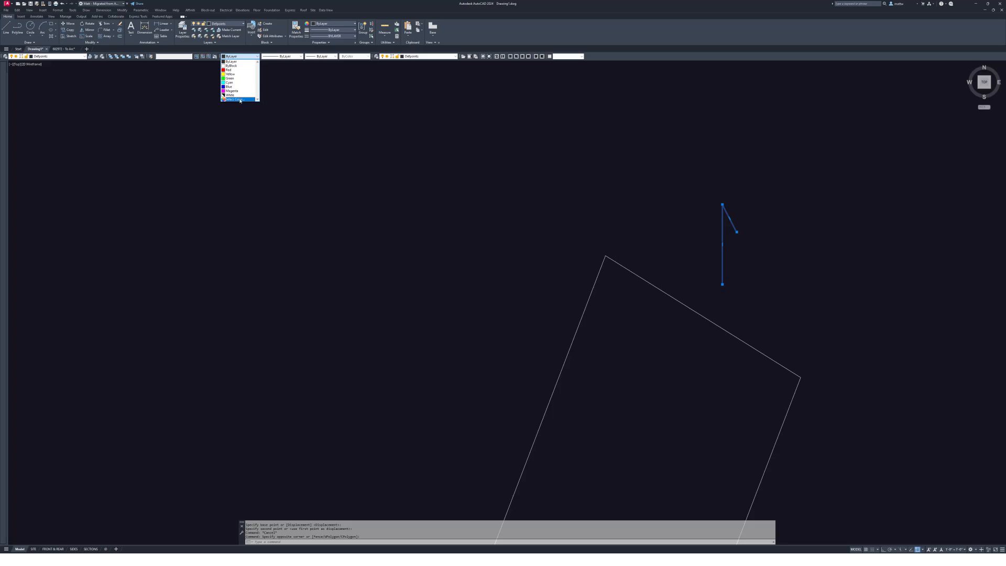
{"action": "left_click", "coordinate": [240, 97]}
{"action": "key", "text": "Return"}
{"action": "key", "text": "Escape"}
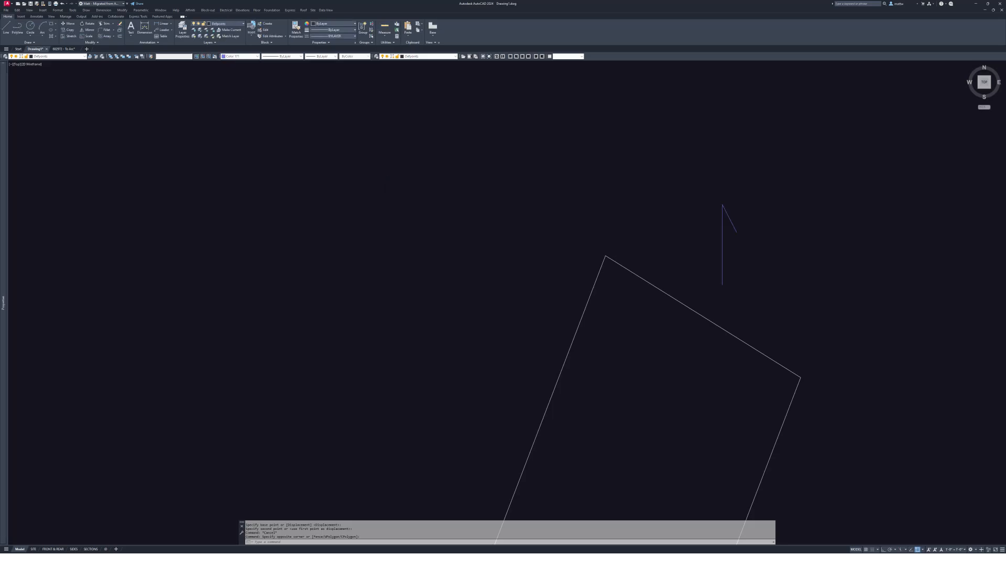
{"action": "scroll", "coordinate": [725, 230], "scroll_direction": "up", "scroll_amount": 4}
{"action": "scroll", "coordinate": [748, 293], "scroll_direction": "down", "scroll_amount": 4}
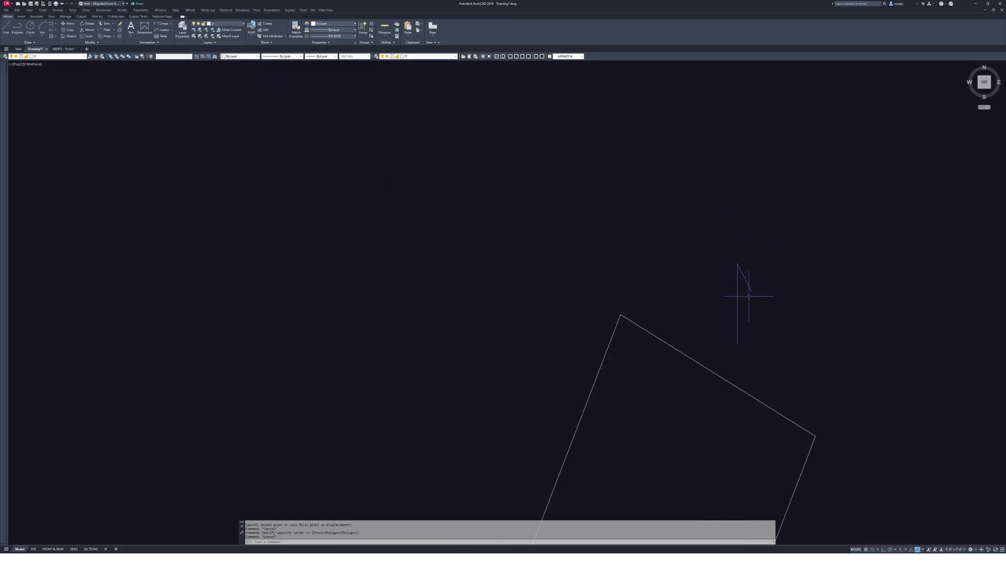
{"action": "mouse_move", "coordinate": [748, 293]}
{"action": "middle_mouse_down"}
{"action": "mouse_move", "coordinate": [679, 265]}
{"action": "mouse_move", "coordinate": [626, 220]}
{"action": "middle_mouse_up"}
{"action": "scroll", "coordinate": [675, 267], "scroll_direction": "down", "scroll_amount": 5}
- Select the lot boundary, circle and north arrow to rotate about the lower-left corner
{"action": "middle_click_drag", "start_coordinate": [695, 228], "coordinate": [701, 231]}
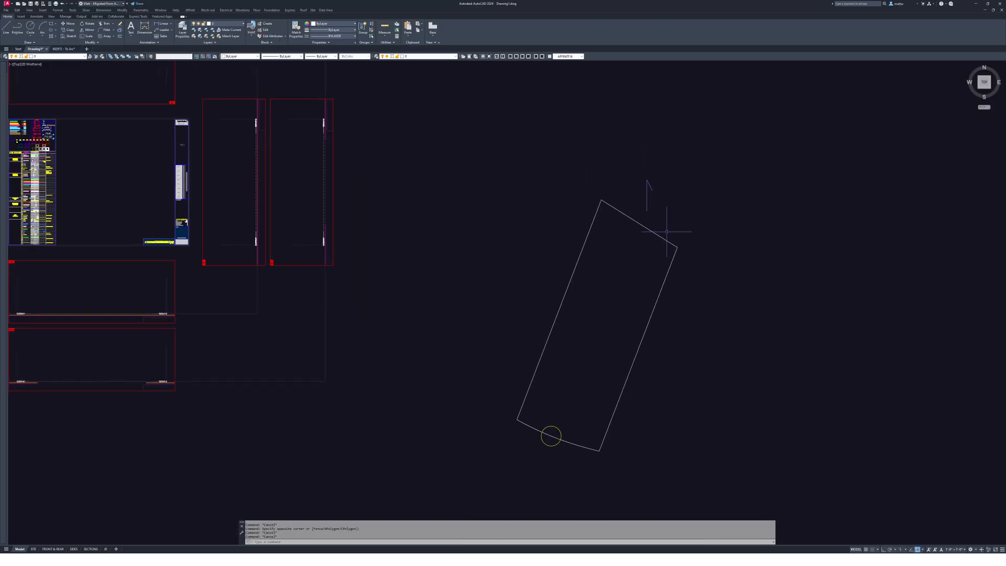
{"action": "scroll", "coordinate": [707, 288], "scroll_direction": "down", "scroll_amount": 1}
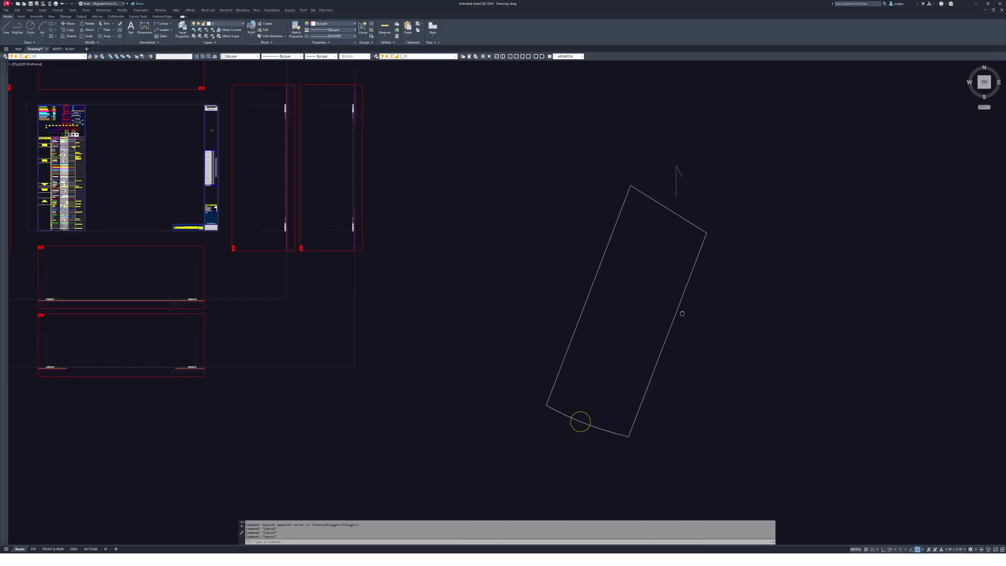
{"action": "scroll", "coordinate": [651, 315], "scroll_direction": "up", "scroll_amount": 1}
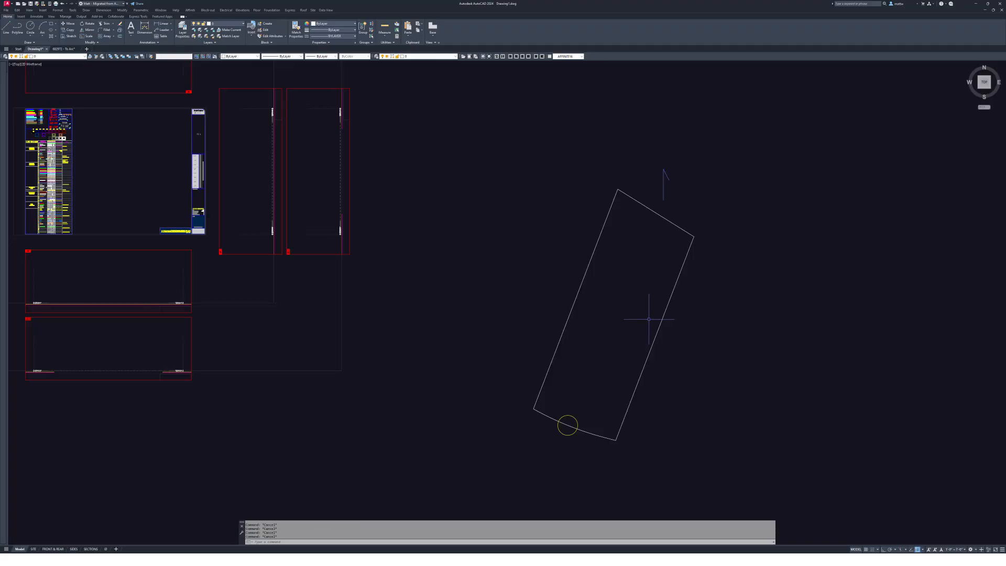
{"action": "middle_click_drag", "start_coordinate": [649, 319], "coordinate": [665, 300]}
{"action": "type", "text": "r"}
{"action": "key", "text": "Return"}
{"action": "left_click", "coordinate": [766, 448]}
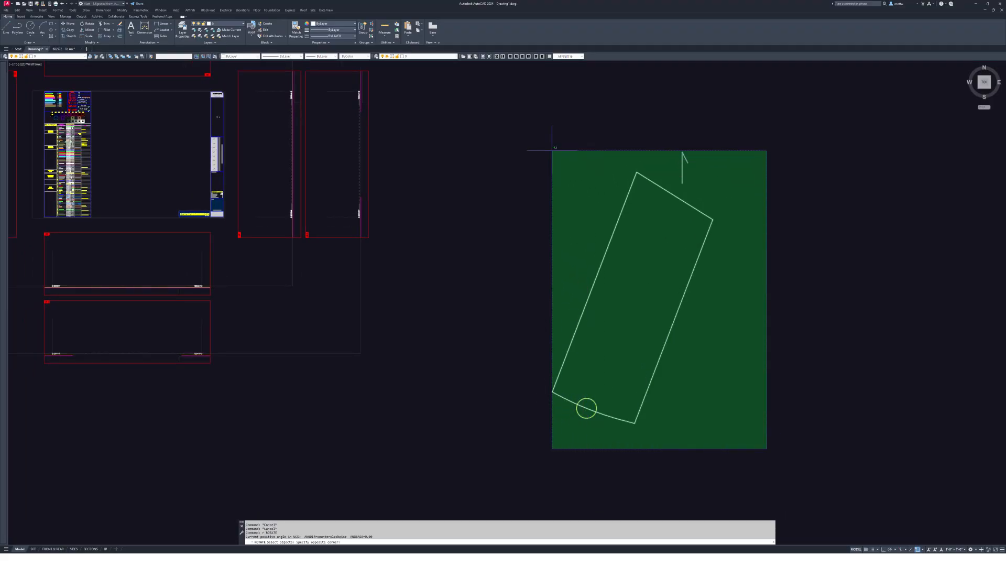
{"action": "left_click", "coordinate": [511, 128]}
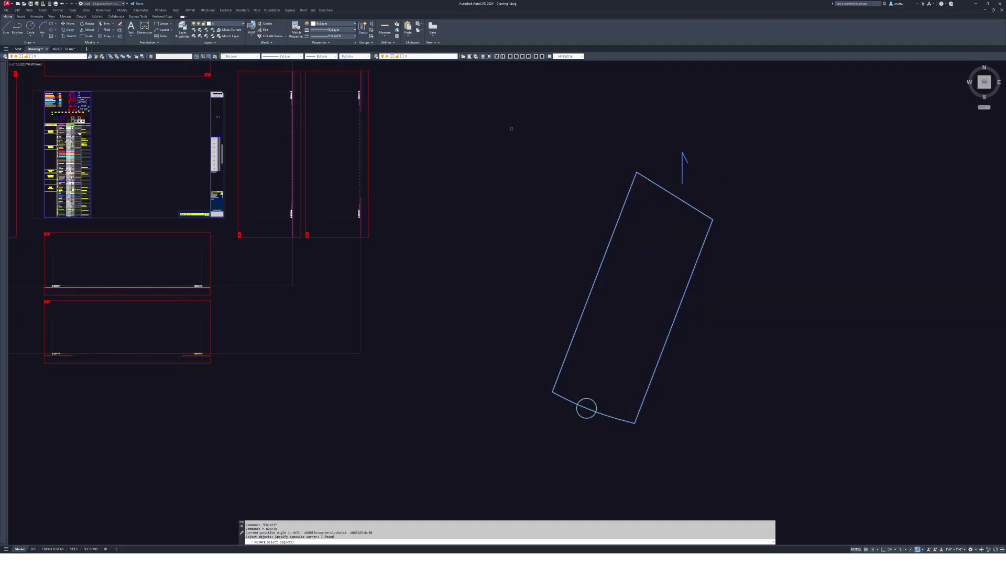
{"action": "left_click", "coordinate": [552, 390]}
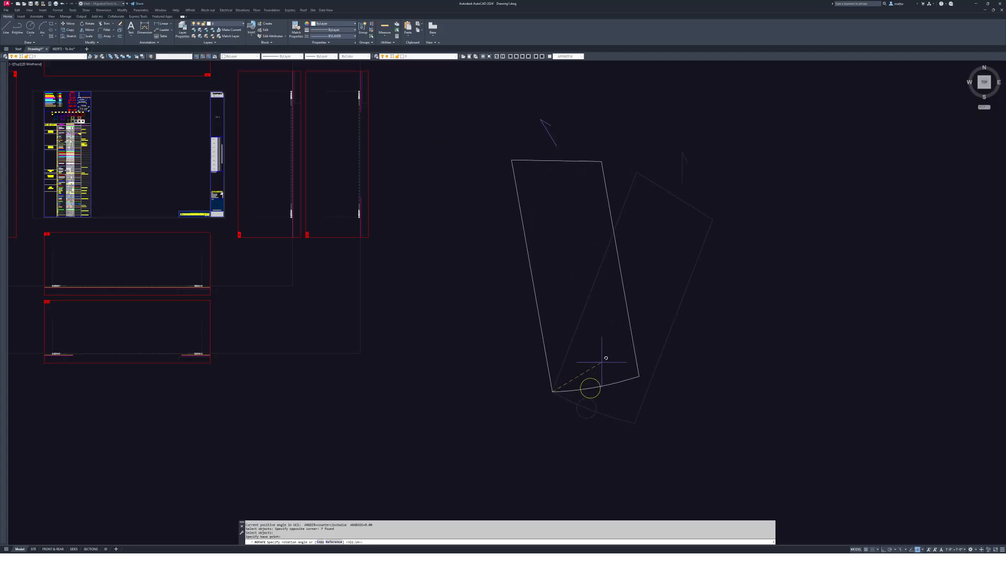
- Rotate by reference with Ortho on so the bottom edge becomes horizontal
{"action": "type", "text": "r"}
{"action": "key", "text": "Return"}
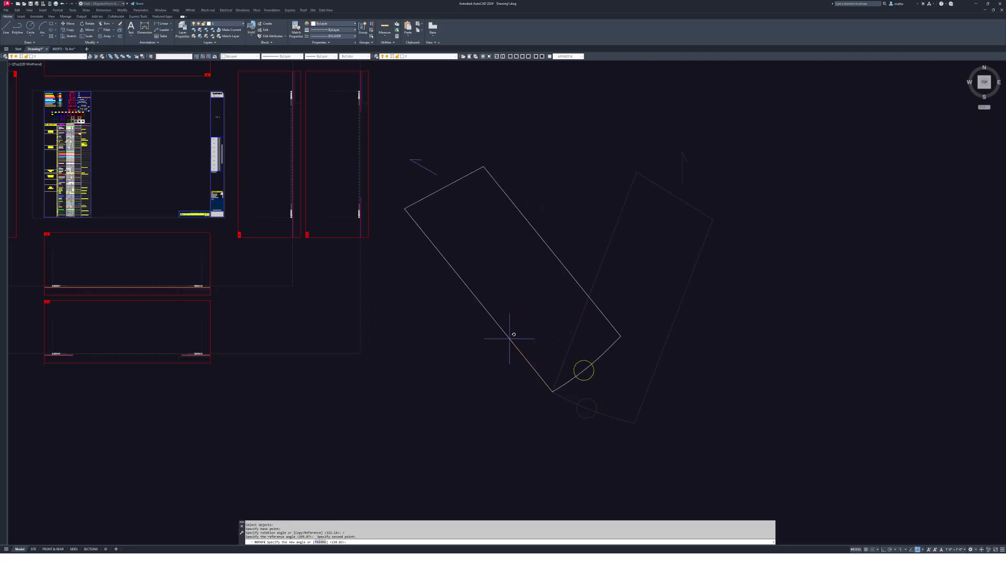
{"action": "key", "text": "F8"}
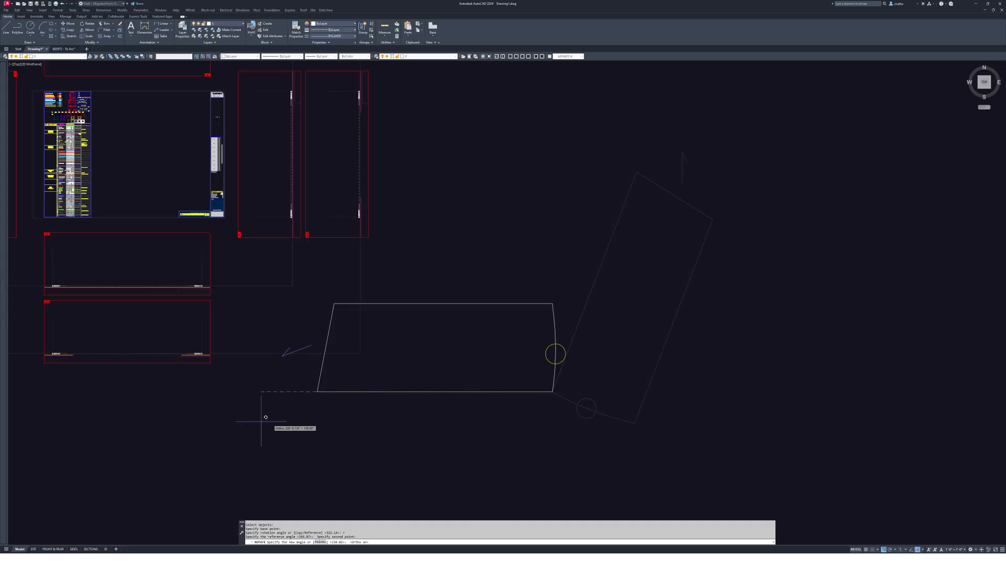
{"action": "left_click", "coordinate": [110, 425]}
{"action": "middle_click_drag", "start_coordinate": [621, 376], "coordinate": [702, 341]}
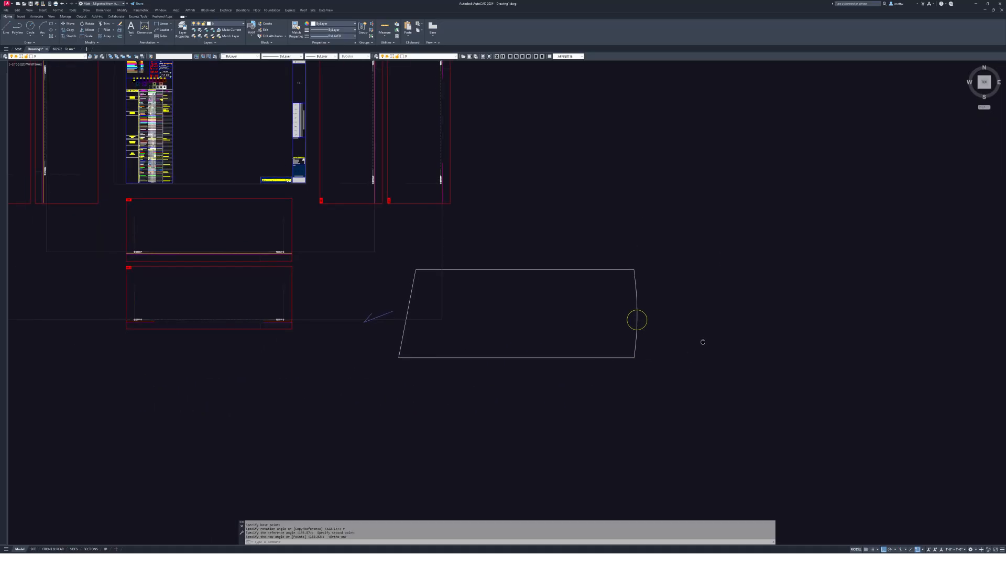
{"action": "type", "text": "m"}
{"action": "key", "text": "Return"}
- Move the rotated lot and north arrow to a new location
{"action": "left_click", "coordinate": [346, 258]}
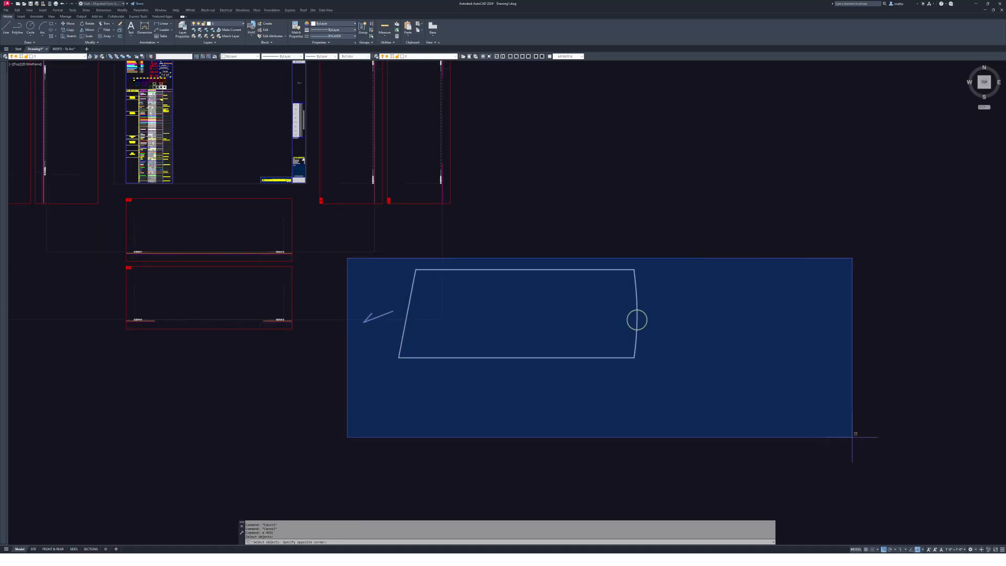
{"action": "left_click", "coordinate": [854, 437]}
{"action": "key", "text": "Return"}
{"action": "left_click", "coordinate": [788, 327]}
{"action": "middle_click_drag", "start_coordinate": [788, 328], "coordinate": [390, 311]}
{"action": "left_click", "coordinate": [550, 321]}
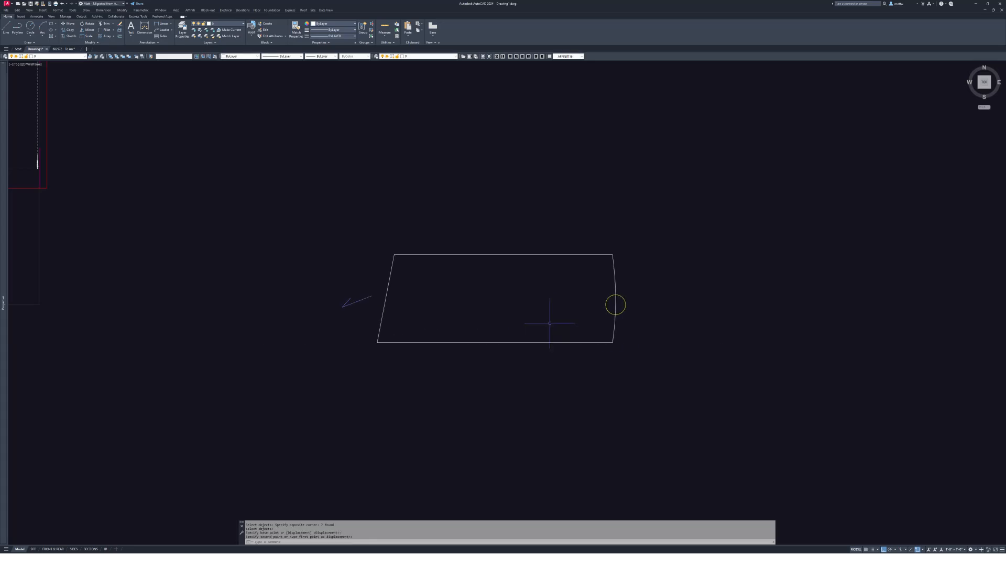
{"action": "middle_click_drag", "start_coordinate": [550, 321], "coordinate": [668, 316]}
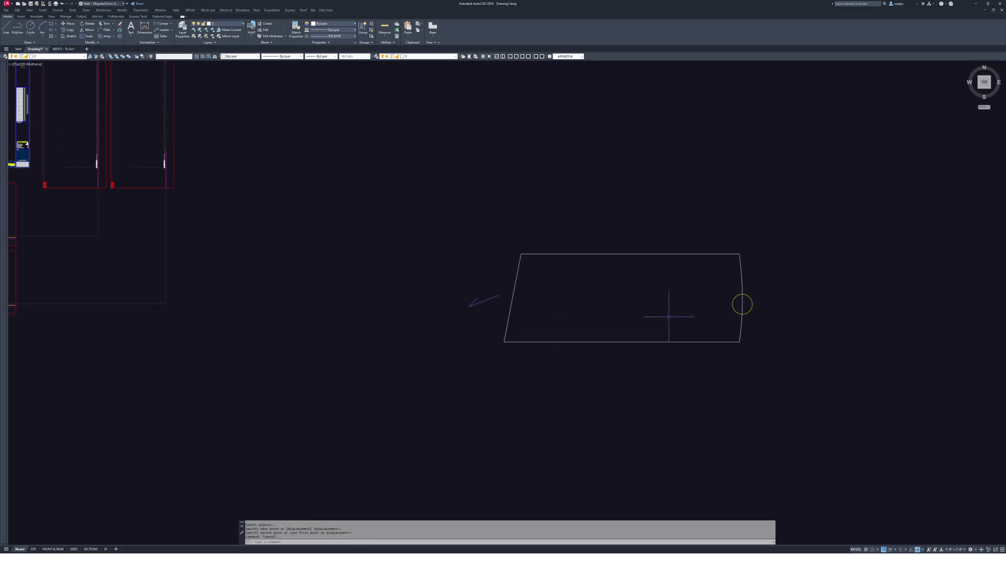
{"action": "scroll", "coordinate": [610, 289], "scroll_direction": "up", "scroll_amount": 2}
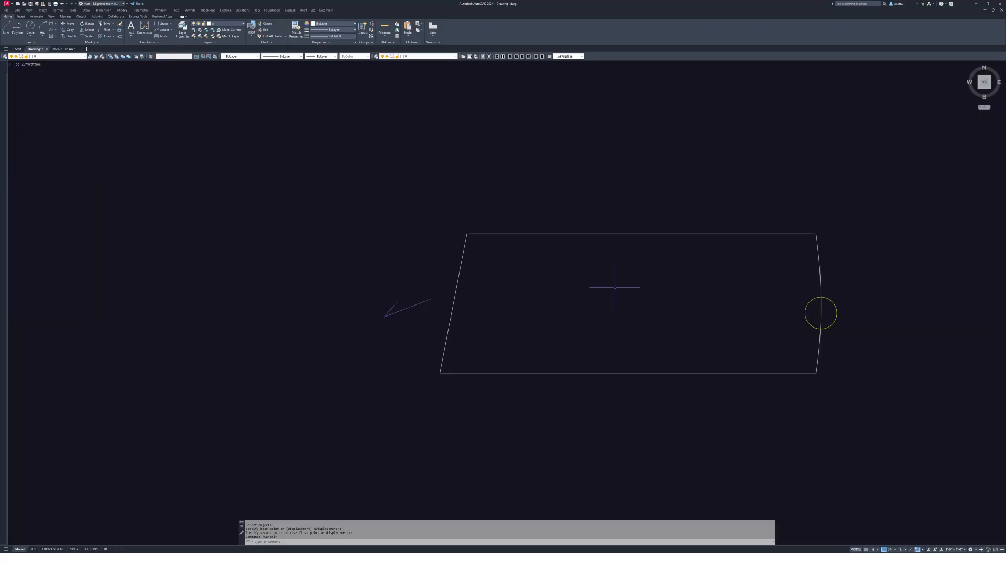
{"action": "middle_click_drag", "start_coordinate": [610, 289], "coordinate": [577, 288]}
{"action": "middle_click_drag", "start_coordinate": [683, 258], "coordinate": [720, 215]}
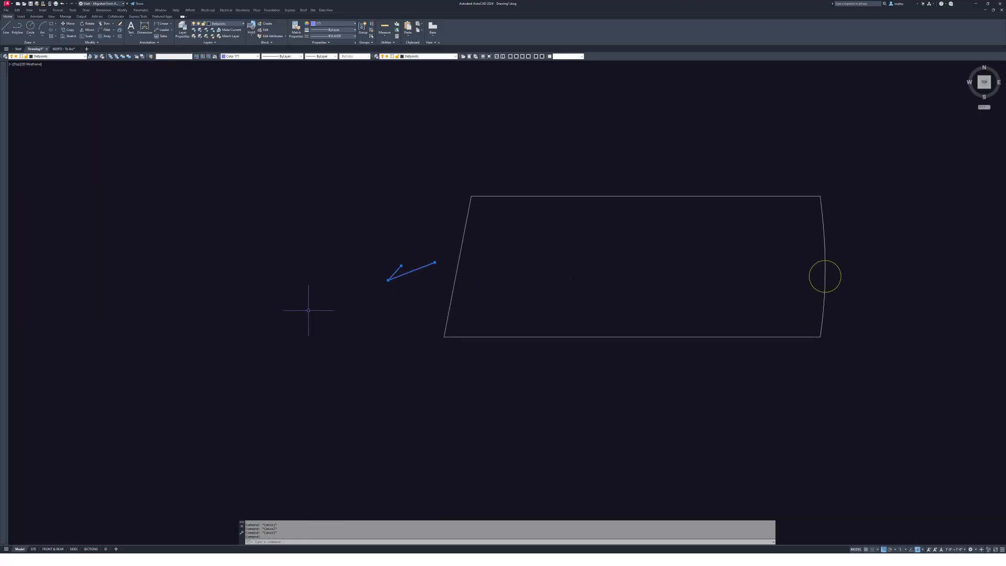
- Erase the yellow marker circle on the lot's curved front edge
{"action": "left_click", "coordinate": [413, 264]}
{"action": "key", "text": "Escape"}
{"action": "middle_click_drag", "start_coordinate": [557, 282], "coordinate": [514, 306]}
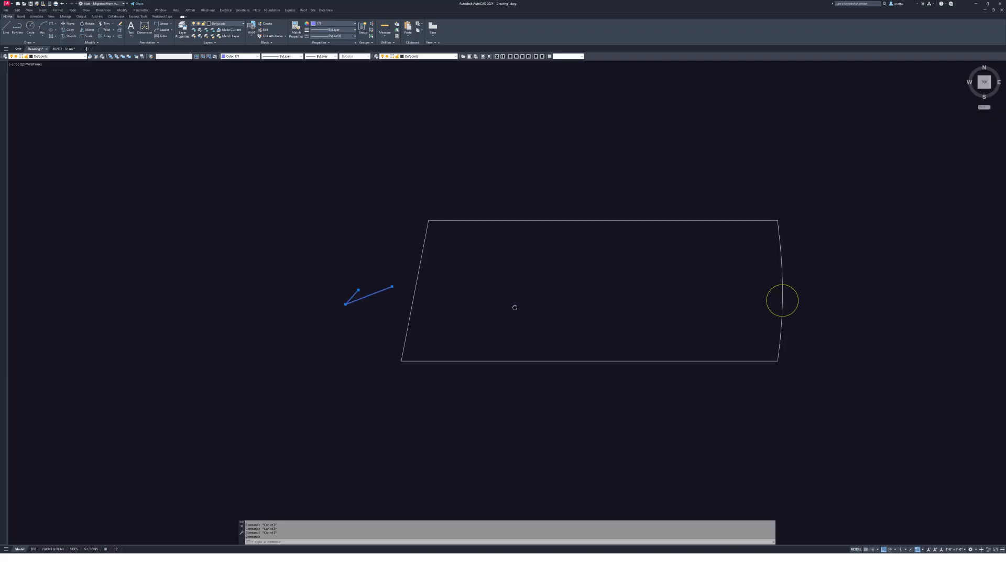
{"action": "left_click", "coordinate": [798, 297]}
{"action": "key", "text": "Escape"}
{"action": "middle_click_drag", "start_coordinate": [779, 288], "coordinate": [713, 296]}
{"action": "scroll", "coordinate": [757, 286], "scroll_direction": "down", "scroll_amount": 4}
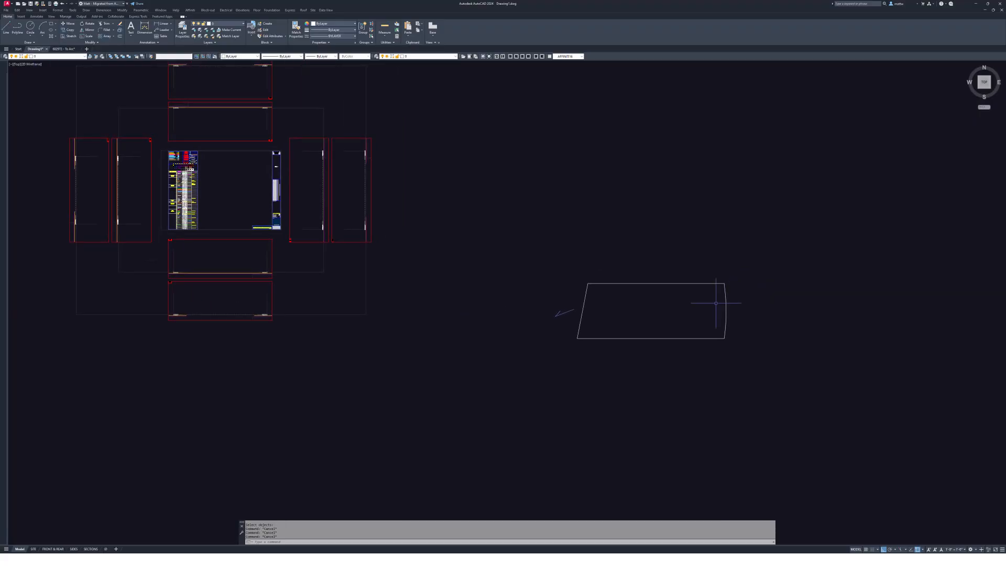
- Draw an angled line up-right from the lot's top-right corner, with Ortho off
{"action": "type", "text": "l"}
{"action": "key", "text": "Return"}
{"action": "scroll", "coordinate": [701, 287], "scroll_direction": "up", "scroll_amount": 6}
{"action": "middle_click_drag", "start_coordinate": [590, 283], "coordinate": [689, 293]}
{"action": "left_click", "coordinate": [745, 293]}
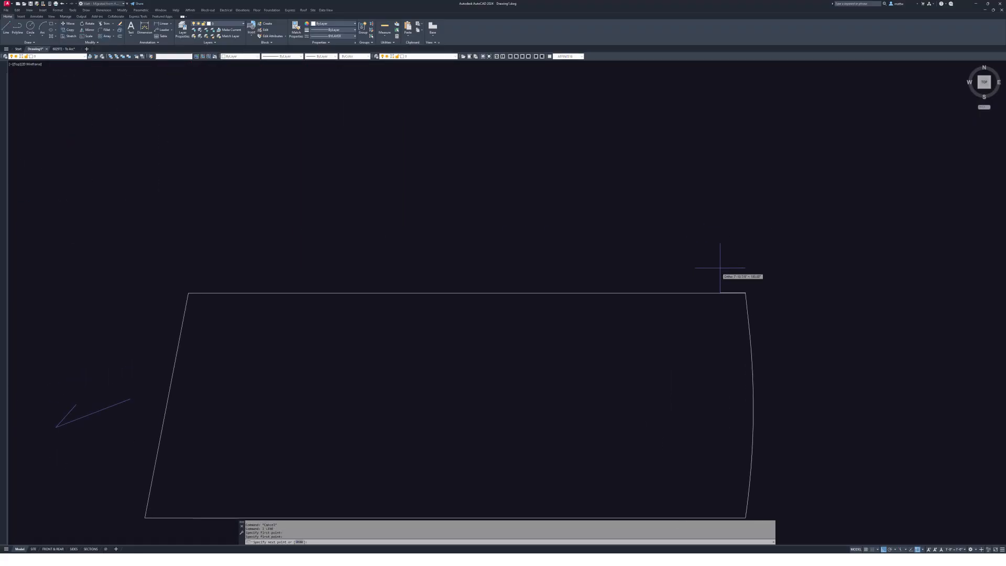
{"action": "key", "text": "F8"}
{"action": "left_click", "coordinate": [789, 202]}
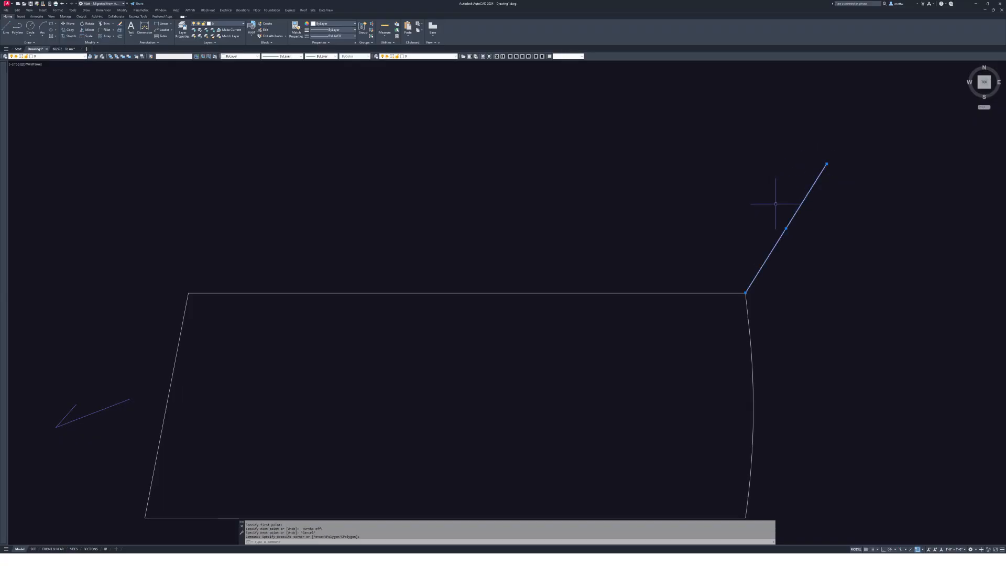
{"action": "middle_click_drag", "start_coordinate": [467, 220], "coordinate": [504, 219]}
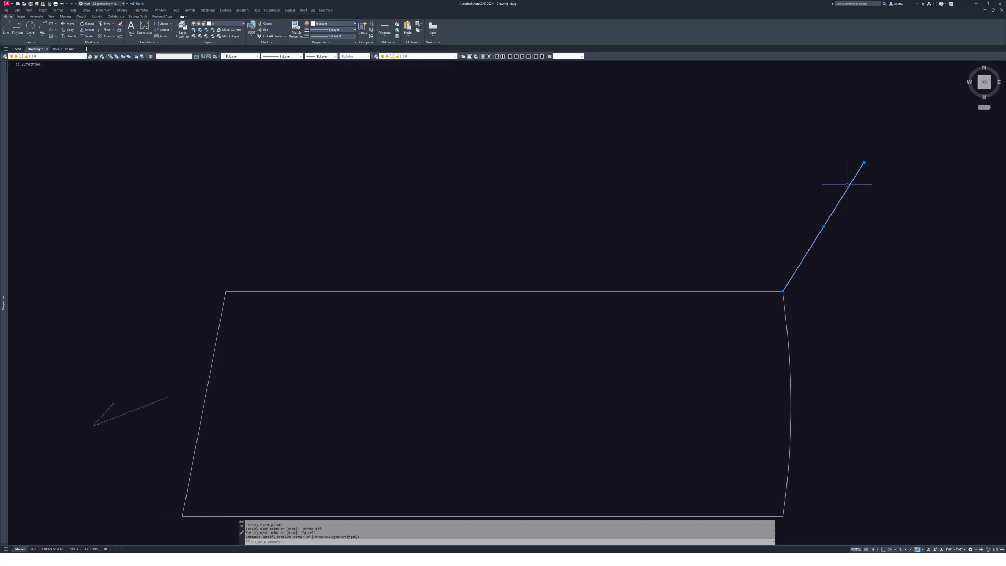
{"action": "middle_click_drag", "start_coordinate": [790, 292], "coordinate": [729, 308]}
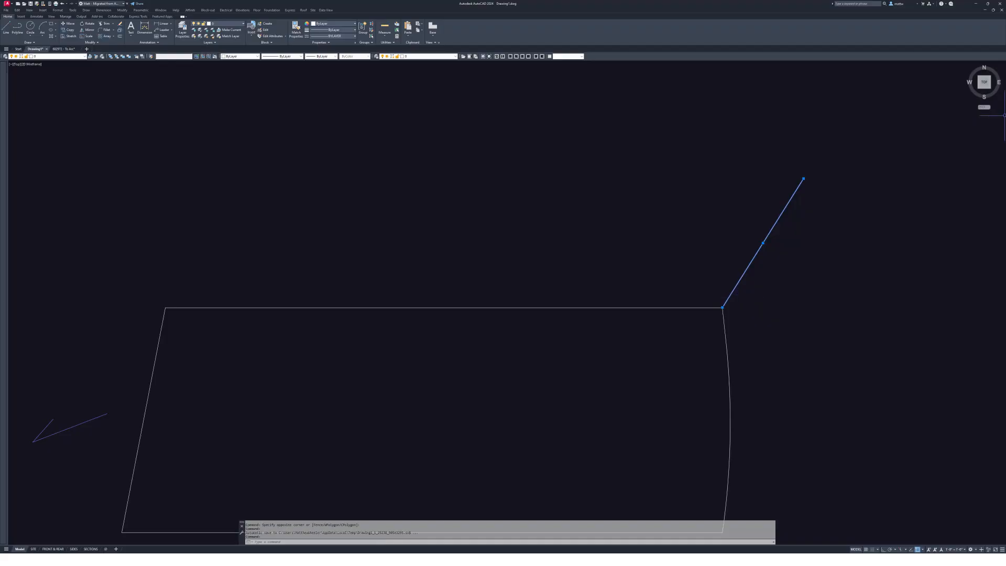
{"action": "scroll", "coordinate": [732, 307], "scroll_direction": "up", "scroll_amount": 2}
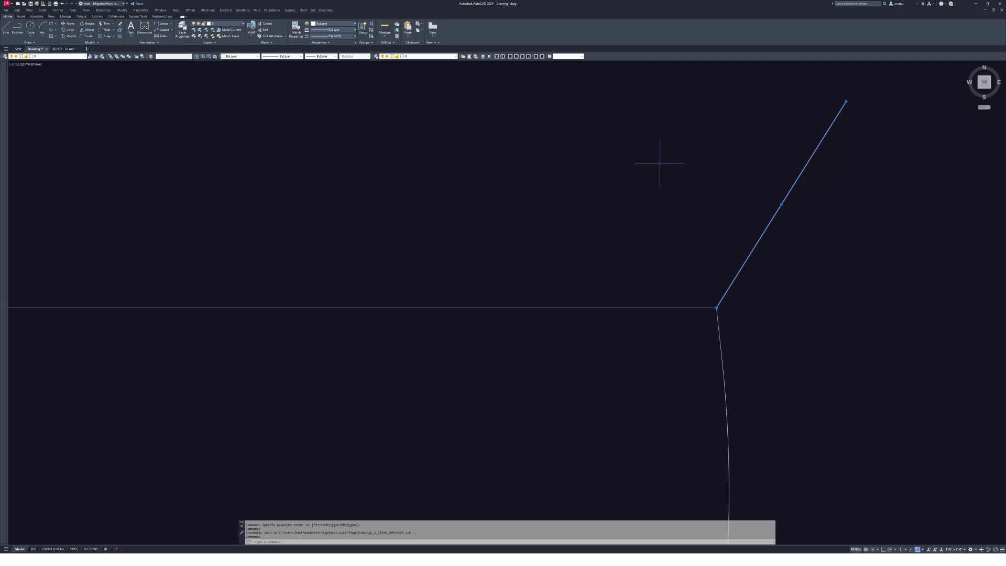
{"action": "middle_click_drag", "start_coordinate": [809, 244], "coordinate": [458, 296]}
{"action": "type", "text": "pl"}
{"action": "key", "text": "Return"}
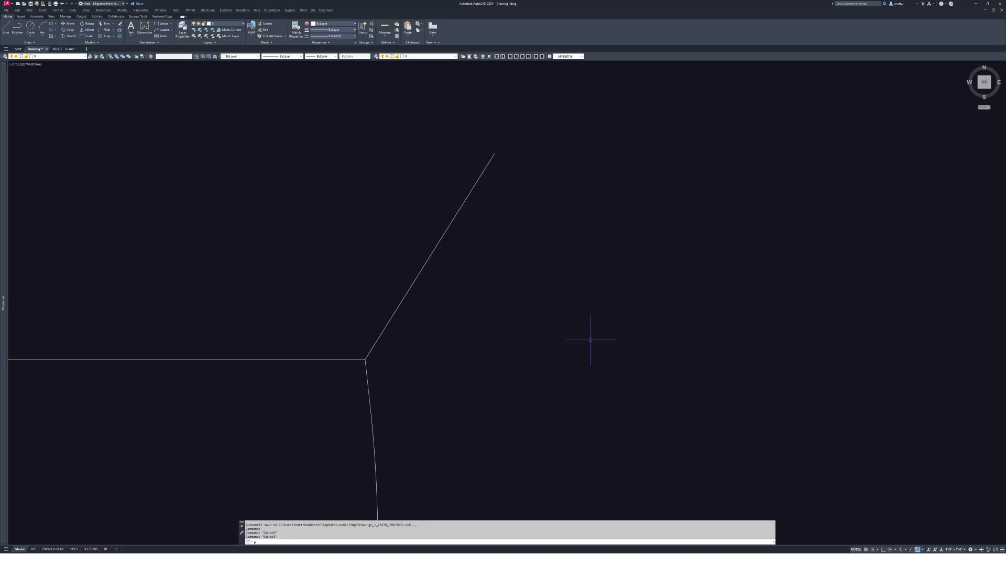
{"action": "left_click", "coordinate": [594, 340]}
{"action": "left_click", "coordinate": [528, 269]}
{"action": "left_click", "coordinate": [660, 166]}
{"action": "left_click", "coordinate": [726, 359]}
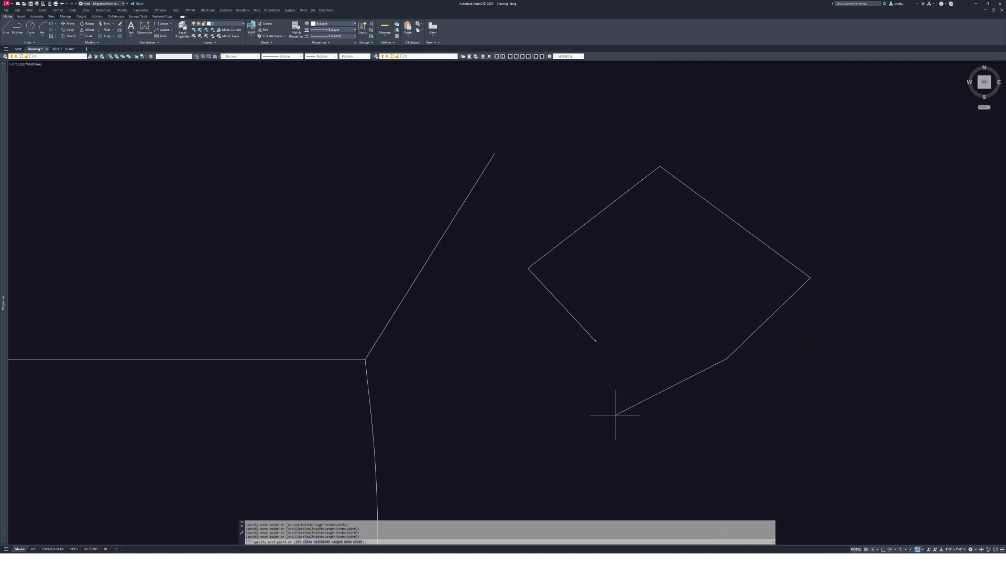
{"action": "middle_click_drag", "start_coordinate": [665, 352], "coordinate": [707, 300]}
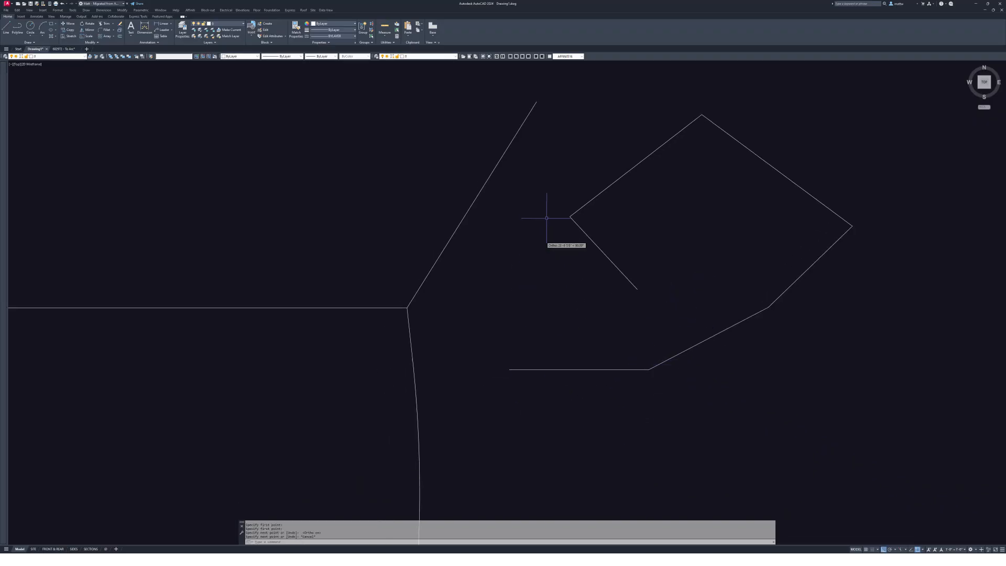
{"action": "left_click", "coordinate": [569, 216]}
{"action": "left_click", "coordinate": [569, 370]}
{"action": "key", "text": "Escape"}
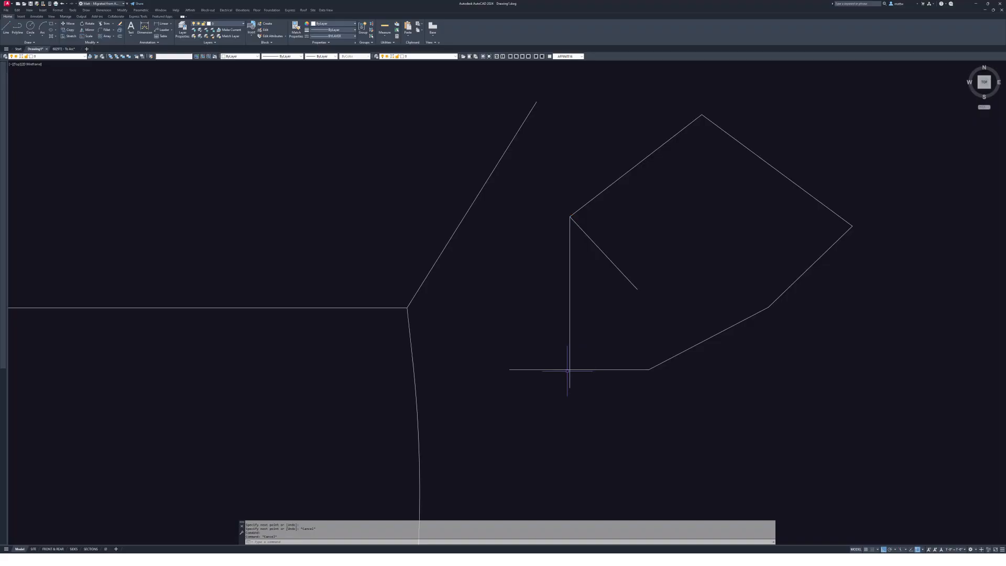
{"action": "key", "text": "Return"}
{"action": "middle_click_drag", "start_coordinate": [564, 383], "coordinate": [632, 375]}
{"action": "key", "text": "Escape"}
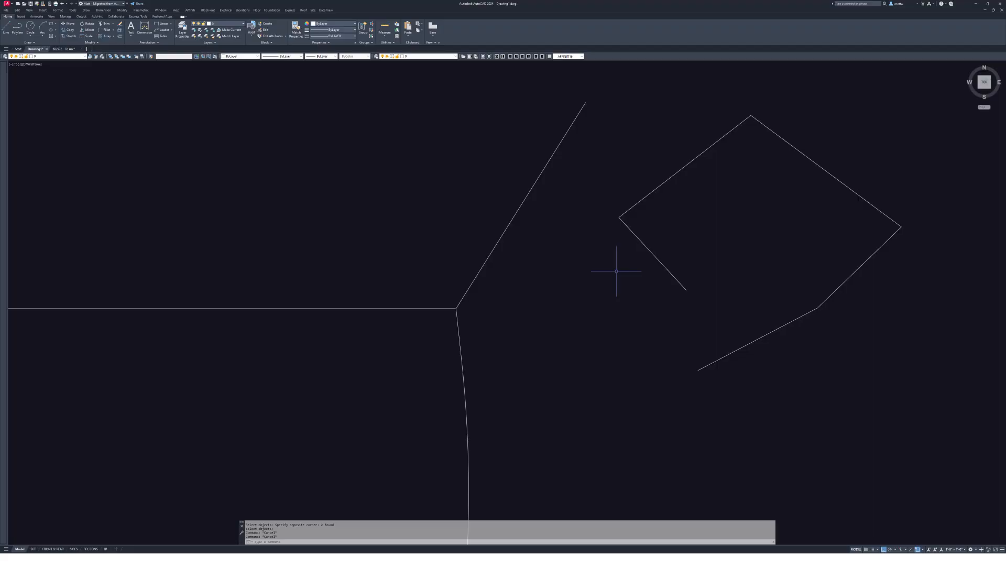
{"action": "middle_click_drag", "start_coordinate": [690, 288], "coordinate": [728, 290]}
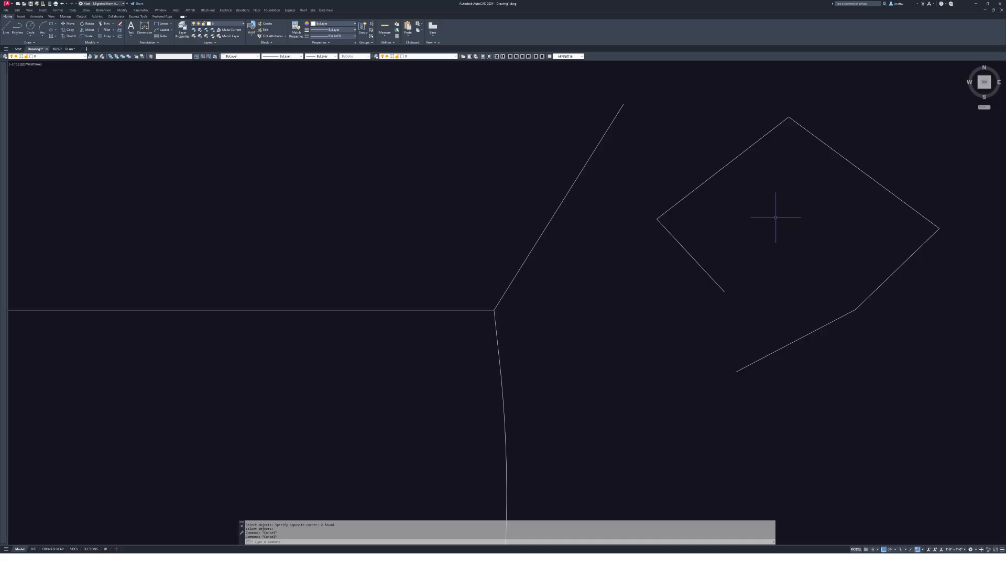
{"action": "middle_click_drag", "start_coordinate": [780, 221], "coordinate": [789, 222]}
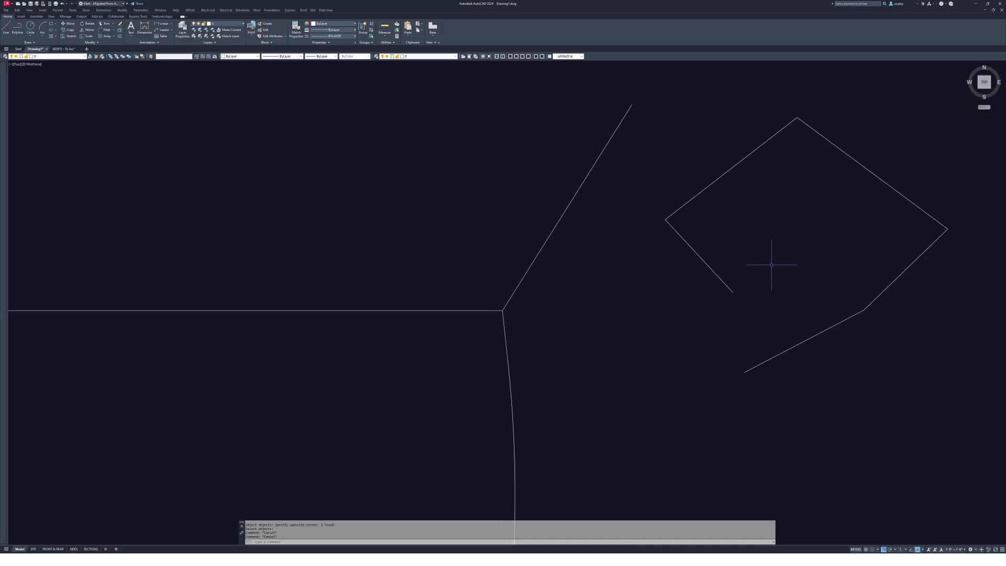
{"action": "middle_click_drag", "start_coordinate": [705, 257], "coordinate": [728, 259]}
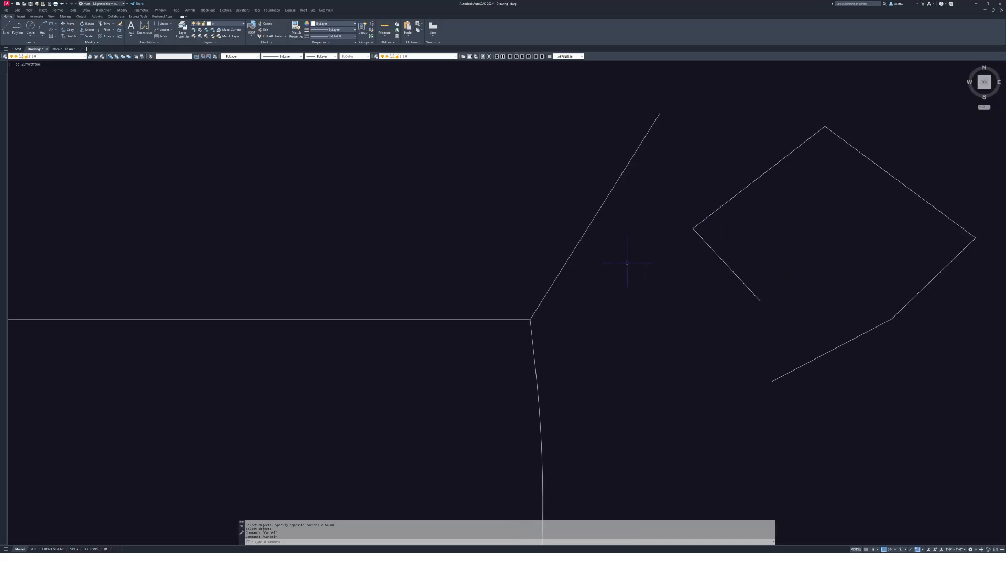
{"action": "type", "text": "e"}
{"action": "key", "text": "Return"}
{"action": "left_click", "coordinate": [893, 404]}
{"action": "left_click", "coordinate": [849, 335]}
{"action": "key", "text": "Return"}
{"action": "left_click", "coordinate": [624, 209]}
{"action": "left_click", "coordinate": [567, 184]}
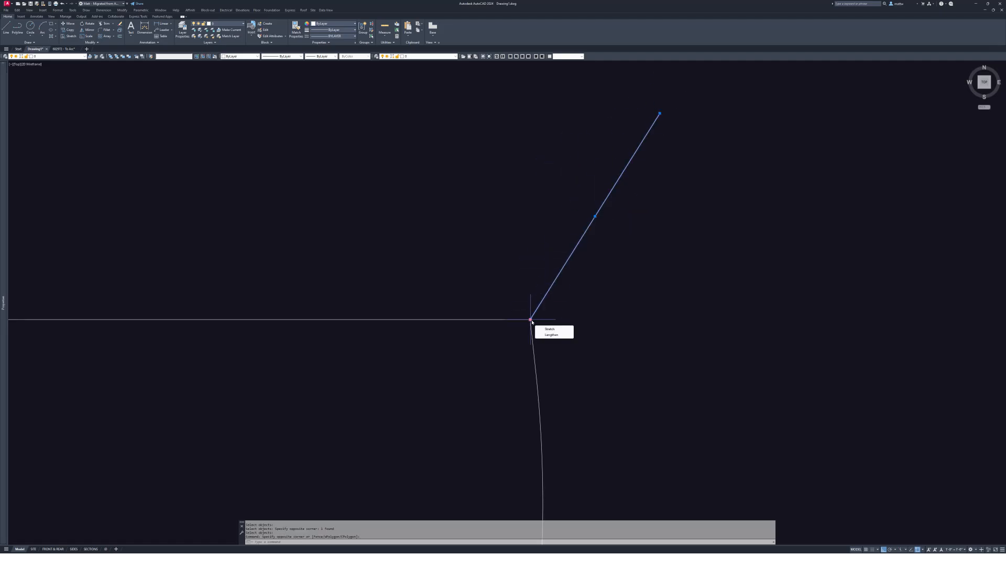
- Cut the diagonal line and paste it as a block at the arc's endpoint corner
{"action": "key", "text": "Escape"}
{"action": "middle_click_drag", "start_coordinate": [531, 321], "coordinate": [598, 312]}
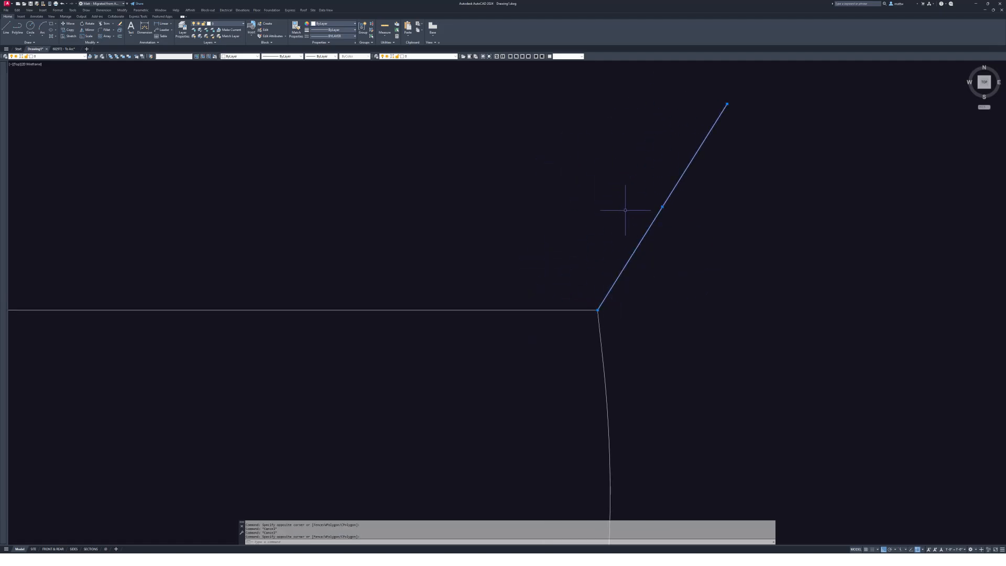
{"action": "key", "text": "ctrl+x"}
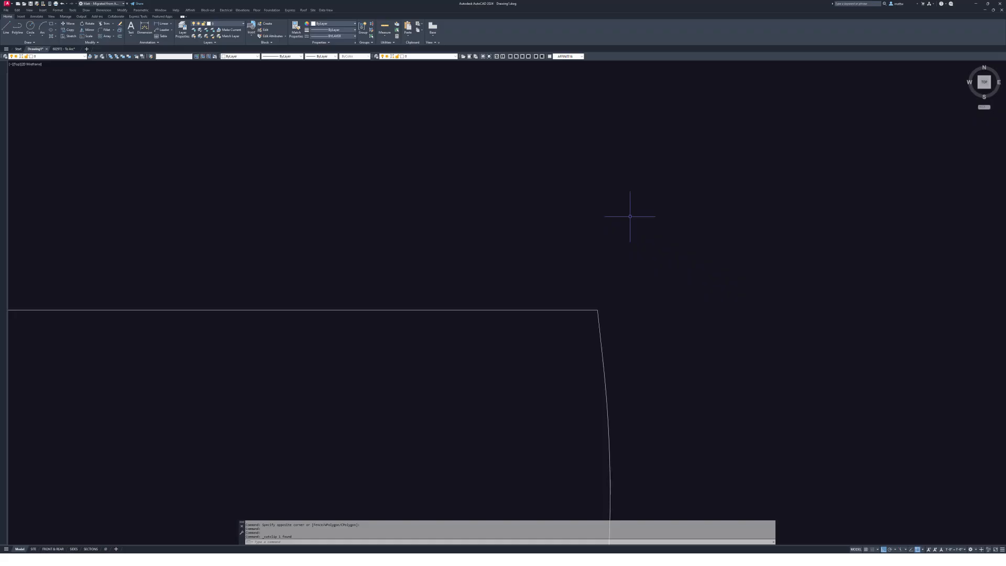
{"action": "key", "text": "ctrl+shift+v"}
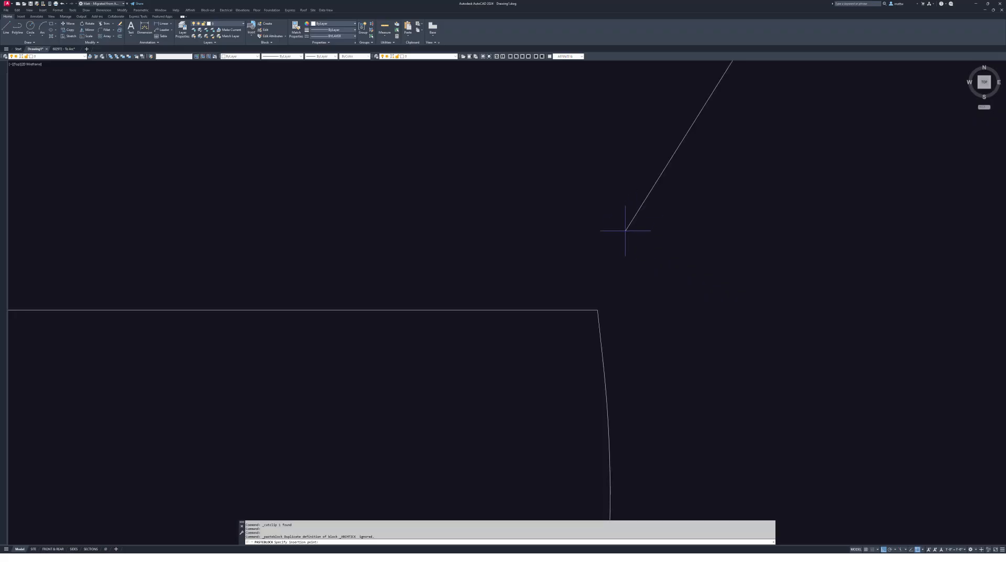
{"action": "left_click", "coordinate": [597, 310]}
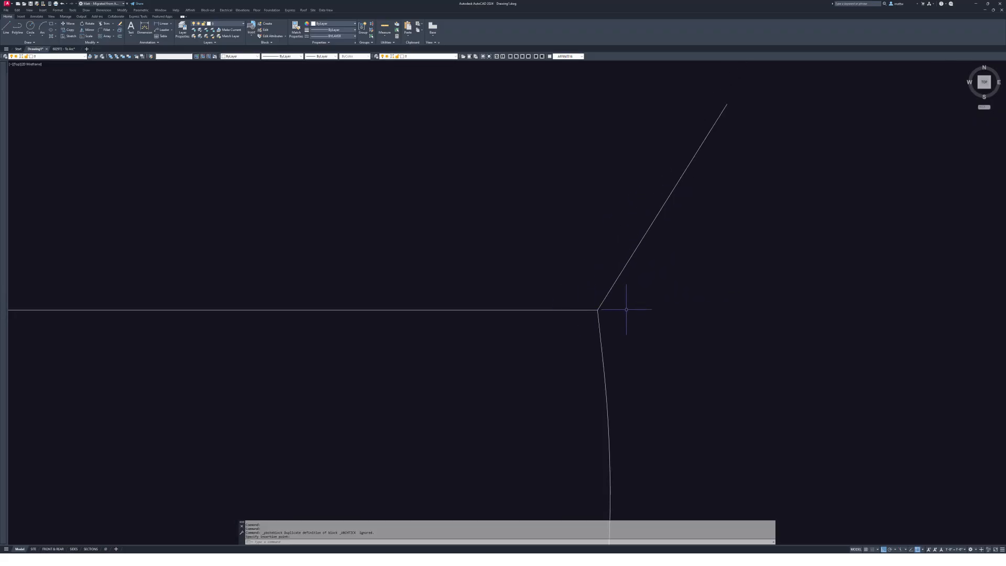
- Open the pasted block in the Edit Block Definition dialog
{"action": "middle_click_drag", "start_coordinate": [624, 295], "coordinate": [638, 299]}
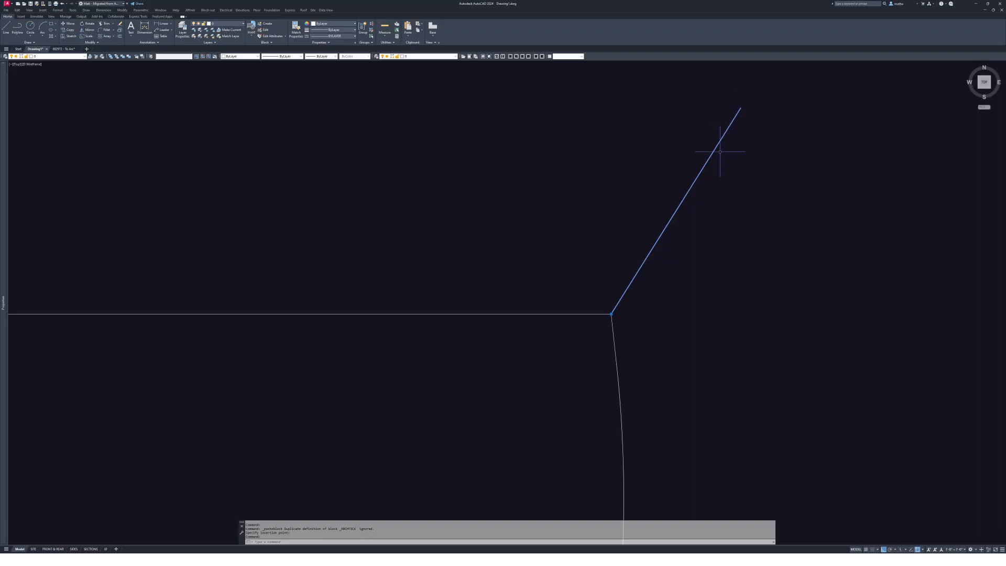
{"action": "key", "text": "Escape"}
{"action": "key", "text": "Escape"}
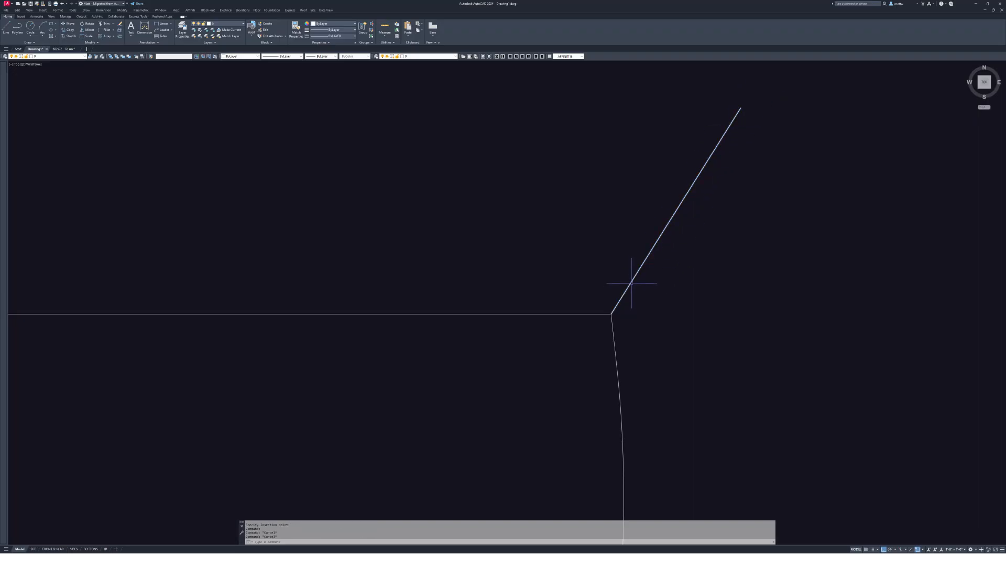
{"action": "double_click", "coordinate": [623, 294]}
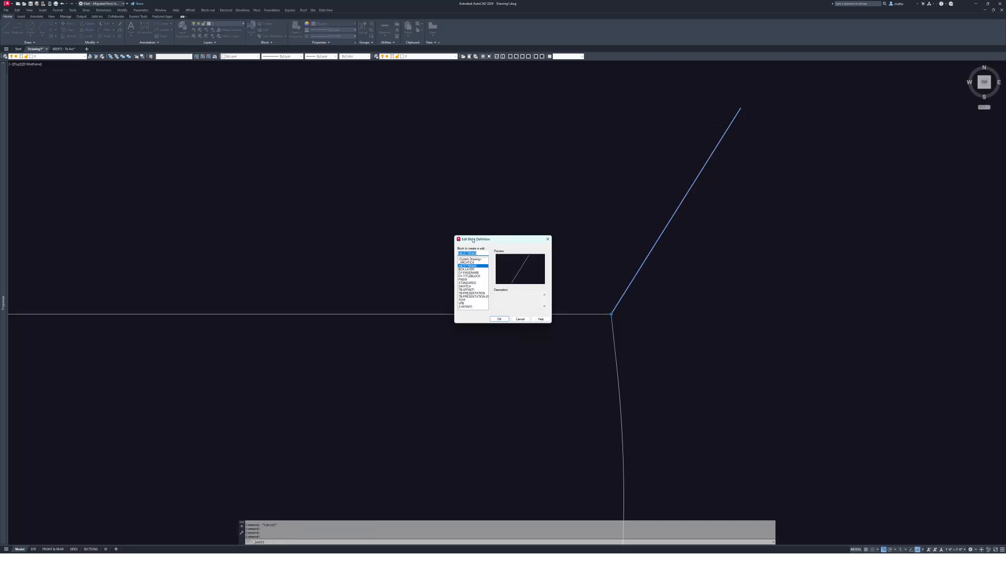
- Dismiss the Edit Block Definition dialog without editing the block
{"action": "left_click_drag", "start_coordinate": [473, 240], "coordinate": [541, 192]}
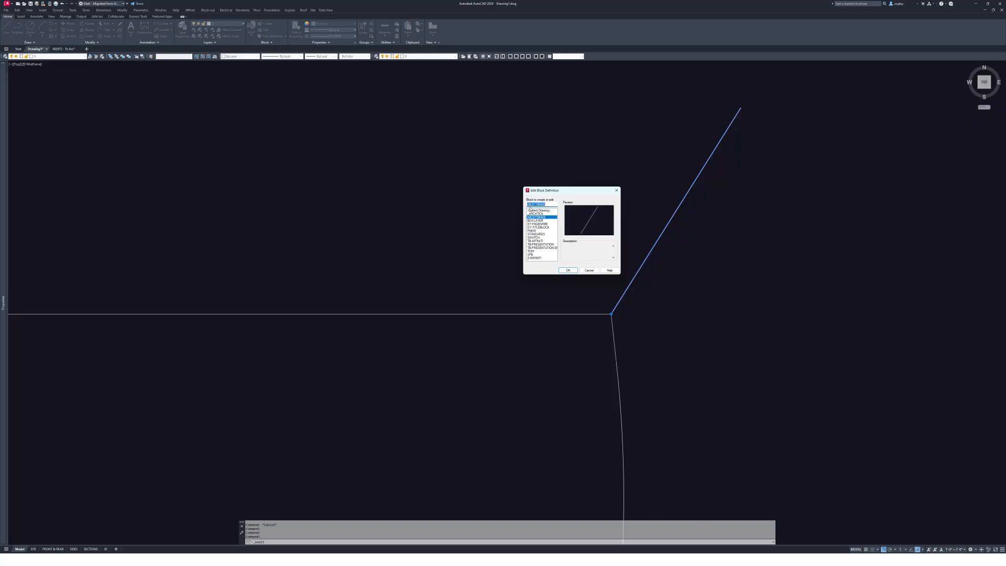
{"action": "left_click", "coordinate": [588, 271]}
{"action": "key", "text": "Escape"}
{"action": "key", "text": "Escape"}
{"action": "middle_click_drag", "start_coordinate": [679, 289], "coordinate": [608, 291]}
{"action": "middle_click_drag", "start_coordinate": [697, 266], "coordinate": [647, 259]}
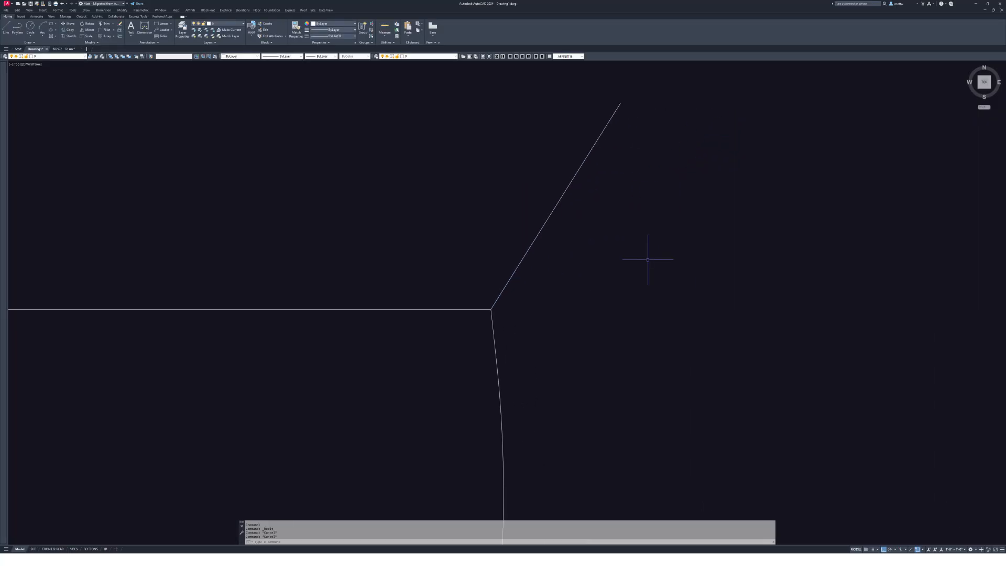
- Rename the pasted block to Survey01 with REN and pan to the whole lot
{"action": "type", "text": "ren"}
{"action": "key", "text": "Return"}
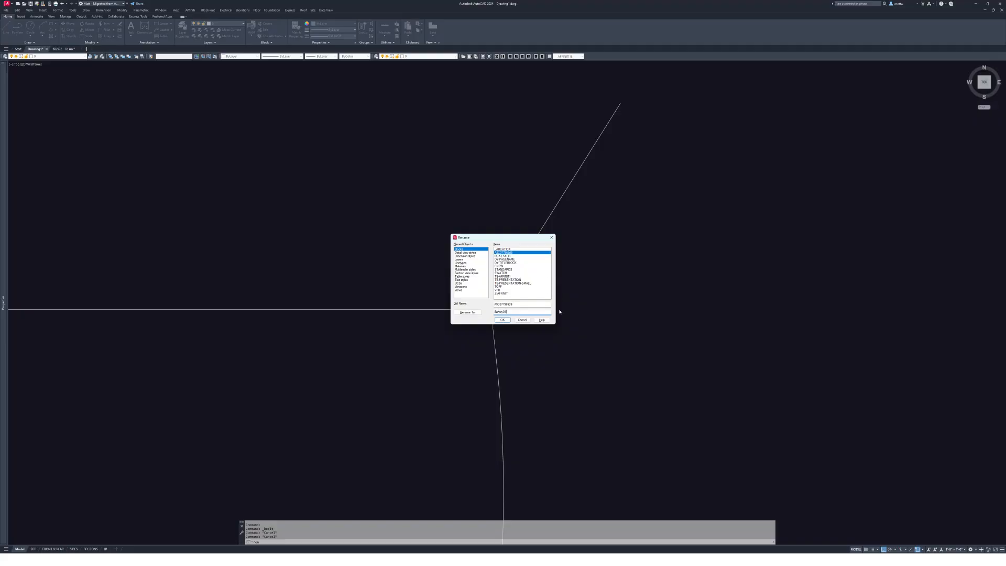
{"action": "left_click", "coordinate": [502, 319]}
{"action": "middle_click_drag", "start_coordinate": [511, 260], "coordinate": [621, 259]}
- Select the Survey01 block and dismiss the block editing choice
{"action": "scroll", "coordinate": [684, 258], "scroll_direction": "down", "scroll_amount": 3}
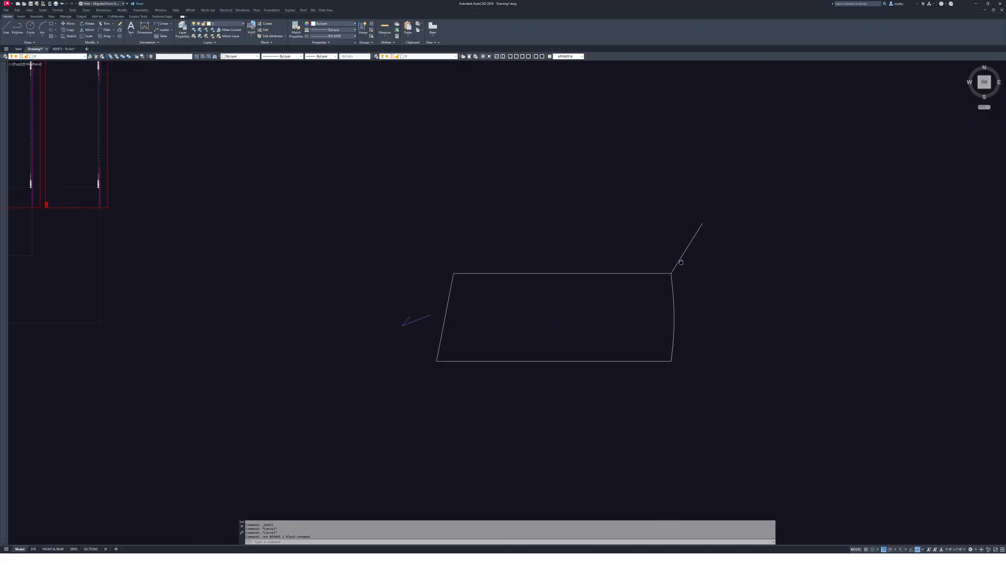
{"action": "left_click", "coordinate": [686, 257]}
{"action": "middle_click_drag", "start_coordinate": [716, 305], "coordinate": [680, 309]}
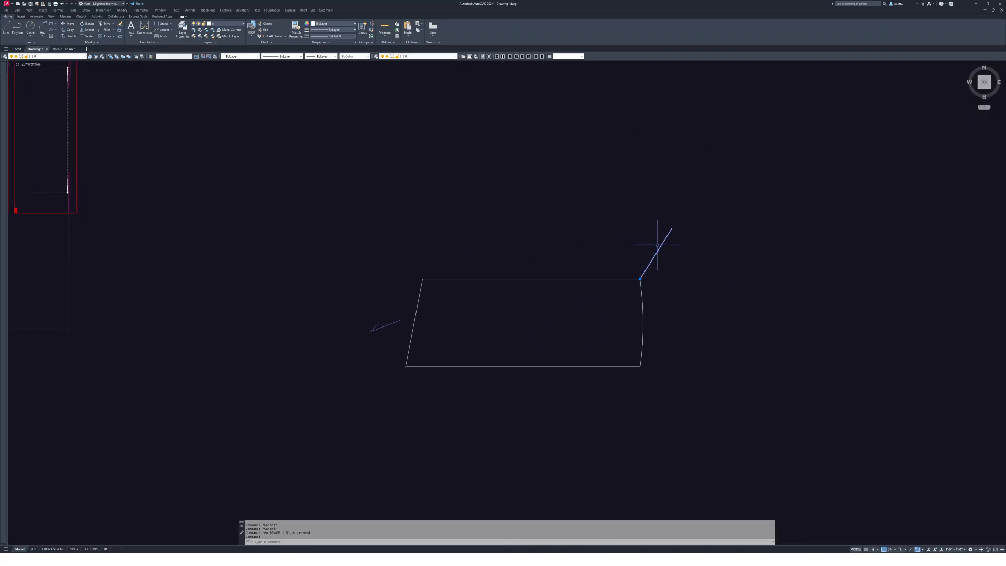
{"action": "double_click", "coordinate": [659, 248]}
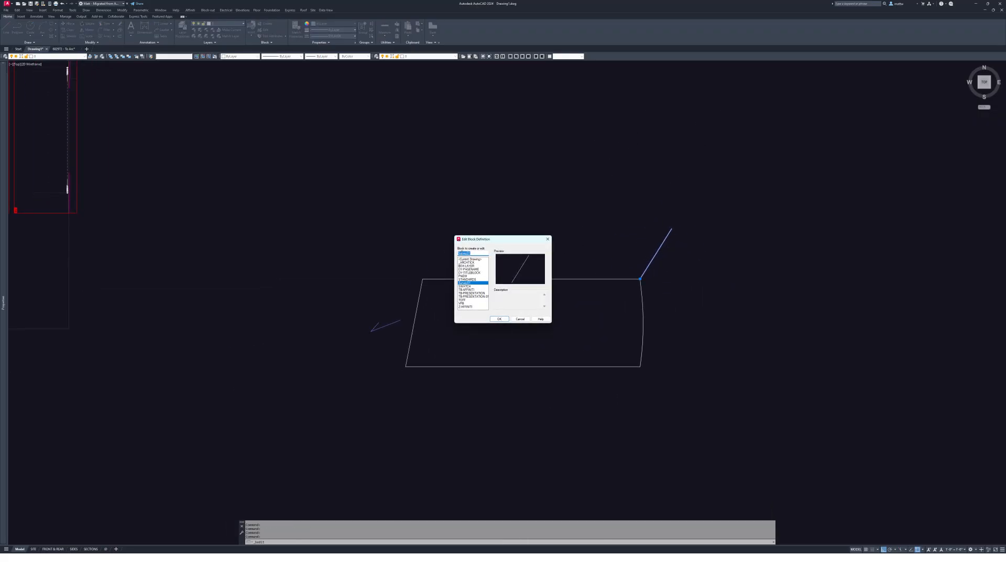
{"action": "left_click", "coordinate": [520, 318]}
{"action": "middle_click_drag", "start_coordinate": [523, 295], "coordinate": [510, 302]}
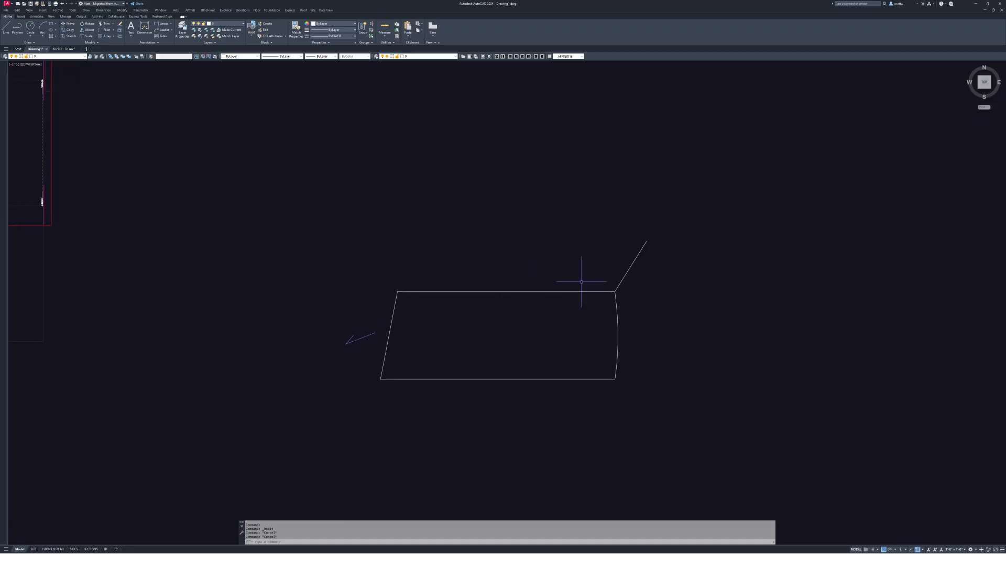
- Start REFEDIT on Survey01 and add the lot outline, arrow and point to the working set
{"action": "type", "text": "ref"}
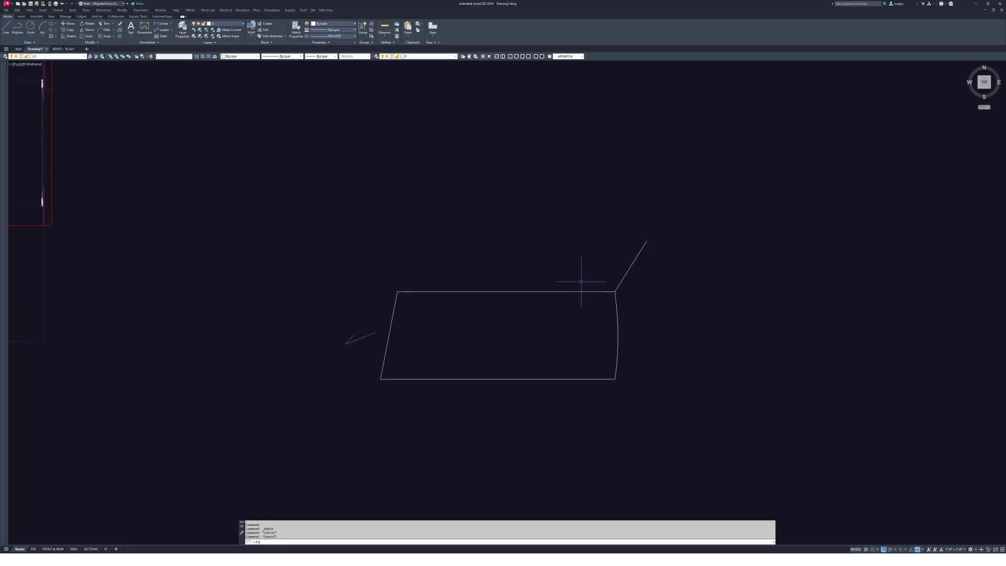
{"action": "key", "text": "Return"}
{"action": "left_click", "coordinate": [626, 273]}
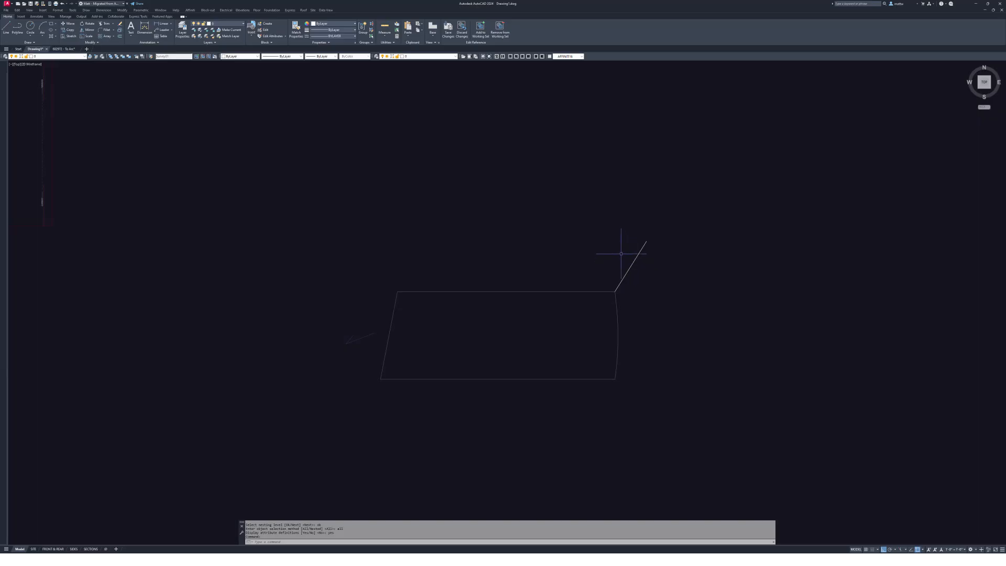
{"action": "left_click_drag", "start_coordinate": [297, 269], "coordinate": [675, 406]}
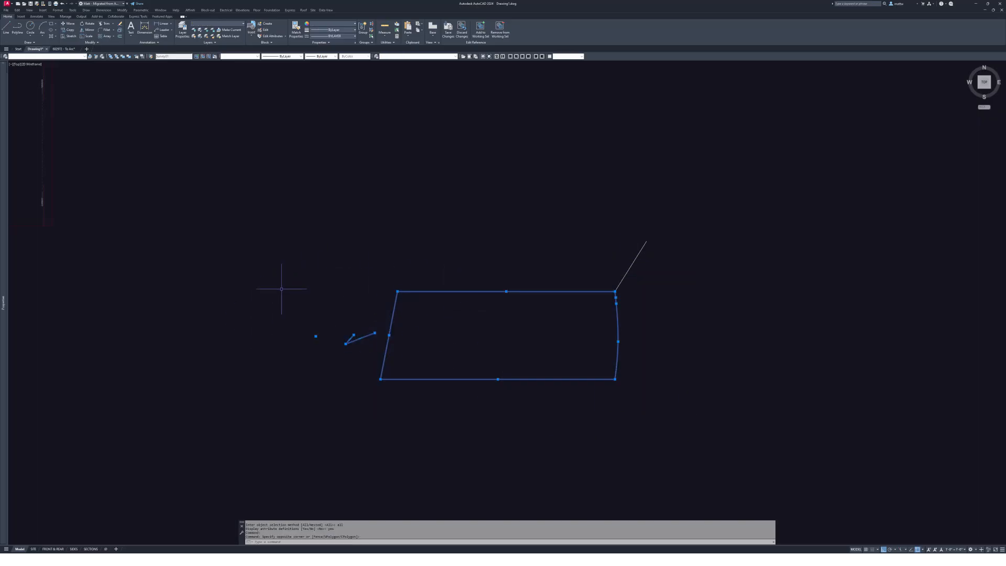
{"action": "left_click", "coordinate": [481, 26]}
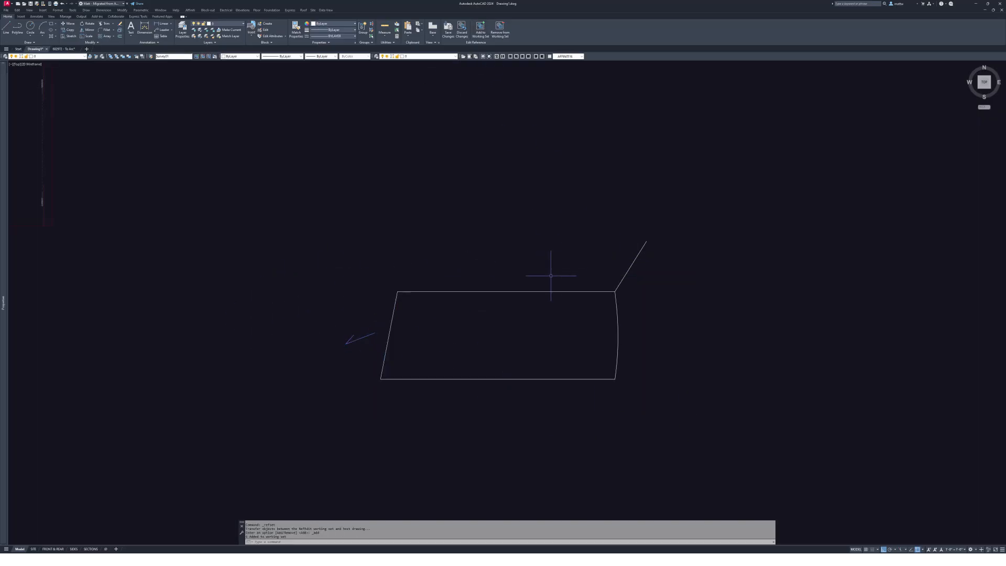
{"action": "key", "text": "Escape"}
- Erase the stray diagonal line off the lot's top-right corner
{"action": "type", "text": "e"}
{"action": "key", "text": "Return"}
{"action": "left_click", "coordinate": [624, 273]}
{"action": "key", "text": "Return"}
{"action": "scroll", "coordinate": [466, 281], "scroll_direction": "up", "scroll_amount": 1}
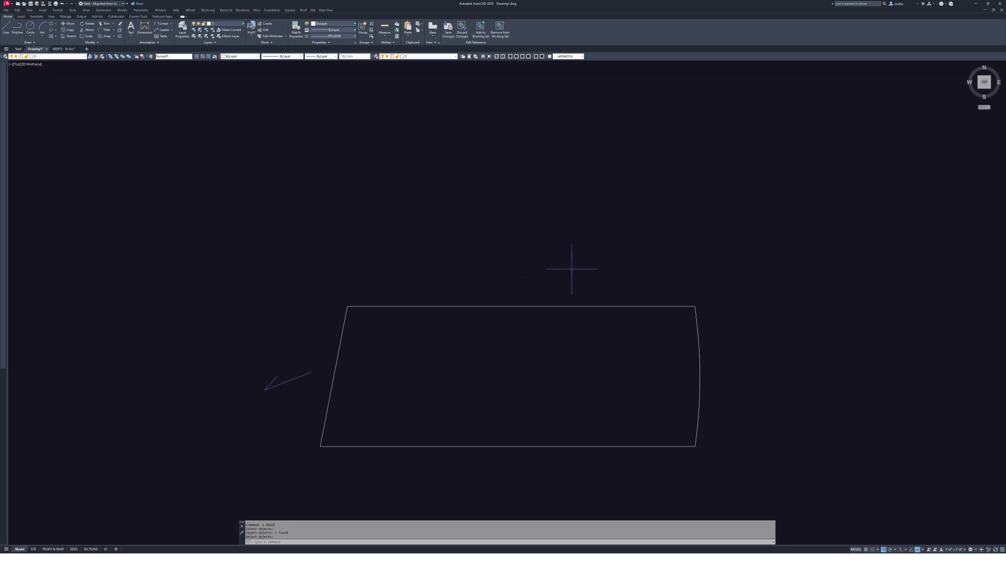
{"action": "key", "text": "Escape"}
{"action": "left_click", "coordinate": [563, 307]}
{"action": "mouse_move", "coordinate": [559, 320]}
{"action": "middle_mouse_down"}
{"action": "mouse_move", "coordinate": [588, 256]}
{"action": "mouse_move", "coordinate": [579, 266]}
{"action": "mouse_move", "coordinate": [488, 257]}
{"action": "middle_mouse_up"}
{"action": "key", "text": "Escape"}
{"action": "key", "text": "Escape"}
{"action": "key", "text": "Escape"}
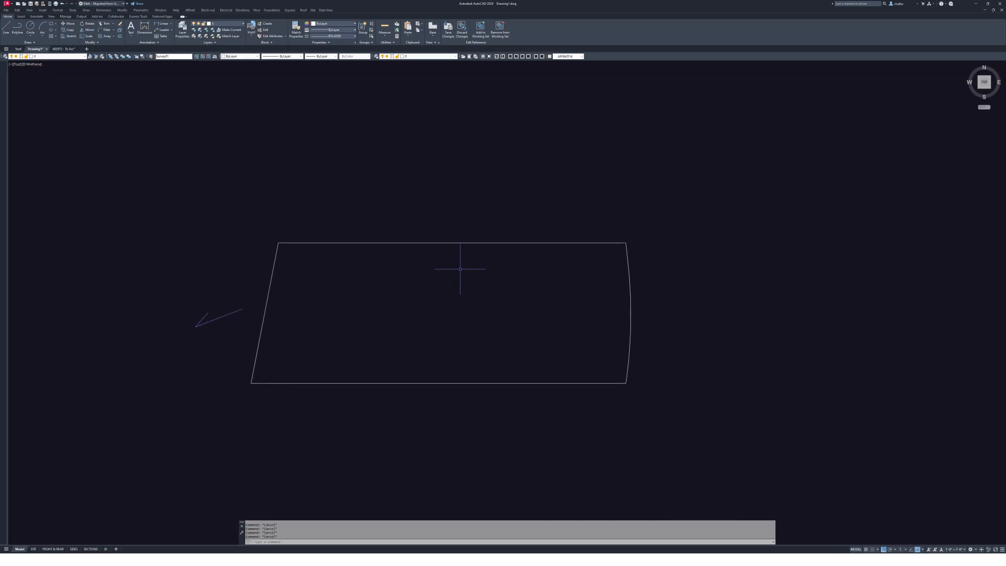
{"action": "middle_click_drag", "start_coordinate": [405, 317], "coordinate": [475, 323]}
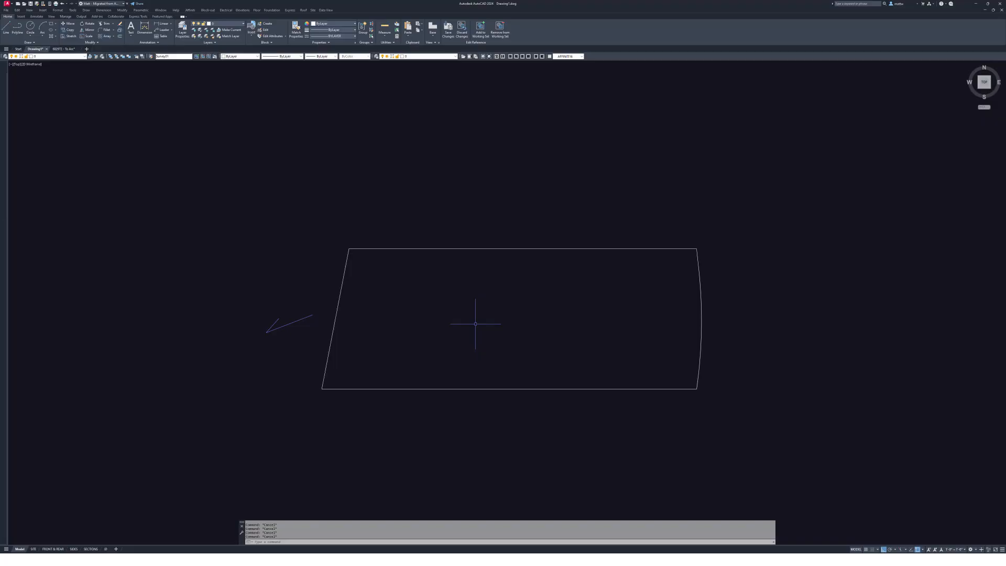
- Offset the lot's top and bottom edges 120 inward as parallel setback lines
{"action": "key", "text": "Return"}
{"action": "type", "text": "120"}
{"action": "key", "text": "Return"}
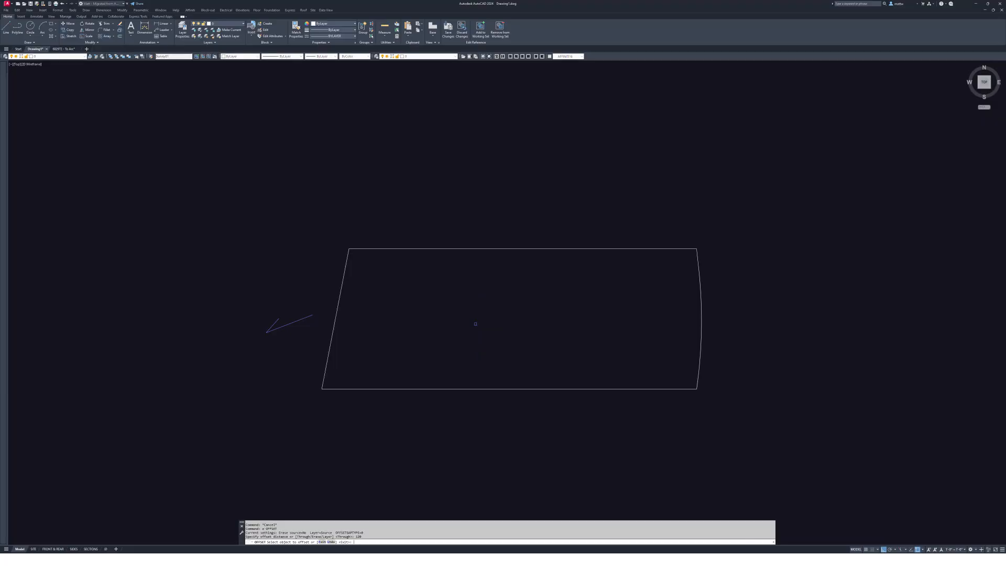
{"action": "left_click", "coordinate": [547, 249]}
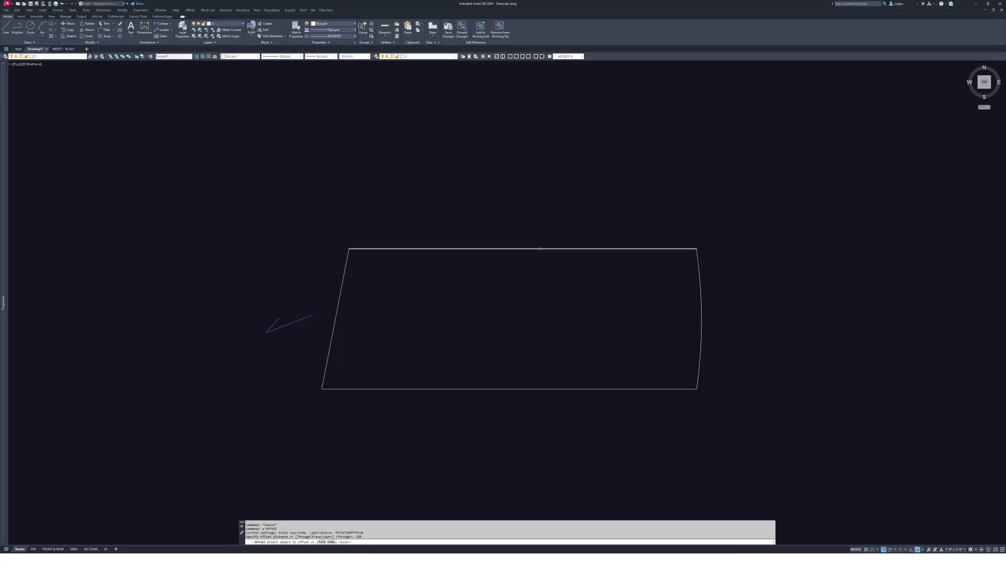
{"action": "left_click", "coordinate": [544, 295]}
{"action": "left_click", "coordinate": [526, 389]}
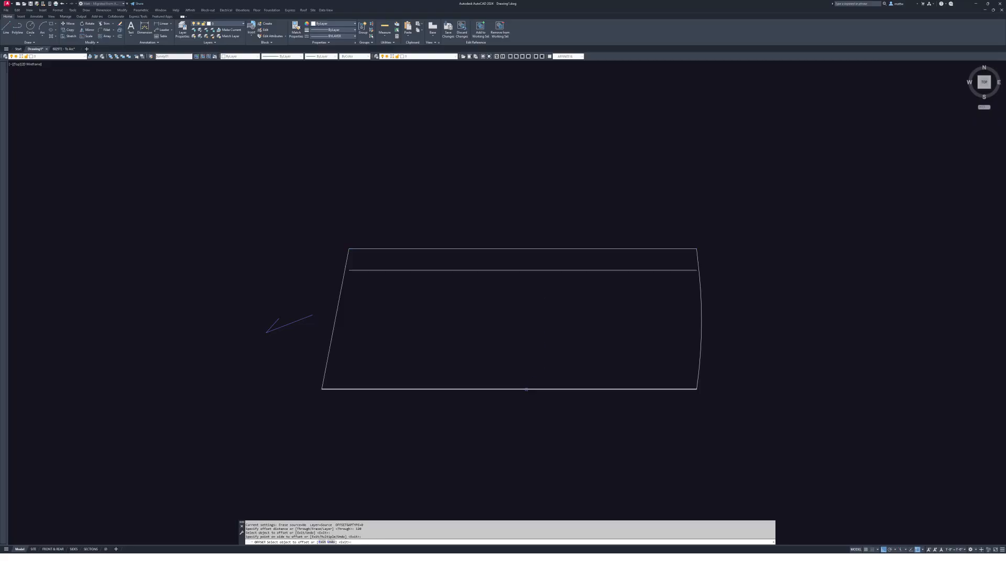
{"action": "left_click", "coordinate": [525, 341]}
{"action": "mouse_move", "coordinate": [534, 335]}
{"action": "middle_mouse_down"}
{"action": "mouse_move", "coordinate": [505, 328]}
{"action": "mouse_move", "coordinate": [484, 281]}
{"action": "middle_mouse_up"}
{"action": "scroll", "coordinate": [472, 326], "scroll_direction": "up", "scroll_amount": 2}
{"action": "mouse_move", "coordinate": [604, 265]}
{"action": "middle_mouse_down"}
{"action": "mouse_move", "coordinate": [533, 289]}
{"action": "mouse_move", "coordinate": [597, 290]}
{"action": "middle_mouse_up"}
{"action": "scroll", "coordinate": [532, 289], "scroll_direction": "up", "scroll_amount": 2}
{"action": "key", "text": "Escape"}
{"action": "key", "text": "Escape"}
{"action": "key", "text": "Escape"}
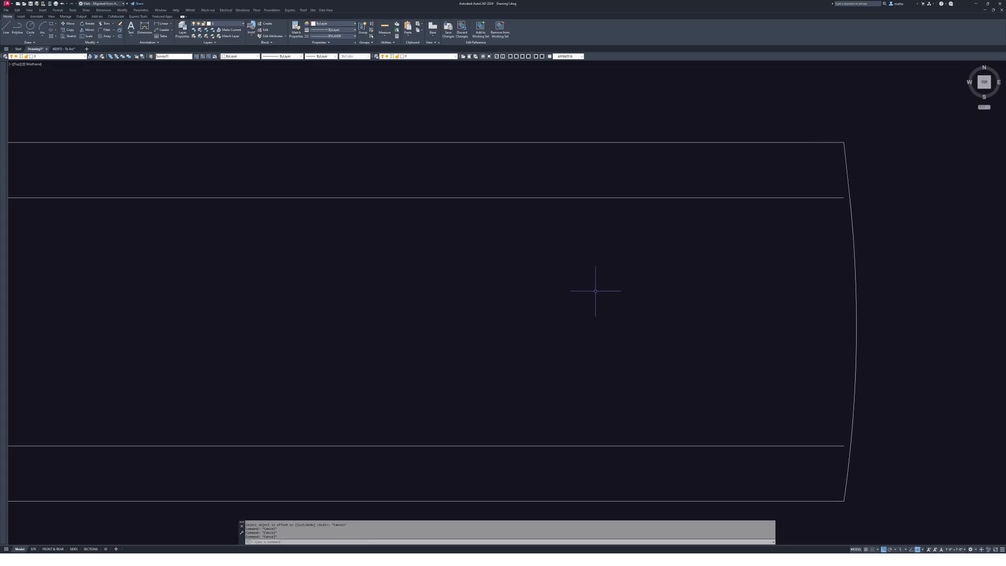
- Try a 25" offset, then select the curved right boundary arc and the short line at its top
{"action": "type", "text": "o"}
{"action": "key", "text": "Return"}
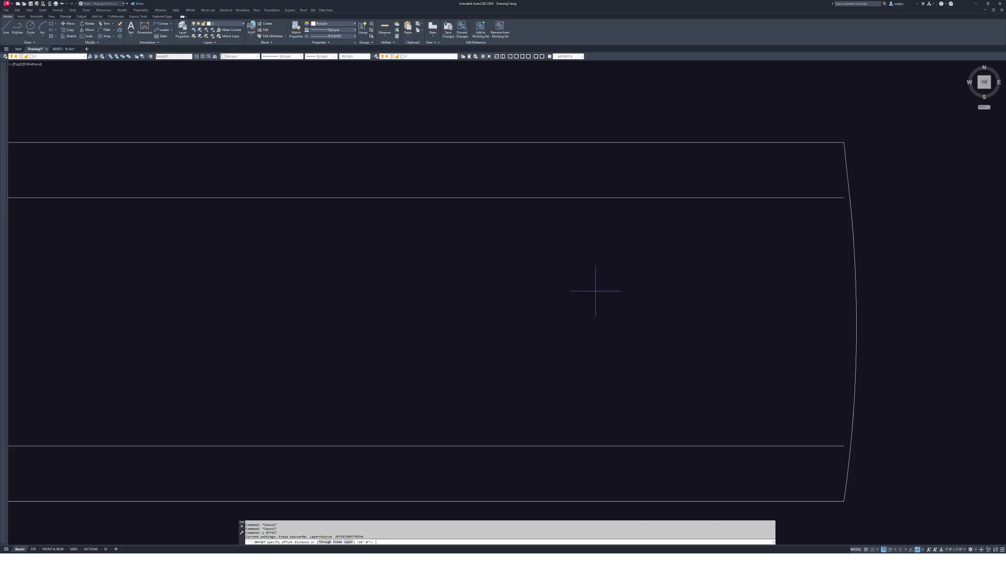
{"action": "type", "text": "25\""}
{"action": "key", "text": "Return"}
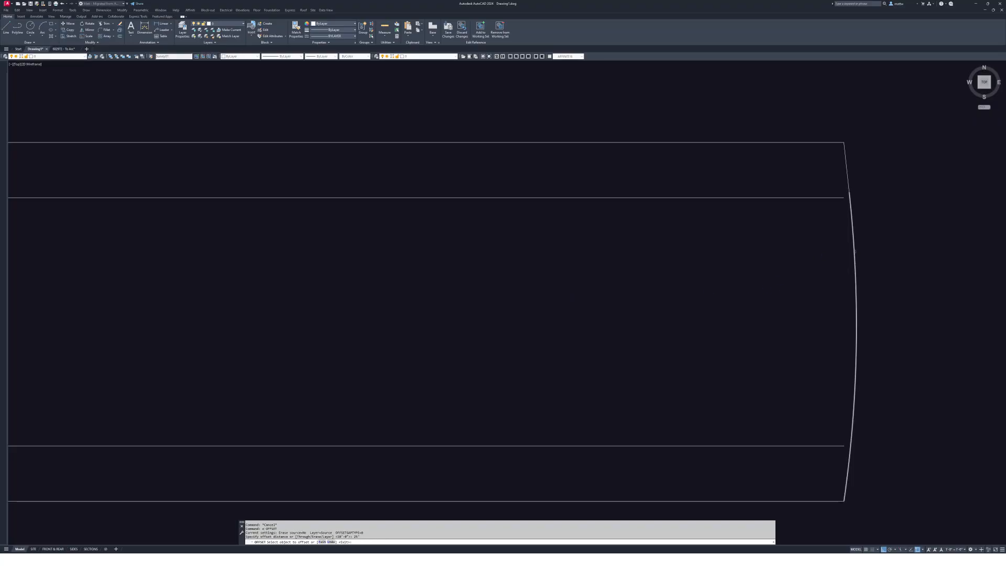
{"action": "middle_click_drag", "start_coordinate": [855, 249], "coordinate": [569, 226]}
{"action": "key", "text": "Escape"}
{"action": "left_click", "coordinate": [568, 190]}
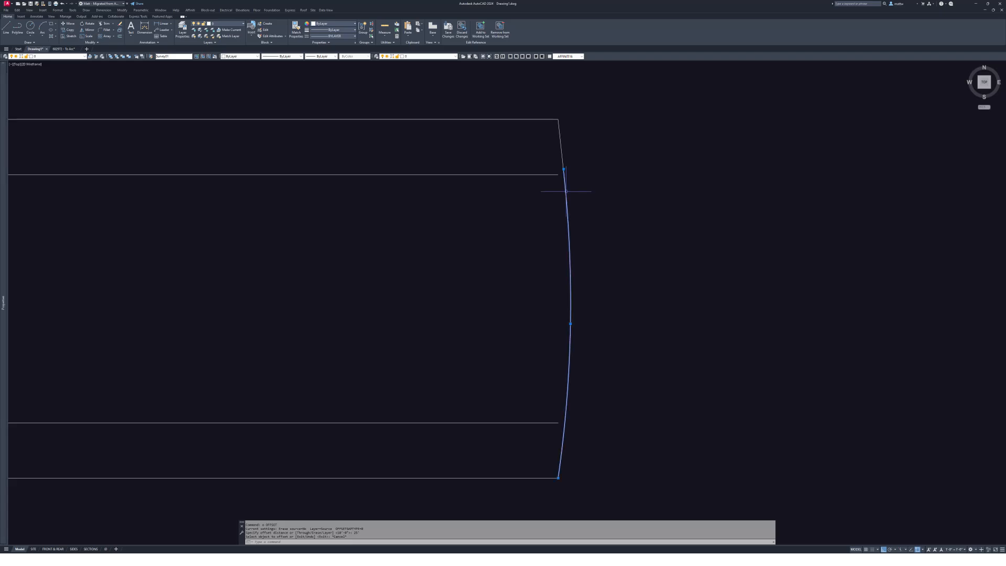
{"action": "left_click", "coordinate": [561, 152]}
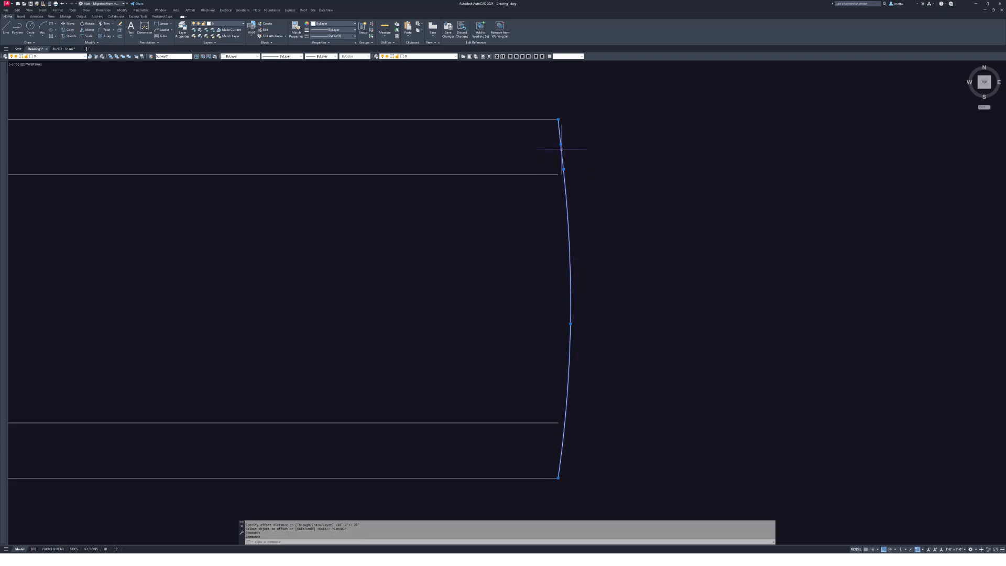
{"action": "key", "text": "Escape"}
{"action": "key", "text": "Escape"}
{"action": "middle_click_drag", "start_coordinate": [561, 149], "coordinate": [581, 152]}
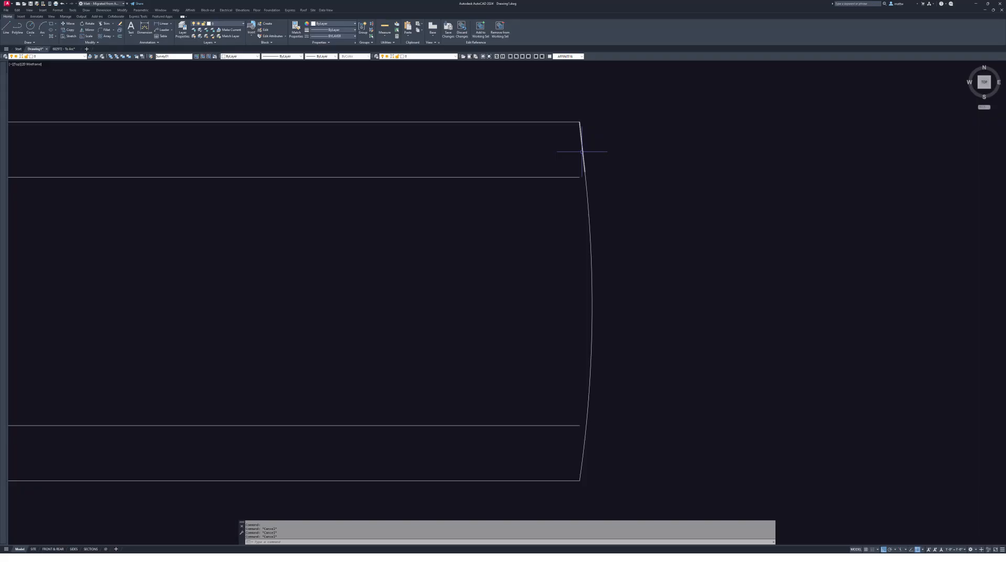
- Join the curved right boundary pieces into one polyline with PEDIT Multiple/Window
{"action": "type", "text": "j"}
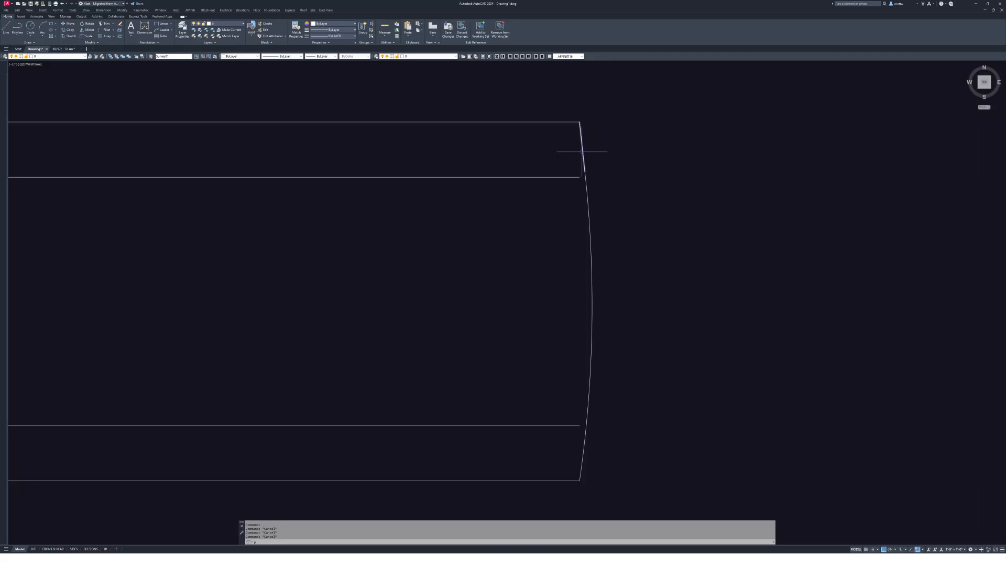
{"action": "key", "text": "Return"}
{"action": "type", "text": "m"}
{"action": "key", "text": "Return"}
{"action": "type", "text": "w"}
{"action": "key", "text": "Return"}
{"action": "left_click", "coordinate": [517, 99]}
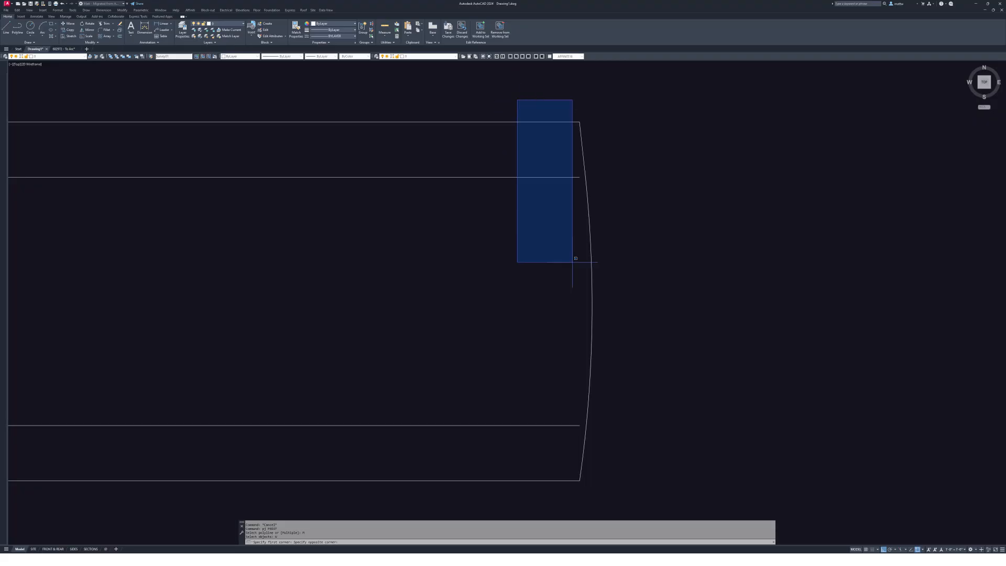
{"action": "left_click", "coordinate": [633, 495]}
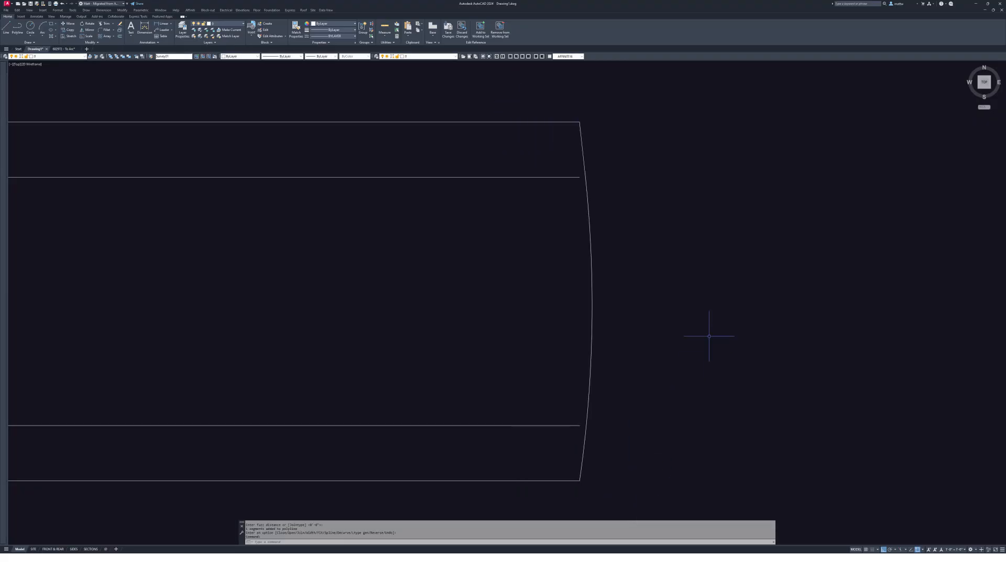
{"action": "left_click", "coordinate": [580, 130]}
{"action": "middle_click_drag", "start_coordinate": [586, 269], "coordinate": [627, 261]}
{"action": "key", "text": "Escape"}
{"action": "key", "text": "Escape"}
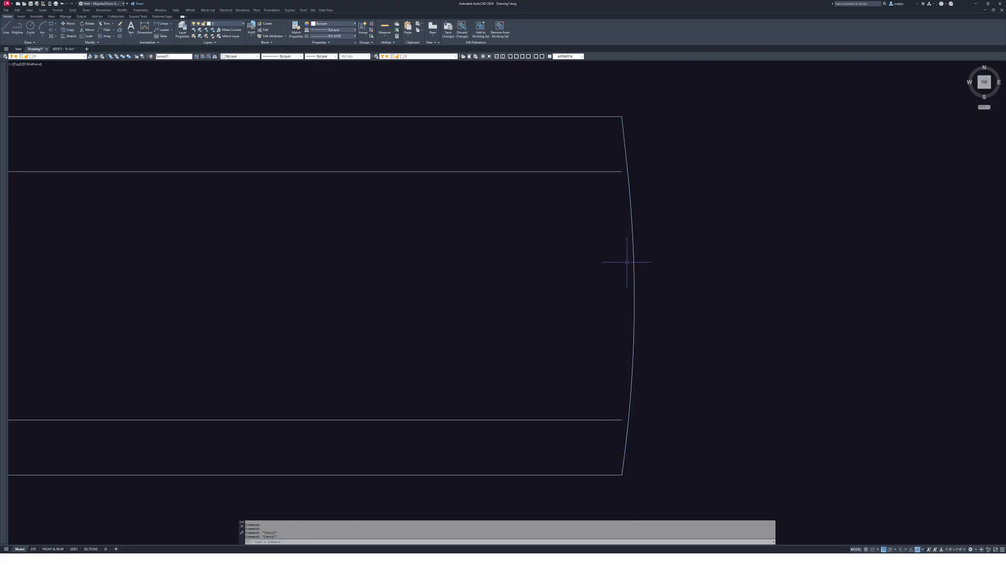
- Offset the curved right boundary 25 inward into the lot
{"action": "type", "text": "o"}
{"action": "key", "text": "Return"}
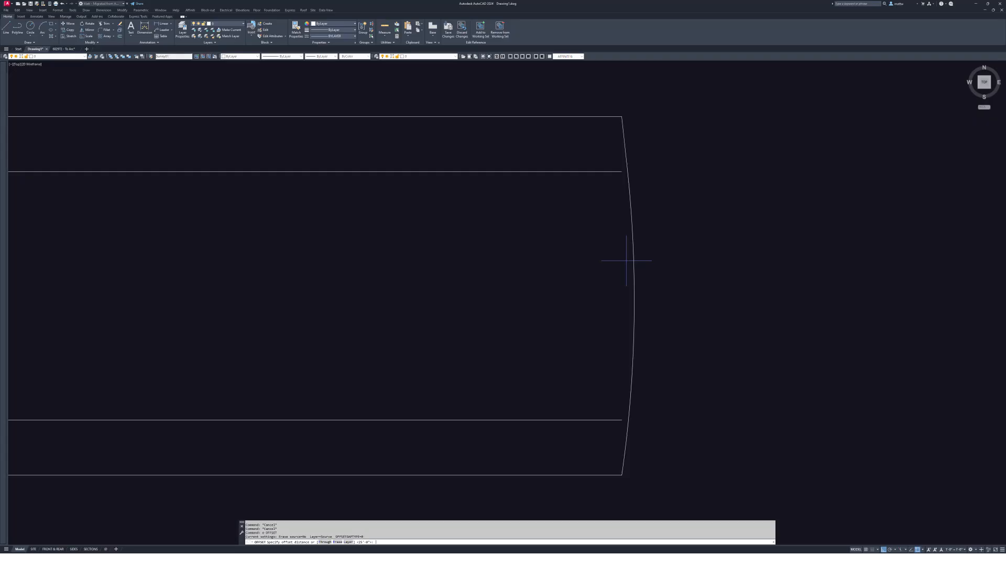
{"action": "type", "text": "25"}
{"action": "key", "text": "Return"}
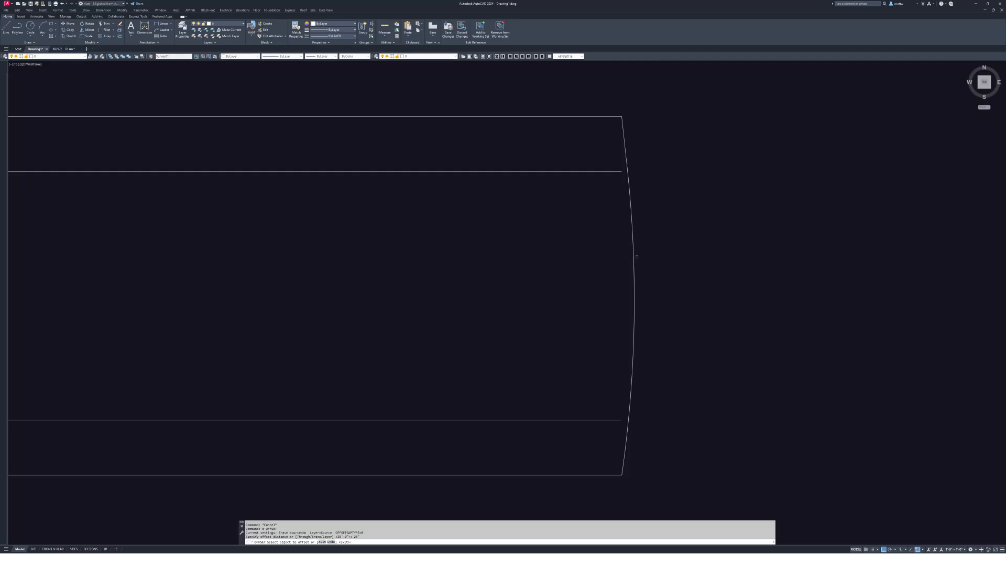
{"action": "left_click", "coordinate": [631, 258]}
{"action": "left_click", "coordinate": [533, 258]}
{"action": "middle_click_drag", "start_coordinate": [533, 258], "coordinate": [832, 272]}
{"action": "scroll", "coordinate": [687, 266], "scroll_direction": "down", "scroll_amount": 4}
{"action": "key", "text": "Escape"}
{"action": "key", "text": "Escape"}
- Offset the slanted left boundary 360 inward into the lot
{"action": "type", "text": "o"}
{"action": "key", "text": "Return"}
{"action": "middle_click_drag", "start_coordinate": [633, 291], "coordinate": [554, 310]}
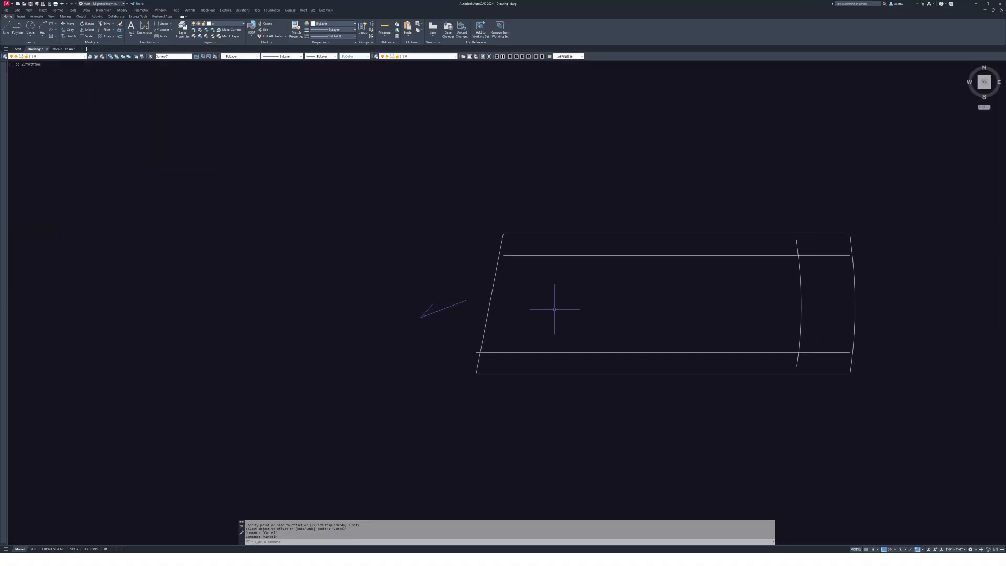
{"action": "type", "text": "360"}
{"action": "key", "text": "Return"}
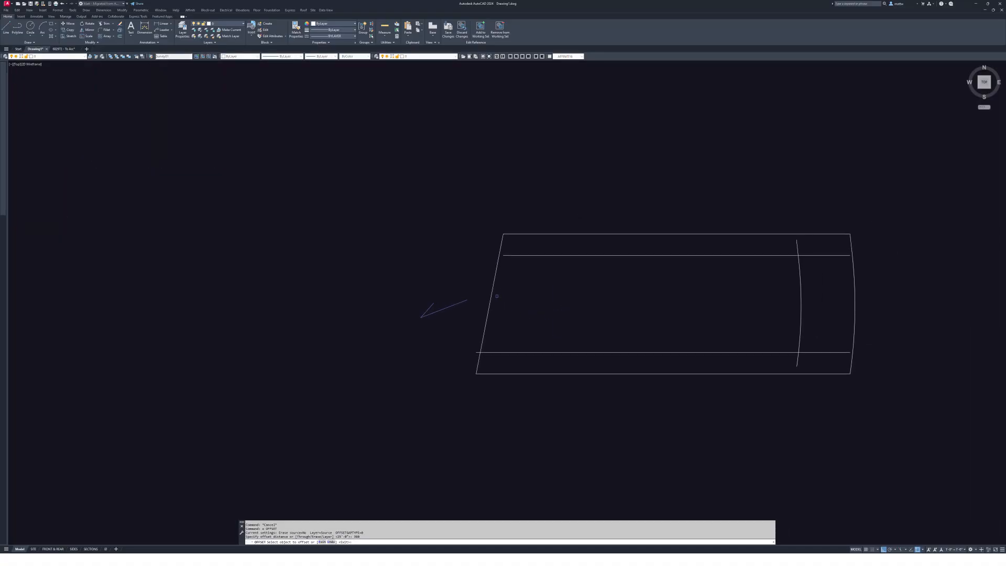
{"action": "left_click", "coordinate": [493, 296]}
{"action": "left_click", "coordinate": [595, 299]}
{"action": "middle_click_drag", "start_coordinate": [692, 246], "coordinate": [689, 253]}
{"action": "scroll", "coordinate": [694, 306], "scroll_direction": "up", "scroll_amount": 4}
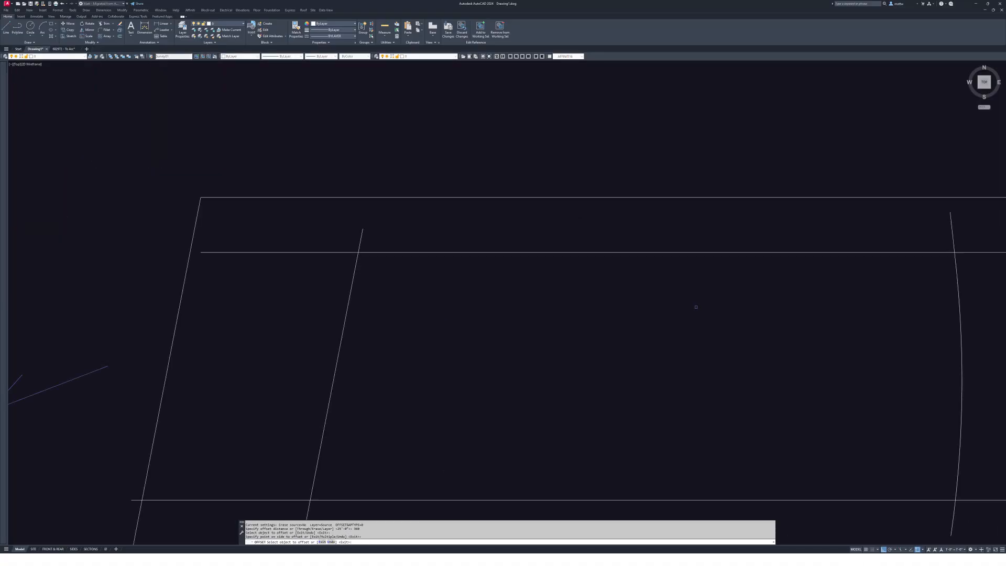
{"action": "key", "text": "Escape"}
- Start the setback polyline at the left/bottom guide crossing, through the left/top and top/arc crossings
{"action": "type", "text": "pl"}
{"action": "key", "text": "Return"}
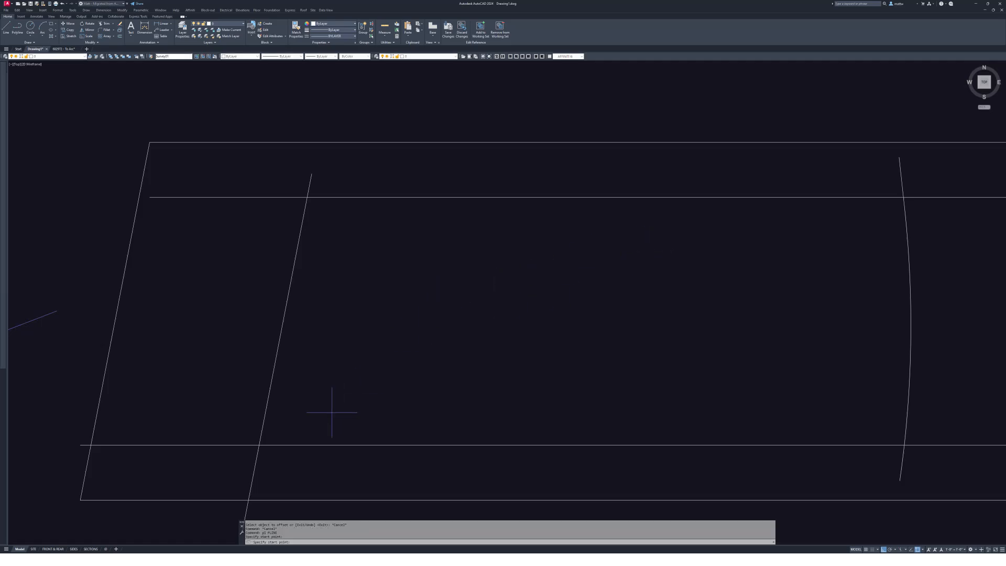
{"action": "left_click", "coordinate": [257, 445]}
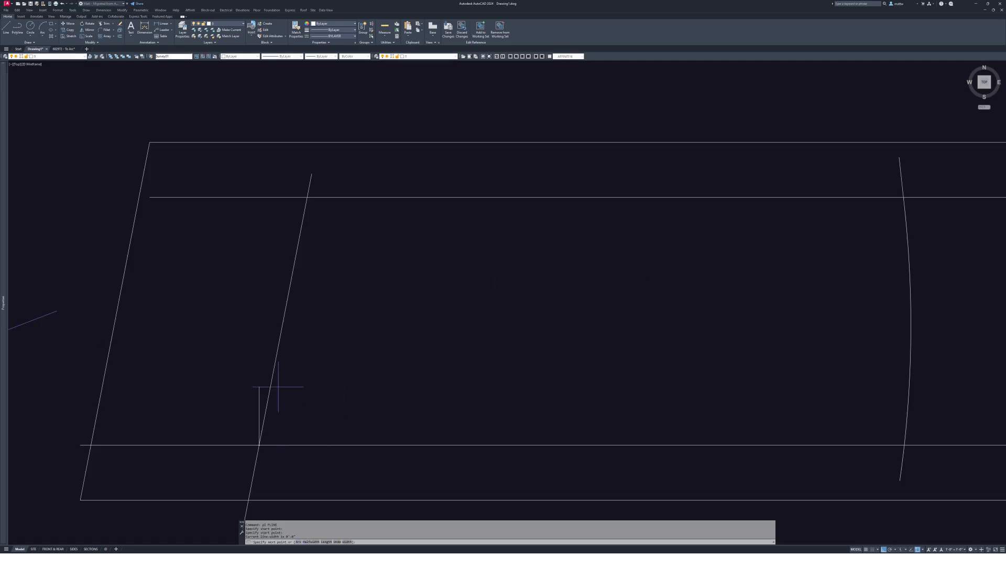
{"action": "left_click", "coordinate": [306, 197]}
{"action": "middle_click_drag", "start_coordinate": [890, 215], "coordinate": [743, 202]}
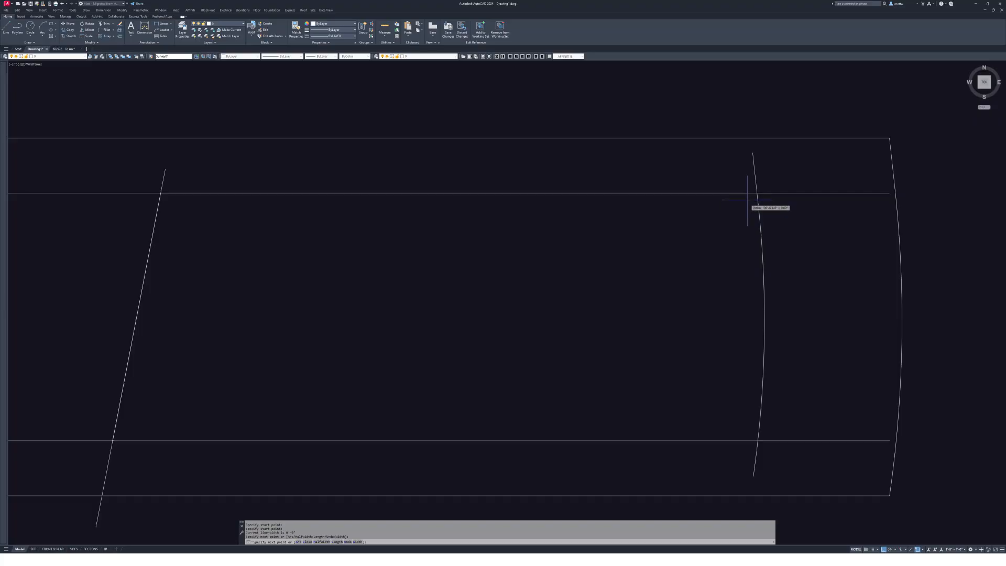
{"action": "scroll", "coordinate": [756, 193], "scroll_direction": "up", "scroll_amount": 4}
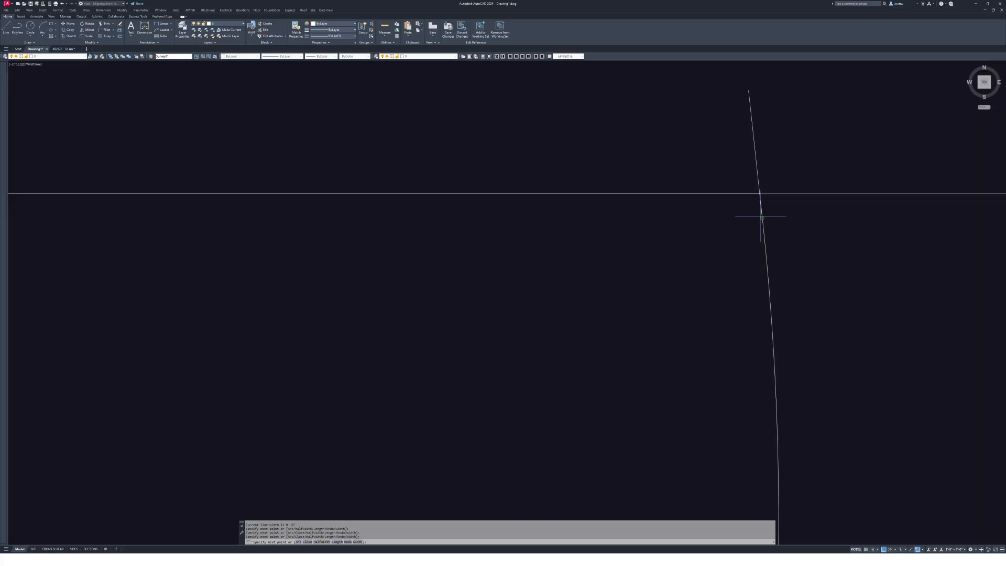
{"action": "scroll", "coordinate": [759, 216], "scroll_direction": "down", "scroll_amount": 3}
{"action": "left_click", "coordinate": [557, 226]}
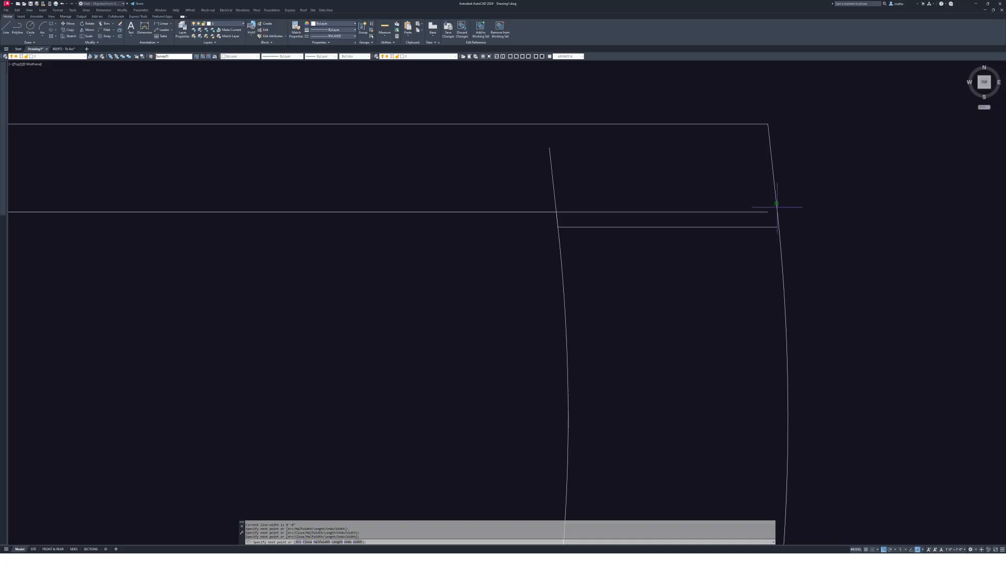
{"action": "middle_click_drag", "start_coordinate": [575, 254], "coordinate": [637, 109]}
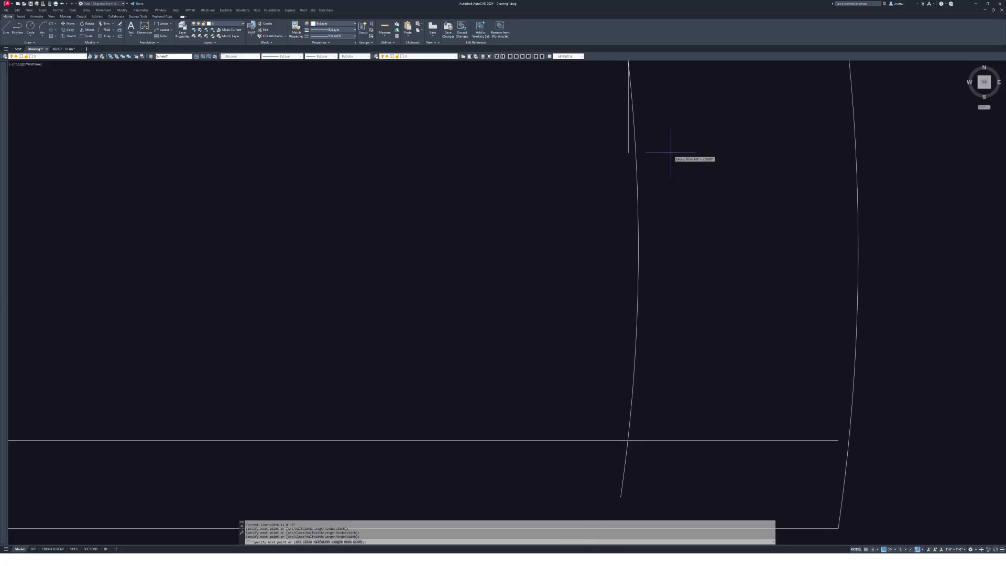
{"action": "scroll", "coordinate": [713, 172], "scroll_direction": "down", "scroll_amount": 2}
- Continue the polyline with an arc along the inner offset arc, then a straight segment, and close it
{"action": "type", "text": "a"}
{"action": "key", "text": "Return"}
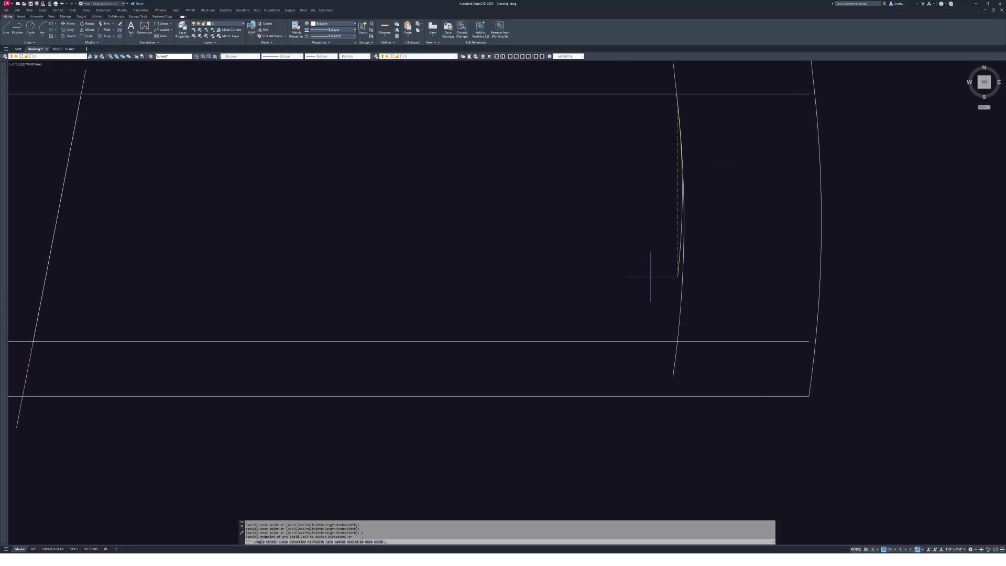
{"action": "left_click", "coordinate": [677, 340]}
{"action": "middle_click_drag", "start_coordinate": [594, 290], "coordinate": [619, 276]}
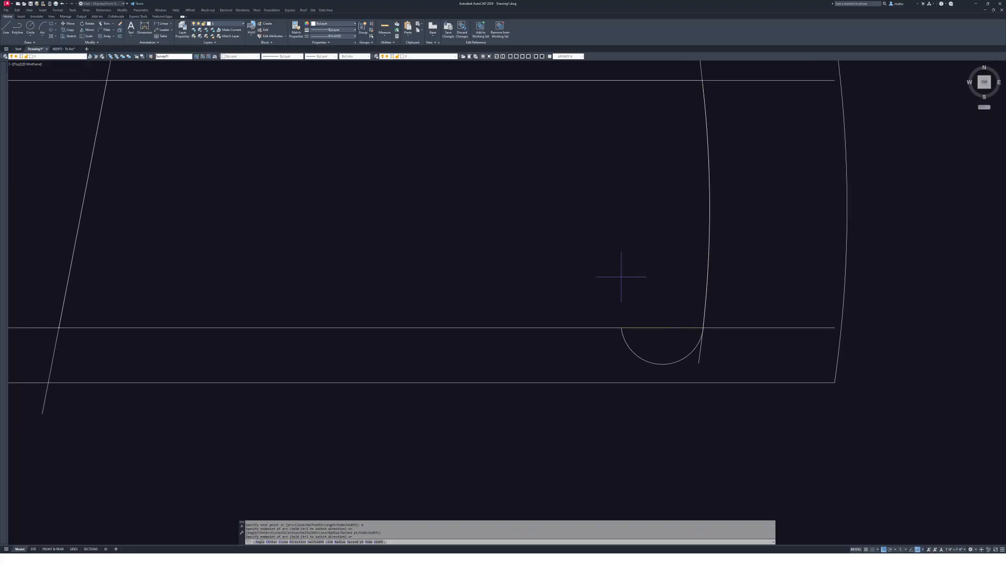
{"action": "type", "text": "l"}
{"action": "key", "text": "Return"}
{"action": "middle_click_drag", "start_coordinate": [498, 241], "coordinate": [560, 206]}
{"action": "key", "text": "F8"}
{"action": "middle_click_drag", "start_coordinate": [439, 427], "coordinate": [531, 406]}
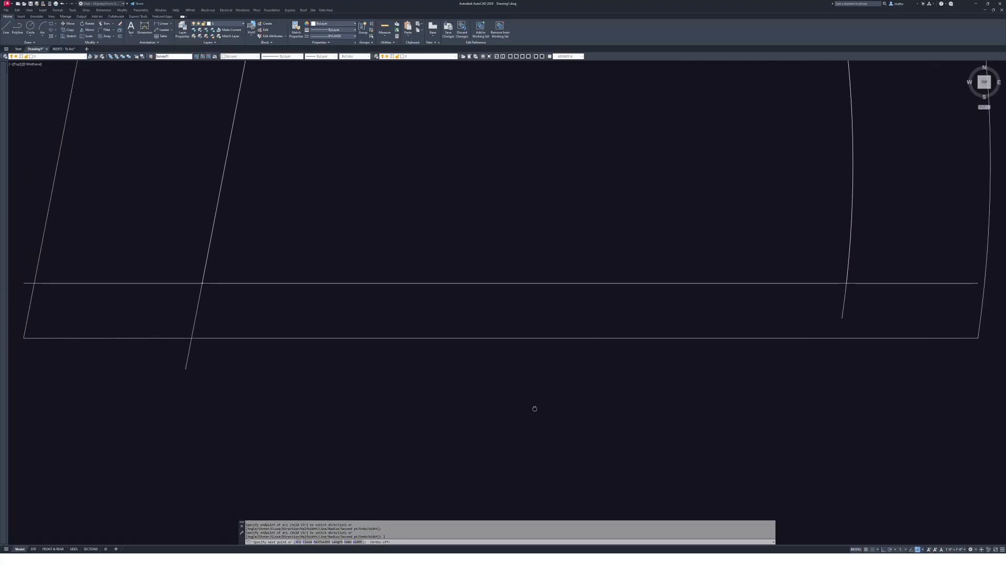
{"action": "key", "text": "F8"}
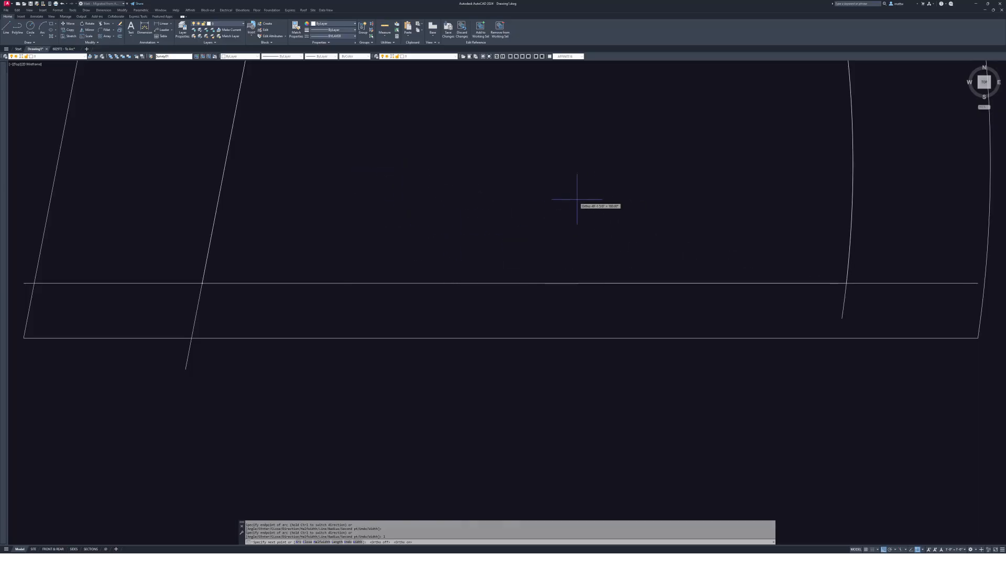
{"action": "type", "text": "c"}
{"action": "key", "text": "Escape"}
{"action": "scroll", "coordinate": [348, 262], "scroll_direction": "down", "scroll_amount": 4}
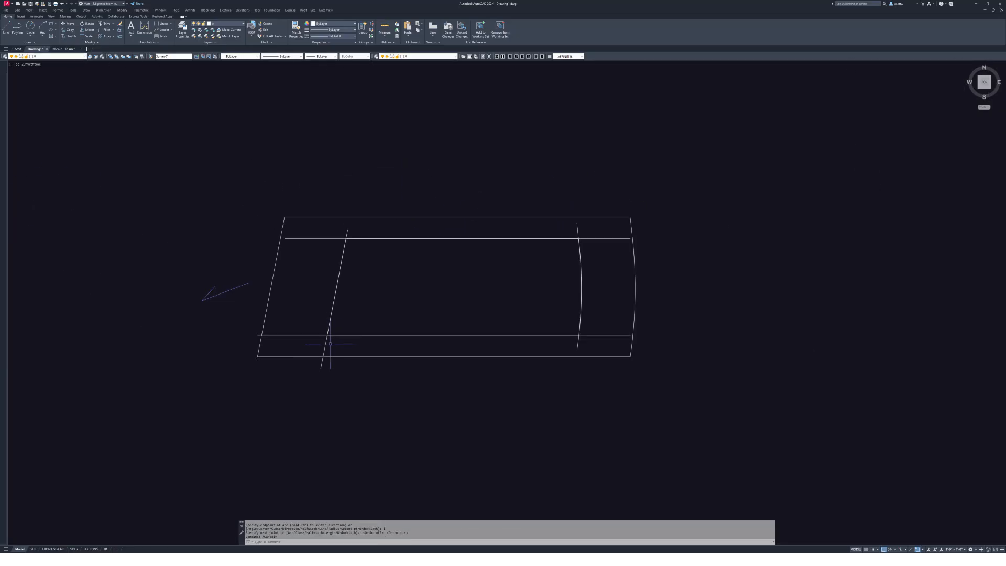
{"action": "type", "text": "e"}
{"action": "key", "text": "Return"}
- Erase the offset construction guide lines and the leftover arc stub
{"action": "left_click", "coordinate": [309, 262]}
{"action": "left_click", "coordinate": [356, 246]}
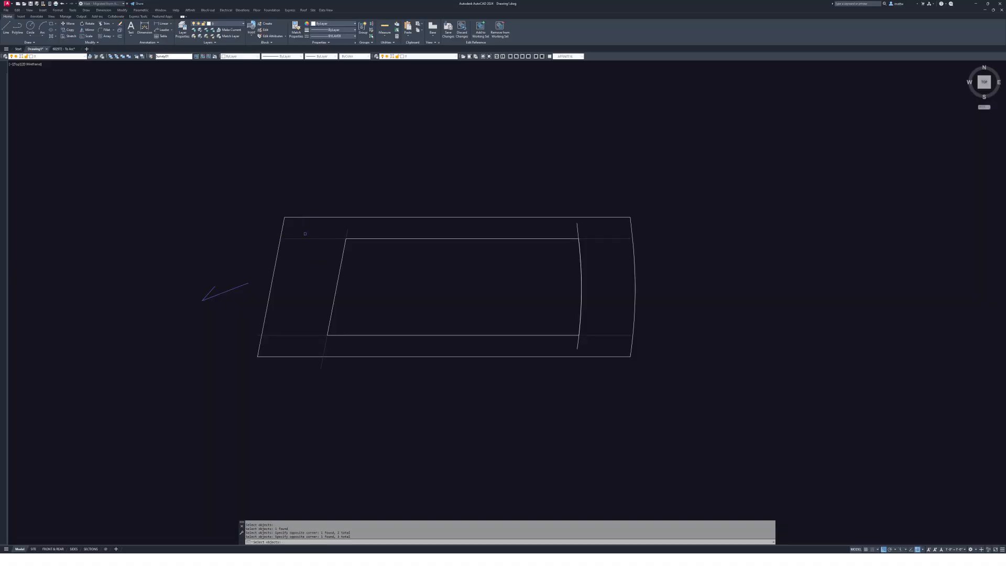
{"action": "left_click", "coordinate": [559, 227]}
{"action": "left_click", "coordinate": [575, 229]}
{"action": "left_click", "coordinate": [576, 229]}
{"action": "key", "text": "Return"}
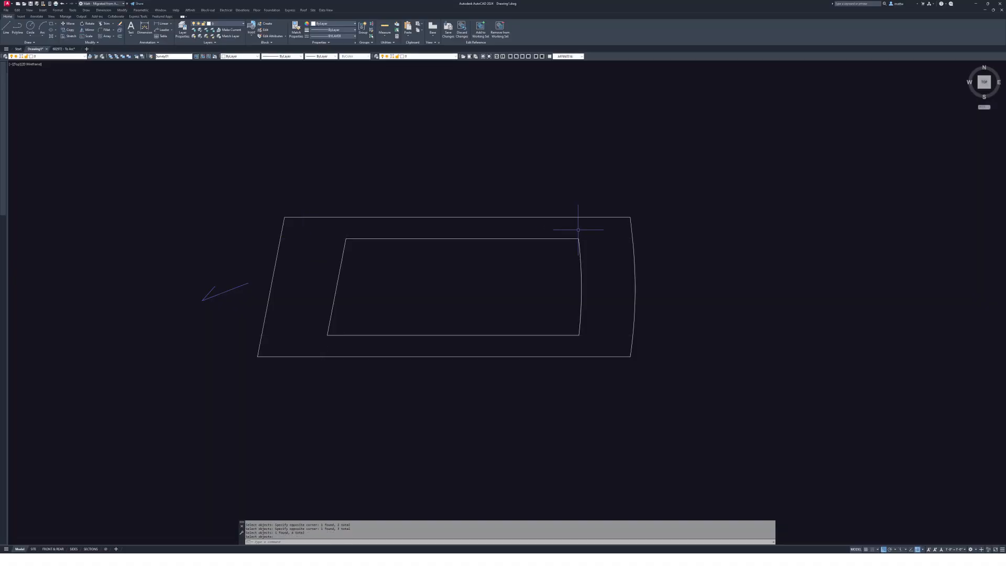
{"action": "left_click", "coordinate": [521, 238]}
{"action": "middle_click_drag", "start_coordinate": [373, 261], "coordinate": [627, 231]}
{"action": "middle_click_drag", "start_coordinate": [810, 241], "coordinate": [788, 250]}
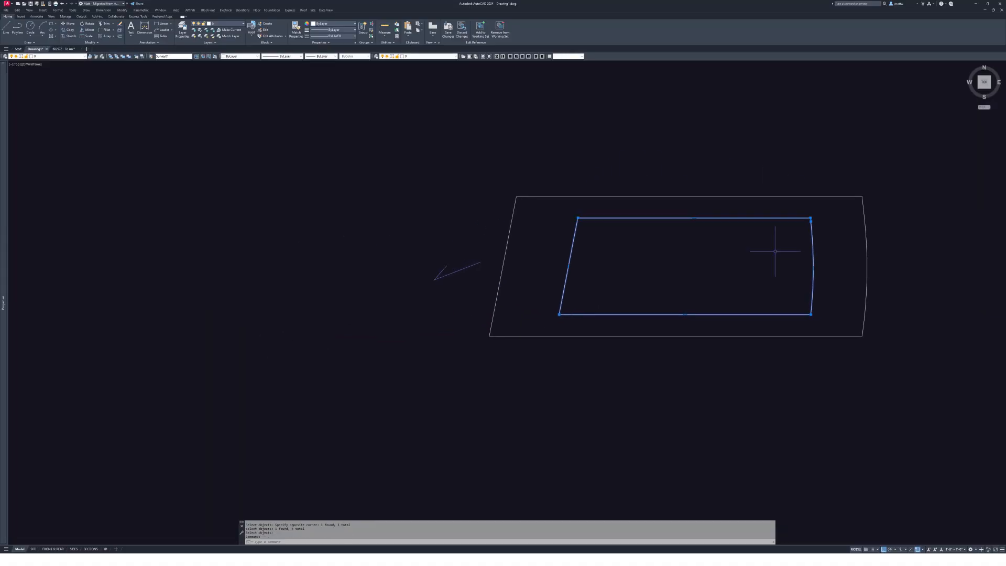
{"action": "key", "text": "Escape"}
- Explode the outer lot boundary's right edge into separate pieces
{"action": "left_click", "coordinate": [523, 195]}
{"action": "left_click", "coordinate": [507, 205]}
{"action": "key", "text": "Escape"}
{"action": "middle_click_drag", "start_coordinate": [870, 205], "coordinate": [702, 217]}
{"action": "type", "text": "x"}
{"action": "key", "text": "Return"}
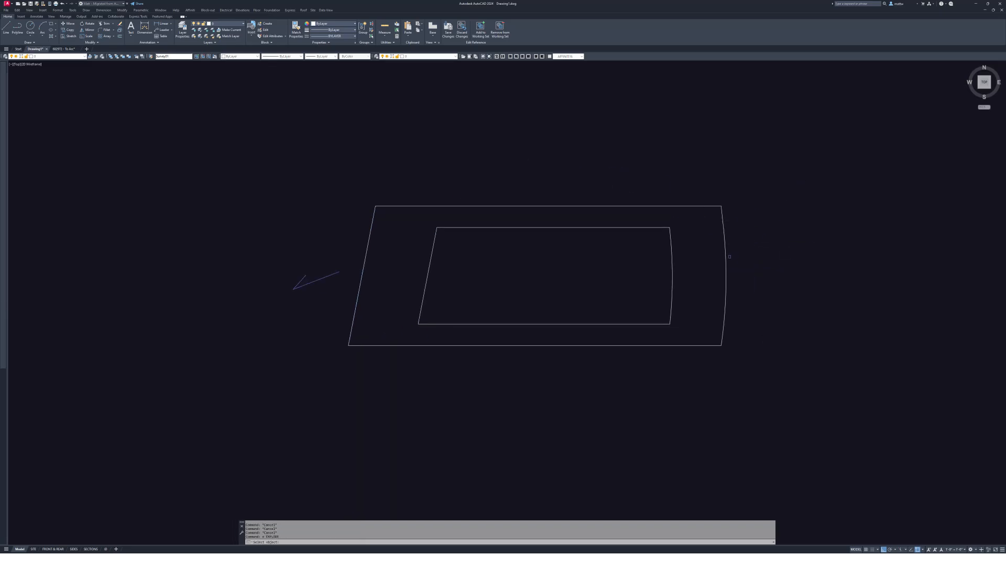
{"action": "left_click", "coordinate": [726, 254]}
{"action": "left_click", "coordinate": [715, 207]}
{"action": "key", "text": "Escape"}
- Join the outer boundary edges into one polyline with PEDIT Multiple/Window and check both outlines
{"action": "type", "text": "pj"}
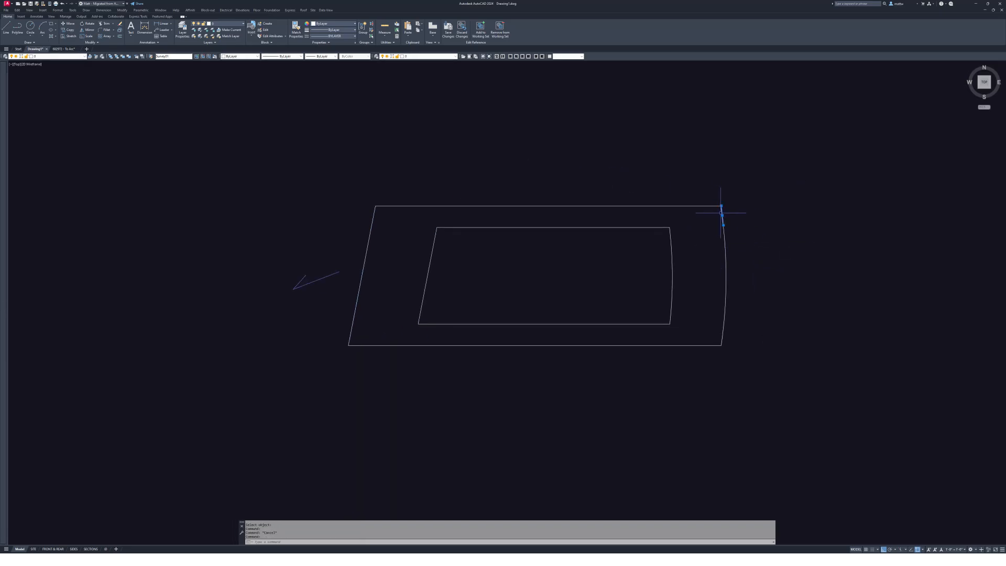
{"action": "key", "text": "Return"}
{"action": "type", "text": "m"}
{"action": "key", "text": "Return"}
{"action": "type", "text": "w"}
{"action": "key", "text": "Return"}
{"action": "left_click", "coordinate": [328, 173]}
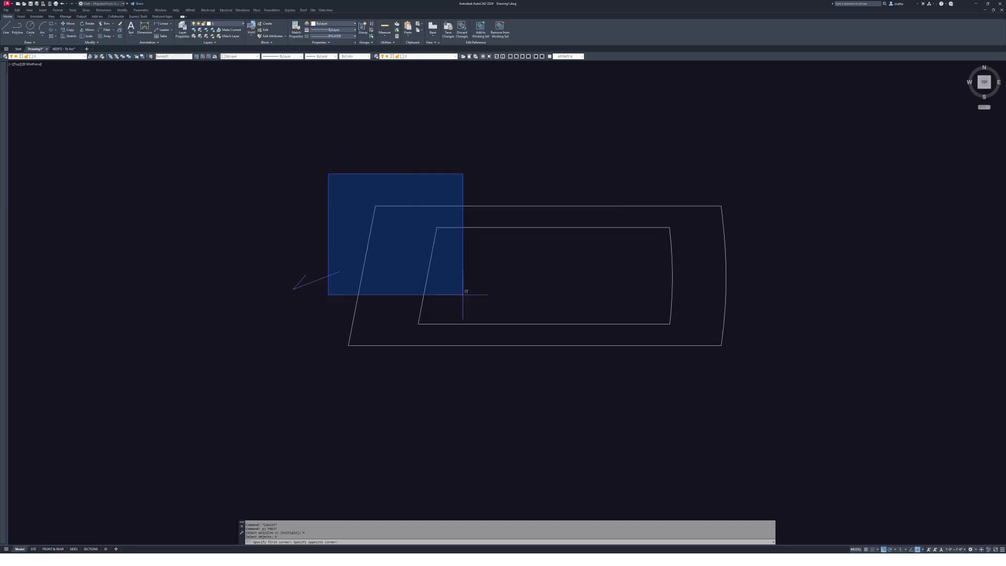
{"action": "left_click", "coordinate": [783, 399]}
{"action": "key", "text": "Return"}
{"action": "left_click", "coordinate": [700, 344]}
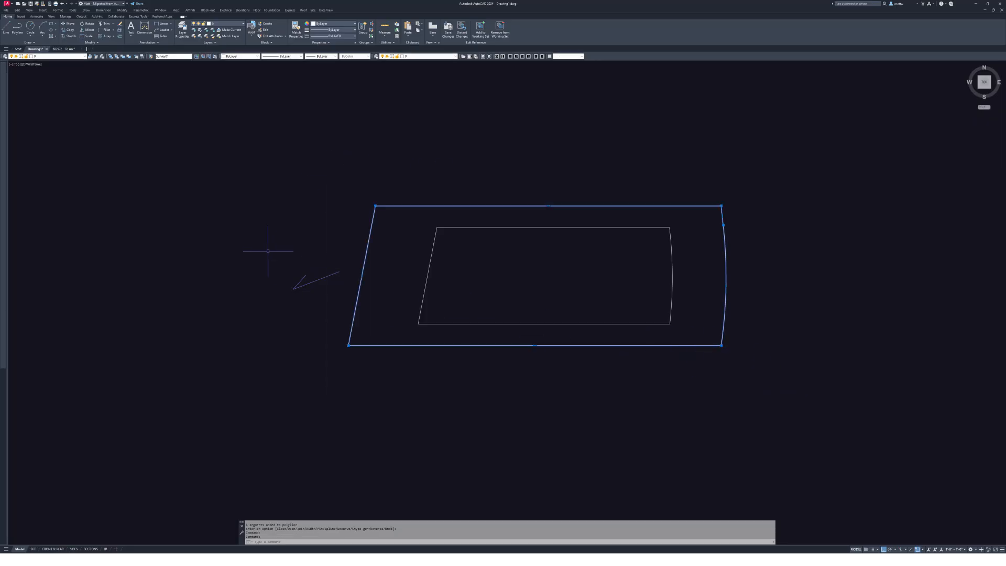
{"action": "scroll", "coordinate": [587, 215], "scroll_direction": "up", "scroll_amount": 2}
{"action": "key", "text": "Escape"}
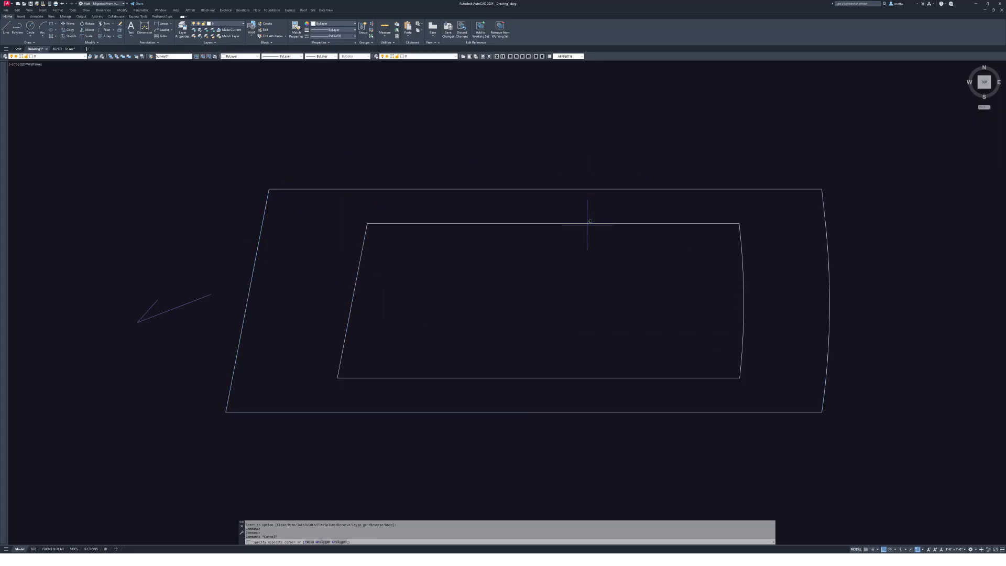
{"action": "left_click", "coordinate": [502, 216]}
{"action": "key", "text": "Escape"}
- Open the Select File dialog from the File menu to open an existing drawing
{"action": "left_click", "coordinate": [457, 146]}
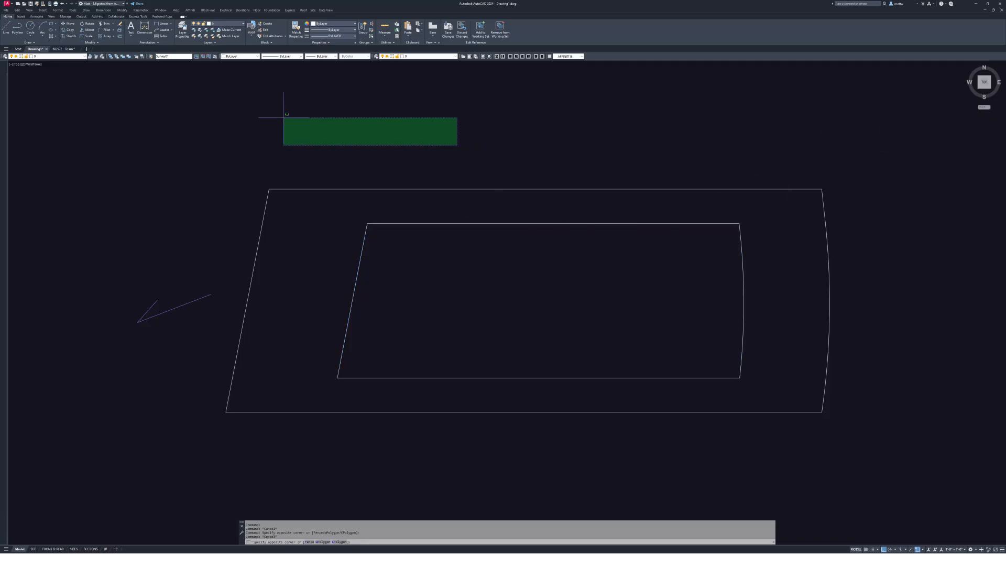
{"action": "key", "text": "Escape"}
{"action": "left_click", "coordinate": [6, 10]}
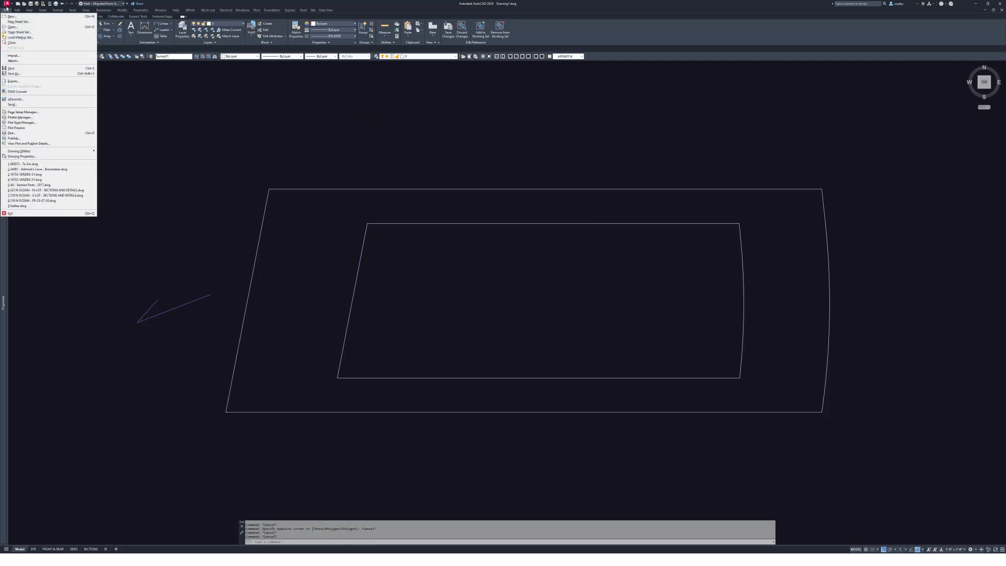
{"action": "left_click", "coordinate": [119, 66]}
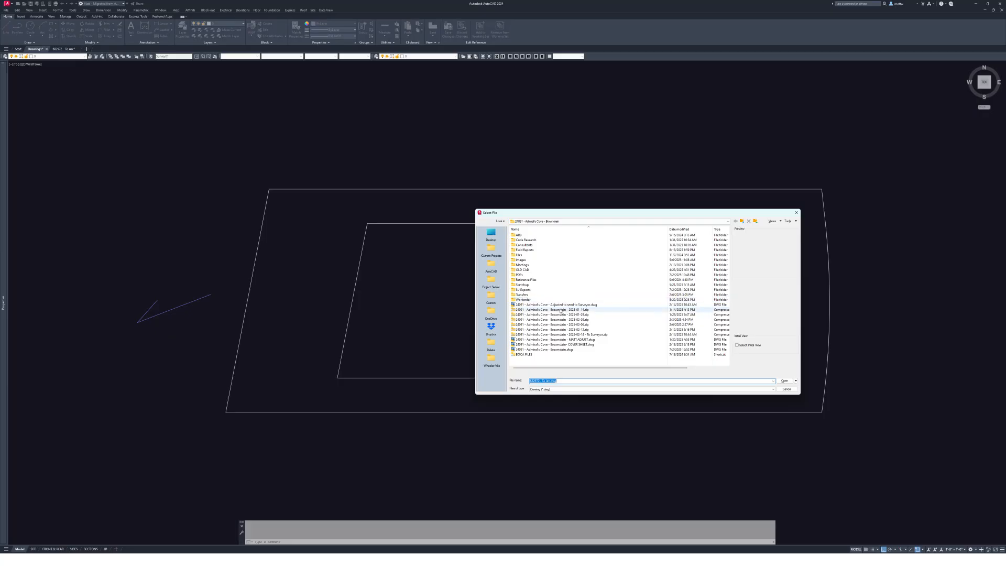
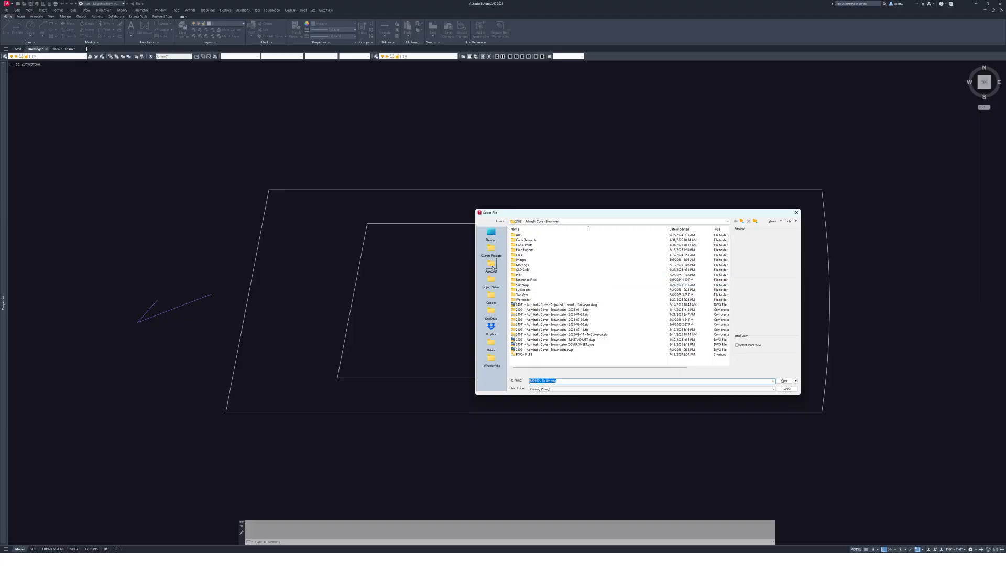
- Browse to the AutoCAD folder and open the A1 - Site Parts - 2008 drawing
{"action": "left_click", "coordinate": [491, 265]}
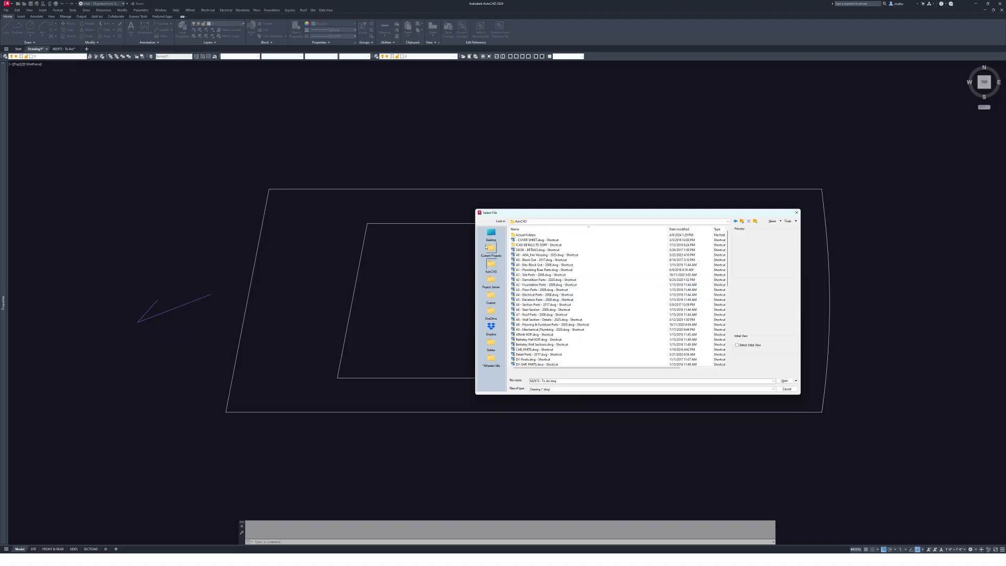
{"action": "double_click", "coordinate": [535, 276]}
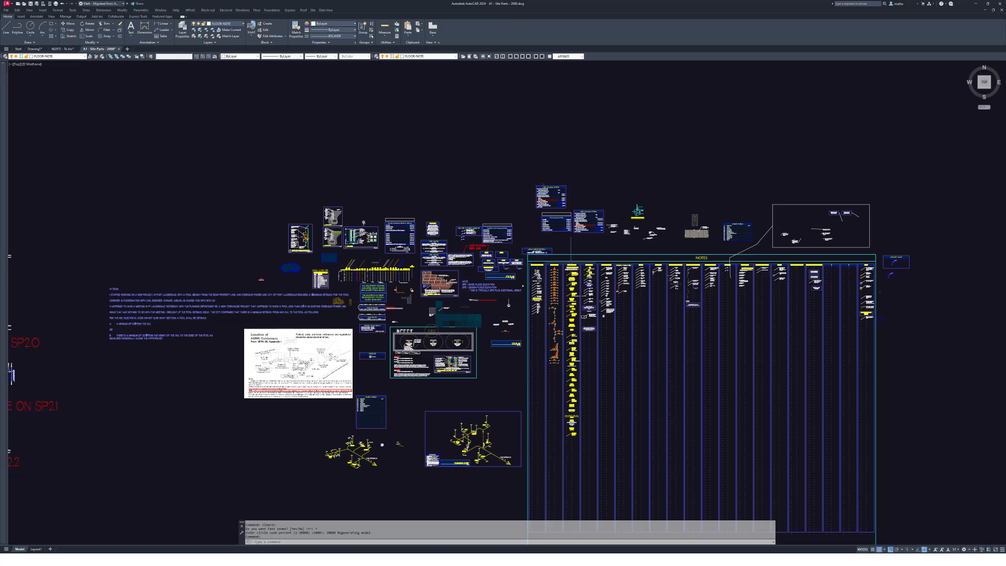
- Zoom to the Site layer samples and crossing-select the Site and Setback lines
{"action": "middle_click_drag", "start_coordinate": [537, 314], "coordinate": [541, 285]}
{"action": "scroll", "coordinate": [571, 247], "scroll_direction": "up", "scroll_amount": 8}
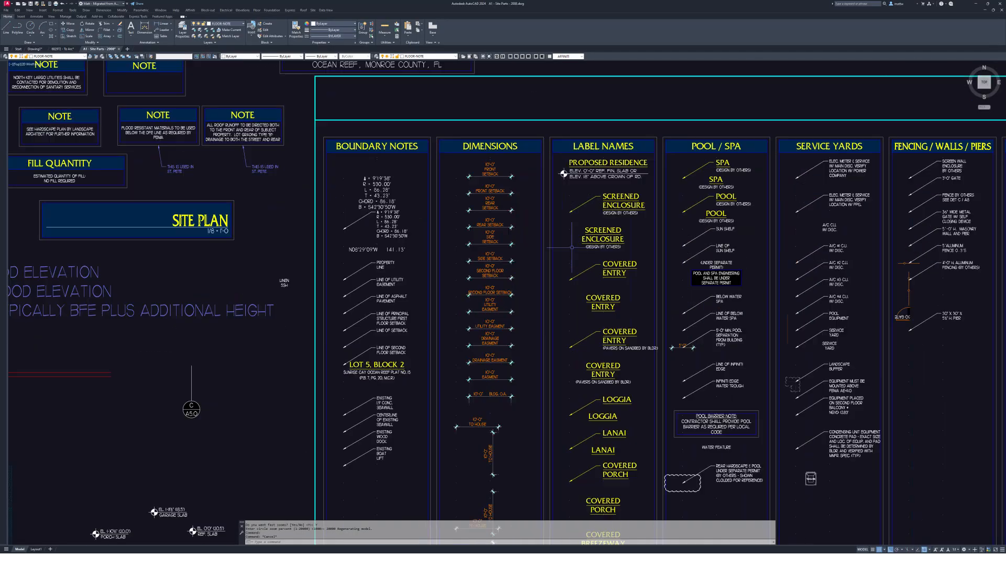
{"action": "middle_click_drag", "start_coordinate": [393, 184], "coordinate": [397, 159]}
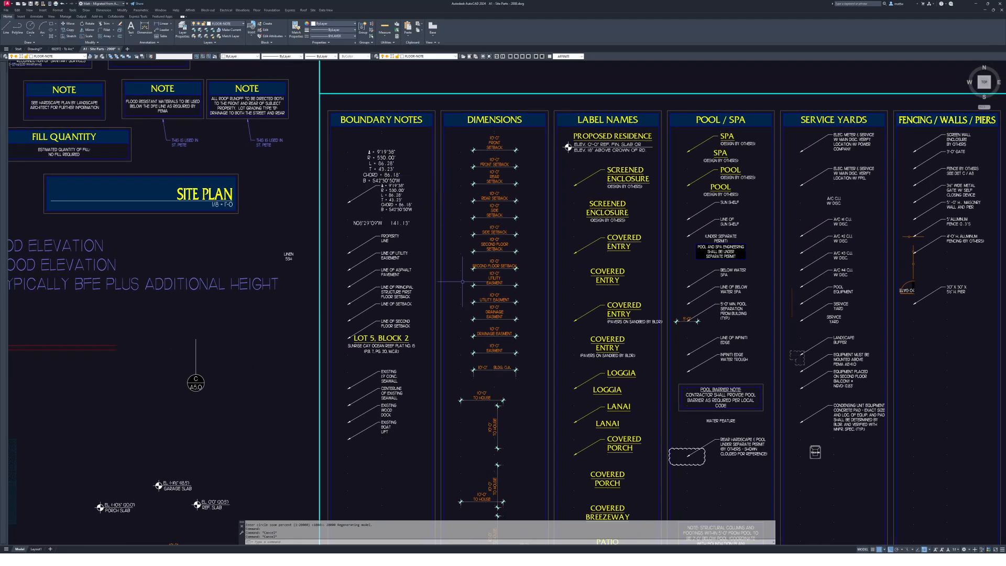
{"action": "scroll", "coordinate": [567, 147], "scroll_direction": "down", "scroll_amount": 10}
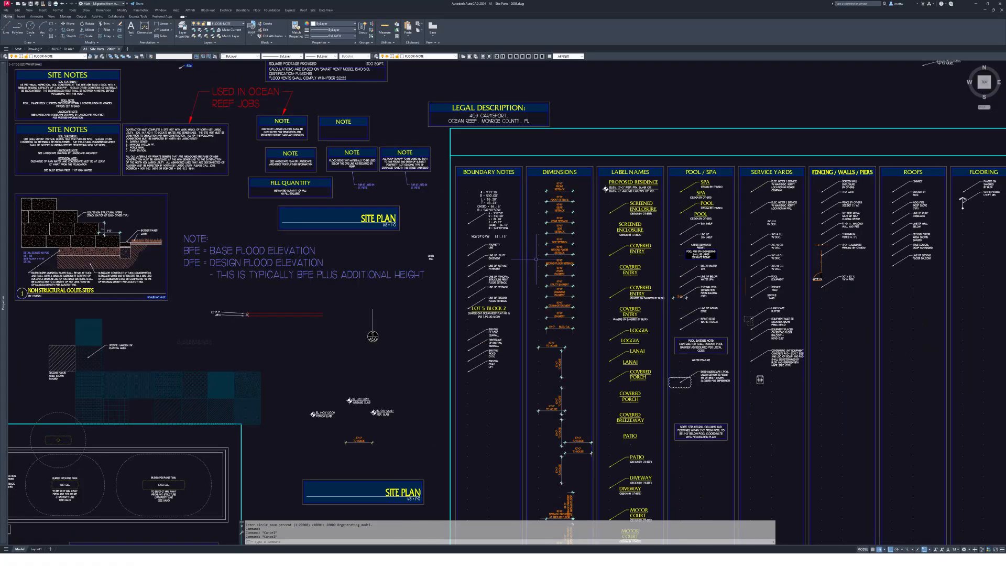
{"action": "scroll", "coordinate": [648, 326], "scroll_direction": "up", "scroll_amount": 5}
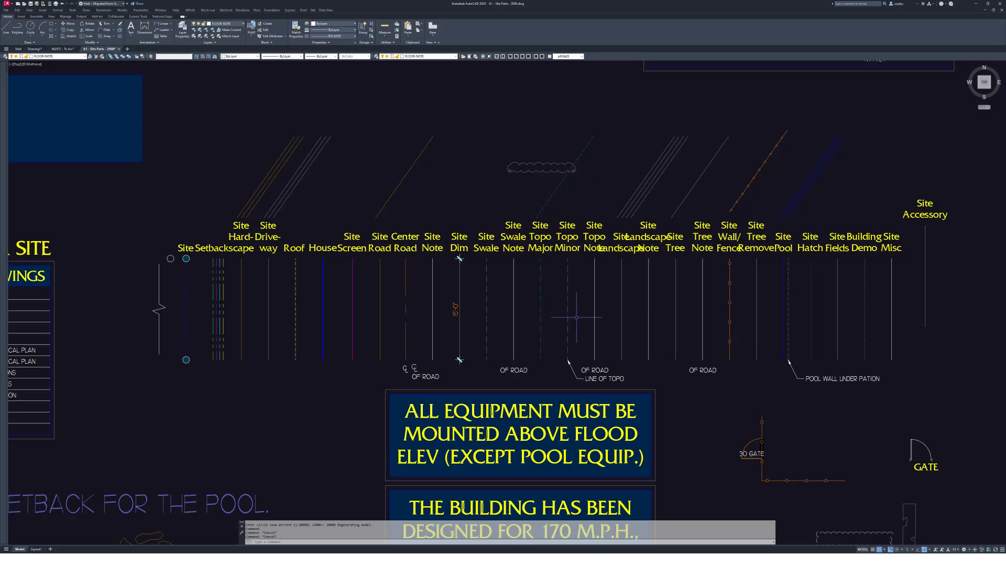
{"action": "middle_click_drag", "start_coordinate": [407, 271], "coordinate": [468, 269]}
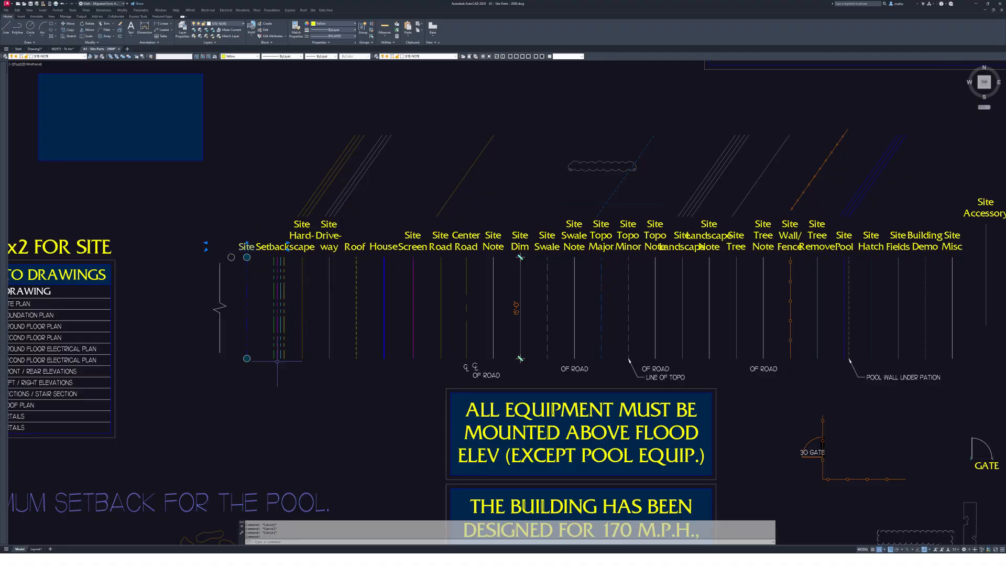
{"action": "left_click", "coordinate": [292, 384]}
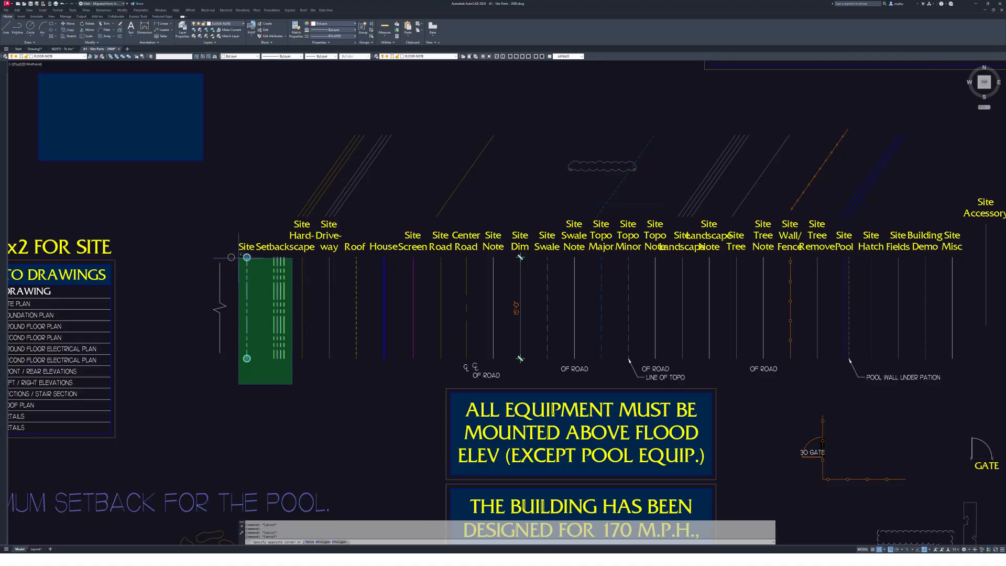
{"action": "left_click", "coordinate": [241, 254]}
{"action": "scroll", "coordinate": [265, 272], "scroll_direction": "up", "scroll_amount": 2}
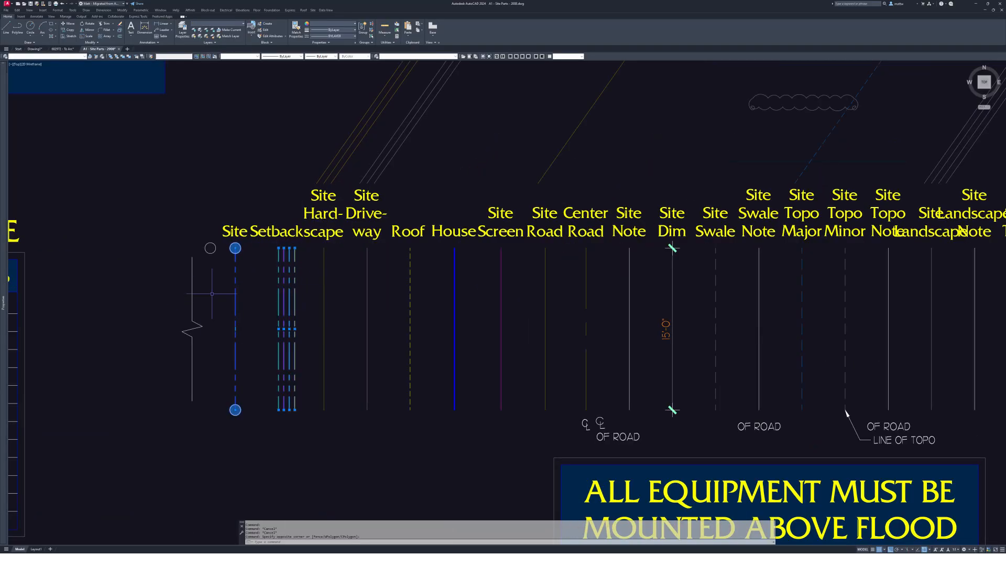
- Reselect the Site and Setback lines, copy them, and switch to the Lot 49 survey drawing
{"action": "key", "text": "Escape"}
{"action": "left_click", "coordinate": [222, 235]}
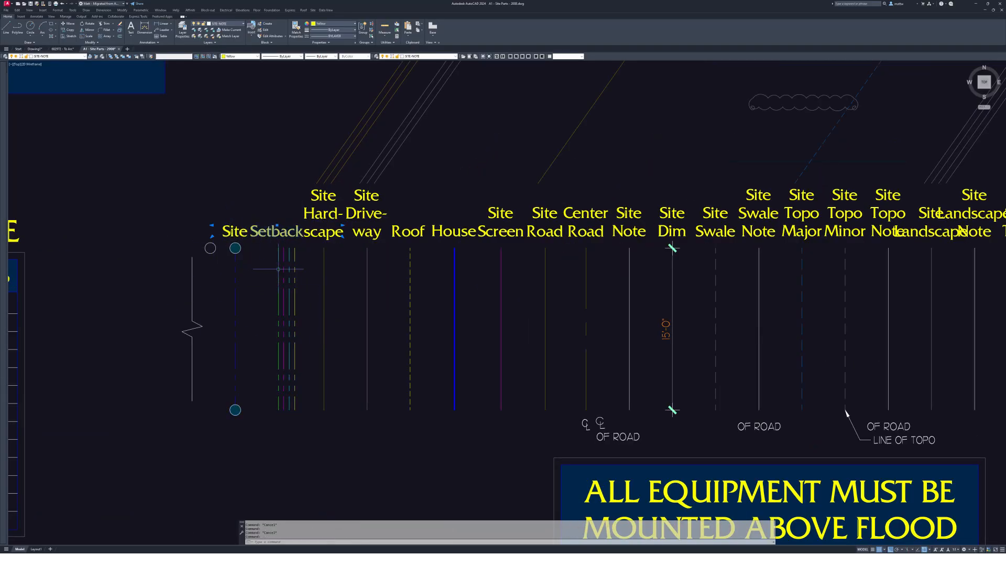
{"action": "left_click", "coordinate": [303, 436]}
{"action": "left_click", "coordinate": [226, 286]}
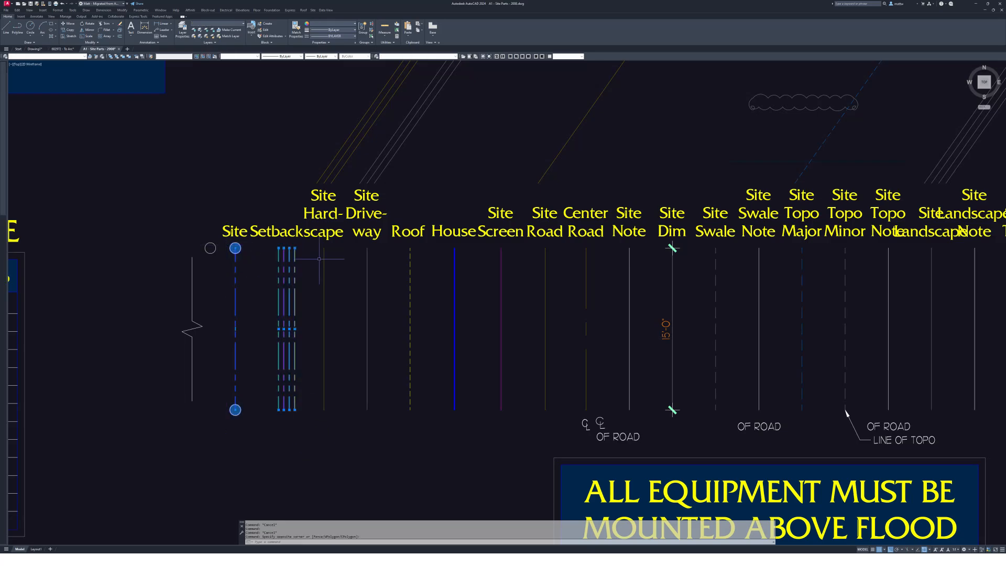
{"action": "key", "text": "ctrl+c"}
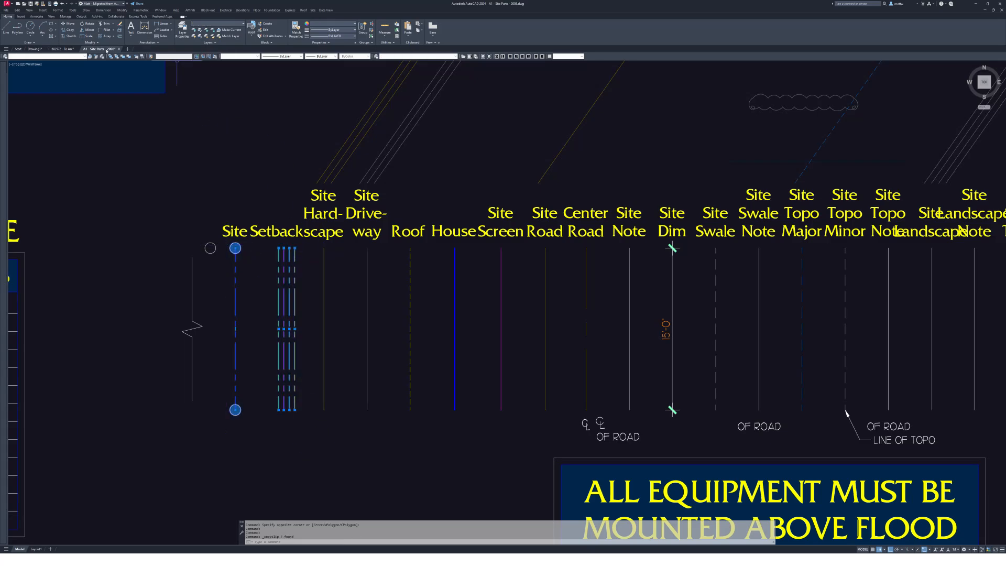
{"action": "left_click", "coordinate": [62, 49]}
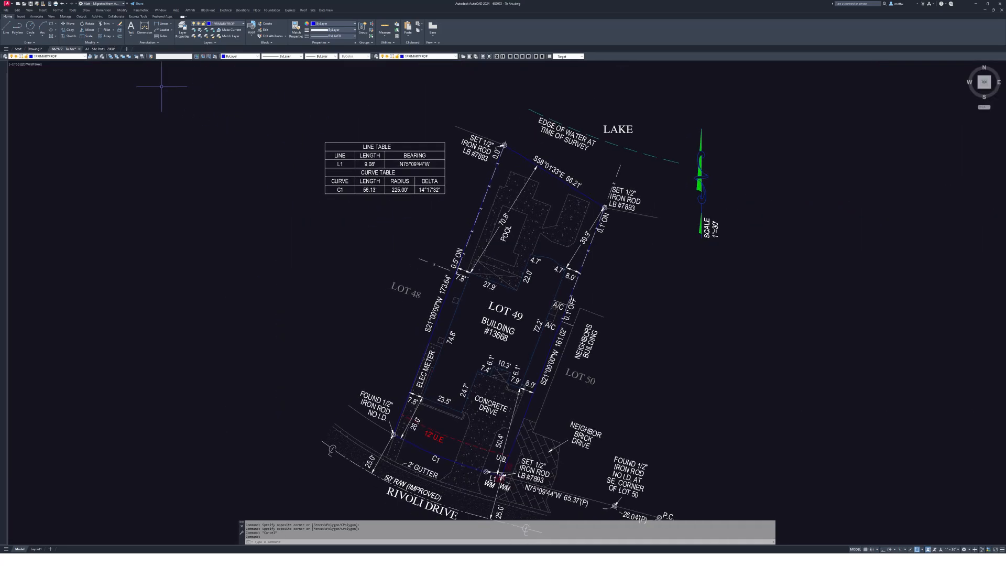
- In Drawing1, try pasting the copied Site and Setback lines
{"action": "left_click", "coordinate": [35, 49]}
{"action": "scroll", "coordinate": [454, 254], "scroll_direction": "down", "scroll_amount": 2}
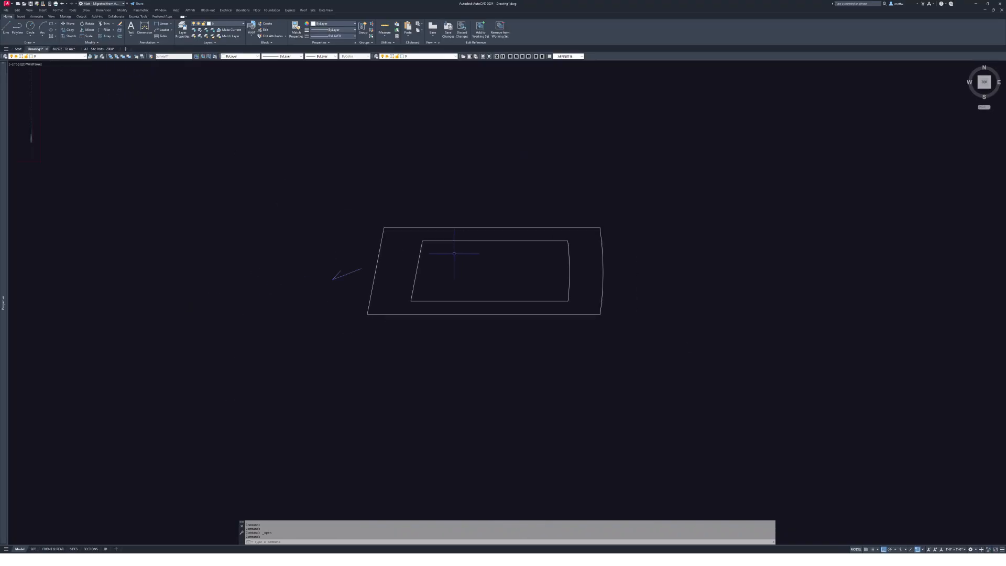
{"action": "middle_click_drag", "start_coordinate": [500, 249], "coordinate": [513, 285]}
{"action": "key", "text": "ctrl+v"}
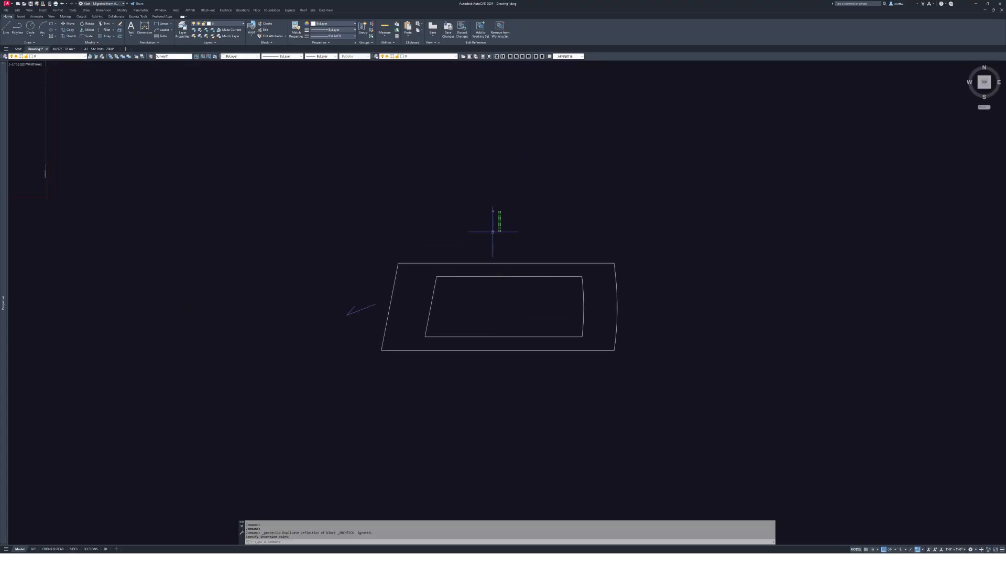
{"action": "scroll", "coordinate": [492, 231], "scroll_direction": "up", "scroll_amount": 7}
{"action": "key", "text": "Escape"}
{"action": "key", "text": "Escape"}
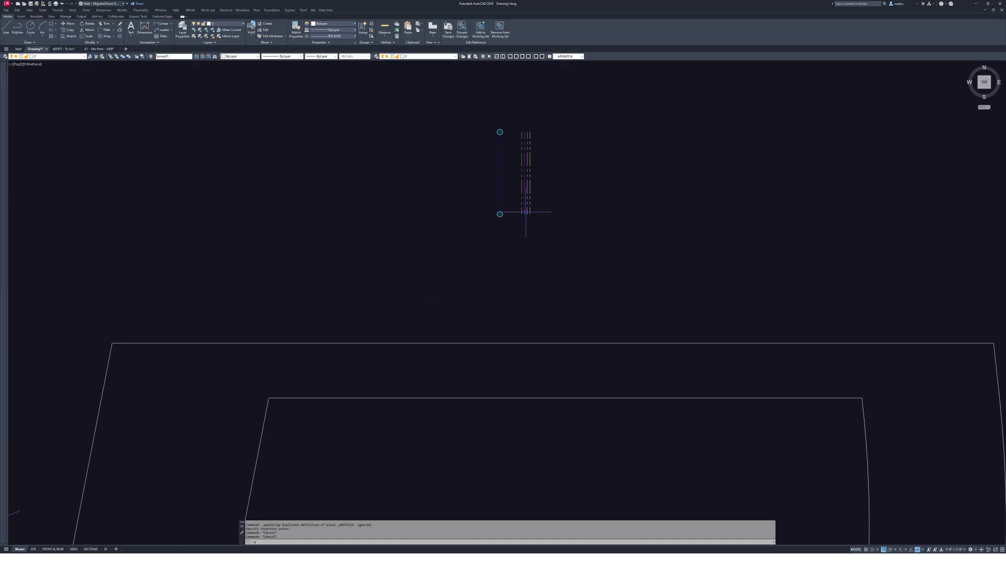
- Give the outer outline the dashed line's properties with MA, then undo the change
{"action": "type", "text": "ma"}
{"action": "key", "text": "Return"}
{"action": "middle_click_drag", "start_coordinate": [558, 265], "coordinate": [565, 217]}
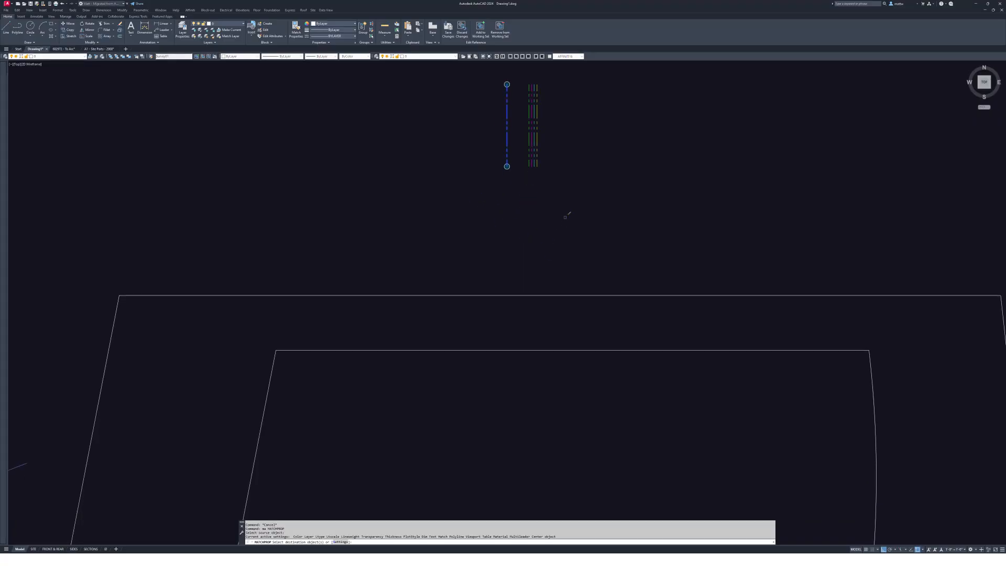
{"action": "left_click", "coordinate": [592, 267]}
{"action": "left_click", "coordinate": [530, 309]}
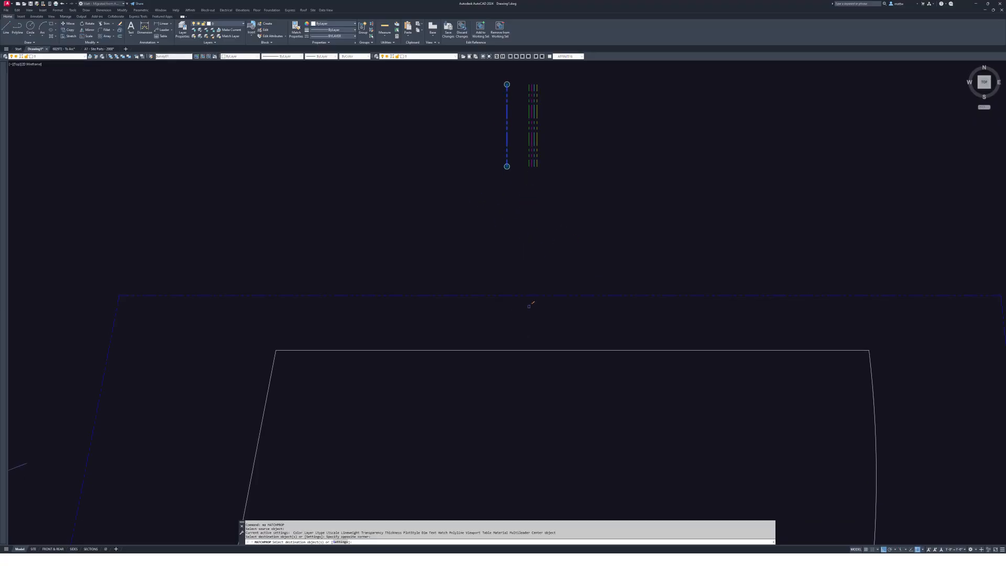
{"action": "scroll", "coordinate": [530, 304], "scroll_direction": "down", "scroll_amount": 4}
{"action": "key", "text": "Escape"}
{"action": "scroll", "coordinate": [526, 292], "scroll_direction": "up", "scroll_amount": 2}
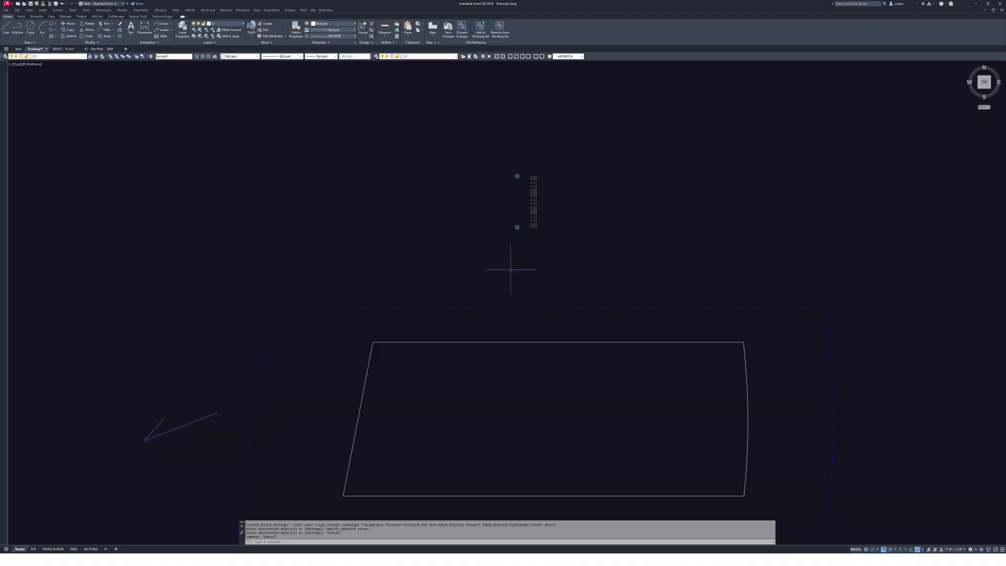
{"action": "type", "text": "u"}
{"action": "key", "text": "Return"}
- Select the outer outline, then the small circle marker at the Site line's end
{"action": "left_click", "coordinate": [530, 343]}
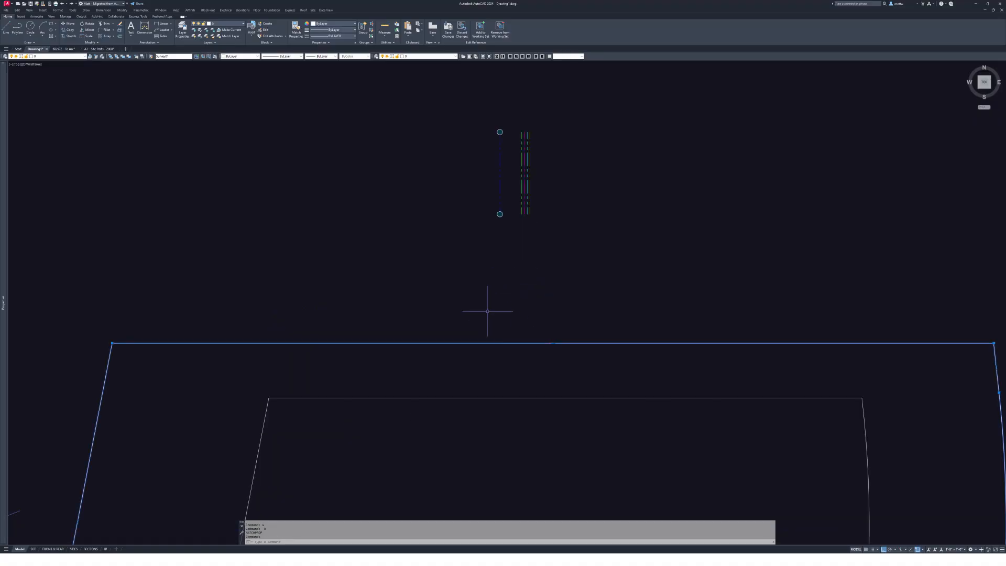
{"action": "middle_click_drag", "start_coordinate": [468, 266], "coordinate": [492, 227]}
{"action": "key", "text": "Escape"}
{"action": "scroll", "coordinate": [532, 169], "scroll_direction": "up", "scroll_amount": 4}
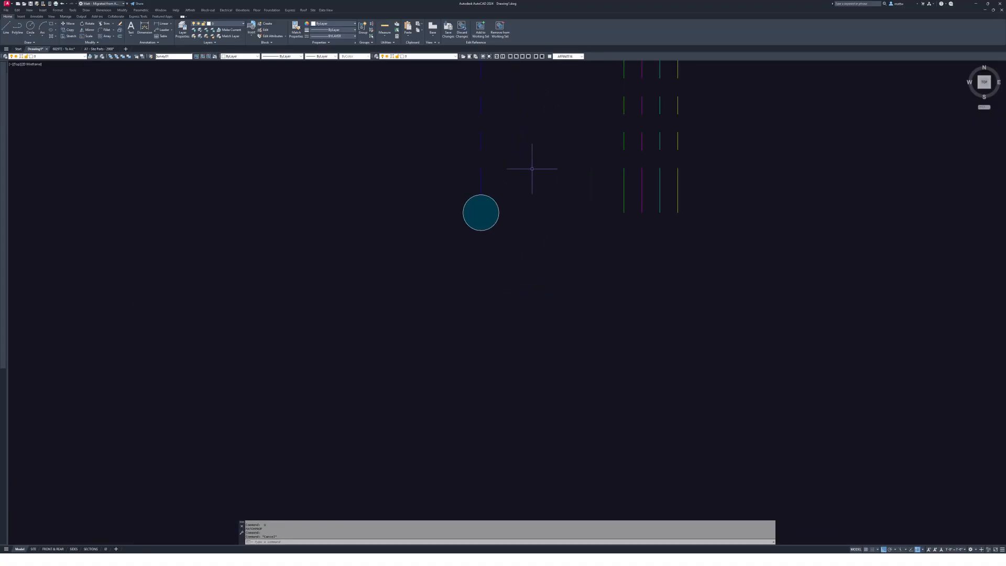
{"action": "left_click", "coordinate": [501, 201]}
{"action": "key", "text": "Escape"}
{"action": "scroll", "coordinate": [485, 224], "scroll_direction": "down", "scroll_amount": 3}
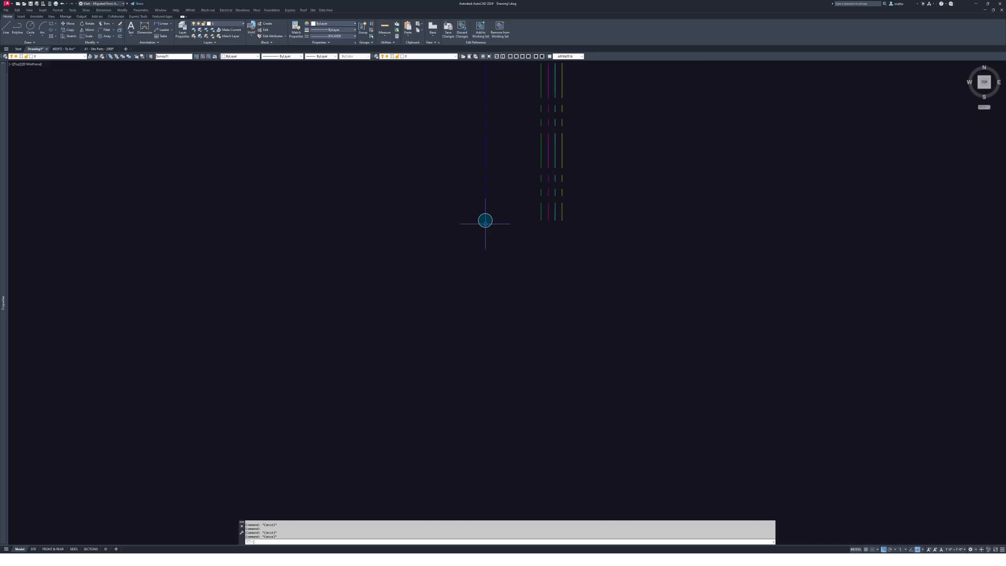
- Copy the small circle marker onto the outer outline's corners, including bottom-left and top-left
{"action": "left_click", "coordinate": [485, 220]}
{"action": "scroll", "coordinate": [733, 283], "scroll_direction": "down", "scroll_amount": 4}
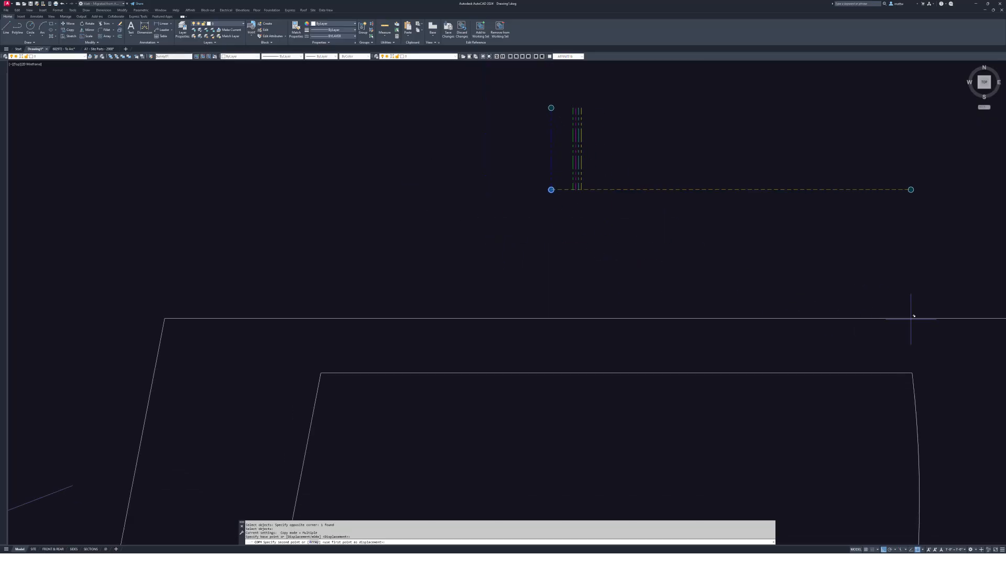
{"action": "left_click", "coordinate": [901, 304]}
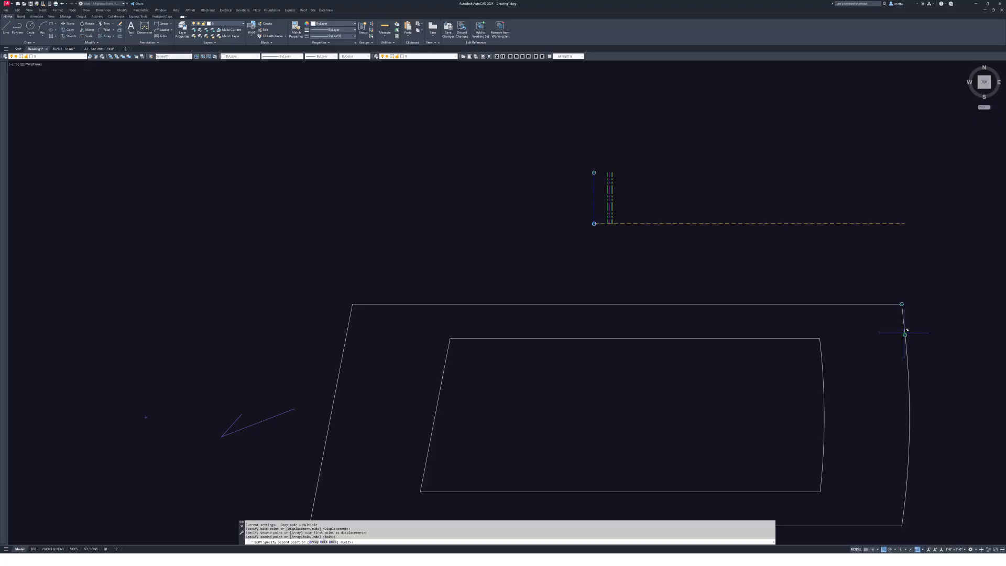
{"action": "middle_click_drag", "start_coordinate": [931, 399], "coordinate": [914, 314]}
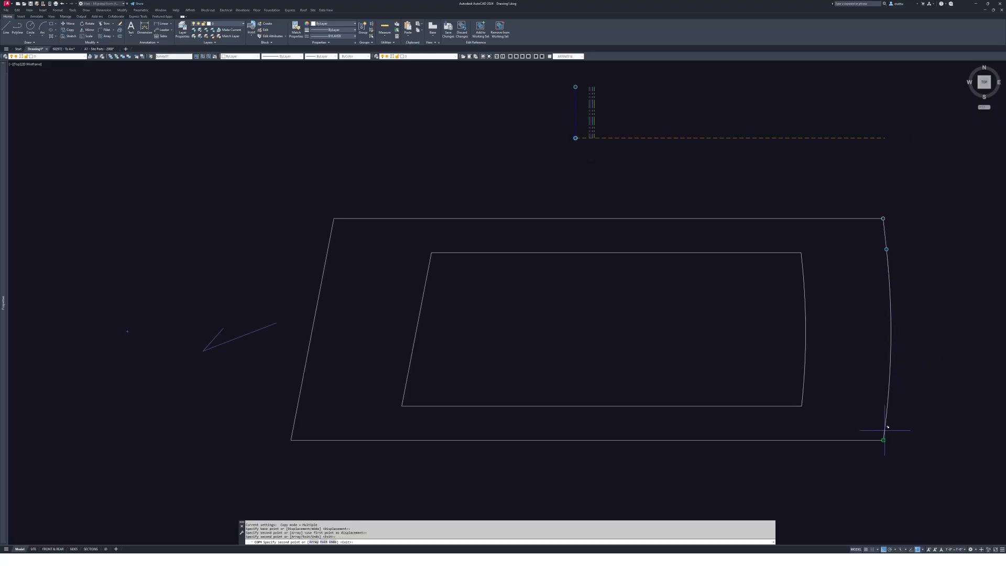
{"action": "left_click", "coordinate": [306, 440]}
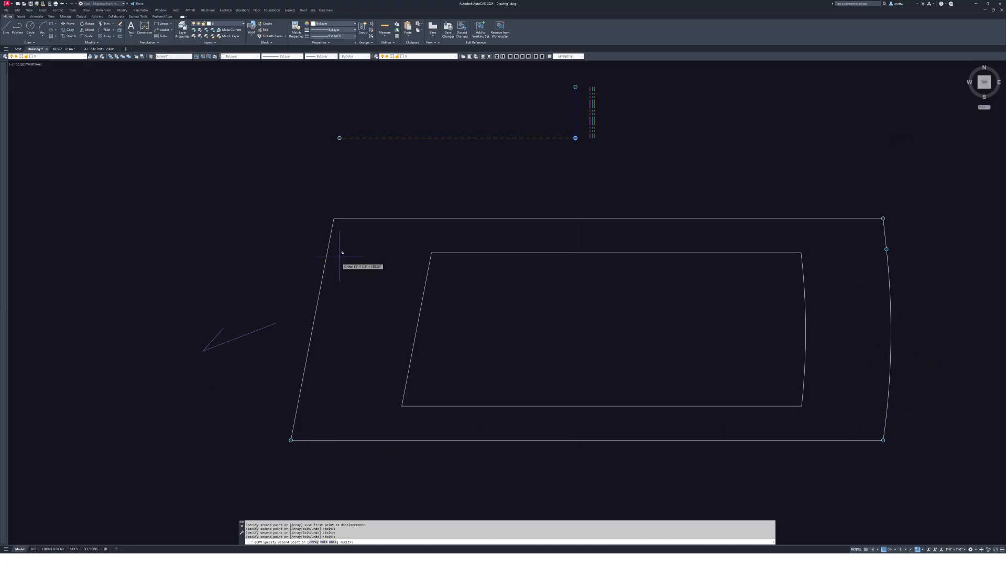
{"action": "left_click", "coordinate": [348, 219]}
{"action": "key", "text": "Escape"}
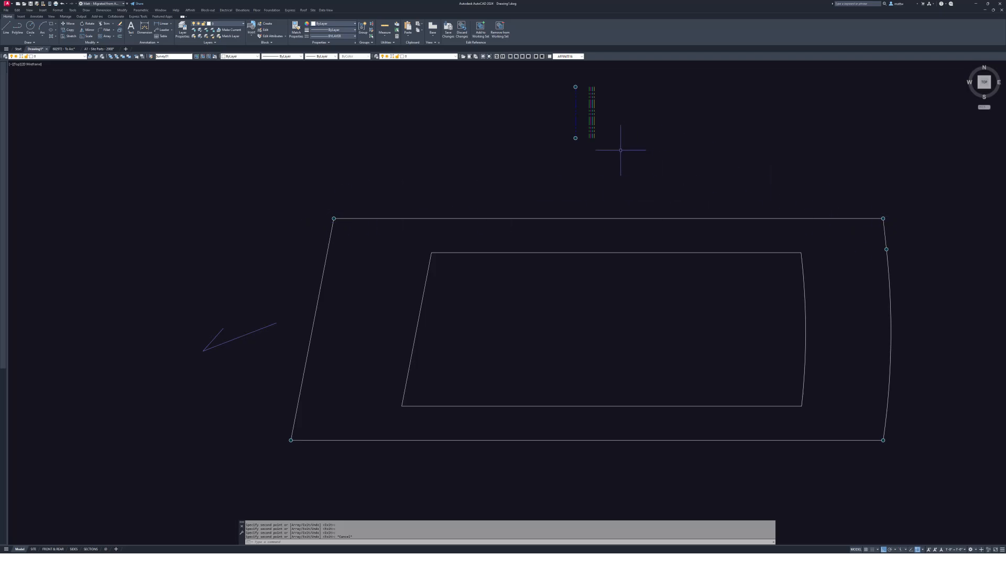
{"action": "key", "text": "alt+Tab"}
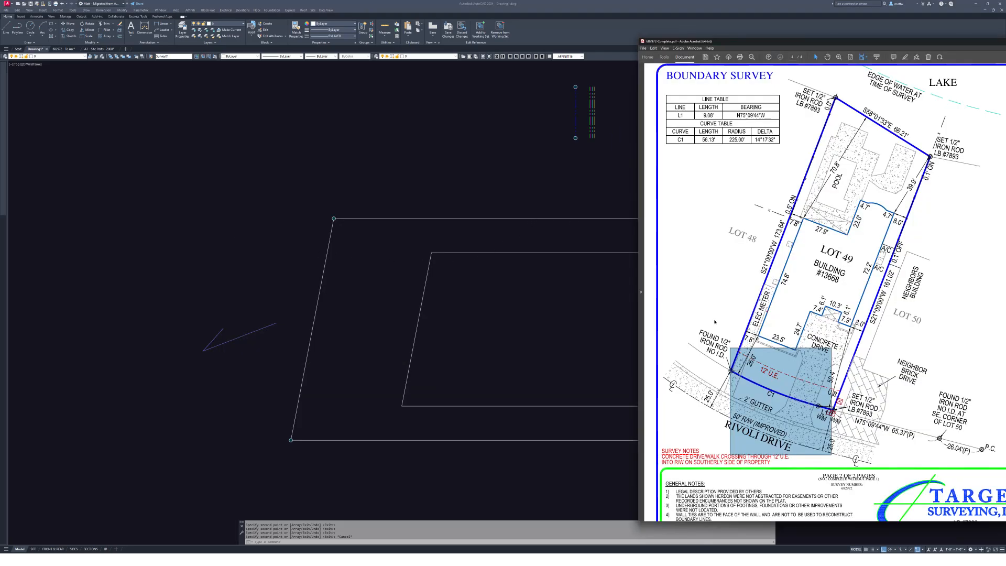
- Zoom out in Acrobat to view the whole Lot 49 survey sheet and its notes
{"action": "scroll", "coordinate": [714, 321], "scroll_direction": "down", "scroll_amount": 1}
{"action": "scroll", "coordinate": [734, 370], "scroll_direction": "up", "scroll_amount": 6, "text": "ctrl"}
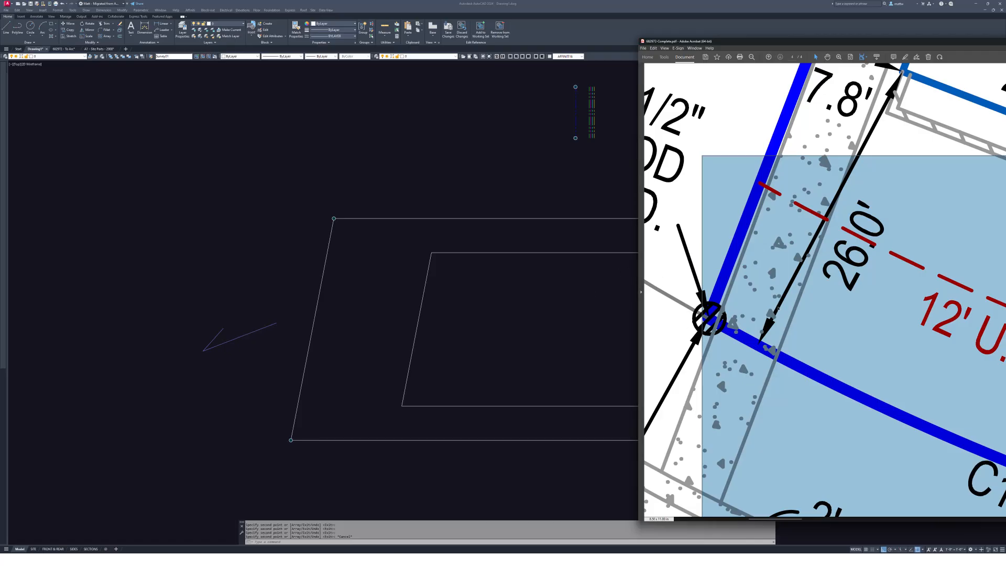
{"action": "scroll", "coordinate": [747, 277], "scroll_direction": "down", "scroll_amount": 6, "text": "ctrl"}
{"action": "scroll", "coordinate": [844, 346], "scroll_direction": "up", "scroll_amount": 3, "text": "ctrl"}
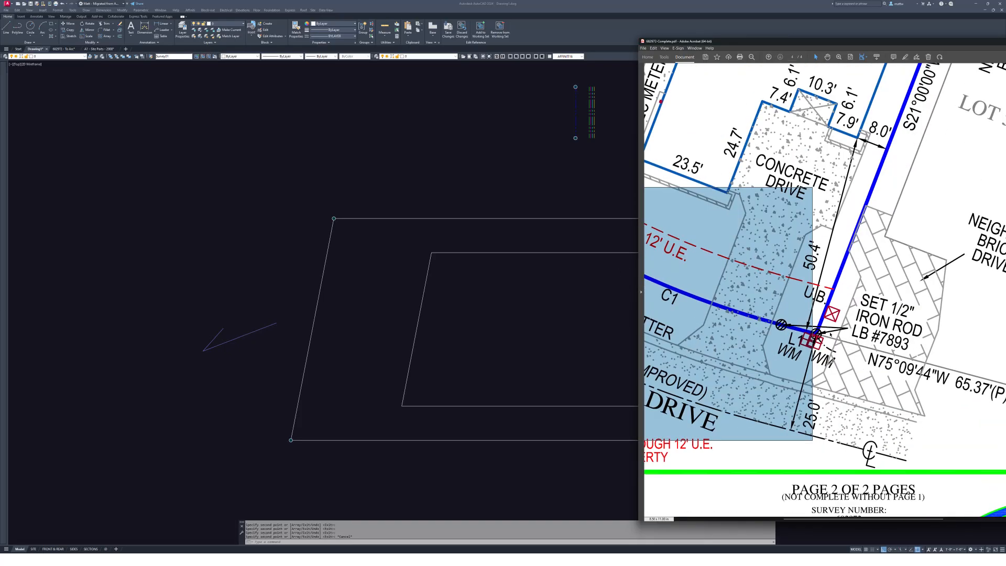
{"action": "scroll", "coordinate": [830, 335], "scroll_direction": "down", "scroll_amount": 4, "text": "ctrl"}
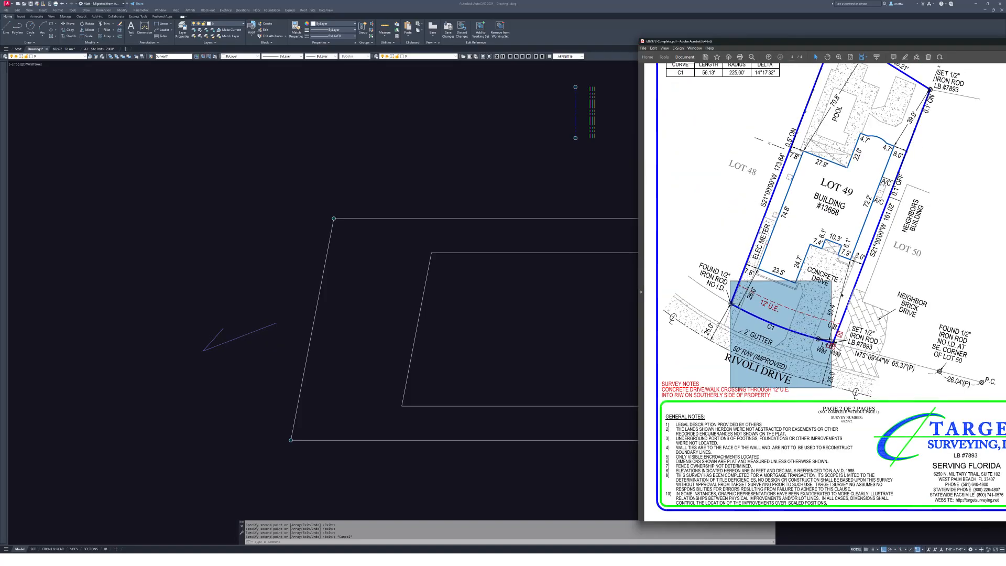
- Return to the AutoCAD drawing and pan down to the coloured dashed lines
{"action": "left_click", "coordinate": [533, 211]}
{"action": "middle_click_drag", "start_coordinate": [714, 230], "coordinate": [638, 228]}
{"action": "mouse_move", "coordinate": [728, 262]}
{"action": "middle_mouse_down"}
{"action": "mouse_move", "coordinate": [712, 274]}
{"action": "mouse_move", "coordinate": [725, 279]}
{"action": "middle_mouse_up"}
{"action": "key", "text": "Escape"}
{"action": "key", "text": "Escape"}
{"action": "scroll", "coordinate": [514, 133], "scroll_direction": "up", "scroll_amount": 5}
{"action": "middle_click_drag", "start_coordinate": [514, 164], "coordinate": [522, 291]}
- Crossing-select the four coloured setback lines and set their linetype to HIDDEN
{"action": "left_click", "coordinate": [489, 224]}
{"action": "key", "text": "Escape"}
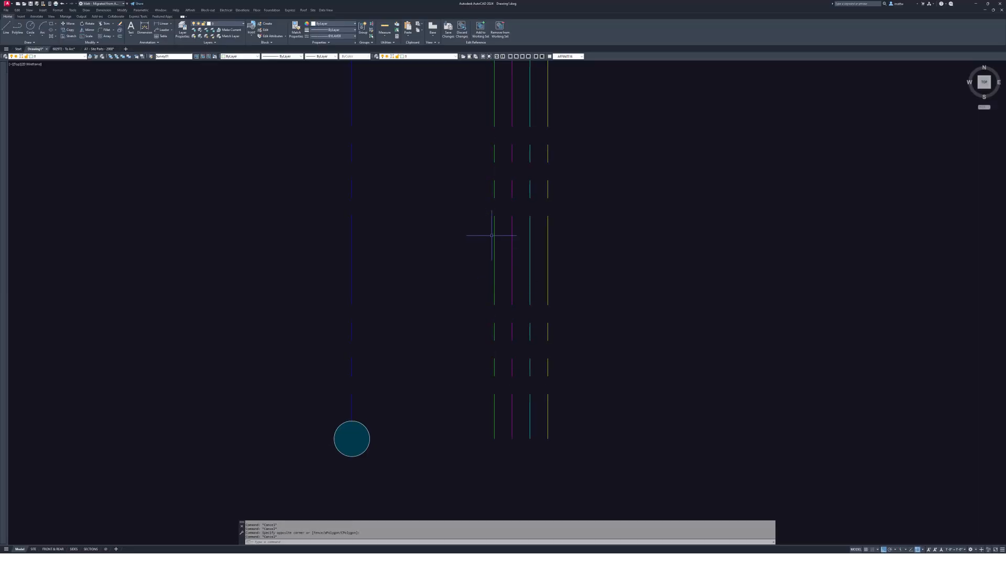
{"action": "left_click", "coordinate": [623, 315]}
{"action": "left_click", "coordinate": [461, 213]}
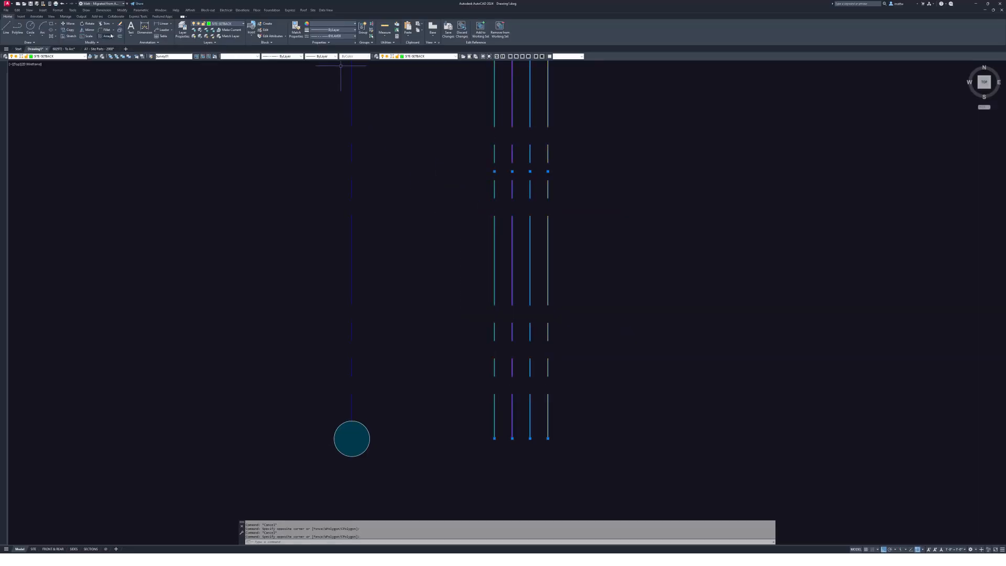
{"action": "left_click", "coordinate": [288, 56]}
{"action": "left_click", "coordinate": [287, 83]}
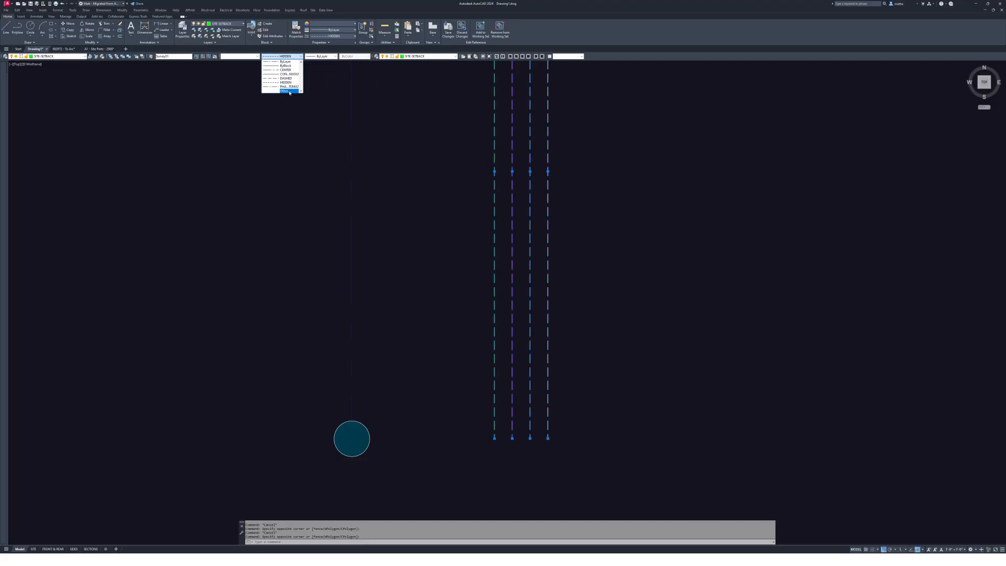
{"action": "key", "text": "Escape"}
{"action": "key", "text": "Escape"}
- Select the cyan and yellow lines to verify their dashed linetype properties
{"action": "scroll", "coordinate": [572, 180], "scroll_direction": "down", "scroll_amount": 4}
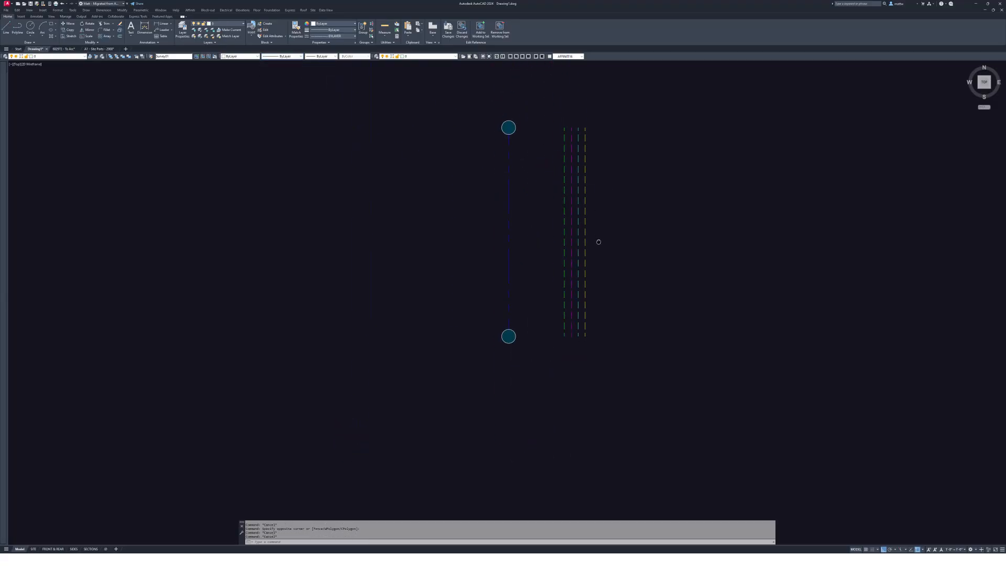
{"action": "scroll", "coordinate": [598, 234], "scroll_direction": "up", "scroll_amount": 2}
{"action": "middle_click_drag", "start_coordinate": [597, 234], "coordinate": [599, 255]}
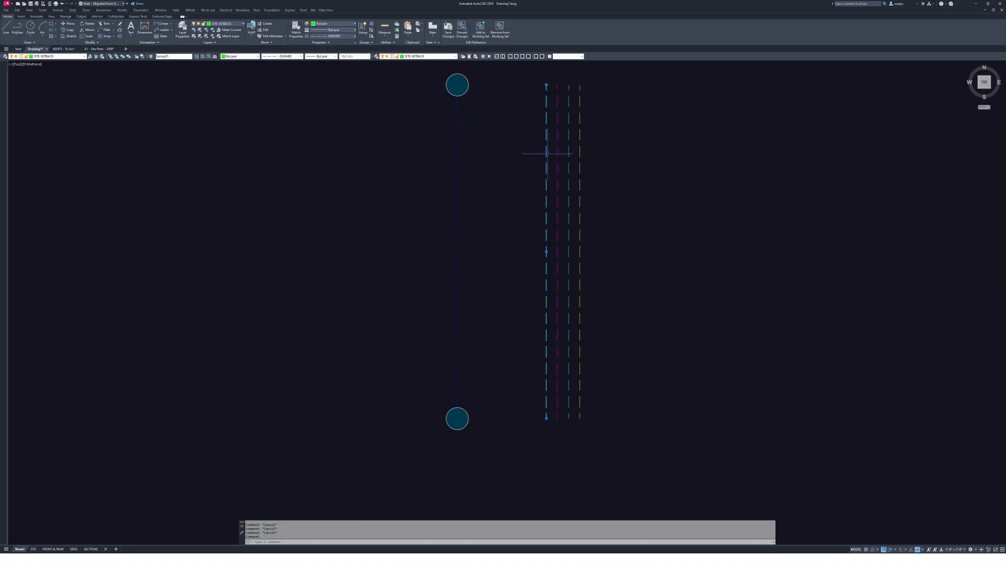
{"action": "middle_click_drag", "start_coordinate": [550, 153], "coordinate": [627, 200]}
{"action": "key", "text": "Escape"}
{"action": "scroll", "coordinate": [602, 160], "scroll_direction": "up", "scroll_amount": 2}
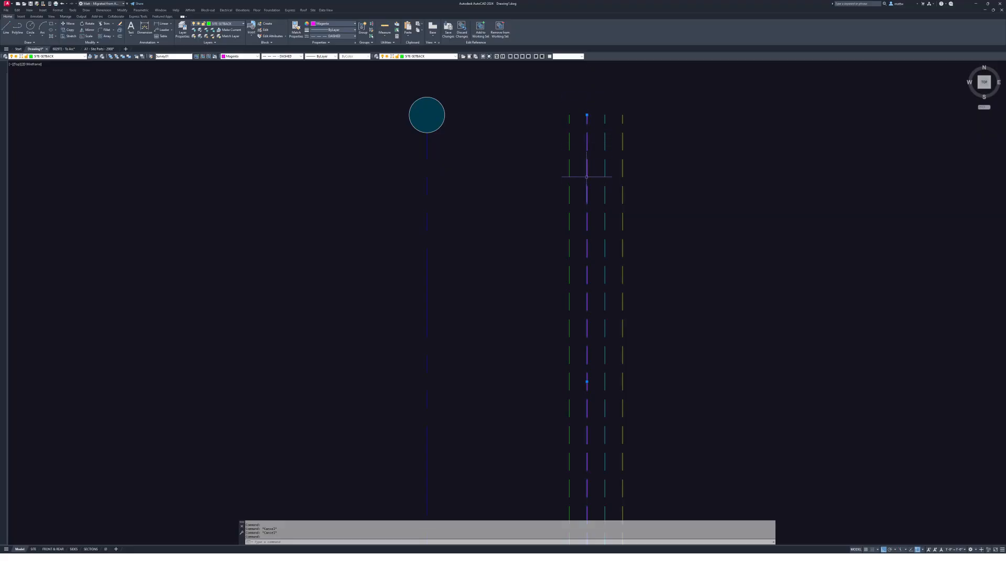
{"action": "mouse_move", "coordinate": [588, 175]}
{"action": "middle_mouse_down"}
{"action": "mouse_move", "coordinate": [576, 174]}
{"action": "mouse_move", "coordinate": [598, 155]}
{"action": "middle_mouse_up"}
{"action": "key", "text": "Escape"}
{"action": "left_click", "coordinate": [591, 162]}
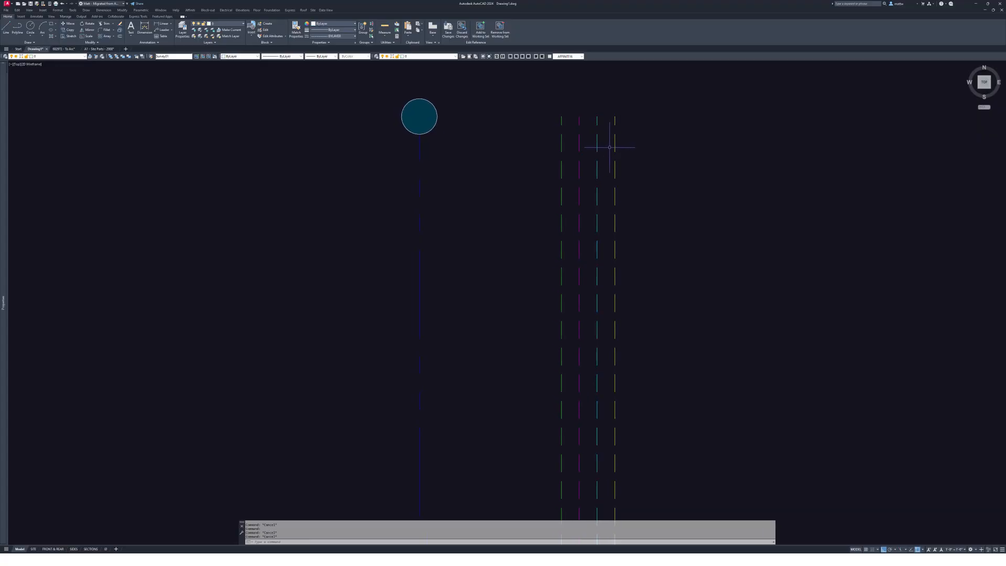
{"action": "left_click", "coordinate": [614, 146]}
- Match the inner lot outline to the green dashed setback line with MA
{"action": "scroll", "coordinate": [642, 262], "scroll_direction": "down", "scroll_amount": 5}
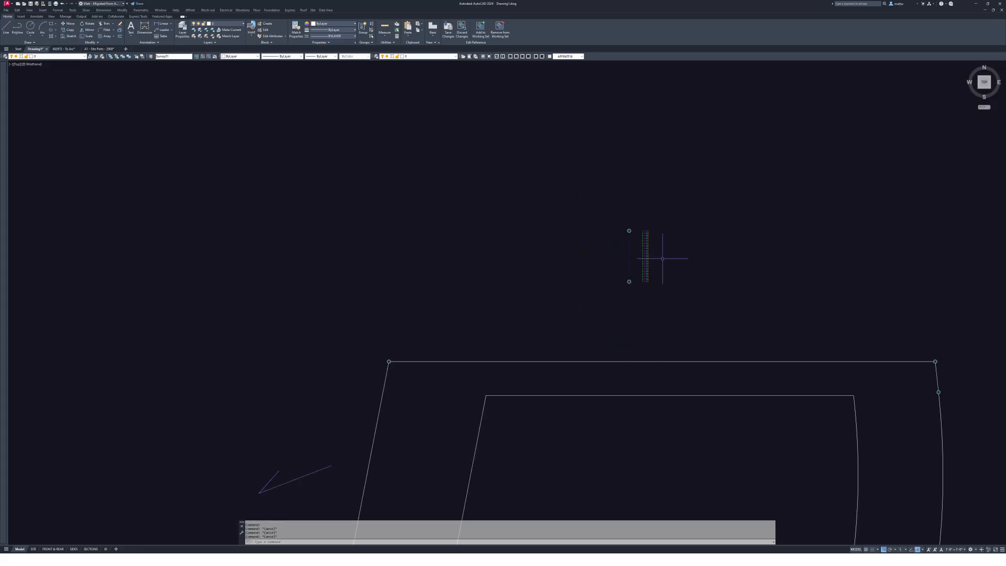
{"action": "type", "text": "ma"}
{"action": "key", "text": "Return"}
{"action": "scroll", "coordinate": [652, 262], "scroll_direction": "up", "scroll_amount": 2}
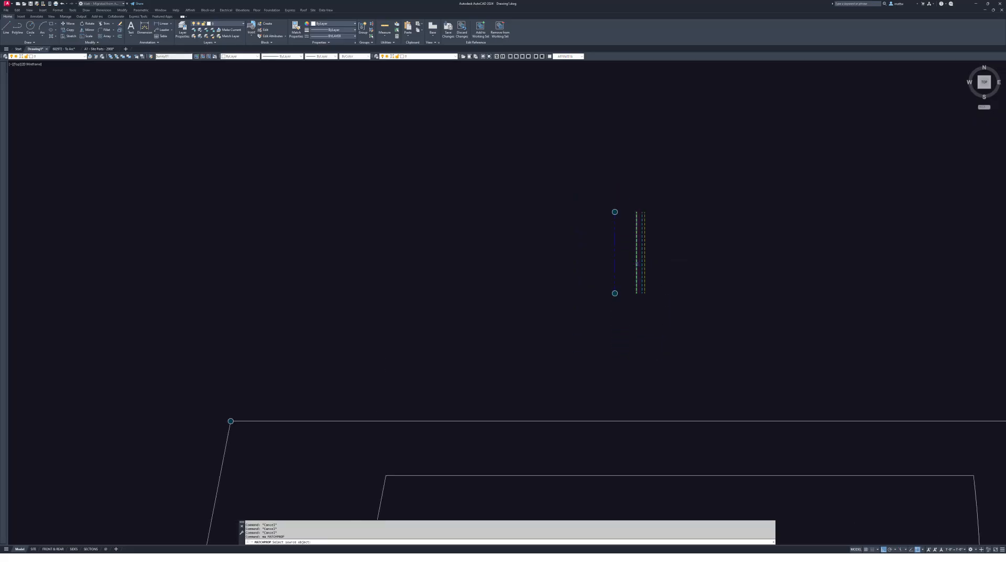
{"action": "left_click", "coordinate": [637, 264]}
{"action": "scroll", "coordinate": [640, 325], "scroll_direction": "up", "scroll_amount": 1}
{"action": "middle_click_drag", "start_coordinate": [640, 325], "coordinate": [658, 172]}
{"action": "scroll", "coordinate": [651, 371], "scroll_direction": "down", "scroll_amount": 5}
{"action": "middle_click_drag", "start_coordinate": [683, 399], "coordinate": [666, 275]}
{"action": "left_click", "coordinate": [665, 261]}
{"action": "left_click", "coordinate": [614, 229]}
{"action": "key", "text": "Escape"}
- Erase the pasted sample lines above the lot with E
{"action": "type", "text": "e"}
{"action": "key", "text": "Return"}
{"action": "left_click", "coordinate": [642, 155]}
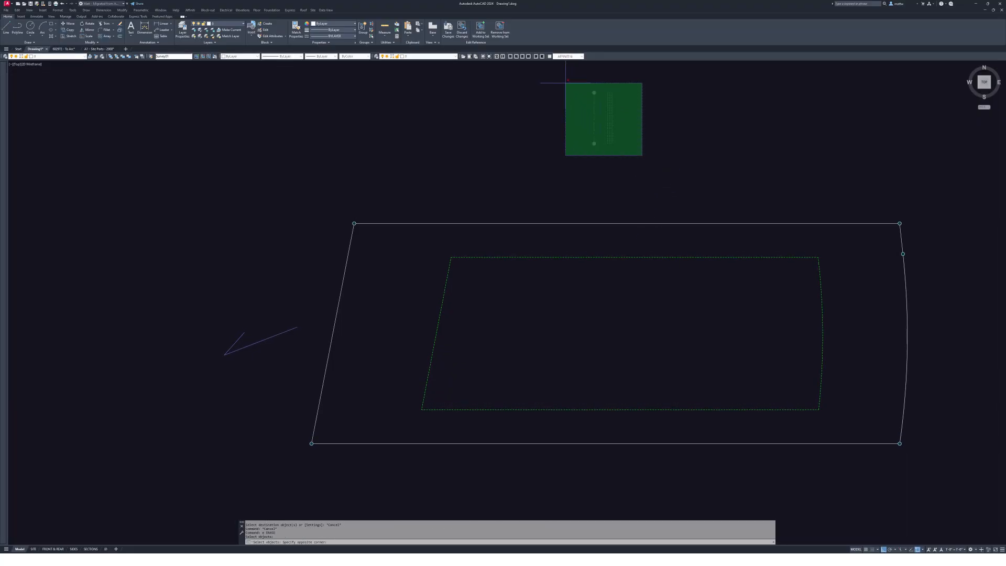
{"action": "left_click", "coordinate": [566, 83]}
{"action": "key", "text": "Return"}
{"action": "middle_click_drag", "start_coordinate": [580, 171], "coordinate": [583, 171]}
{"action": "key", "text": "Escape"}
{"action": "key", "text": "Escape"}
{"action": "middle_click_drag", "start_coordinate": [514, 103], "coordinate": [520, 105]}
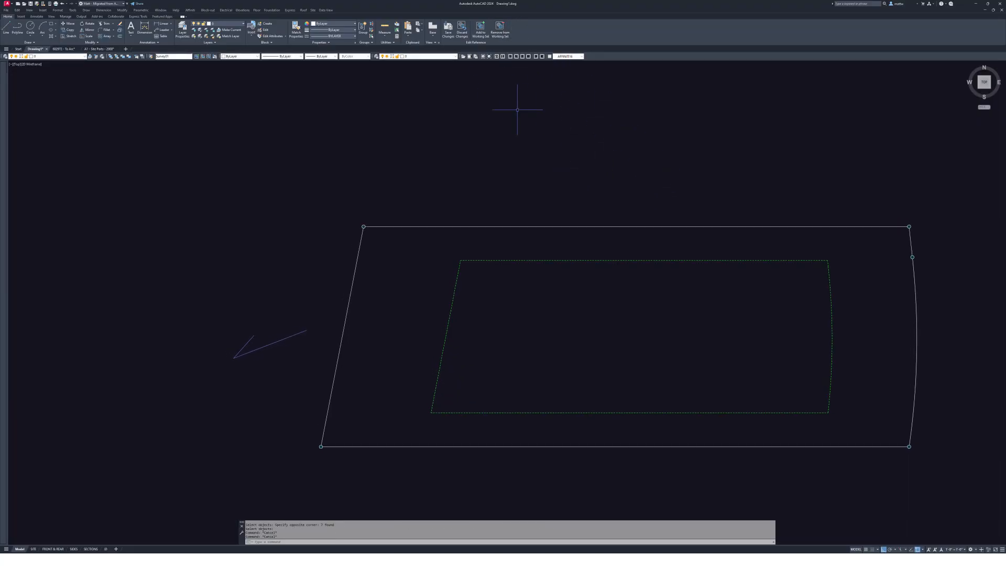
- Save the reference edits back into the Survey01 block
{"action": "type", "text": "s"}
{"action": "key", "text": "Return"}
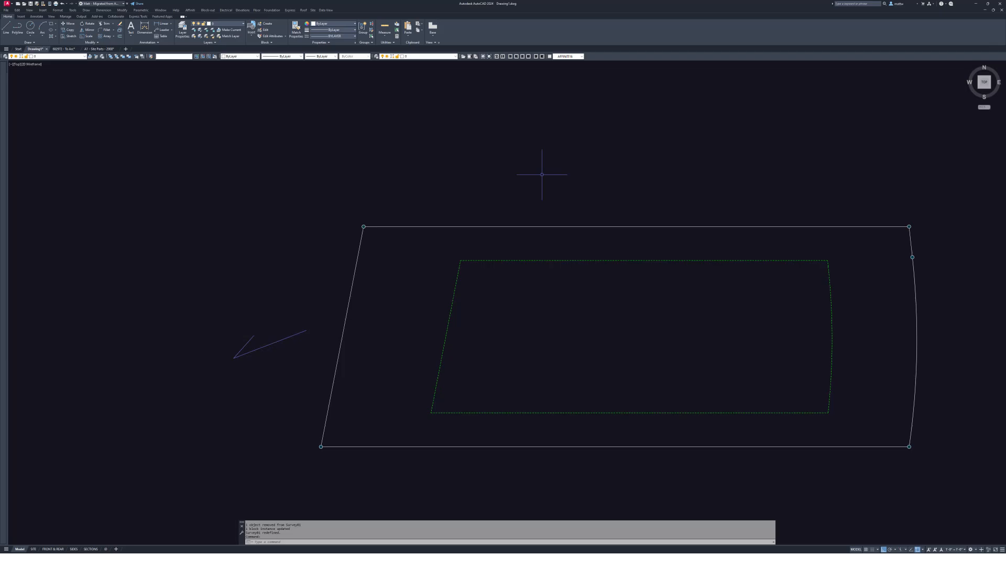
{"action": "scroll", "coordinate": [540, 176], "scroll_direction": "down", "scroll_amount": 10}
{"action": "scroll", "coordinate": [550, 182], "scroll_direction": "up", "scroll_amount": 6}
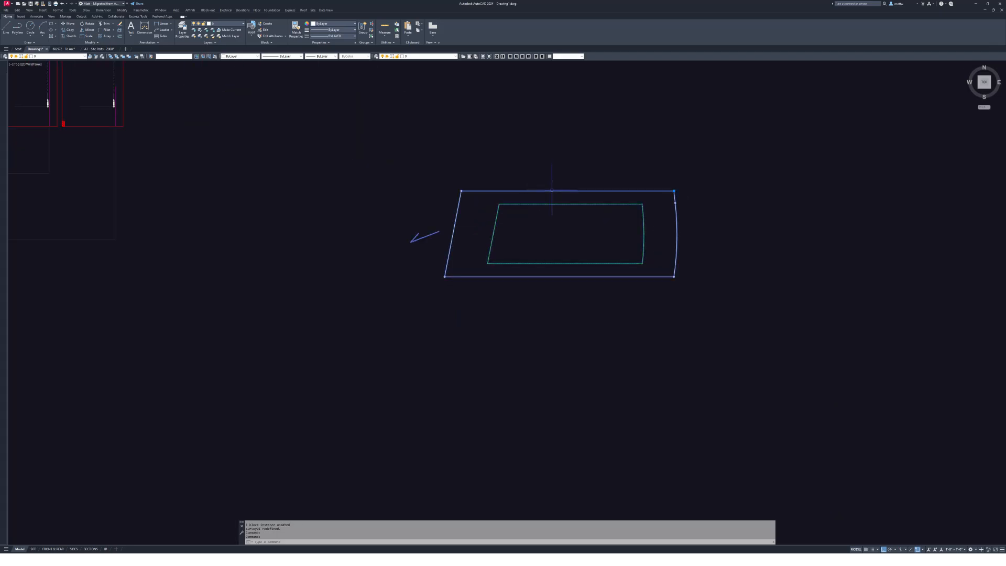
{"action": "key", "text": "Escape"}
{"action": "scroll", "coordinate": [578, 228], "scroll_direction": "down", "scroll_amount": 2}
{"action": "key", "text": "Escape"}
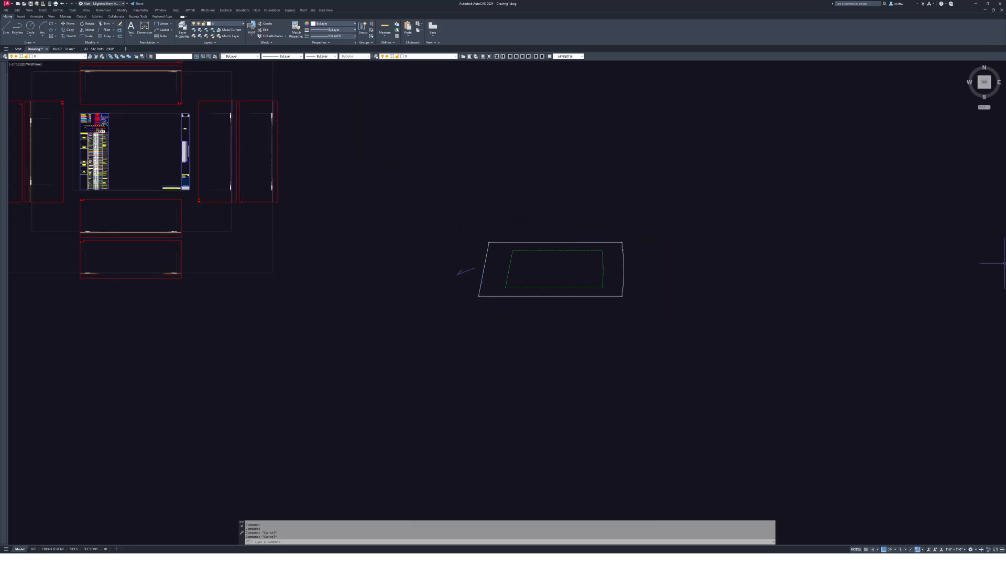
- Crossing-select the setback sample lines and circles in Site Parts, then return to Drawing1
{"action": "left_click", "coordinate": [97, 49]}
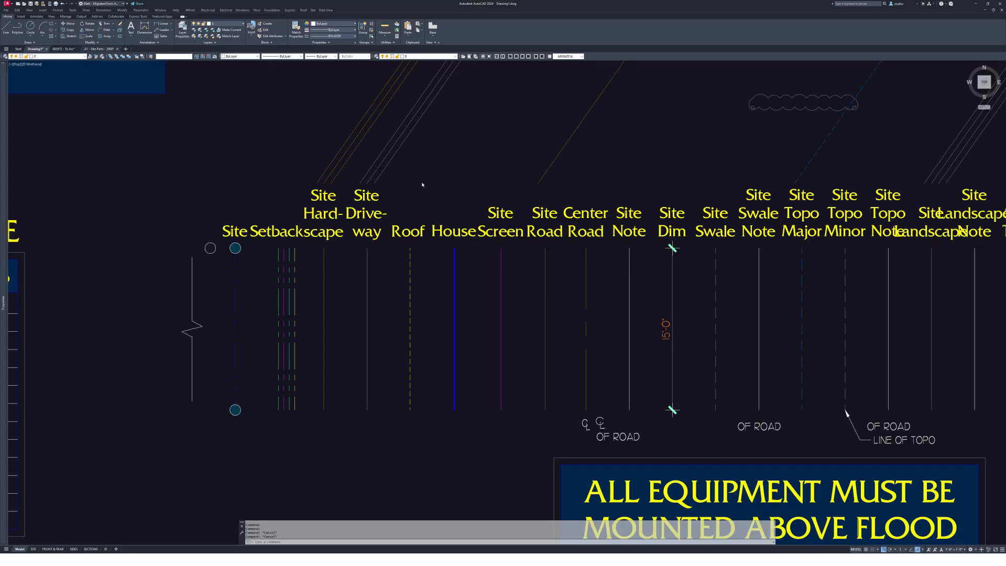
{"action": "left_click", "coordinate": [332, 421]}
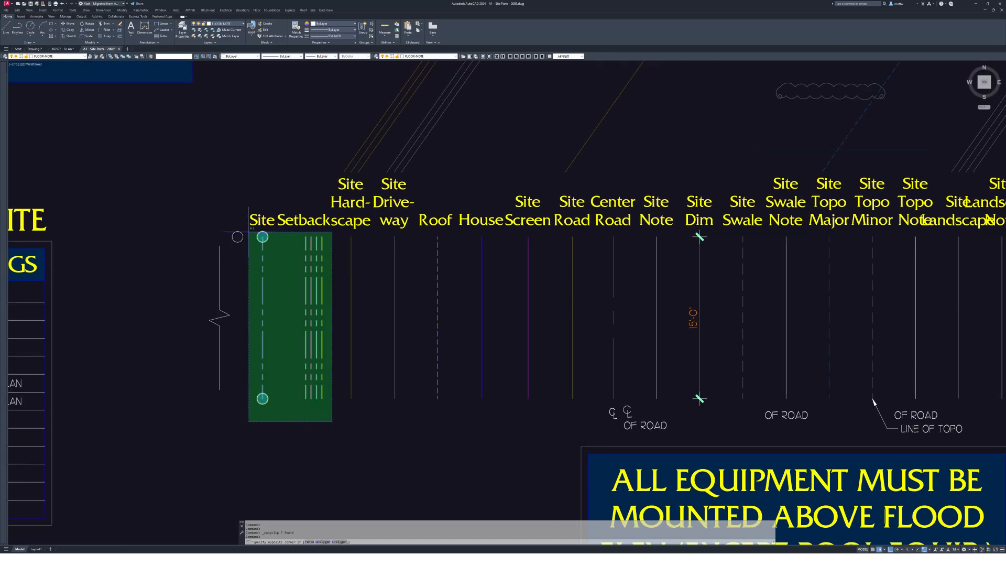
{"action": "left_click", "coordinate": [246, 226]}
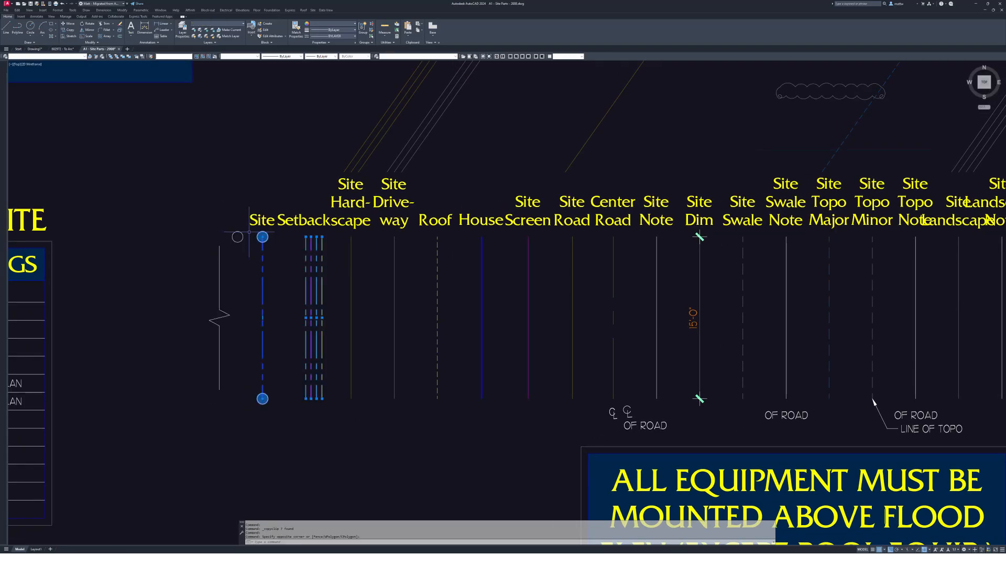
{"action": "left_click", "coordinate": [35, 48]}
{"action": "scroll", "coordinate": [558, 239], "scroll_direction": "up", "scroll_amount": 5}
- Paste the copied setback samples above the lot
{"action": "middle_click_drag", "start_coordinate": [558, 239], "coordinate": [588, 274]}
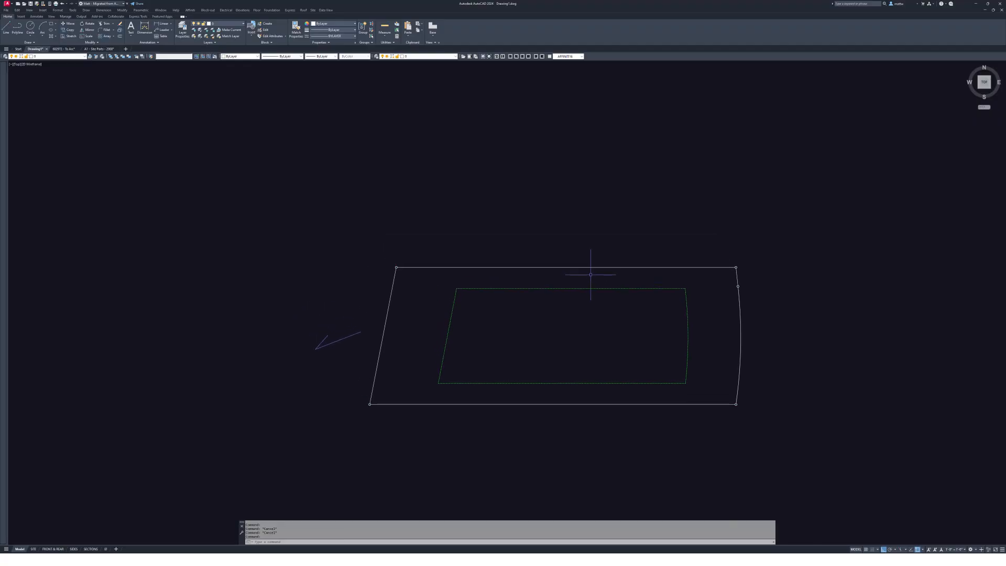
{"action": "key", "text": "ctrl+v"}
{"action": "middle_click_drag", "start_coordinate": [587, 210], "coordinate": [595, 226]}
{"action": "scroll", "coordinate": [571, 186], "scroll_direction": "up", "scroll_amount": 2}
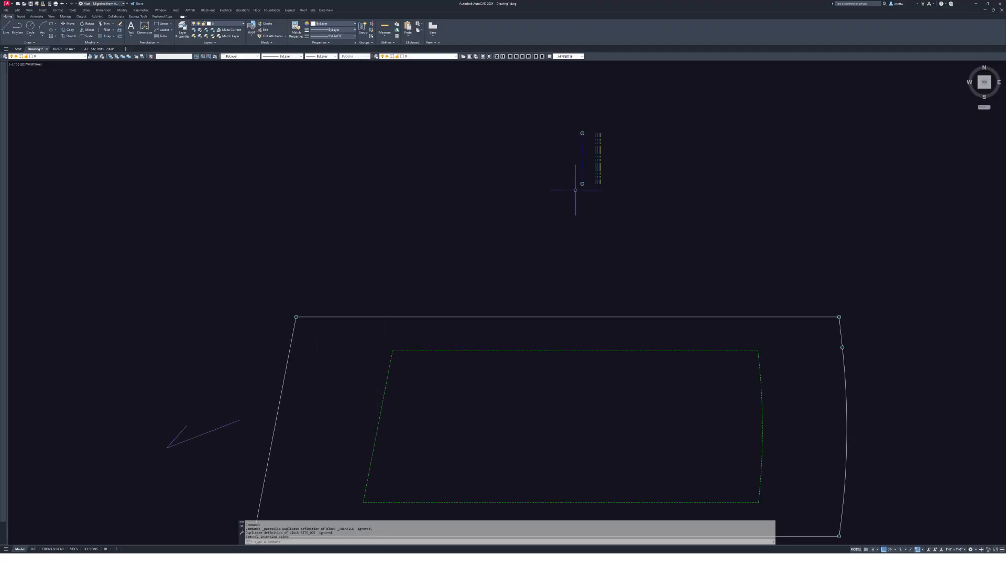
{"action": "key", "text": "Escape"}
{"action": "key", "text": "Escape"}
- Match the outer lot boundary to the purple dash-dot line's style with MA
{"action": "type", "text": "ma"}
{"action": "key", "text": "Return"}
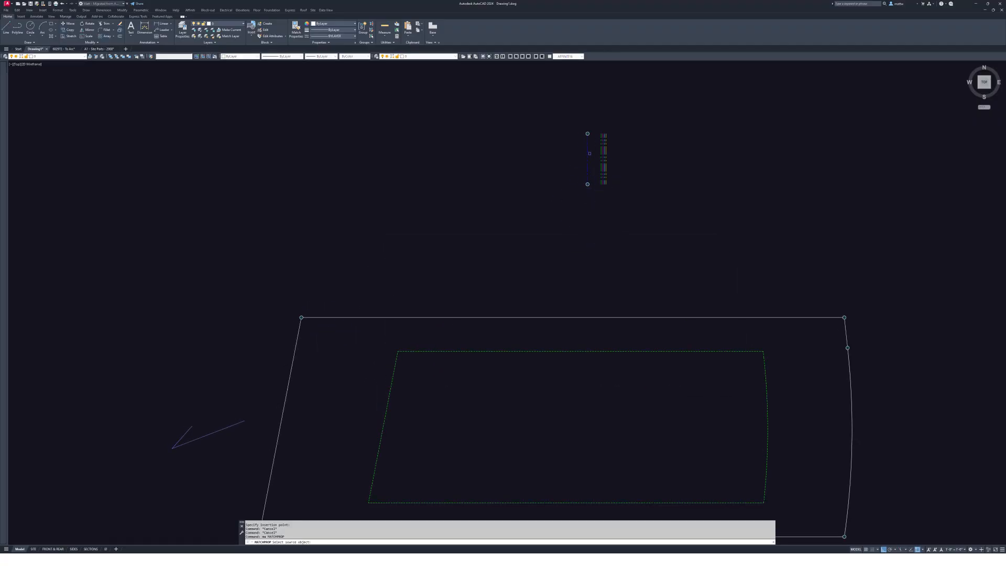
{"action": "left_click", "coordinate": [299, 318]}
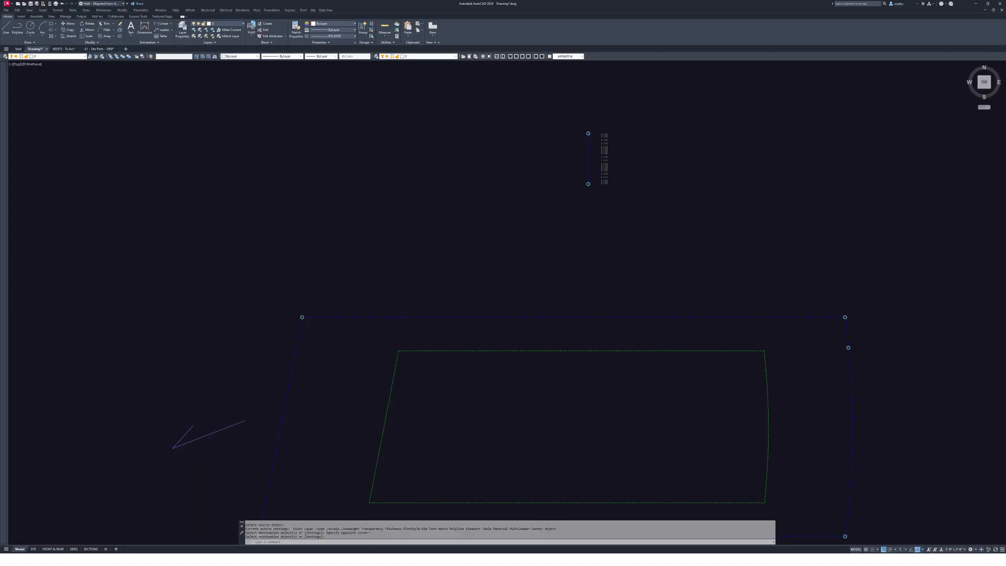
{"action": "middle_click_drag", "start_coordinate": [300, 317], "coordinate": [387, 243]}
{"action": "key", "text": "Escape"}
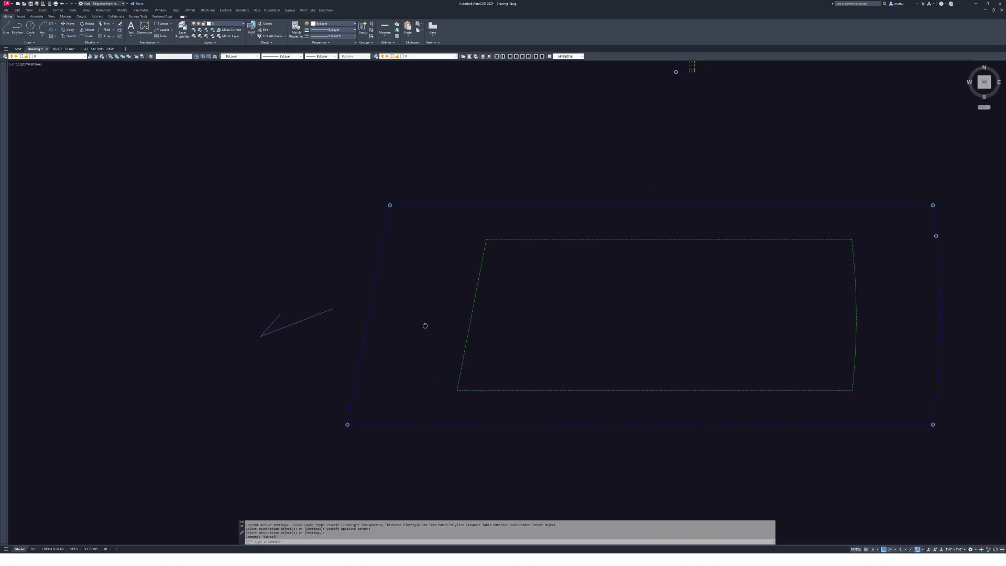
{"action": "scroll", "coordinate": [639, 218], "scroll_direction": "down", "scroll_amount": 2}
{"action": "key", "text": "Escape"}
{"action": "key", "text": "Escape"}
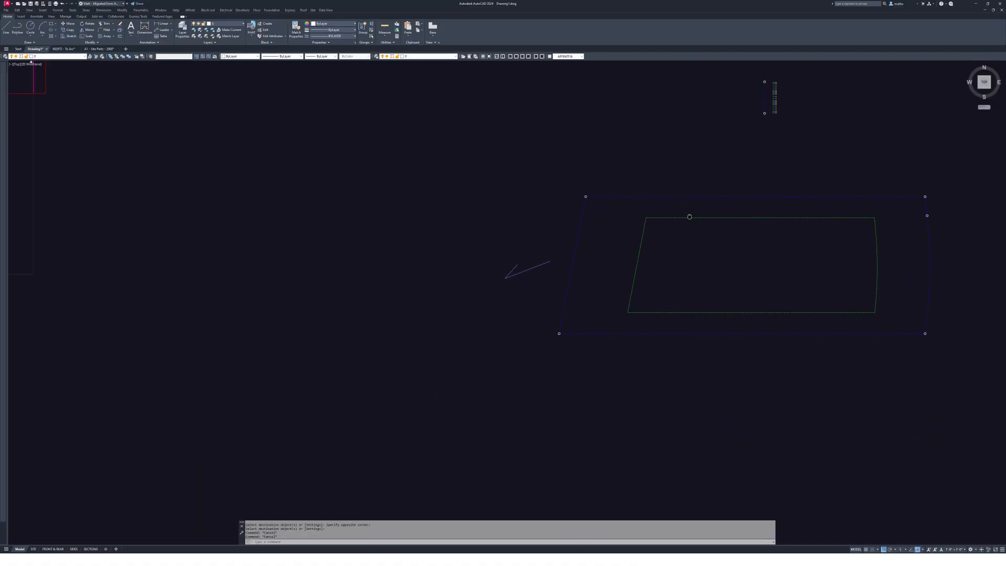
{"action": "scroll", "coordinate": [442, 278], "scroll_direction": "up", "scroll_amount": 4}
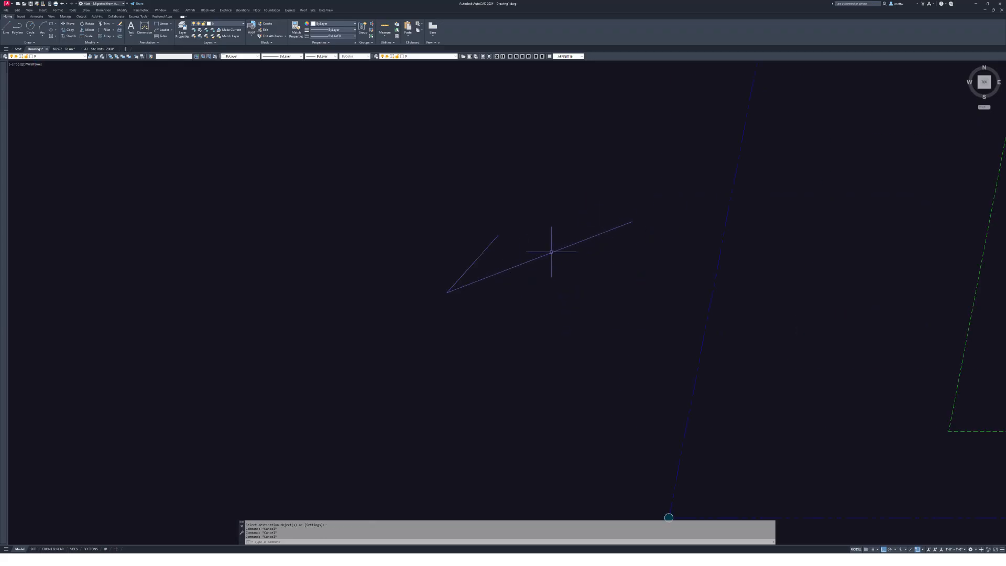
- Copy the title-block sheet to a spot to the right of the original
{"action": "scroll", "coordinate": [550, 246], "scroll_direction": "down", "scroll_amount": 5}
{"action": "scroll", "coordinate": [662, 281], "scroll_direction": "up", "scroll_amount": 1}
{"action": "middle_click_drag", "start_coordinate": [662, 281], "coordinate": [834, 384]}
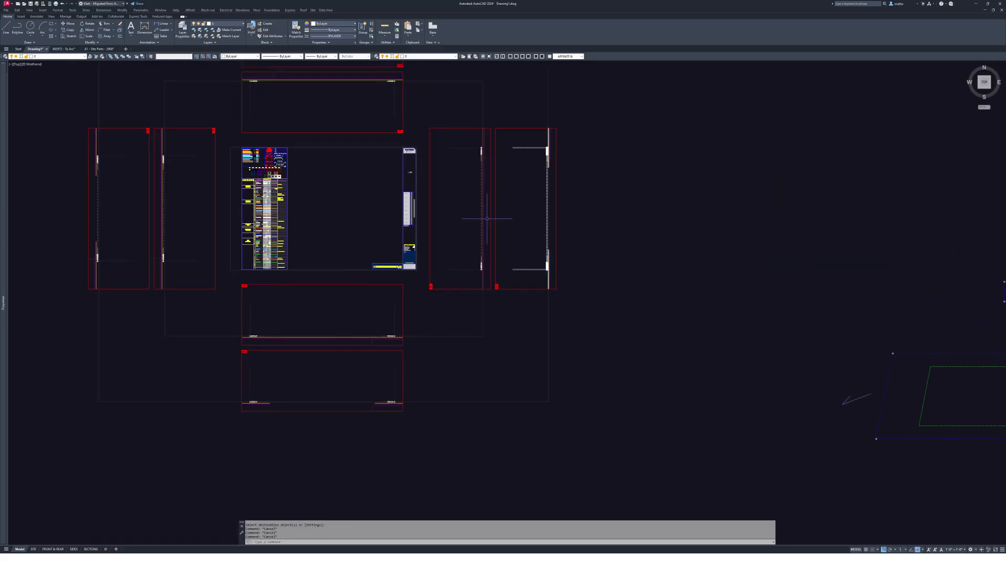
{"action": "type", "text": "co"}
{"action": "key", "text": "Return"}
{"action": "left_click", "coordinate": [409, 209]}
{"action": "key", "text": "Return"}
{"action": "left_click", "coordinate": [406, 205]}
{"action": "scroll", "coordinate": [406, 205], "scroll_direction": "down", "scroll_amount": 6}
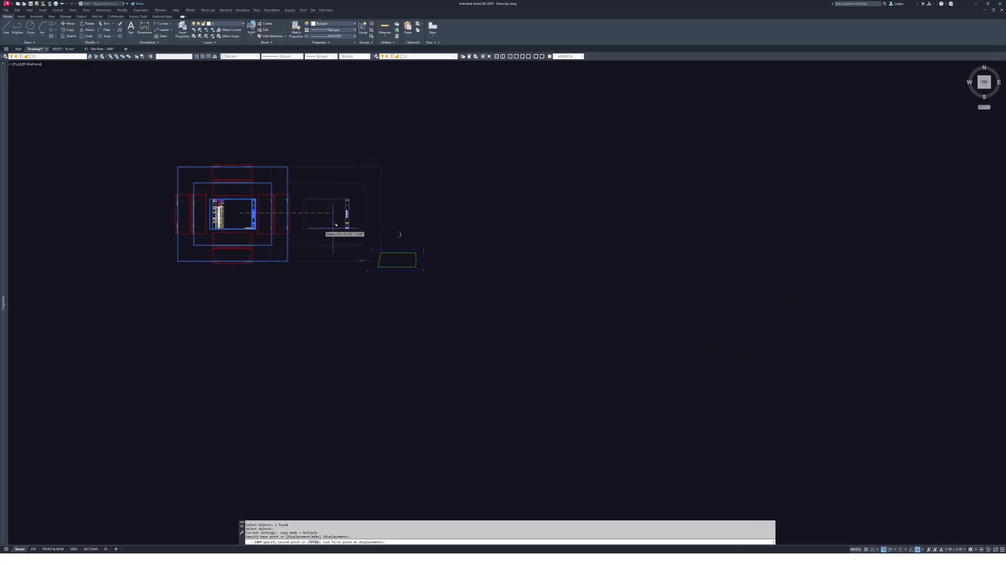
{"action": "left_click", "coordinate": [527, 230]}
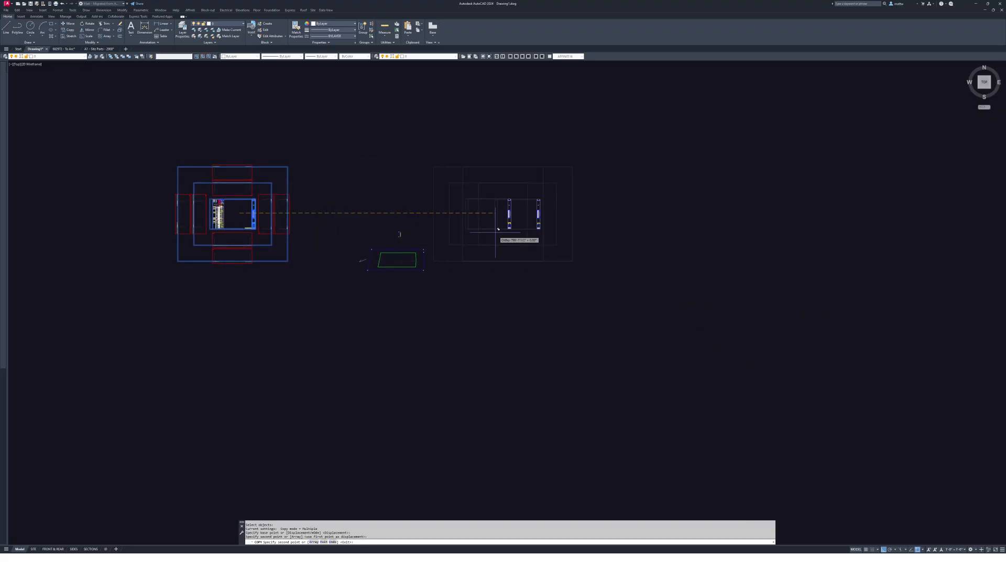
{"action": "key", "text": "Escape"}
{"action": "key", "text": "Escape"}
{"action": "key", "text": "Escape"}
- Draw a rectangle from the sheet's top-left corner to the title block's bottom-right corner
{"action": "scroll", "coordinate": [537, 239], "scroll_direction": "up", "scroll_amount": 6}
{"action": "scroll", "coordinate": [545, 237], "scroll_direction": "up", "scroll_amount": 2}
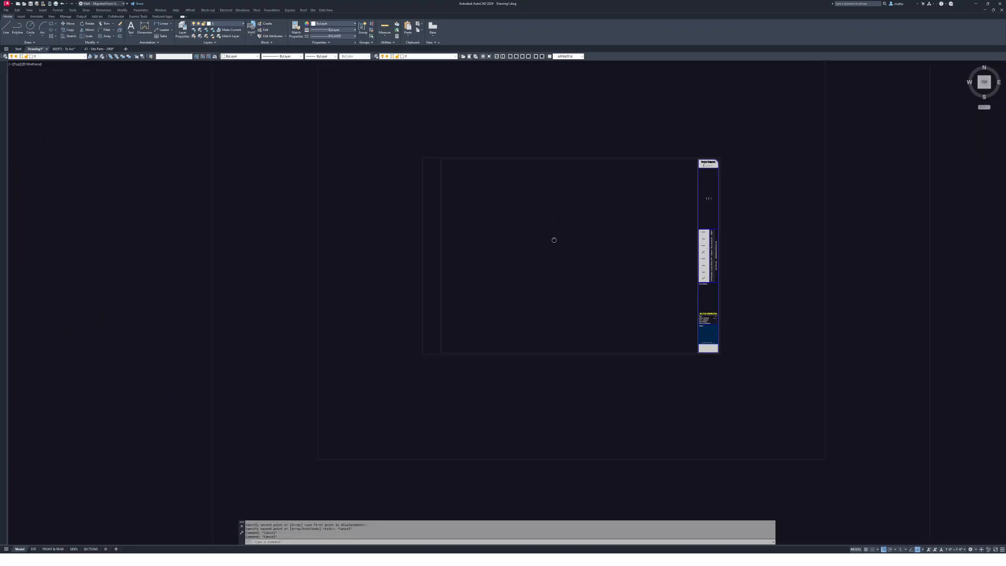
{"action": "type", "text": "rec"}
{"action": "key", "text": "Return"}
{"action": "left_click", "coordinate": [400, 184]}
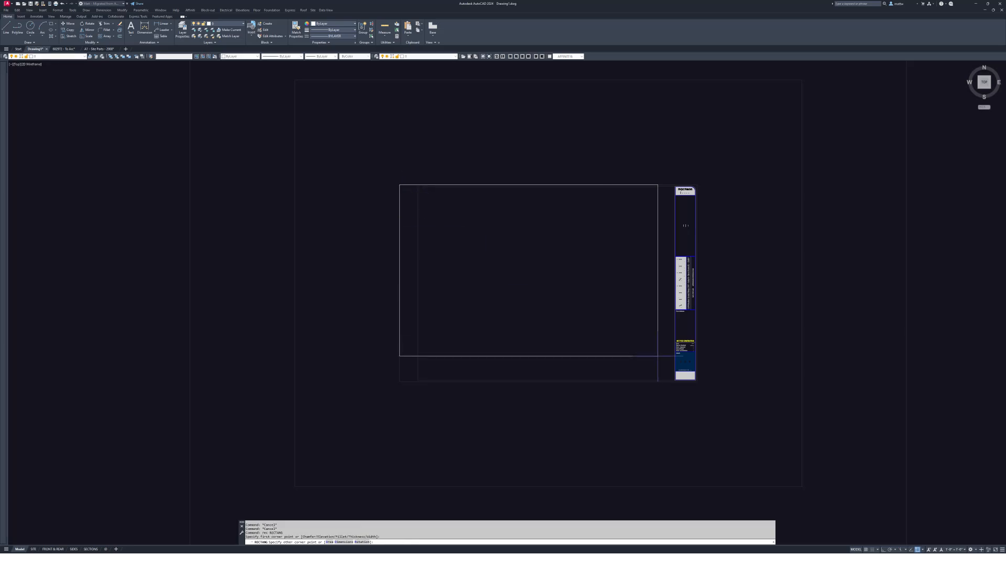
{"action": "scroll", "coordinate": [713, 387], "scroll_direction": "up", "scroll_amount": 6}
{"action": "left_click", "coordinate": [708, 359]}
{"action": "scroll", "coordinate": [708, 359], "scroll_direction": "down", "scroll_amount": 6}
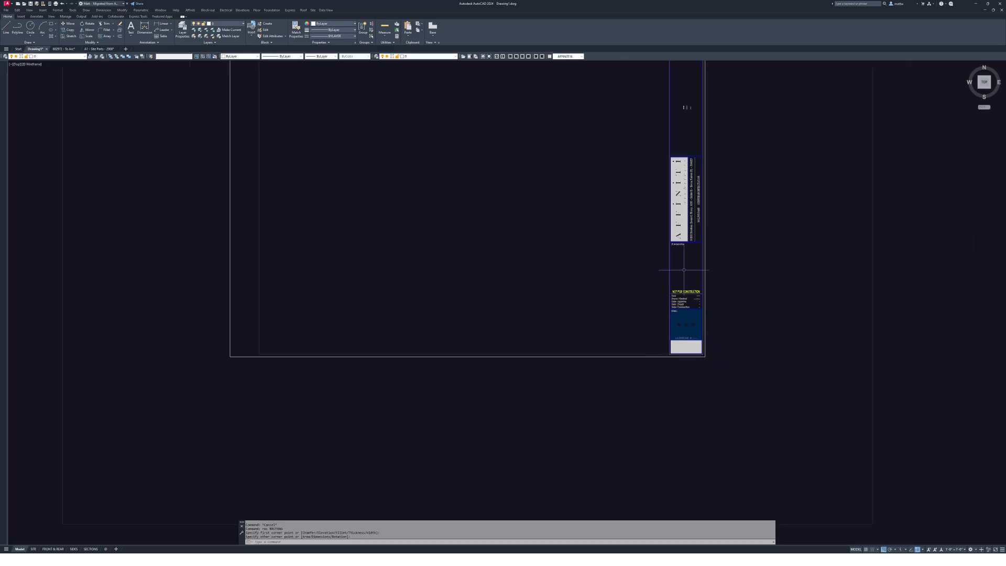
{"action": "key", "text": "ctrl+a"}
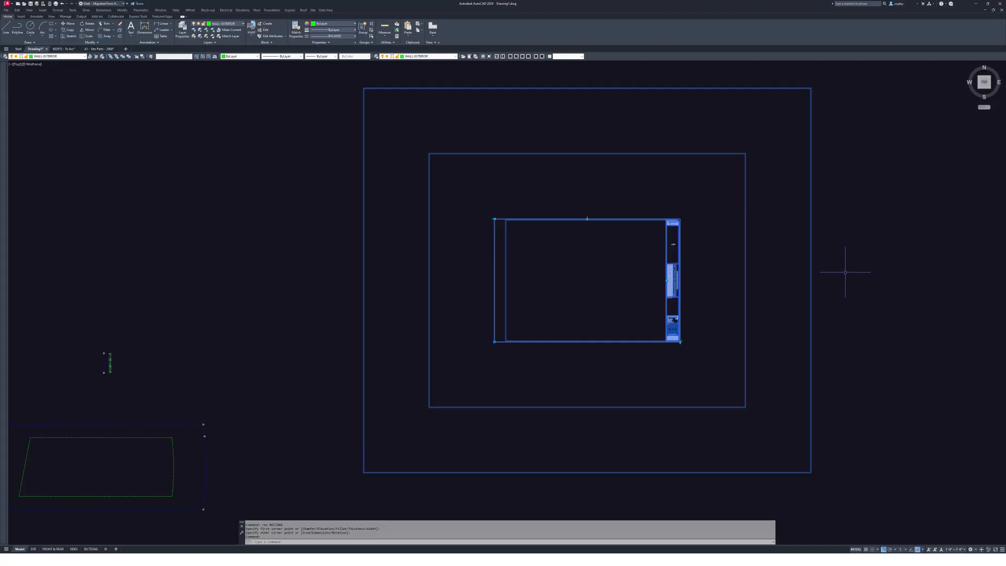
{"action": "key", "text": "Escape"}
{"action": "key", "text": "Escape"}
{"action": "scroll", "coordinate": [602, 300], "scroll_direction": "up", "scroll_amount": 4}
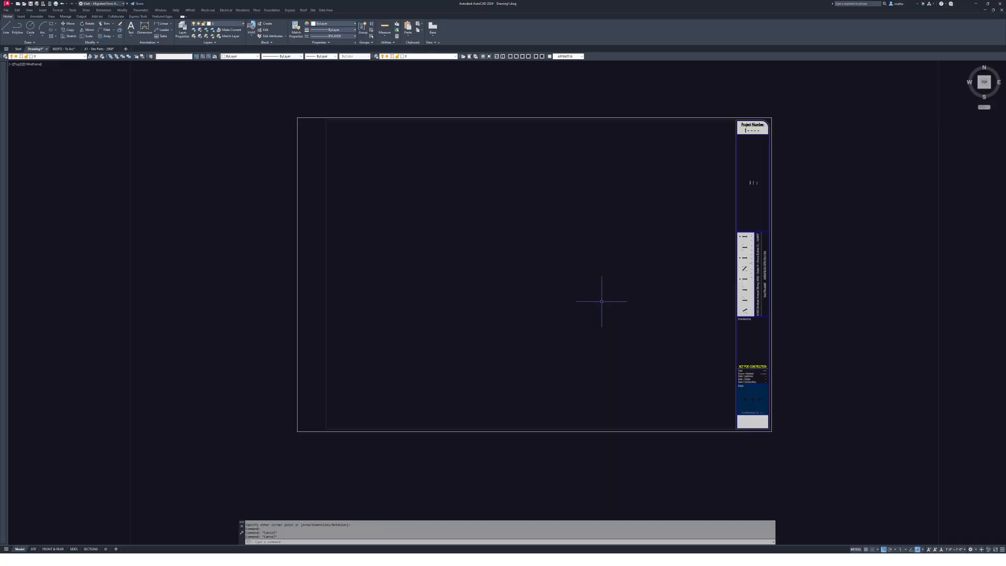
- Offset the border line 4 units downward
{"action": "type", "text": "o"}
{"action": "key", "text": "Return"}
{"action": "type", "text": "4"}
{"action": "key", "text": "Return"}
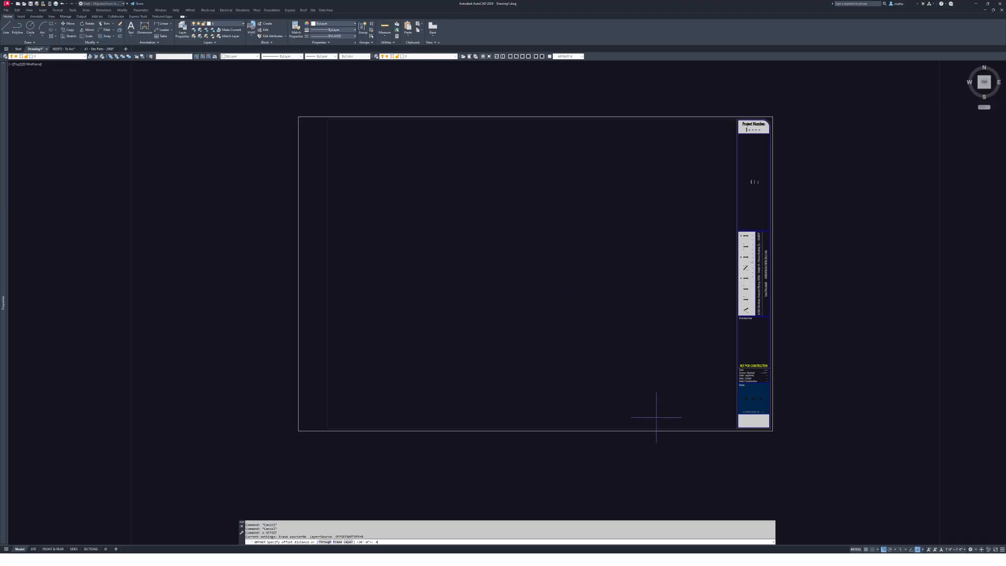
{"action": "scroll", "coordinate": [720, 427], "scroll_direction": "up", "scroll_amount": 4}
{"action": "left_click", "coordinate": [714, 415]}
{"action": "left_click", "coordinate": [722, 461]}
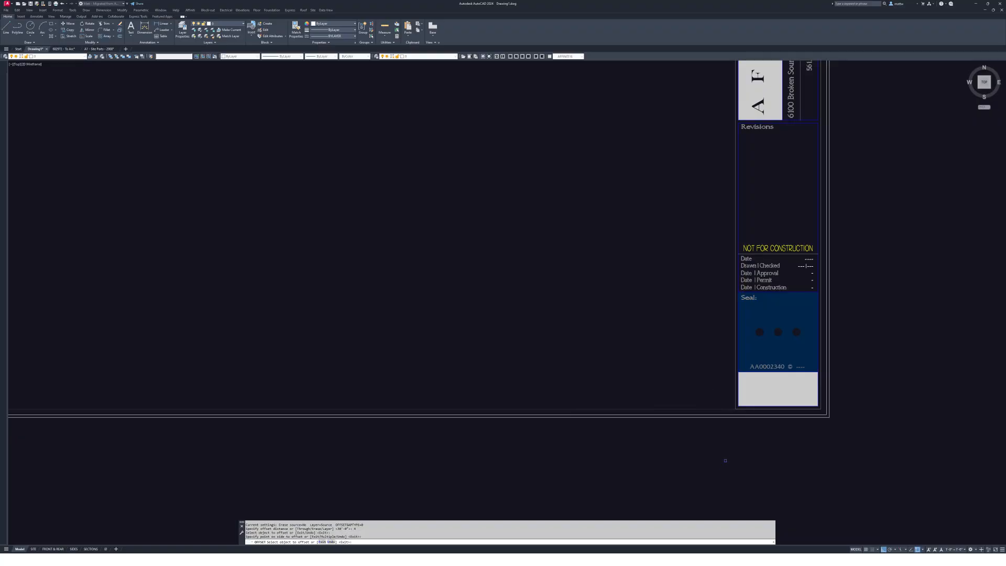
{"action": "scroll", "coordinate": [749, 439], "scroll_direction": "up", "scroll_amount": 6}
{"action": "key", "text": "Escape"}
- XCLIP the title block with a new boundary using the drawn rectangle polyline
{"action": "scroll", "coordinate": [786, 351], "scroll_direction": "down", "scroll_amount": 6}
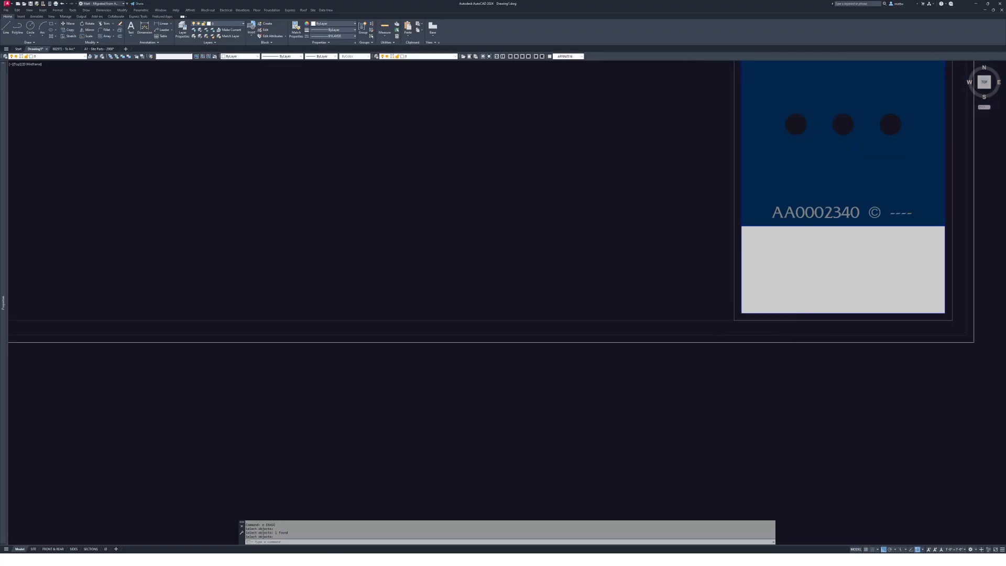
{"action": "middle_click_drag", "start_coordinate": [764, 363], "coordinate": [752, 315]}
{"action": "type", "text": "xc"}
{"action": "key", "text": "Return"}
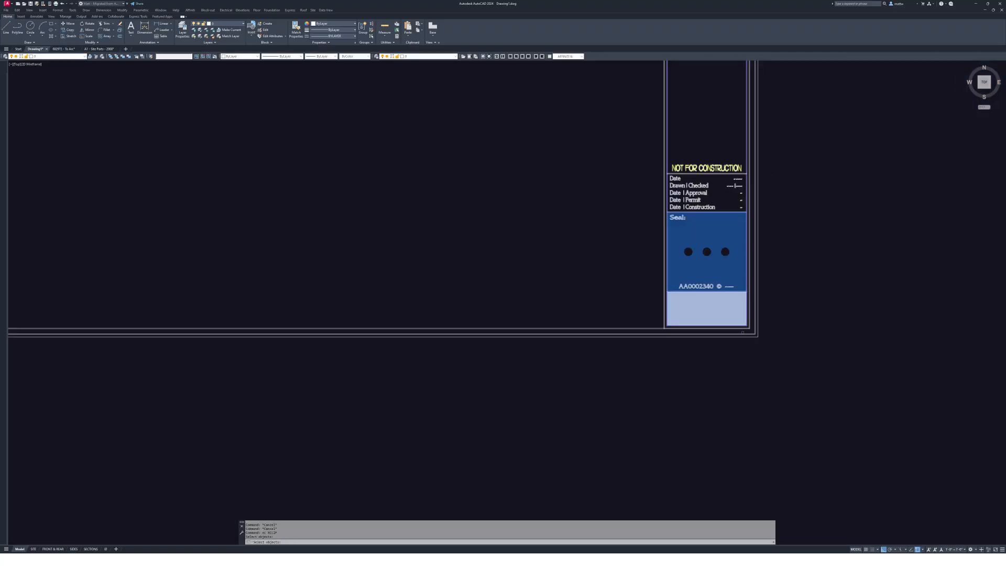
{"action": "left_click", "coordinate": [737, 334]}
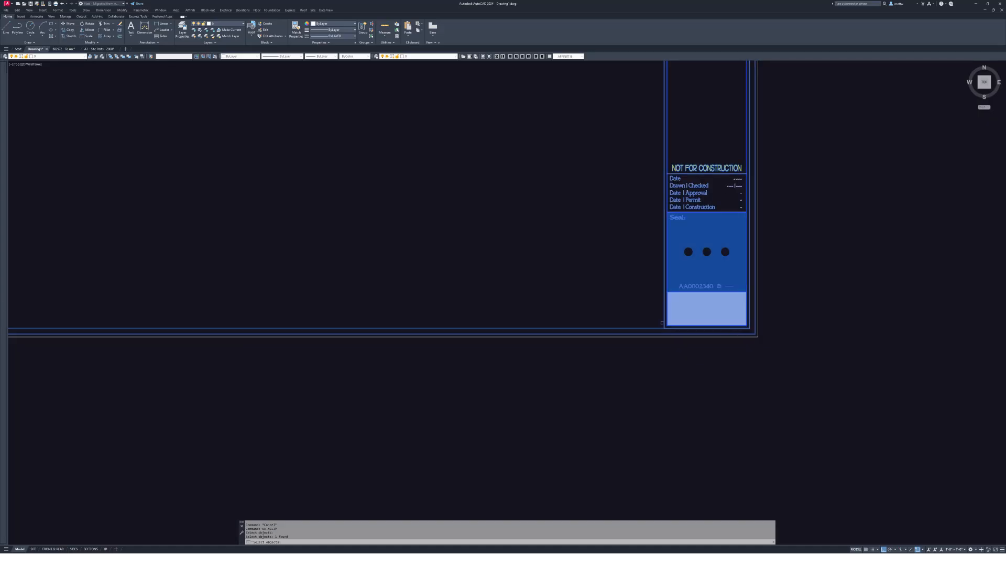
{"action": "key", "text": "Return"}
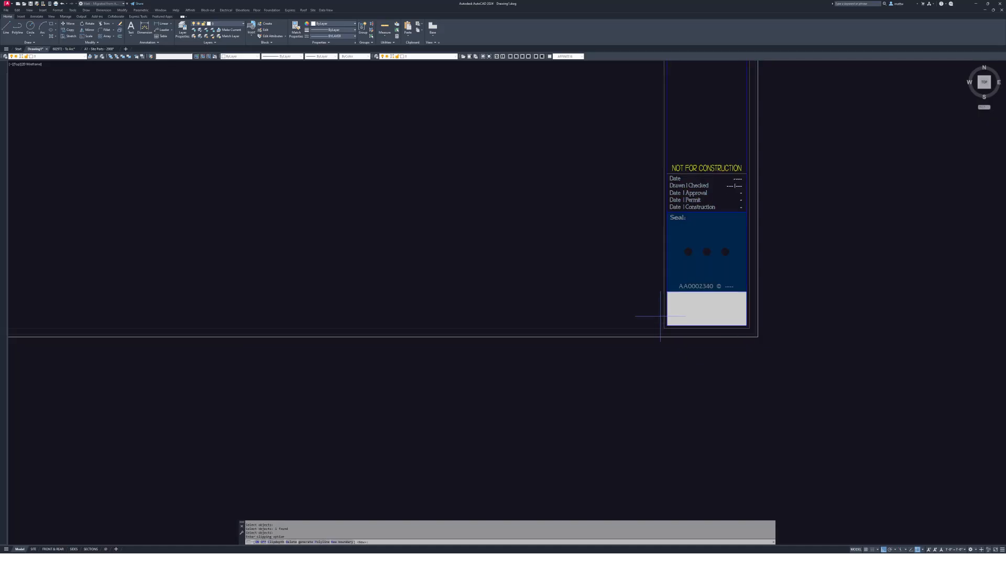
{"action": "key", "text": "Return"}
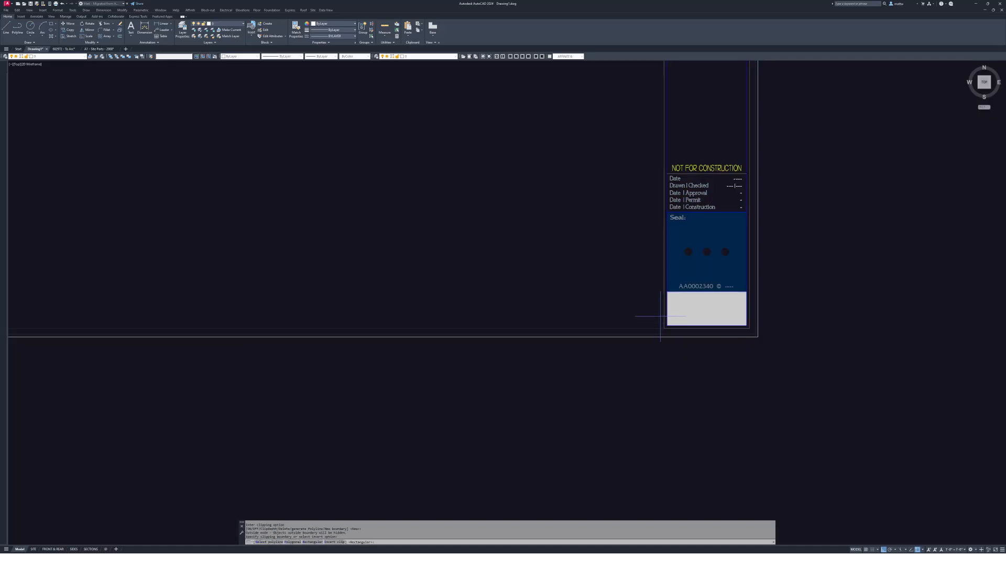
{"action": "type", "text": "s Select polyline:"}
{"action": "left_click", "coordinate": [697, 337]}
- Erase the leftover boundary line
{"action": "type", "text": "e"}
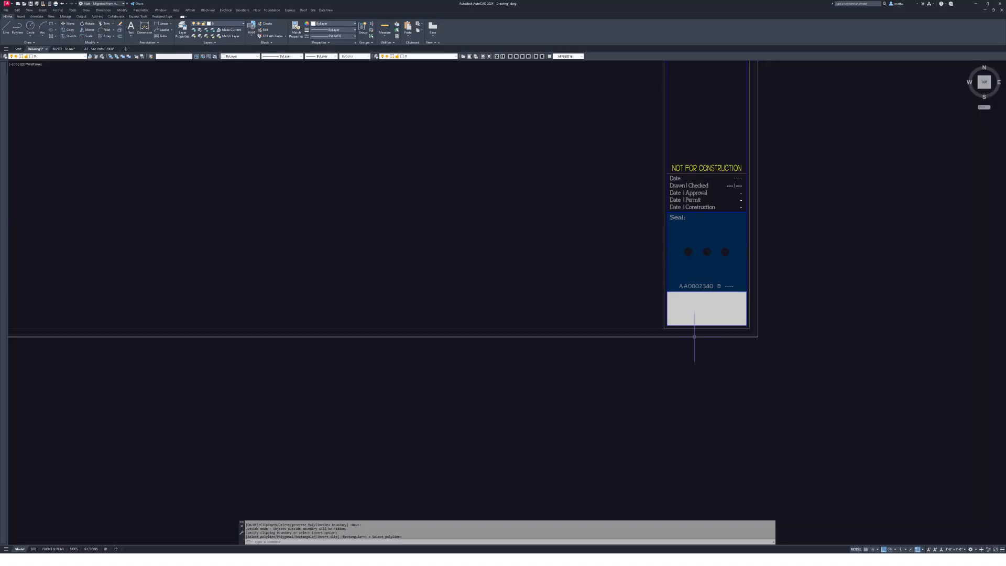
{"action": "key", "text": "Return"}
{"action": "left_click", "coordinate": [702, 337]}
{"action": "key", "text": "Return"}
{"action": "scroll", "coordinate": [703, 337], "scroll_direction": "down", "scroll_amount": 8}
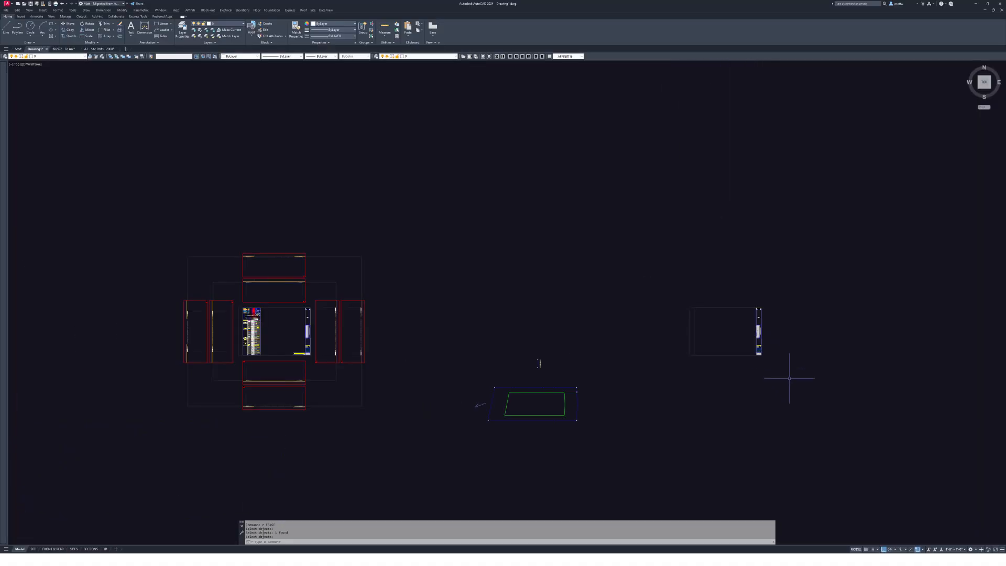
- Window-select the title block and pick a base point, then cancel the attempt
{"action": "key", "text": "Escape"}
{"action": "key", "text": "Escape"}
{"action": "key", "text": "Escape"}
{"action": "scroll", "coordinate": [612, 271], "scroll_direction": "up", "scroll_amount": 6}
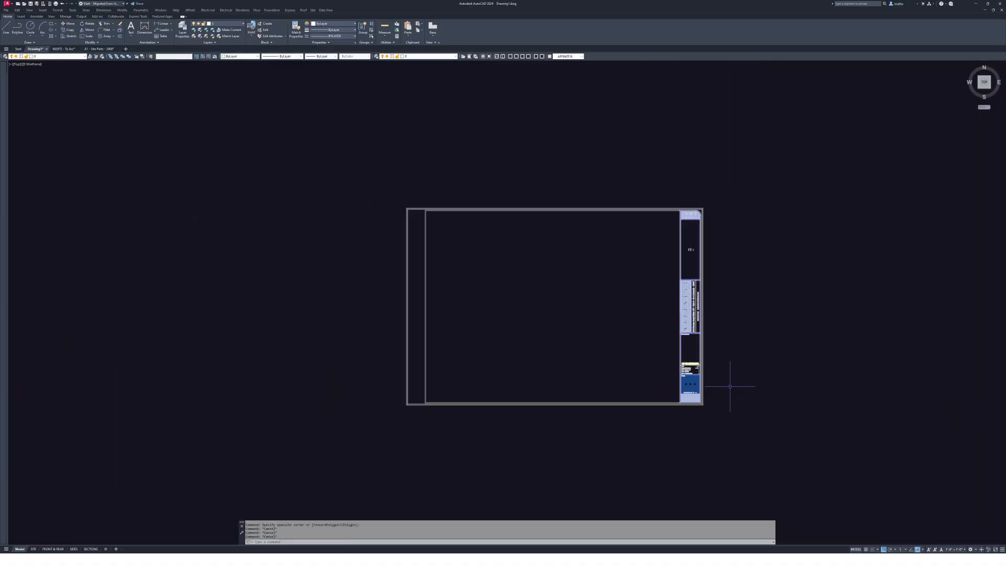
{"action": "key", "text": "Escape"}
{"action": "key", "text": "Escape"}
{"action": "scroll", "coordinate": [658, 293], "scroll_direction": "down", "scroll_amount": 4}
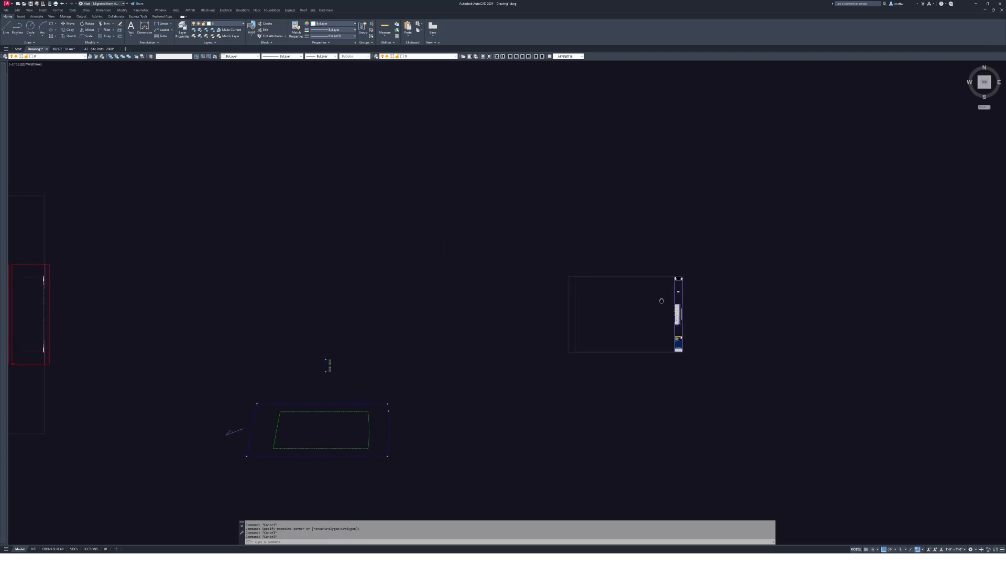
{"action": "type", "text": "c"}
{"action": "key", "text": "Return"}
{"action": "left_click", "coordinate": [702, 363]}
{"action": "left_click", "coordinate": [592, 278]}
{"action": "key", "text": "Return"}
{"action": "left_click", "coordinate": [681, 317]}
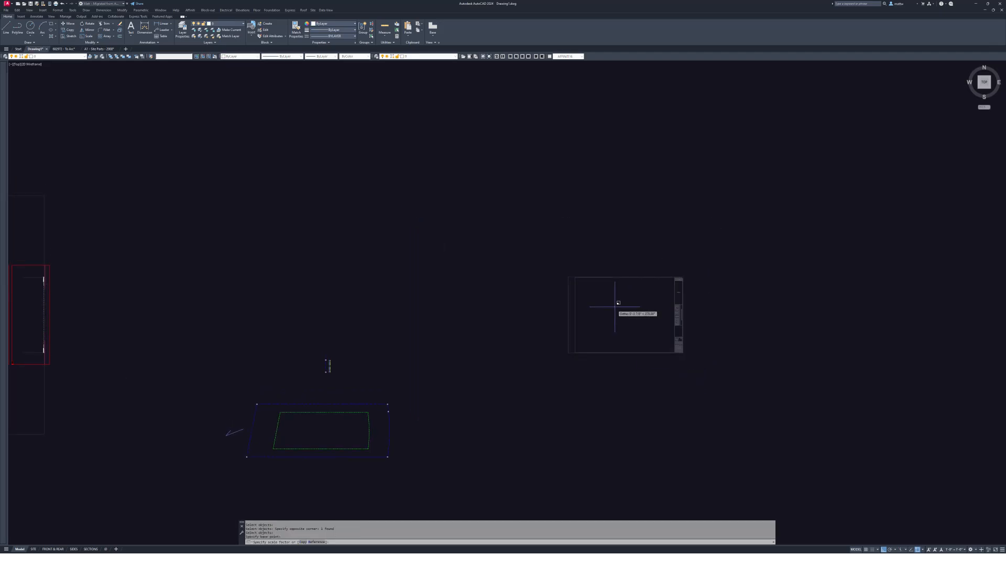
{"action": "key", "text": "Escape"}
- Recentre the view on the clipped title block
{"action": "scroll", "coordinate": [708, 317], "scroll_direction": "up", "scroll_amount": 5}
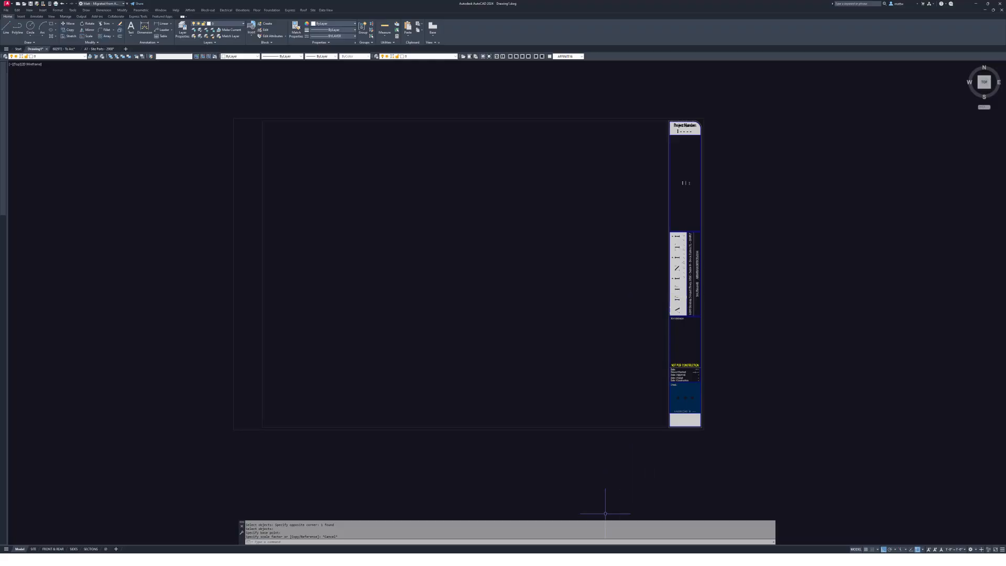
{"action": "middle_click_drag", "start_coordinate": [607, 315], "coordinate": [621, 317]}
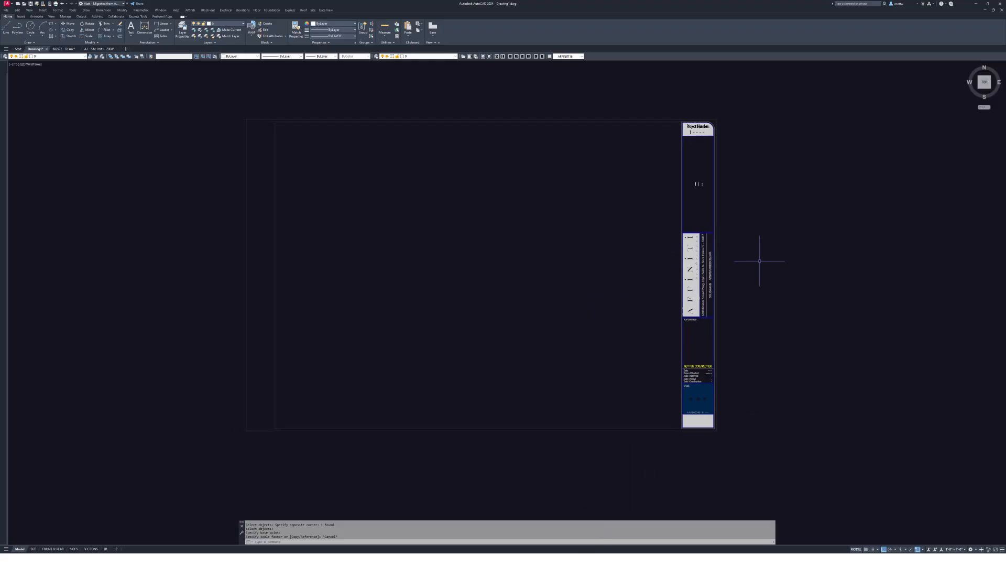
{"action": "middle_click_drag", "start_coordinate": [706, 238], "coordinate": [707, 247]}
{"action": "middle_click_drag", "start_coordinate": [652, 330], "coordinate": [656, 330]}
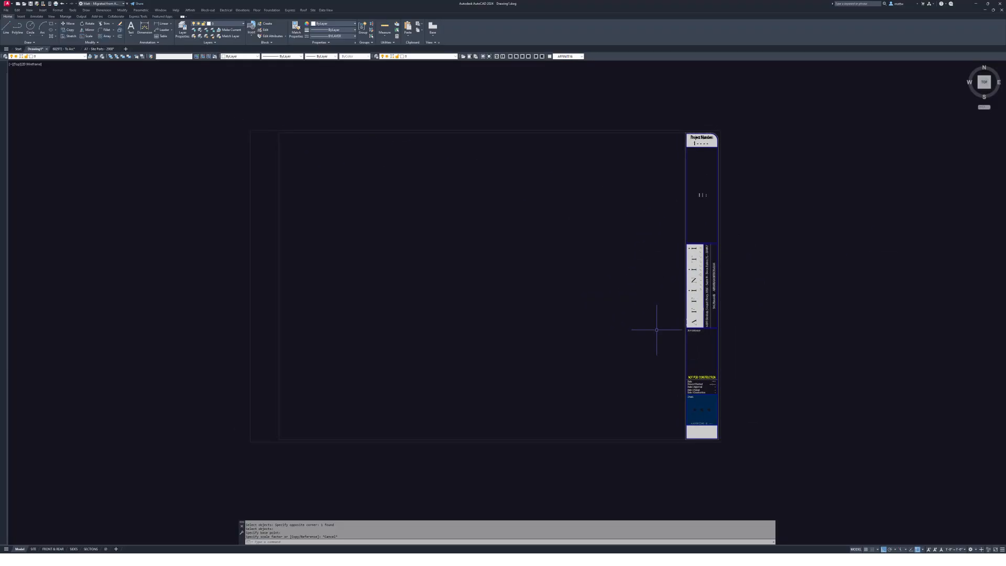
{"action": "key", "text": "Escape"}
{"action": "key", "text": "Escape"}
- Scale the title block by a factor of 2 from its border's lower-left corner
{"action": "type", "text": "sc"}
{"action": "key", "text": "Return"}
{"action": "left_click", "coordinate": [665, 321]}
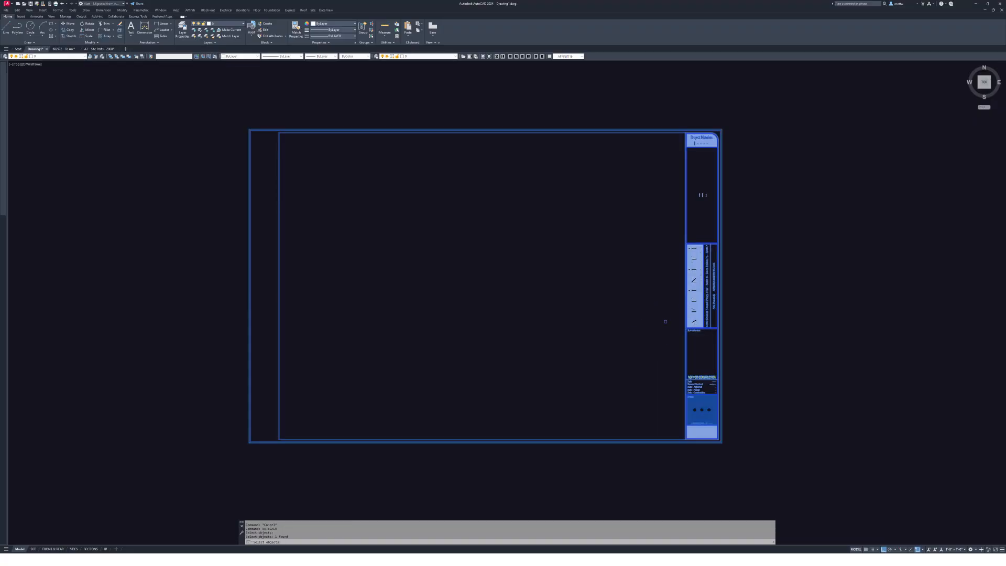
{"action": "left_click", "coordinate": [279, 439]}
{"action": "type", "text": "2"}
{"action": "key", "text": "Return"}
- Select the enlarged title block to check it, then clear the selection
{"action": "scroll", "coordinate": [582, 405], "scroll_direction": "down", "scroll_amount": 3}
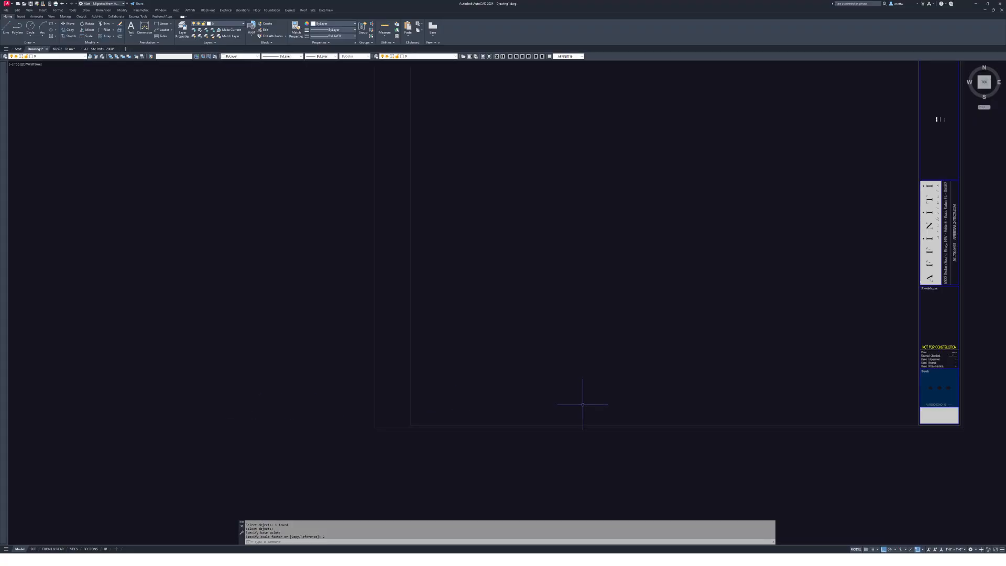
{"action": "scroll", "coordinate": [583, 404], "scroll_direction": "down", "scroll_amount": 3}
{"action": "scroll", "coordinate": [661, 334], "scroll_direction": "up", "scroll_amount": 2}
{"action": "left_click", "coordinate": [683, 372]}
{"action": "middle_click_drag", "start_coordinate": [622, 438], "coordinate": [670, 280]}
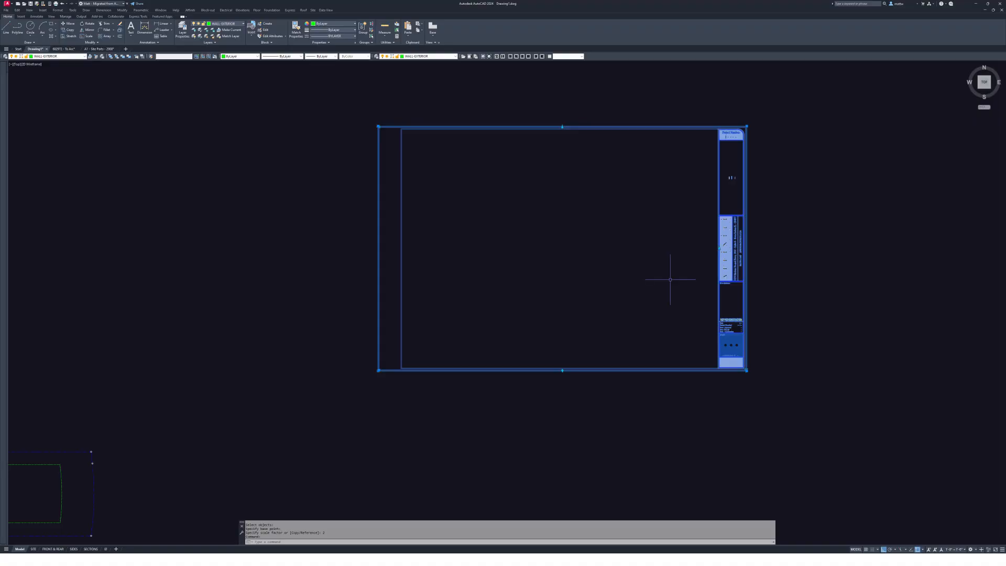
{"action": "key", "text": "Escape"}
{"action": "scroll", "coordinate": [670, 280], "scroll_direction": "down", "scroll_amount": 4}
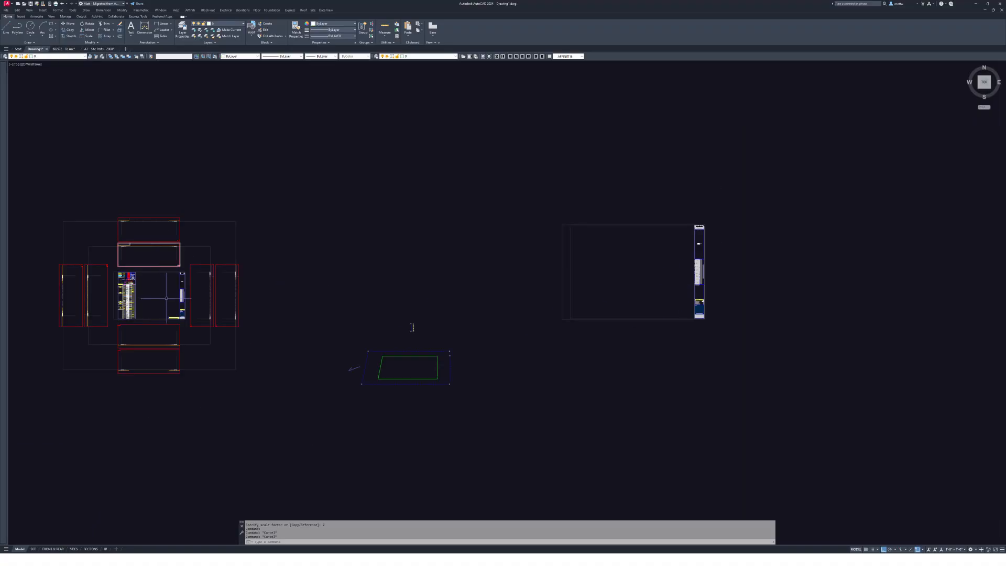
{"action": "type", "text": "co"}
{"action": "key", "text": "Return"}
{"action": "left_click", "coordinate": [180, 296]}
{"action": "key", "text": "Return"}
{"action": "left_click", "coordinate": [172, 296]}
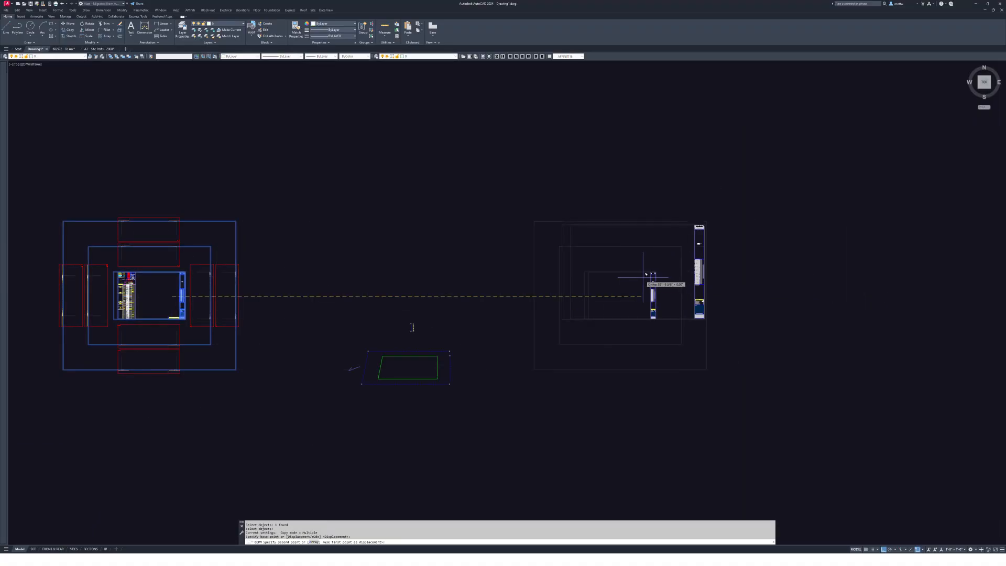
{"action": "key", "text": "Escape"}
{"action": "left_click", "coordinate": [697, 274]}
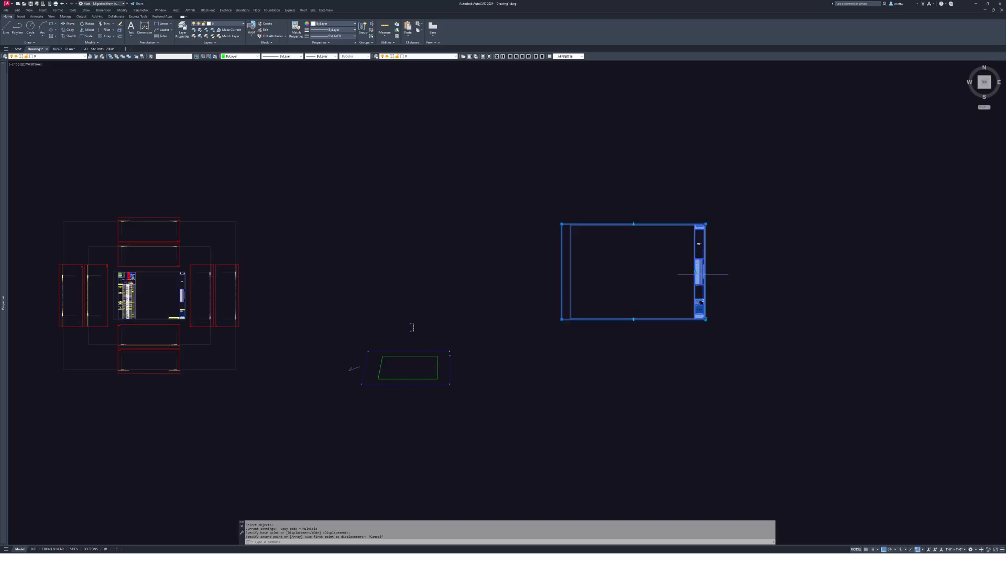
{"action": "middle_click_drag", "start_coordinate": [697, 275], "coordinate": [605, 285]}
{"action": "scroll", "coordinate": [676, 280], "scroll_direction": "up", "scroll_amount": 4}
{"action": "key", "text": "Escape"}
{"action": "type", "text": "co"}
{"action": "left_click", "coordinate": [605, 285]}
{"action": "key", "text": "Return"}
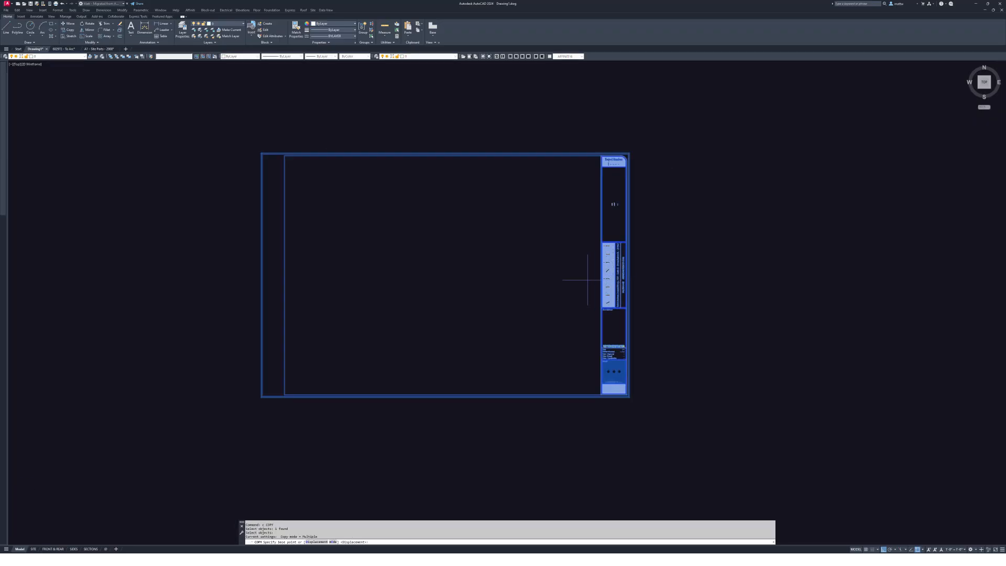
{"action": "left_click", "coordinate": [411, 283]}
{"action": "scroll", "coordinate": [415, 283], "scroll_direction": "down", "scroll_amount": 4}
{"action": "left_click", "coordinate": [575, 282]}
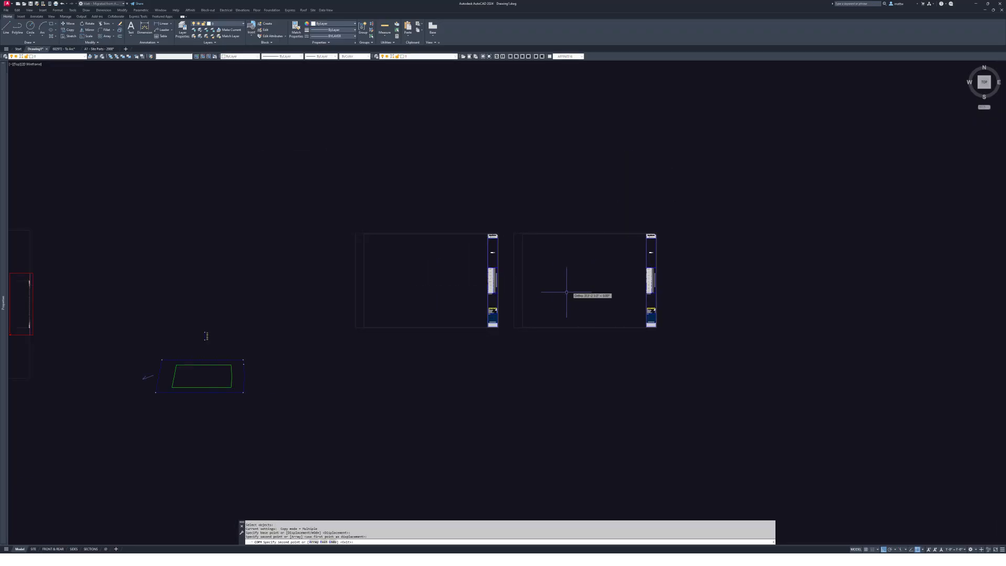
{"action": "key", "text": "Escape"}
{"action": "key", "text": "Escape"}
{"action": "middle_click_drag", "start_coordinate": [573, 311], "coordinate": [626, 315]}
{"action": "type", "text": "sc"}
{"action": "left_click", "coordinate": [647, 365]}
{"action": "left_click", "coordinate": [622, 301]}
{"action": "key", "text": "space"}
{"action": "left_click", "coordinate": [618, 301]}
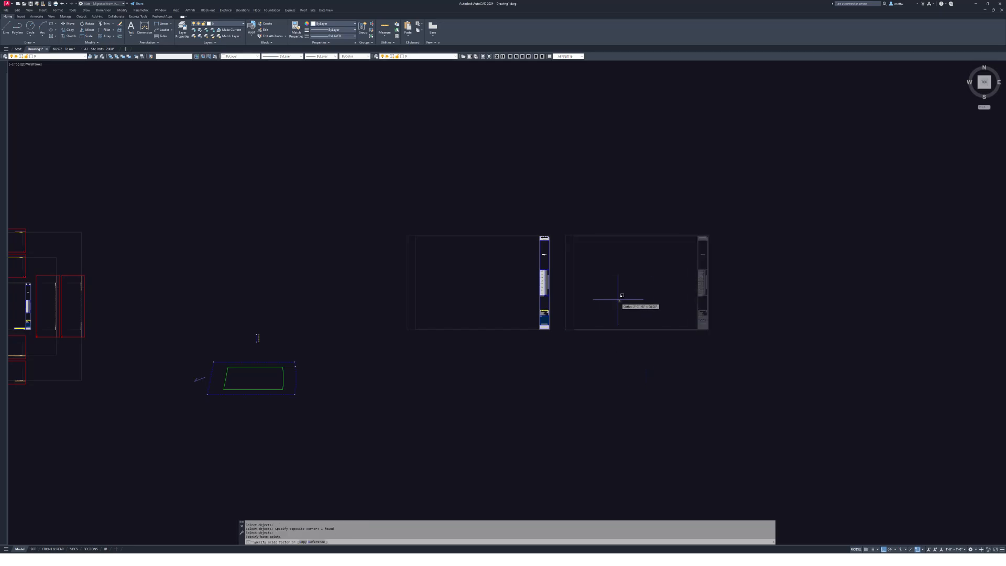
{"action": "type", "text": ".5"}
{"action": "key", "text": "Escape"}
{"action": "scroll", "coordinate": [602, 294], "scroll_direction": "up", "scroll_amount": 4}
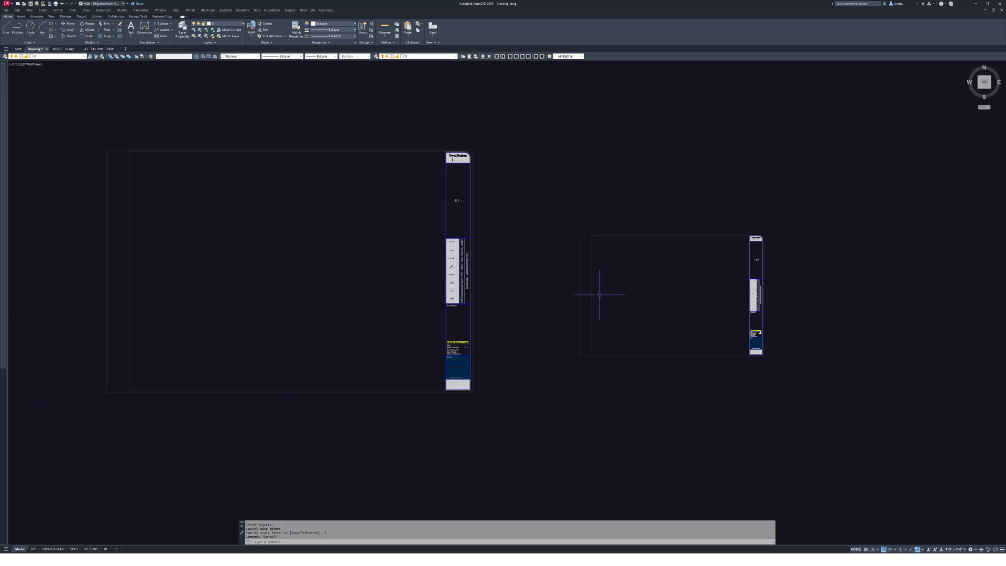
{"action": "middle_click_drag", "start_coordinate": [602, 293], "coordinate": [711, 295]}
{"action": "scroll", "coordinate": [723, 296], "scroll_direction": "down", "scroll_amount": 4}
{"action": "middle_click_drag", "start_coordinate": [627, 325], "coordinate": [696, 284]}
{"action": "key", "text": "Escape"}
{"action": "key", "text": "Escape"}
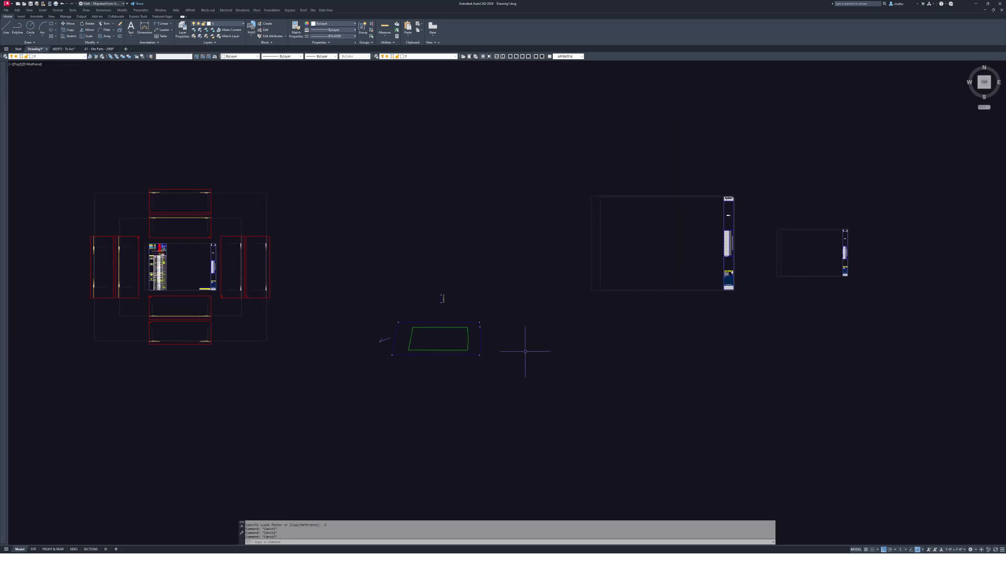
- Move the crossing-selected lot outline with Ortho off into the larger title-block sheet
{"action": "type", "text": "m"}
{"action": "key", "text": "space"}
{"action": "scroll", "coordinate": [435, 385], "scroll_direction": "up", "scroll_amount": 1}
{"action": "left_click", "coordinate": [435, 384]}
{"action": "left_click", "coordinate": [415, 319]}
{"action": "middle_click_drag", "start_coordinate": [473, 325], "coordinate": [467, 350]}
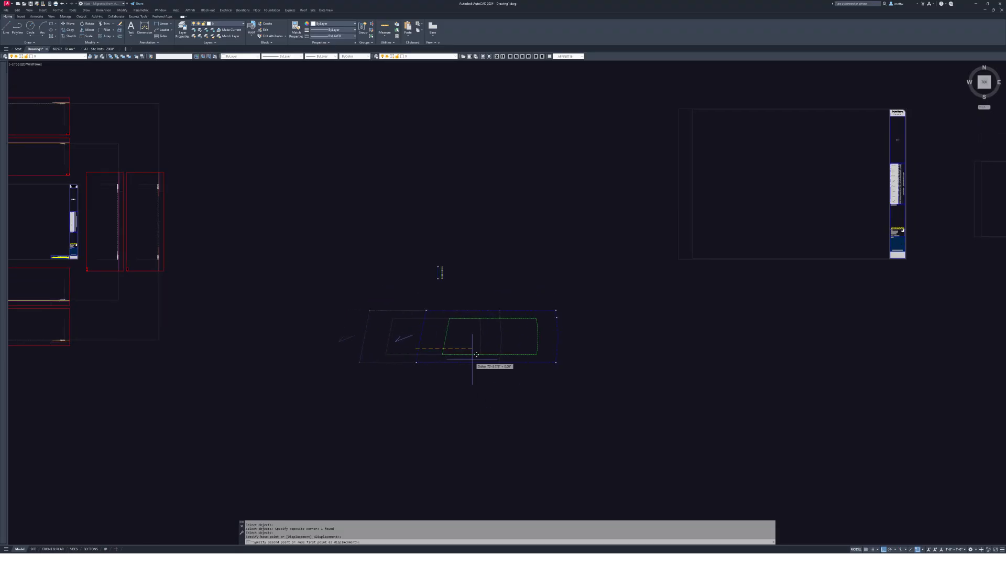
{"action": "key", "text": "F8"}
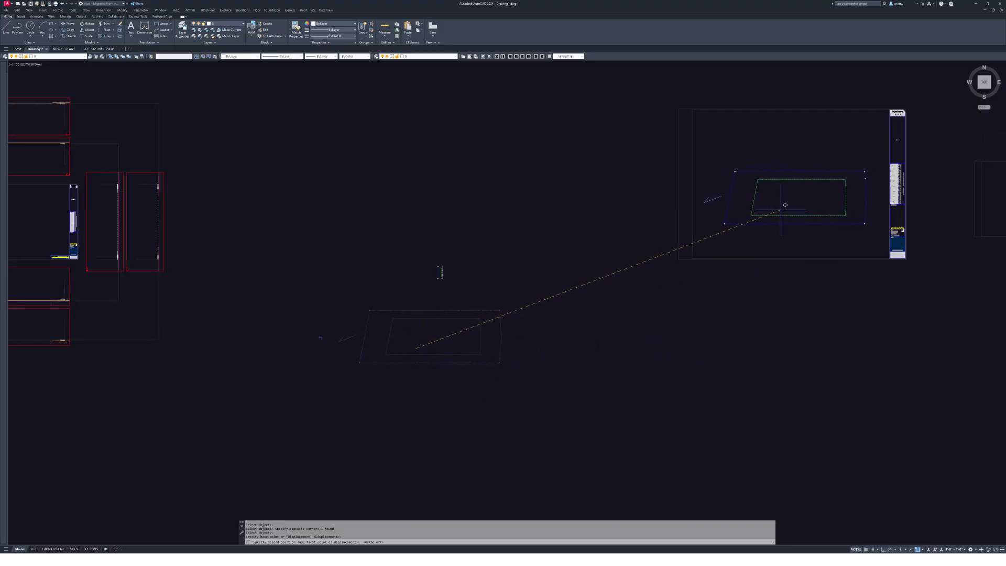
{"action": "left_click", "coordinate": [785, 206]}
- Pan around to frame the sheet now holding the lot outline
{"action": "middle_click_drag", "start_coordinate": [785, 207], "coordinate": [757, 220]}
{"action": "scroll", "coordinate": [770, 227], "scroll_direction": "up", "scroll_amount": 1}
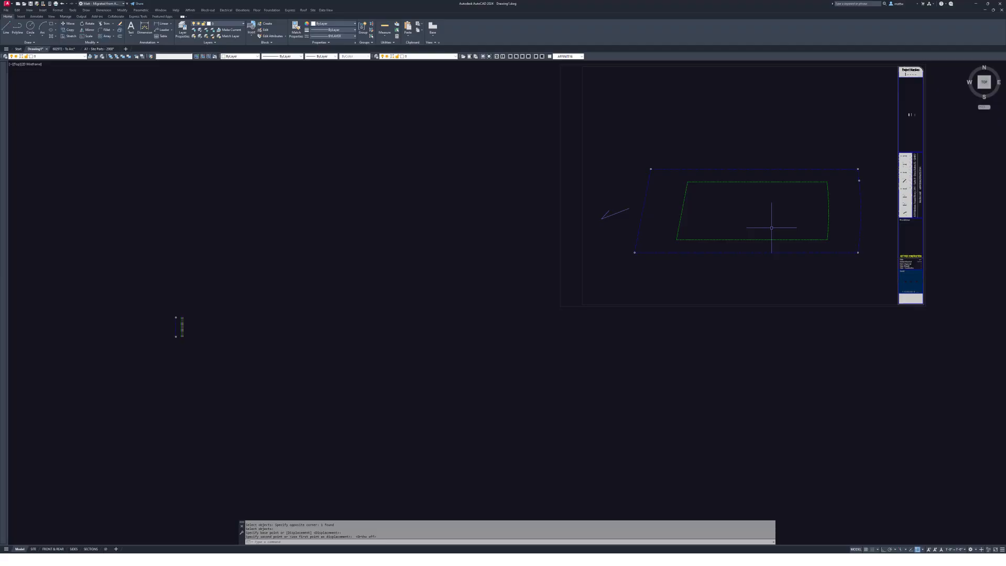
{"action": "middle_click_drag", "start_coordinate": [771, 228], "coordinate": [660, 231]}
{"action": "middle_click_drag", "start_coordinate": [704, 272], "coordinate": [670, 342]}
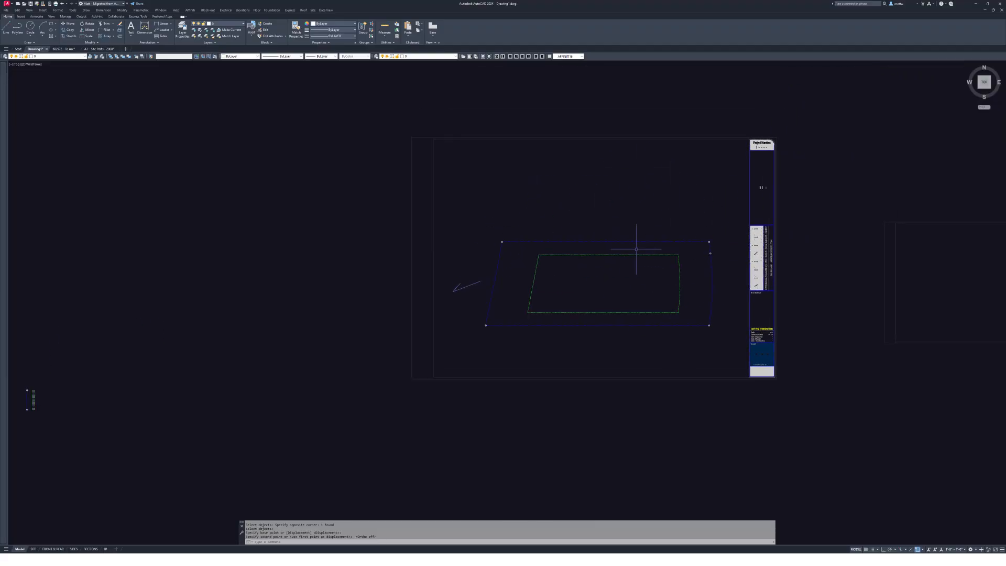
{"action": "middle_click_drag", "start_coordinate": [640, 231], "coordinate": [740, 197]}
{"action": "key", "text": "Escape"}
{"action": "scroll", "coordinate": [699, 189], "scroll_direction": "up", "scroll_amount": 1}
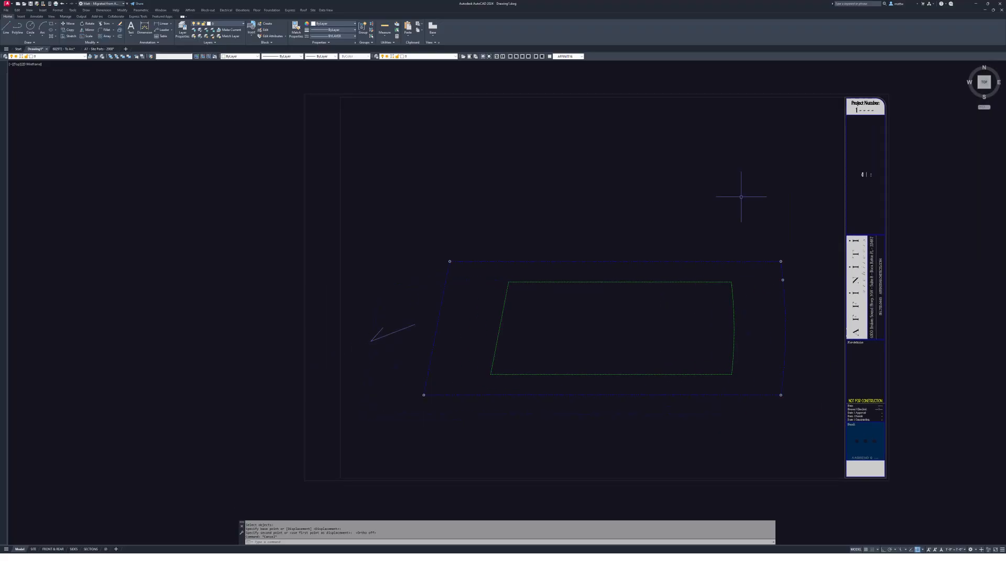
{"action": "key", "text": "Escape"}
{"action": "middle_click_drag", "start_coordinate": [594, 154], "coordinate": [708, 147]}
{"action": "key", "text": "Escape"}
{"action": "key", "text": "Escape"}
{"action": "middle_click_drag", "start_coordinate": [663, 183], "coordinate": [681, 182]}
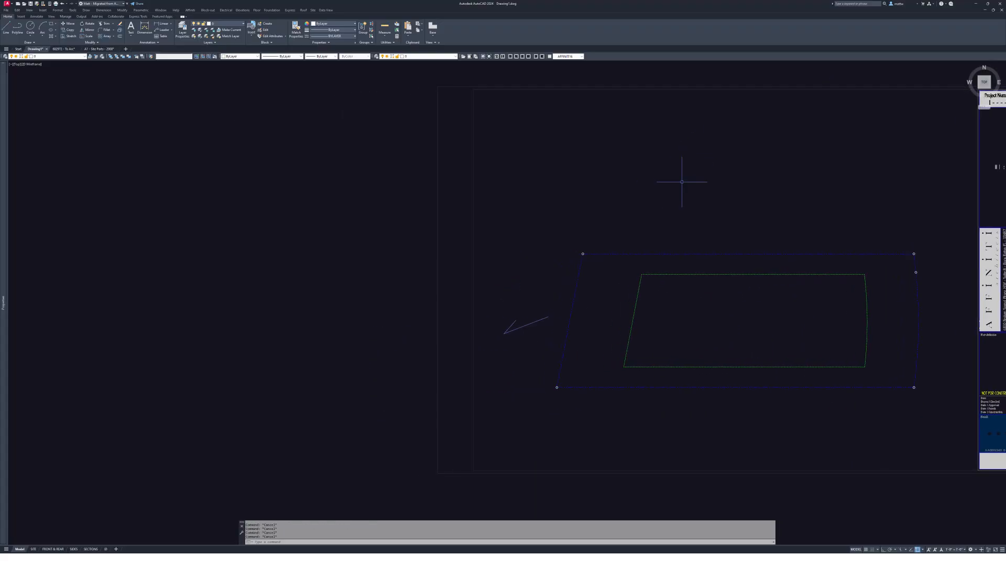
- Insert the NORTH Site Notes block at scale 2 and 0° rotation beside the lot outline
{"action": "key", "text": "space"}
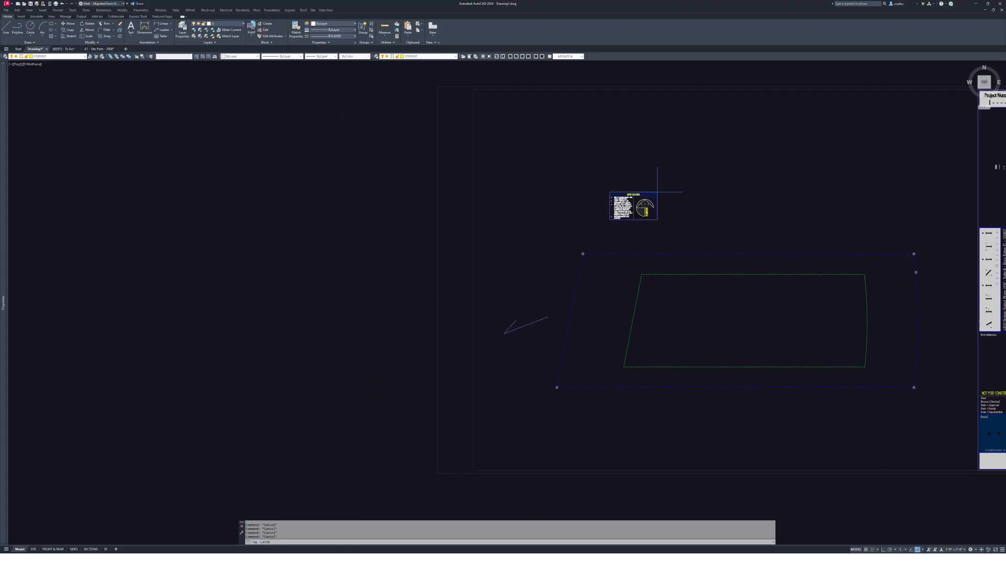
{"action": "scroll", "coordinate": [507, 273], "scroll_direction": "up", "scroll_amount": 2}
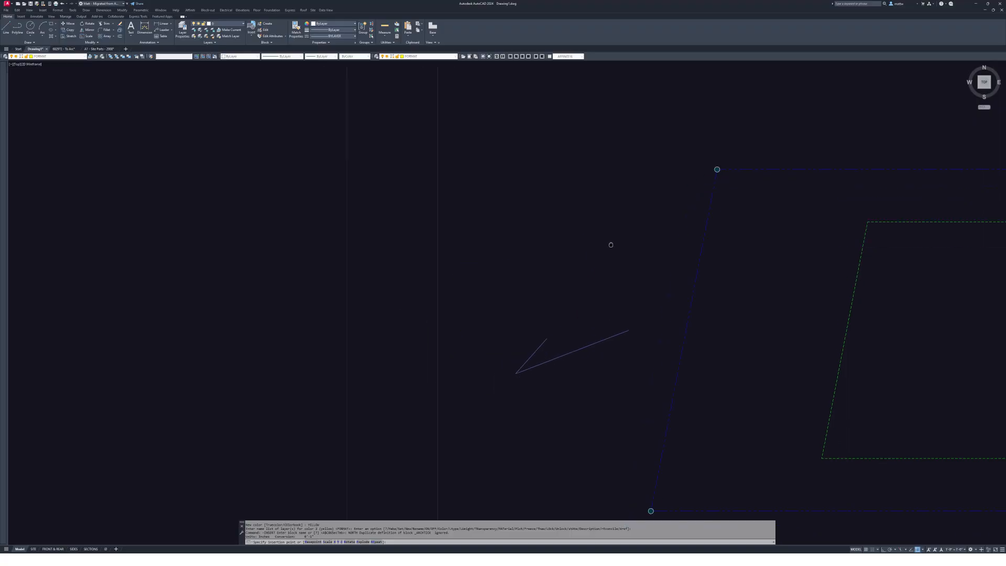
{"action": "scroll", "coordinate": [611, 244], "scroll_direction": "up", "scroll_amount": 2}
{"action": "left_click", "coordinate": [683, 167]}
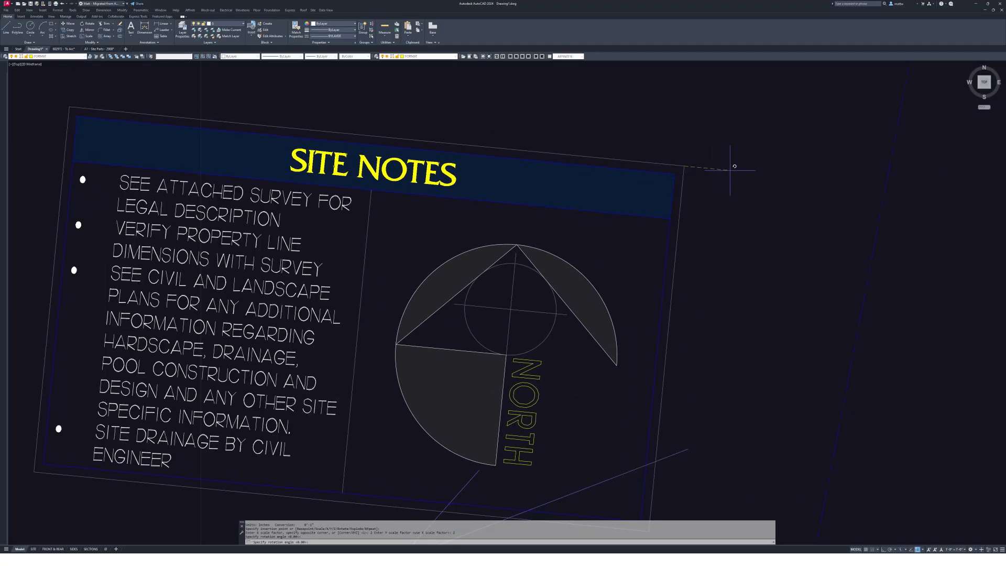
{"action": "key", "text": "F8"}
{"action": "left_click", "coordinate": [770, 180]}
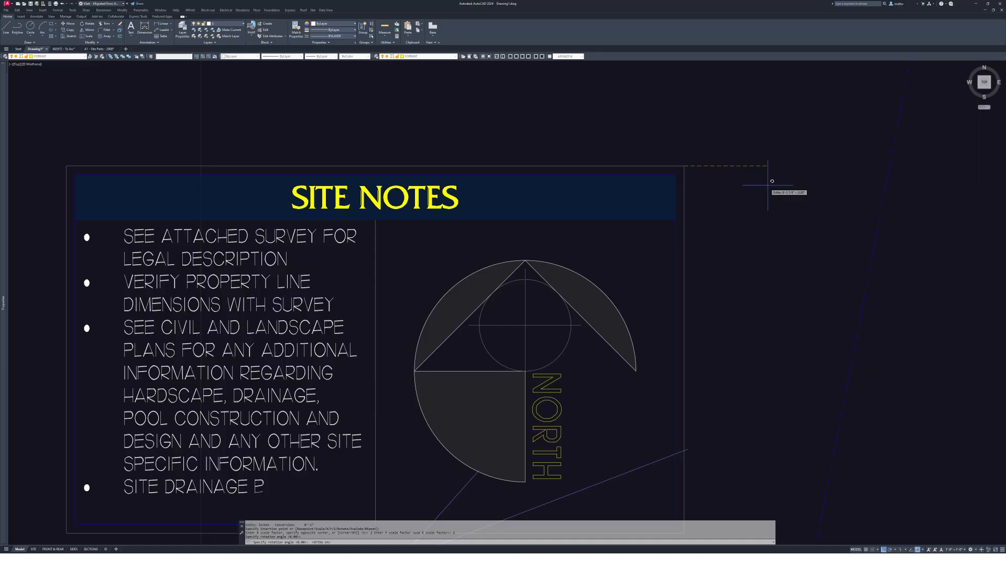
{"action": "scroll", "coordinate": [767, 226], "scroll_direction": "down", "scroll_amount": 4}
{"action": "scroll", "coordinate": [762, 231], "scroll_direction": "up", "scroll_amount": 2}
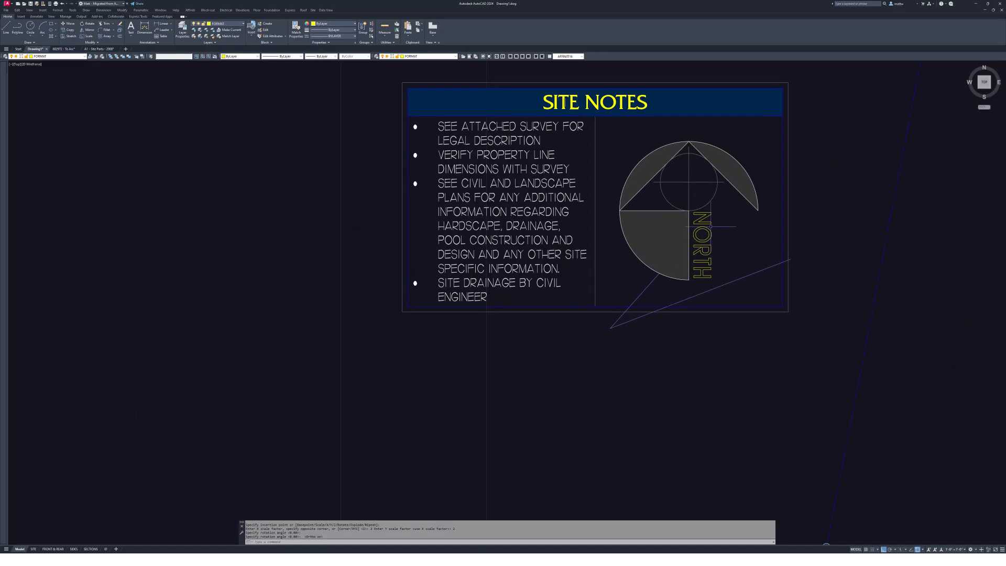
{"action": "key", "text": "Escape"}
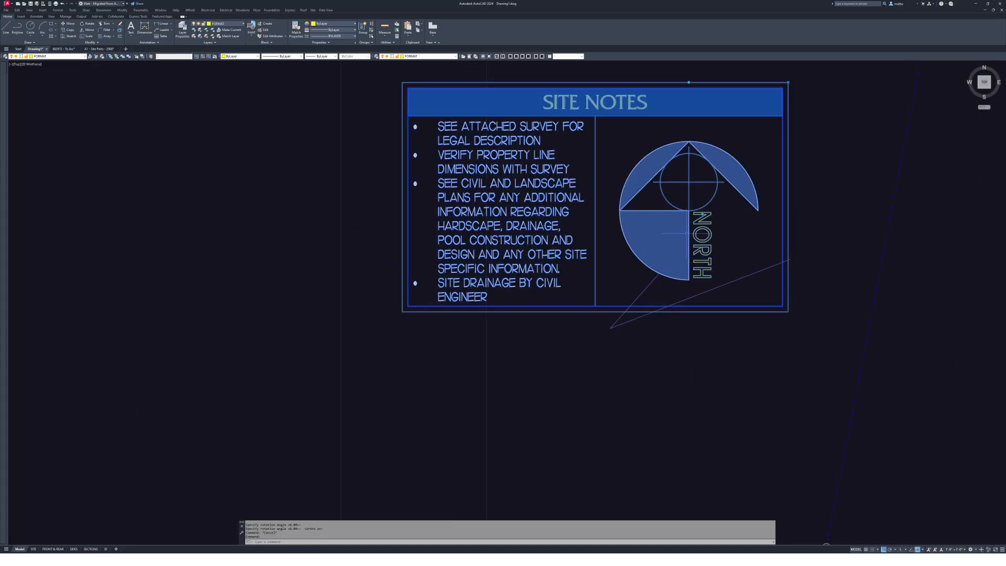
{"action": "key", "text": "Escape"}
{"action": "type", "text": "m"}
{"action": "key", "text": "Return"}
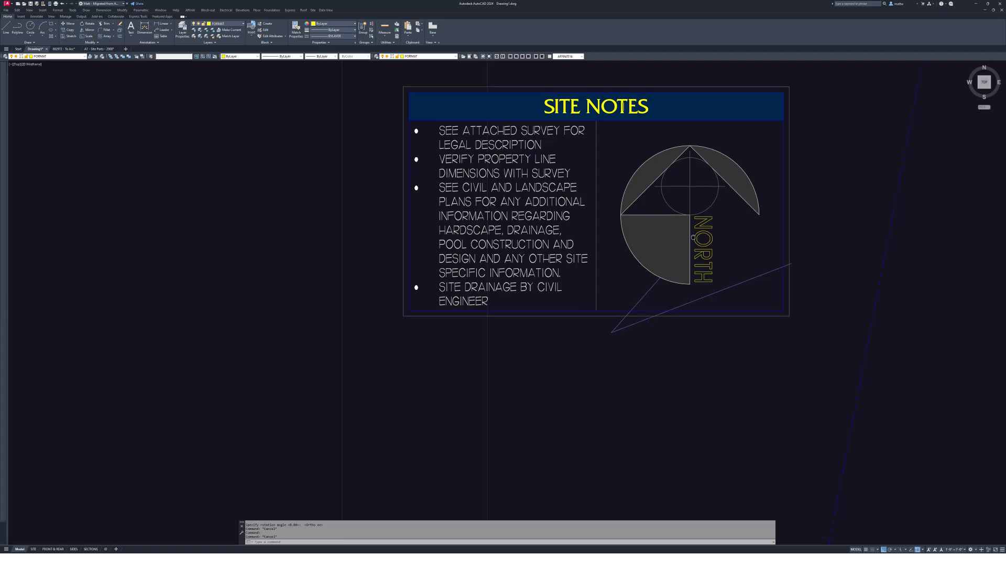
{"action": "scroll", "coordinate": [702, 212], "scroll_direction": "up", "scroll_amount": 4}
- Move the Site Notes block, based on its north arrow, to a new spot beside the boundary
{"action": "left_click", "coordinate": [702, 188]}
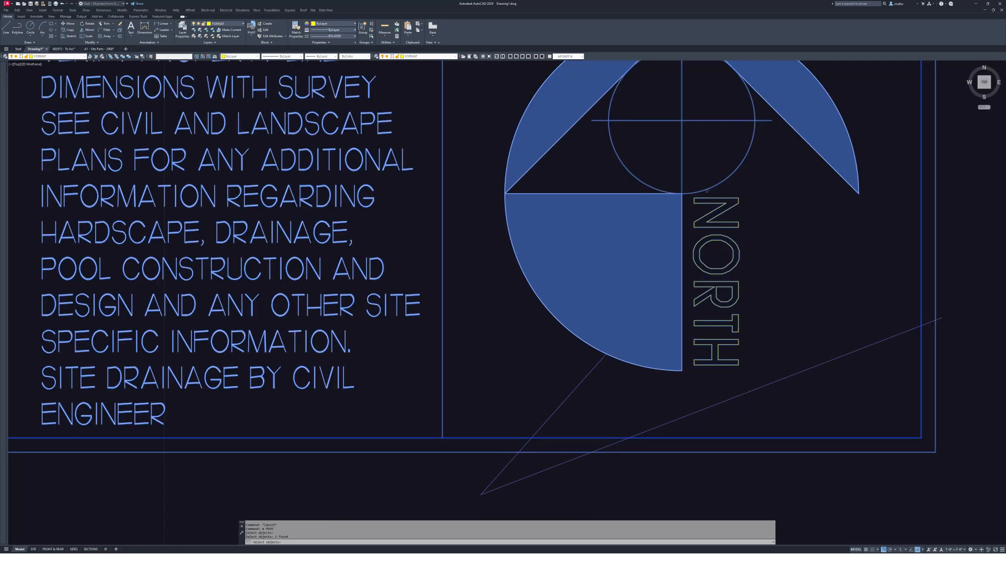
{"action": "key", "text": "Return"}
{"action": "left_click", "coordinate": [681, 193]}
{"action": "scroll", "coordinate": [769, 199], "scroll_direction": "down", "scroll_amount": 4}
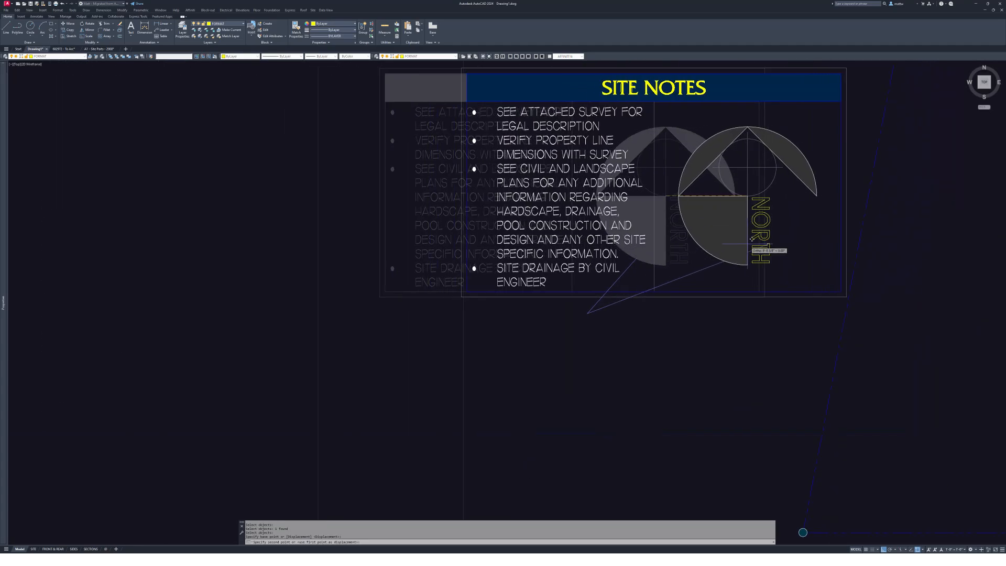
{"action": "left_click", "coordinate": [767, 244]}
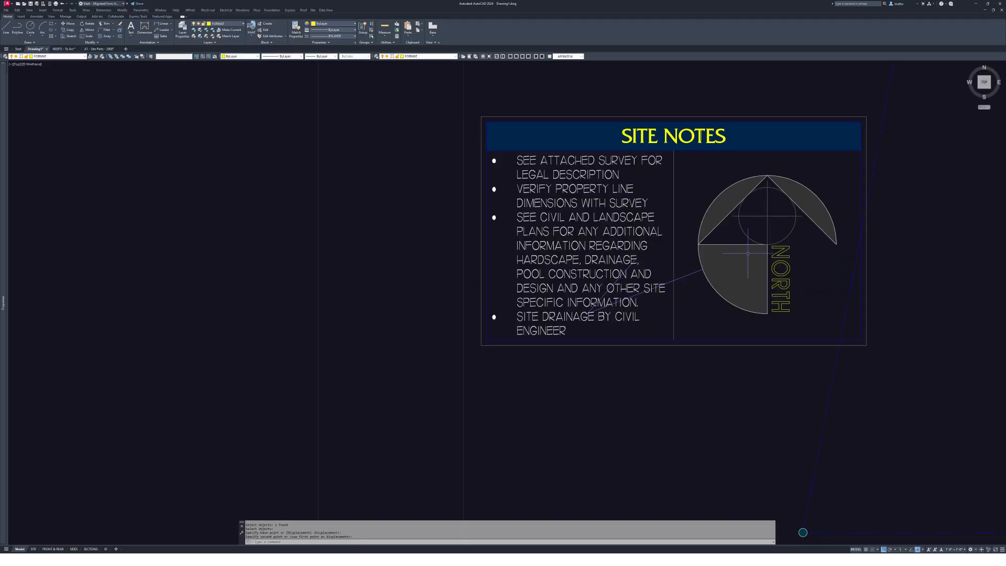
{"action": "middle_click_drag", "start_coordinate": [835, 369], "coordinate": [782, 356]}
{"action": "key", "text": "Escape"}
- Rotate the Site Notes block with the Reference option to tilt it
{"action": "type", "text": "r"}
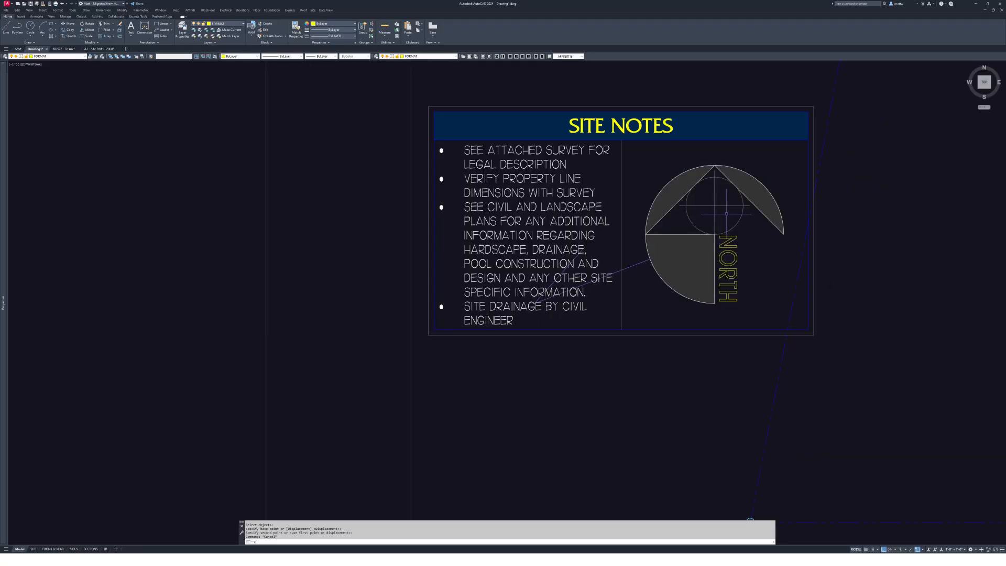
{"action": "key", "text": "Return"}
{"action": "scroll", "coordinate": [722, 213], "scroll_direction": "up", "scroll_amount": 2}
{"action": "left_click", "coordinate": [726, 209]}
{"action": "left_click", "coordinate": [718, 194]}
{"action": "key", "text": "Return"}
{"action": "left_click", "coordinate": [709, 246]}
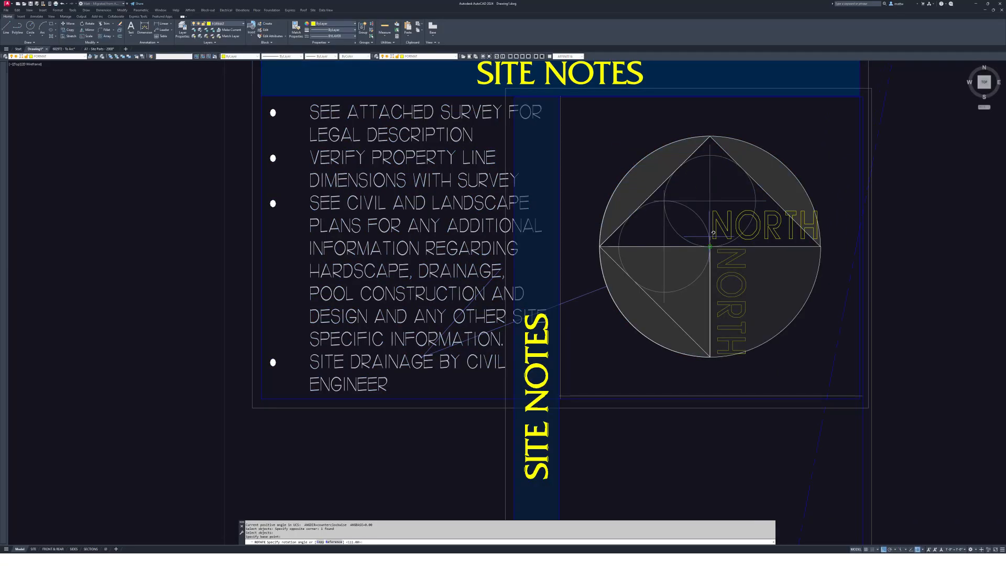
{"action": "type", "text": "r"}
{"action": "key", "text": "Return"}
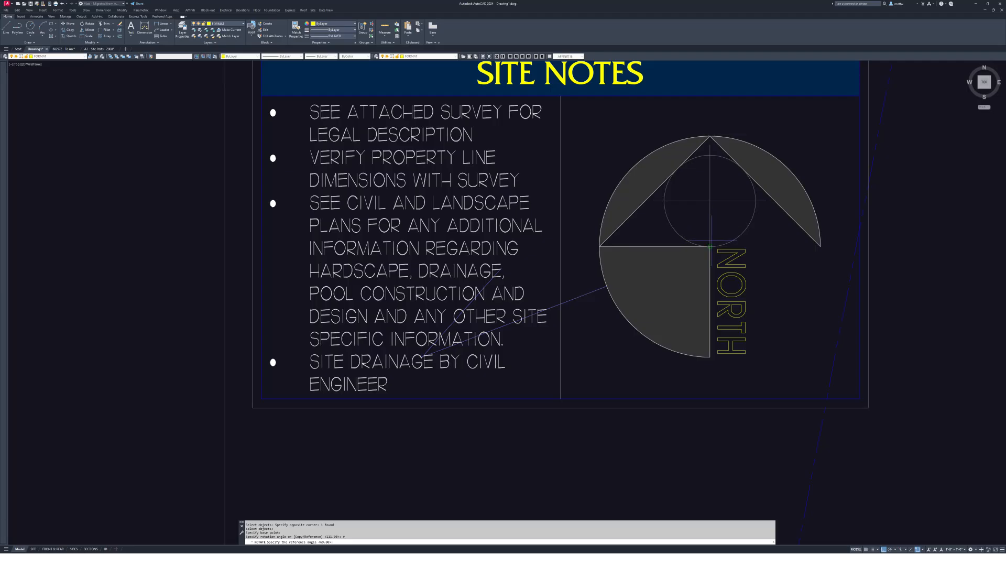
{"action": "left_click", "coordinate": [711, 169]}
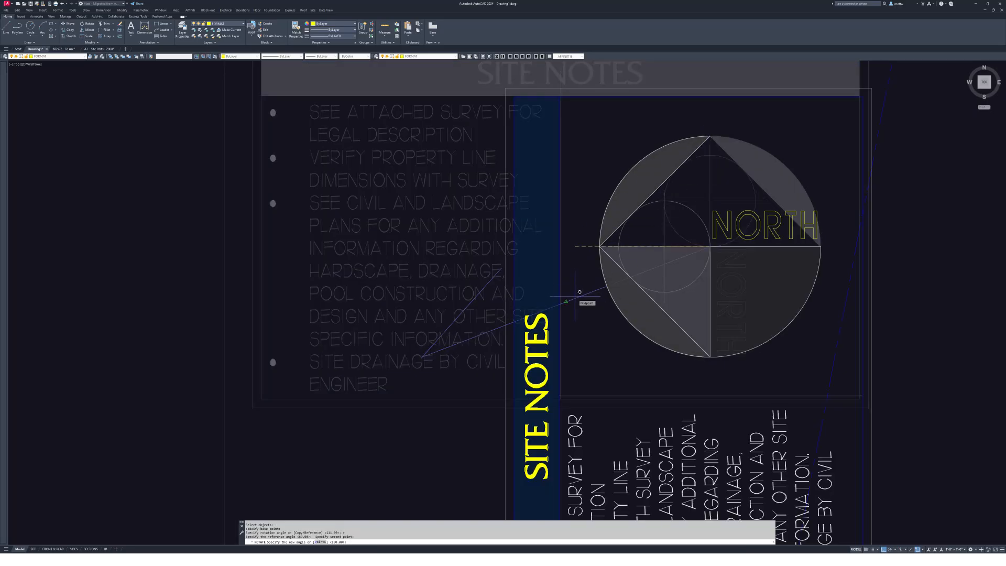
{"action": "left_click", "coordinate": [762, 154]}
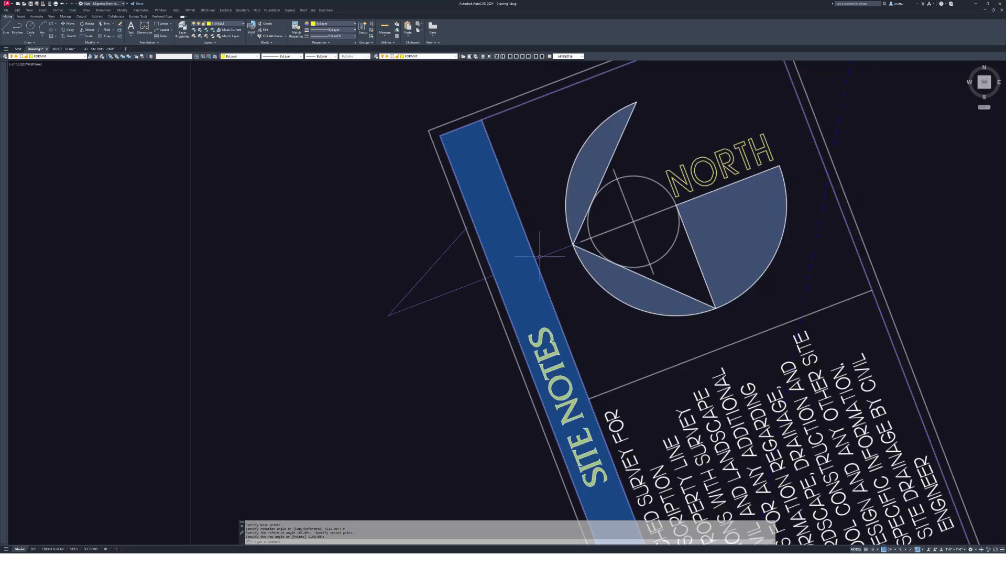
{"action": "scroll", "coordinate": [539, 256], "scroll_direction": "down", "scroll_amount": 7}
- Try the block's rotation grip to angle the north arrow, then cancel and deselect
{"action": "middle_click_drag", "start_coordinate": [537, 226], "coordinate": [602, 252]}
{"action": "left_click", "coordinate": [601, 252]}
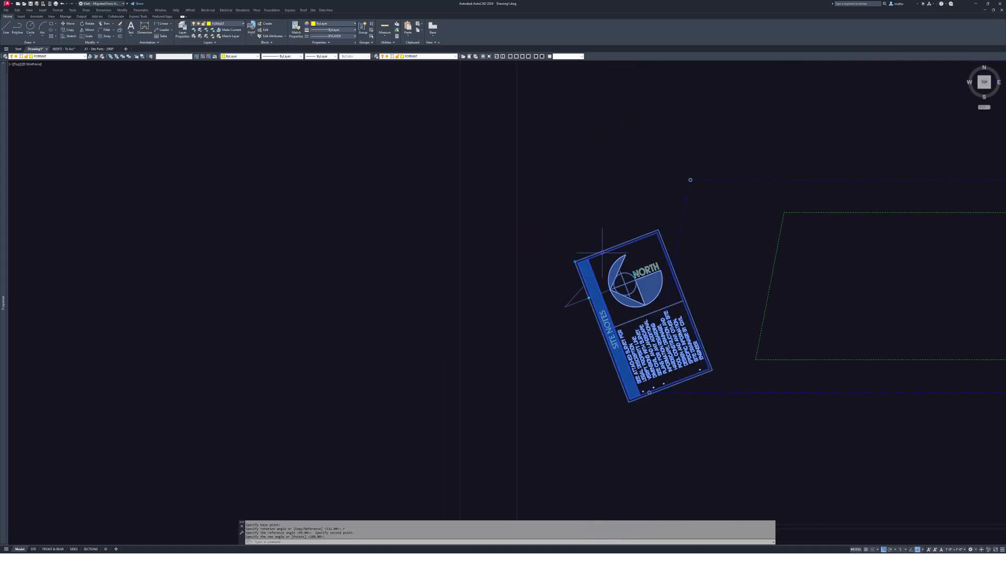
{"action": "scroll", "coordinate": [558, 300], "scroll_direction": "up", "scroll_amount": 4}
{"action": "scroll", "coordinate": [601, 283], "scroll_direction": "down", "scroll_amount": 2}
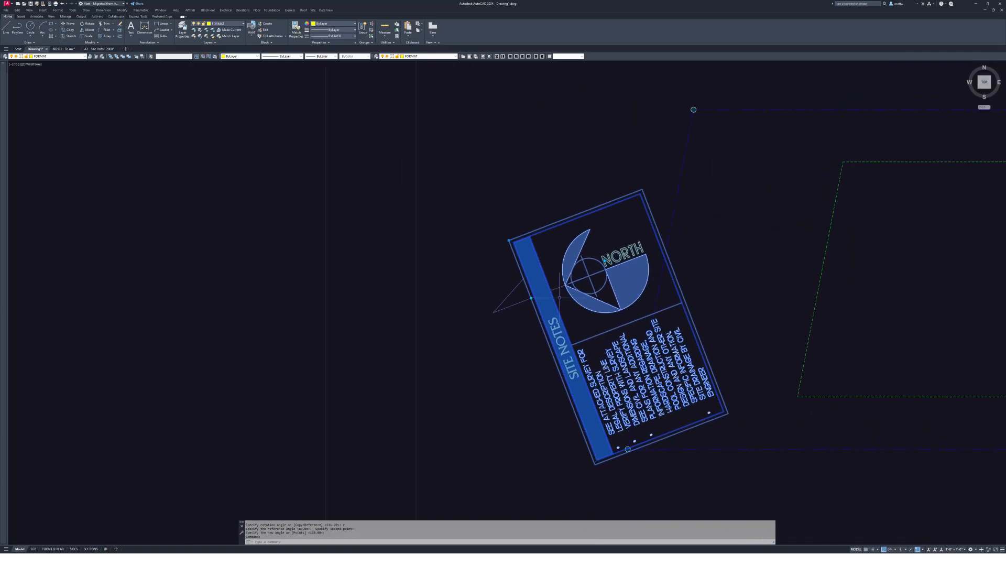
{"action": "left_click", "coordinate": [531, 297]}
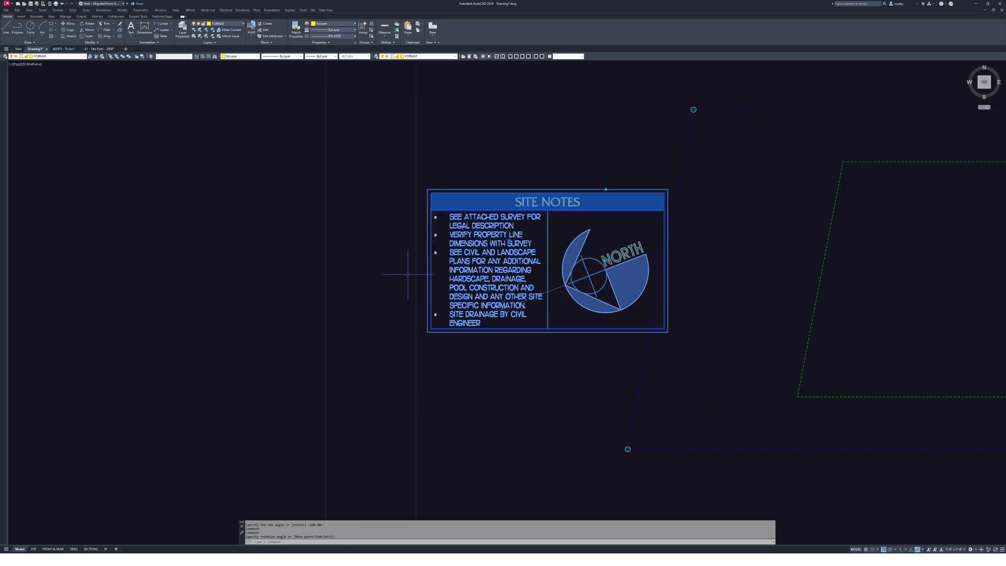
{"action": "middle_click_drag", "start_coordinate": [406, 274], "coordinate": [400, 274]}
{"action": "key", "text": "Escape"}
{"action": "key", "text": "Escape"}
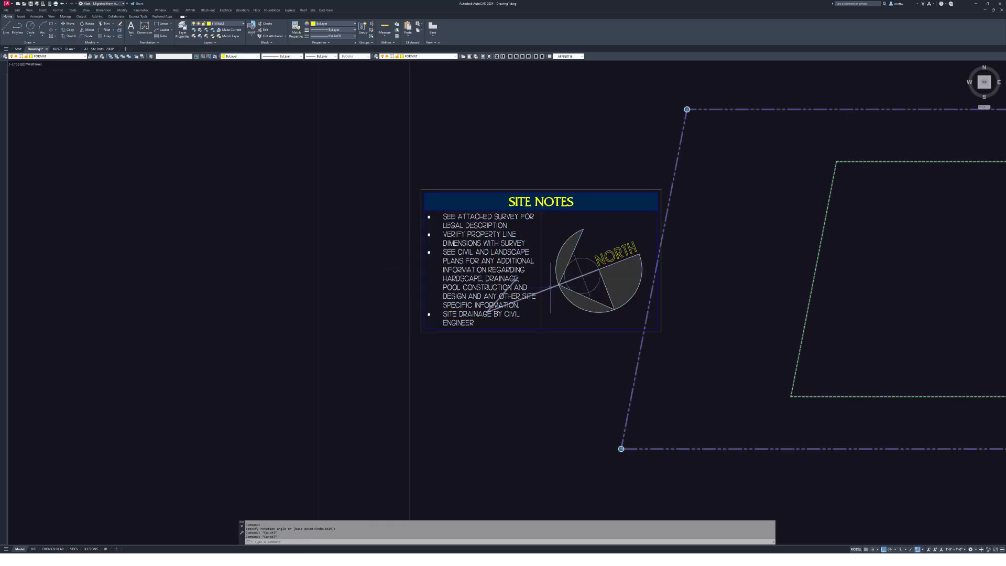
{"action": "scroll", "coordinate": [486, 331], "scroll_direction": "down", "scroll_amount": 2}
- Move the SITE NOTES block from its corner to a spot beside the Project Number tag
{"action": "type", "text": "m"}
{"action": "key", "text": "Return"}
{"action": "left_click", "coordinate": [547, 260]}
{"action": "left_click", "coordinate": [561, 242]}
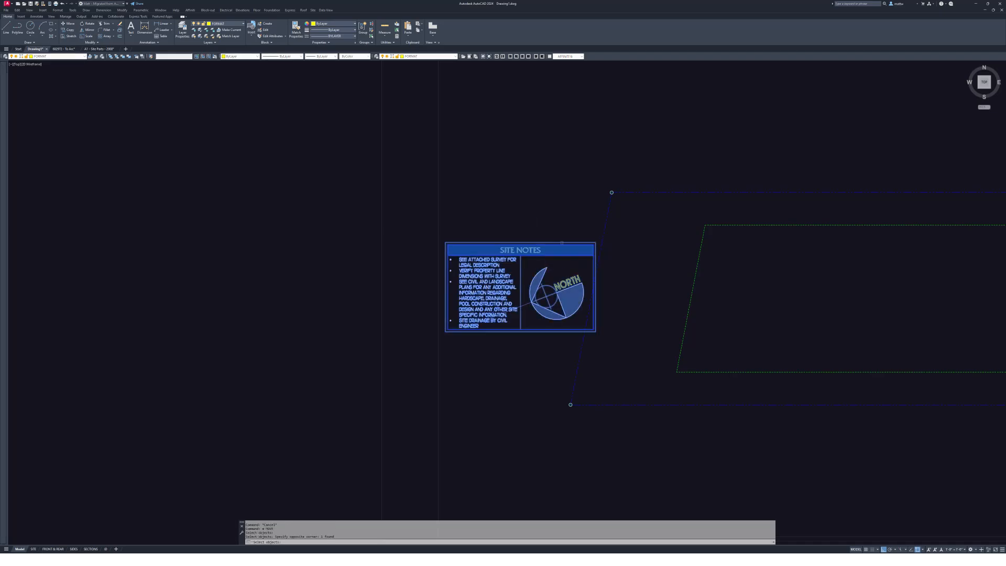
{"action": "left_click", "coordinate": [594, 242]}
{"action": "scroll", "coordinate": [680, 210], "scroll_direction": "down", "scroll_amount": 3}
{"action": "scroll", "coordinate": [667, 231], "scroll_direction": "up", "scroll_amount": 5}
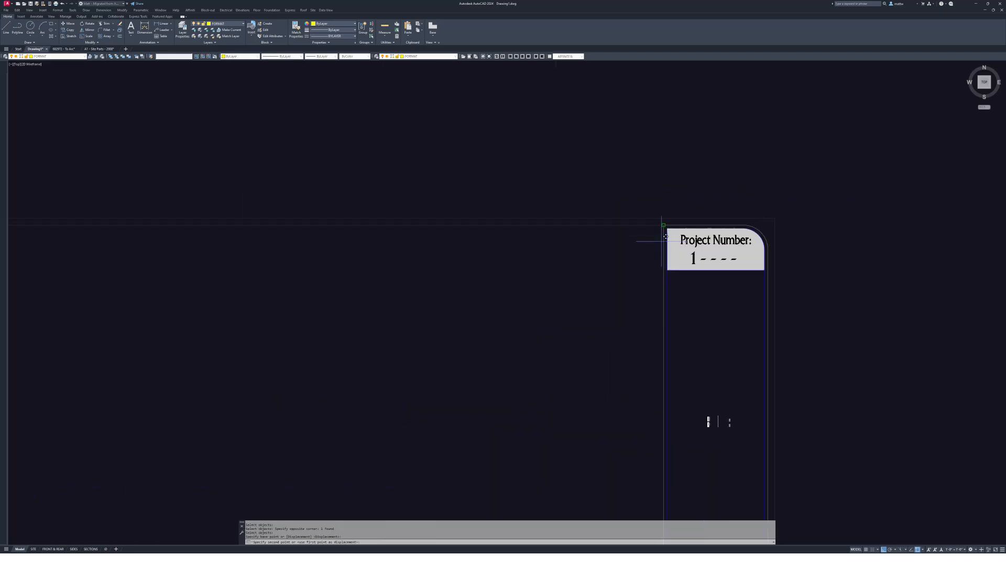
{"action": "left_click", "coordinate": [659, 225]}
{"action": "scroll", "coordinate": [664, 222], "scroll_direction": "down", "scroll_amount": 5}
{"action": "key", "text": "Escape"}
{"action": "key", "text": "Escape"}
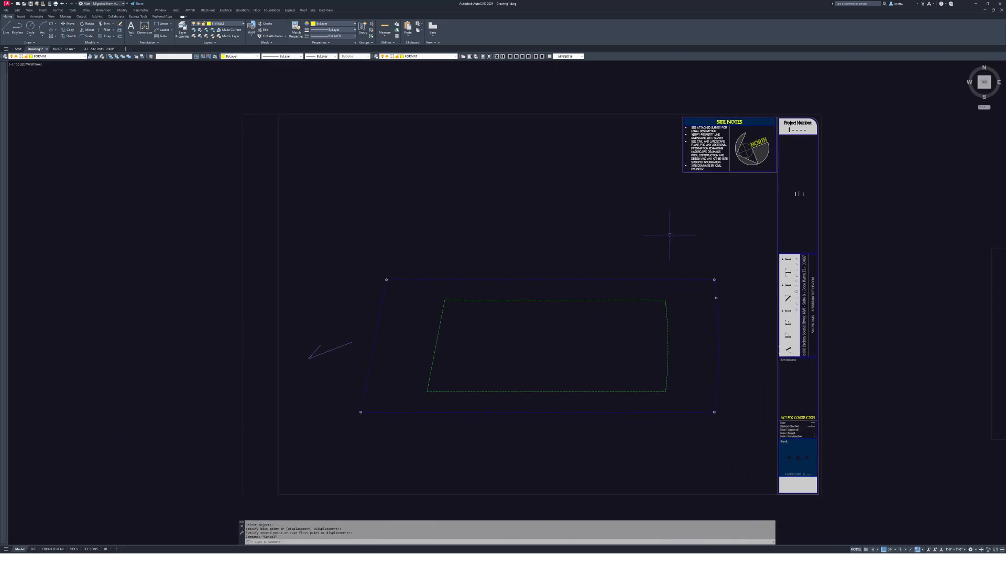
- Pan and zoom around the sheets to review the moved notes and the traced boundary
{"action": "left_click", "coordinate": [338, 358]}
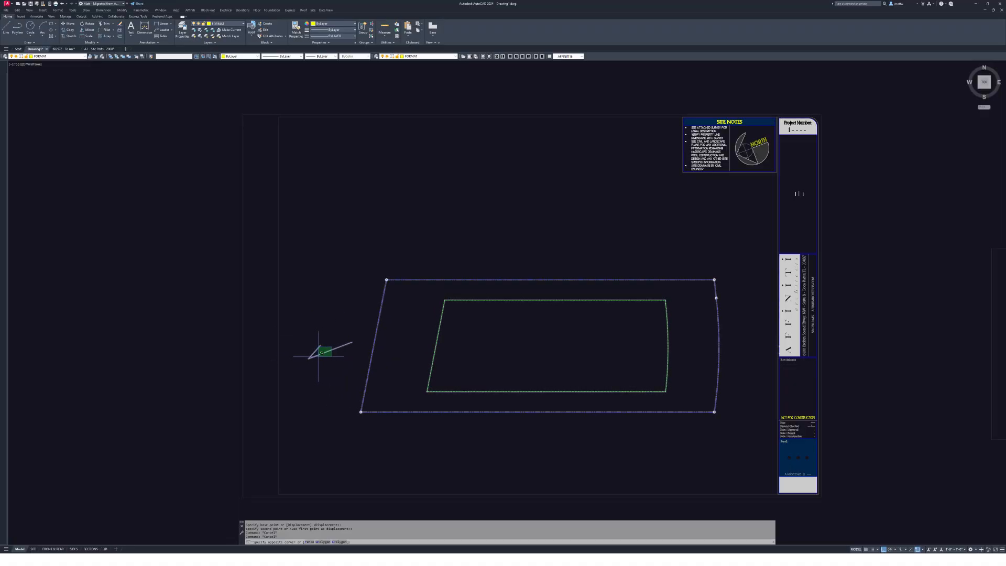
{"action": "key", "text": "Escape"}
{"action": "middle_click_drag", "start_coordinate": [640, 282], "coordinate": [683, 257]}
{"action": "key", "text": "Escape"}
{"action": "middle_click_drag", "start_coordinate": [490, 315], "coordinate": [474, 315]}
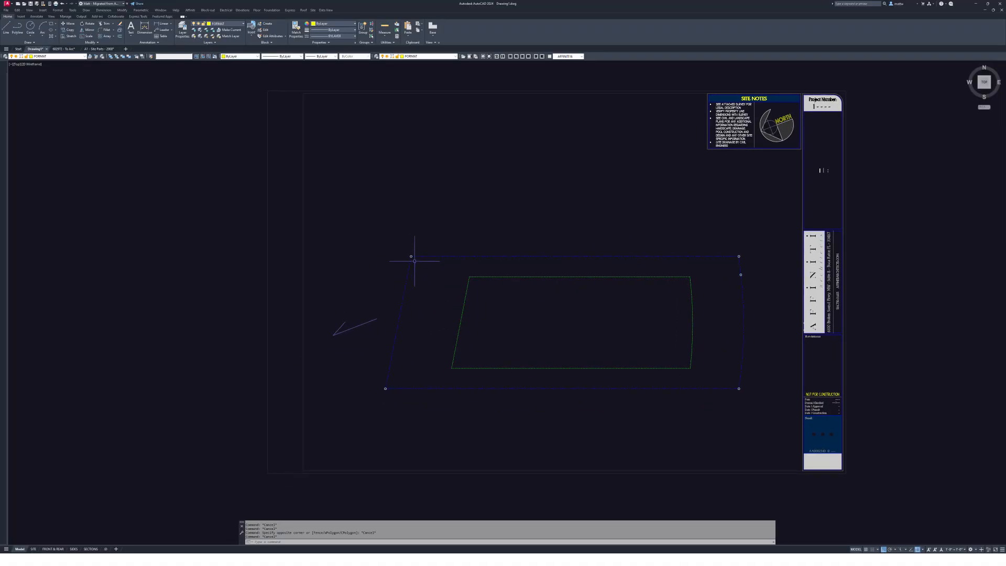
{"action": "middle_click_drag", "start_coordinate": [698, 299], "coordinate": [681, 296]}
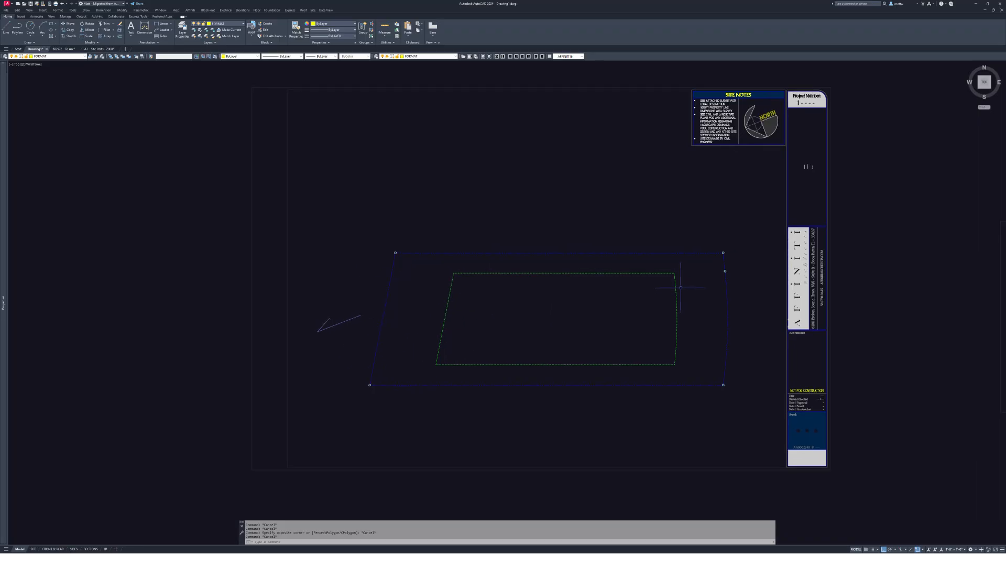
{"action": "middle_click_drag", "start_coordinate": [731, 181], "coordinate": [719, 180]}
{"action": "middle_click_drag", "start_coordinate": [303, 299], "coordinate": [390, 288]}
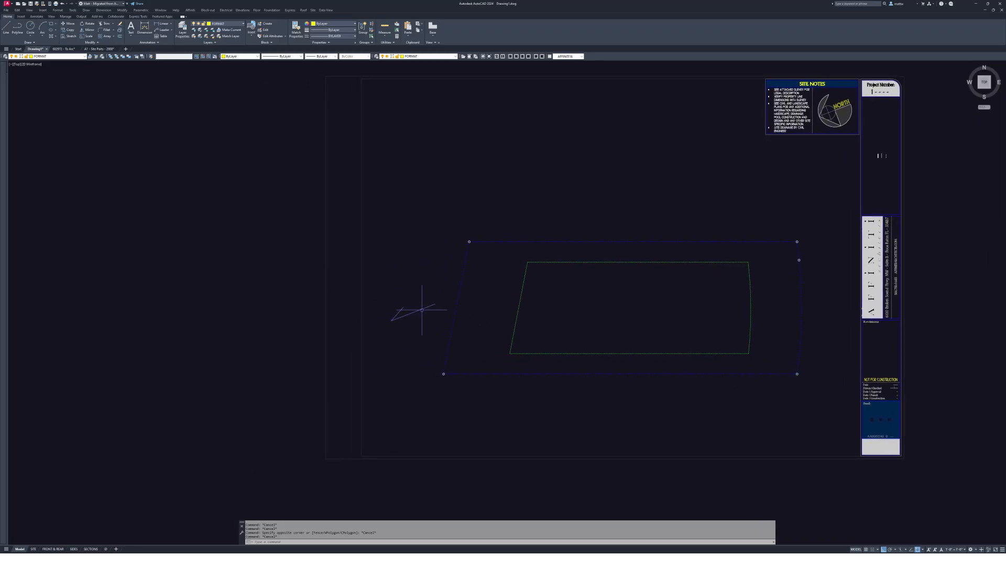
{"action": "scroll", "coordinate": [425, 289], "scroll_direction": "down", "scroll_amount": 2}
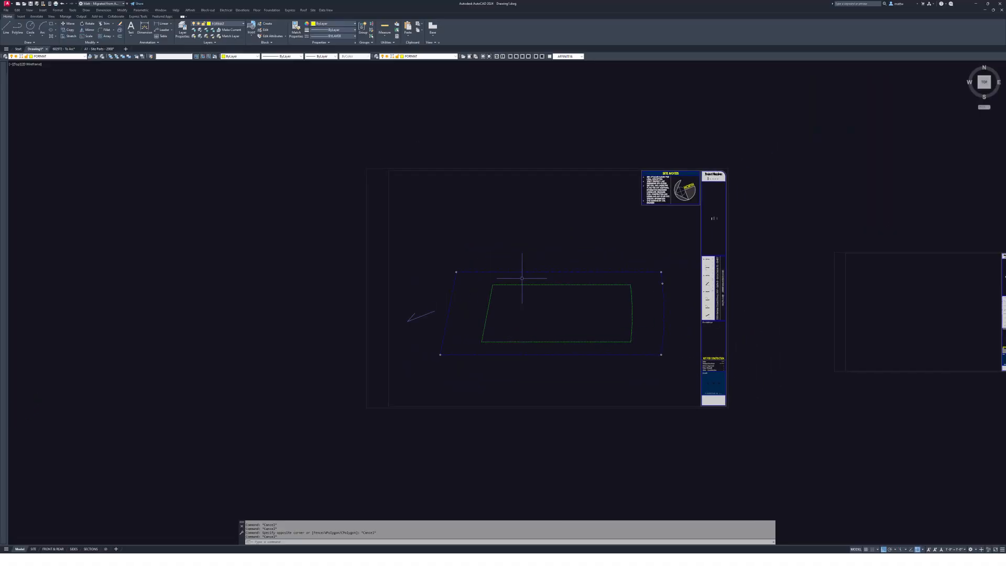
{"action": "middle_click_drag", "start_coordinate": [521, 286], "coordinate": [518, 289]}
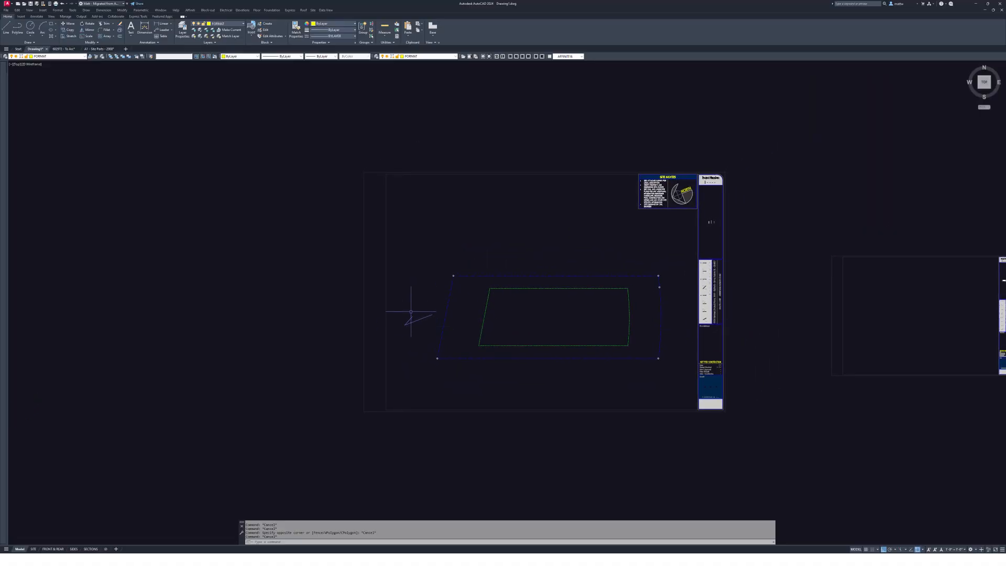
{"action": "scroll", "coordinate": [449, 316], "scroll_direction": "up", "scroll_amount": 2}
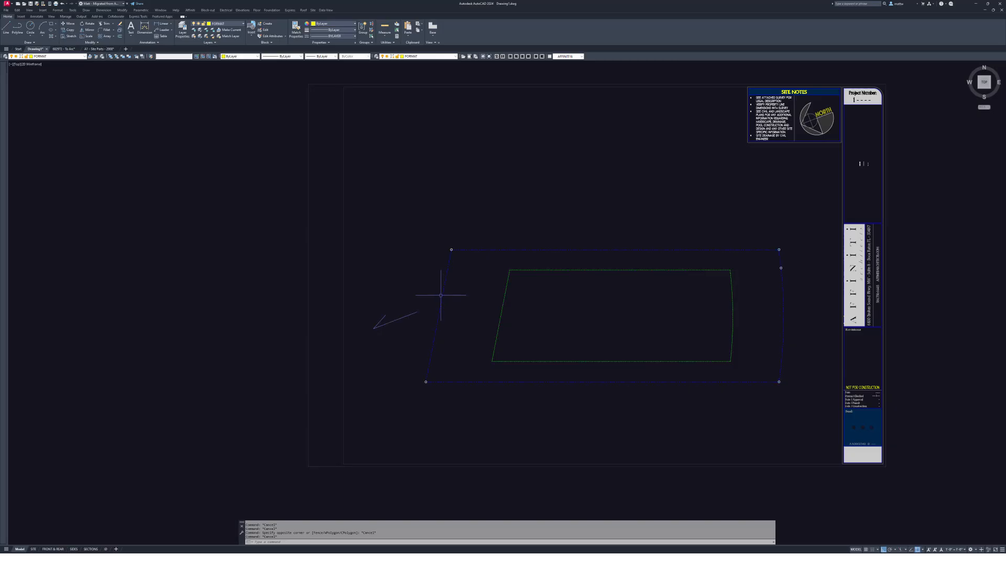
{"action": "scroll", "coordinate": [442, 293], "scroll_direction": "down", "scroll_amount": 2}
{"action": "mouse_move", "coordinate": [672, 232]}
{"action": "middle_mouse_down"}
{"action": "mouse_move", "coordinate": [613, 213]}
{"action": "mouse_move", "coordinate": [574, 226]}
{"action": "middle_mouse_up"}
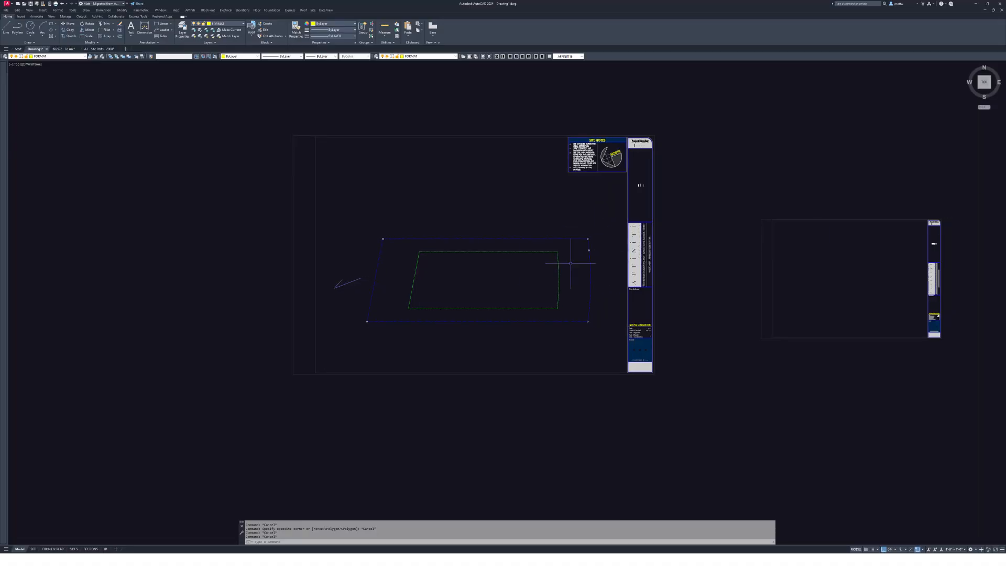
{"action": "middle_click_drag", "start_coordinate": [571, 263], "coordinate": [535, 255]}
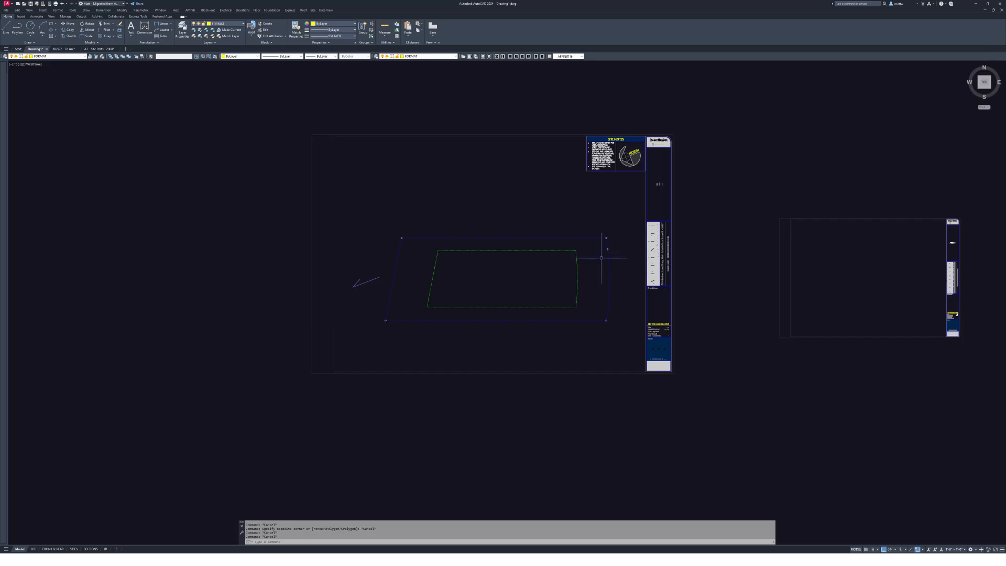
{"action": "scroll", "coordinate": [532, 265], "scroll_direction": "down", "scroll_amount": 2}
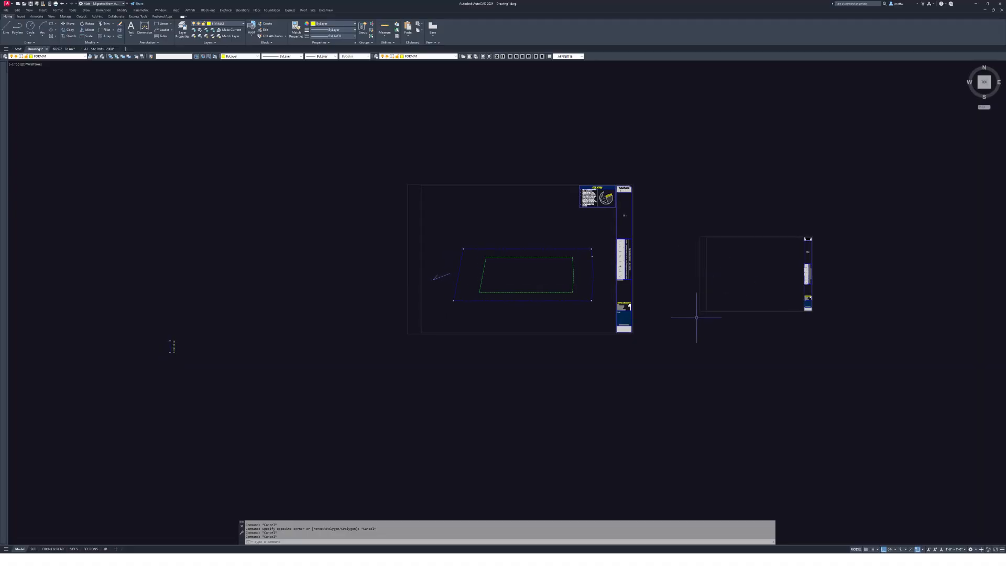
- Bring the survey PDF forward in Acrobat and open the Survey folder over the drawing
{"action": "key", "text": "alt+Tab"}
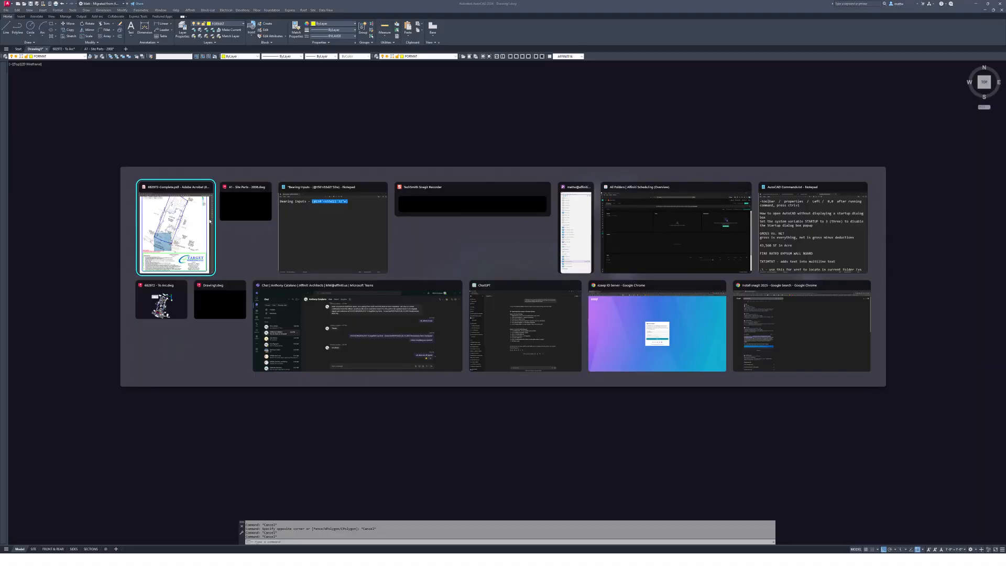
{"action": "left_click", "coordinate": [210, 220]}
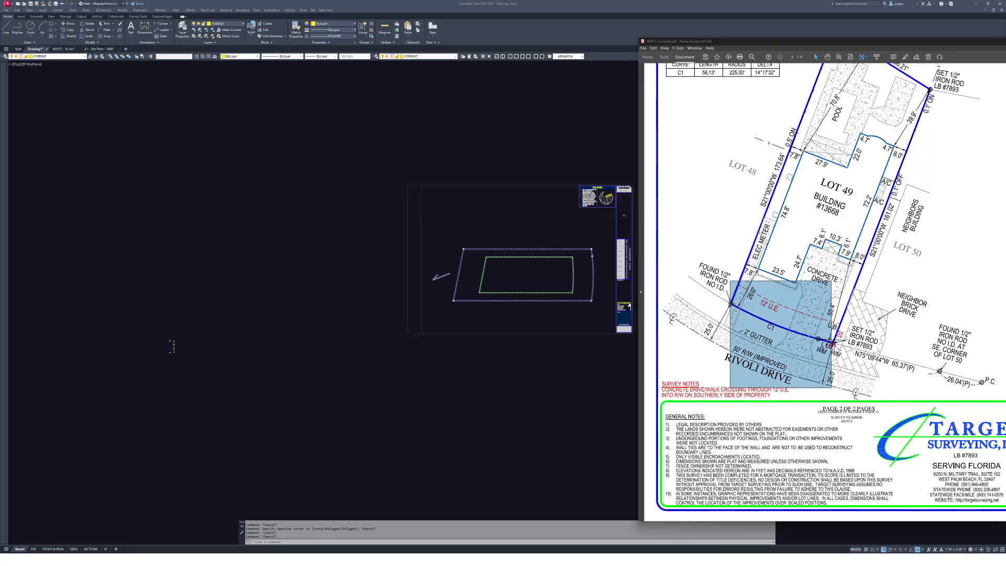
{"action": "key", "text": "super+e"}
{"action": "left_click_drag", "start_coordinate": [778, 195], "coordinate": [649, 190]}
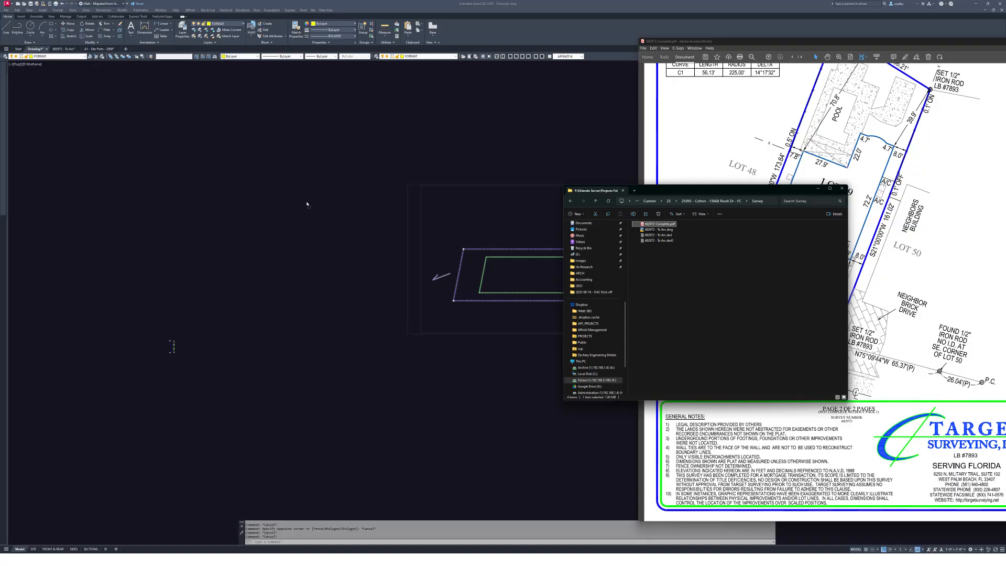
- Drag the survey PDF into the drawing, accept the default page, then cancel placement
{"action": "left_click_drag", "start_coordinate": [309, 240], "coordinate": [313, 247]}
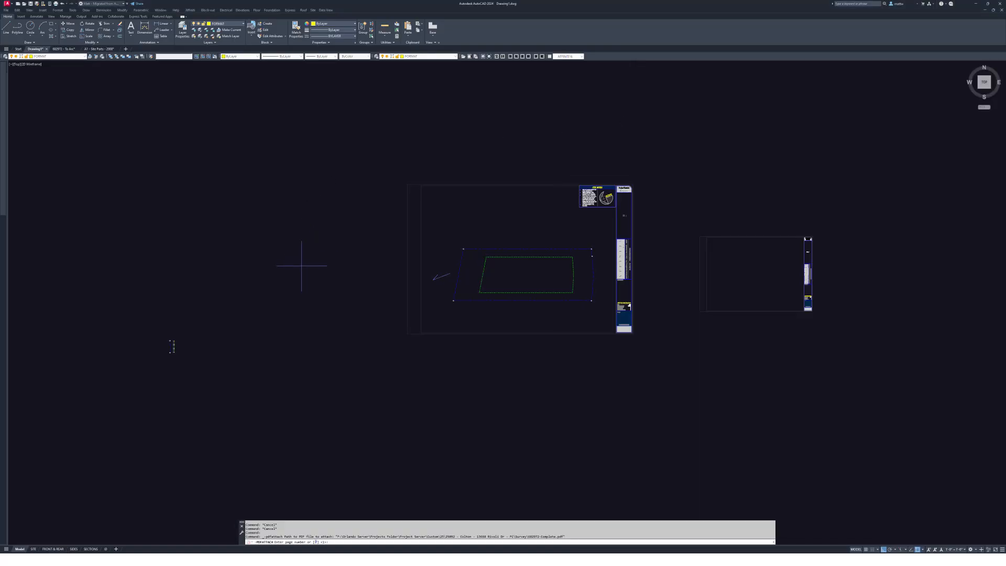
{"action": "mouse_move", "coordinate": [301, 265]}
{"action": "middle_mouse_down"}
{"action": "mouse_move", "coordinate": [524, 222]}
{"action": "mouse_move", "coordinate": [451, 292]}
{"action": "mouse_move", "coordinate": [460, 209]}
{"action": "mouse_move", "coordinate": [489, 312]}
{"action": "mouse_move", "coordinate": [537, 208]}
{"action": "middle_mouse_up"}
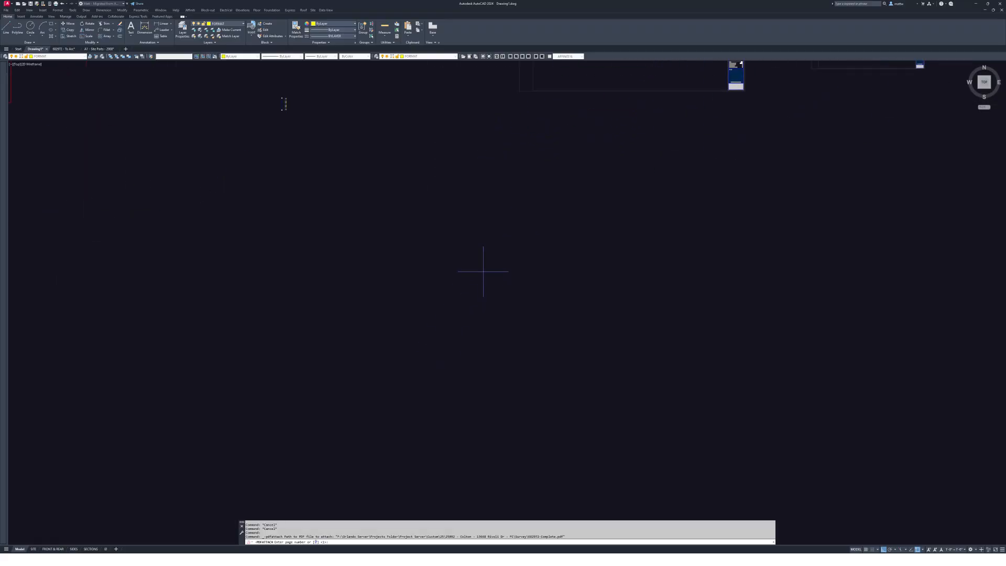
{"action": "key", "text": "Return"}
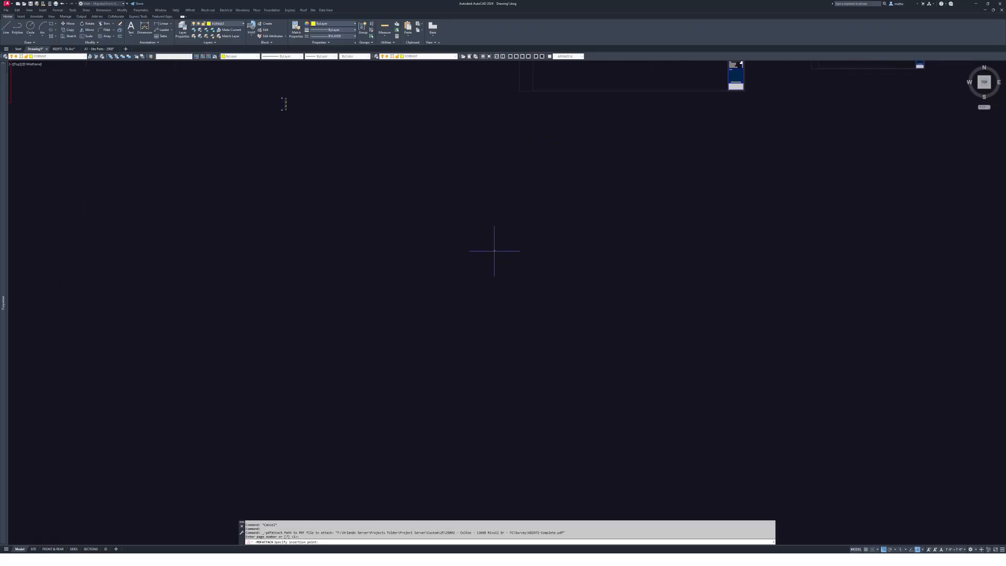
{"action": "key", "text": "Escape"}
{"action": "middle_click_drag", "start_coordinate": [486, 255], "coordinate": [375, 497]}
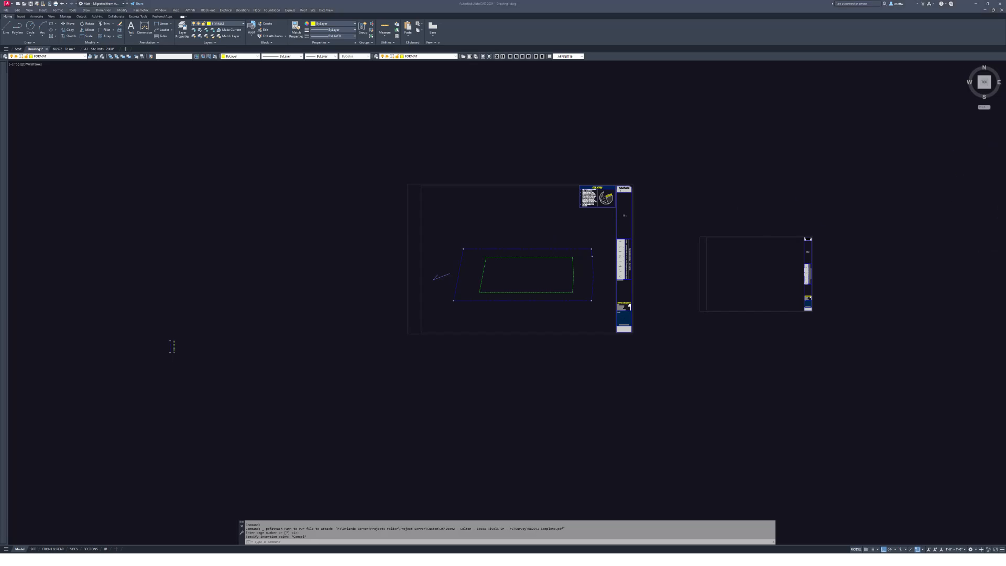
- Push the Acrobat window aside and drag 682972-Complete.pdf into the drawing again
{"action": "key", "text": "alt+Tab"}
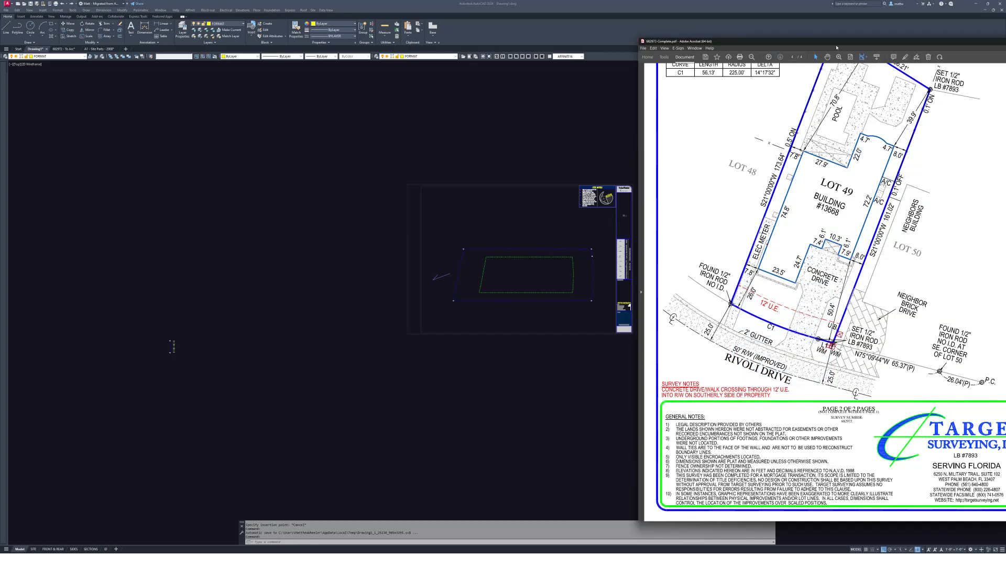
{"action": "left_click_drag", "start_coordinate": [736, 45], "coordinate": [556, 41]}
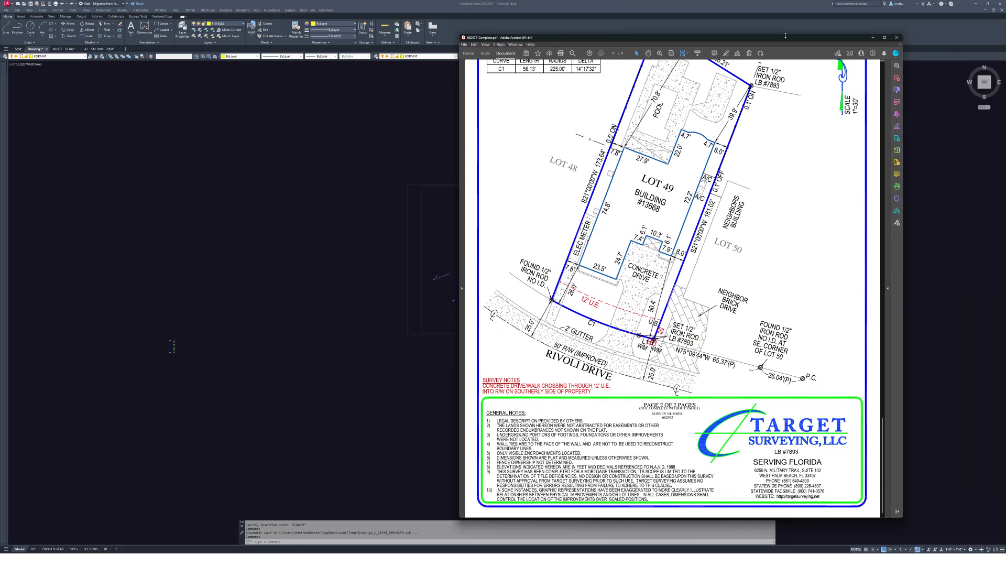
{"action": "left_click_drag", "start_coordinate": [753, 42], "coordinate": [1005, 51]}
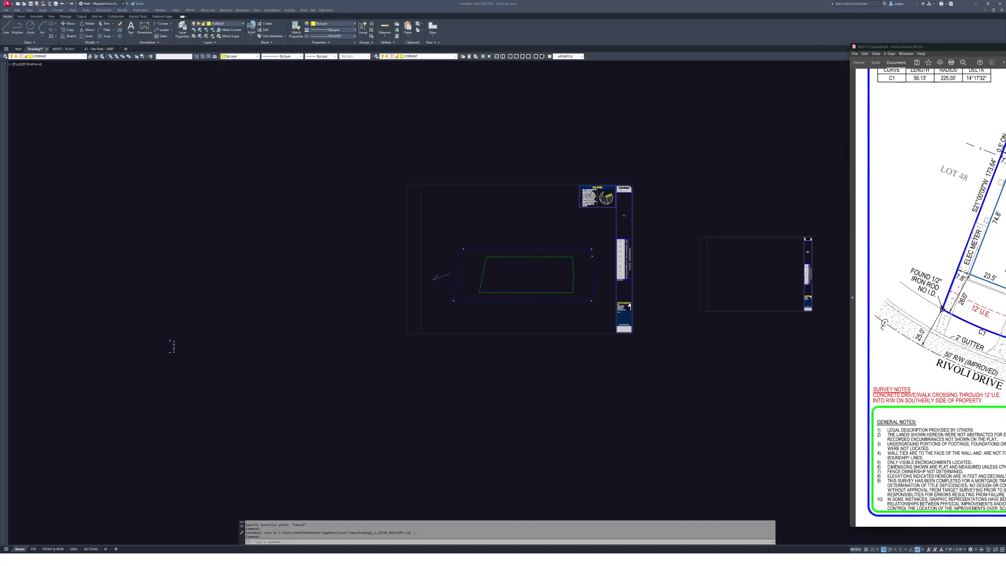
{"action": "key", "text": "alt+Tab"}
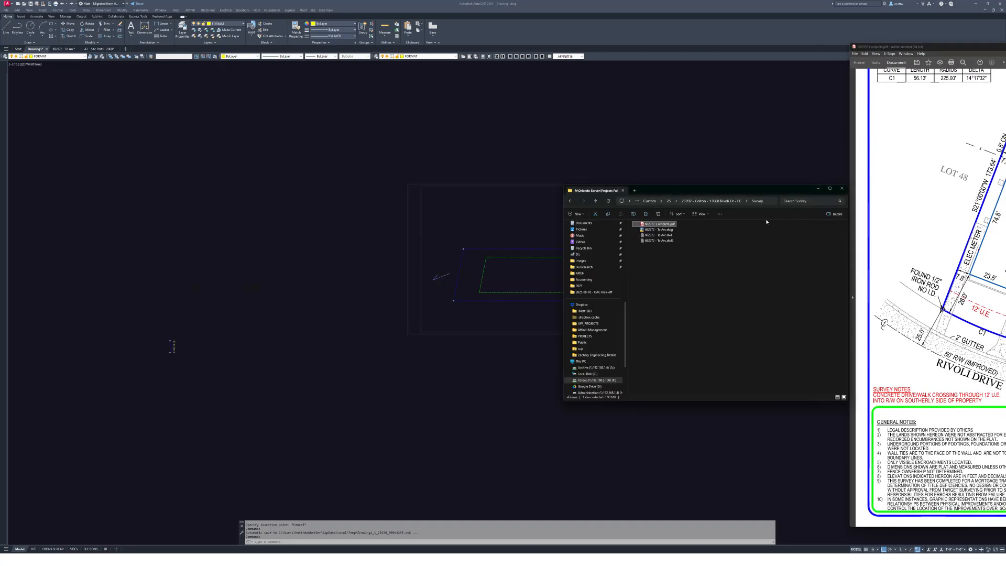
{"action": "left_click_drag", "start_coordinate": [382, 381], "coordinate": [386, 444]}
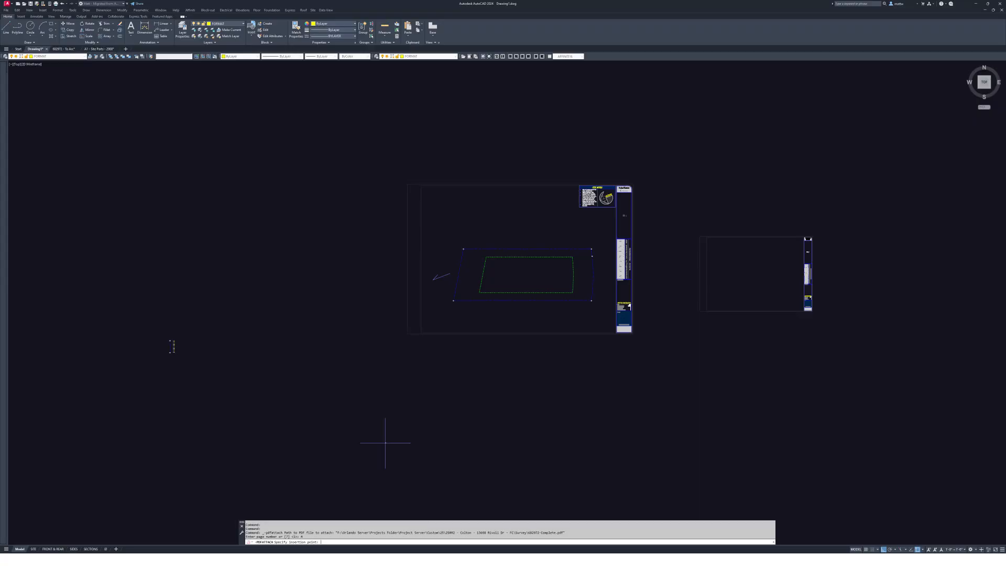
- Place the survey PDF at scale factor 20 with default rotation and view it
{"action": "middle_click_drag", "start_coordinate": [365, 436], "coordinate": [423, 356]}
{"action": "left_click", "coordinate": [379, 399]}
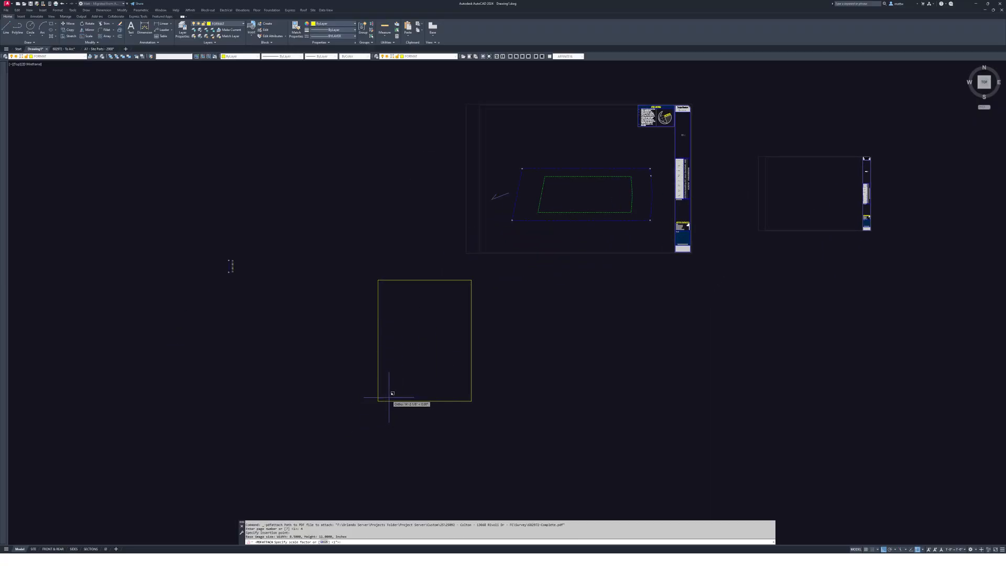
{"action": "key", "text": "Return"}
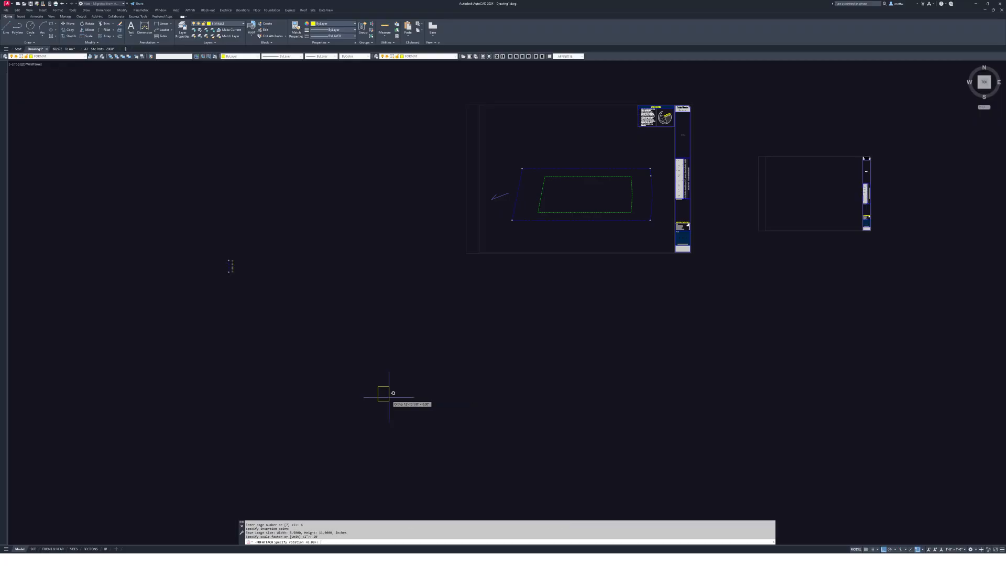
{"action": "key", "text": "Return"}
{"action": "scroll", "coordinate": [471, 377], "scroll_direction": "up", "scroll_amount": 10}
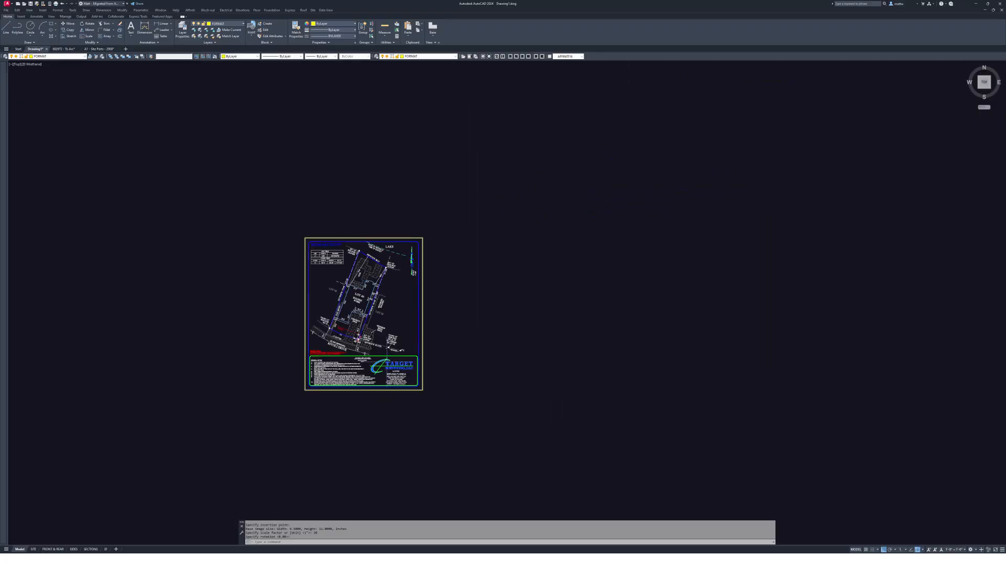
{"action": "middle_click_drag", "start_coordinate": [367, 262], "coordinate": [532, 221]}
{"action": "mouse_move", "coordinate": [476, 315]}
{"action": "middle_mouse_down"}
{"action": "mouse_move", "coordinate": [530, 294]}
{"action": "mouse_move", "coordinate": [624, 392]}
{"action": "middle_mouse_up"}
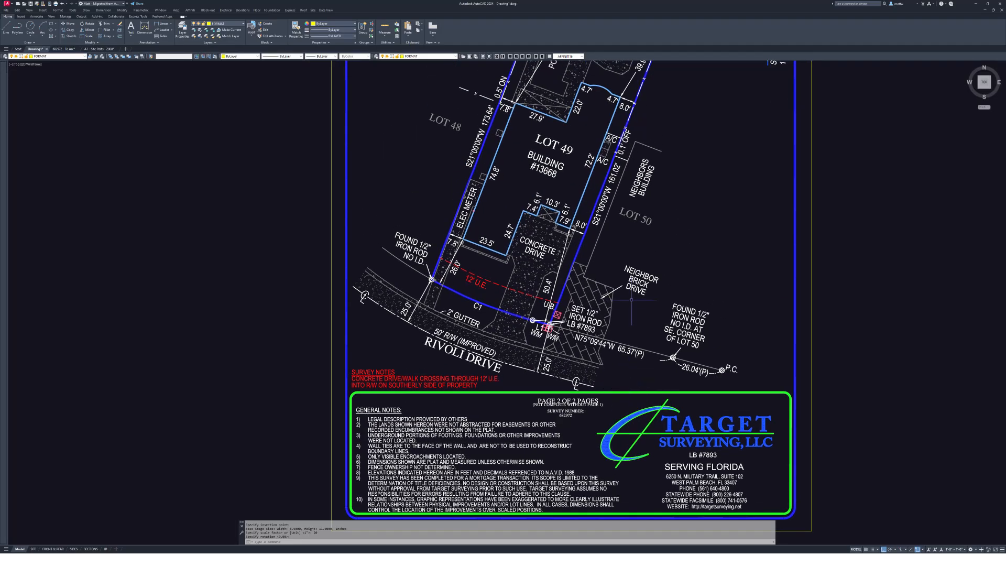
{"action": "scroll", "coordinate": [654, 234], "scroll_direction": "down", "scroll_amount": 2}
{"action": "scroll", "coordinate": [678, 253], "scroll_direction": "down", "scroll_amount": 1}
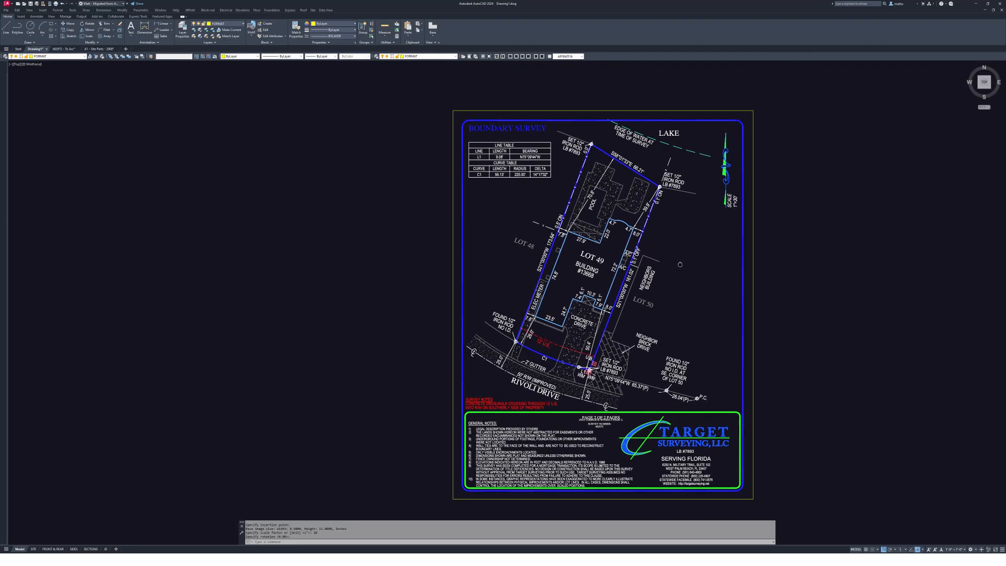
{"action": "scroll", "coordinate": [680, 246], "scroll_direction": "up", "scroll_amount": 8}
{"action": "scroll", "coordinate": [732, 198], "scroll_direction": "down", "scroll_amount": 6}
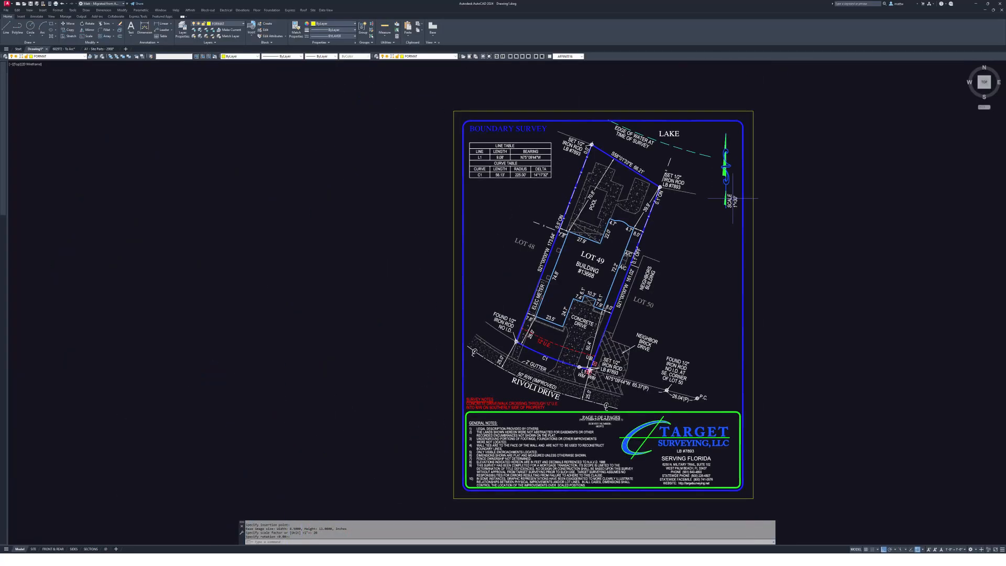
{"action": "scroll", "coordinate": [732, 198], "scroll_direction": "down", "scroll_amount": 2}
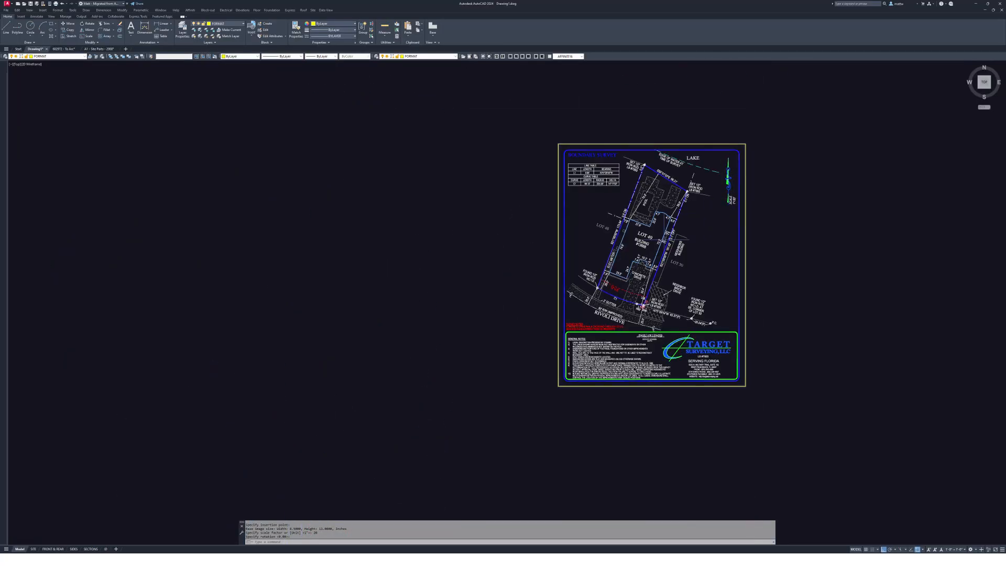
- Cancel ERASE and undo twice to remove the attached survey PDF
{"action": "key", "text": "Escape"}
{"action": "key", "text": "Escape"}
{"action": "scroll", "coordinate": [681, 225], "scroll_direction": "up", "scroll_amount": 4}
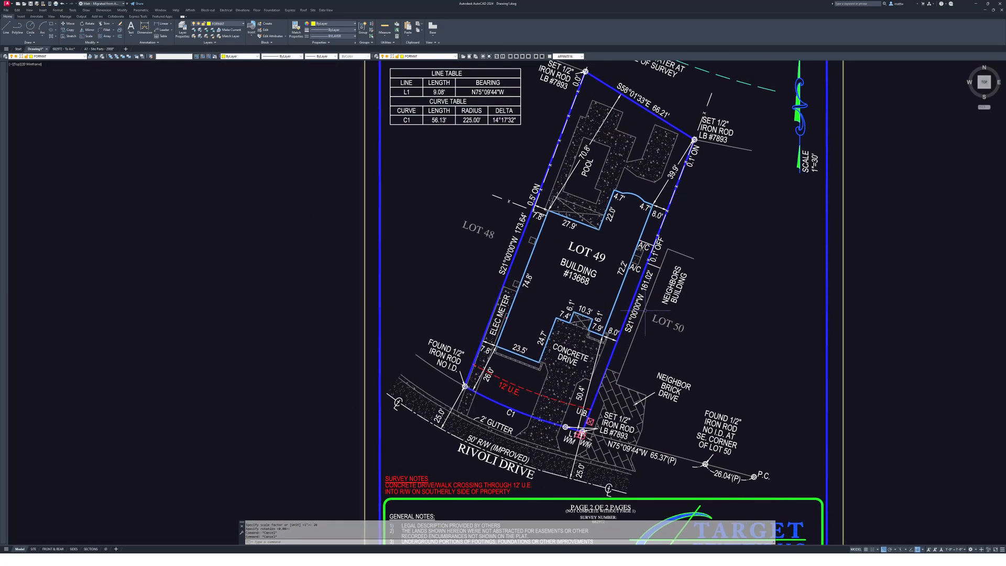
{"action": "scroll", "coordinate": [620, 334], "scroll_direction": "down", "scroll_amount": 4}
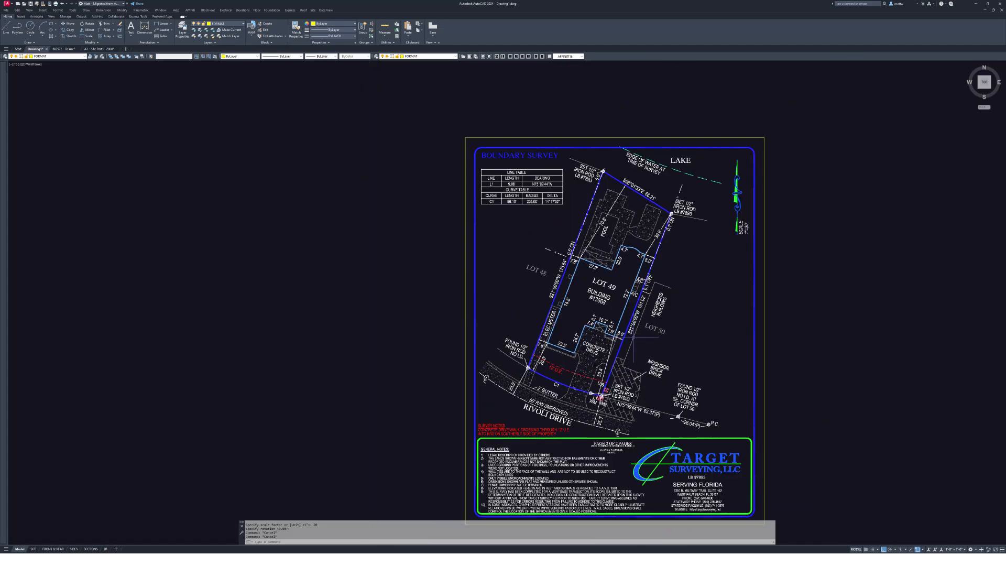
{"action": "type", "text": "e"}
{"action": "key", "text": "Return"}
{"action": "type", "text": "u"}
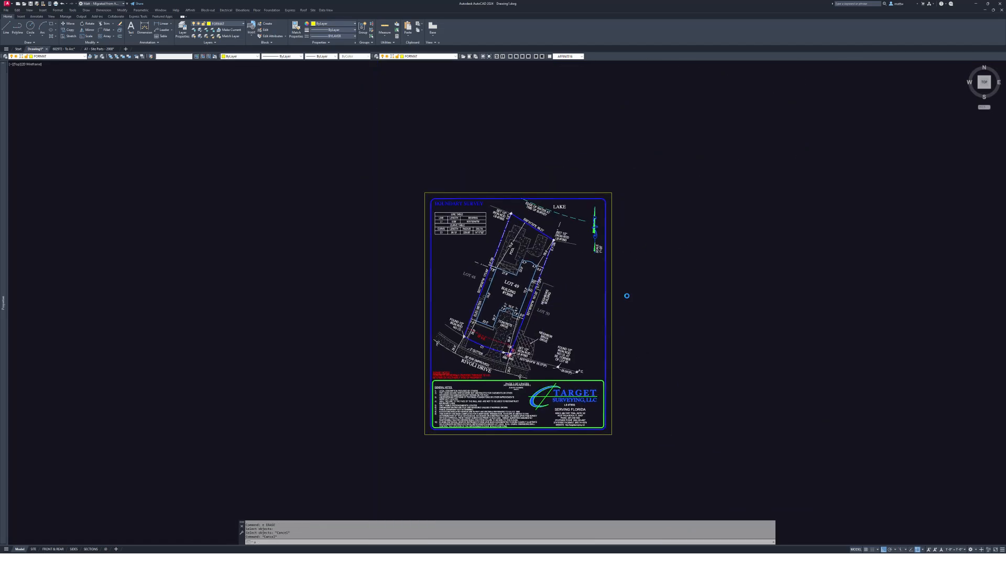
{"action": "key", "text": "Return"}
{"action": "type", "text": "u"}
{"action": "key", "text": "Return"}
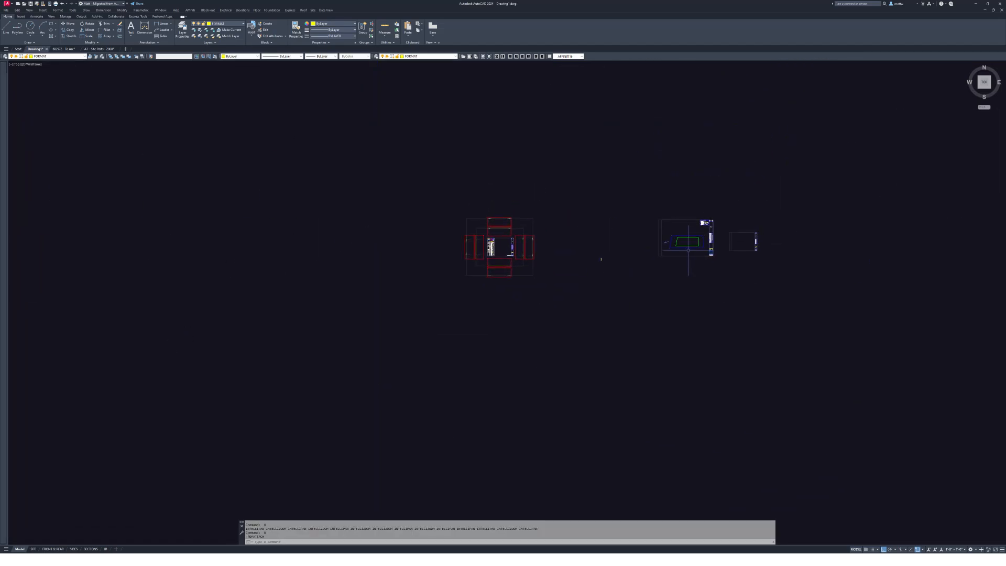
- Attach the survey PDF from File Explorer as page 4, scale 360, rotation 0, in empty space
{"action": "key", "text": "Escape"}
{"action": "key", "text": "alt+Tab"}
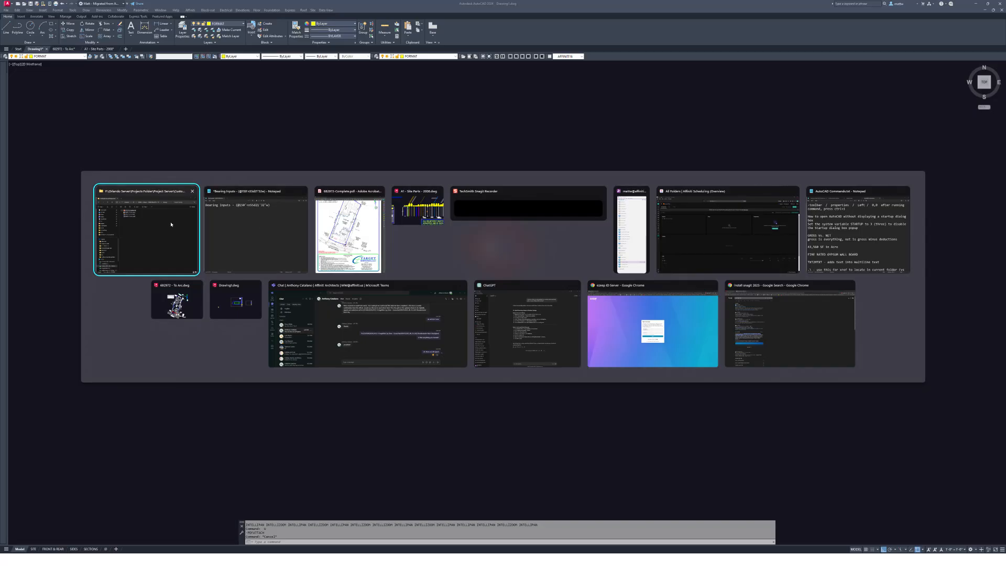
{"action": "key", "text": "alt+Tab"}
{"action": "left_click_drag", "start_coordinate": [653, 228], "coordinate": [452, 354]}
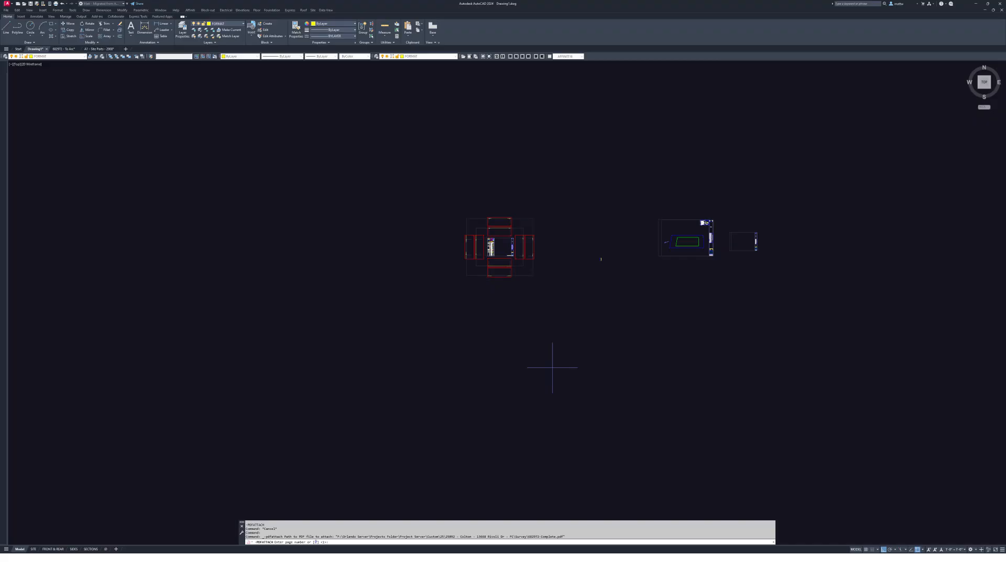
{"action": "type", "text": "4"}
{"action": "key", "text": "Return"}
{"action": "left_click", "coordinate": [600, 368]}
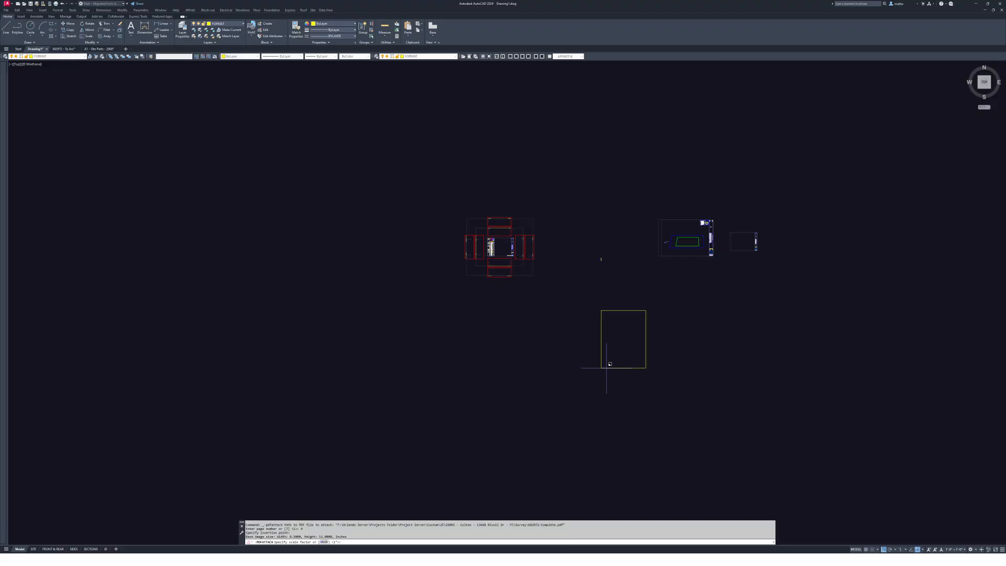
{"action": "type", "text": "360"}
{"action": "key", "text": "Return"}
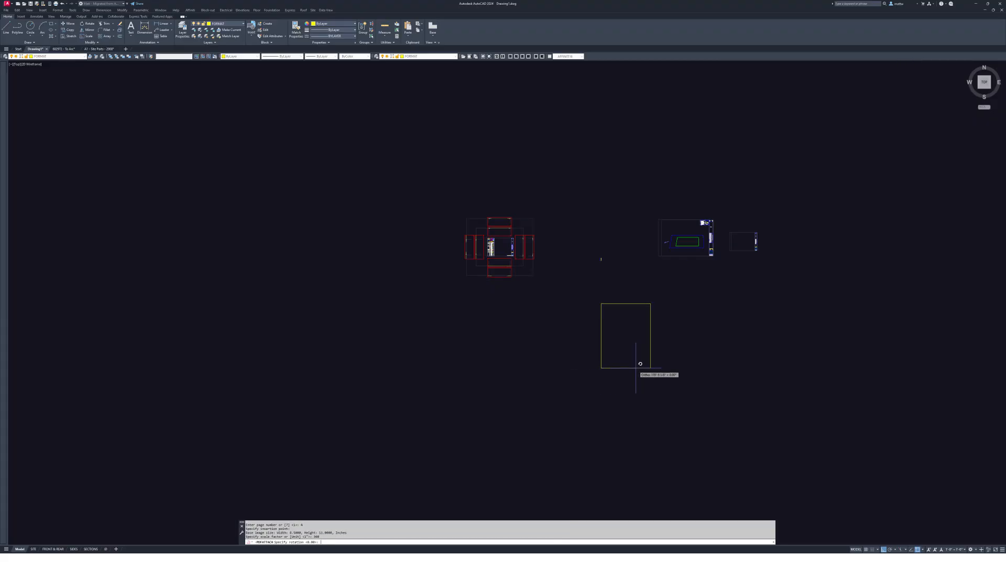
{"action": "left_click", "coordinate": [674, 366]}
{"action": "scroll", "coordinate": [634, 314], "scroll_direction": "up", "scroll_amount": 10}
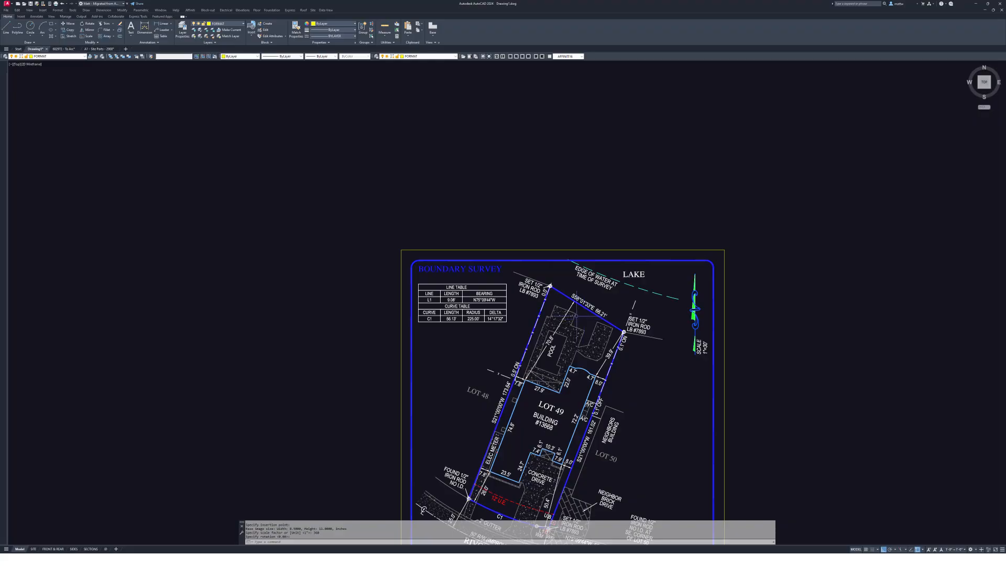
- Measure the northwest-to-northeast iron rod distance with DIST, reading 68'-5 7/8"
{"action": "scroll", "coordinate": [616, 283], "scroll_direction": "up", "scroll_amount": 5}
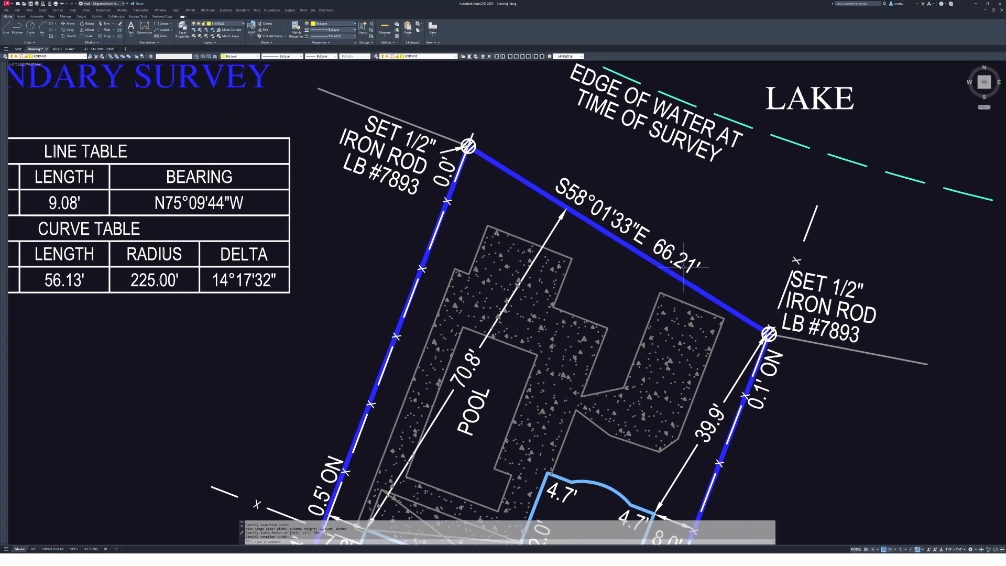
{"action": "key", "text": "Escape"}
{"action": "key", "text": "Escape"}
{"action": "key", "text": "Escape"}
{"action": "type", "text": "ds"}
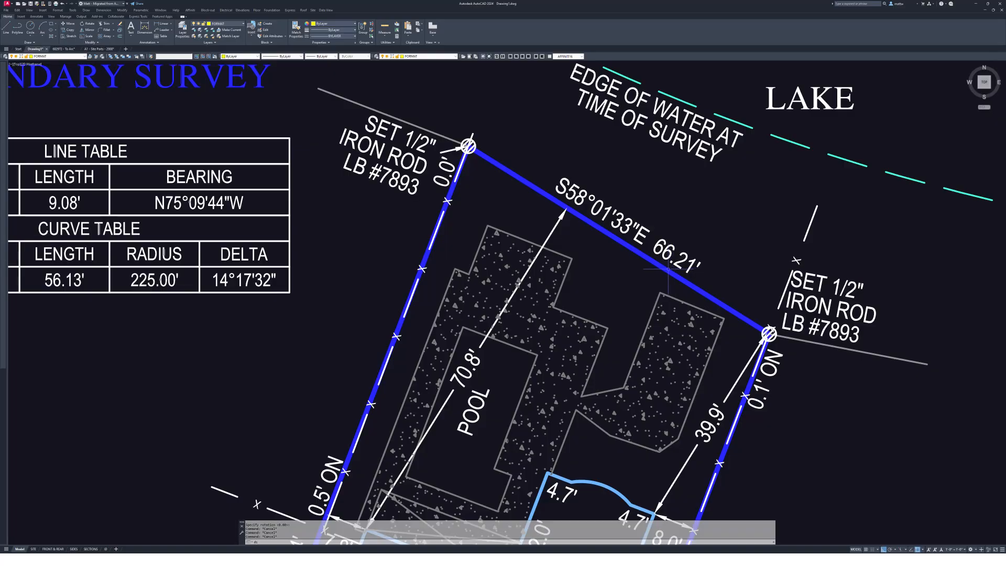
{"action": "key", "text": "Return"}
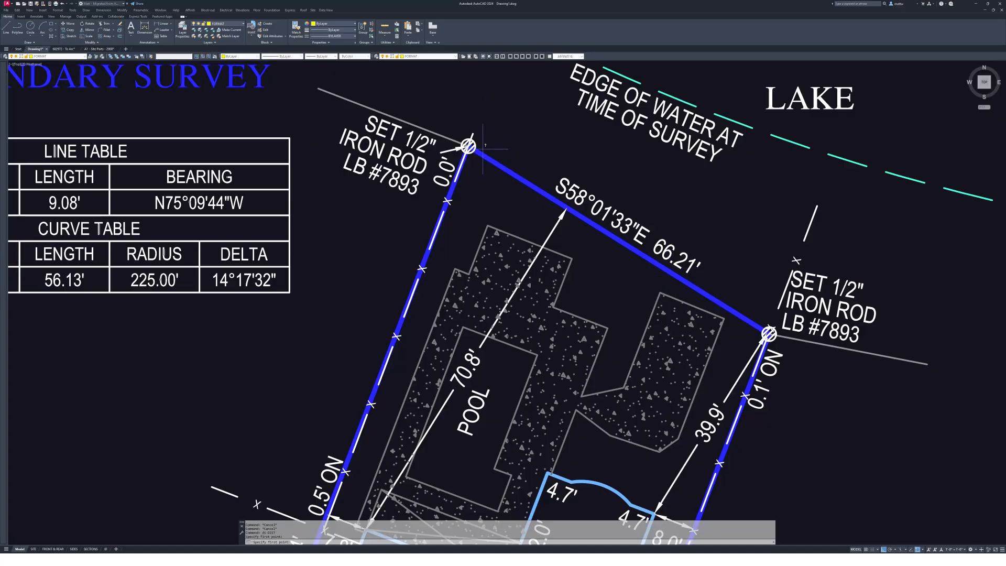
{"action": "middle_click_drag", "start_coordinate": [528, 170], "coordinate": [544, 215]}
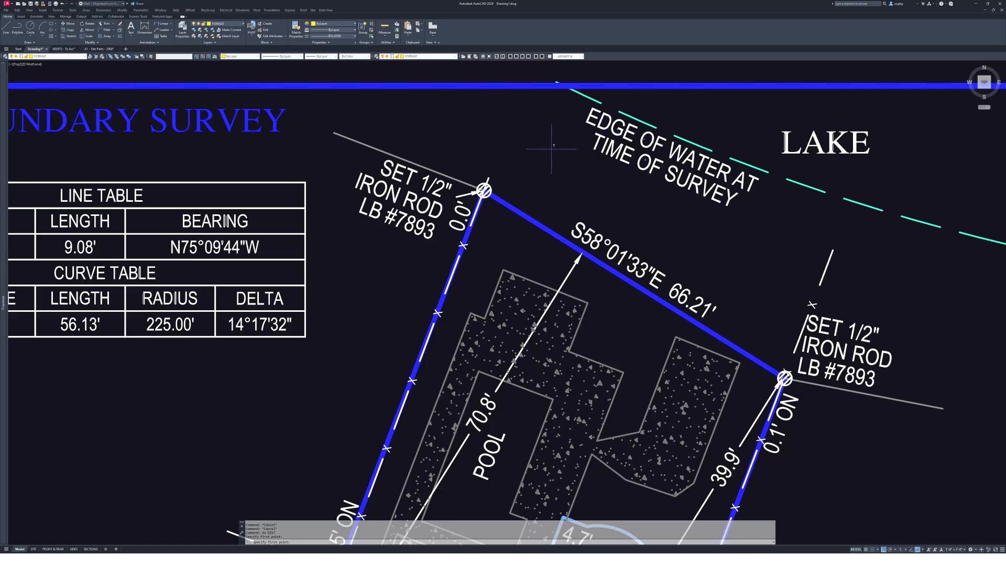
{"action": "left_click", "coordinate": [491, 192]}
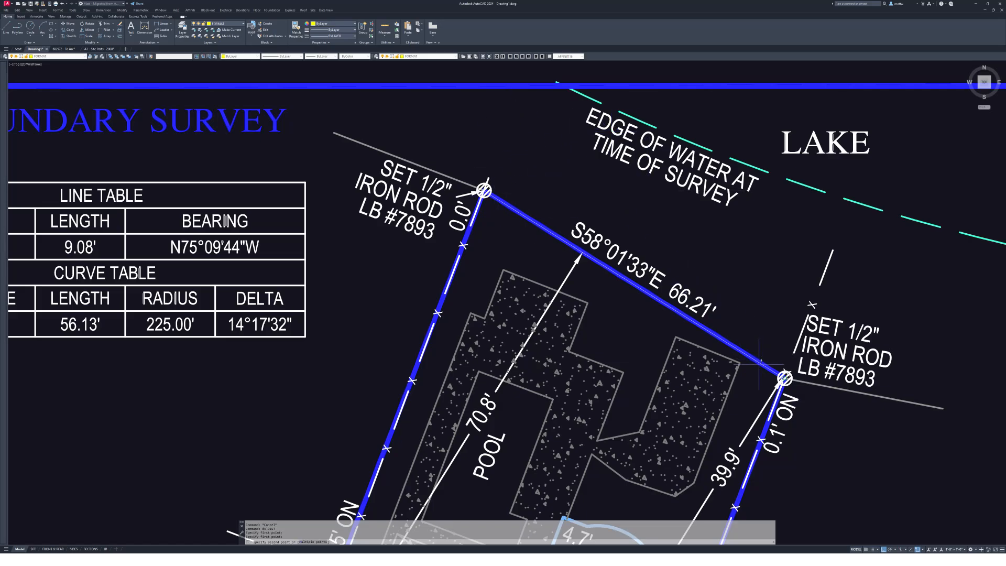
{"action": "left_click", "coordinate": [782, 375]}
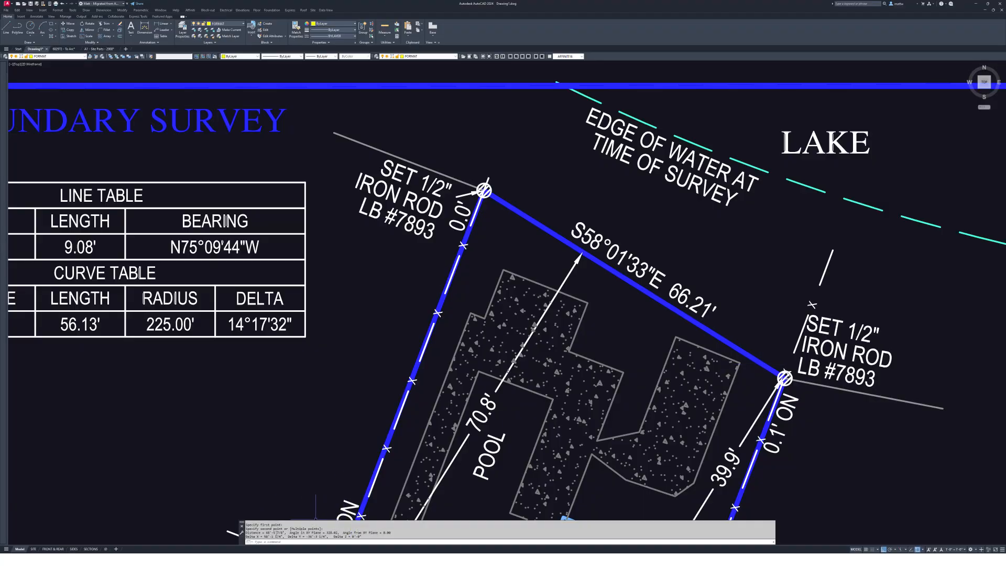
{"action": "left_click_drag", "start_coordinate": [265, 532], "coordinate": [284, 532]}
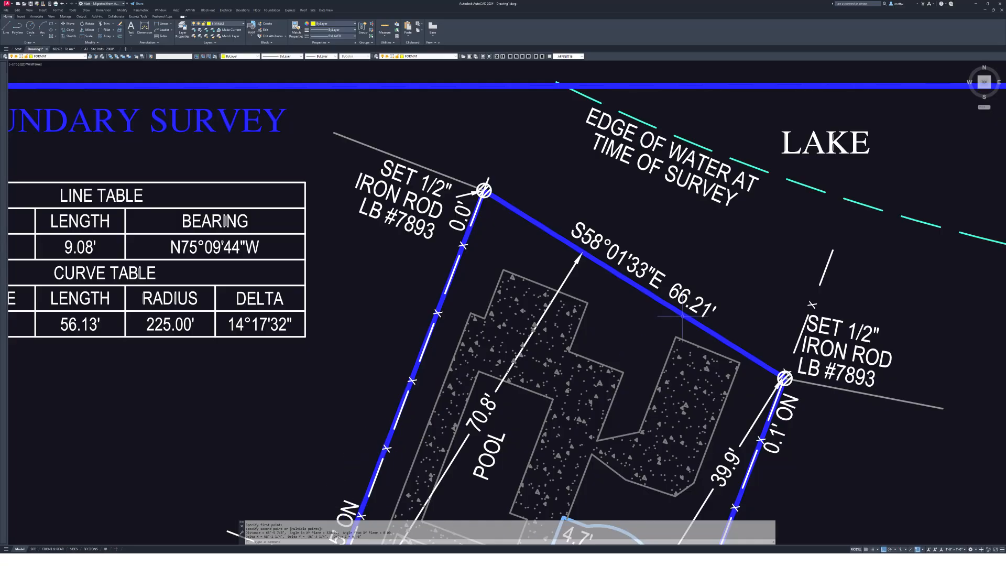
{"action": "scroll", "coordinate": [682, 315], "scroll_direction": "down", "scroll_amount": 5}
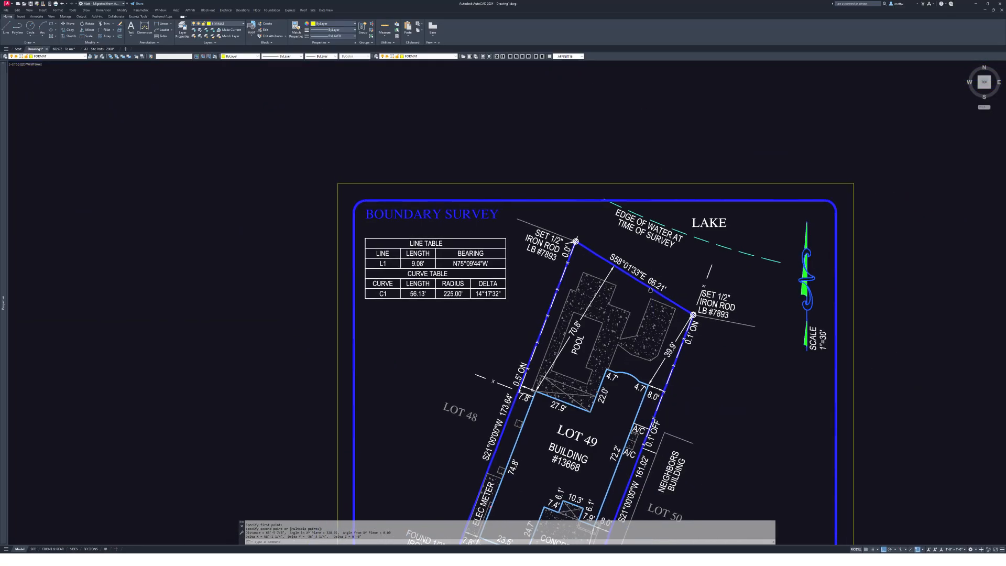
- Start rotating the survey sheet about the northwest iron rod
{"action": "scroll", "coordinate": [607, 239], "scroll_direction": "up", "scroll_amount": 4}
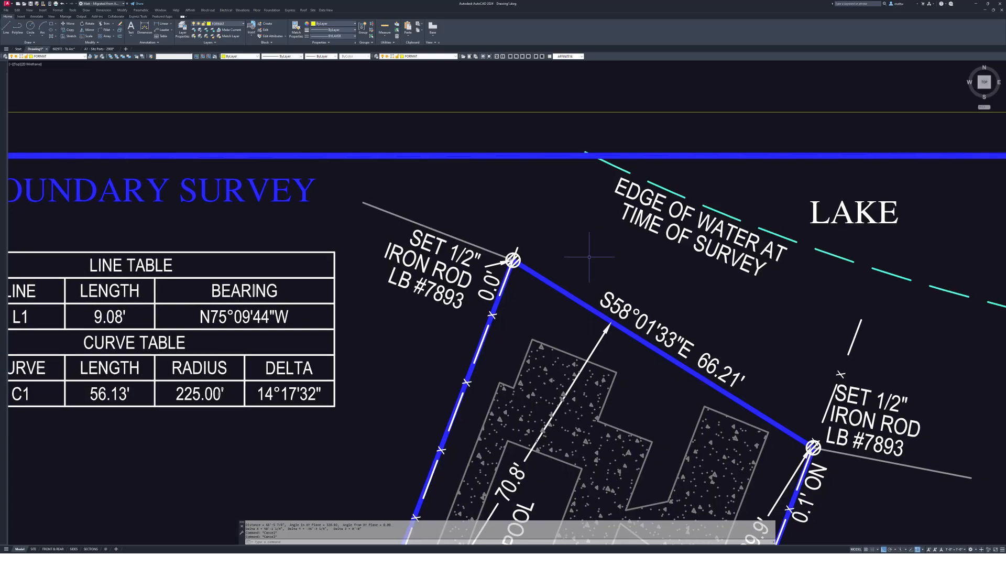
{"action": "scroll", "coordinate": [589, 285], "scroll_direction": "up", "scroll_amount": 1}
{"action": "type", "text": "r"}
{"action": "key", "text": "space"}
{"action": "left_click", "coordinate": [577, 267]}
{"action": "left_click", "coordinate": [517, 284]}
{"action": "key", "text": "space"}
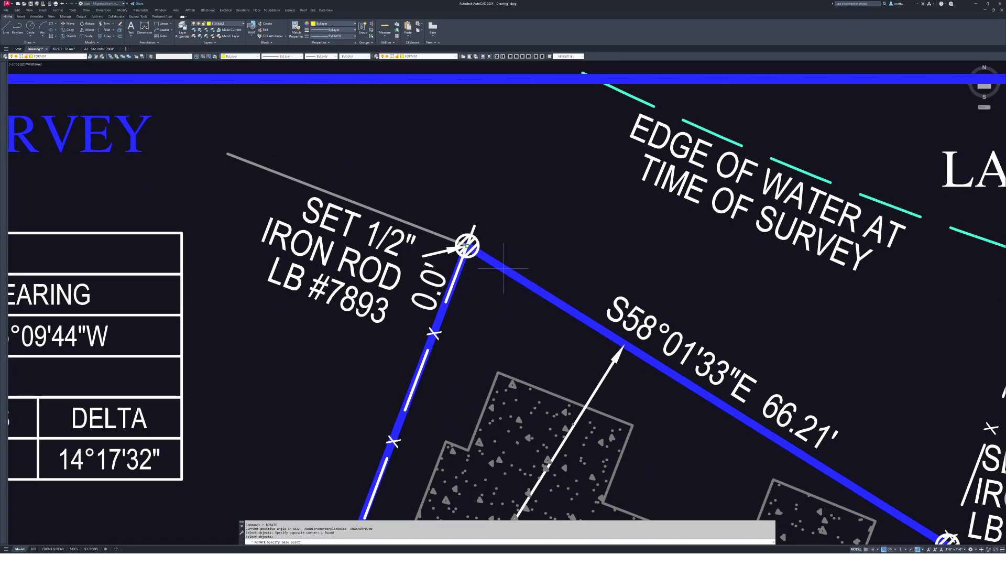
{"action": "left_click", "coordinate": [466, 245]}
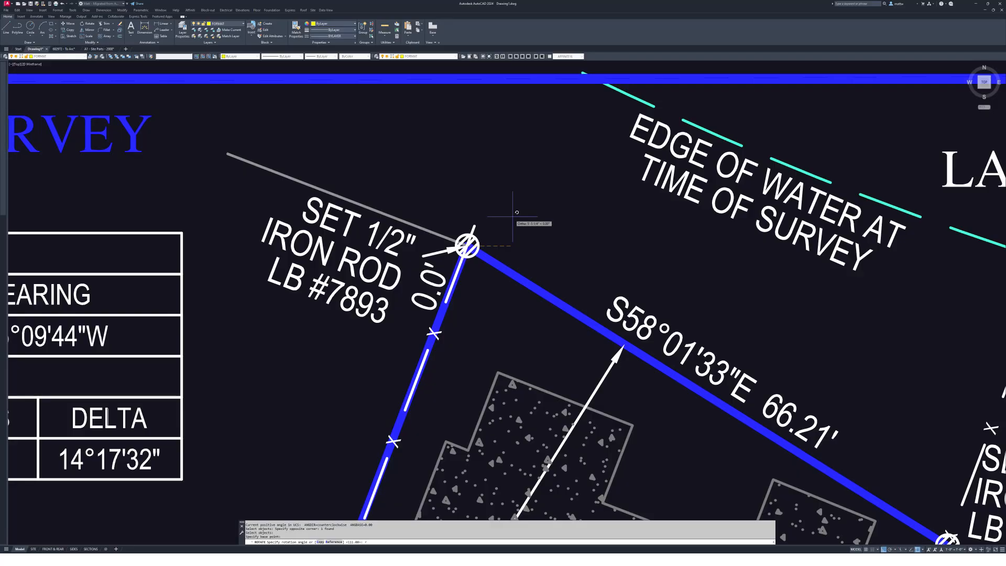
- Rotate by reference from the NW to NE iron rod so the 66.21' line is horizontal
{"action": "type", "text": "r"}
{"action": "key", "text": "Return"}
{"action": "left_click", "coordinate": [466, 244]}
{"action": "middle_click_drag", "start_coordinate": [904, 500], "coordinate": [733, 277]}
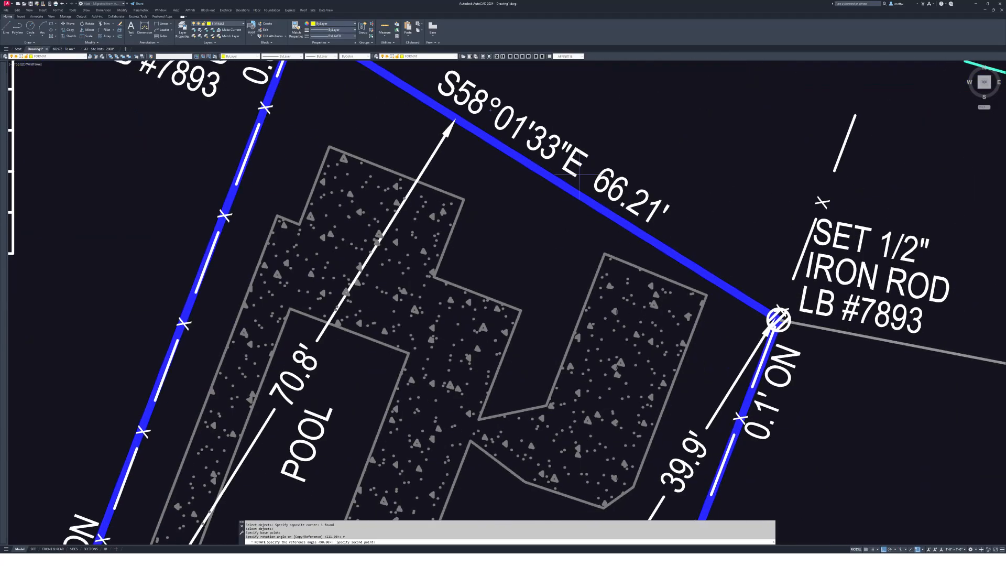
{"action": "left_click", "coordinate": [754, 303]}
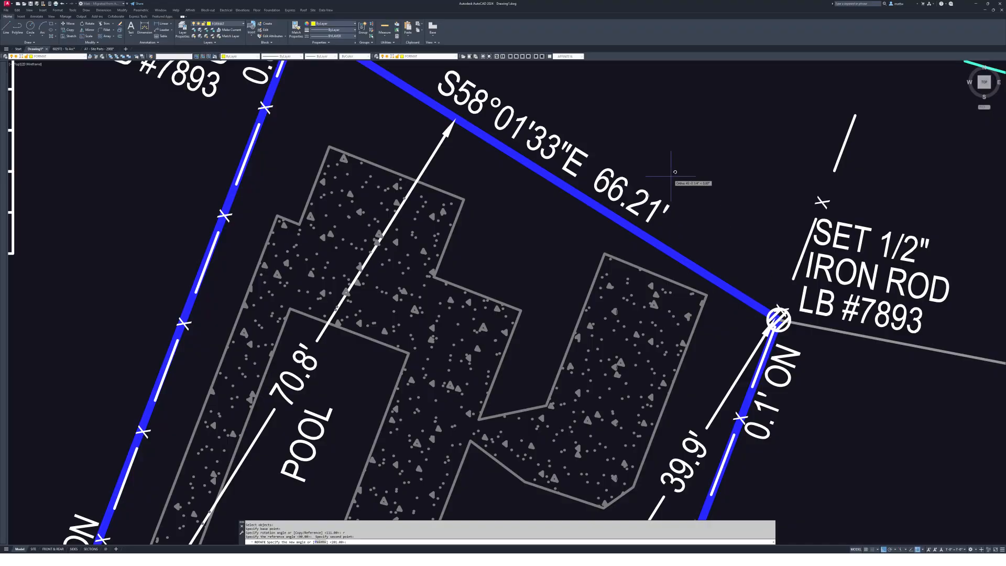
{"action": "middle_click_drag", "start_coordinate": [681, 162], "coordinate": [744, 304]}
{"action": "scroll", "coordinate": [795, 215], "scroll_direction": "down", "scroll_amount": 6}
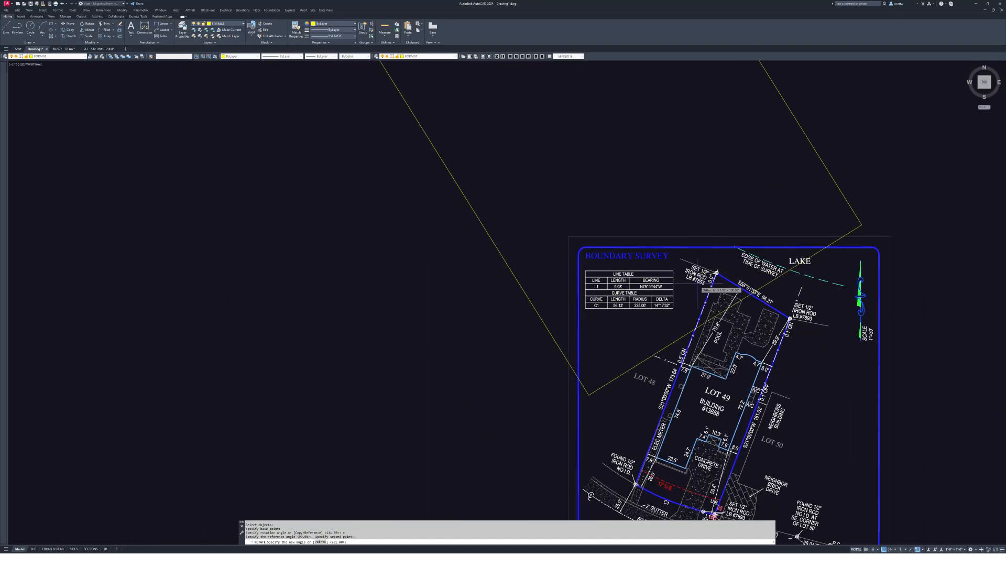
{"action": "middle_click_drag", "start_coordinate": [972, 265], "coordinate": [849, 287]}
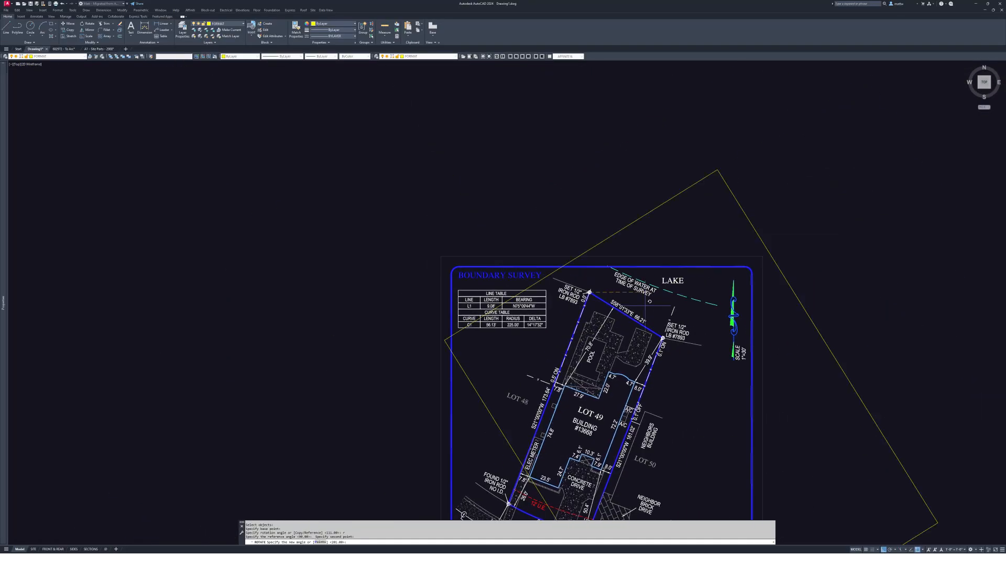
{"action": "left_click", "coordinate": [915, 292]}
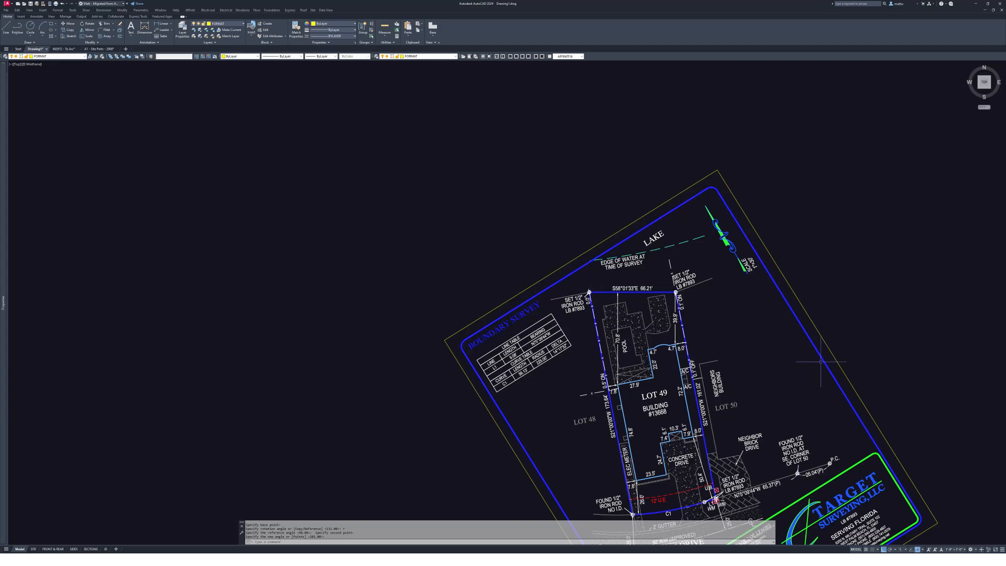
{"action": "scroll", "coordinate": [658, 294], "scroll_direction": "up", "scroll_amount": 6}
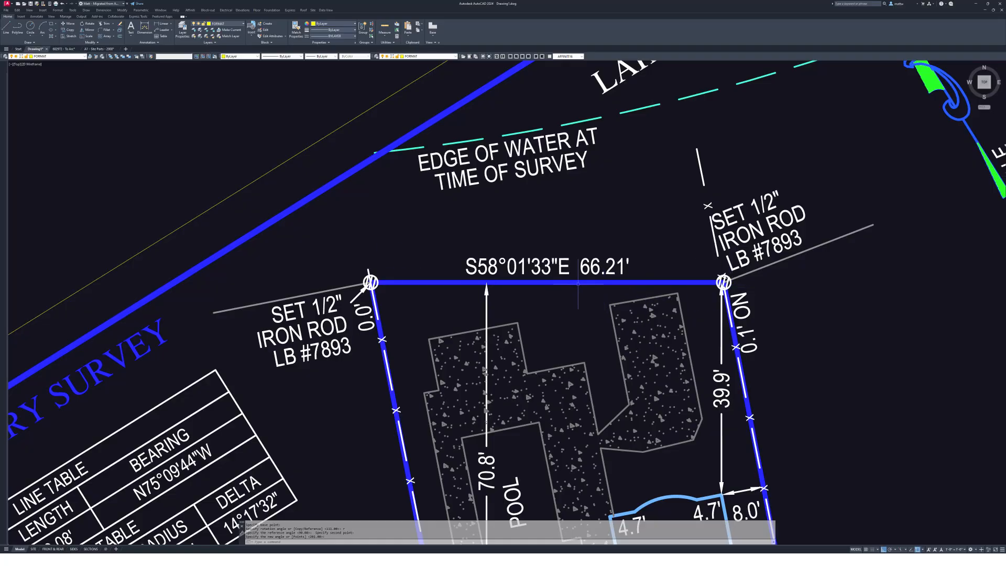
{"action": "middle_click_drag", "start_coordinate": [586, 280], "coordinate": [619, 274]}
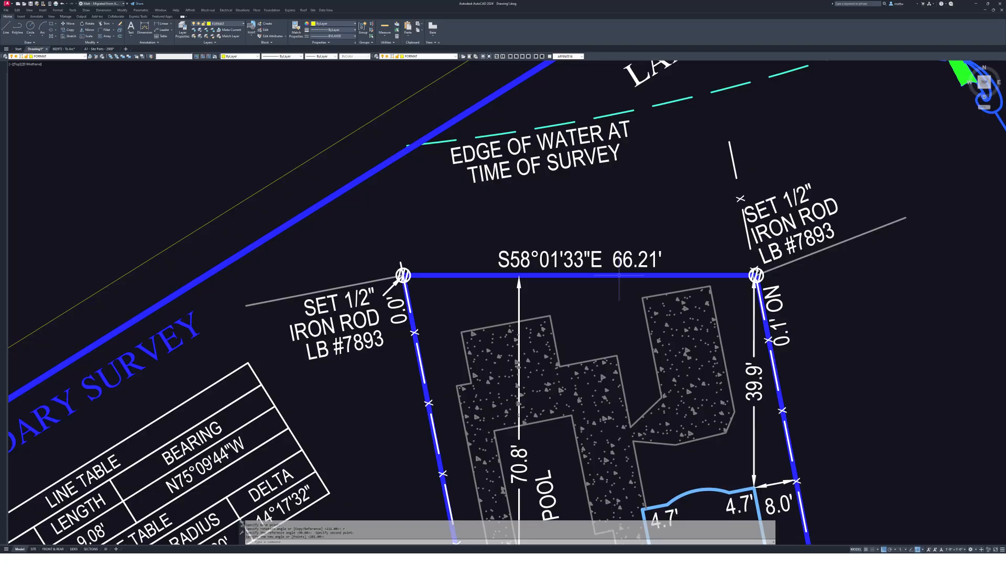
{"action": "middle_click_drag", "start_coordinate": [564, 277], "coordinate": [574, 285]}
{"action": "type", "text": "l"}
{"action": "key", "text": "Return"}
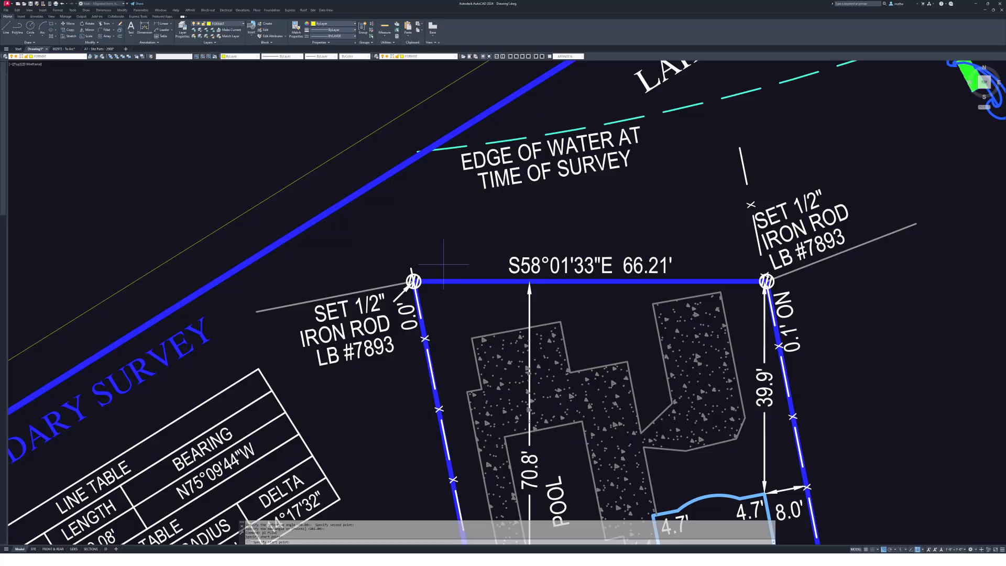
- Draw a polyline from the left iron rod upward, then 66.21 units right above the lot line
{"action": "left_click", "coordinate": [413, 281]}
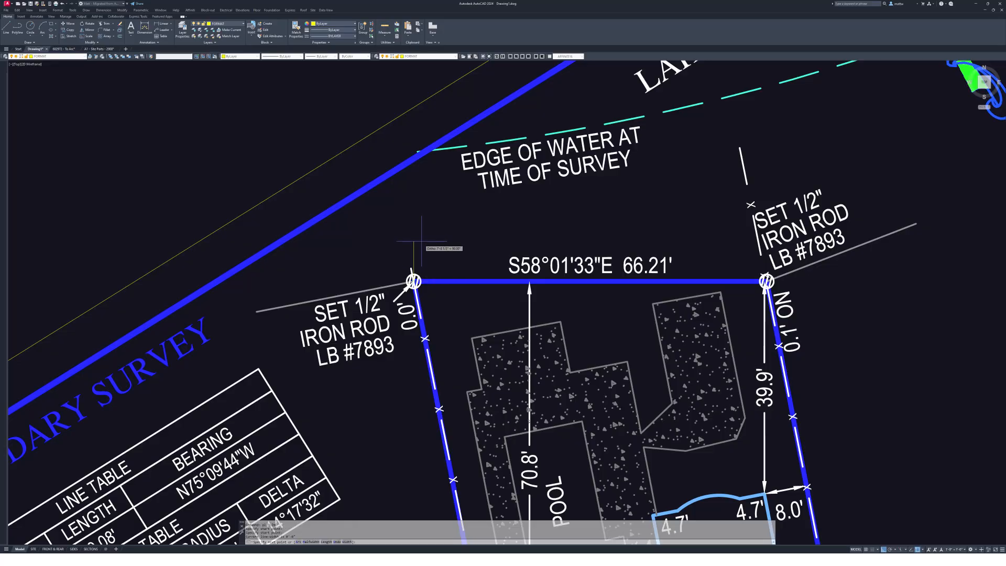
{"action": "left_click", "coordinate": [413, 222]}
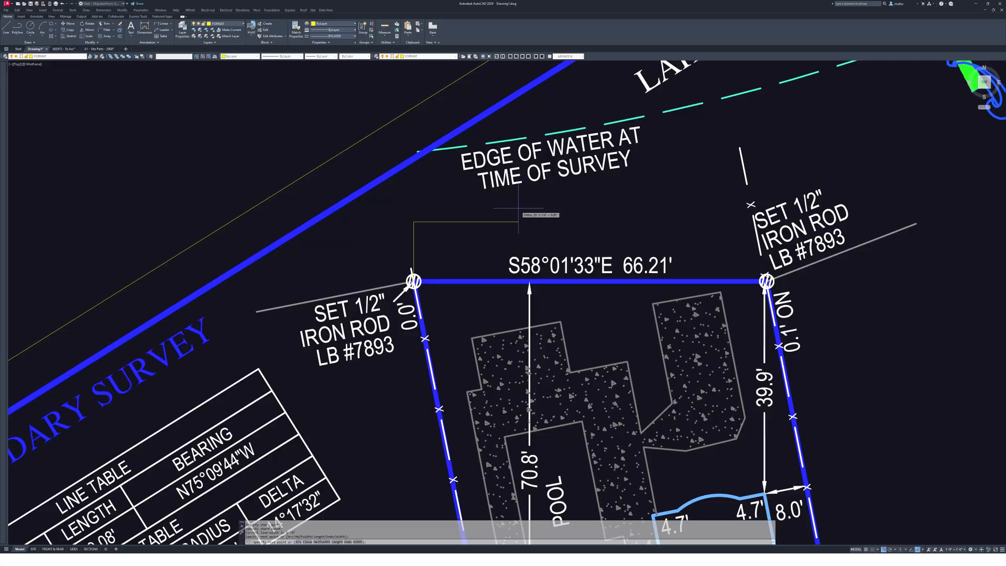
{"action": "type", "text": "66.21"}
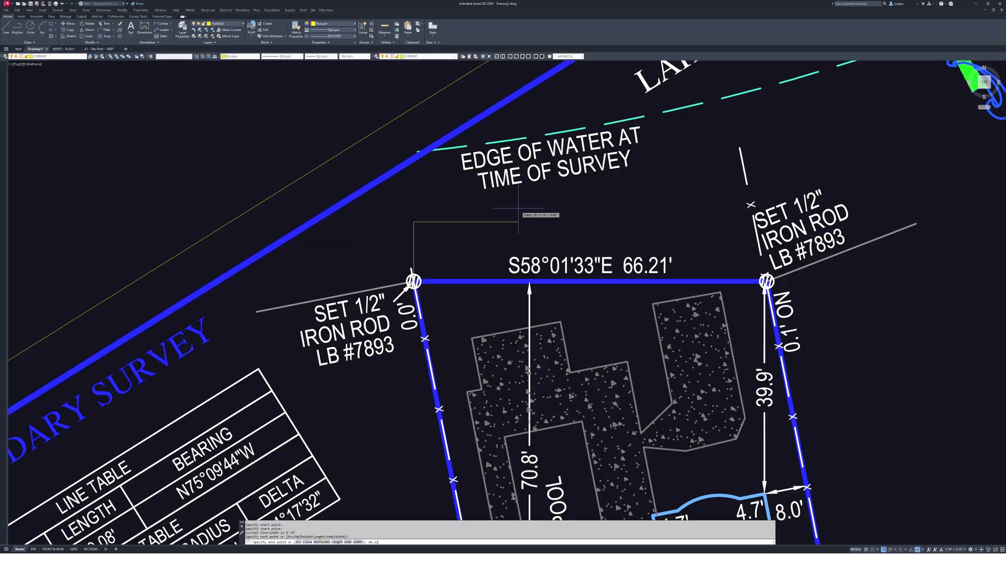
{"action": "key", "text": "Return"}
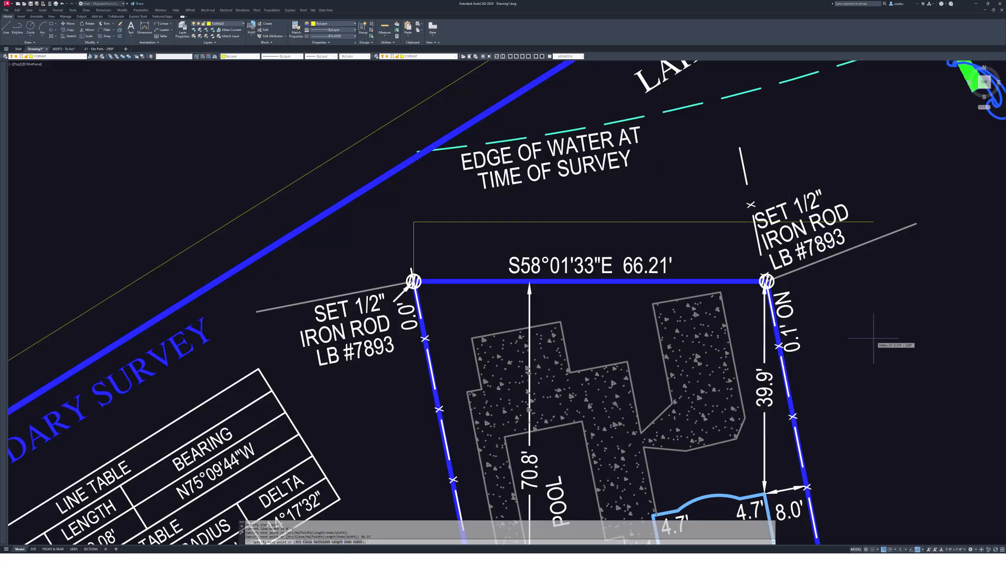
{"action": "scroll", "coordinate": [741, 277], "scroll_direction": "up", "scroll_amount": 5}
{"action": "key", "text": "Escape"}
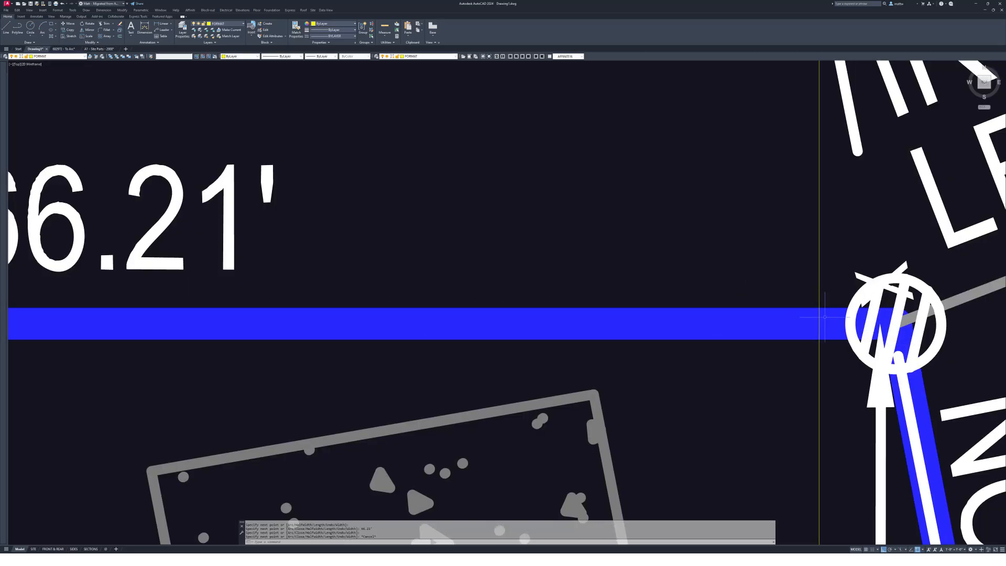
{"action": "scroll", "coordinate": [895, 320], "scroll_direction": "down", "scroll_amount": 3}
{"action": "mouse_move", "coordinate": [787, 318]}
{"action": "middle_mouse_down"}
{"action": "mouse_move", "coordinate": [815, 249]}
{"action": "mouse_move", "coordinate": [786, 233]}
{"action": "middle_mouse_up"}
- Start scaling the survey PDF with the base point at the left iron rod
{"action": "key", "text": "Escape"}
{"action": "key", "text": "Escape"}
{"action": "type", "text": "sc"}
{"action": "key", "text": "Return"}
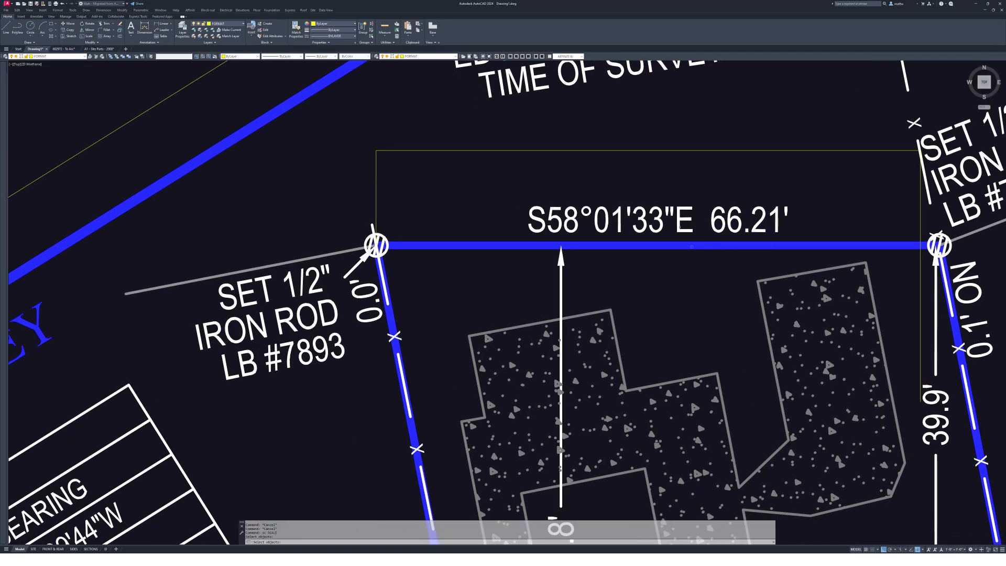
{"action": "left_click", "coordinate": [705, 278]}
{"action": "left_click", "coordinate": [563, 138]}
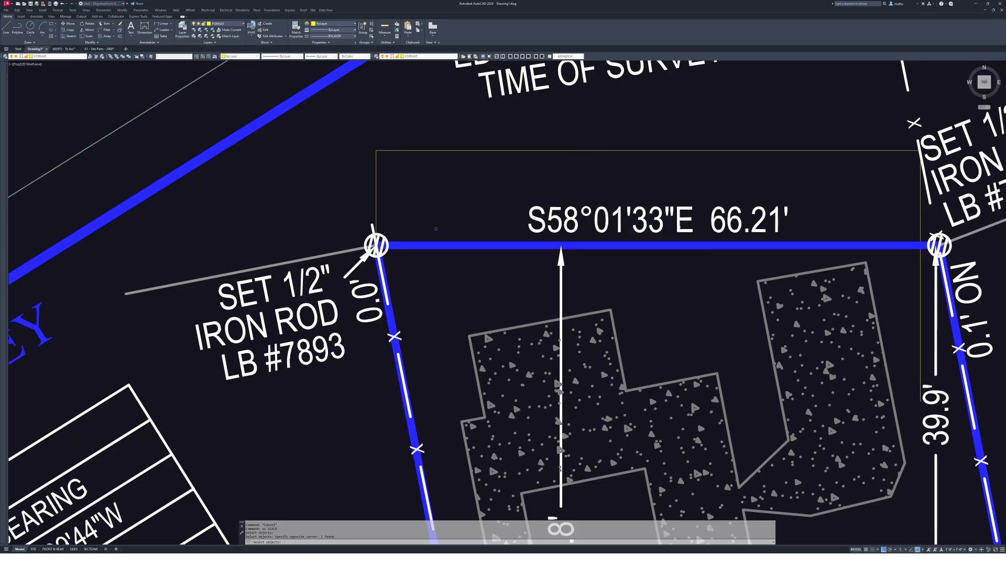
{"action": "key", "text": "Return"}
{"action": "left_click", "coordinate": [376, 245]}
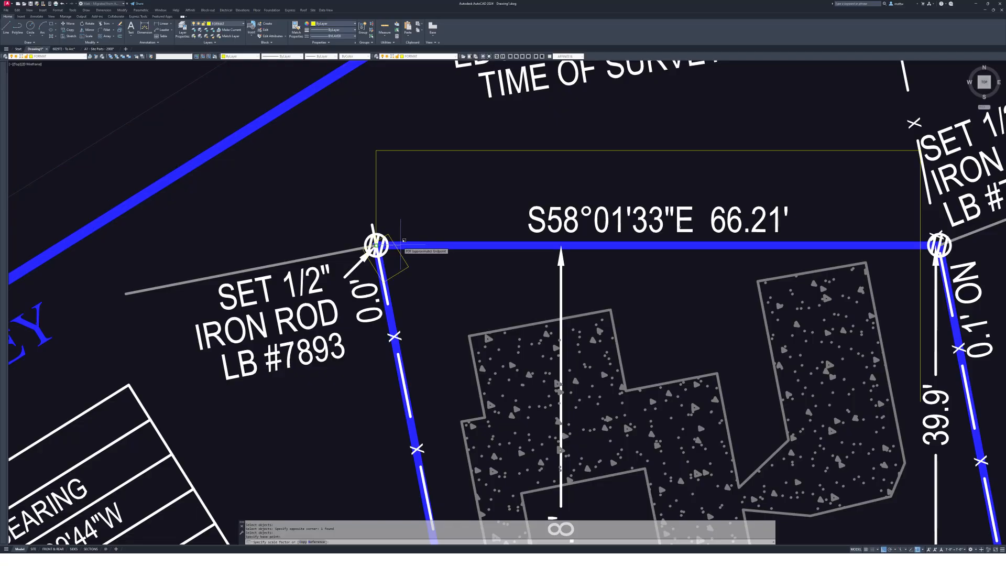
- Scale by reference between the iron rods, snapping the new length perpendicular to the 66.21 line's end
{"action": "type", "text": "r"}
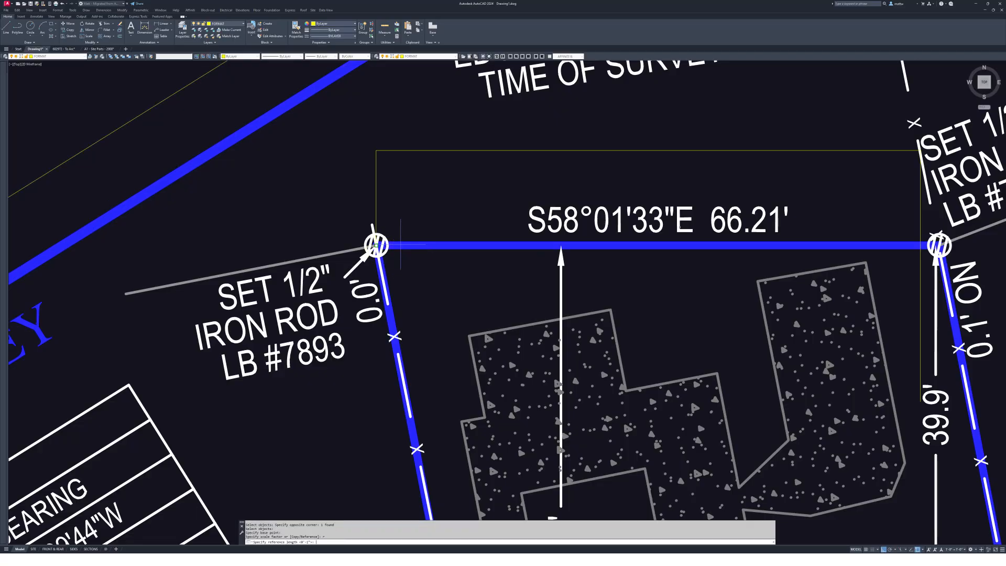
{"action": "key", "text": "Return"}
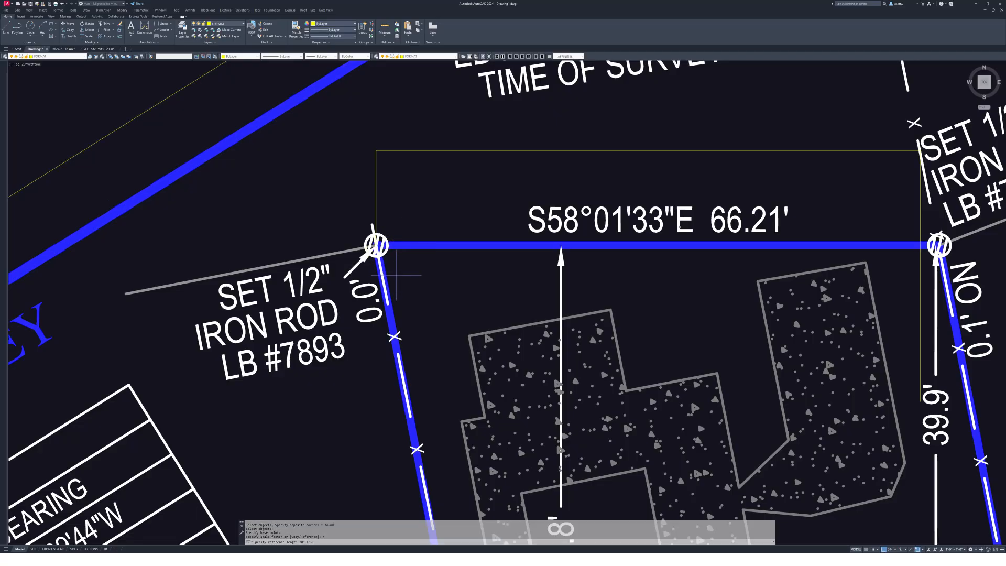
{"action": "left_click", "coordinate": [399, 244]}
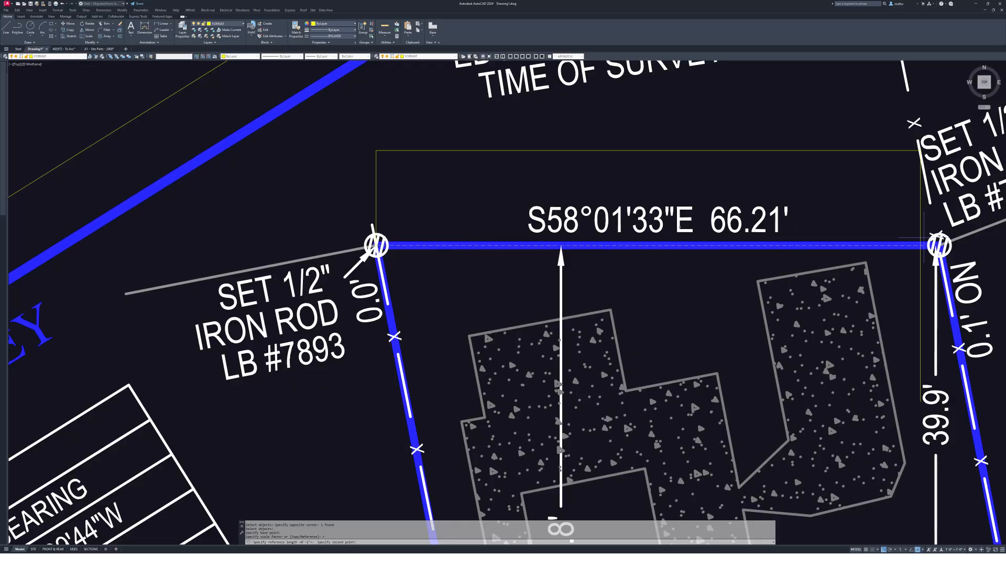
{"action": "scroll", "coordinate": [939, 245], "scroll_direction": "up", "scroll_amount": 6}
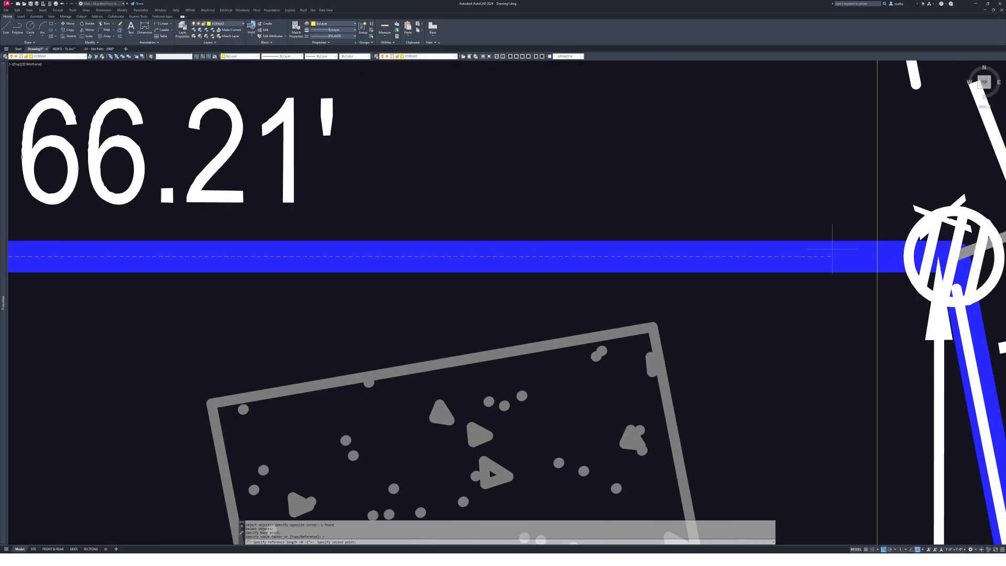
{"action": "left_click", "coordinate": [953, 256]}
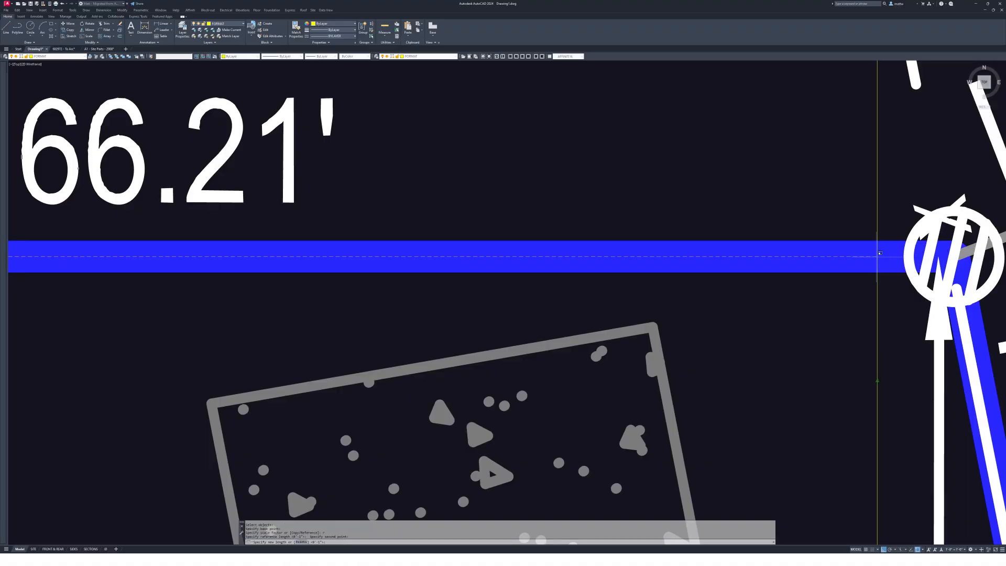
{"action": "type", "text": "per to"}
{"action": "key", "text": "space"}
{"action": "left_click", "coordinate": [878, 204]}
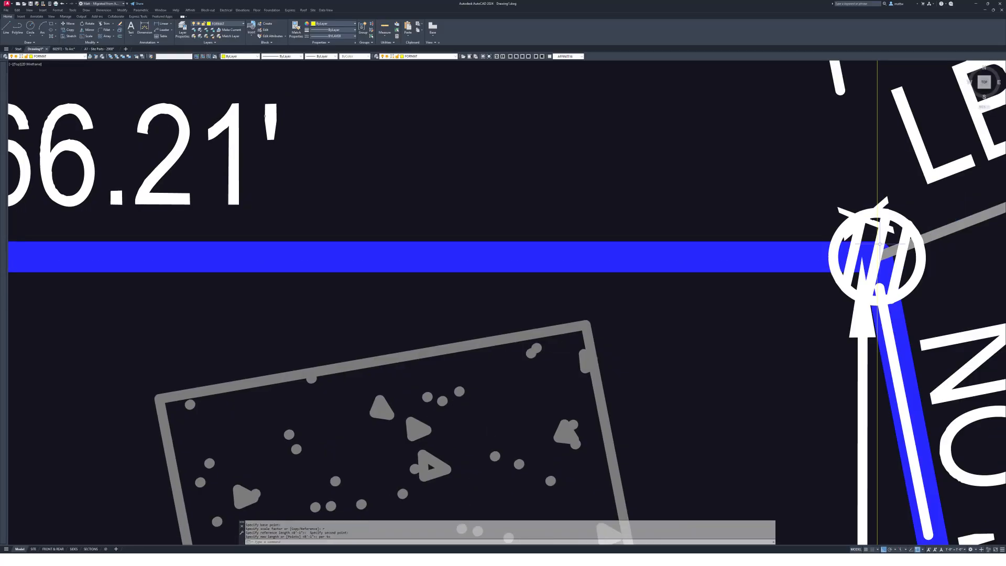
{"action": "scroll", "coordinate": [852, 270], "scroll_direction": "down", "scroll_amount": 5}
- Dimension the left-to-right iron rod span above the lot line, reading 66'-2 1/2"
{"action": "key", "text": "Escape"}
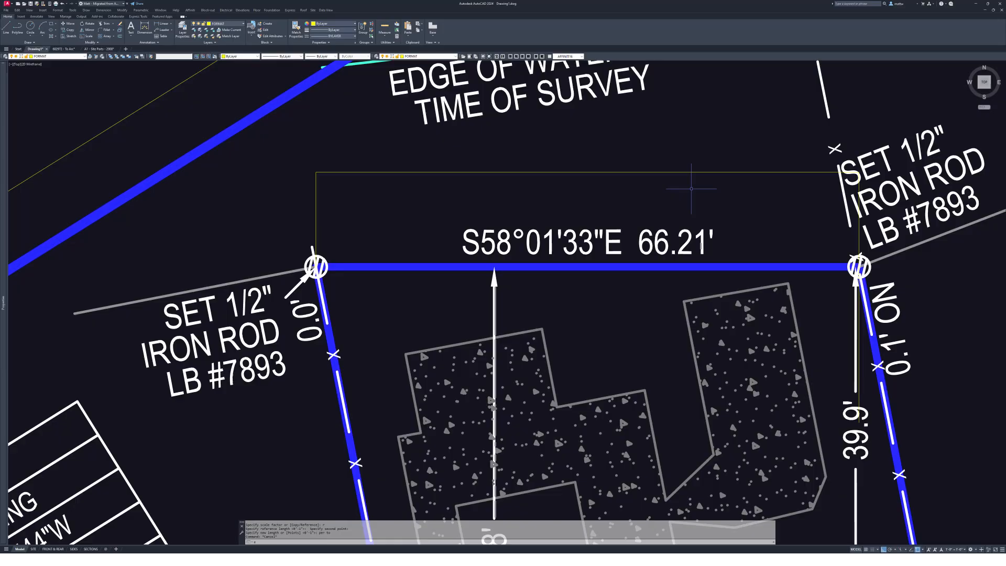
{"action": "key", "text": "Escape"}
{"action": "key", "text": "ctrl+shift+d"}
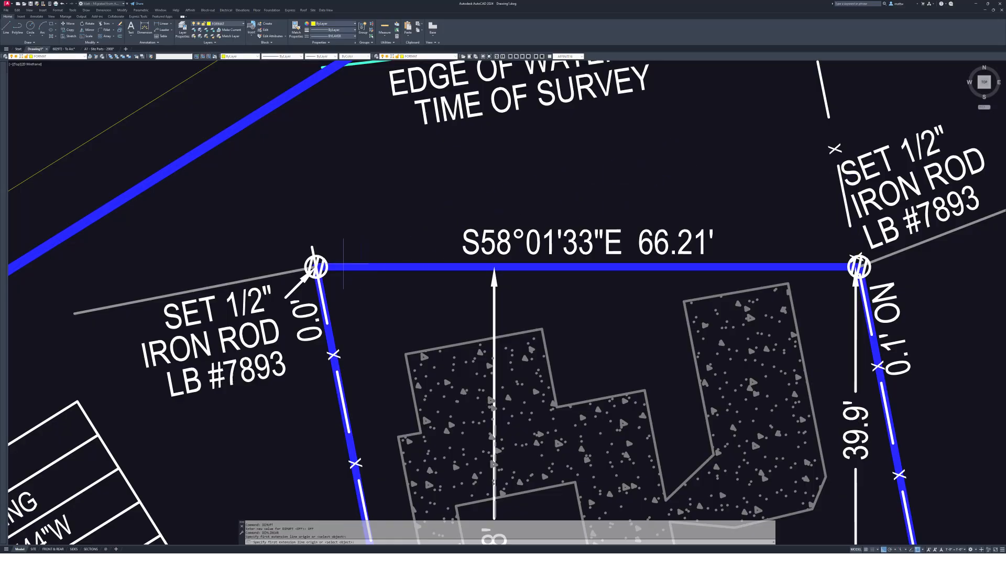
{"action": "left_click", "coordinate": [316, 266]}
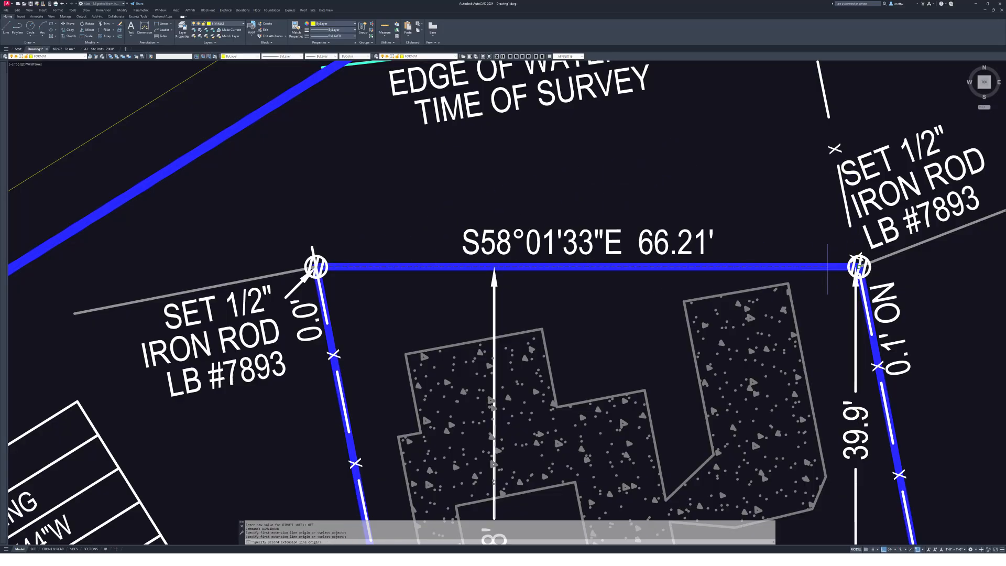
{"action": "left_click", "coordinate": [856, 267]}
{"action": "left_click", "coordinate": [584, 179]}
{"action": "scroll", "coordinate": [584, 179], "scroll_direction": "up", "scroll_amount": 4}
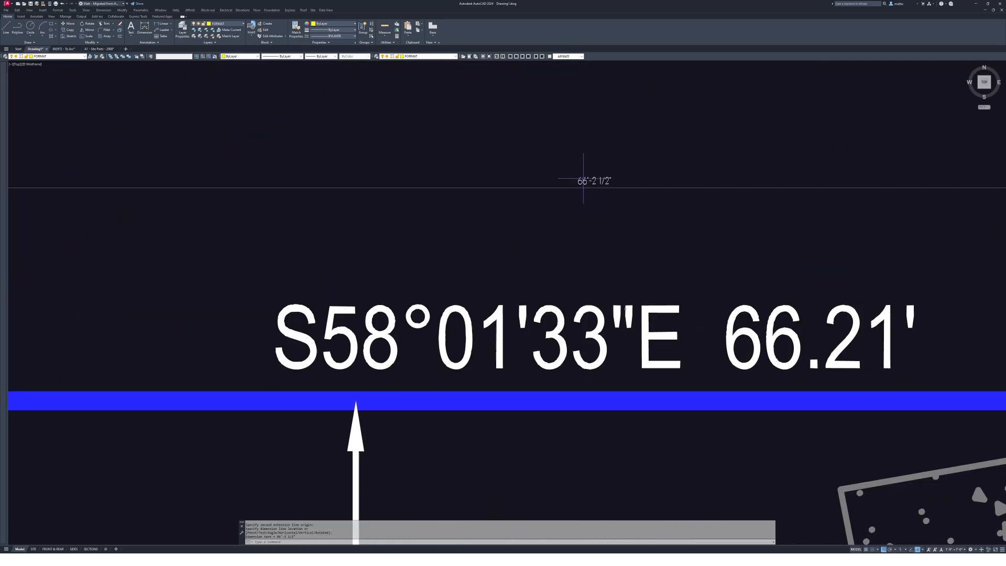
{"action": "scroll", "coordinate": [584, 179], "scroll_direction": "up", "scroll_amount": 2}
{"action": "scroll", "coordinate": [587, 180], "scroll_direction": "down", "scroll_amount": 4}
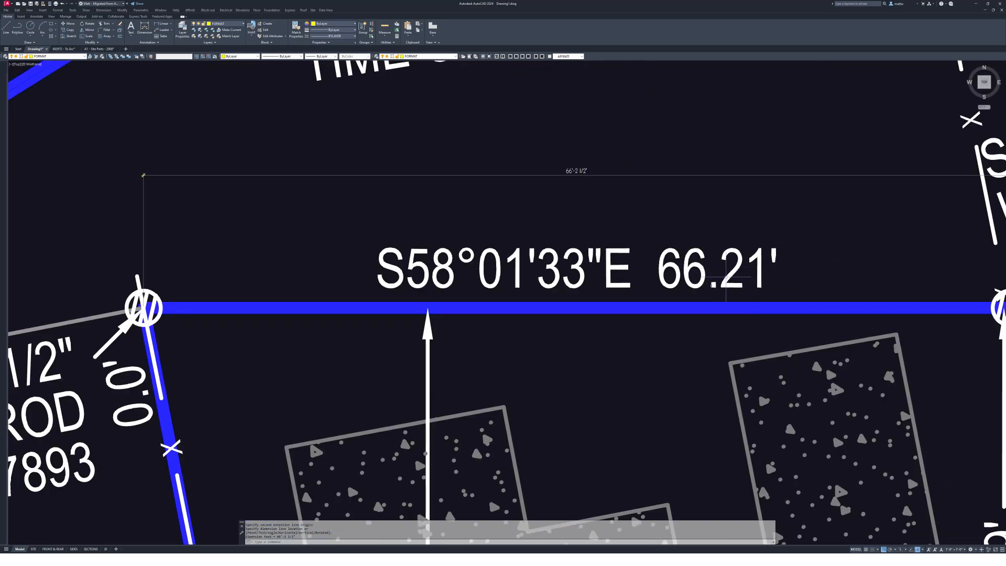
{"action": "scroll", "coordinate": [576, 180], "scroll_direction": "up", "scroll_amount": 2}
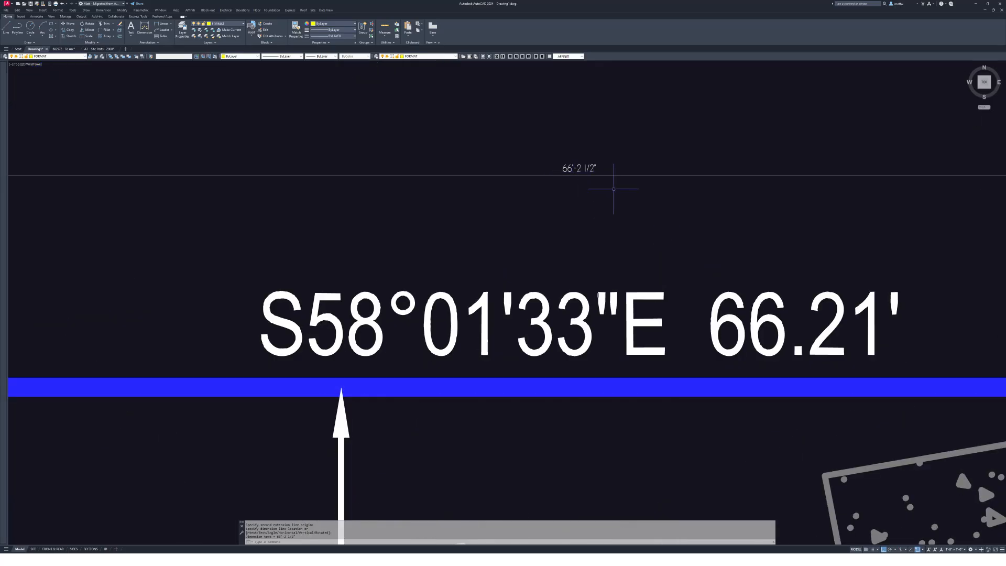
{"action": "left_click", "coordinate": [572, 153]}
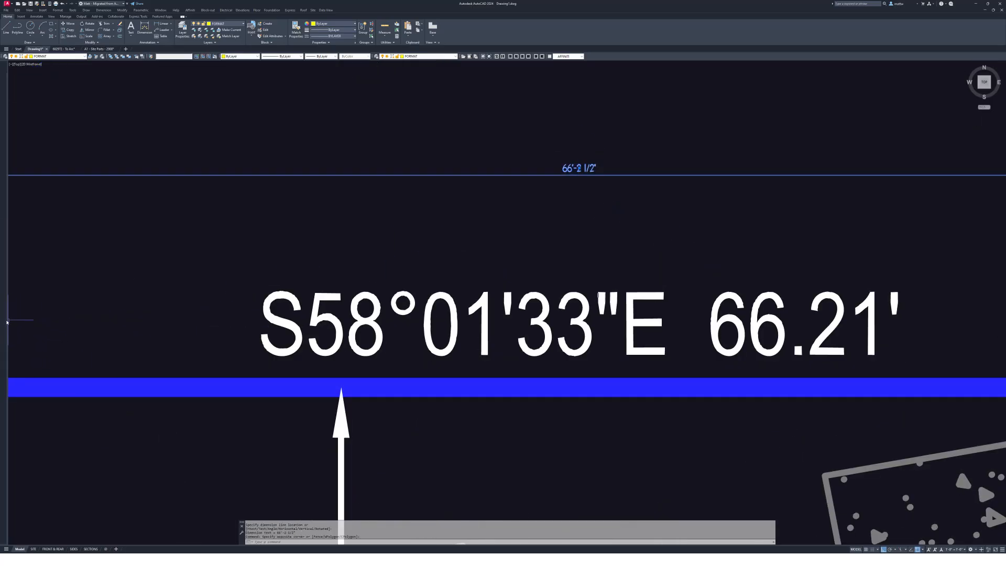
{"action": "mouse_move", "coordinate": [4, 322]}
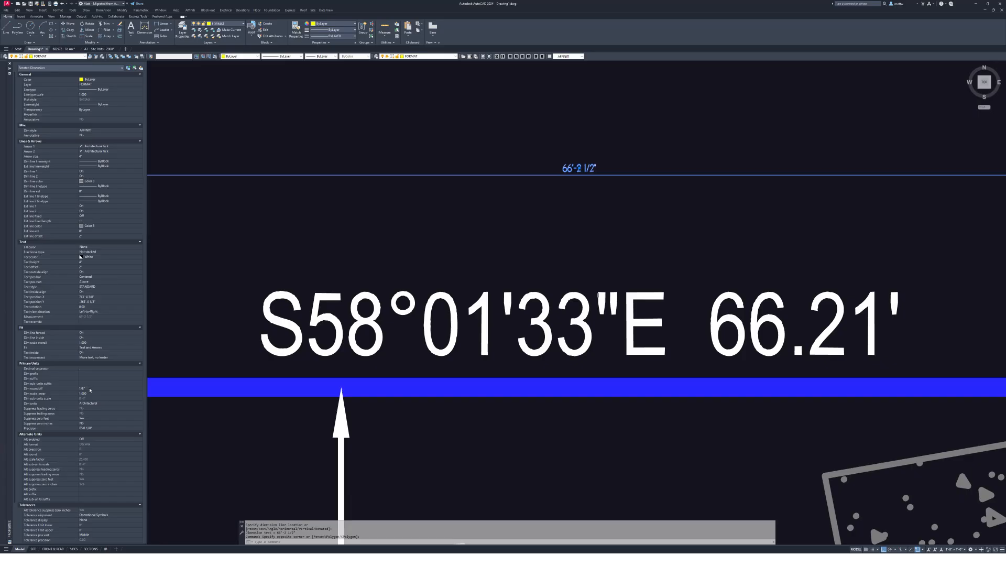
{"action": "left_click", "coordinate": [94, 404]}
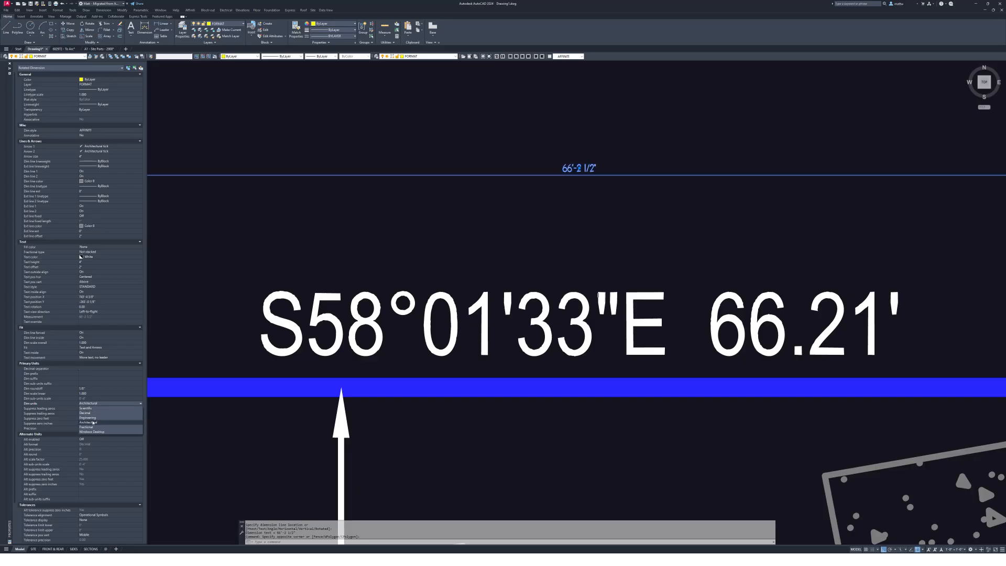
{"action": "left_click", "coordinate": [93, 422]}
{"action": "key", "text": "Escape"}
{"action": "key", "text": "Escape"}
{"action": "scroll", "coordinate": [579, 213], "scroll_direction": "down", "scroll_amount": 5}
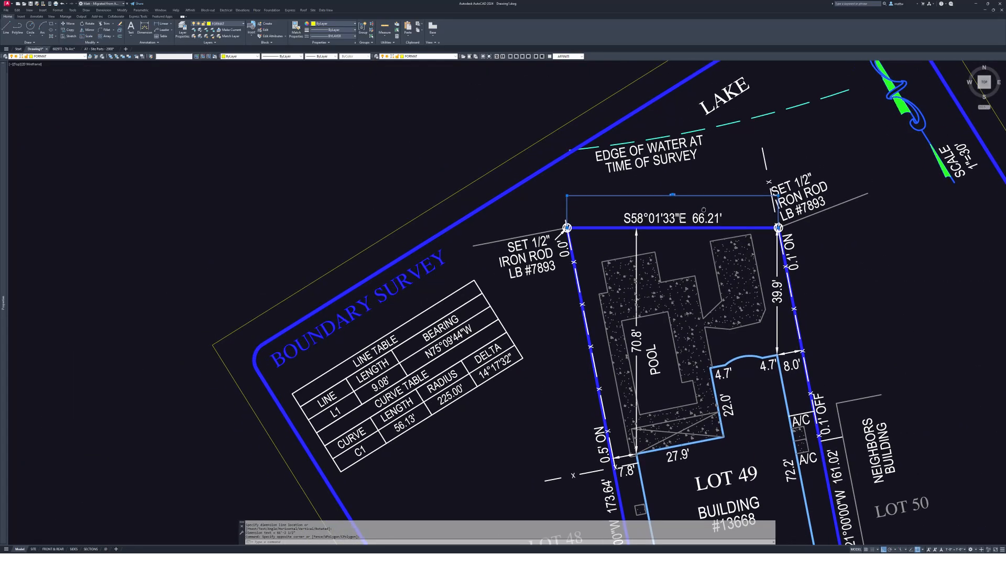
- Dimension Lot 49's west line from the top-left iron rod to the found iron rod, placed in Lot 48
{"action": "scroll", "coordinate": [669, 143], "scroll_direction": "down", "scroll_amount": 4}
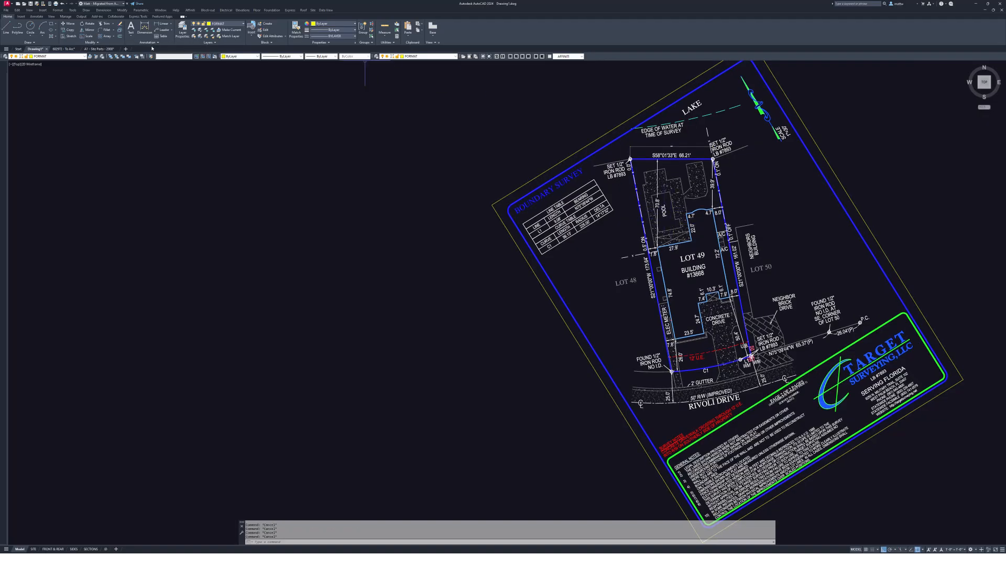
{"action": "middle_click_drag", "start_coordinate": [614, 206], "coordinate": [626, 205]}
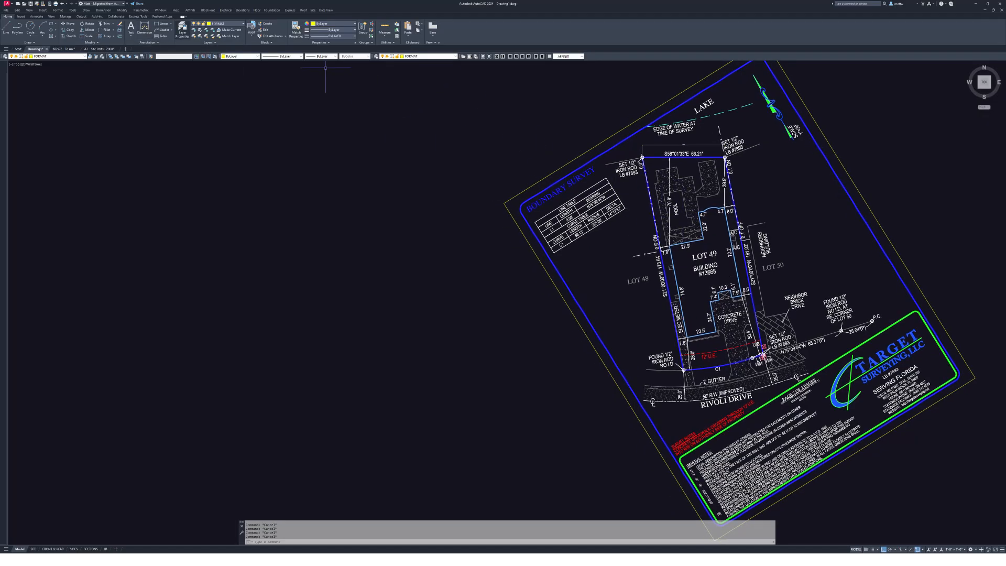
{"action": "left_click", "coordinate": [163, 23]}
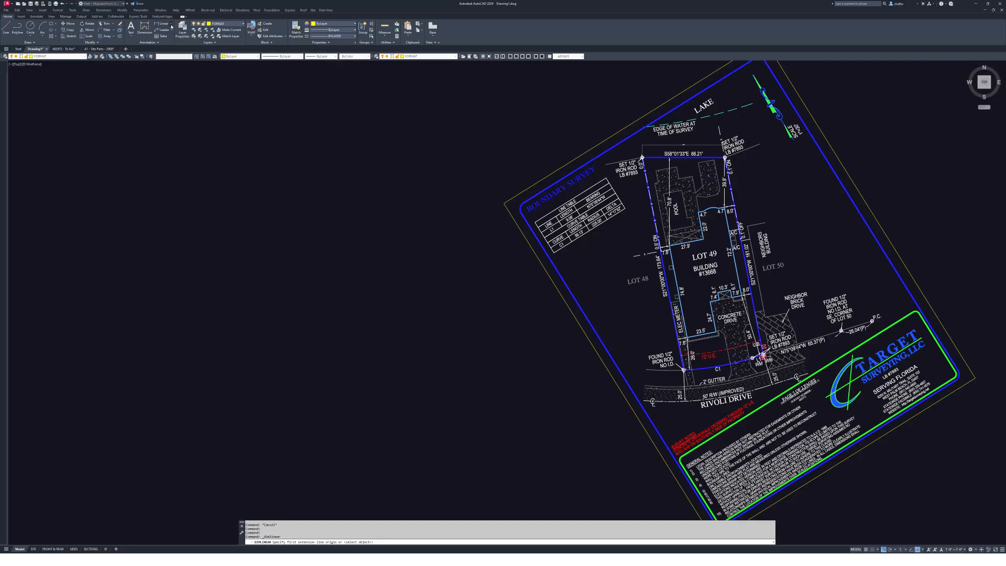
{"action": "left_click", "coordinate": [170, 23]}
{"action": "left_click", "coordinate": [169, 41]}
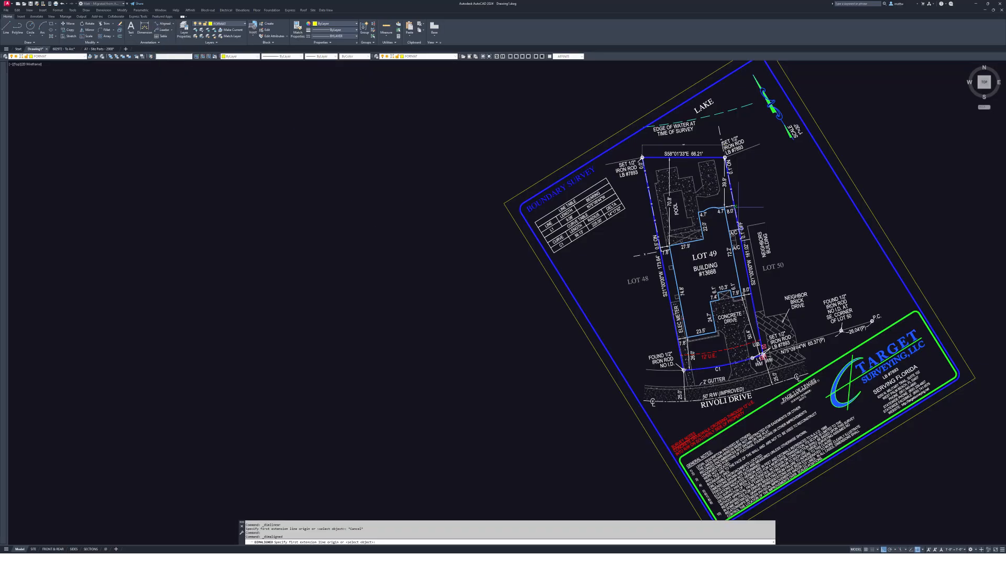
{"action": "scroll", "coordinate": [680, 172], "scroll_direction": "up", "scroll_amount": 8}
{"action": "left_click", "coordinate": [458, 76]}
{"action": "scroll", "coordinate": [510, 168], "scroll_direction": "down", "scroll_amount": 2}
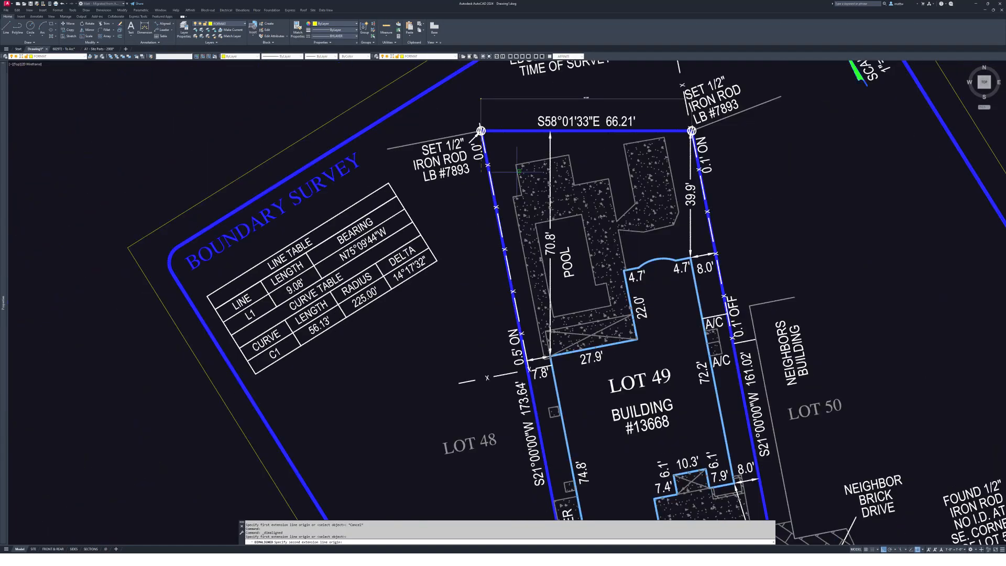
{"action": "middle_click_drag", "start_coordinate": [510, 169], "coordinate": [560, 92]}
{"action": "middle_click_drag", "start_coordinate": [626, 327], "coordinate": [634, 172]}
{"action": "middle_click_drag", "start_coordinate": [641, 430], "coordinate": [658, 408]}
{"action": "scroll", "coordinate": [647, 361], "scroll_direction": "up", "scroll_amount": 6}
{"action": "left_click", "coordinate": [658, 407]}
{"action": "scroll", "coordinate": [658, 403], "scroll_direction": "down", "scroll_amount": 4}
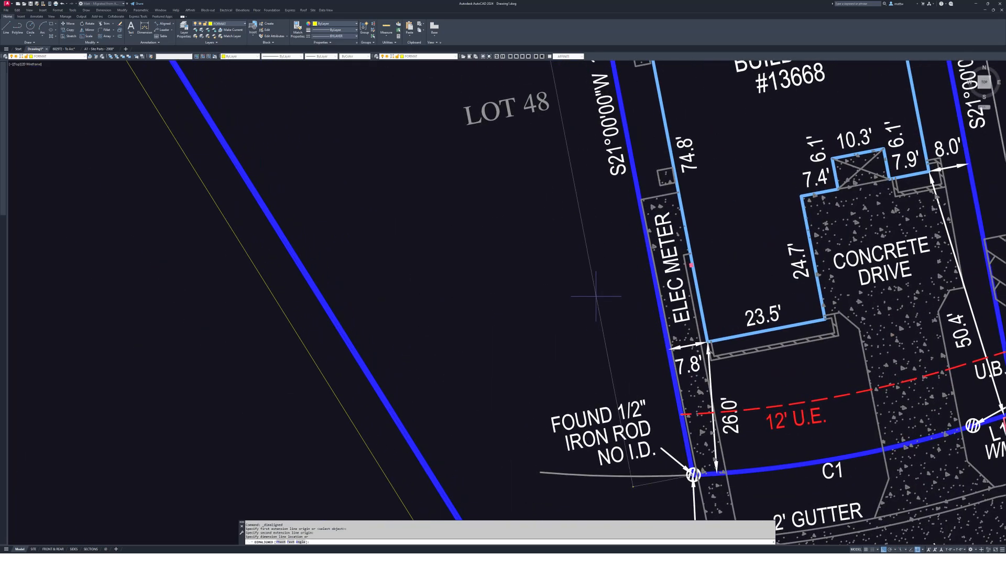
{"action": "left_click", "coordinate": [577, 276]}
- Pan toward the LOT 48 label to check the new 173'-8" aligned dimension
{"action": "middle_click_drag", "start_coordinate": [589, 130], "coordinate": [659, 289]}
{"action": "scroll", "coordinate": [554, 190], "scroll_direction": "up", "scroll_amount": 6}
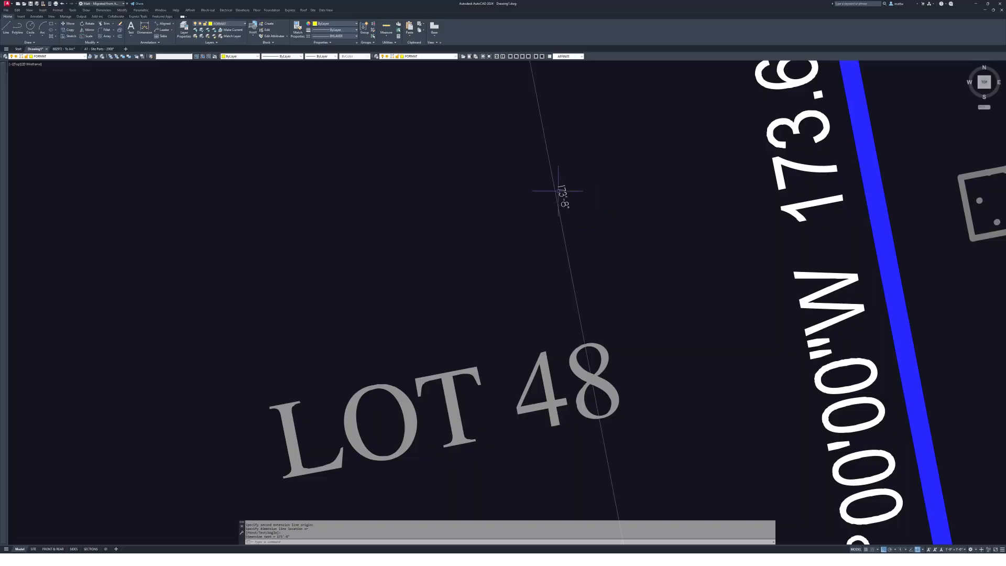
{"action": "scroll", "coordinate": [591, 195], "scroll_direction": "down", "scroll_amount": 3}
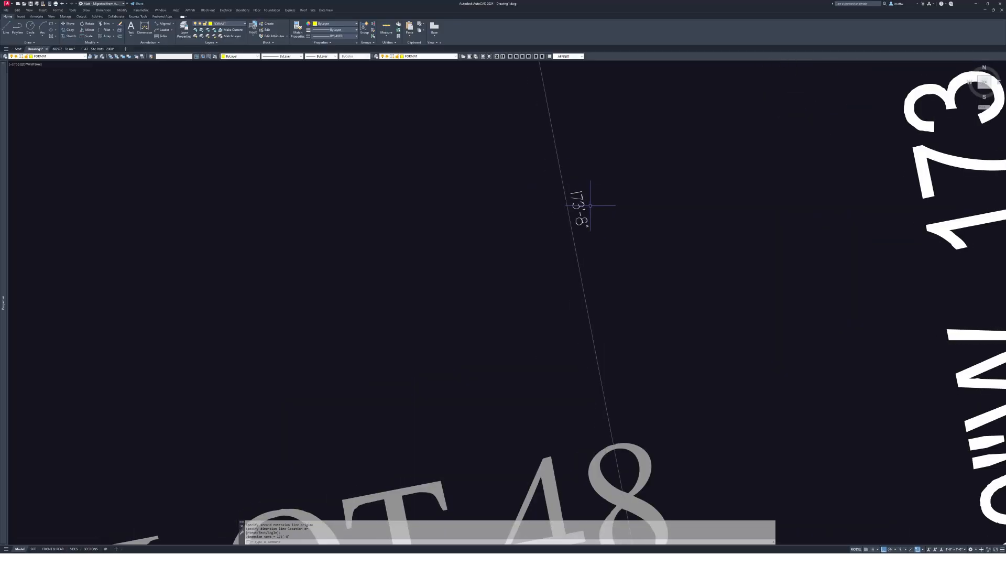
{"action": "mouse_move", "coordinate": [659, 184]}
{"action": "middle_mouse_down"}
{"action": "mouse_move", "coordinate": [561, 247]}
{"action": "mouse_move", "coordinate": [549, 242]}
{"action": "middle_mouse_up"}
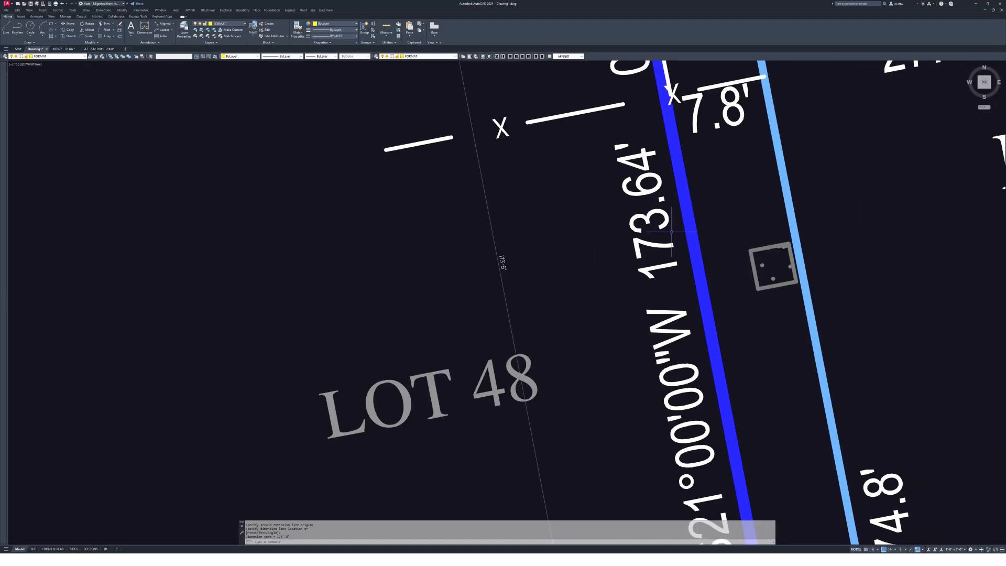
{"action": "scroll", "coordinate": [671, 230], "scroll_direction": "up", "scroll_amount": 1}
{"action": "scroll", "coordinate": [662, 227], "scroll_direction": "down", "scroll_amount": 1}
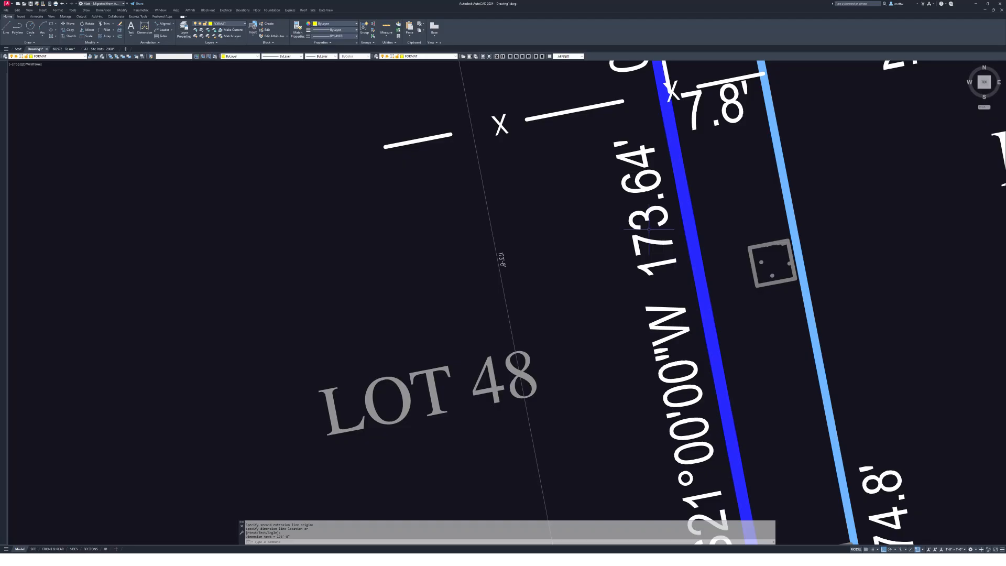
{"action": "scroll", "coordinate": [478, 260], "scroll_direction": "up", "scroll_amount": 8}
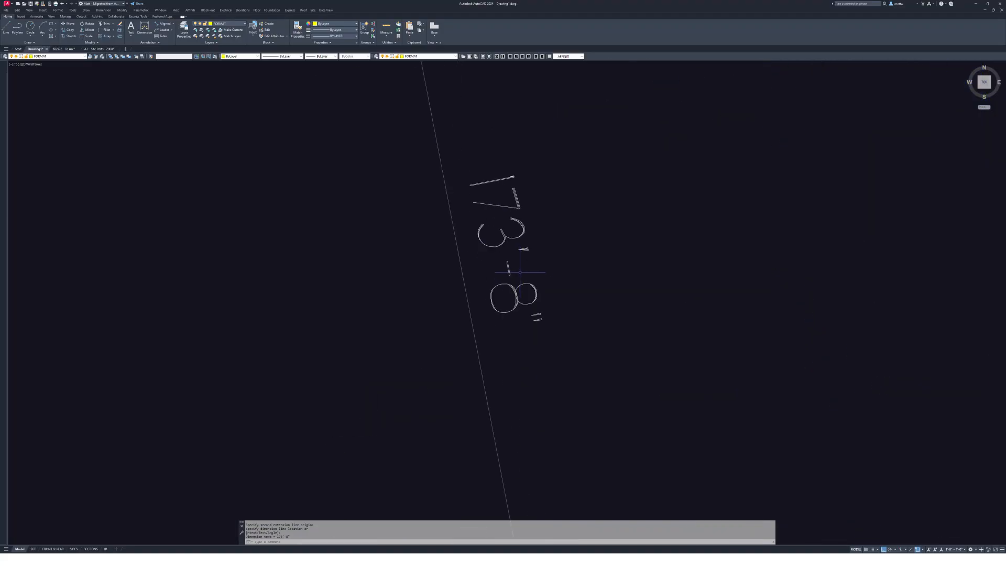
- Change the 173'-8" dimension's Primary Units precision in Properties, then close the palette
{"action": "mouse_move", "coordinate": [2, 311]}
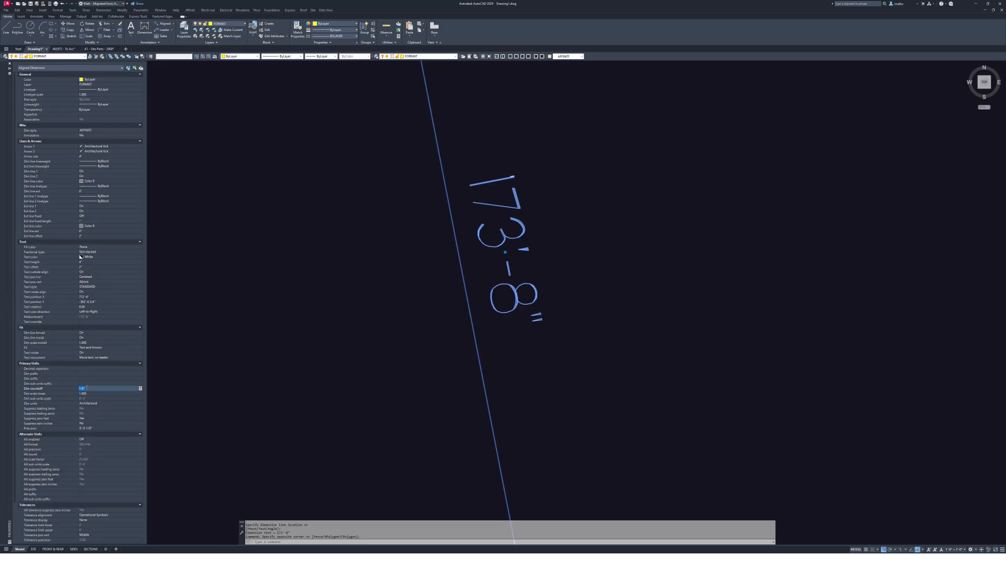
{"action": "left_click", "coordinate": [93, 428]}
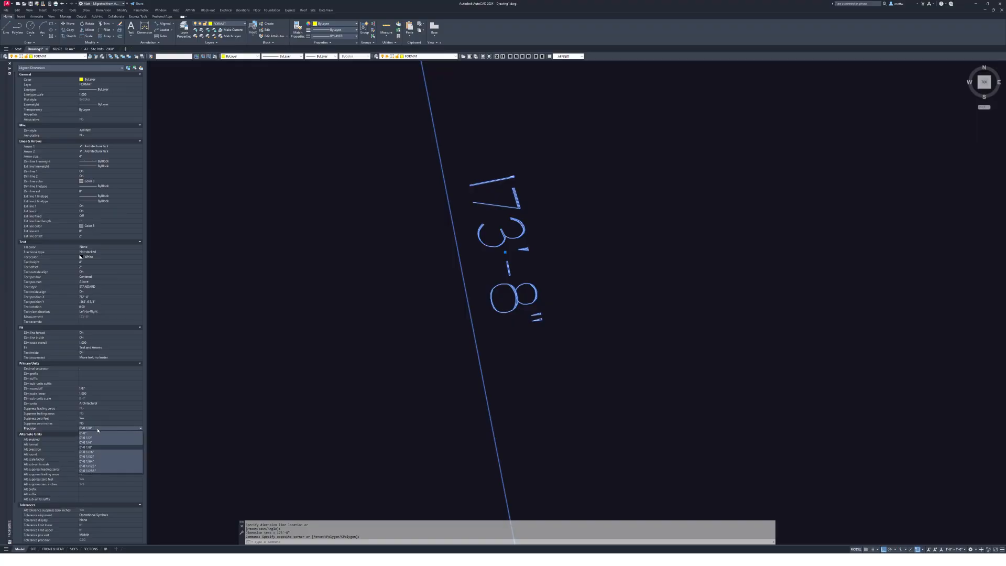
{"action": "left_click", "coordinate": [100, 471]}
{"action": "key", "text": "ctrl+1"}
{"action": "scroll", "coordinate": [677, 395], "scroll_direction": "down", "scroll_amount": 8}
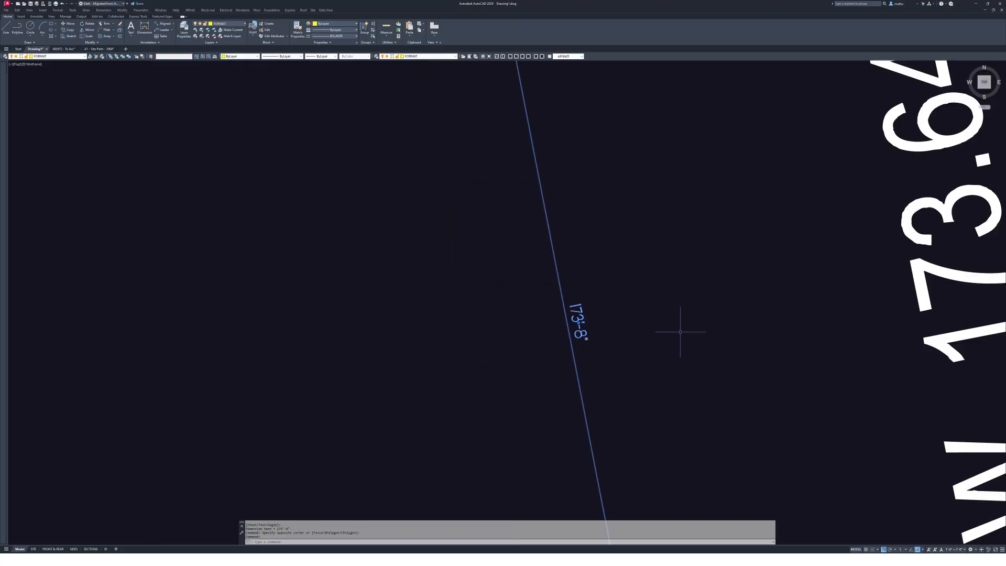
{"action": "middle_click_drag", "start_coordinate": [674, 312], "coordinate": [637, 303]}
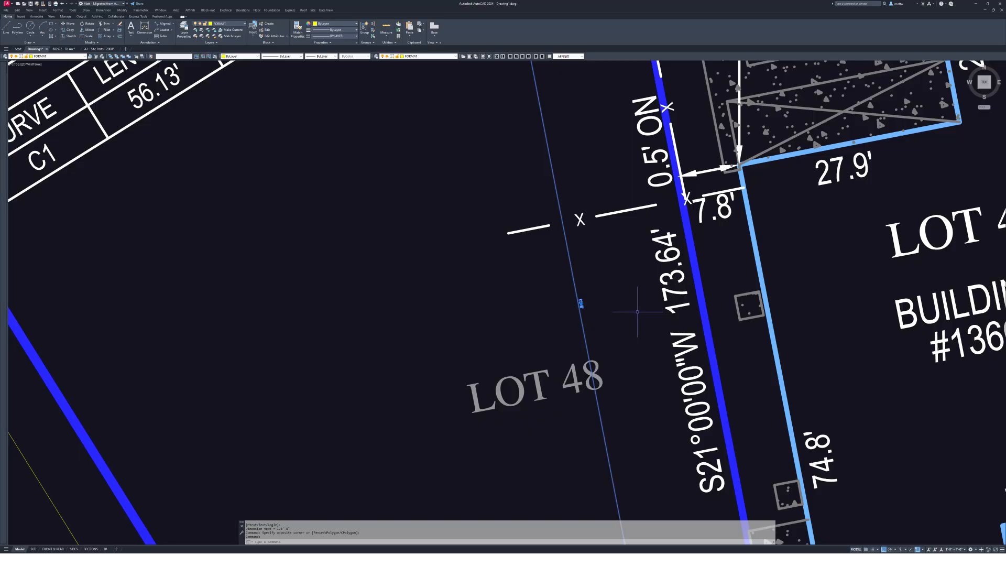
{"action": "scroll", "coordinate": [634, 312], "scroll_direction": "down", "scroll_amount": 1}
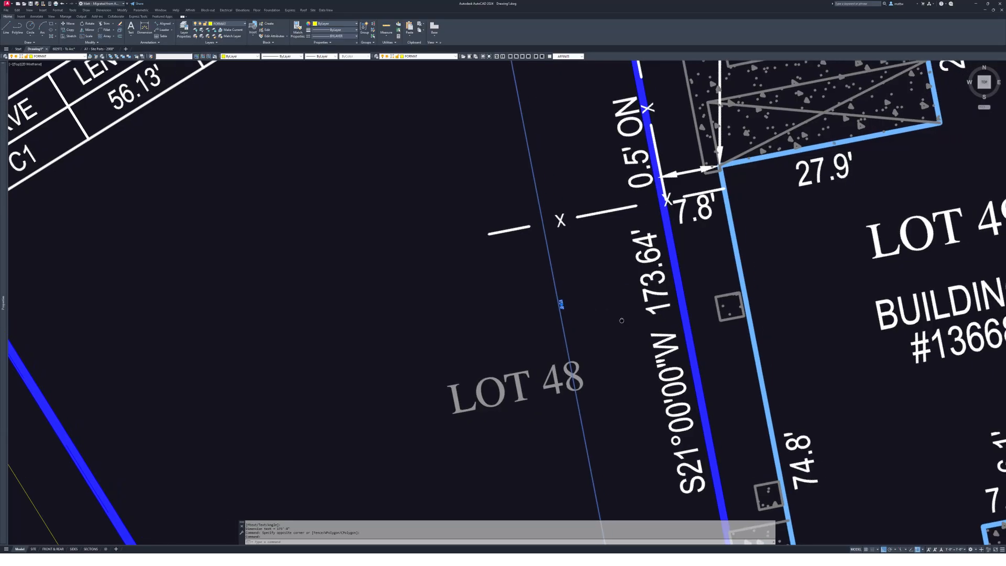
{"action": "scroll", "coordinate": [584, 314], "scroll_direction": "up", "scroll_amount": 3}
{"action": "scroll", "coordinate": [584, 314], "scroll_direction": "down", "scroll_amount": 8}
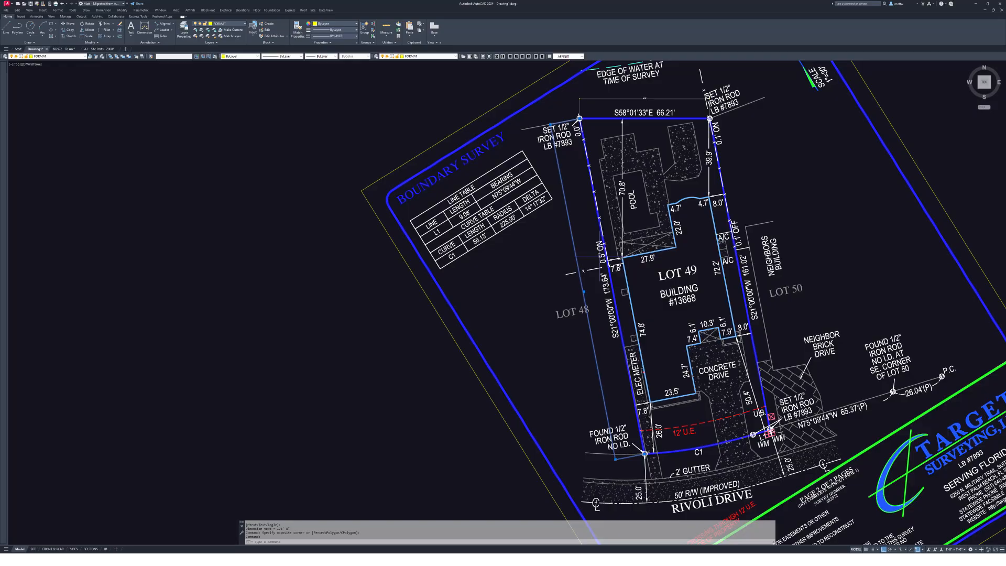
{"action": "middle_click_drag", "start_coordinate": [599, 256], "coordinate": [457, 229]}
{"action": "scroll", "coordinate": [461, 260], "scroll_direction": "up", "scroll_amount": 4}
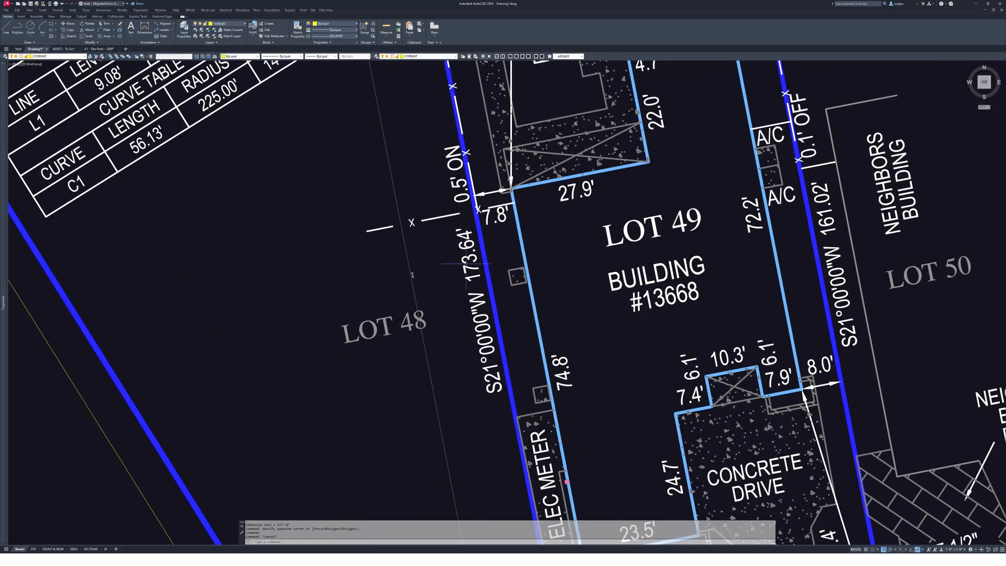
{"action": "scroll", "coordinate": [461, 229], "scroll_direction": "up", "scroll_amount": 2}
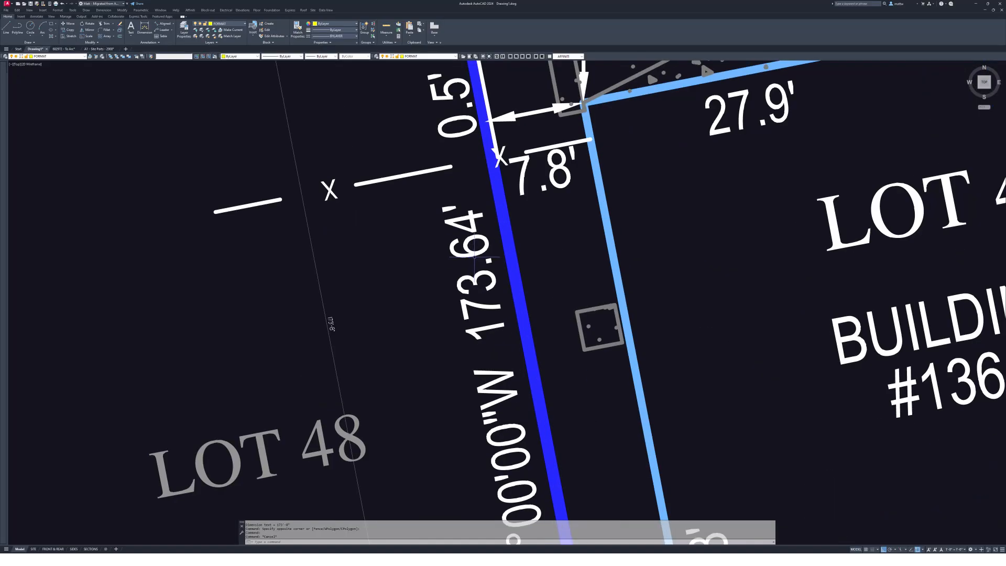
{"action": "scroll", "coordinate": [466, 232], "scroll_direction": "down", "scroll_amount": 1}
{"action": "scroll", "coordinate": [474, 234], "scroll_direction": "up", "scroll_amount": 4}
{"action": "scroll", "coordinate": [473, 235], "scroll_direction": "down", "scroll_amount": 10}
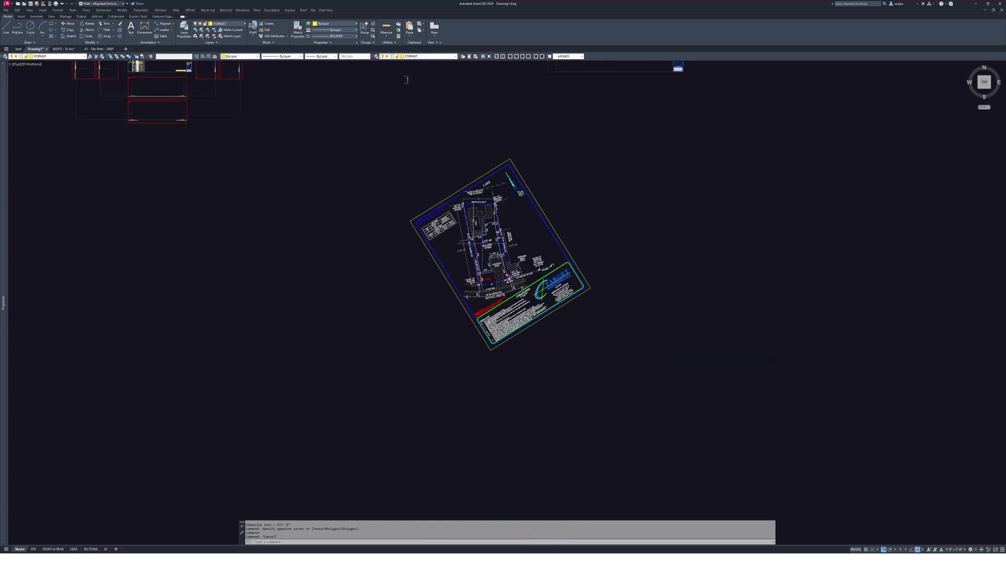
{"action": "mouse_move", "coordinate": [580, 159]}
{"action": "middle_mouse_down"}
{"action": "mouse_move", "coordinate": [580, 206]}
{"action": "mouse_move", "coordinate": [605, 330]}
{"action": "middle_mouse_up"}
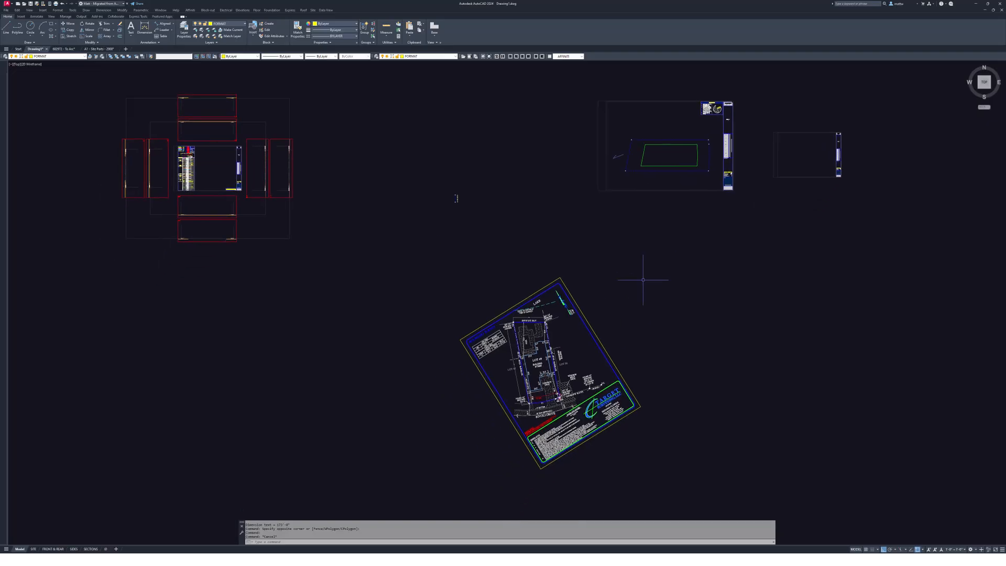
{"action": "scroll", "coordinate": [487, 429], "scroll_direction": "up", "scroll_amount": 6}
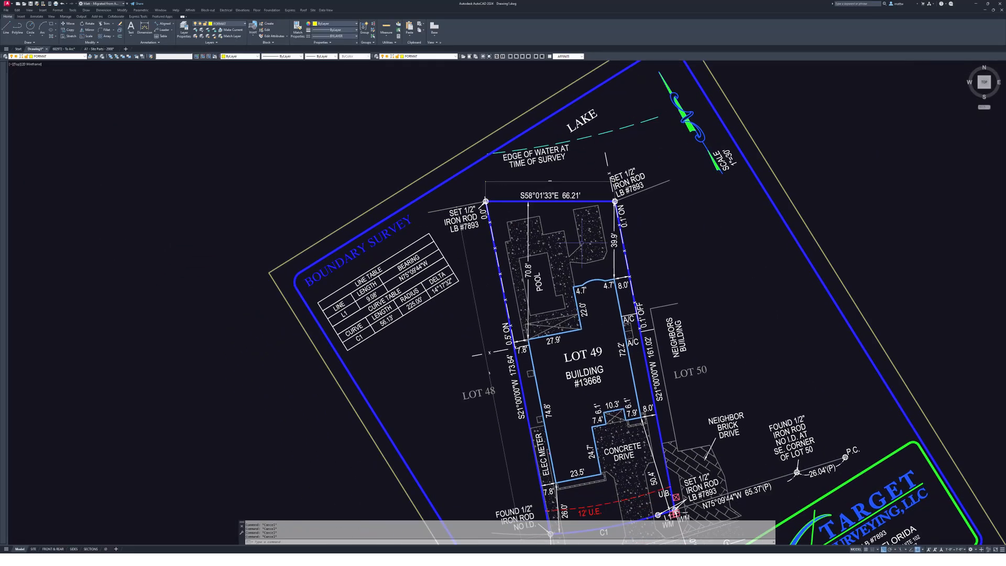
{"action": "middle_click_drag", "start_coordinate": [612, 254], "coordinate": [613, 205]}
{"action": "scroll", "coordinate": [660, 231], "scroll_direction": "down", "scroll_amount": 4}
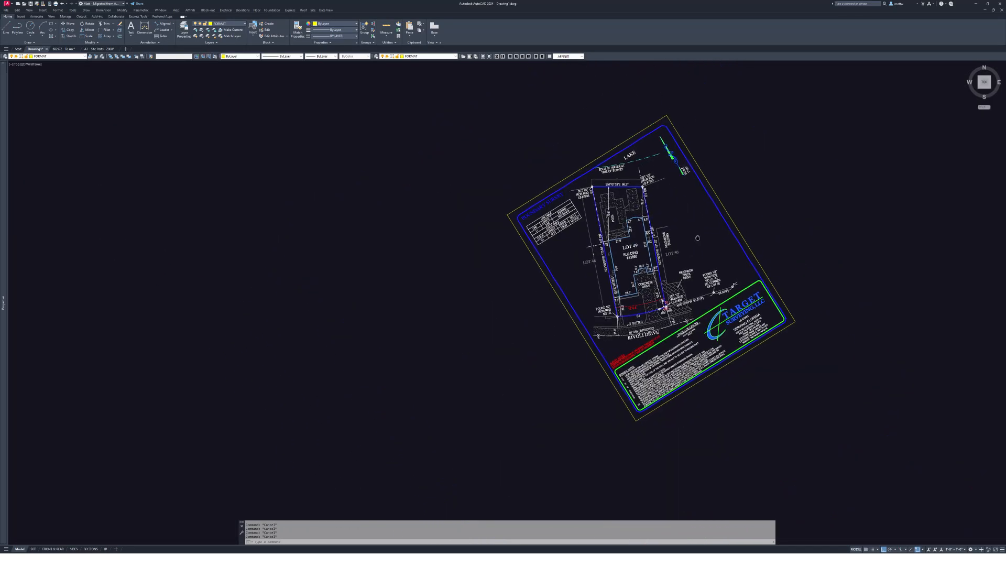
{"action": "scroll", "coordinate": [682, 208], "scroll_direction": "up", "scroll_amount": 2}
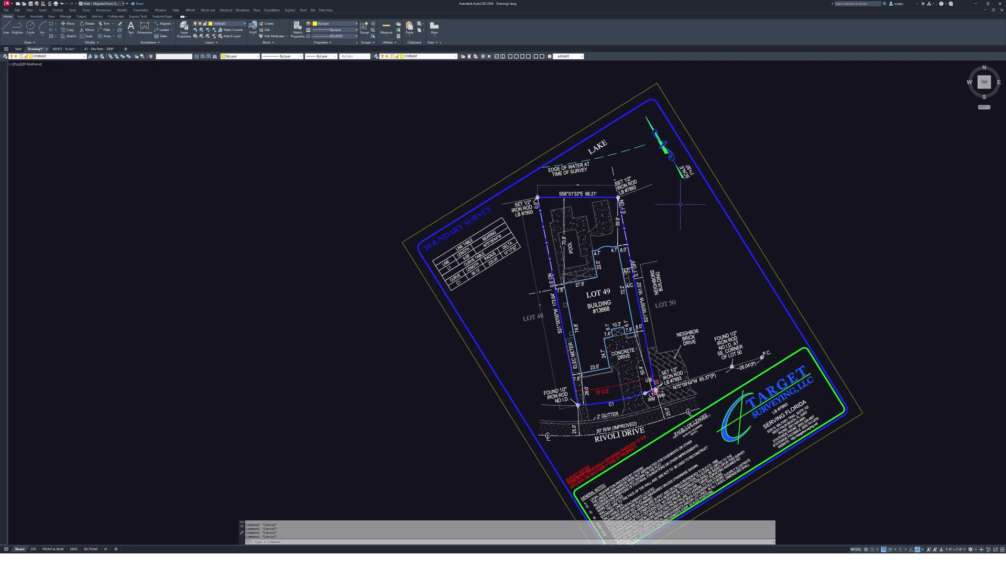
{"action": "middle_click_drag", "start_coordinate": [649, 148], "coordinate": [685, 153]}
{"action": "middle_click_drag", "start_coordinate": [795, 309], "coordinate": [829, 293]}
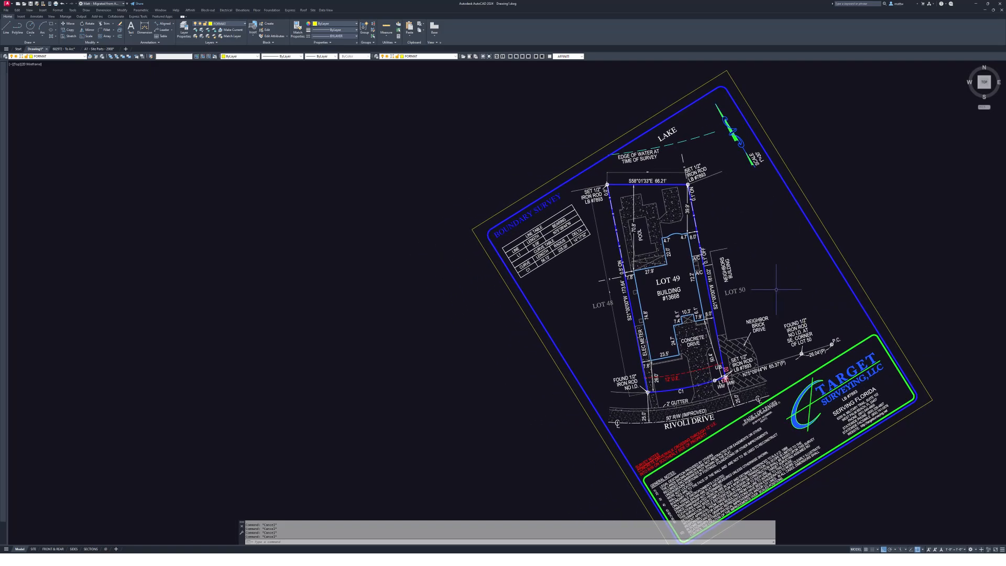
{"action": "type", "text": "r"}
{"action": "key", "text": "space"}
- Rotate the survey sheet about the found iron rod, using the 173.64' west line as reference
{"action": "left_click", "coordinate": [844, 222]}
{"action": "left_click", "coordinate": [795, 265]}
{"action": "scroll", "coordinate": [665, 377], "scroll_direction": "up", "scroll_amount": 3}
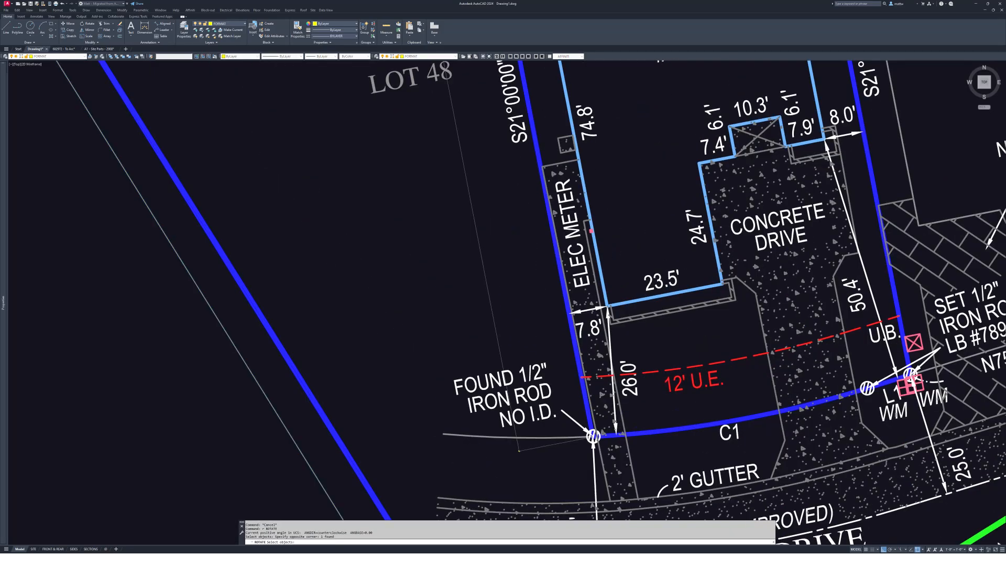
{"action": "scroll", "coordinate": [570, 456], "scroll_direction": "up", "scroll_amount": 4}
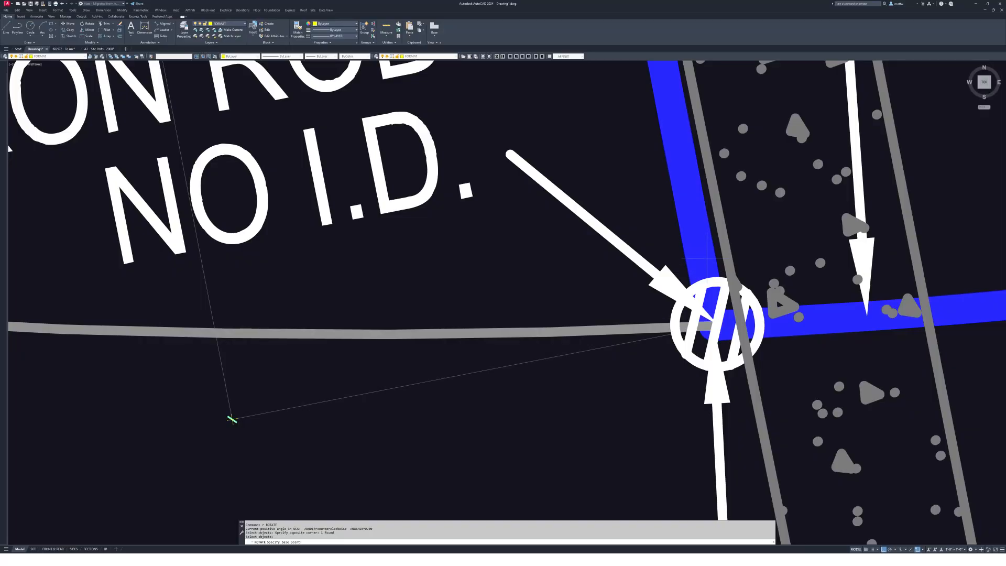
{"action": "left_click", "coordinate": [712, 325]}
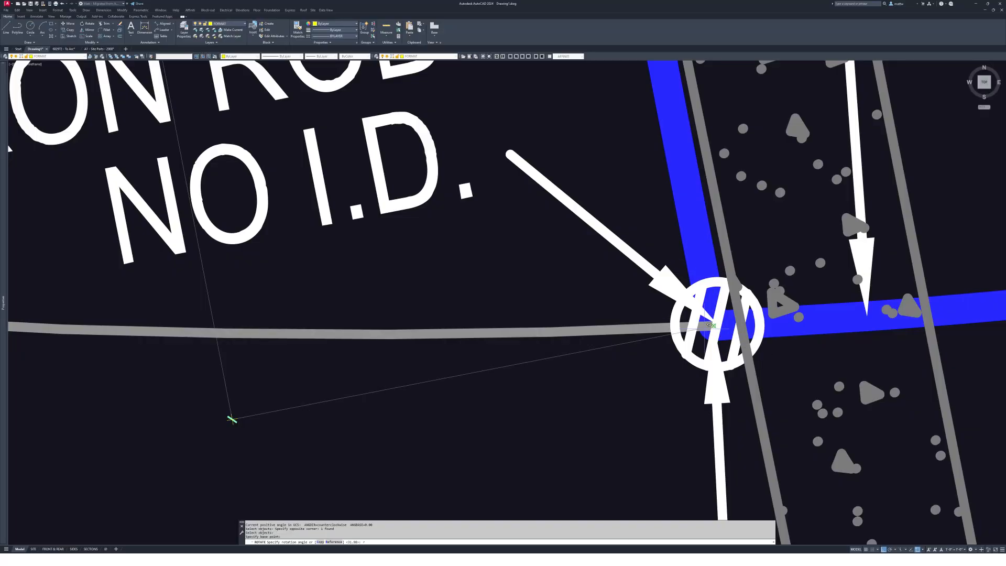
{"action": "left_click", "coordinate": [693, 257]}
{"action": "scroll", "coordinate": [692, 257], "scroll_direction": "down", "scroll_amount": 3}
{"action": "middle_click_drag", "start_coordinate": [584, 295], "coordinate": [626, 399]}
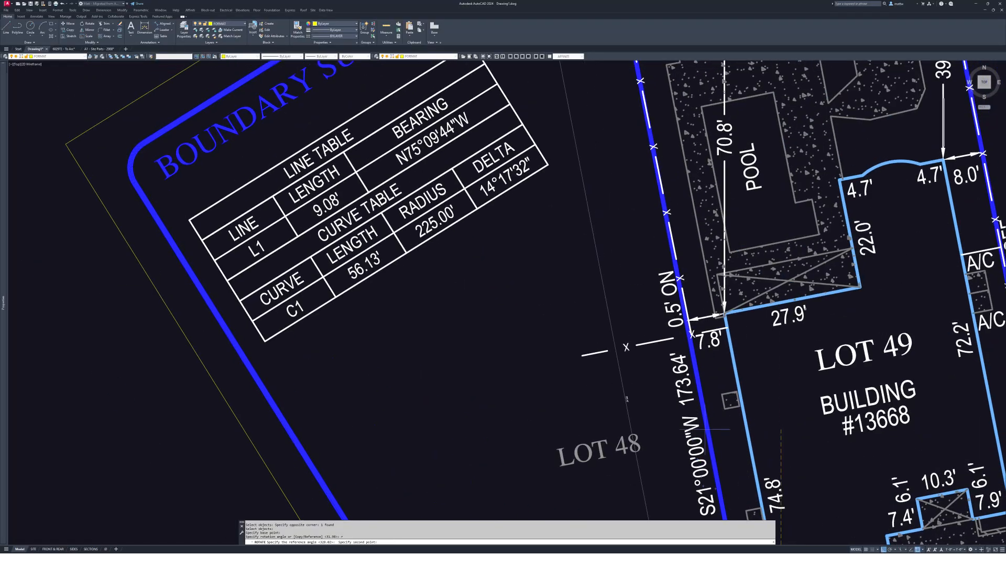
{"action": "left_click", "coordinate": [708, 360]}
{"action": "scroll", "coordinate": [812, 139], "scroll_direction": "down", "scroll_amount": 4}
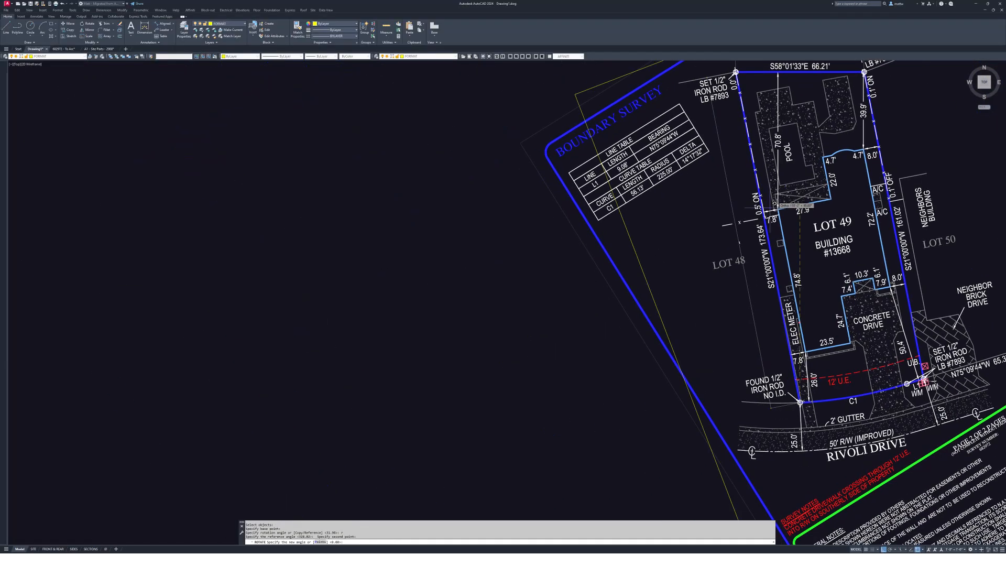
{"action": "scroll", "coordinate": [307, 352], "scroll_direction": "down", "scroll_amount": 3}
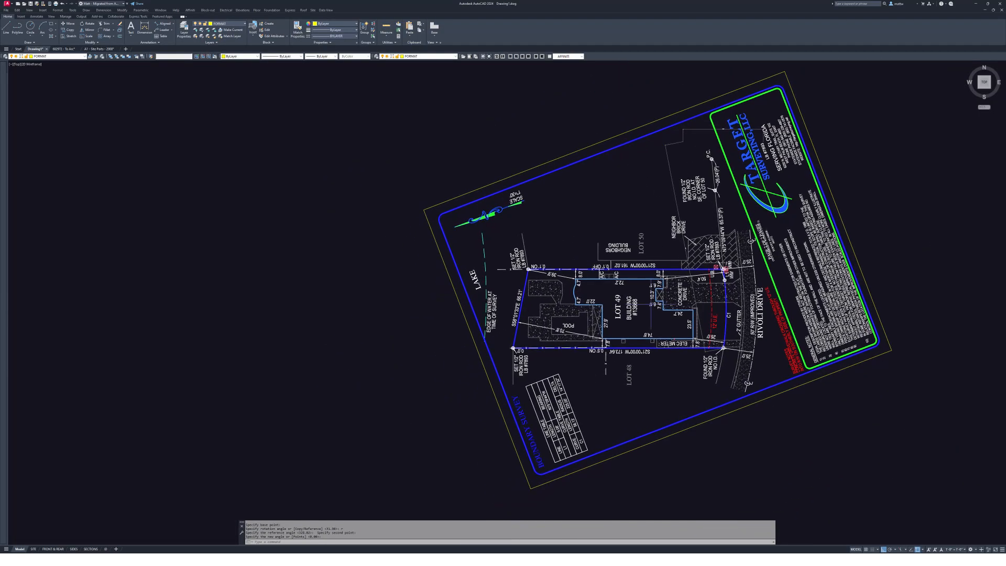
{"action": "key", "text": "Escape"}
{"action": "key", "text": "Escape"}
{"action": "key", "text": "Escape"}
{"action": "key", "text": "Escape"}
- Start a PL boundary polyline at an iron-rod corner and add the next iron-rod corner vertex
{"action": "scroll", "coordinate": [608, 339], "scroll_direction": "up", "scroll_amount": 5}
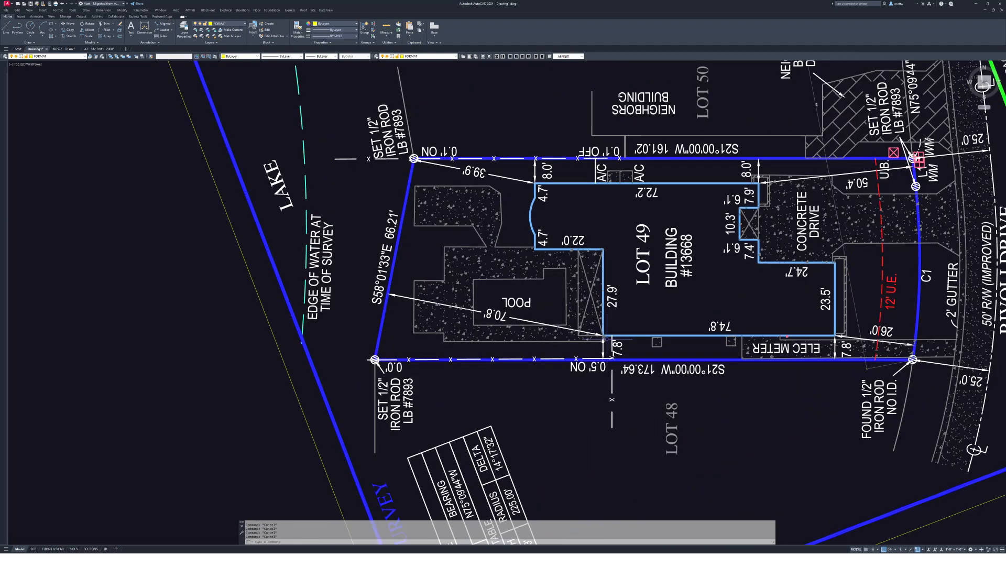
{"action": "type", "text": "pl"}
{"action": "key", "text": "Return"}
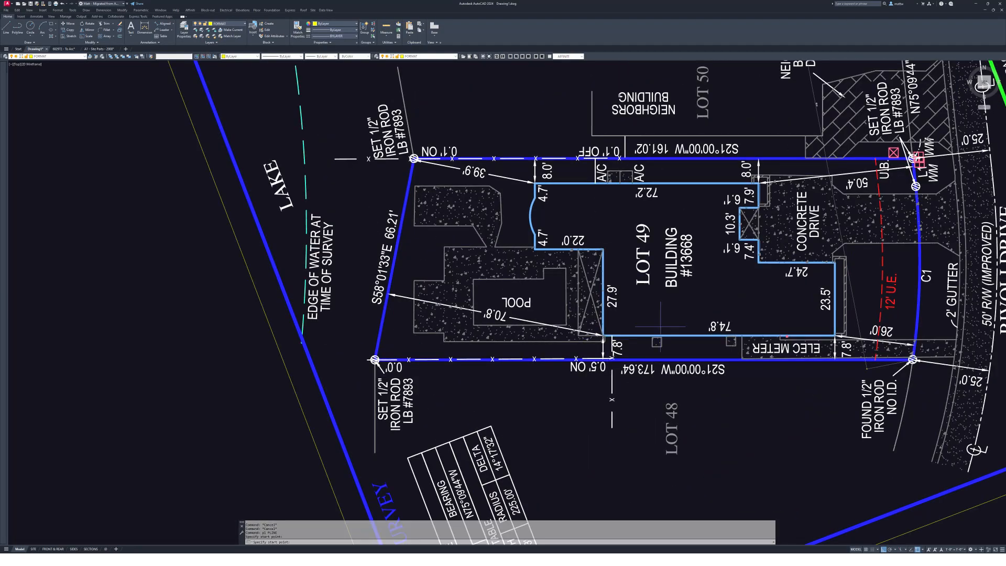
{"action": "scroll", "coordinate": [903, 359], "scroll_direction": "up", "scroll_amount": 9}
{"action": "left_click", "coordinate": [839, 349]}
{"action": "scroll", "coordinate": [840, 349], "scroll_direction": "down", "scroll_amount": 3}
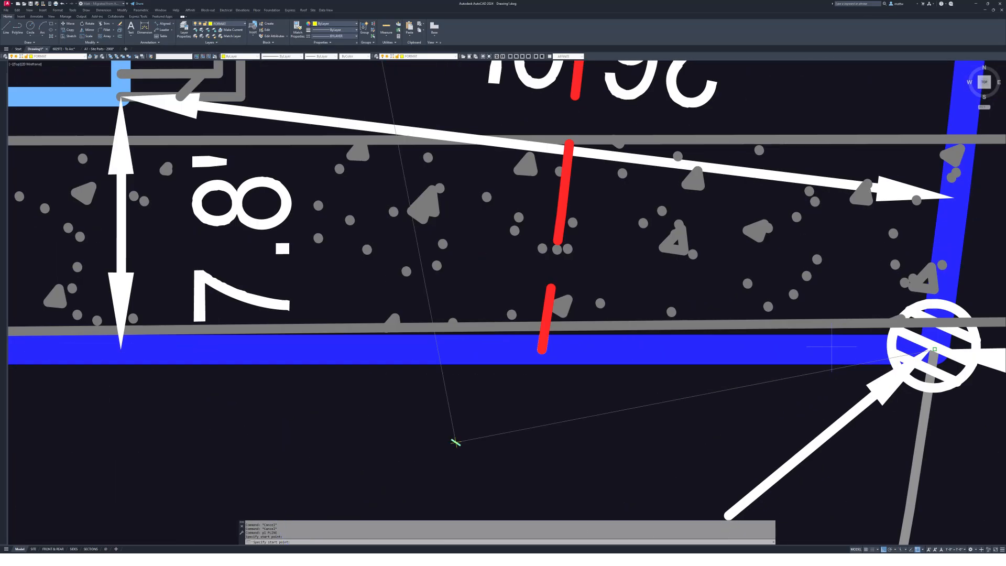
{"action": "scroll", "coordinate": [839, 348], "scroll_direction": "down", "scroll_amount": 2}
{"action": "middle_click_drag", "start_coordinate": [629, 356], "coordinate": [991, 357]}
{"action": "scroll", "coordinate": [545, 385], "scroll_direction": "down", "scroll_amount": 1}
{"action": "scroll", "coordinate": [544, 385], "scroll_direction": "up", "scroll_amount": 7}
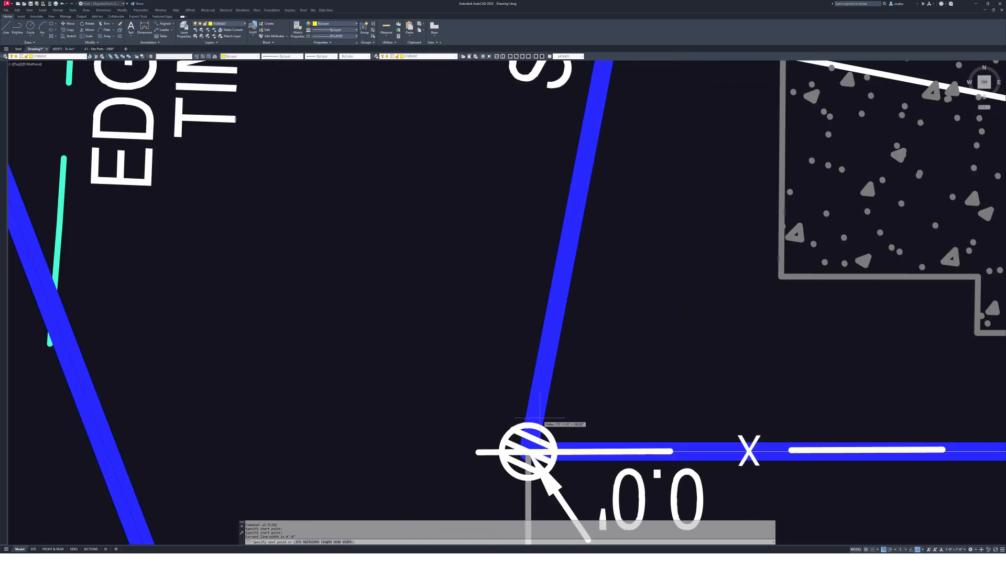
{"action": "left_click", "coordinate": [539, 403]}
{"action": "scroll", "coordinate": [587, 314], "scroll_direction": "down", "scroll_amount": 5}
{"action": "middle_click_drag", "start_coordinate": [576, 235], "coordinate": [452, 505]}
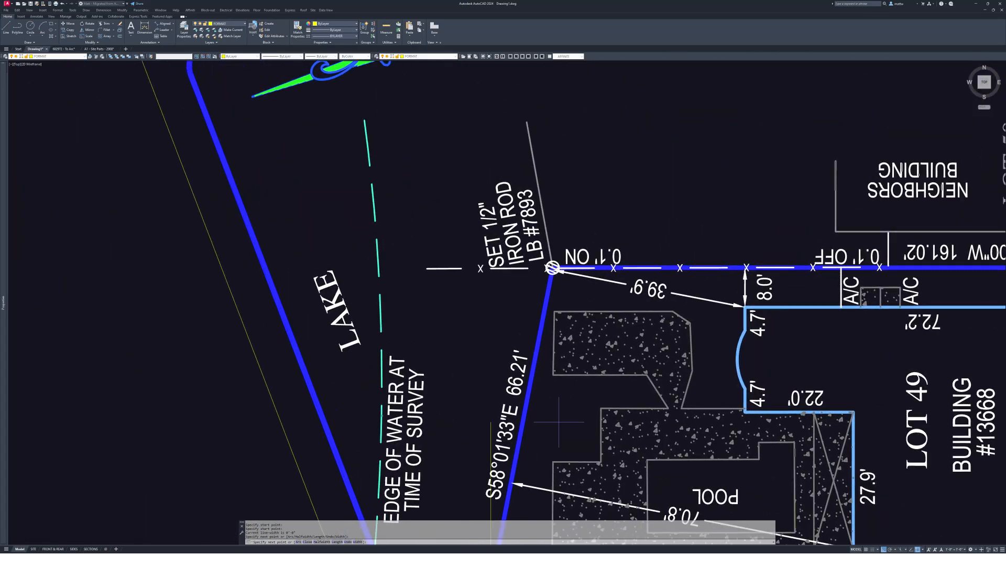
{"action": "scroll", "coordinate": [586, 172], "scroll_direction": "up", "scroll_amount": 7}
{"action": "middle_click_drag", "start_coordinate": [586, 173], "coordinate": [562, 292]}
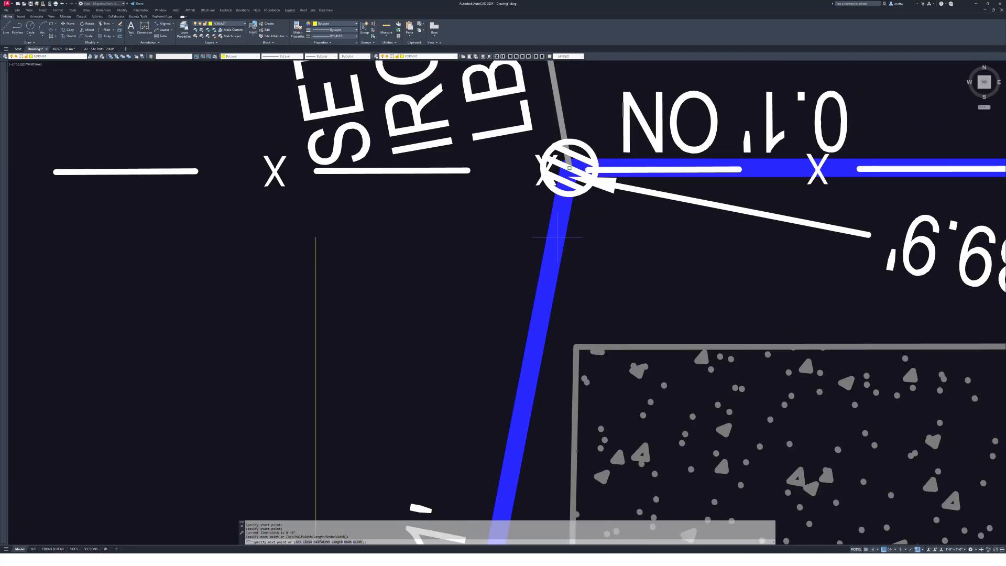
{"action": "scroll", "coordinate": [576, 225], "scroll_direction": "down", "scroll_amount": 3}
{"action": "middle_click_drag", "start_coordinate": [864, 225], "coordinate": [32, 226]}
{"action": "scroll", "coordinate": [31, 226], "scroll_direction": "down", "scroll_amount": 2}
{"action": "scroll", "coordinate": [740, 238], "scroll_direction": "up", "scroll_amount": 7}
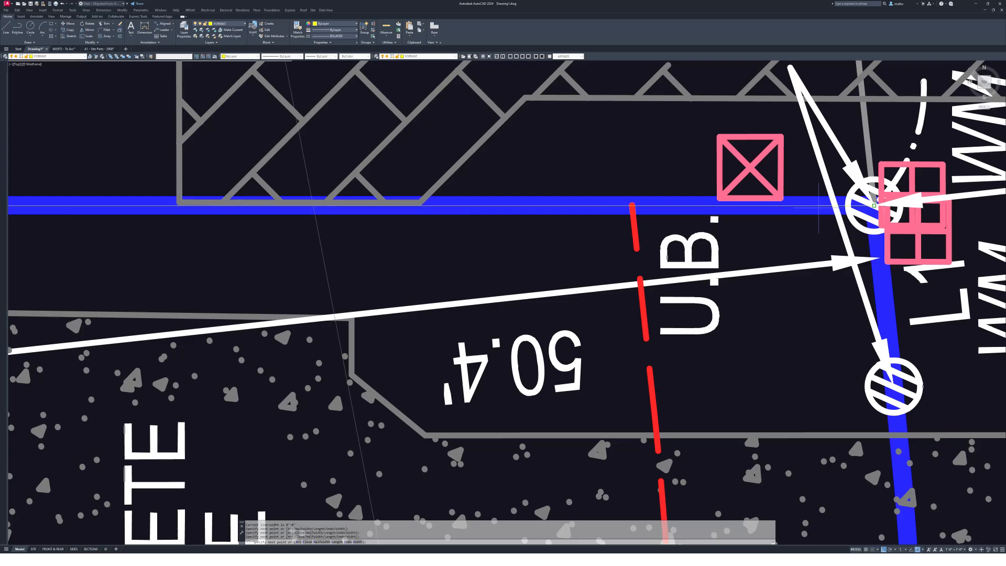
{"action": "scroll", "coordinate": [818, 206], "scroll_direction": "down", "scroll_amount": 5}
{"action": "scroll", "coordinate": [691, 212], "scroll_direction": "up", "scroll_amount": 5}
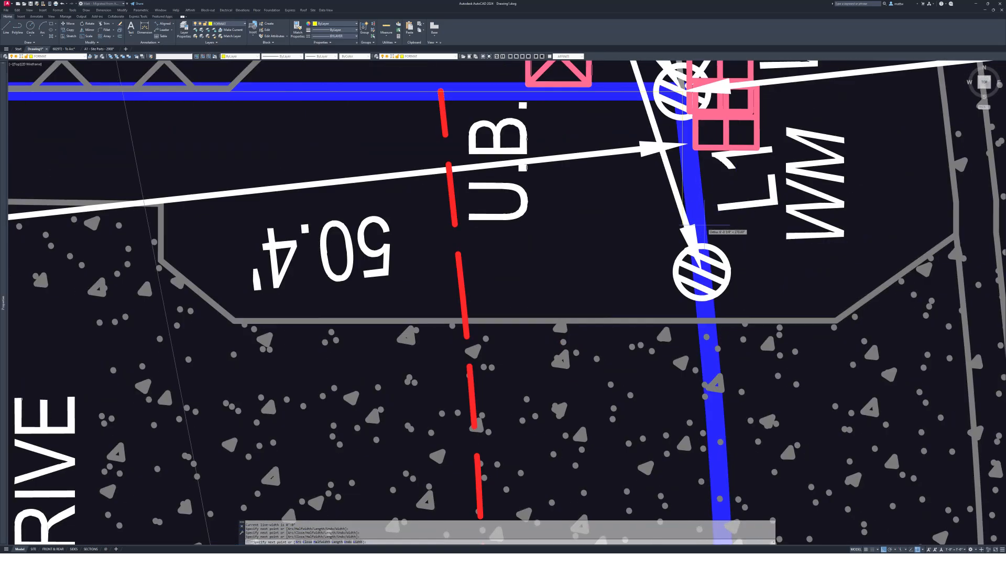
{"action": "scroll", "coordinate": [707, 242], "scroll_direction": "up", "scroll_amount": 3}
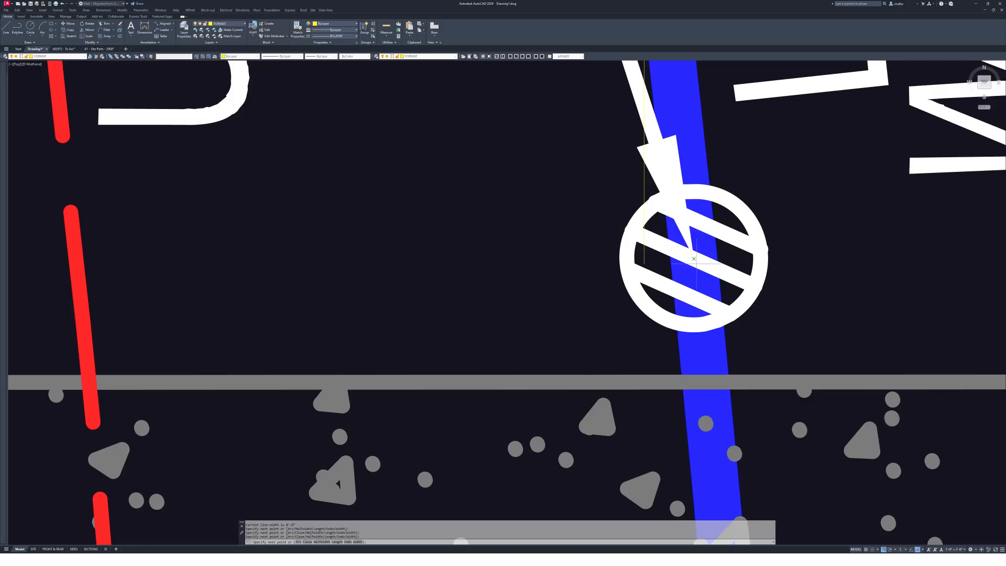
- Add a vertex where the C1 curve begins, switch to Arc, and close the boundary with CL
{"action": "left_click", "coordinate": [696, 266]}
{"action": "scroll", "coordinate": [701, 261], "scroll_direction": "down", "scroll_amount": 5}
{"action": "middle_click_drag", "start_coordinate": [701, 261], "coordinate": [630, 143]}
{"action": "type", "text": "a"}
{"action": "key", "text": "Return"}
{"action": "middle_click_drag", "start_coordinate": [658, 282], "coordinate": [691, 222]}
{"action": "scroll", "coordinate": [662, 348], "scroll_direction": "up", "scroll_amount": 5}
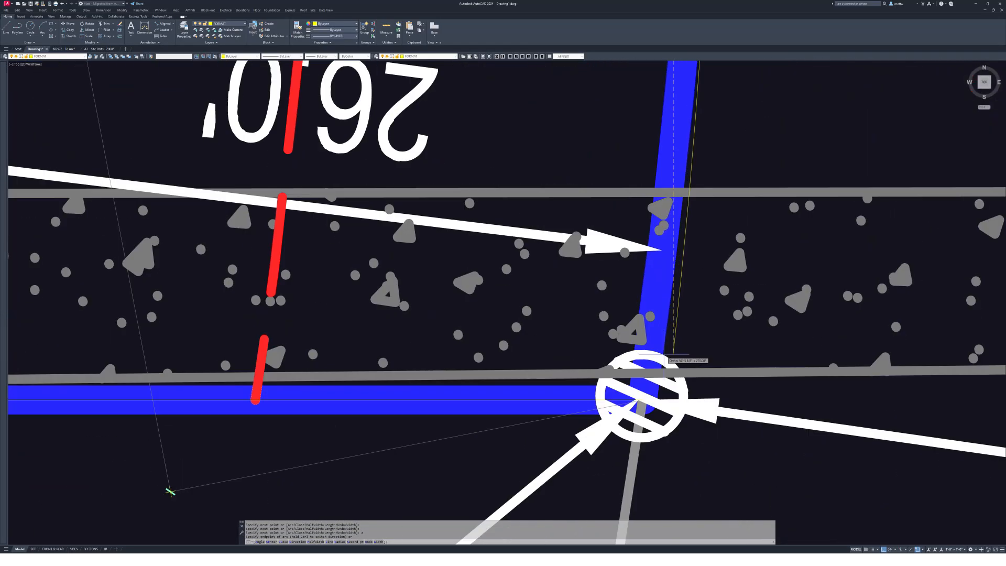
{"action": "type", "text": "cl"}
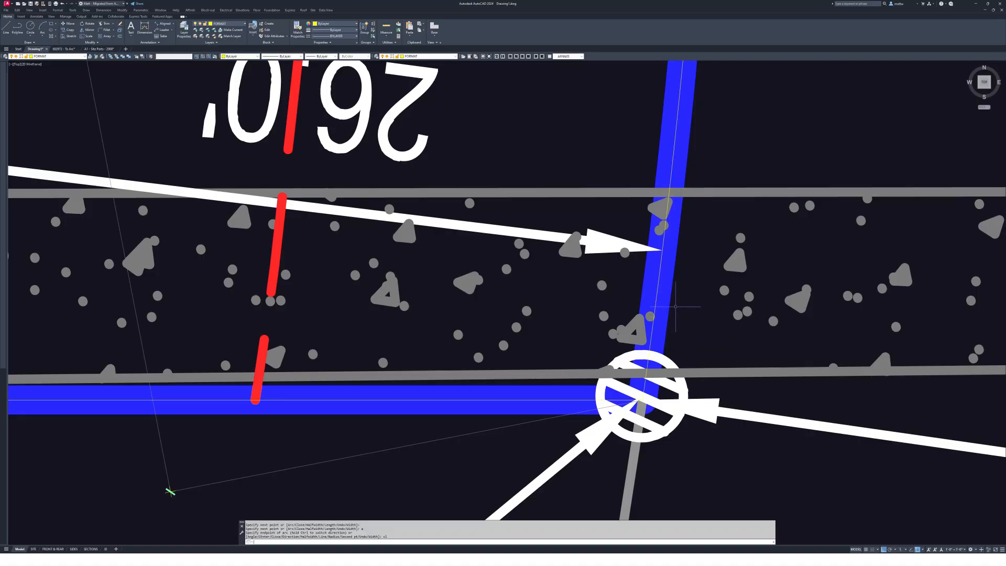
{"action": "key", "text": "Return"}
{"action": "scroll", "coordinate": [678, 301], "scroll_direction": "down", "scroll_amount": 4}
{"action": "middle_click_drag", "start_coordinate": [704, 173], "coordinate": [668, 343]}
{"action": "scroll", "coordinate": [674, 253], "scroll_direction": "down", "scroll_amount": 2}
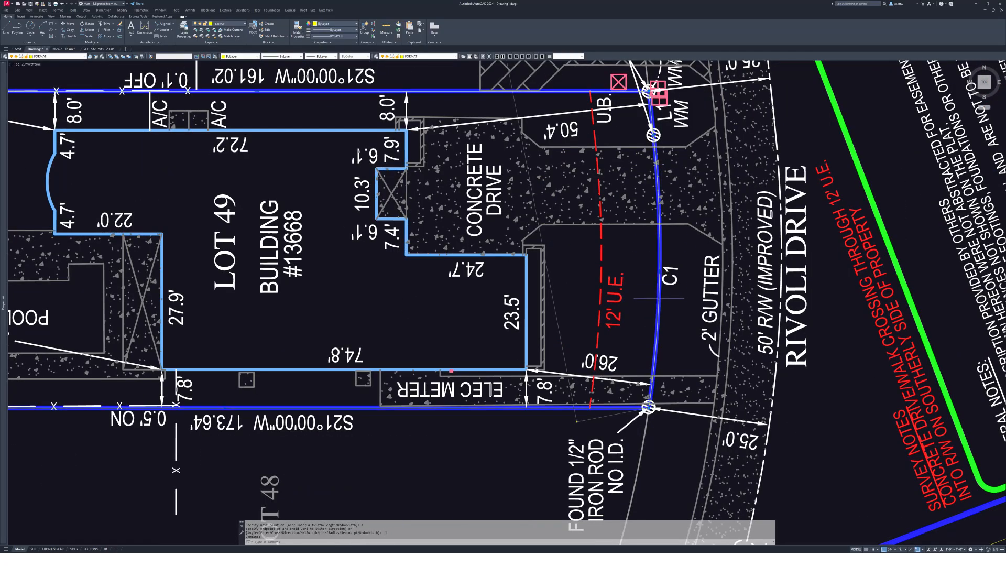
{"action": "scroll", "coordinate": [681, 314], "scroll_direction": "down", "scroll_amount": 5}
{"action": "scroll", "coordinate": [723, 340], "scroll_direction": "up", "scroll_amount": 5}
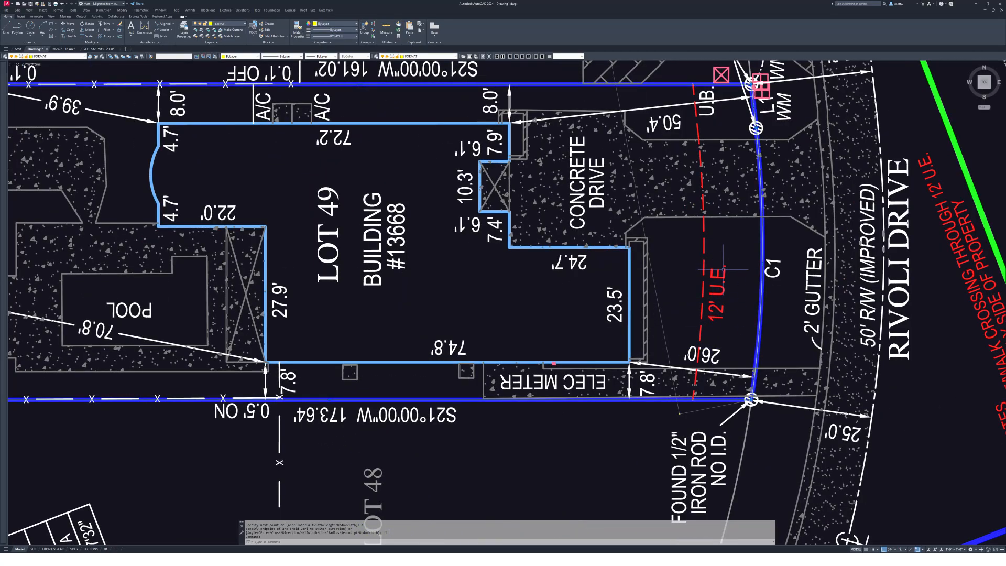
{"action": "scroll", "coordinate": [723, 269], "scroll_direction": "down", "scroll_amount": 8}
- Move the traced Lot 49 boundary into the site plan area
{"action": "key", "text": "Escape"}
{"action": "key", "text": "Escape"}
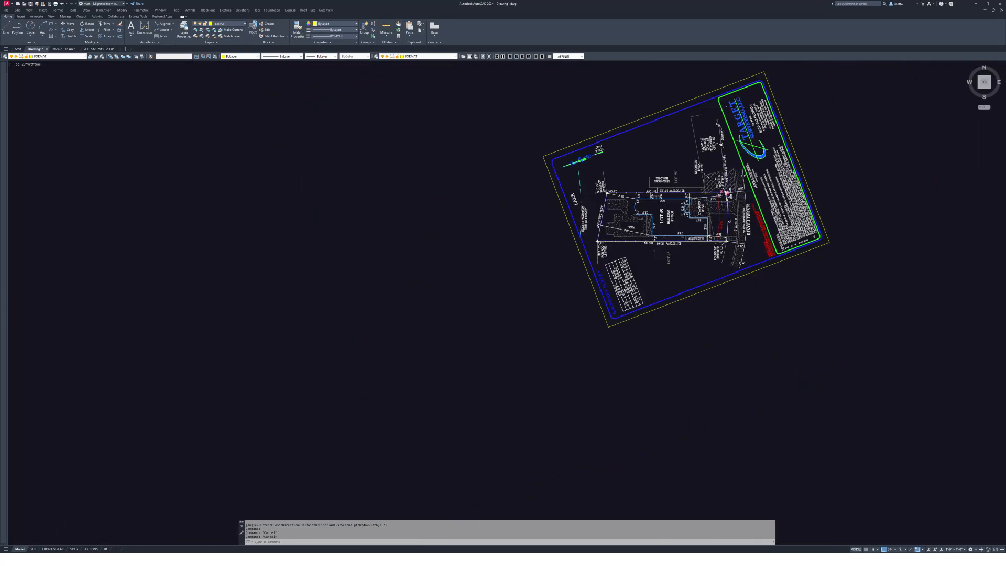
{"action": "middle_click_drag", "start_coordinate": [694, 158], "coordinate": [605, 369]}
{"action": "key", "text": "Escape"}
{"action": "key", "text": "Escape"}
{"action": "scroll", "coordinate": [605, 369], "scroll_direction": "up", "scroll_amount": 6}
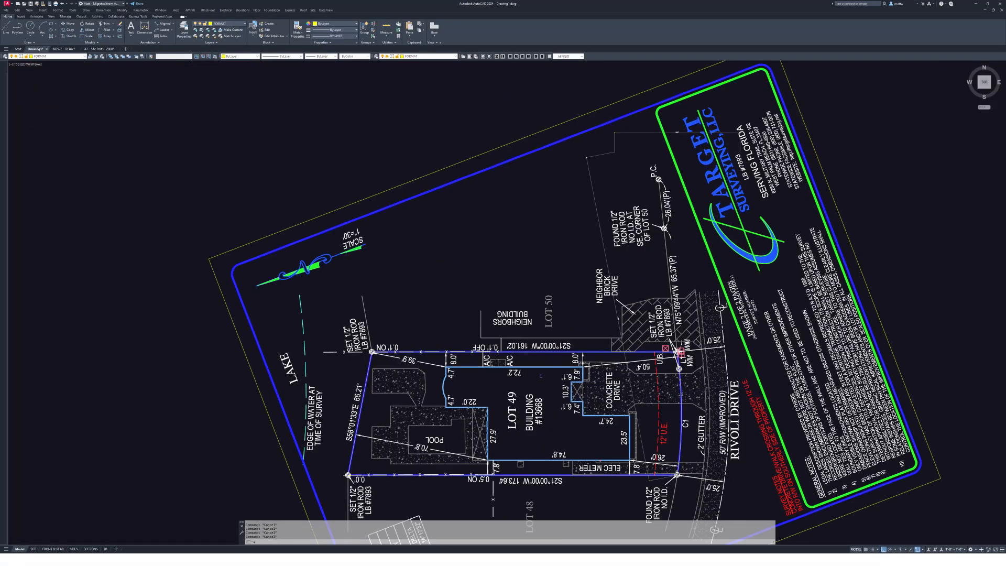
{"action": "type", "text": "m"}
{"action": "key", "text": "Return"}
{"action": "left_click", "coordinate": [529, 351]}
{"action": "key", "text": "Return"}
{"action": "left_click", "coordinate": [525, 351]}
{"action": "scroll", "coordinate": [453, 510], "scroll_direction": "down", "scroll_amount": 6}
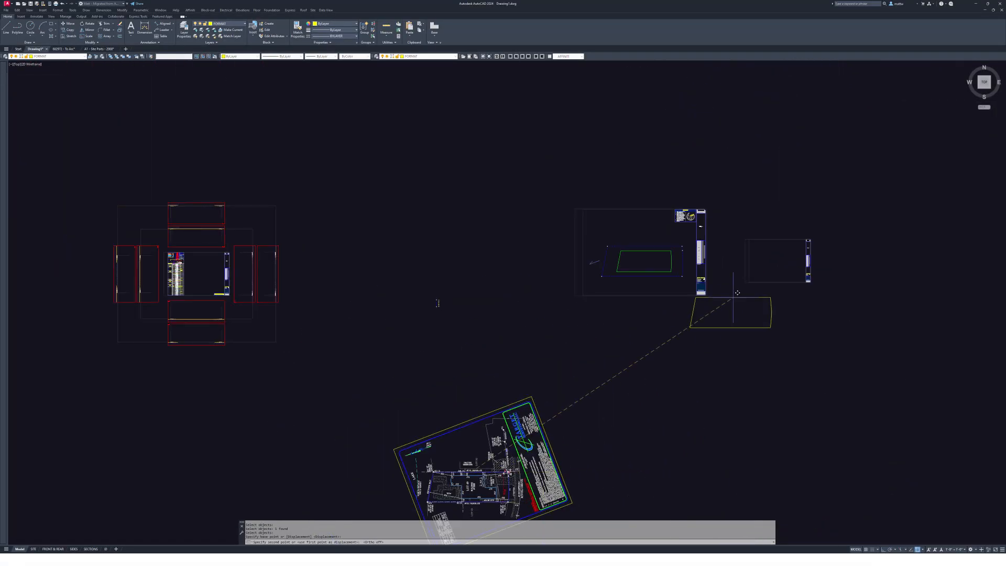
{"action": "scroll", "coordinate": [737, 292], "scroll_direction": "up", "scroll_amount": 6}
{"action": "key", "text": "Escape"}
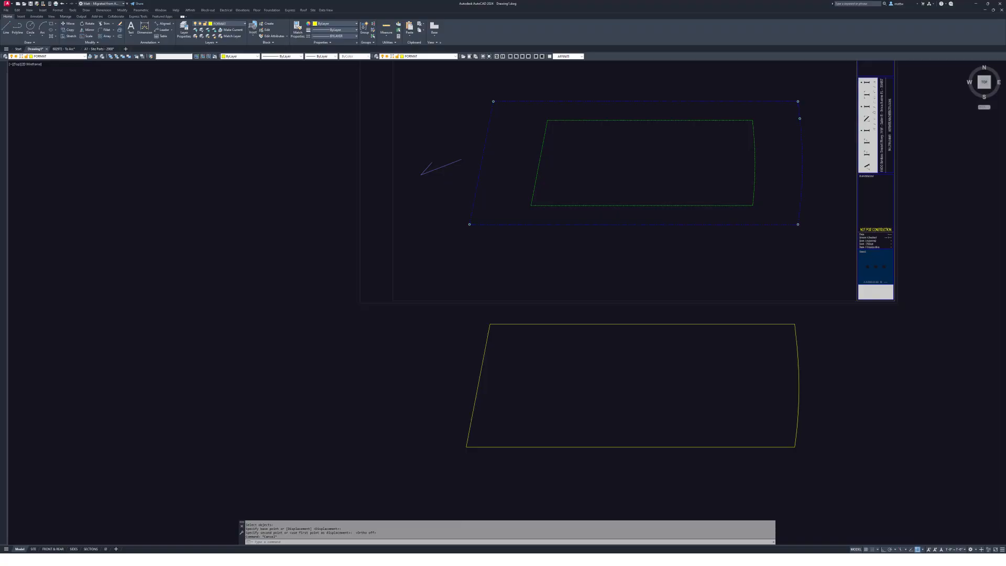
{"action": "key", "text": "Escape"}
{"action": "key", "text": "Escape"}
- Window-select the lot boundary and put it on layer 0
{"action": "left_click", "coordinate": [673, 324]}
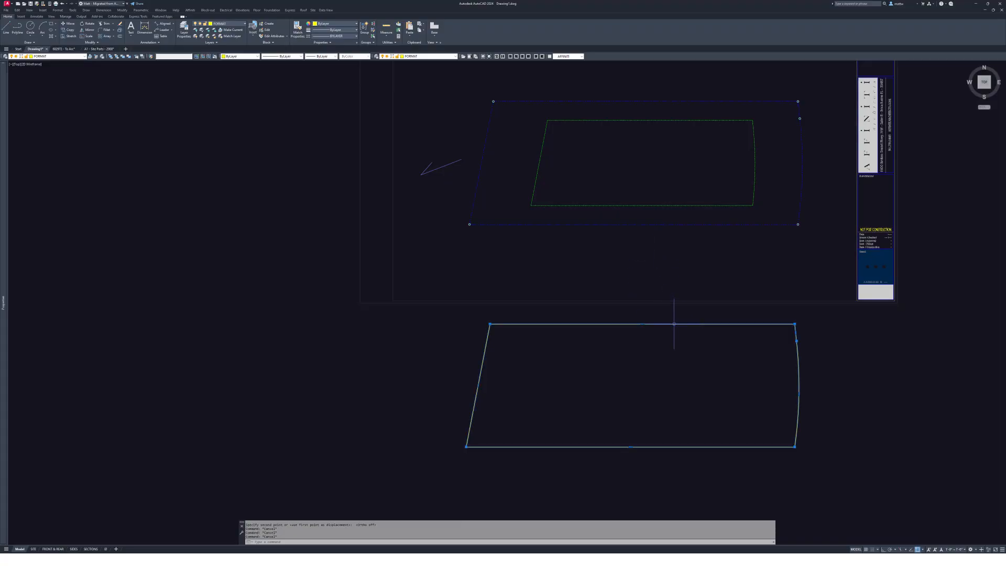
{"action": "key", "text": "Escape"}
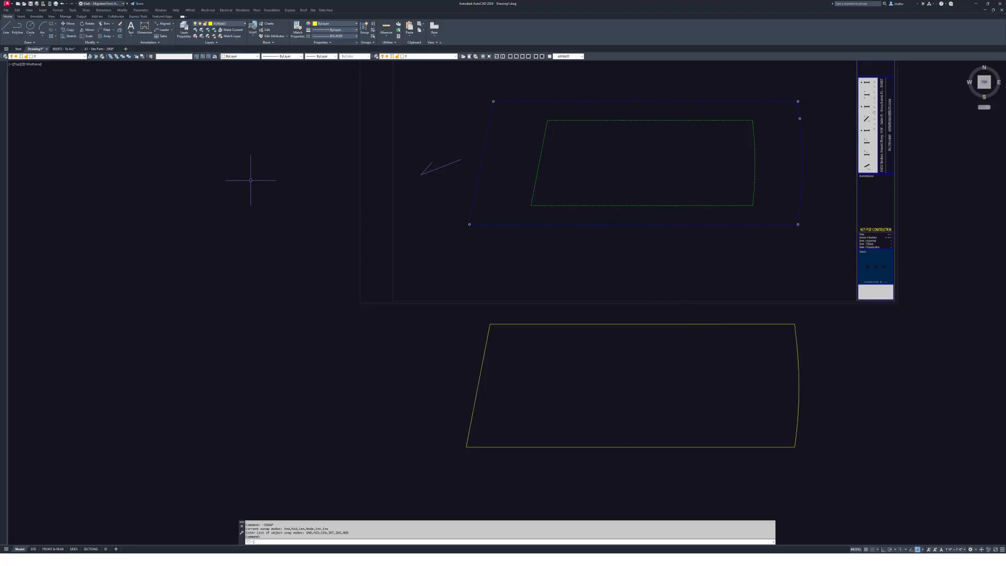
{"action": "left_click", "coordinate": [399, 382]}
{"action": "left_click", "coordinate": [141, 353]}
{"action": "left_click", "coordinate": [477, 382]}
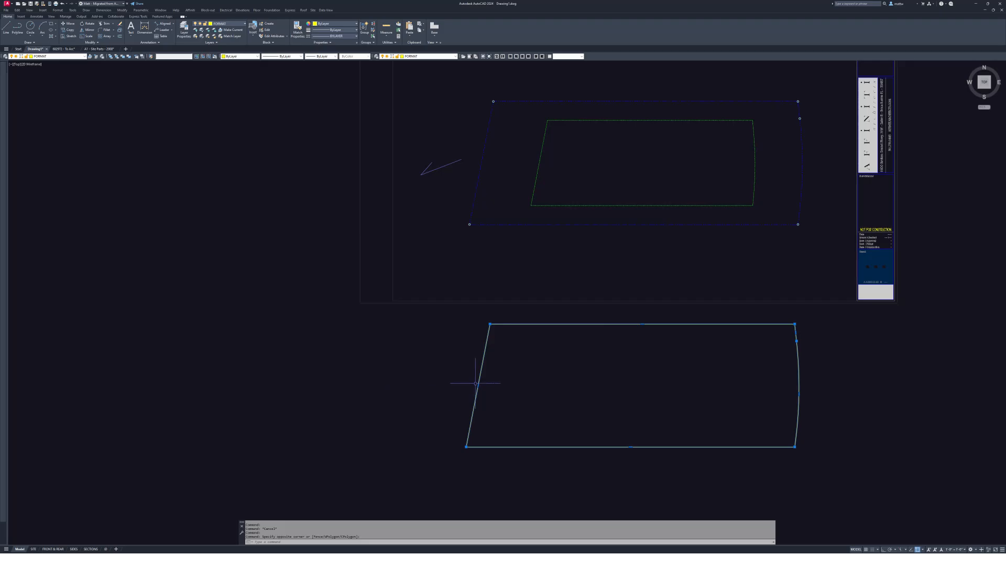
{"action": "left_click", "coordinate": [38, 56]}
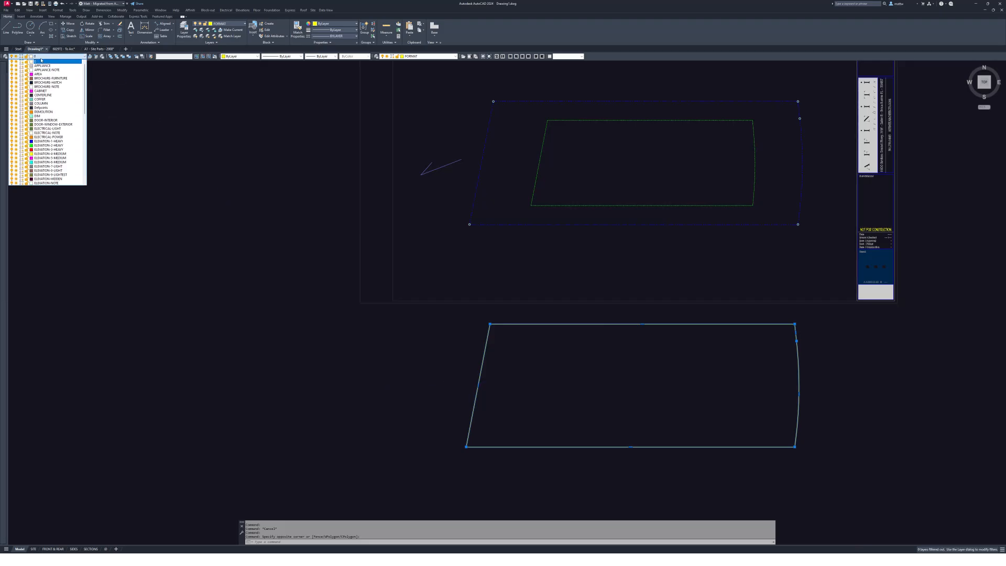
{"action": "left_click", "coordinate": [41, 60]}
{"action": "key", "text": "Escape"}
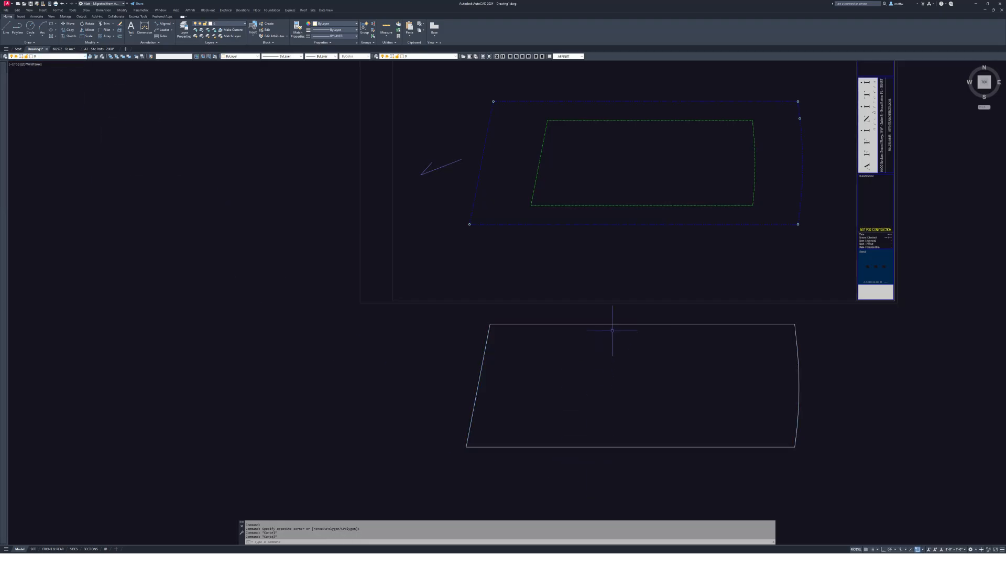
- Draw a short line at the boundary corner, copy it, and paste it as a block
{"action": "middle_click_drag", "start_coordinate": [622, 340], "coordinate": [571, 369]}
{"action": "type", "text": "l"}
{"action": "key", "text": "Return"}
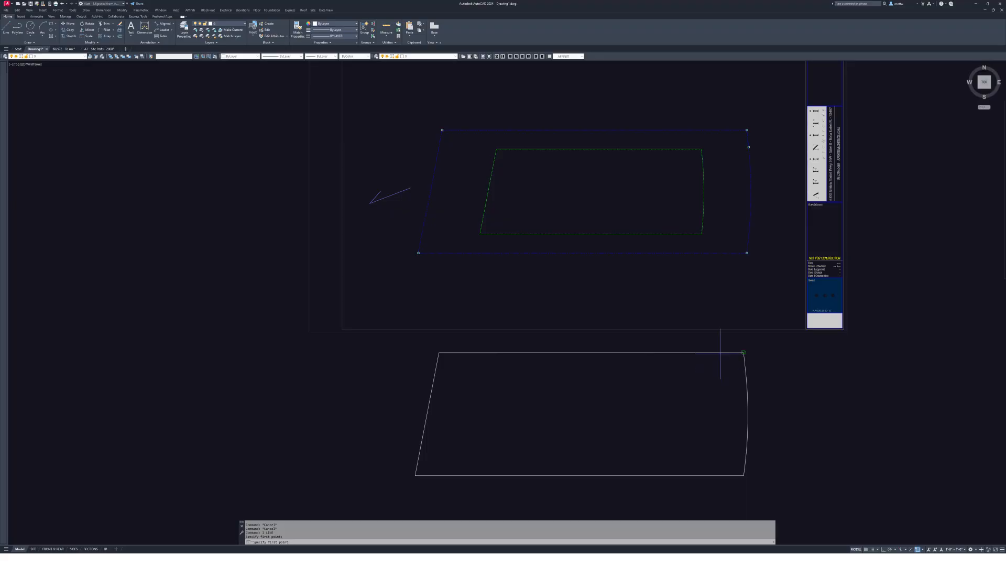
{"action": "left_click", "coordinate": [756, 301]}
{"action": "key", "text": "Escape"}
{"action": "left_click", "coordinate": [759, 304]}
{"action": "left_click", "coordinate": [750, 303]}
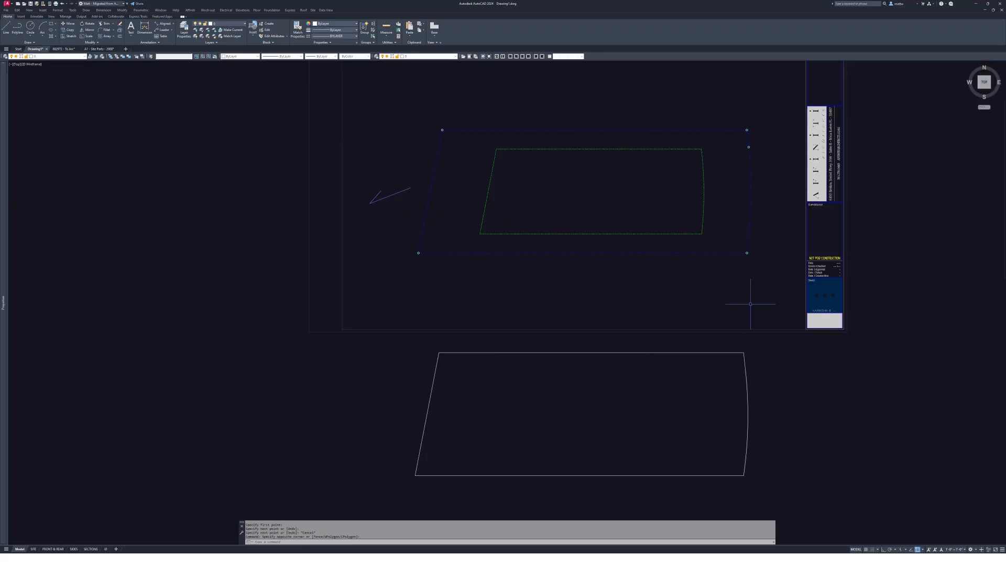
{"action": "key", "text": "ctrl+c"}
{"action": "key", "text": "ctrl+shift+v"}
{"action": "key", "text": "Escape"}
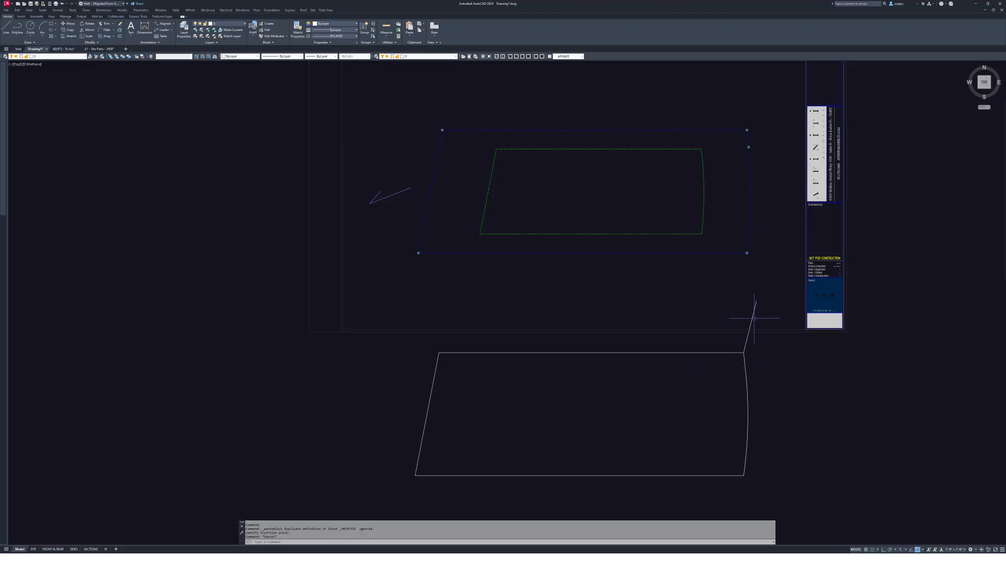
- Dismiss block editing for the pasted block and start REN to rename named blocks
{"action": "double_click", "coordinate": [751, 325]}
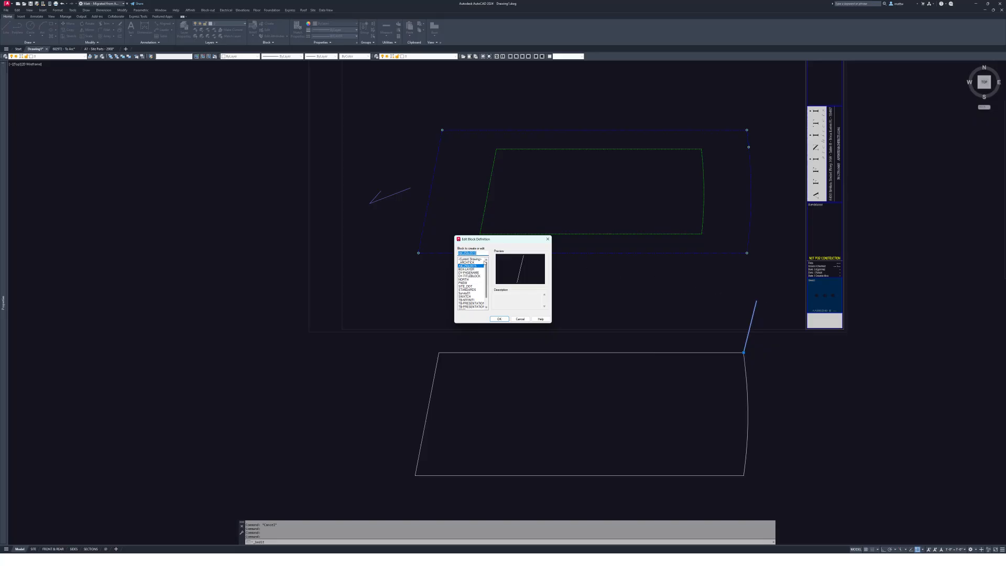
{"action": "key", "text": "Escape"}
{"action": "type", "text": "ren"}
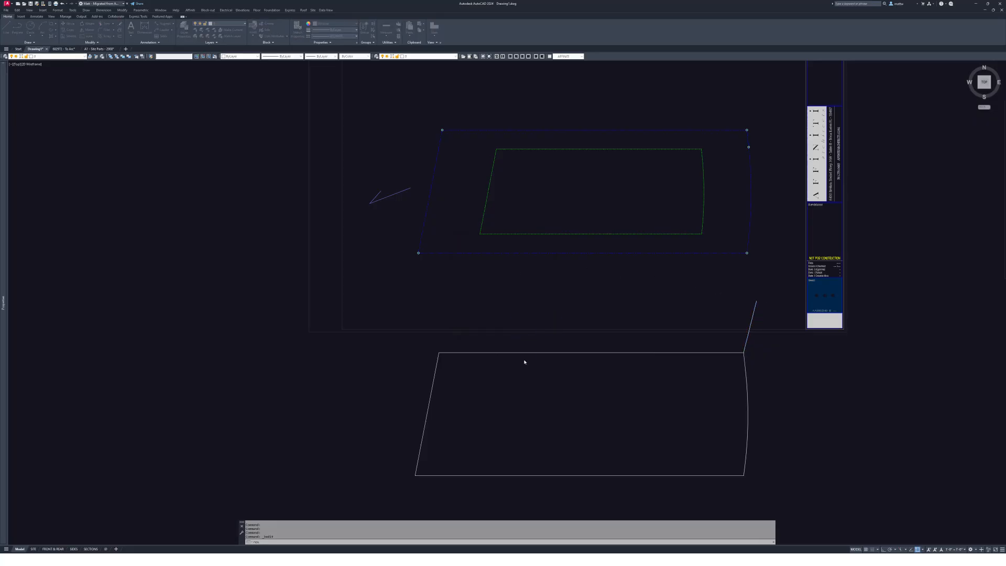
{"action": "key", "text": "Return"}
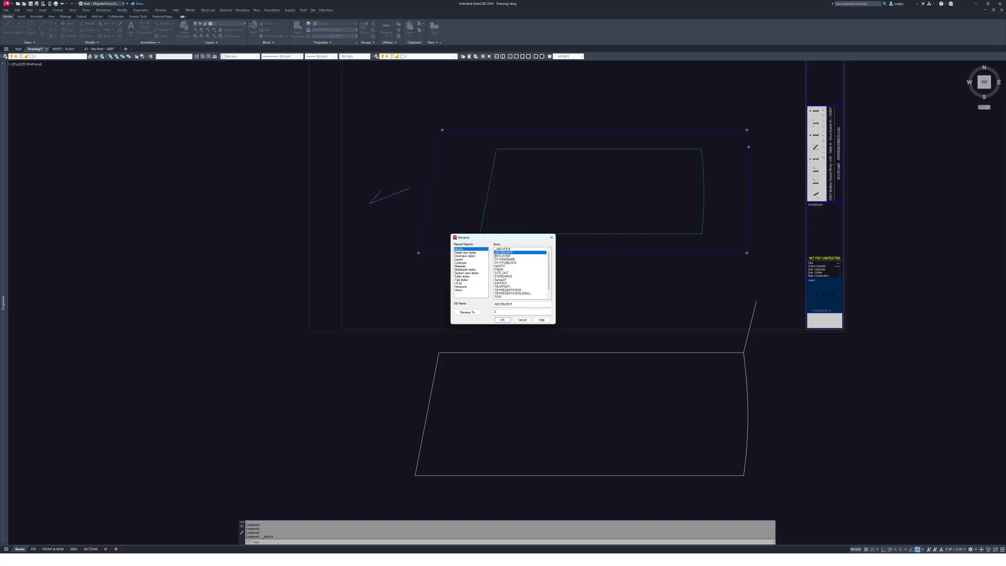
- Confirm the new block name and open the lower lot outline block with REFEDIT for in-place editing
{"action": "left_click", "coordinate": [502, 319]}
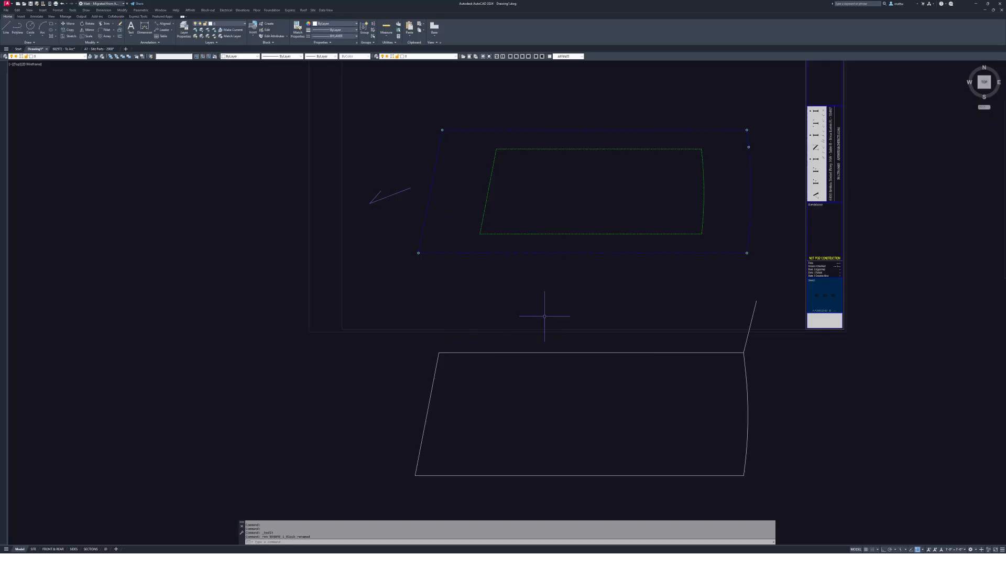
{"action": "scroll", "coordinate": [782, 334], "scroll_direction": "down", "scroll_amount": 1}
{"action": "double_click", "coordinate": [768, 342]}
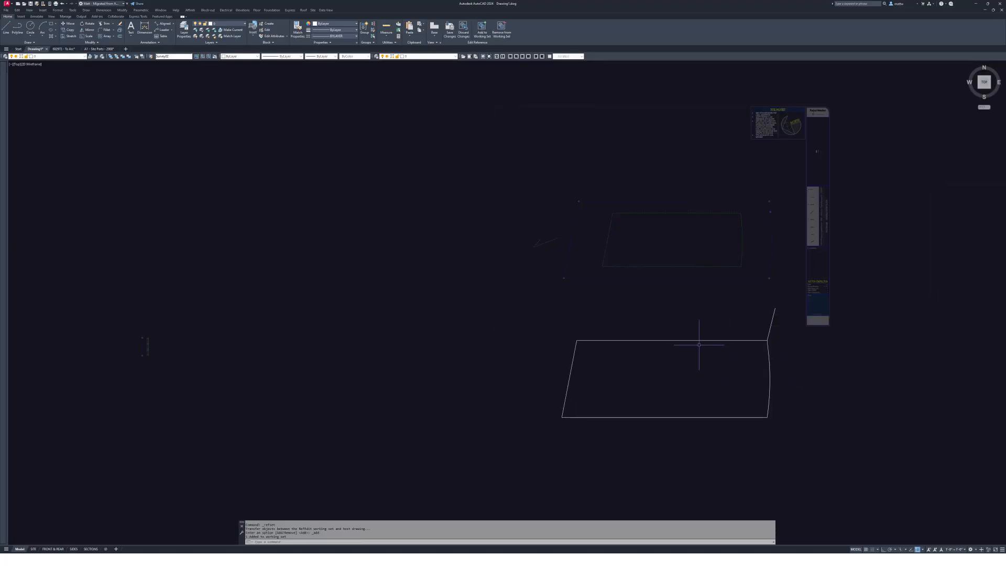
{"action": "mouse_move", "coordinate": [699, 345]}
{"action": "middle_mouse_down"}
{"action": "mouse_move", "coordinate": [655, 318]}
{"action": "mouse_move", "coordinate": [653, 283]}
{"action": "mouse_move", "coordinate": [620, 239]}
{"action": "middle_mouse_up"}
- Copy the lot outline 1200 straight down with Ortho on
{"action": "left_click", "coordinate": [633, 265]}
{"action": "key", "text": "Escape"}
{"action": "key", "text": "Escape"}
{"action": "type", "text": "c"}
{"action": "key", "text": "Return"}
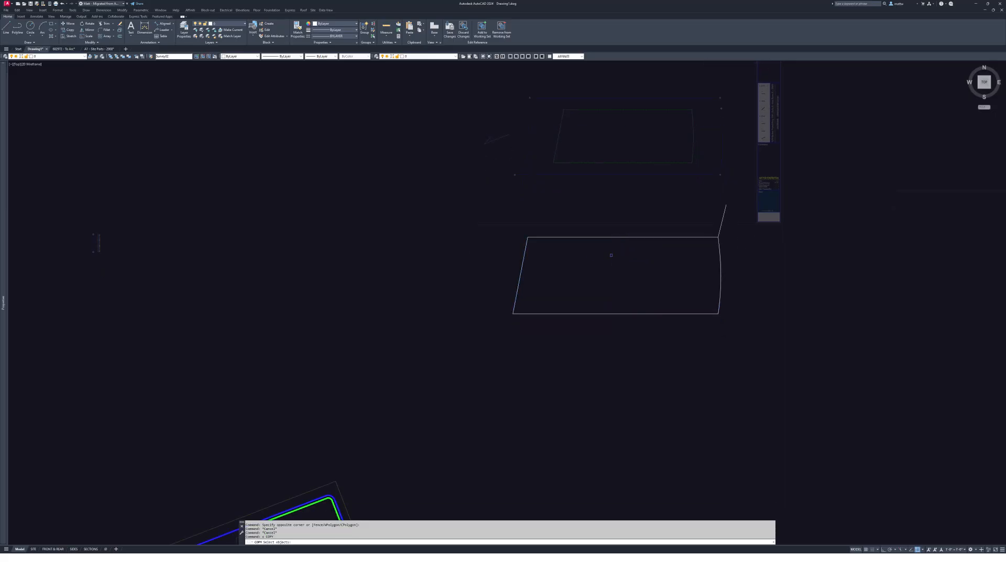
{"action": "left_click", "coordinate": [599, 240]}
{"action": "key", "text": "Return"}
{"action": "left_click", "coordinate": [597, 252]}
{"action": "key", "text": "F8"}
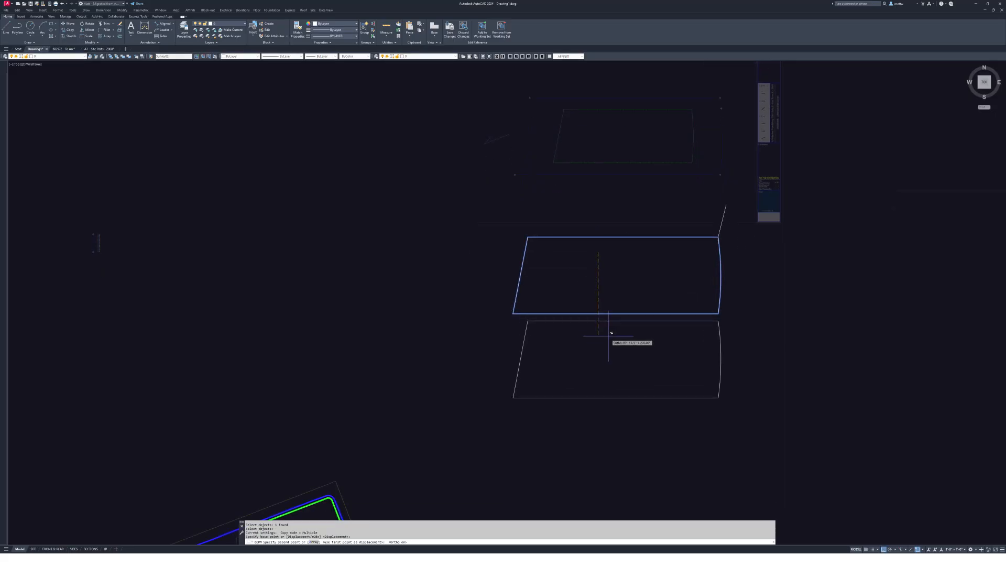
{"action": "type", "text": "120"}
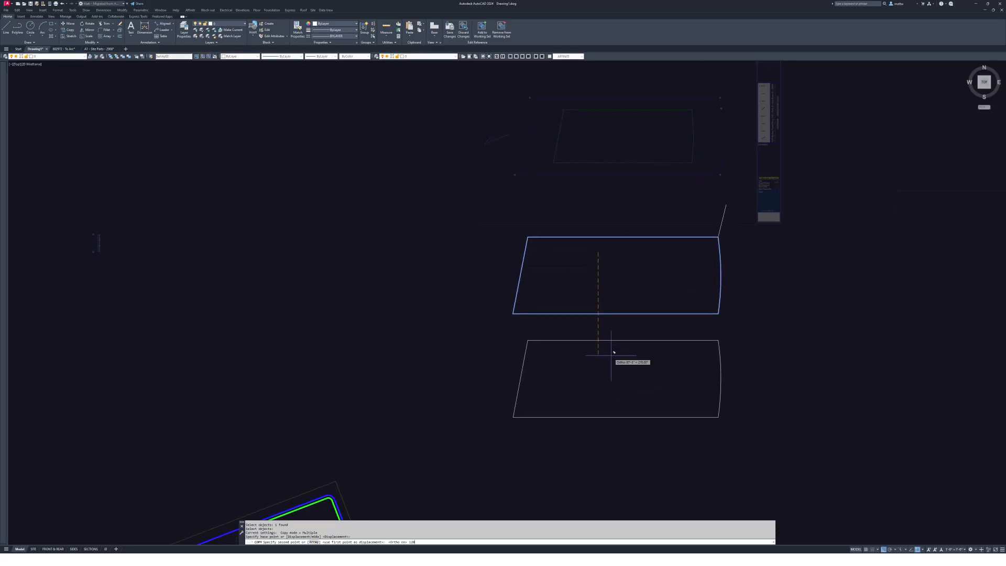
{"action": "type", "text": "0"}
{"action": "key", "text": "Return"}
{"action": "key", "text": "Escape"}
- Offset the copy's curved right edge 25 inward twice, creating two inner arcs
{"action": "type", "text": "x"}
{"action": "key", "text": "Return"}
{"action": "scroll", "coordinate": [607, 355], "scroll_direction": "up", "scroll_amount": 2}
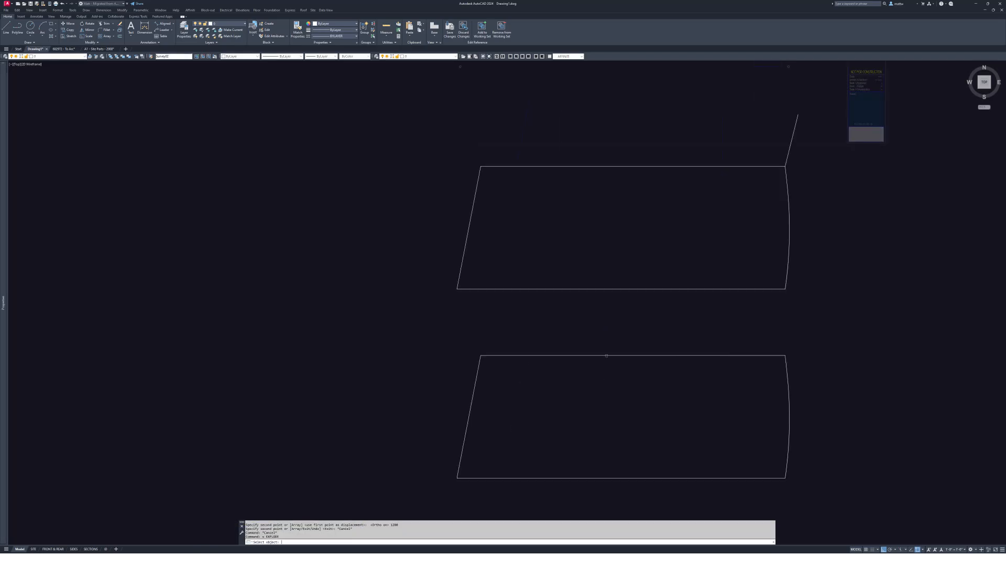
{"action": "key", "text": "Escape"}
{"action": "key", "text": "Escape"}
{"action": "middle_click_drag", "start_coordinate": [658, 388], "coordinate": [624, 313]}
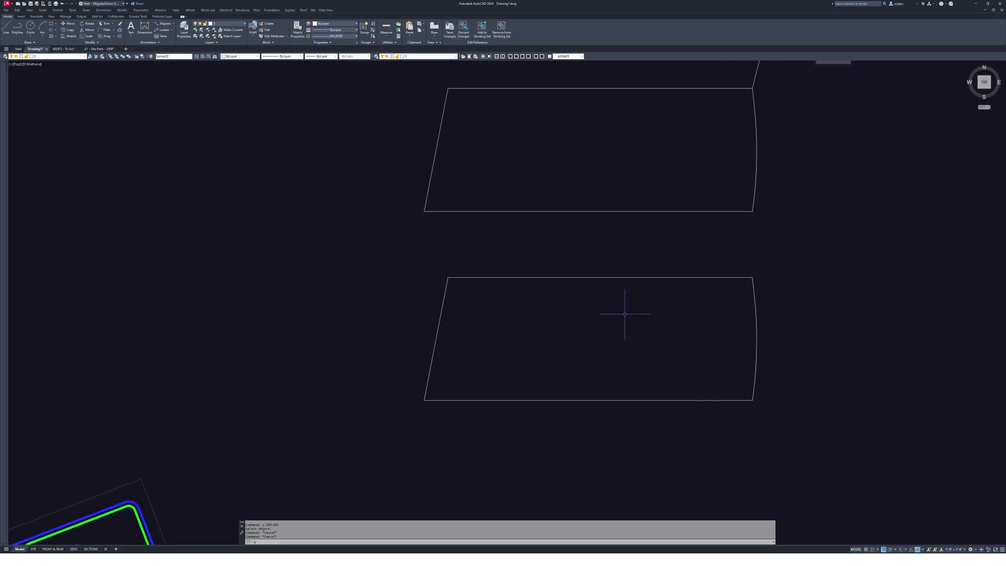
{"action": "left_click", "coordinate": [676, 258]}
{"action": "left_click", "coordinate": [842, 486]}
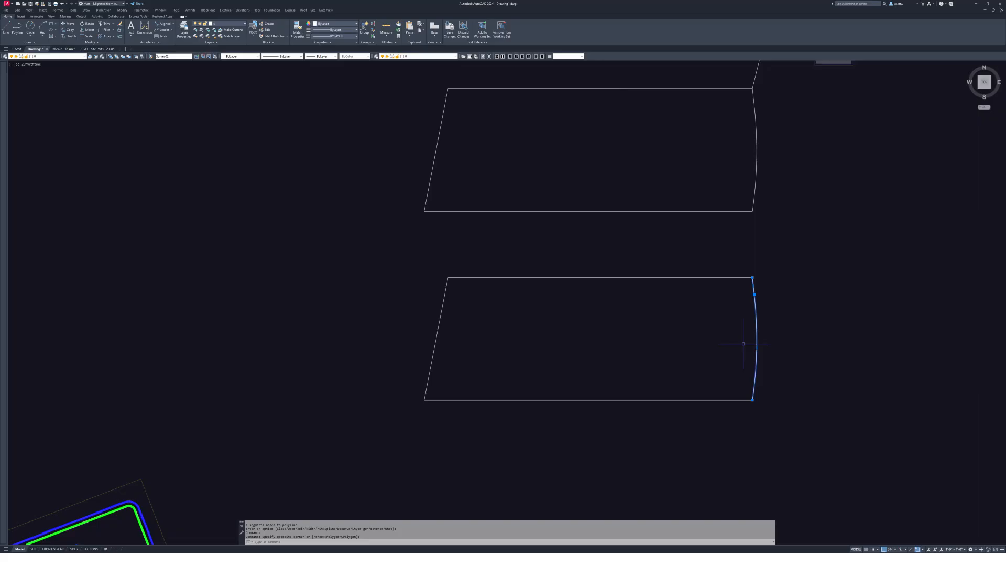
{"action": "key", "text": "Escape"}
{"action": "middle_click_drag", "start_coordinate": [743, 343], "coordinate": [760, 341]}
{"action": "type", "text": "o"}
{"action": "key", "text": "Return"}
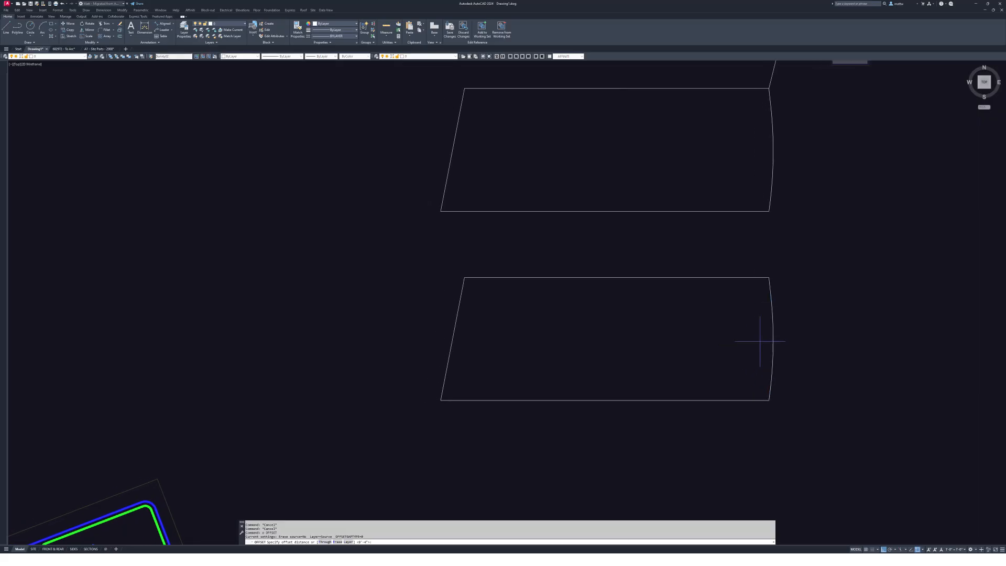
{"action": "type", "text": "25"}
{"action": "key", "text": "Return"}
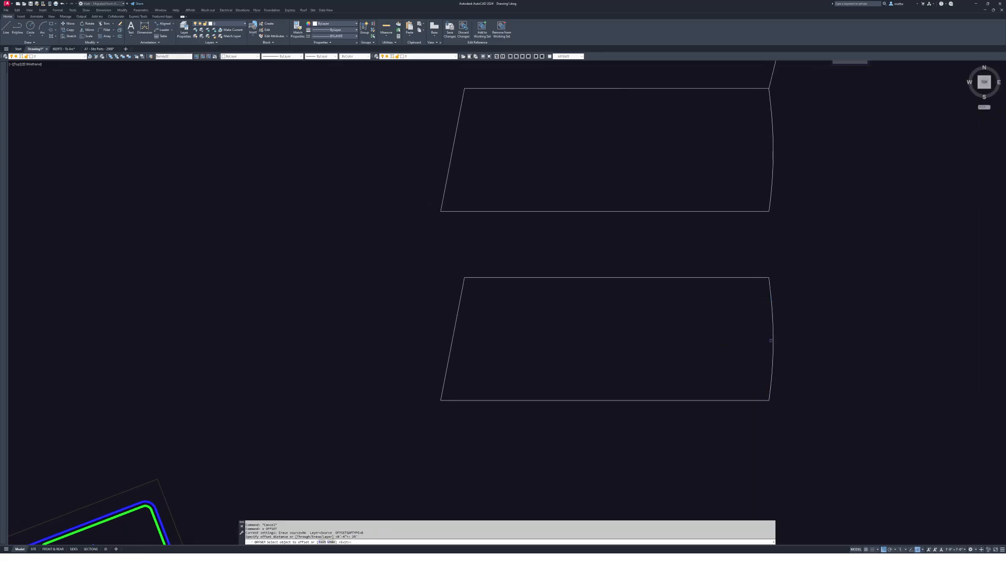
{"action": "left_click", "coordinate": [730, 341]}
{"action": "key", "text": "Return"}
{"action": "key", "text": "Return"}
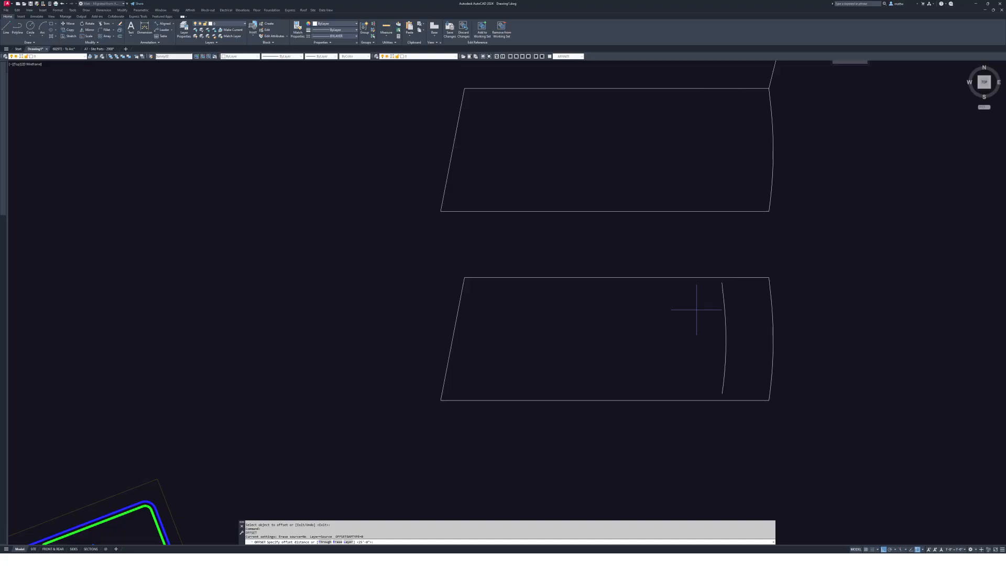
{"action": "left_click", "coordinate": [768, 328]}
{"action": "left_click", "coordinate": [733, 336]}
{"action": "middle_click_drag", "start_coordinate": [673, 304], "coordinate": [692, 304]}
{"action": "key", "text": "Escape"}
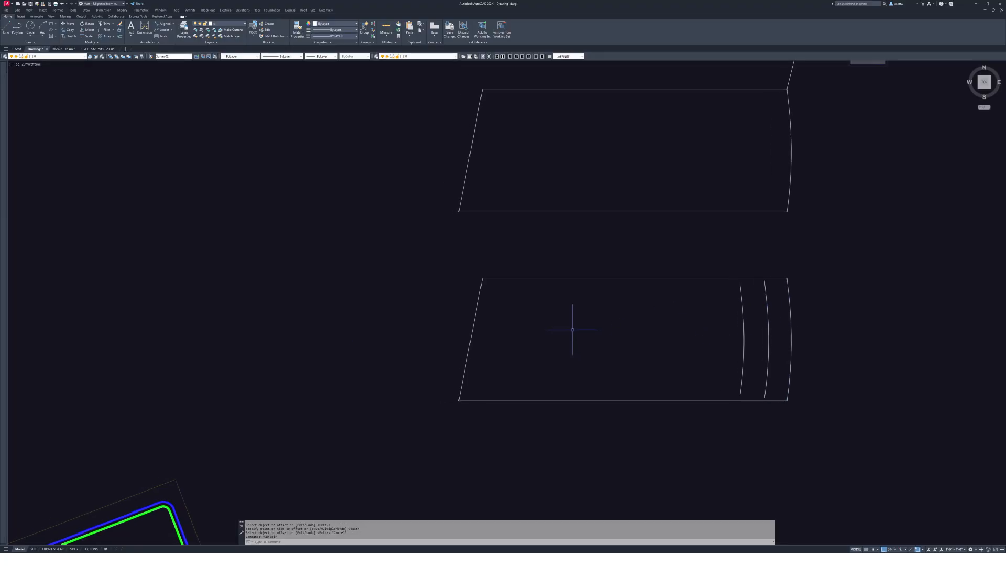
- Offset the left edge inward, then the top and bottom edges 120 inward
{"action": "type", "text": "o"}
{"action": "key", "text": "Return"}
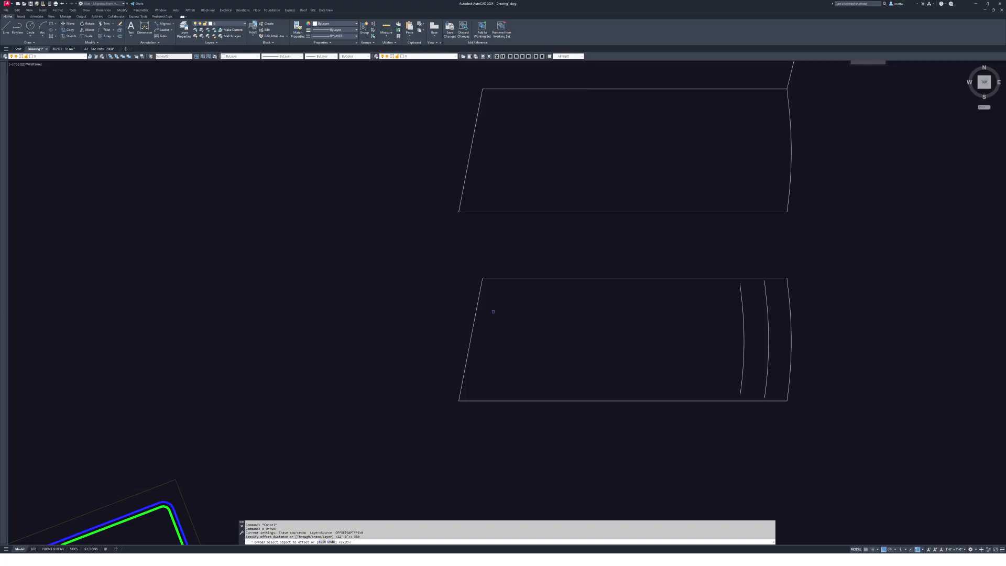
{"action": "left_click", "coordinate": [476, 305]}
{"action": "left_click", "coordinate": [549, 321]}
{"action": "key", "text": "Return"}
{"action": "key", "text": "Return"}
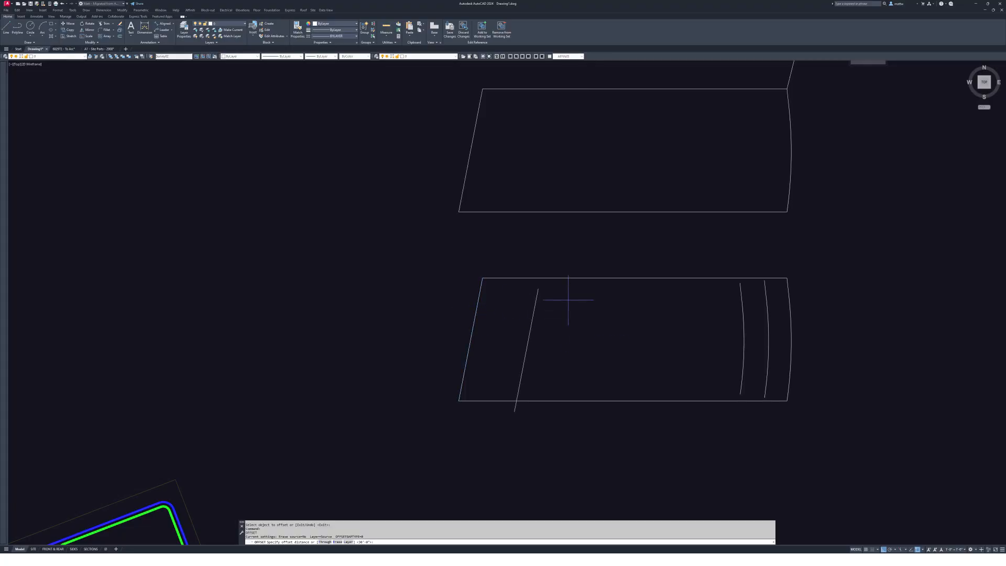
{"action": "key", "text": "Return"}
{"action": "left_click", "coordinate": [605, 276]}
{"action": "left_click", "coordinate": [602, 315]}
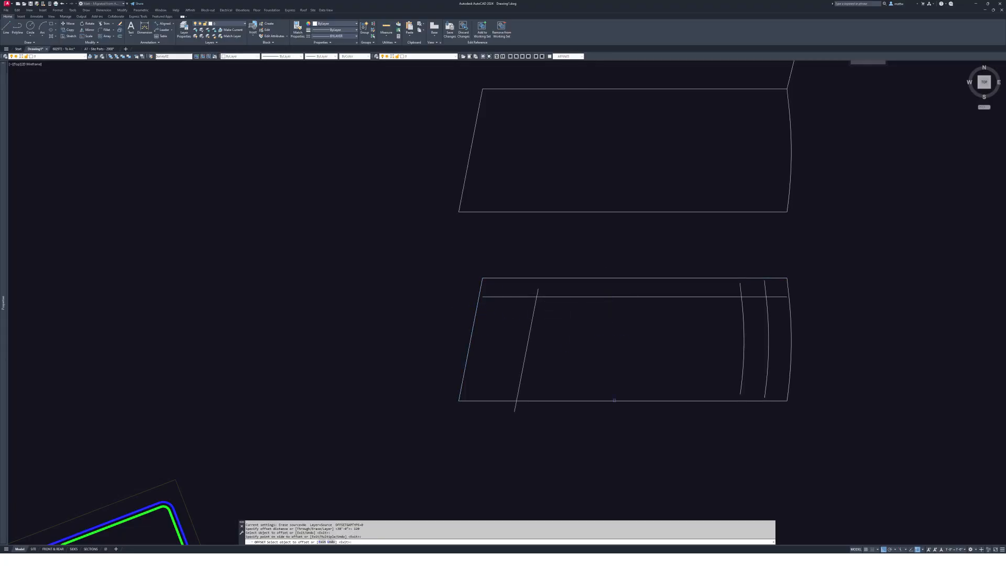
{"action": "left_click", "coordinate": [603, 400]}
{"action": "left_click", "coordinate": [624, 352]}
{"action": "mouse_move", "coordinate": [735, 362]}
{"action": "middle_mouse_down"}
{"action": "mouse_move", "coordinate": [679, 341]}
{"action": "mouse_move", "coordinate": [688, 338]}
{"action": "middle_mouse_up"}
{"action": "key", "text": "Escape"}
{"action": "scroll", "coordinate": [725, 377], "scroll_direction": "up", "scroll_amount": 3}
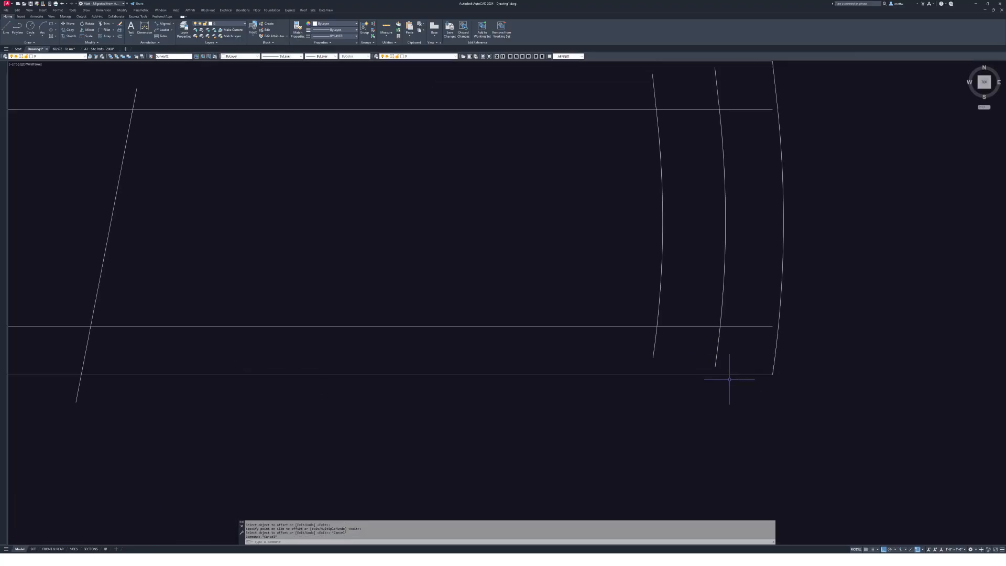
{"action": "scroll", "coordinate": [722, 366], "scroll_direction": "down", "scroll_amount": 3}
- Fillet the inner arc, bottom, slanted and top lines into sharp radius-0 corners
{"action": "key", "text": "Escape"}
{"action": "key", "text": "Escape"}
{"action": "type", "text": "x"}
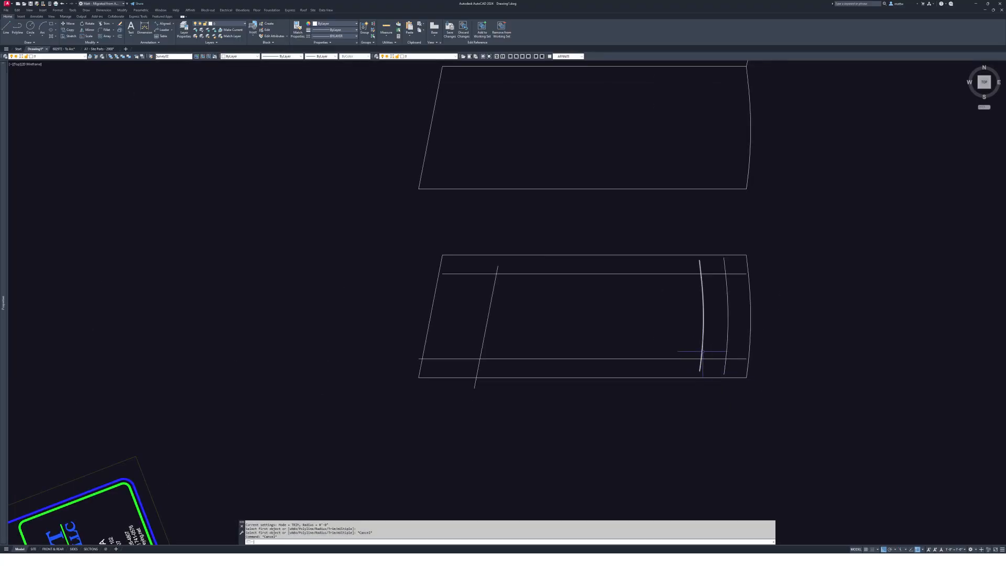
{"action": "key", "text": "Return"}
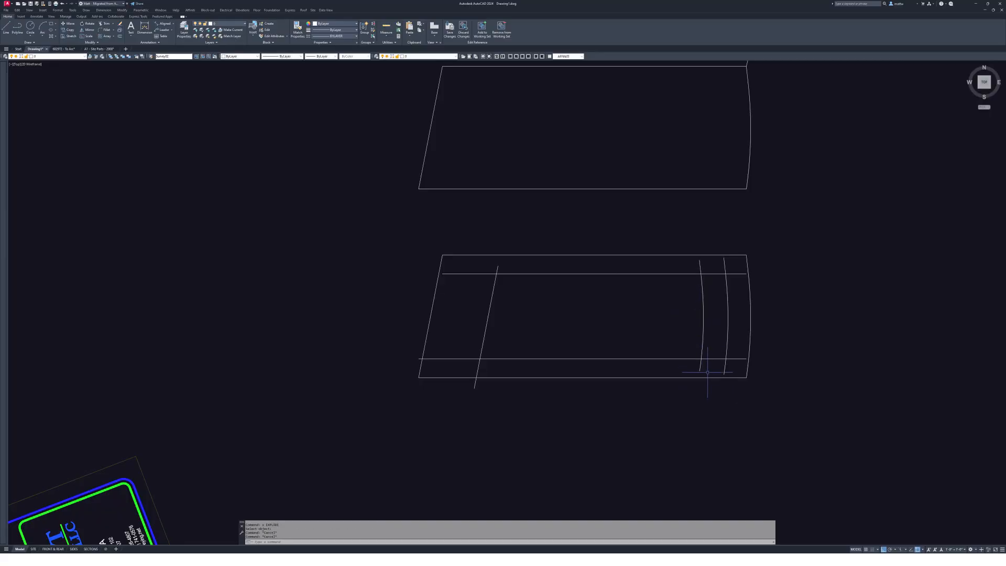
{"action": "type", "text": "f"}
{"action": "key", "text": "Return"}
{"action": "scroll", "coordinate": [707, 372], "scroll_direction": "up", "scroll_amount": 4}
{"action": "left_click", "coordinate": [719, 262]}
{"action": "left_click", "coordinate": [223, 364]}
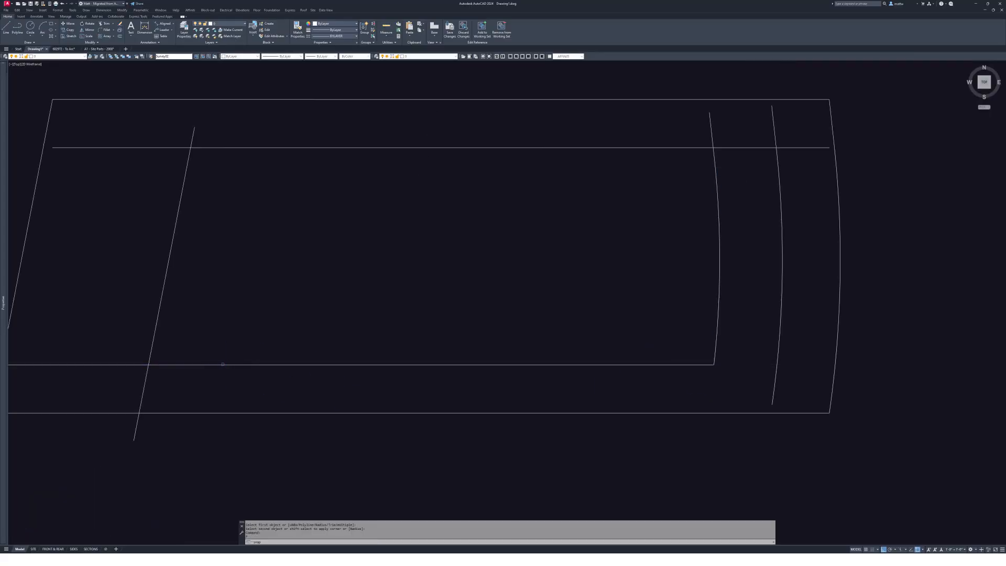
{"action": "key", "text": "Return"}
{"action": "left_click", "coordinate": [222, 364]}
{"action": "left_click", "coordinate": [151, 351]}
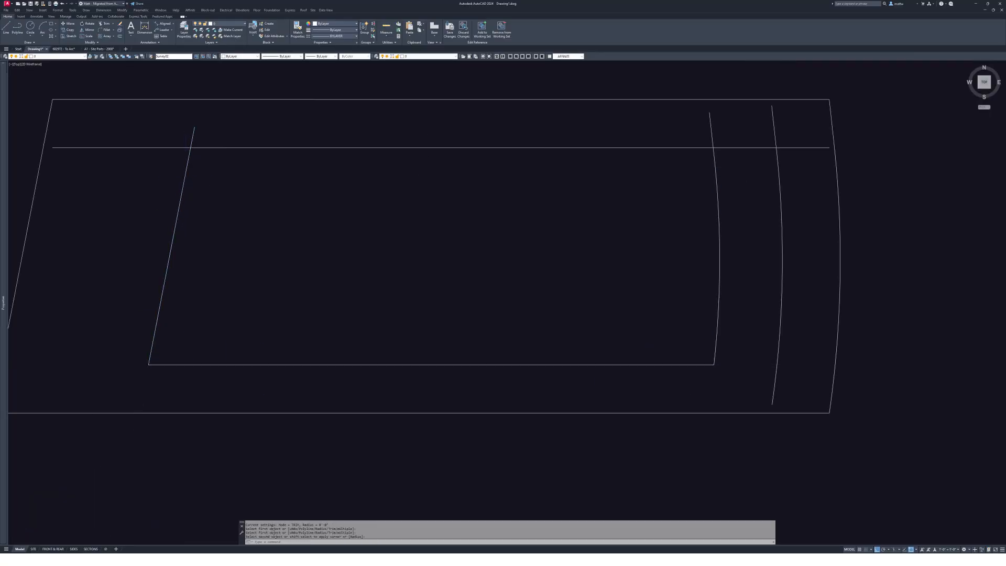
{"action": "key", "text": "Return"}
{"action": "left_click", "coordinate": [188, 157]}
{"action": "left_click", "coordinate": [366, 148]}
{"action": "key", "text": "Return"}
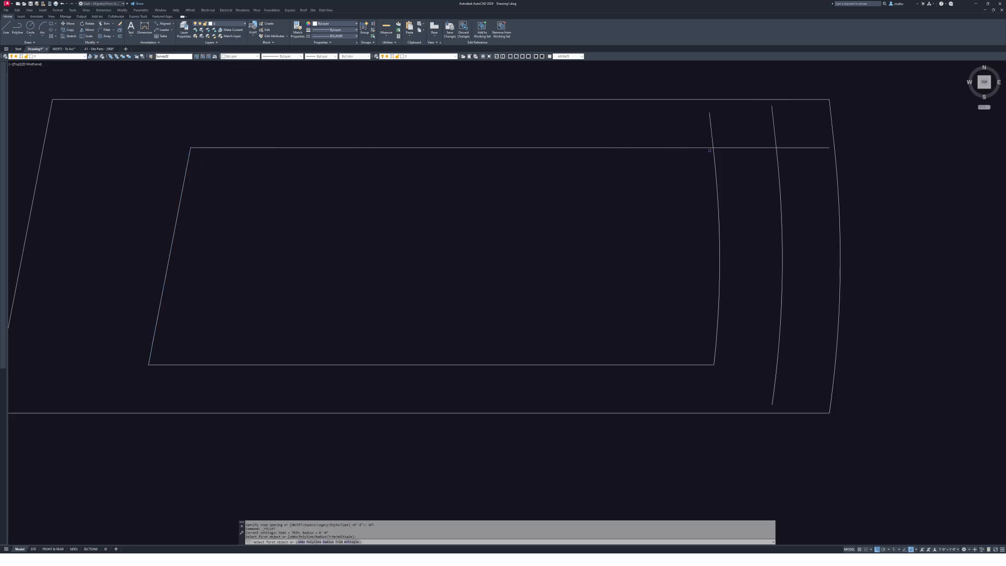
{"action": "left_click", "coordinate": [706, 148]}
{"action": "key", "text": "Escape"}
{"action": "scroll", "coordinate": [739, 180], "scroll_direction": "down", "scroll_amount": 2}
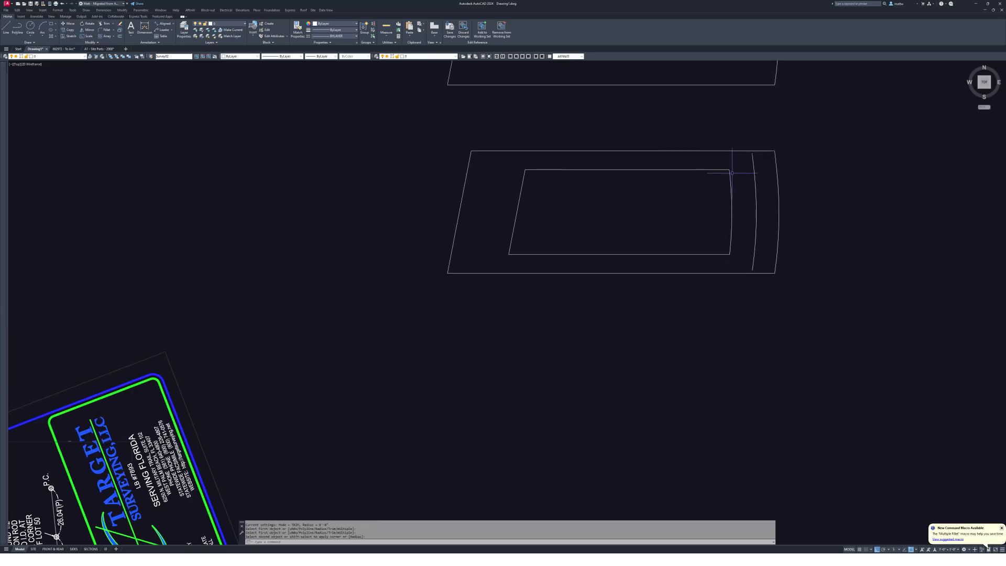
{"action": "scroll", "coordinate": [761, 162], "scroll_direction": "up", "scroll_amount": 2}
- Extend the inner arc up to the inner top line
{"action": "key", "text": "Return"}
{"action": "scroll", "coordinate": [734, 137], "scroll_direction": "up", "scroll_amount": 1}
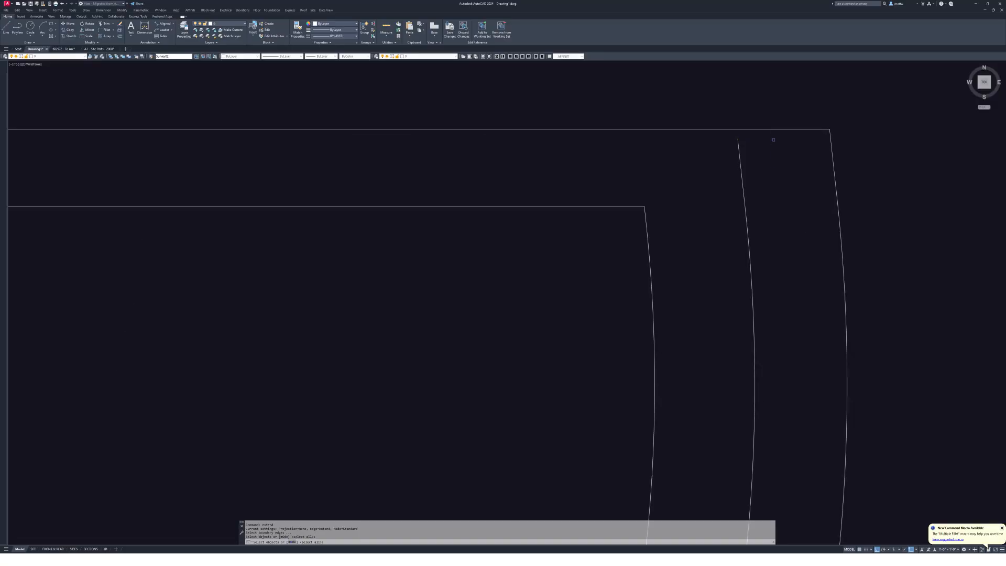
{"action": "left_click", "coordinate": [774, 140]}
{"action": "left_click", "coordinate": [757, 121]}
{"action": "key", "text": "Return"}
{"action": "left_click", "coordinate": [737, 140]}
{"action": "left_click", "coordinate": [737, 141]}
{"action": "scroll", "coordinate": [743, 167], "scroll_direction": "down", "scroll_amount": 4}
{"action": "scroll", "coordinate": [752, 245], "scroll_direction": "up", "scroll_amount": 4}
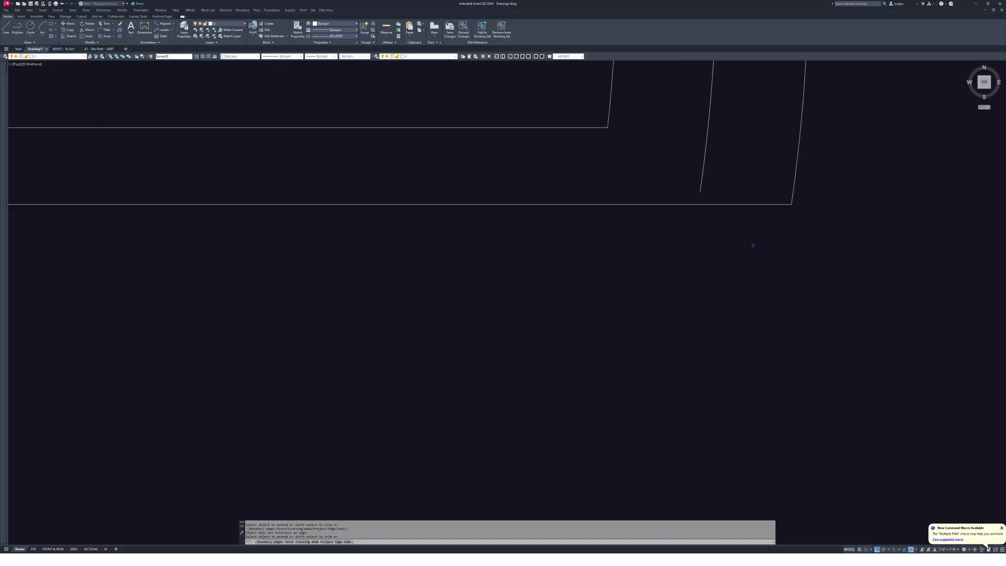
{"action": "key", "text": "Return"}
{"action": "key", "text": "Return"}
{"action": "left_click", "coordinate": [734, 224]}
{"action": "left_click", "coordinate": [728, 168]}
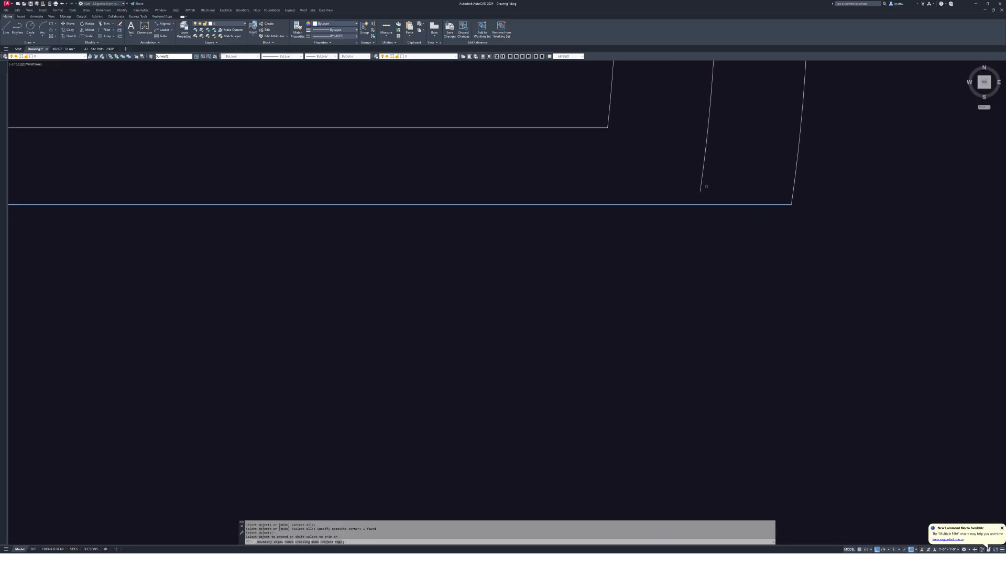
{"action": "key", "text": "Escape"}
{"action": "key", "text": "Escape"}
{"action": "scroll", "coordinate": [753, 282], "scroll_direction": "down", "scroll_amount": 4}
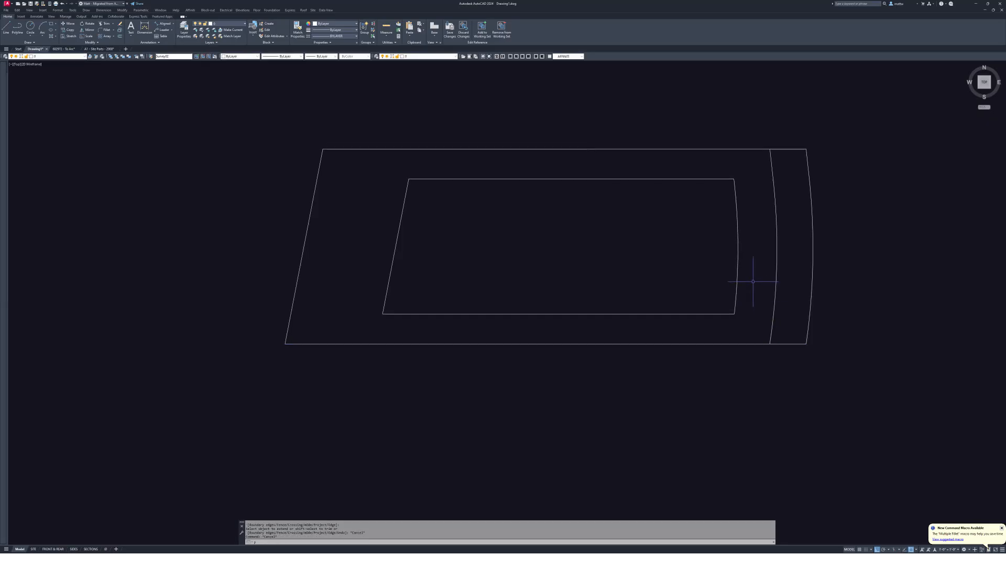
- Join the four inner setback segments into one closed polyline using PEDIT Multiple with a window
{"action": "type", "text": "pj"}
{"action": "key", "text": "Return"}
{"action": "type", "text": "m"}
{"action": "key", "text": "Return"}
{"action": "type", "text": "w"}
{"action": "key", "text": "Return"}
{"action": "left_click", "coordinate": [365, 160]}
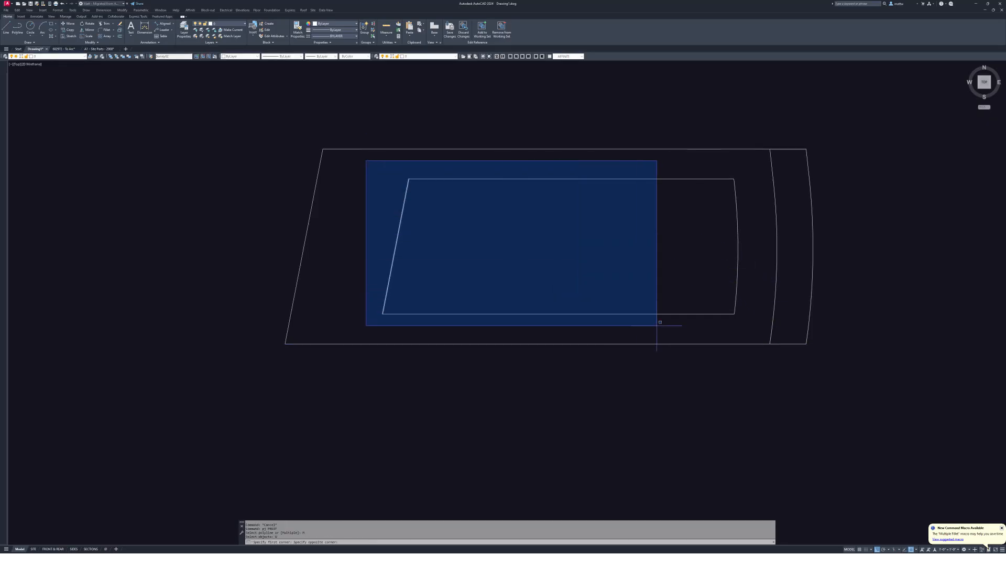
{"action": "left_click", "coordinate": [750, 332]}
{"action": "key", "text": "Return"}
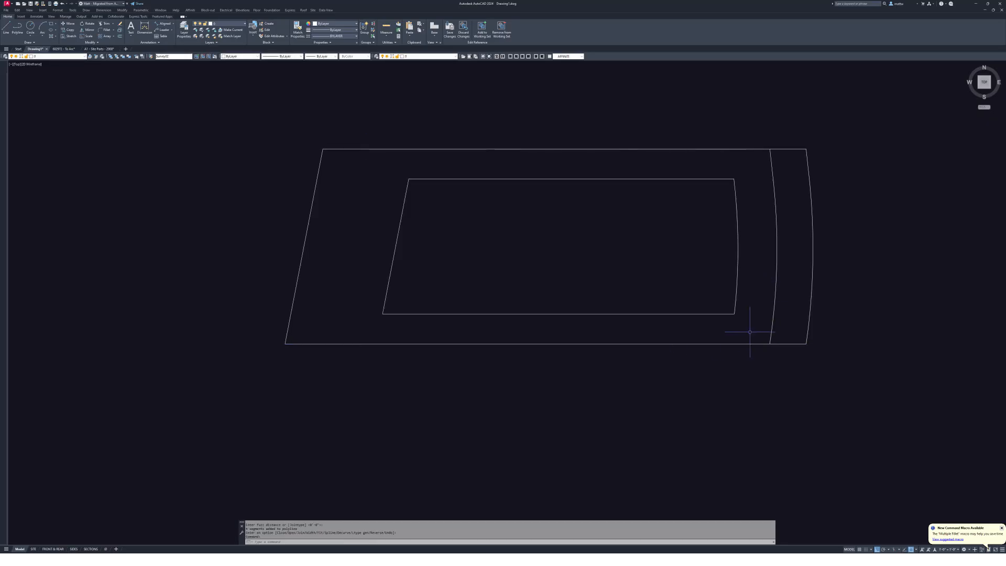
{"action": "left_click", "coordinate": [774, 180]}
{"action": "key", "text": "Escape"}
{"action": "key", "text": "Escape"}
{"action": "scroll", "coordinate": [718, 263], "scroll_direction": "down", "scroll_amount": 5}
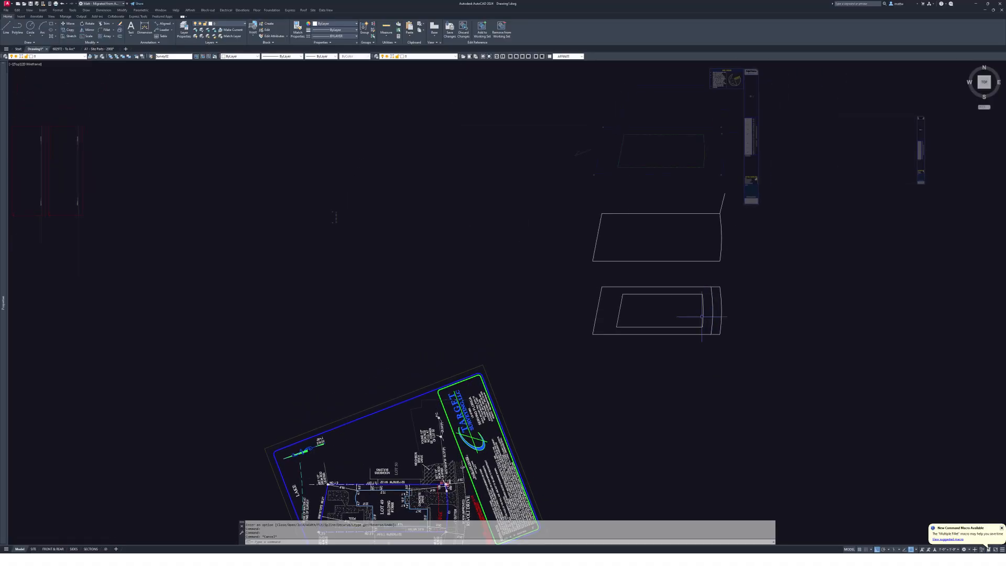
- Move the inner envelope and arc up 1200 into the lot
{"action": "scroll", "coordinate": [716, 328], "scroll_direction": "up", "scroll_amount": 3}
{"action": "left_click", "coordinate": [735, 343]}
{"action": "left_click", "coordinate": [648, 310]}
{"action": "key", "text": "Return"}
{"action": "left_click", "coordinate": [644, 313]}
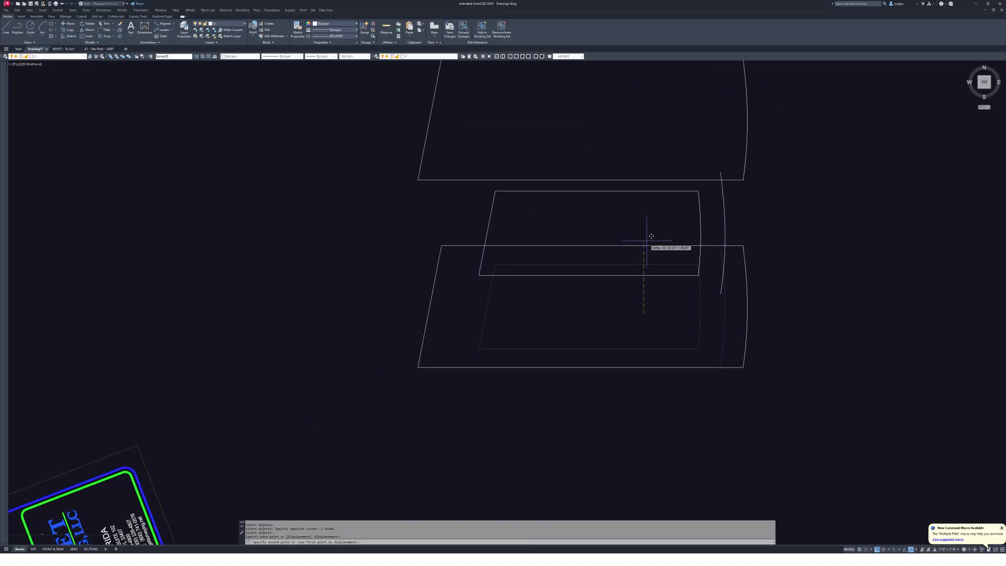
{"action": "type", "text": "1200"}
{"action": "key", "text": "Return"}
{"action": "scroll", "coordinate": [646, 241], "scroll_direction": "down", "scroll_amount": 2}
{"action": "middle_click_drag", "start_coordinate": [648, 246], "coordinate": [660, 259]}
{"action": "key", "text": "Escape"}
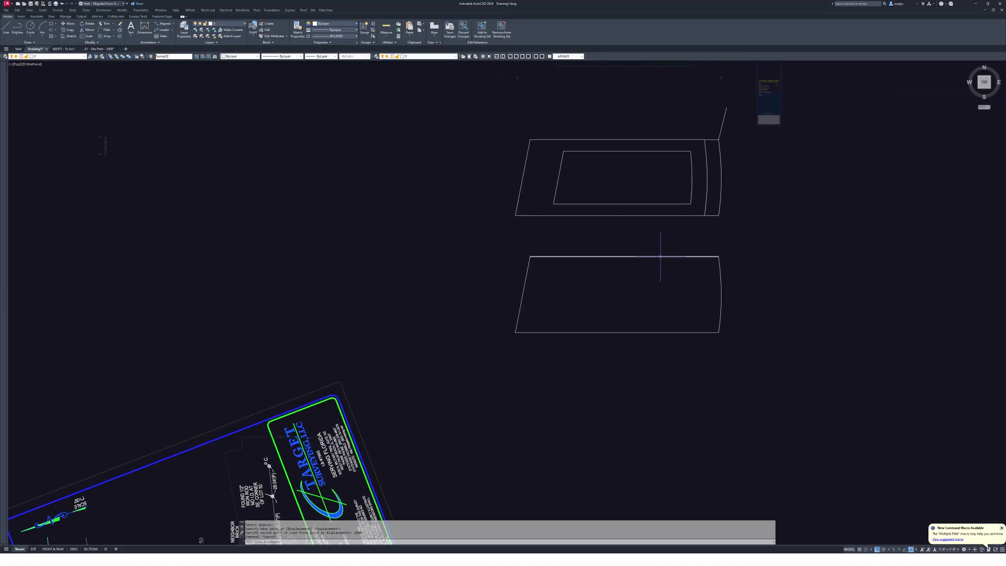
- Erase the leftover lower outline below the lot
{"action": "type", "text": "e"}
{"action": "key", "text": "Return"}
{"action": "left_click", "coordinate": [766, 357]}
{"action": "left_click", "coordinate": [382, 244]}
{"action": "key", "text": "Return"}
{"action": "scroll", "coordinate": [602, 193], "scroll_direction": "down", "scroll_amount": 3}
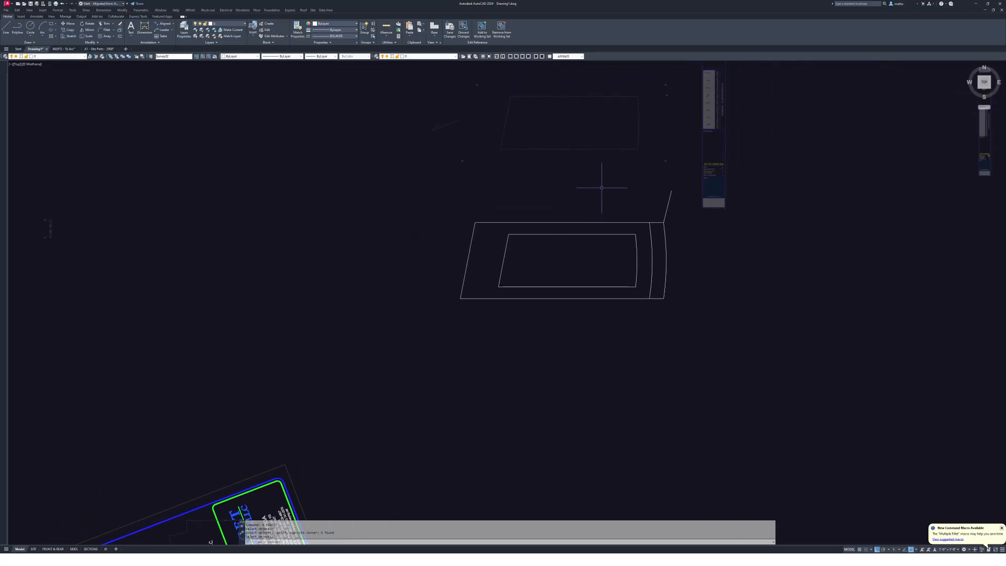
{"action": "key", "text": "Escape"}
{"action": "key", "text": "Escape"}
{"action": "scroll", "coordinate": [607, 212], "scroll_direction": "up", "scroll_amount": 2}
- Match a green dash-dot setback line's properties onto the inner envelope lines
{"action": "type", "text": "ma"}
{"action": "key", "text": "Return"}
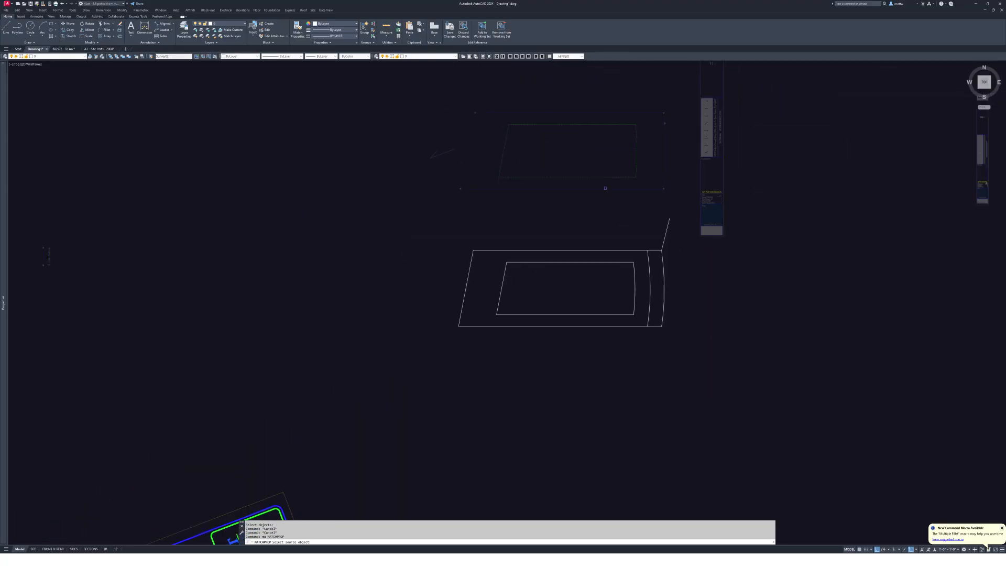
{"action": "scroll", "coordinate": [602, 302], "scroll_direction": "down", "scroll_amount": 2}
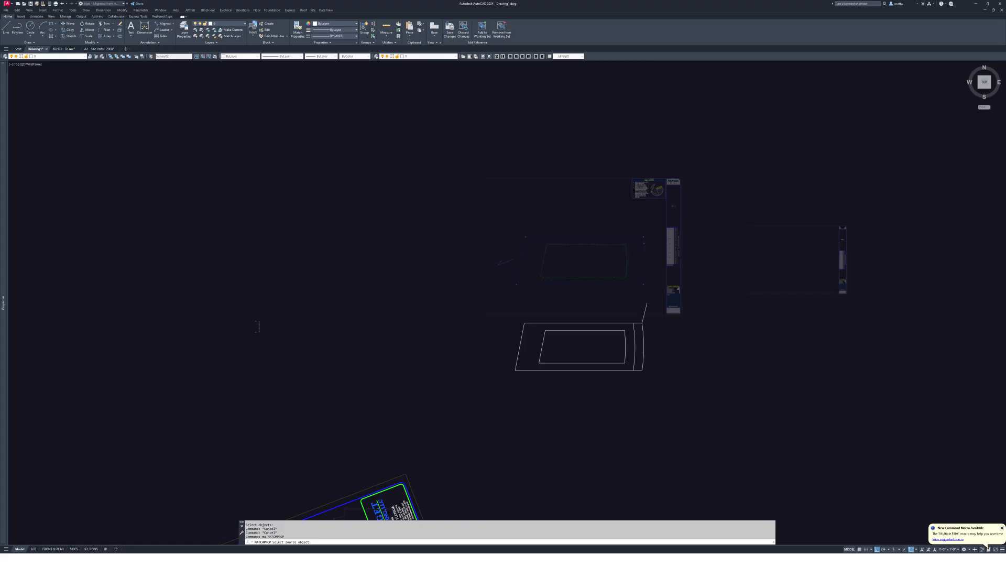
{"action": "scroll", "coordinate": [612, 200], "scroll_direction": "down", "scroll_amount": 4}
{"action": "scroll", "coordinate": [473, 250], "scroll_direction": "up", "scroll_amount": 6}
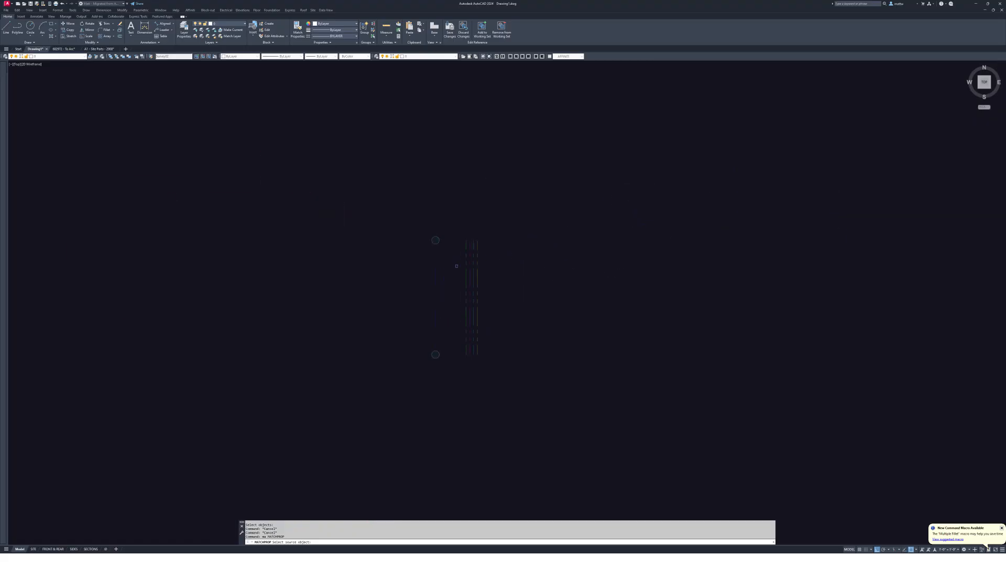
{"action": "left_click", "coordinate": [472, 251]}
{"action": "scroll", "coordinate": [236, 231], "scroll_direction": "down", "scroll_amount": 3}
{"action": "scroll", "coordinate": [749, 241], "scroll_direction": "down", "scroll_amount": 3}
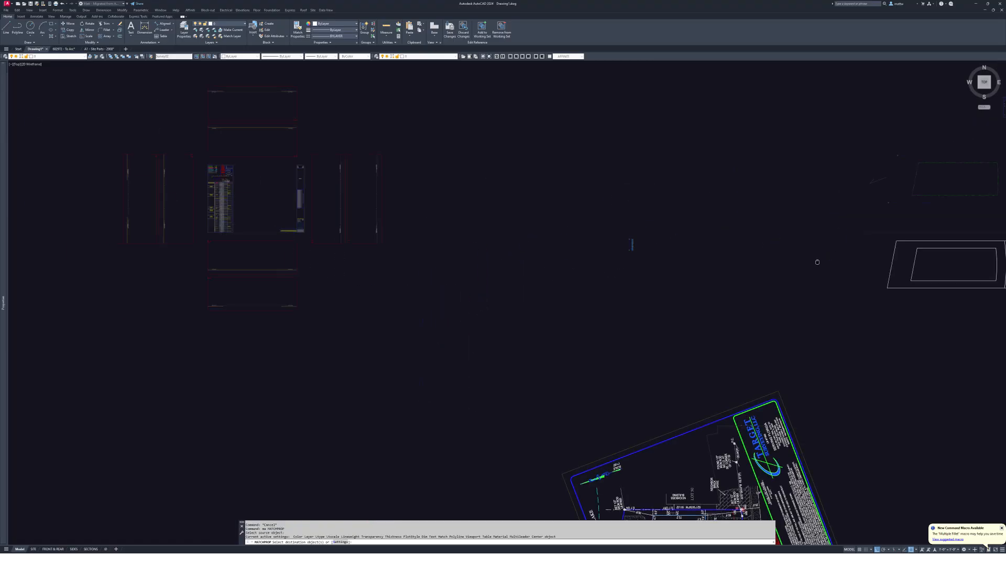
{"action": "middle_click_drag", "start_coordinate": [974, 261], "coordinate": [809, 263]}
{"action": "scroll", "coordinate": [809, 265], "scroll_direction": "up", "scroll_amount": 3}
{"action": "left_click", "coordinate": [801, 208]}
{"action": "left_click", "coordinate": [760, 173]}
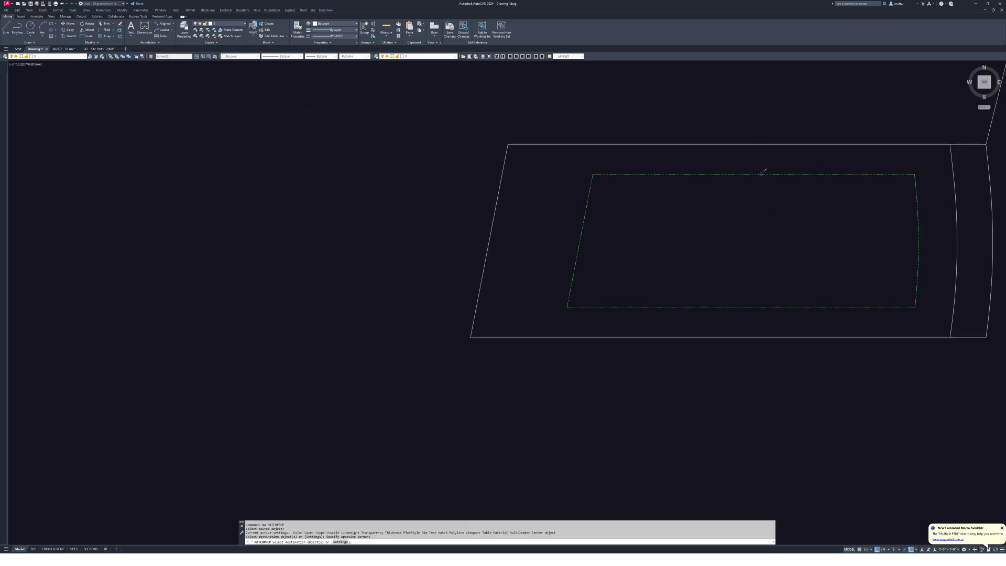
{"action": "scroll", "coordinate": [927, 133], "scroll_direction": "down", "scroll_amount": 3}
{"action": "scroll", "coordinate": [610, 257], "scroll_direction": "up", "scroll_amount": 6}
- Apply the magenta dash-dot line style to the inner arc
{"action": "key", "text": "Escape"}
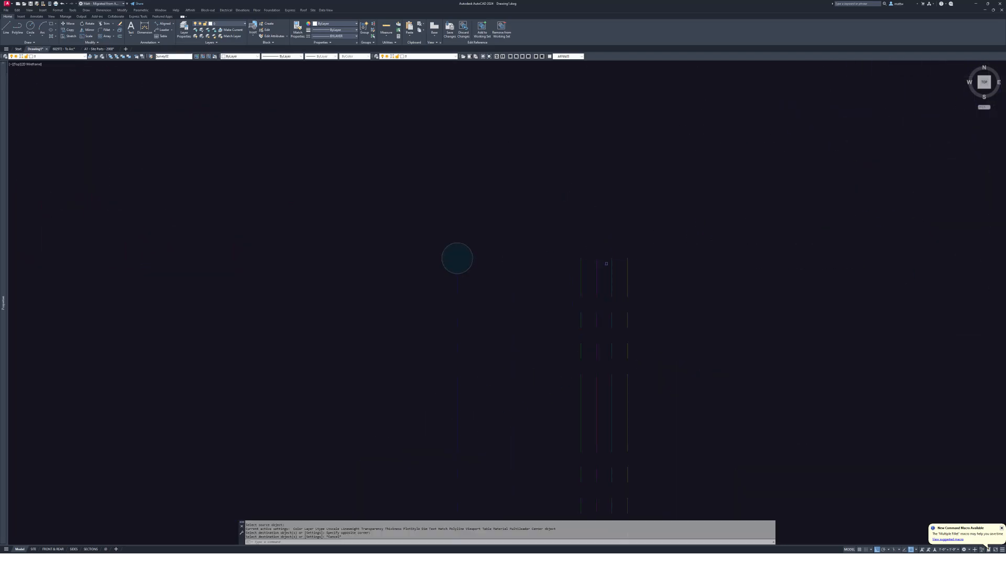
{"action": "key", "text": "Return"}
{"action": "scroll", "coordinate": [596, 272], "scroll_direction": "down", "scroll_amount": 5}
{"action": "middle_click_drag", "start_coordinate": [849, 273], "coordinate": [342, 233]}
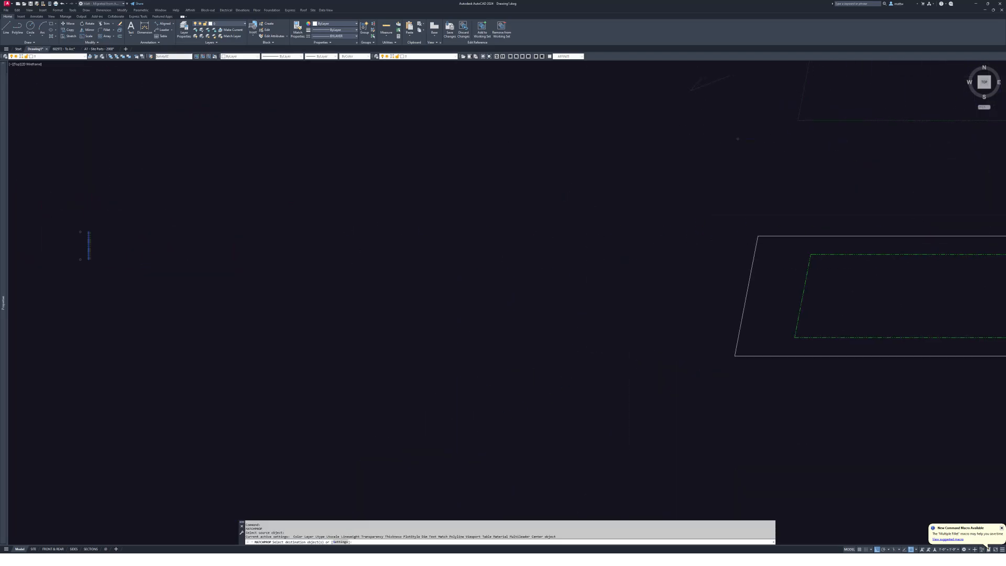
{"action": "middle_click_drag", "start_coordinate": [998, 280], "coordinate": [450, 250]}
{"action": "scroll", "coordinate": [450, 250], "scroll_direction": "up", "scroll_amount": 2}
{"action": "left_click", "coordinate": [529, 254]}
{"action": "left_click", "coordinate": [496, 274]}
{"action": "scroll", "coordinate": [703, 289], "scroll_direction": "down", "scroll_amount": 2}
{"action": "key", "text": "Escape"}
{"action": "key", "text": "Escape"}
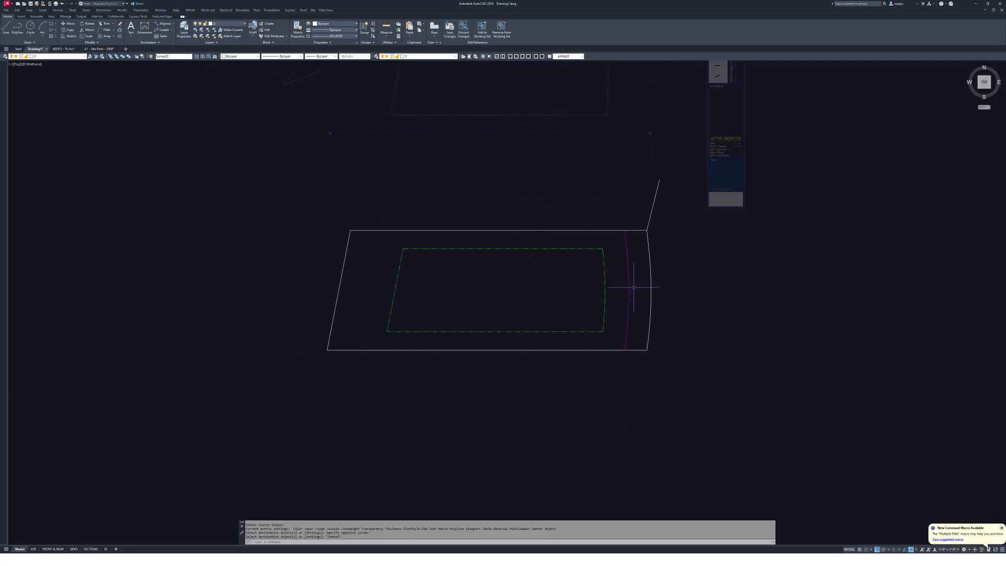
{"action": "scroll", "coordinate": [635, 269], "scroll_direction": "up", "scroll_amount": 2}
{"action": "middle_click_drag", "start_coordinate": [635, 269], "coordinate": [757, 268]}
- Erase the stray slanted line
{"action": "type", "text": "e"}
{"action": "key", "text": "Return"}
{"action": "left_click", "coordinate": [792, 137]}
{"action": "key", "text": "Return"}
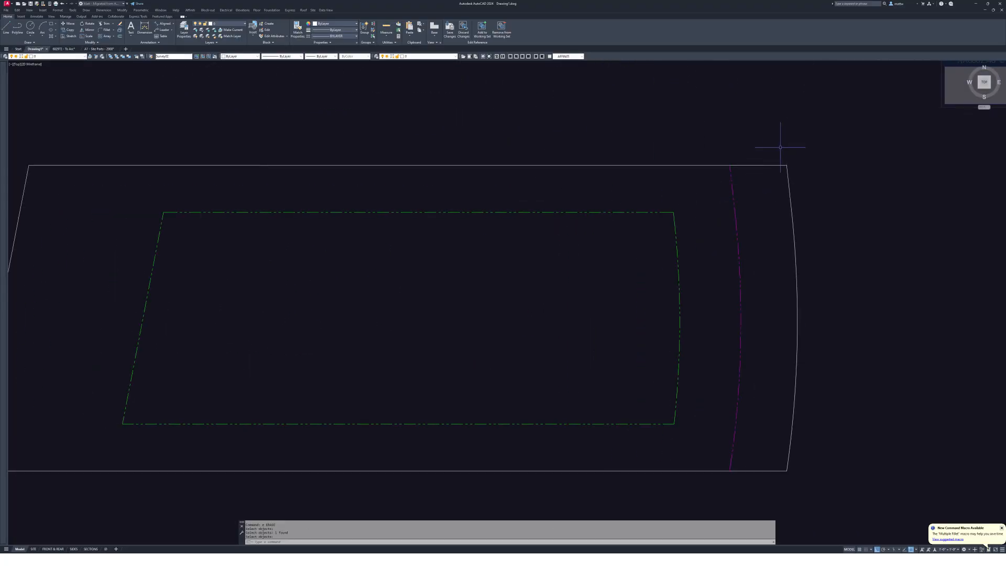
{"action": "scroll", "coordinate": [778, 146], "scroll_direction": "down", "scroll_amount": 4}
{"action": "middle_click_drag", "start_coordinate": [779, 146], "coordinate": [867, 220]}
- Copy the corner marker to the lot outline's lower-left endpoint
{"action": "scroll", "coordinate": [493, 234], "scroll_direction": "up", "scroll_amount": 5}
{"action": "key", "text": "Escape"}
{"action": "type", "text": "c"}
{"action": "key", "text": "Return"}
{"action": "left_click", "coordinate": [413, 180]}
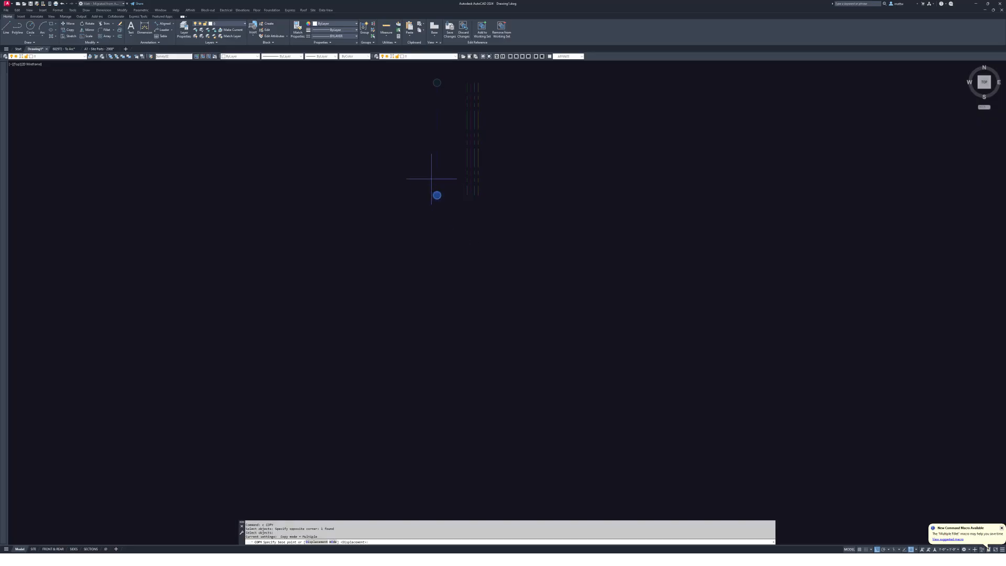
{"action": "scroll", "coordinate": [406, 255], "scroll_direction": "down", "scroll_amount": 2}
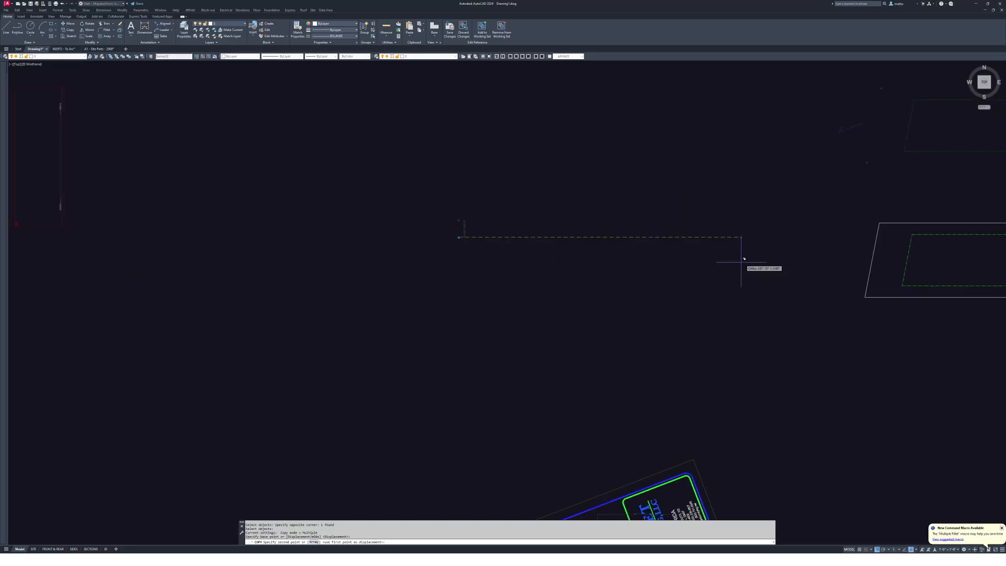
{"action": "middle_click_drag", "start_coordinate": [741, 260], "coordinate": [408, 185]}
{"action": "scroll", "coordinate": [555, 194], "scroll_direction": "up", "scroll_amount": 3}
{"action": "left_click", "coordinate": [455, 308]}
{"action": "key", "text": "Escape"}
{"action": "middle_click_drag", "start_coordinate": [455, 308], "coordinate": [496, 221]}
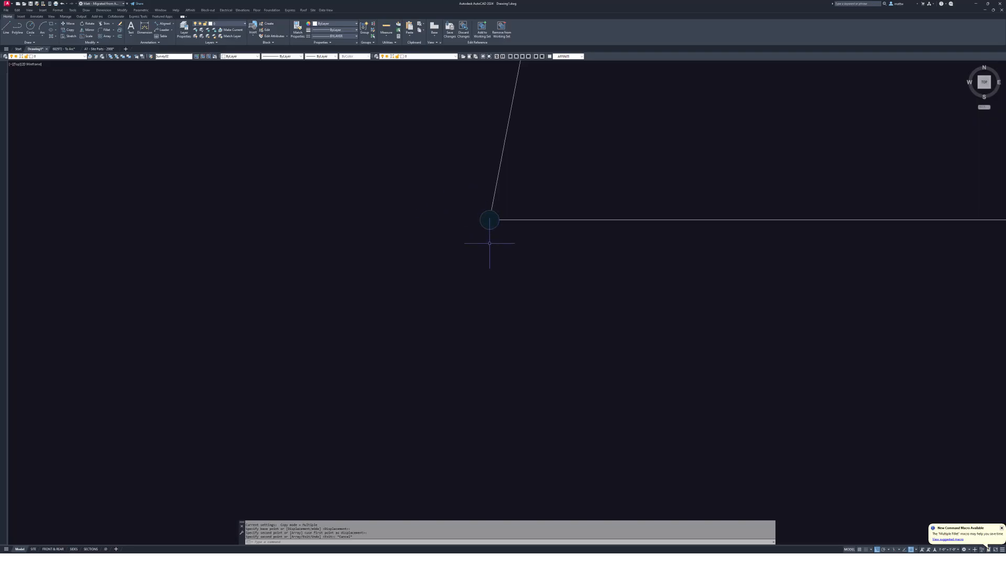
- Copy the marker circle from its centre to the lot's top-left corner
{"action": "left_click", "coordinate": [391, 162]}
{"action": "left_click", "coordinate": [550, 265]}
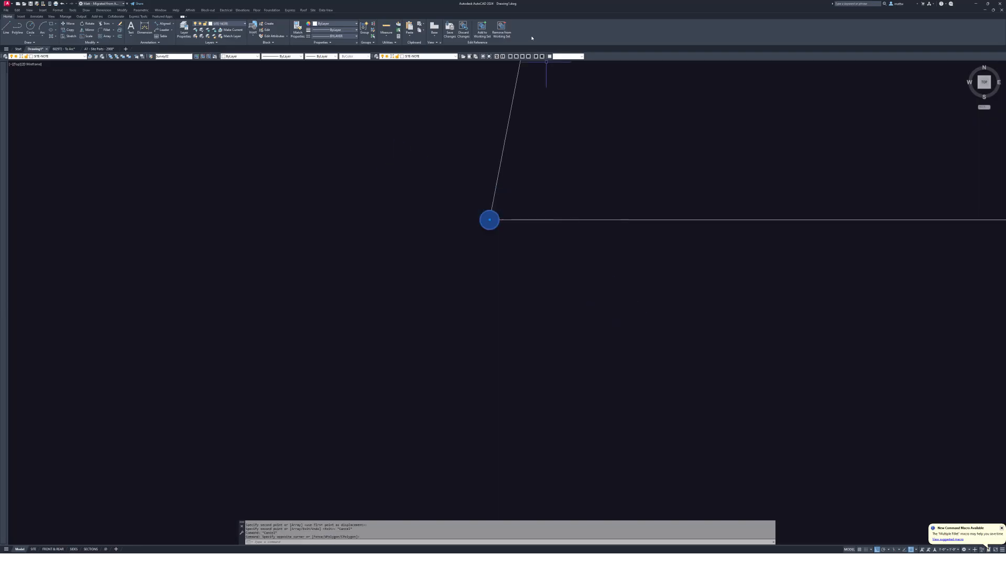
{"action": "middle_click_drag", "start_coordinate": [565, 206], "coordinate": [545, 333]}
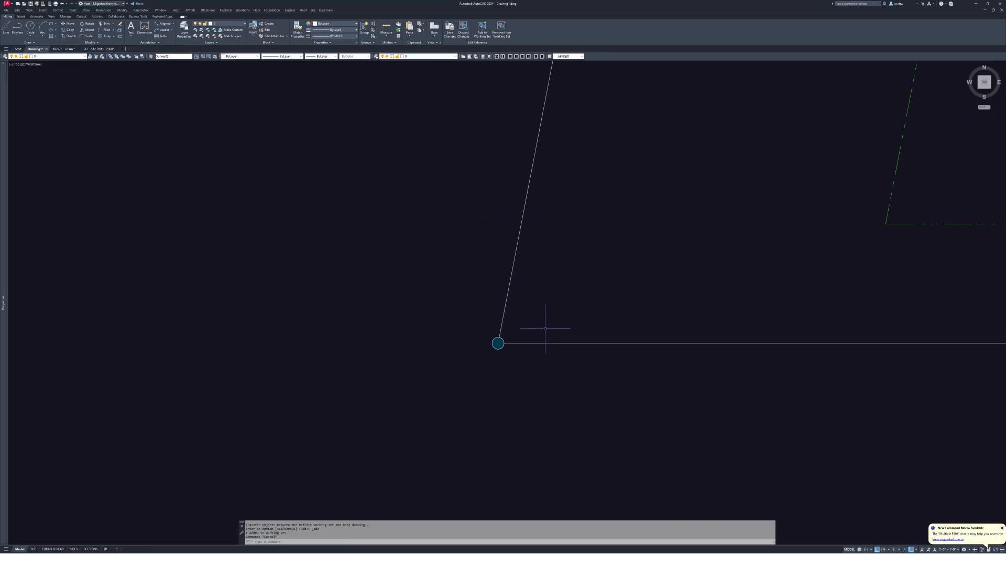
{"action": "type", "text": "c"}
{"action": "key", "text": "Return"}
{"action": "left_click", "coordinate": [497, 343]}
{"action": "scroll", "coordinate": [564, 288], "scroll_direction": "down", "scroll_amount": 6}
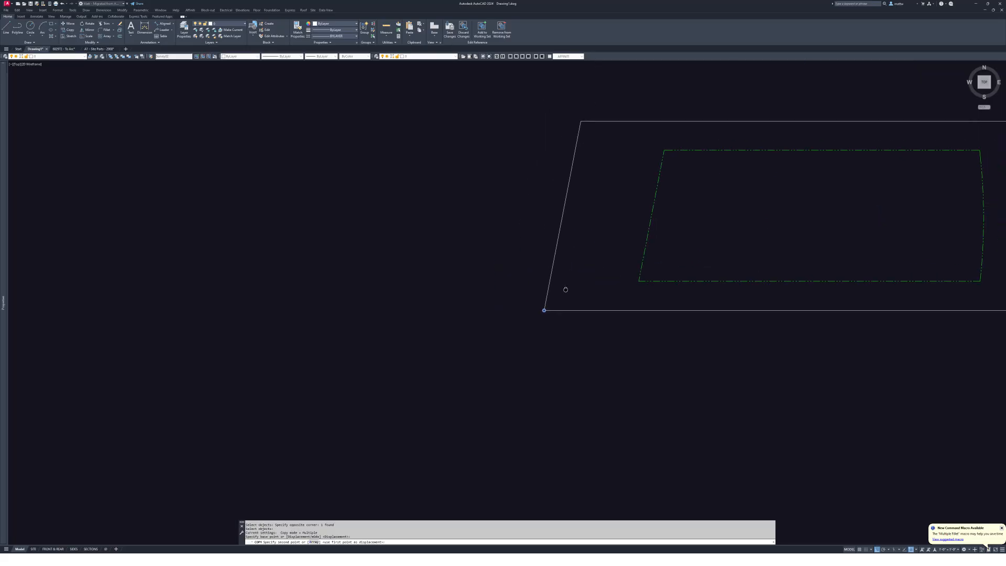
{"action": "middle_click_drag", "start_coordinate": [564, 288], "coordinate": [546, 316]}
{"action": "left_click", "coordinate": [560, 162]}
{"action": "middle_click_drag", "start_coordinate": [875, 180], "coordinate": [365, 224]}
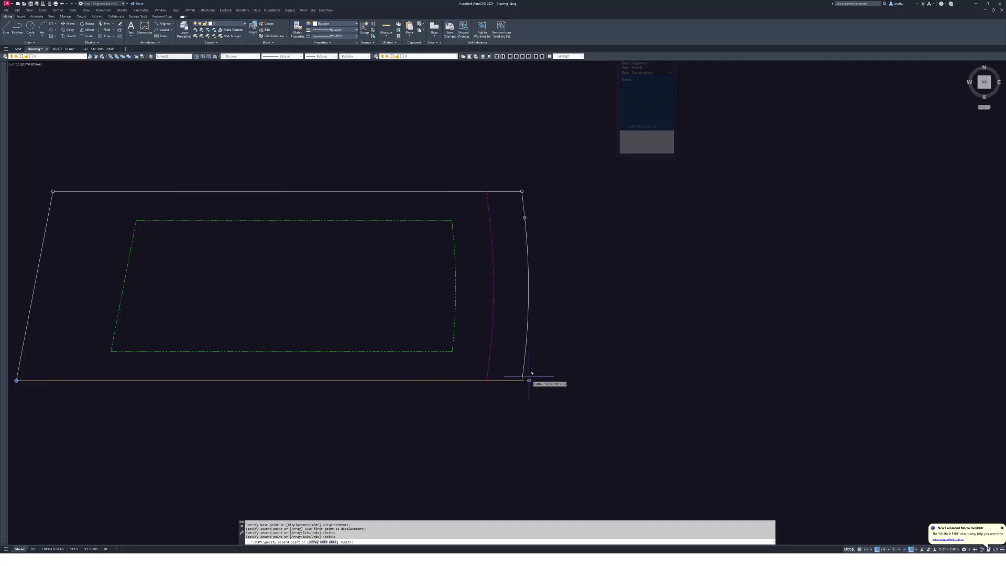
{"action": "key", "text": "Escape"}
{"action": "middle_click_drag", "start_coordinate": [438, 306], "coordinate": [664, 319]}
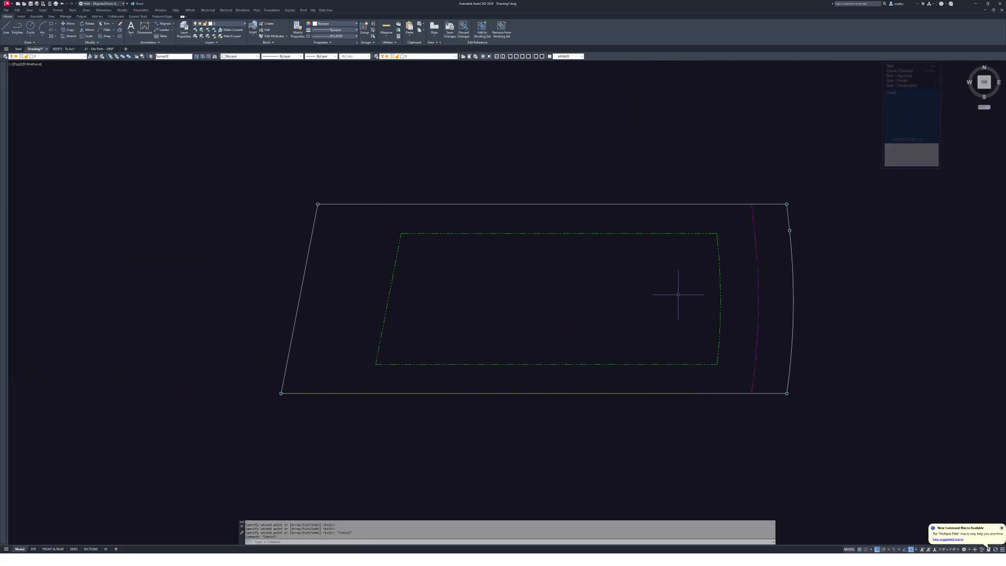
- Save the in-place edits back into the Survey02 block
{"action": "type", "text": "s"}
{"action": "key", "text": "space"}
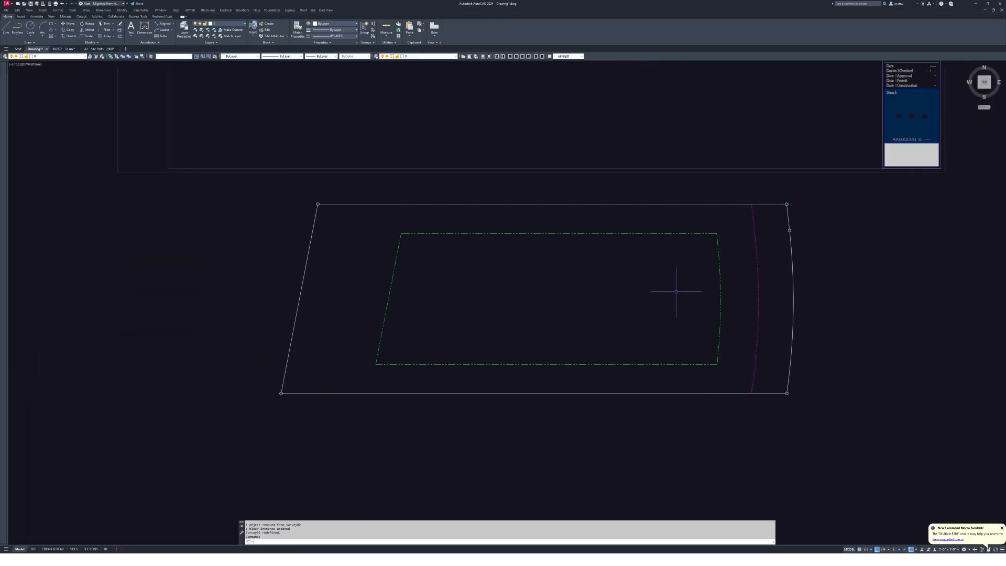
{"action": "scroll", "coordinate": [681, 276], "scroll_direction": "down", "scroll_amount": 3}
{"action": "key", "text": "Escape"}
- Match the blue site-boundary line style onto the lower lot outline
{"action": "type", "text": "m"}
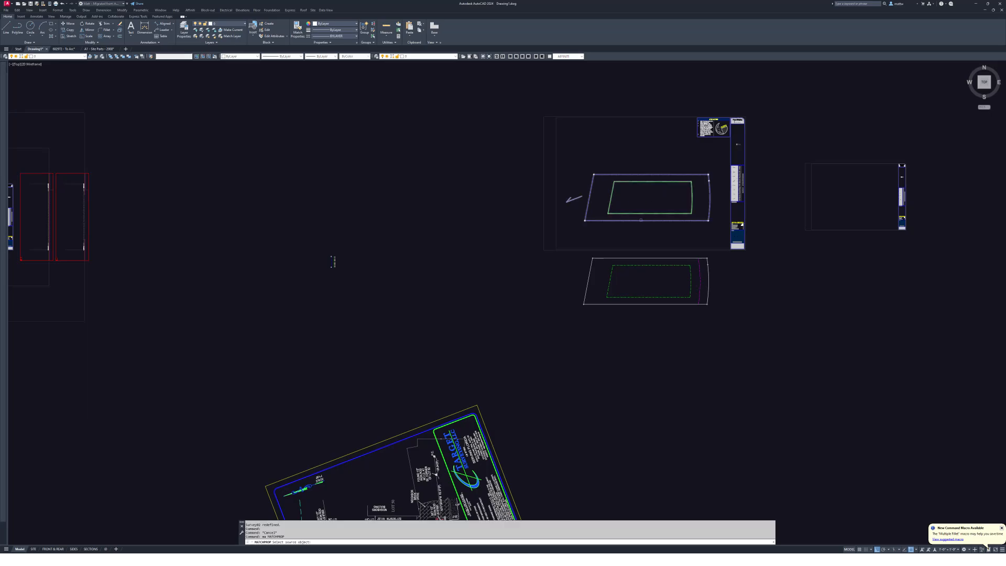
{"action": "left_click", "coordinate": [658, 330]}
{"action": "left_click", "coordinate": [638, 294]}
{"action": "key", "text": "Escape"}
{"action": "scroll", "coordinate": [670, 287], "scroll_direction": "up", "scroll_amount": 2}
{"action": "left_click", "coordinate": [747, 347]}
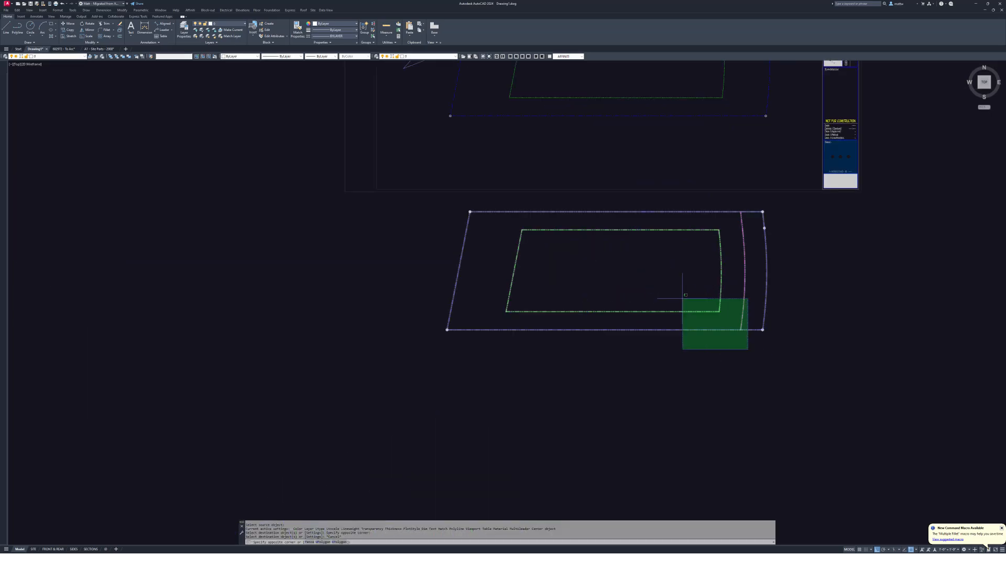
{"action": "left_click", "coordinate": [682, 298]}
{"action": "mouse_move", "coordinate": [717, 261]}
{"action": "middle_mouse_down"}
{"action": "mouse_move", "coordinate": [683, 330]}
{"action": "mouse_move", "coordinate": [683, 310]}
{"action": "mouse_move", "coordinate": [557, 332]}
{"action": "mouse_move", "coordinate": [622, 333]}
{"action": "mouse_move", "coordinate": [606, 336]}
{"action": "middle_mouse_up"}
{"action": "key", "text": "Escape"}
{"action": "scroll", "coordinate": [627, 326], "scroll_direction": "up", "scroll_amount": 1}
{"action": "scroll", "coordinate": [627, 325], "scroll_direction": "down", "scroll_amount": 2}
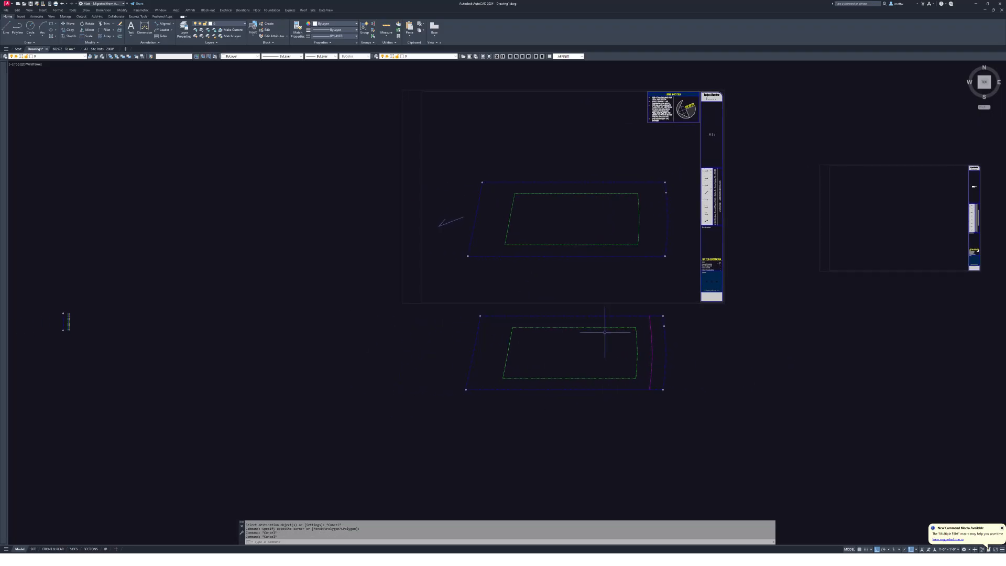
- Move the lower outline from its corner onto the matching boundary corner on the sheet
{"action": "left_click", "coordinate": [477, 359]}
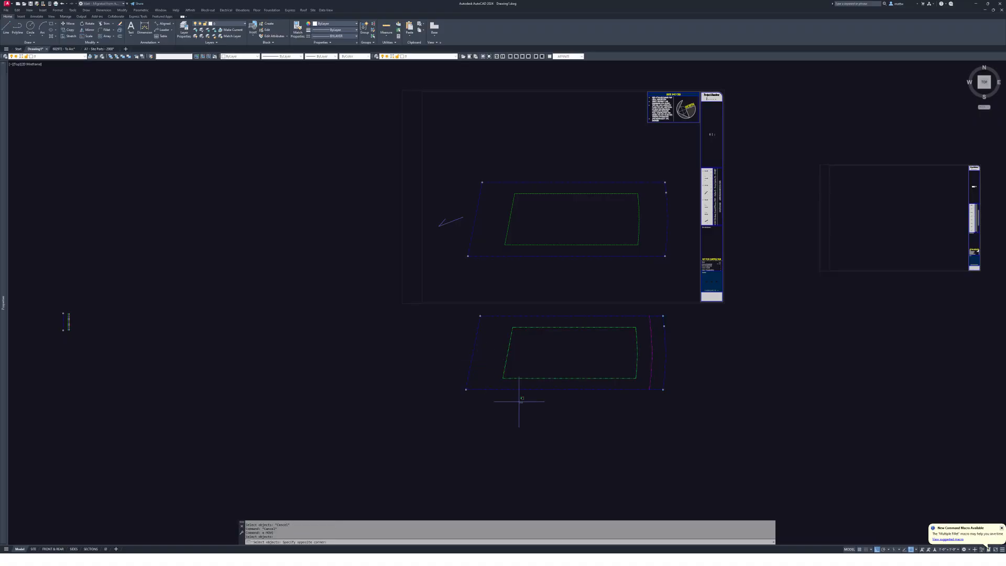
{"action": "left_click", "coordinate": [455, 330]}
{"action": "key", "text": "Return"}
{"action": "left_click", "coordinate": [473, 353]}
{"action": "scroll", "coordinate": [495, 214], "scroll_direction": "up", "scroll_amount": 4}
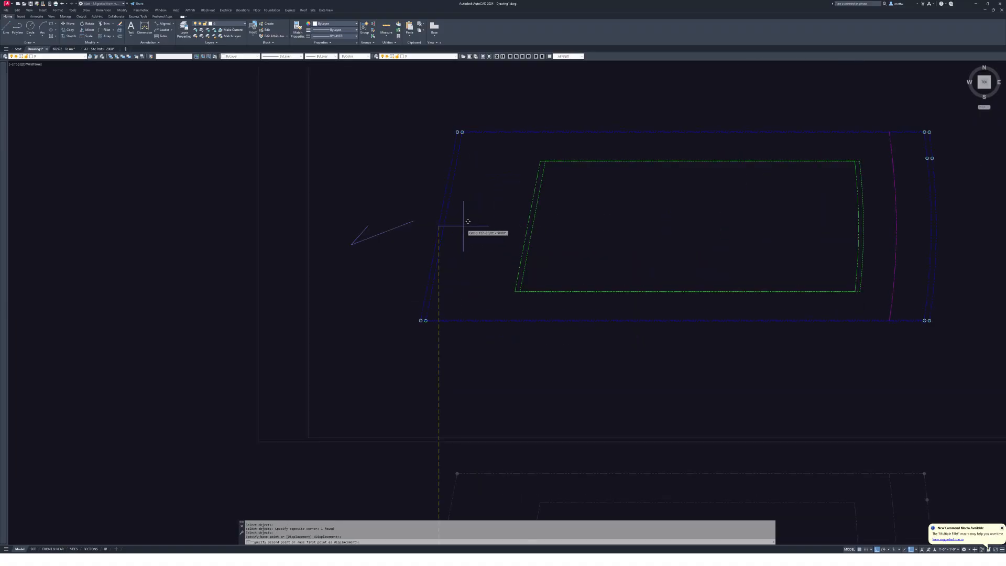
{"action": "scroll", "coordinate": [489, 159], "scroll_direction": "up", "scroll_amount": 5}
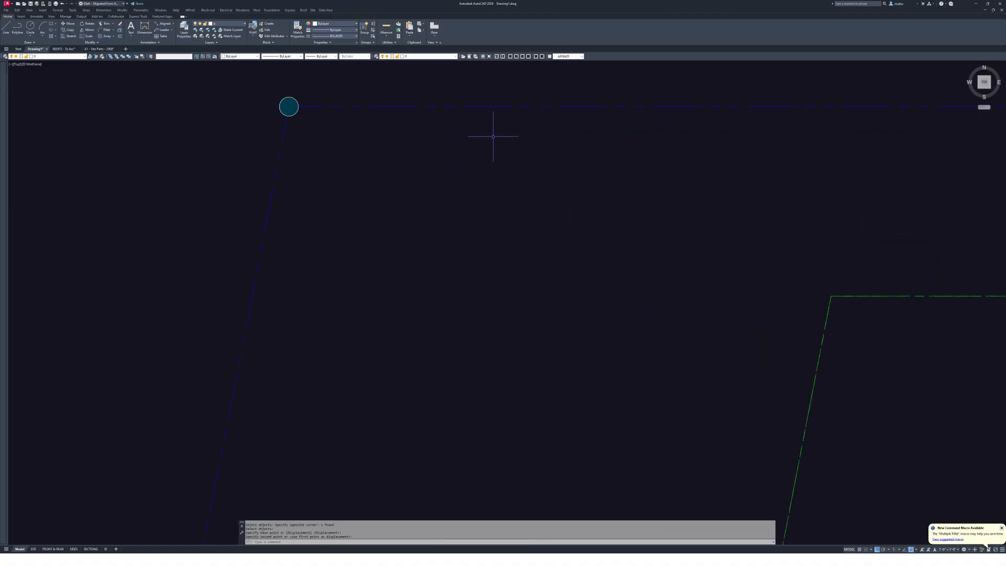
{"action": "scroll", "coordinate": [285, 218], "scroll_direction": "down", "scroll_amount": 3}
{"action": "middle_click_drag", "start_coordinate": [238, 199], "coordinate": [311, 213]}
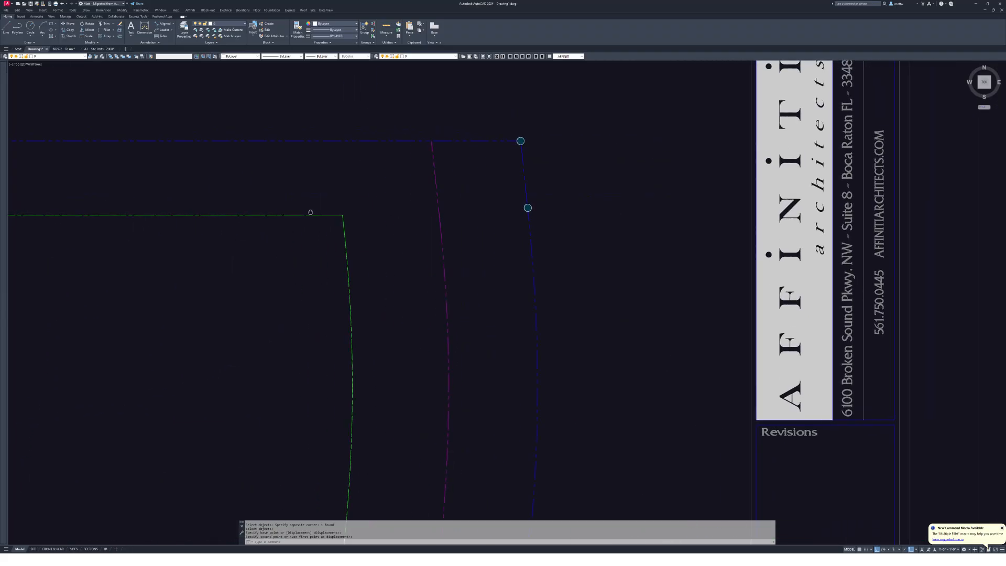
{"action": "scroll", "coordinate": [536, 296], "scroll_direction": "up", "scroll_amount": 6}
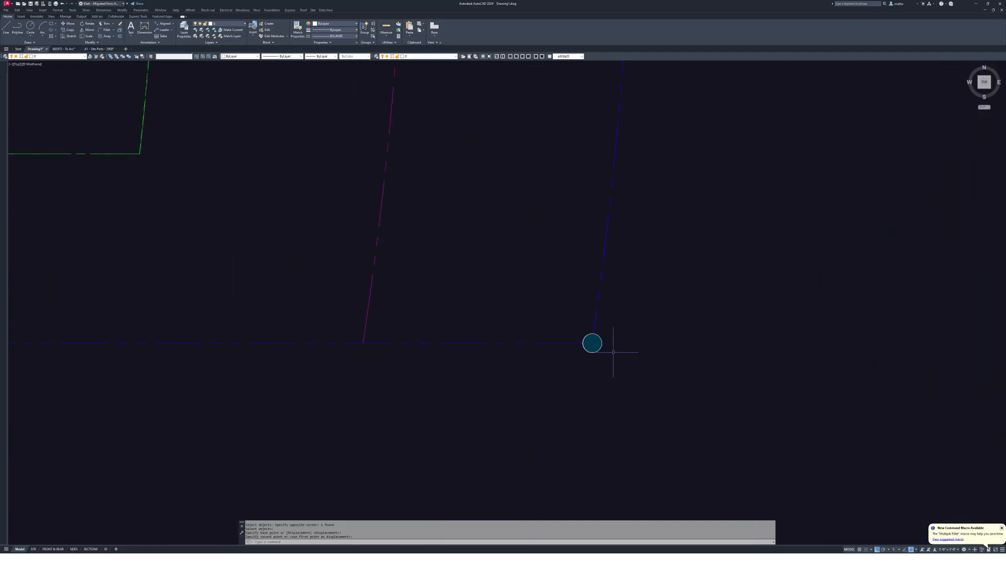
{"action": "scroll", "coordinate": [550, 308], "scroll_direction": "up", "scroll_amount": 6}
{"action": "scroll", "coordinate": [633, 168], "scroll_direction": "down", "scroll_amount": 2}
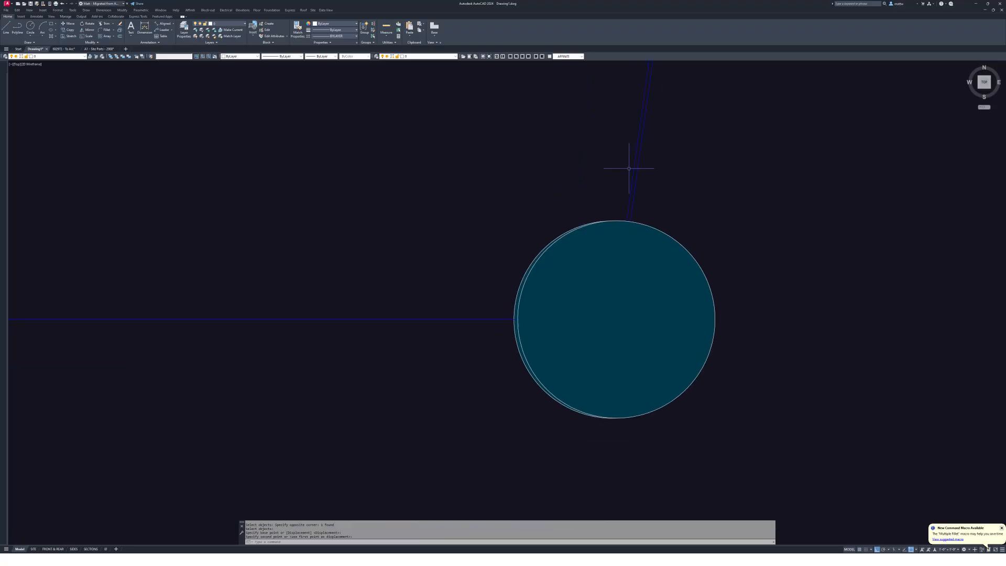
{"action": "left_click", "coordinate": [632, 192]}
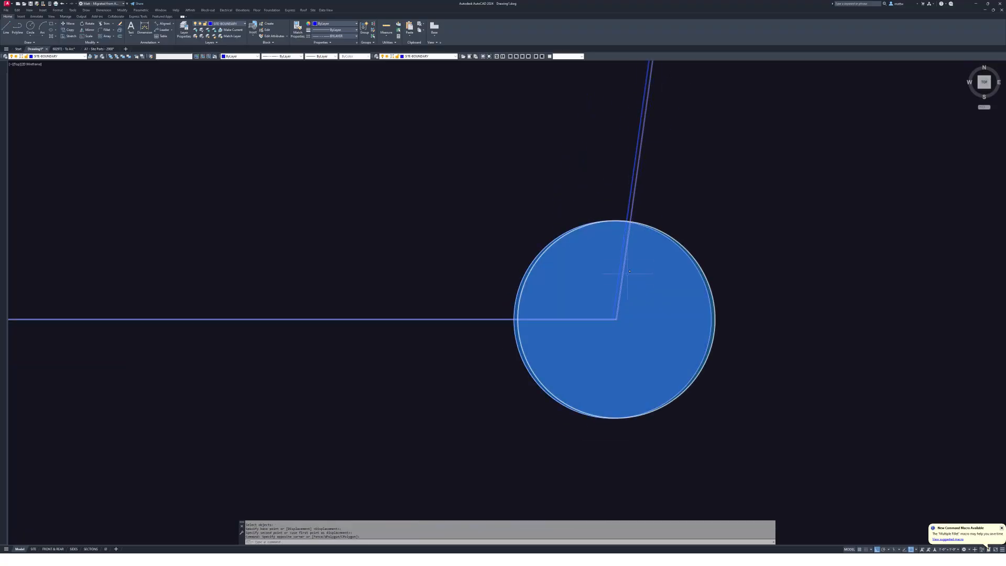
- Move the boundary object again to adjust its position on the sheet
{"action": "left_click", "coordinate": [500, 325]}
{"action": "key", "text": "Escape"}
{"action": "scroll", "coordinate": [628, 219], "scroll_direction": "down", "scroll_amount": 6}
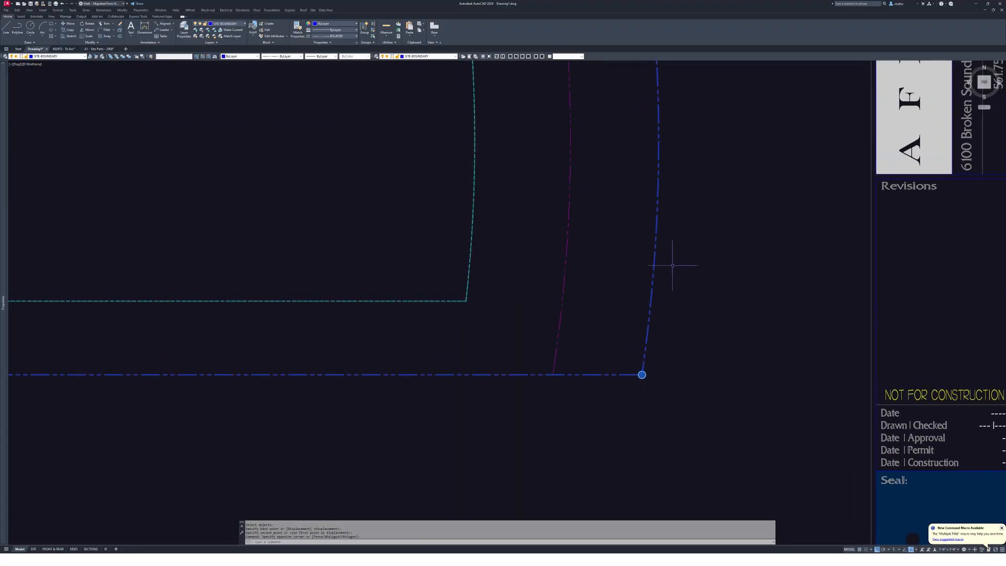
{"action": "left_click", "coordinate": [670, 229]}
{"action": "key", "text": "Return"}
{"action": "left_click", "coordinate": [565, 201]}
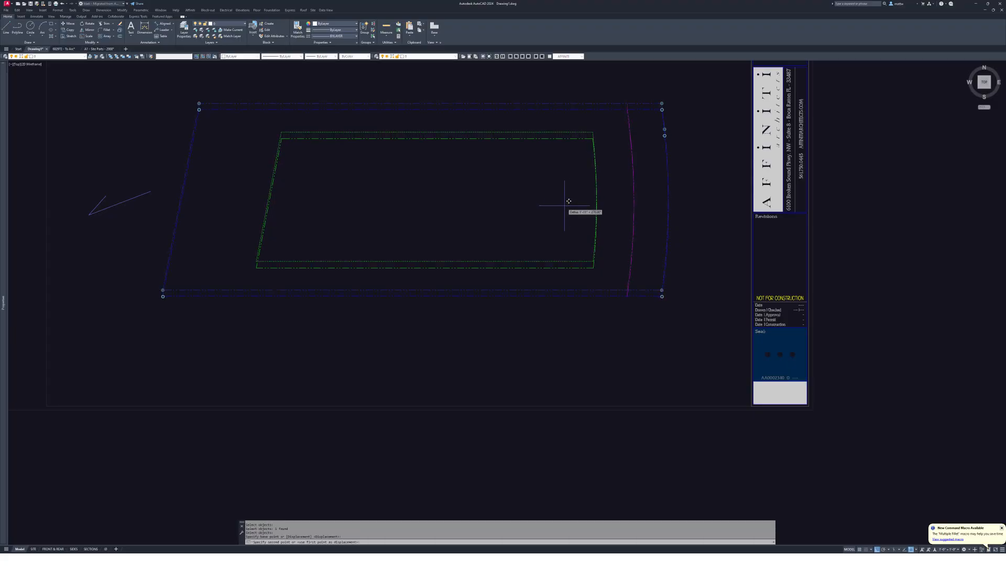
{"action": "scroll", "coordinate": [581, 231], "scroll_direction": "down", "scroll_amount": 5}
{"action": "left_click", "coordinate": [584, 255]}
{"action": "key", "text": "Escape"}
{"action": "left_click", "coordinate": [517, 181]}
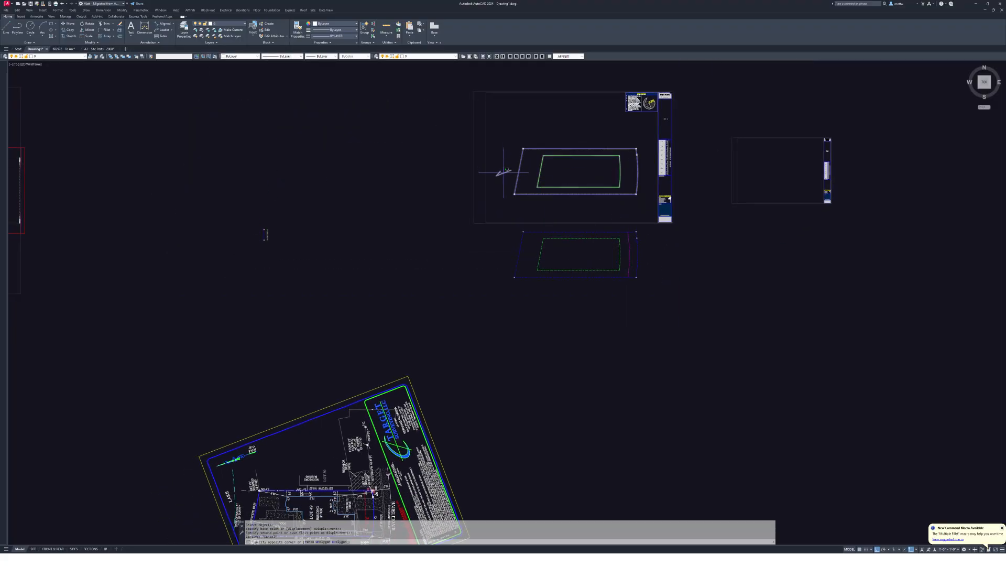
{"action": "left_click", "coordinate": [503, 170]}
{"action": "middle_click_drag", "start_coordinate": [499, 202], "coordinate": [576, 111]}
{"action": "middle_click_drag", "start_coordinate": [589, 320], "coordinate": [709, 305]}
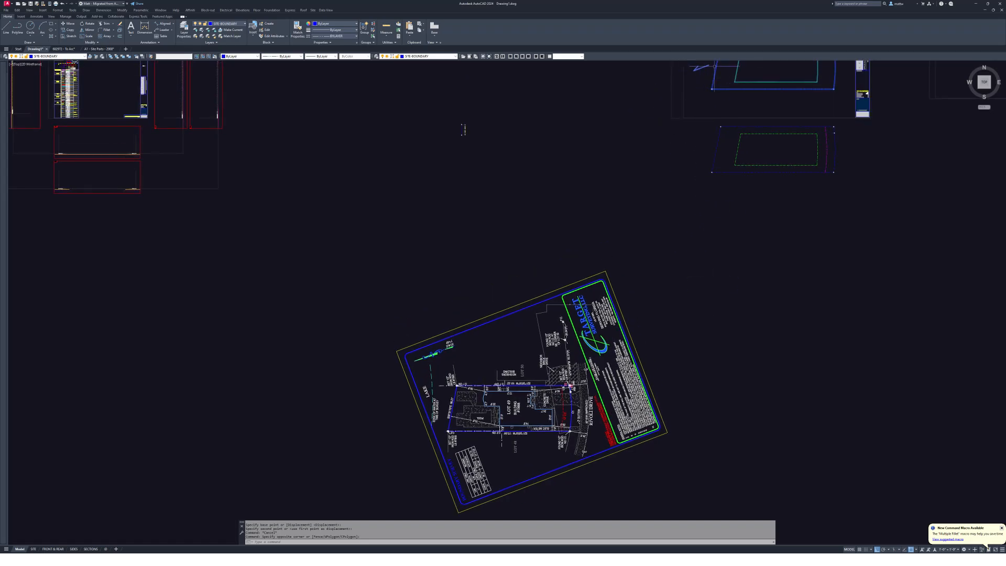
{"action": "scroll", "coordinate": [433, 363], "scroll_direction": "up", "scroll_amount": 3}
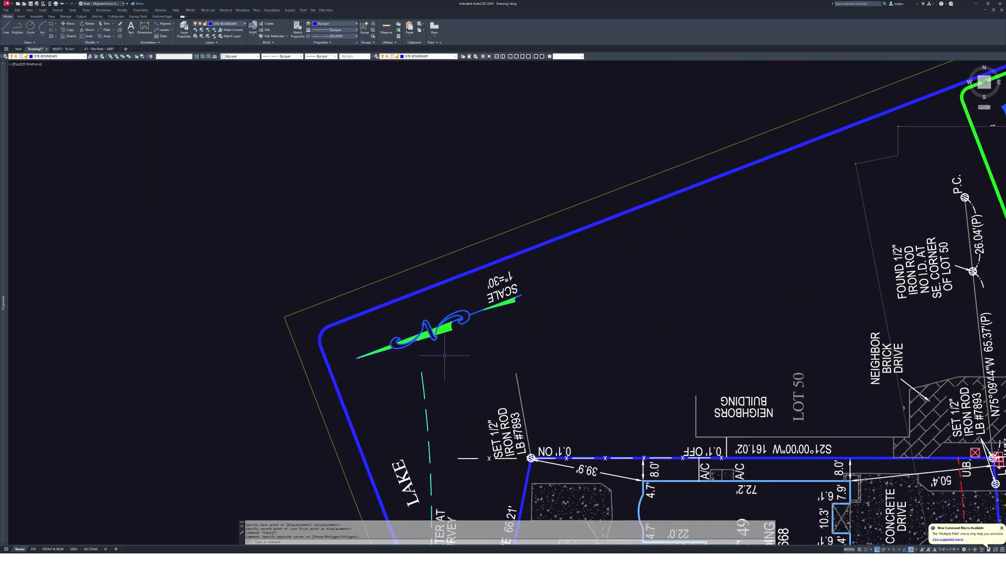
{"action": "key", "text": "Escape"}
{"action": "type", "text": "m"}
{"action": "key", "text": "Return"}
{"action": "scroll", "coordinate": [520, 336], "scroll_direction": "down", "scroll_amount": 9}
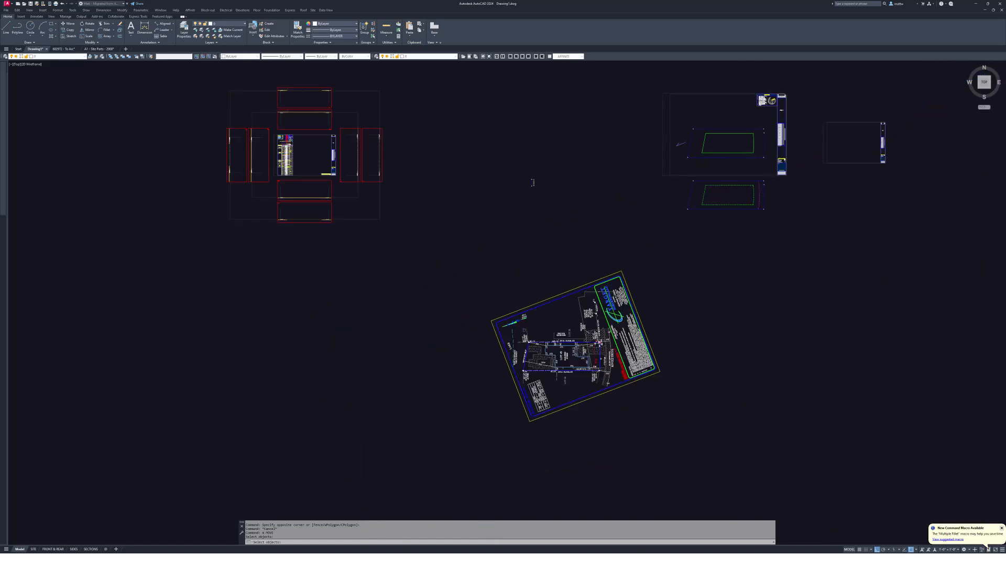
{"action": "key", "text": "Escape"}
{"action": "key", "text": "Escape"}
{"action": "mouse_move", "coordinate": [531, 180]}
{"action": "middle_mouse_down"}
{"action": "mouse_move", "coordinate": [426, 253]}
{"action": "mouse_move", "coordinate": [345, 259]}
{"action": "middle_mouse_up"}
{"action": "key", "text": "Escape"}
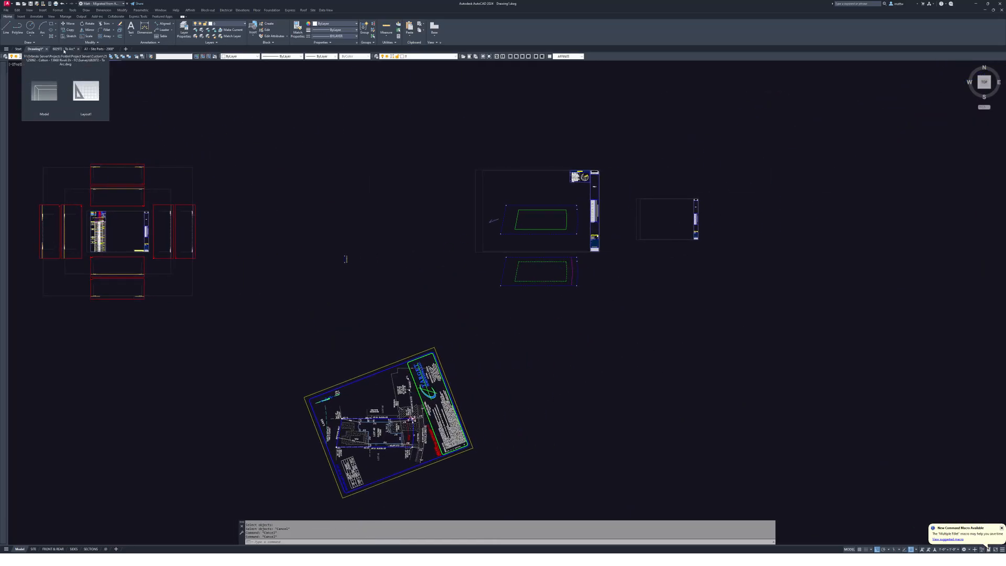
- Switch to the 682972 - To Arc drawing
{"action": "left_click", "coordinate": [65, 49]}
{"action": "scroll", "coordinate": [560, 212], "scroll_direction": "down", "scroll_amount": 5}
{"action": "key", "text": "Escape"}
{"action": "key", "text": "Escape"}
{"action": "key", "text": "Escape"}
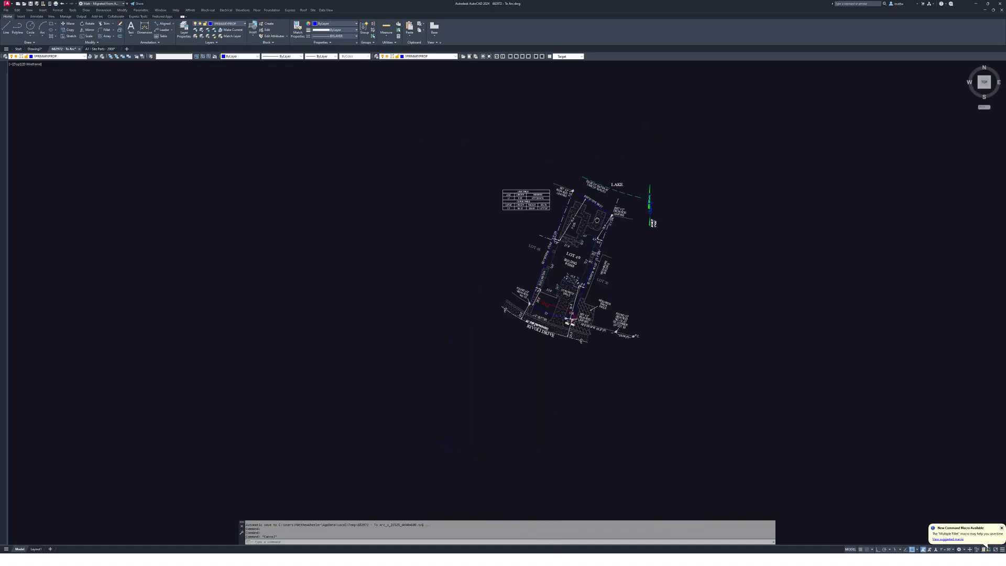
{"action": "scroll", "coordinate": [619, 257], "scroll_direction": "up", "scroll_amount": 5}
{"action": "scroll", "coordinate": [673, 191], "scroll_direction": "up", "scroll_amount": 3}
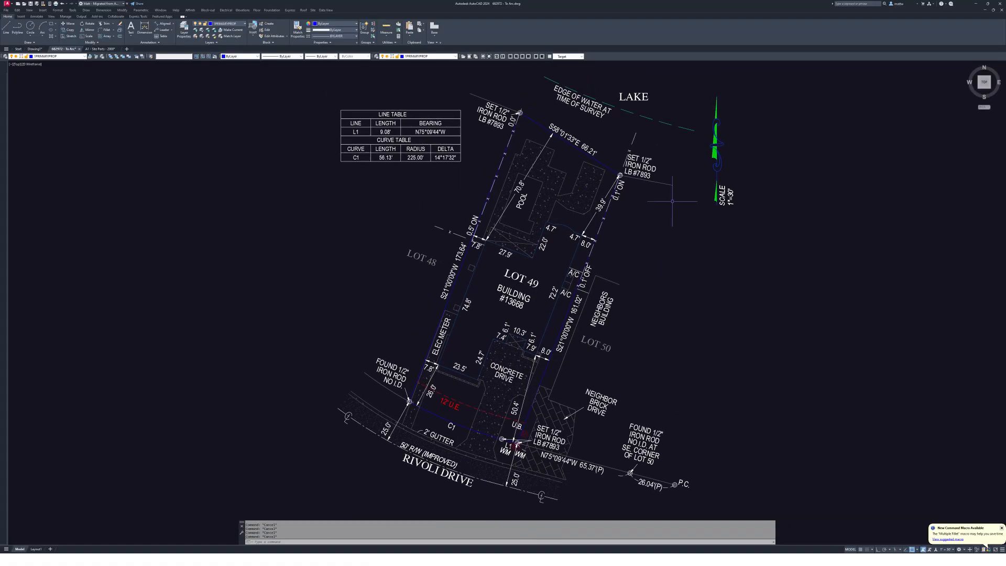
- Select the north arrow and pan around the Lot 49 survey plan
{"action": "left_click", "coordinate": [704, 212]}
{"action": "left_click", "coordinate": [680, 212]}
{"action": "middle_click_drag", "start_coordinate": [656, 212], "coordinate": [718, 202]}
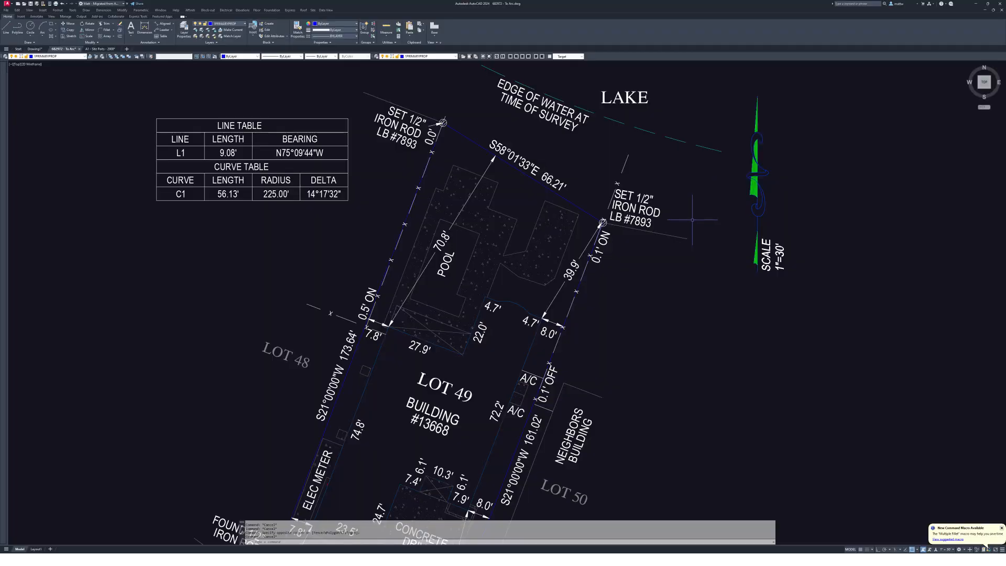
{"action": "scroll", "coordinate": [691, 219], "scroll_direction": "down", "scroll_amount": 3}
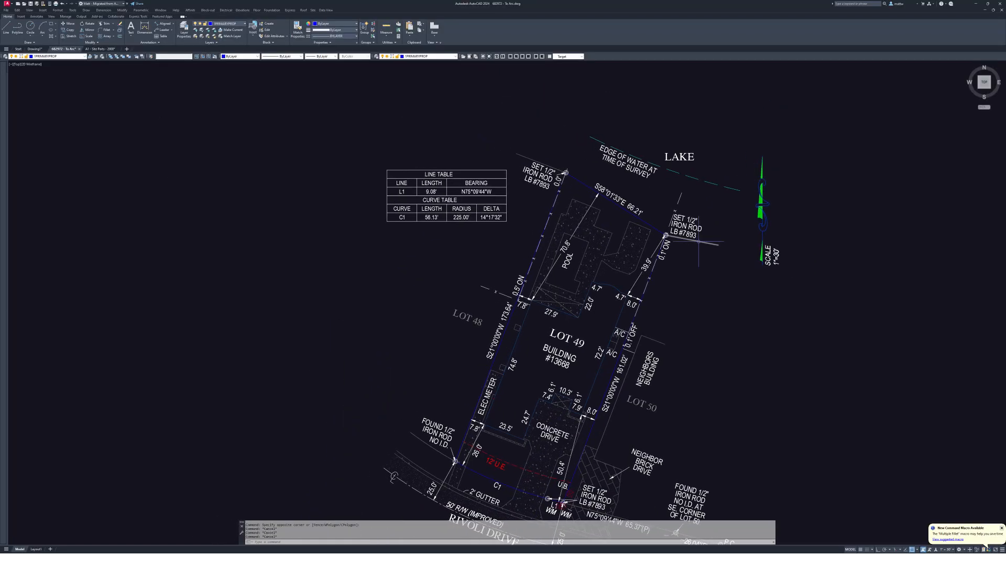
{"action": "middle_click_drag", "start_coordinate": [698, 242], "coordinate": [717, 243]}
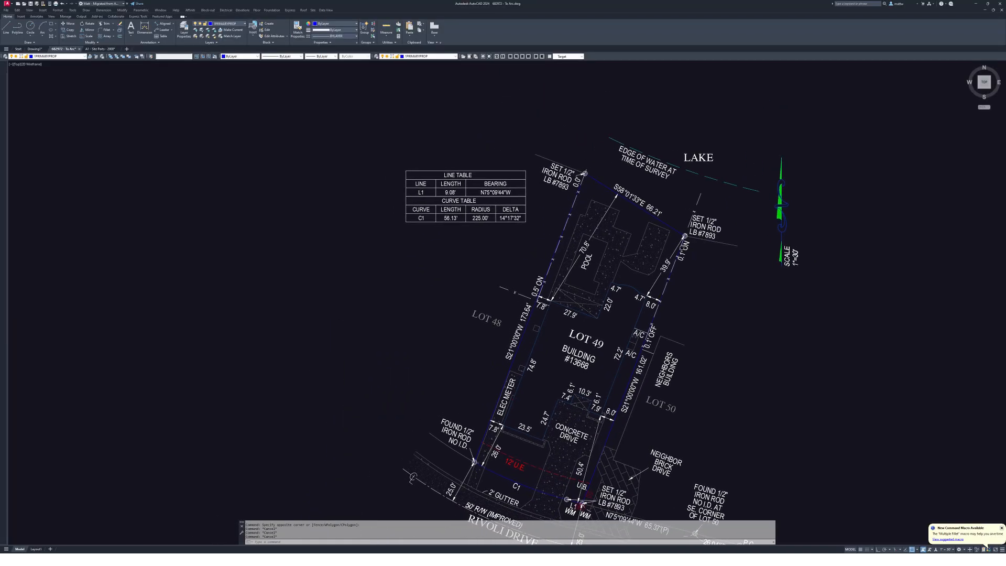
{"action": "key", "text": "Escape"}
{"action": "scroll", "coordinate": [679, 252], "scroll_direction": "down", "scroll_amount": 2}
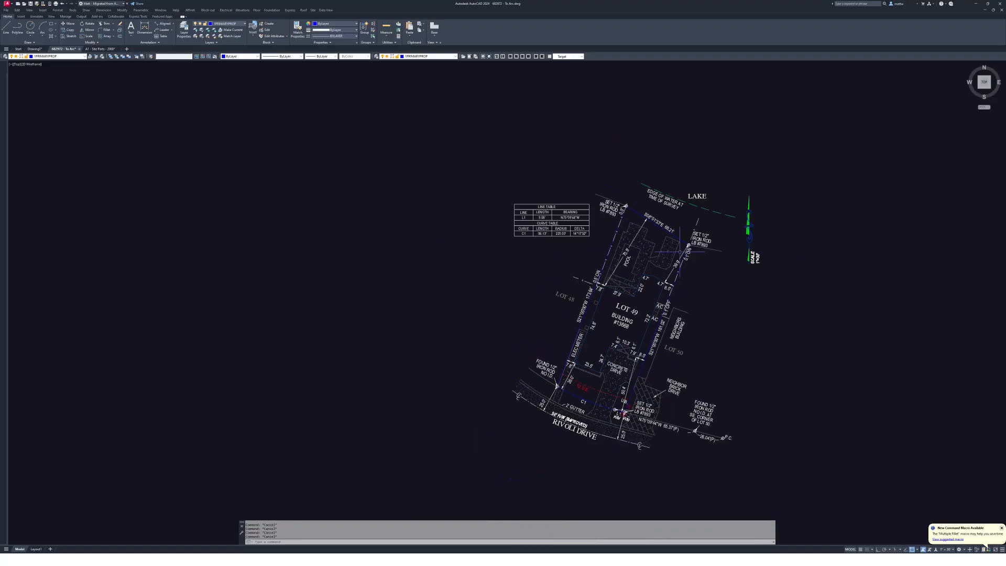
- Isolate the top lot line's layer with LAYISO
{"action": "type", "text": "layiso"}
{"action": "key", "text": "Return"}
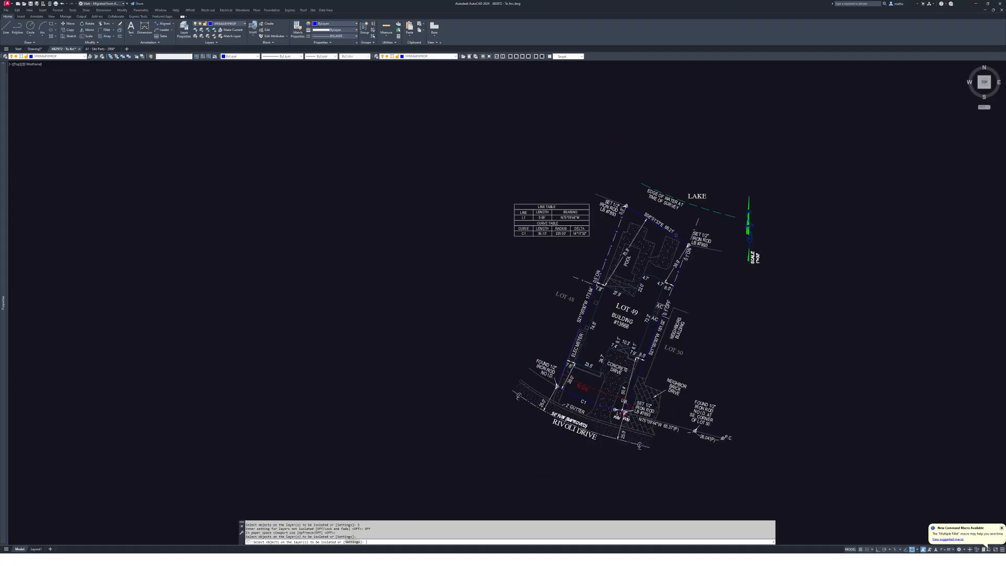
{"action": "left_click", "coordinate": [687, 240]}
{"action": "key", "text": "Return"}
- Copy the lot outline a distance of 3 to the right of the original
{"action": "type", "text": "c"}
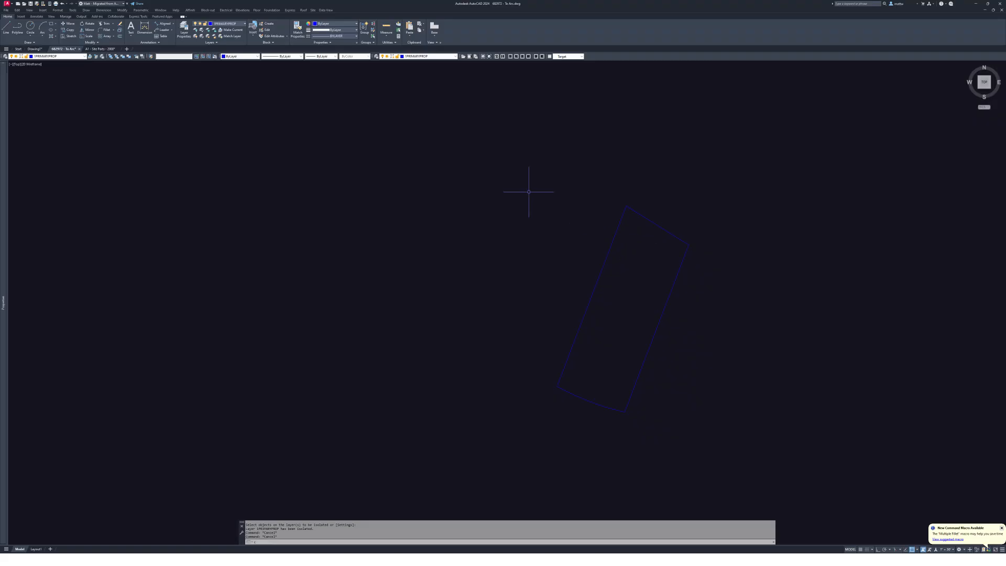
{"action": "key", "text": "Return"}
{"action": "left_click", "coordinate": [487, 174]}
{"action": "left_click", "coordinate": [722, 483]}
{"action": "key", "text": "Return"}
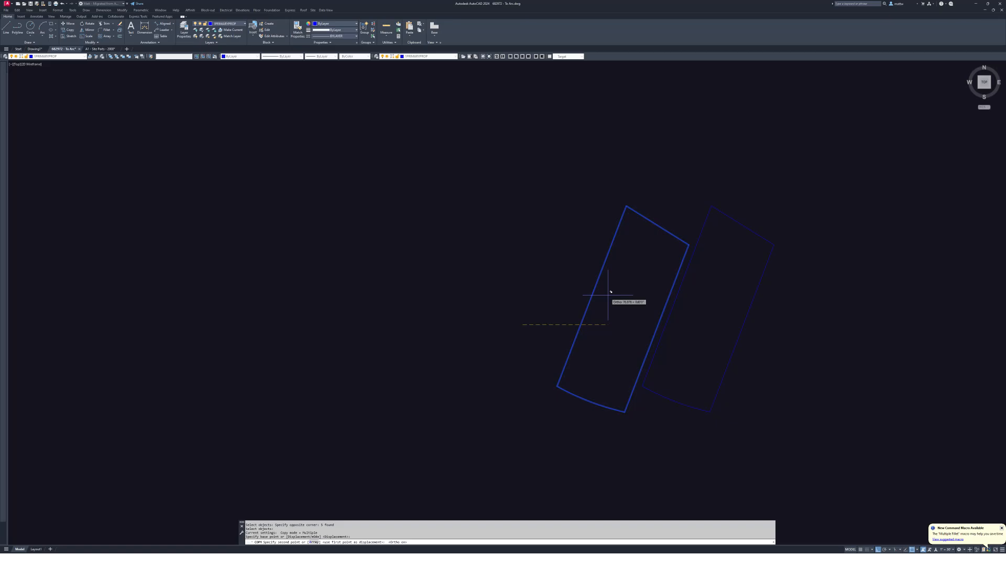
{"action": "type", "text": "3"}
{"action": "key", "text": "Escape"}
{"action": "middle_click_drag", "start_coordinate": [452, 216], "coordinate": [258, 162]}
{"action": "key", "text": "Escape"}
{"action": "key", "text": "Escape"}
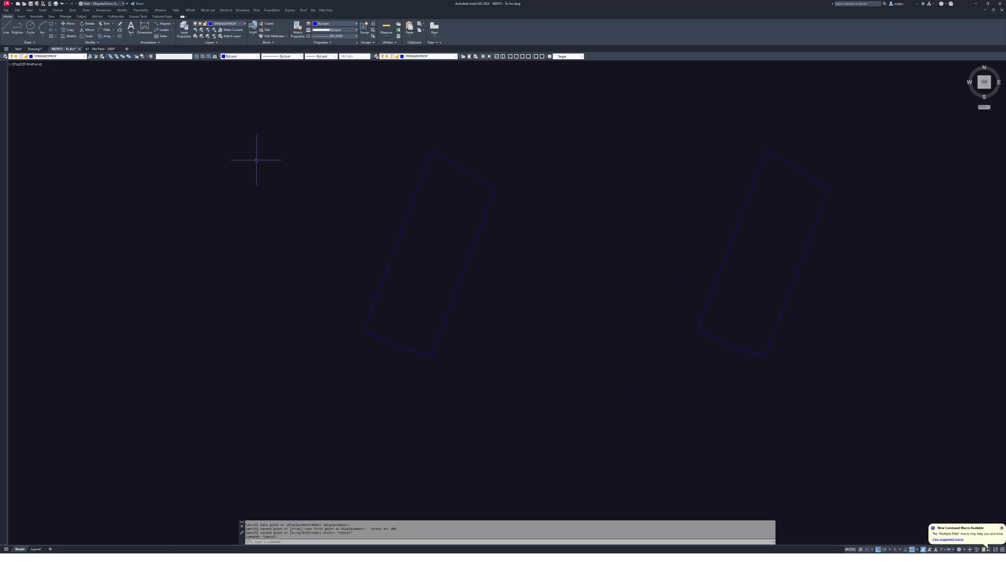
- Bring back all hidden layers and pan over the lot's north end to the edge-of-water line
{"action": "left_click", "coordinate": [93, 56]}
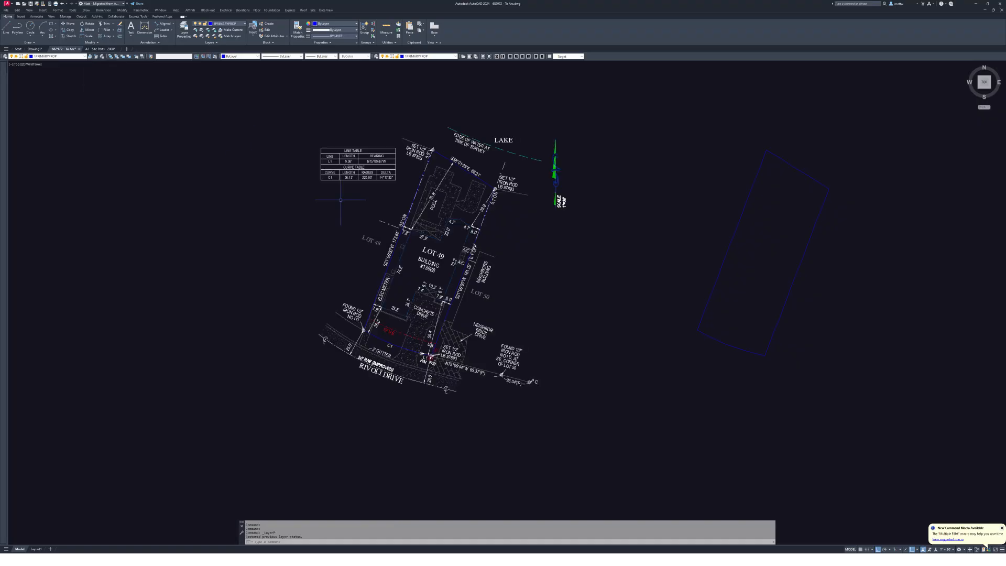
{"action": "scroll", "coordinate": [432, 303], "scroll_direction": "up", "scroll_amount": 5}
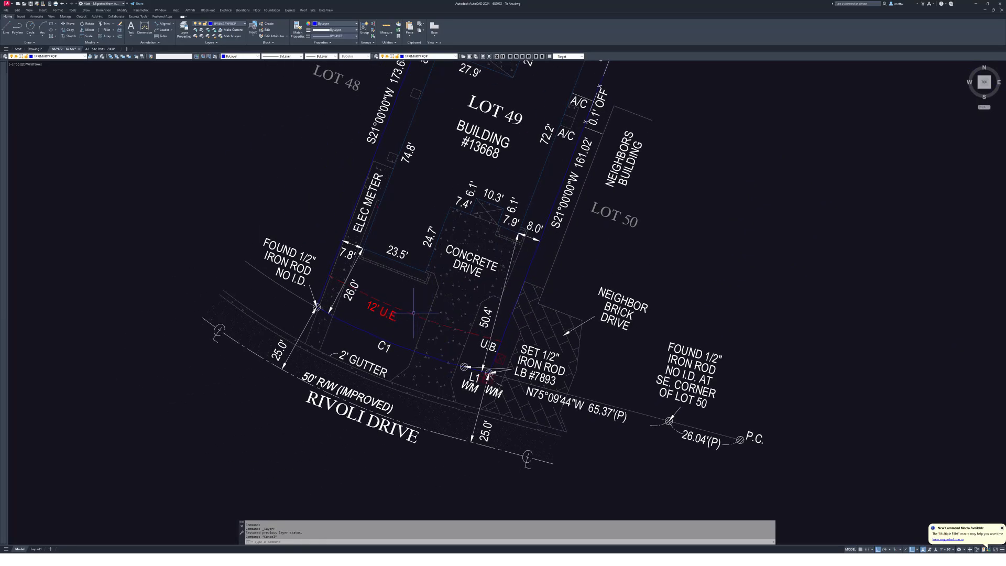
{"action": "key", "text": "Escape"}
{"action": "key", "text": "Escape"}
{"action": "scroll", "coordinate": [412, 314], "scroll_direction": "up", "scroll_amount": 4}
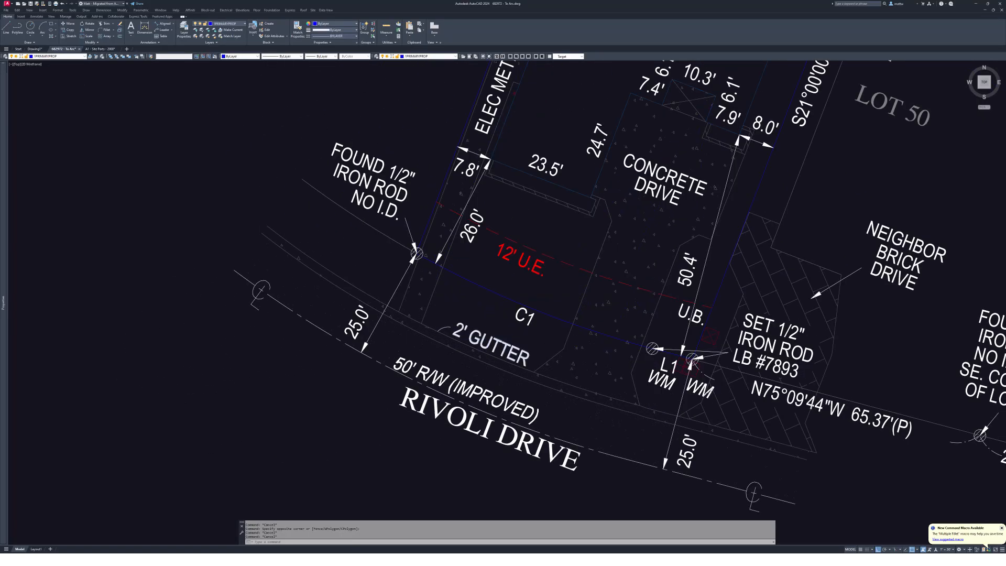
{"action": "scroll", "coordinate": [484, 404], "scroll_direction": "down", "scroll_amount": 2}
{"action": "scroll", "coordinate": [545, 306], "scroll_direction": "down", "scroll_amount": 4}
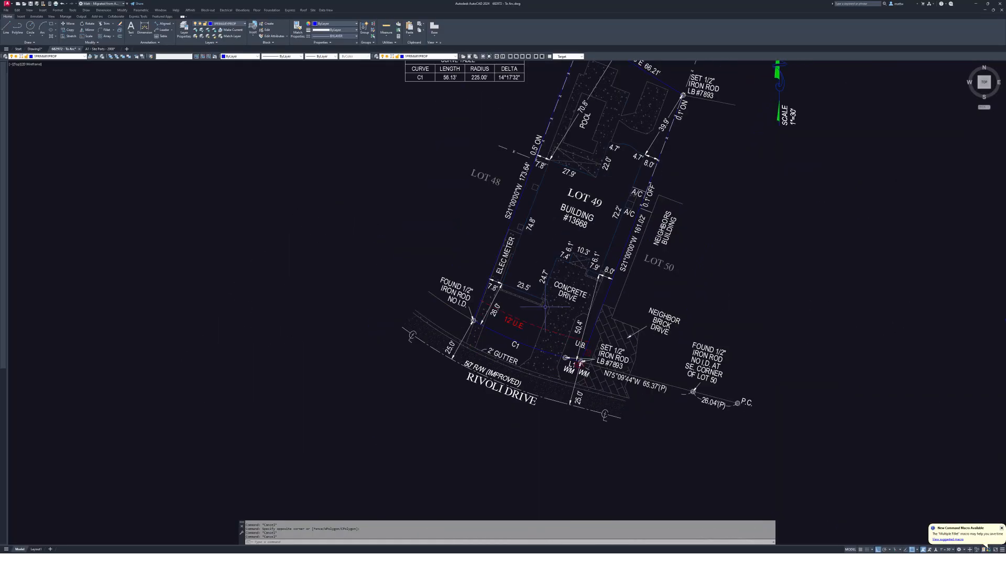
{"action": "mouse_move", "coordinate": [617, 145]}
{"action": "middle_mouse_down"}
{"action": "mouse_move", "coordinate": [594, 187]}
{"action": "mouse_move", "coordinate": [646, 324]}
{"action": "middle_mouse_up"}
{"action": "scroll", "coordinate": [678, 291], "scroll_direction": "up", "scroll_amount": 4}
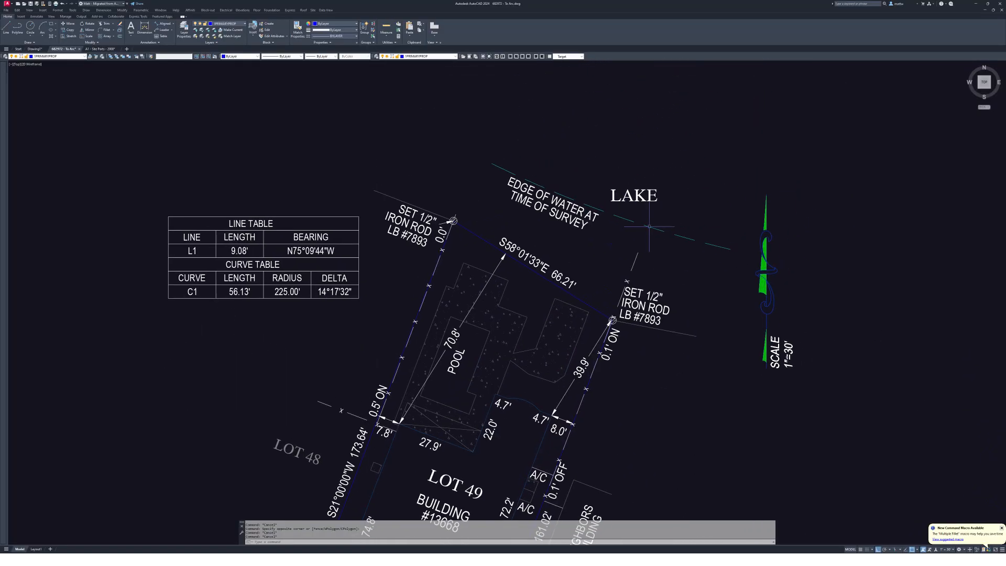
{"action": "scroll", "coordinate": [678, 291], "scroll_direction": "up", "scroll_amount": 3}
{"action": "middle_click_drag", "start_coordinate": [677, 291], "coordinate": [671, 321]}
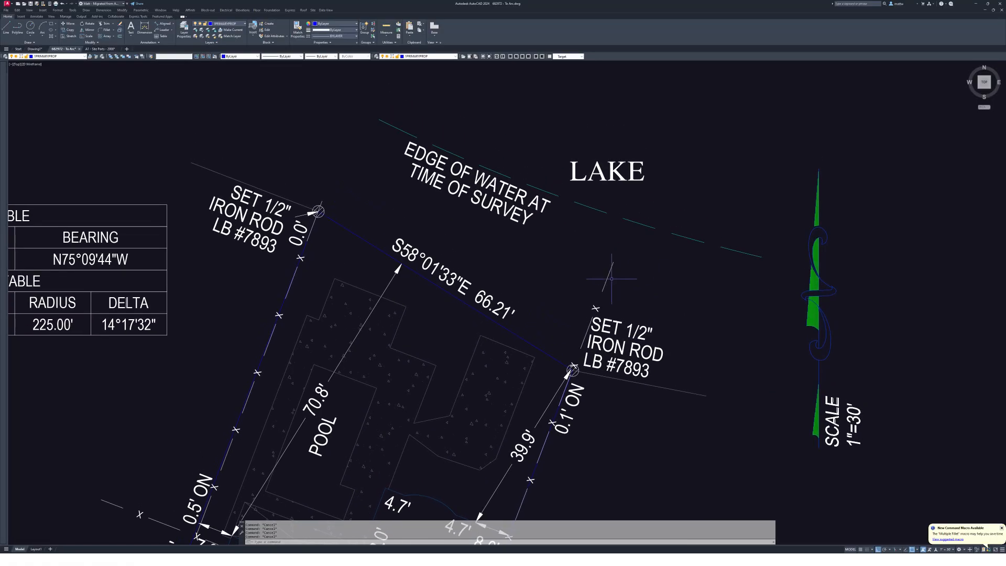
{"action": "middle_click_drag", "start_coordinate": [594, 284], "coordinate": [650, 263]}
- Copy the dashed edge-of-water line 30 units over
{"action": "left_click", "coordinate": [608, 170]}
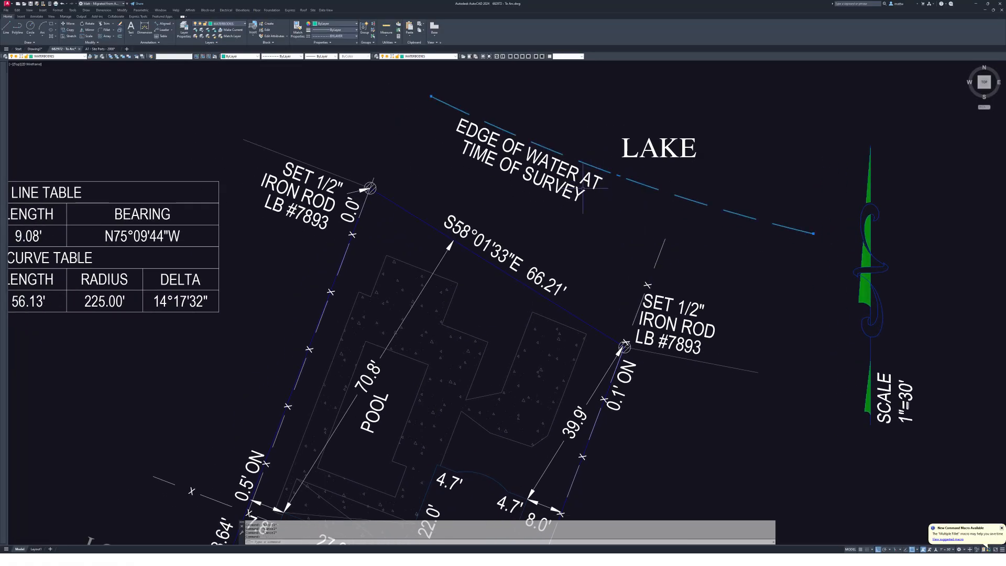
{"action": "type", "text": "co"}
{"action": "key", "text": "Return"}
{"action": "left_click", "coordinate": [597, 210]}
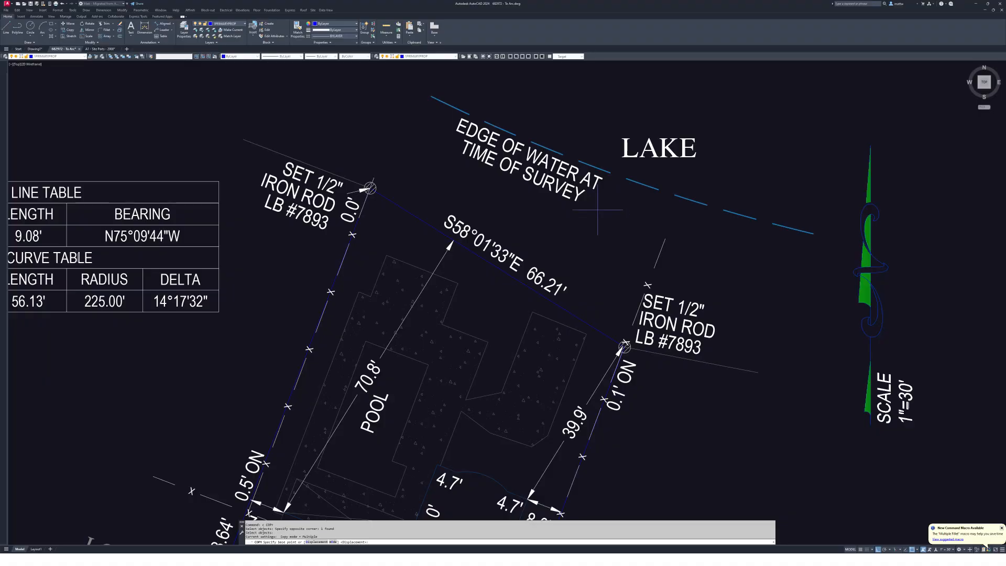
{"action": "type", "text": "30"}
{"action": "key", "text": "Return"}
{"action": "scroll", "coordinate": [670, 235], "scroll_direction": "down", "scroll_amount": 5}
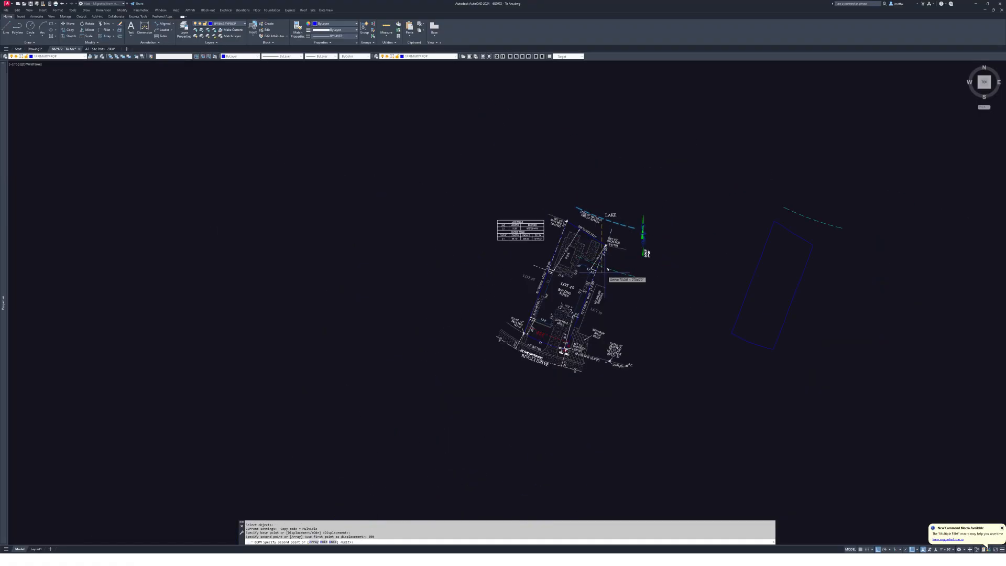
{"action": "scroll", "coordinate": [644, 249], "scroll_direction": "up", "scroll_amount": 6}
{"action": "scroll", "coordinate": [435, 259], "scroll_direction": "down", "scroll_amount": 1}
{"action": "key", "text": "Escape"}
{"action": "scroll", "coordinate": [435, 260], "scroll_direction": "up", "scroll_amount": 4}
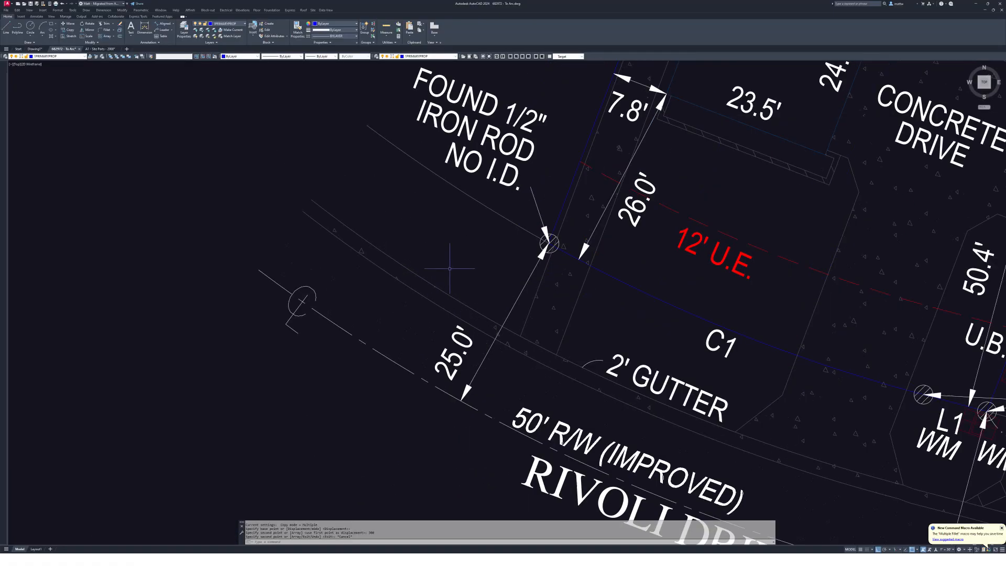
{"action": "scroll", "coordinate": [450, 268], "scroll_direction": "down", "scroll_amount": 3}
{"action": "mouse_move", "coordinate": [576, 273]}
{"action": "middle_mouse_down"}
{"action": "mouse_move", "coordinate": [615, 287]}
{"action": "mouse_move", "coordinate": [524, 223]}
{"action": "middle_mouse_up"}
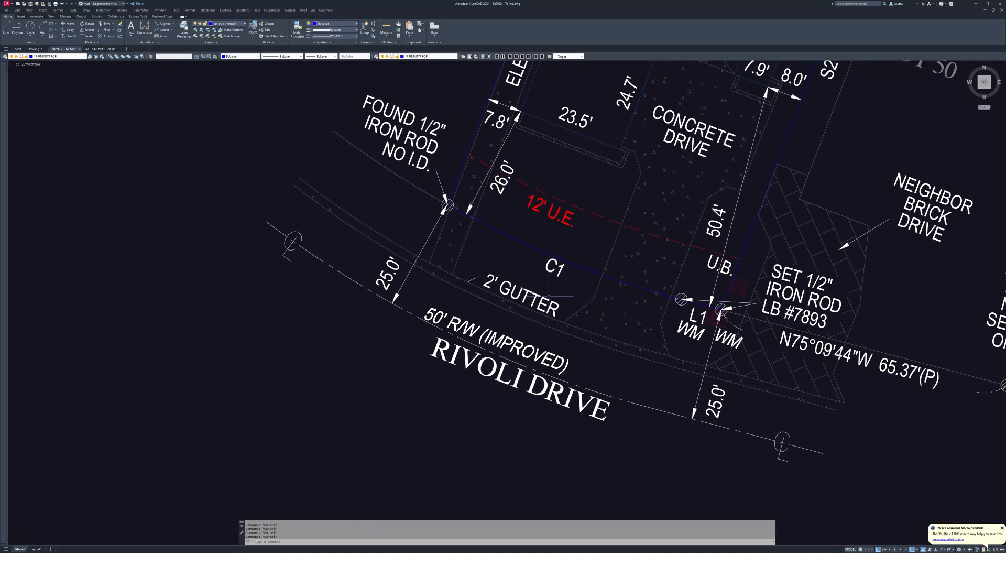
- Isolate the concrete layer and try copying the curb lines, then cancel and restore all layers
{"action": "type", "text": "11"}
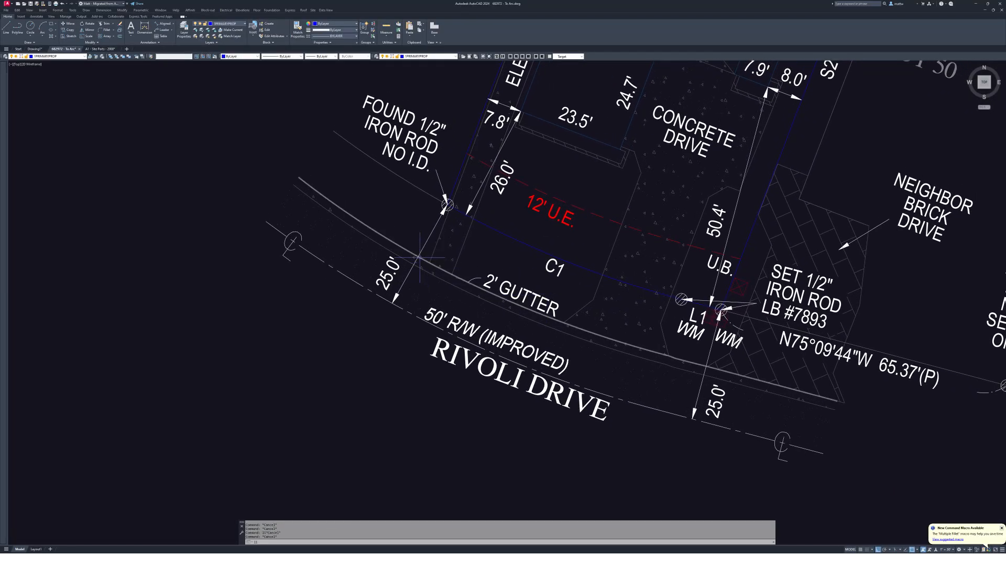
{"action": "key", "text": "Return"}
{"action": "key", "text": "Return"}
{"action": "scroll", "coordinate": [464, 265], "scroll_direction": "down", "scroll_amount": 3}
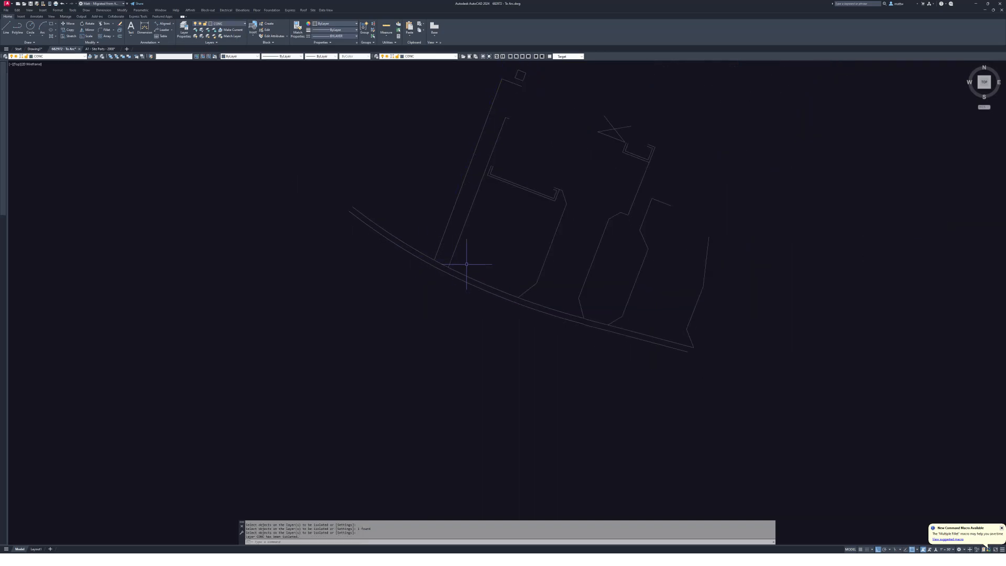
{"action": "key", "text": "Escape"}
{"action": "key", "text": "Escape"}
{"action": "type", "text": "c"}
{"action": "key", "text": "Return"}
{"action": "left_click", "coordinate": [445, 255]}
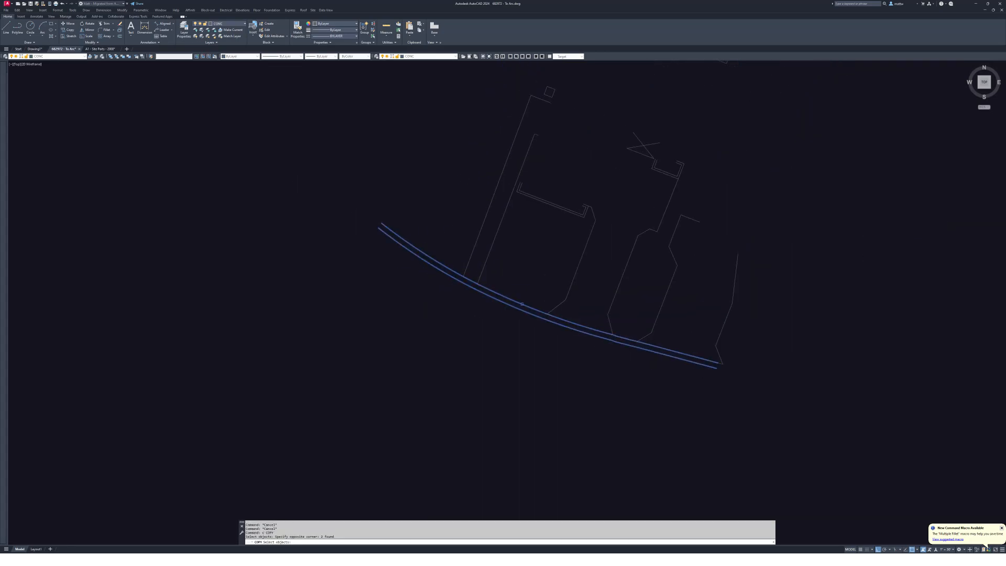
{"action": "type", "text": "300"}
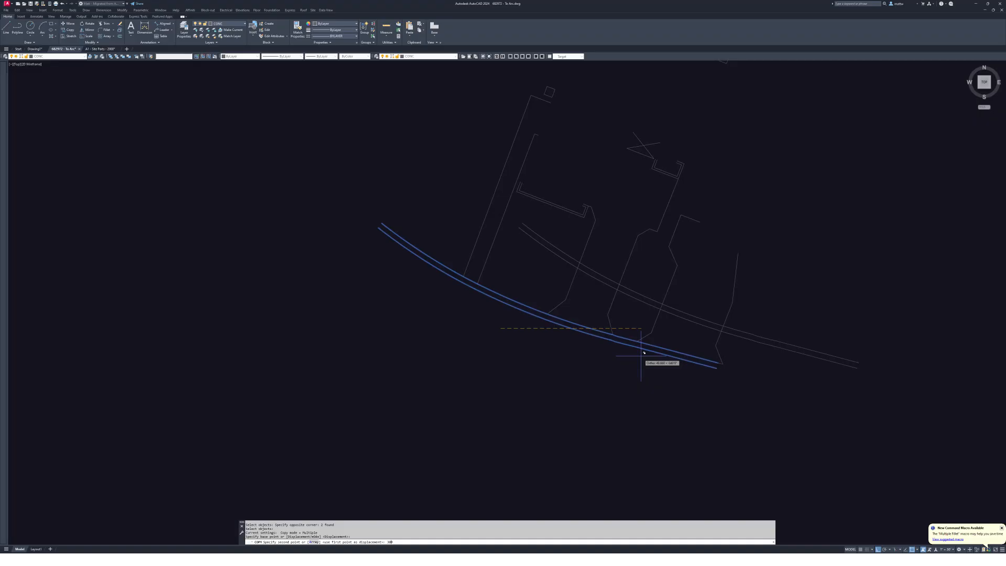
{"action": "key", "text": "Escape"}
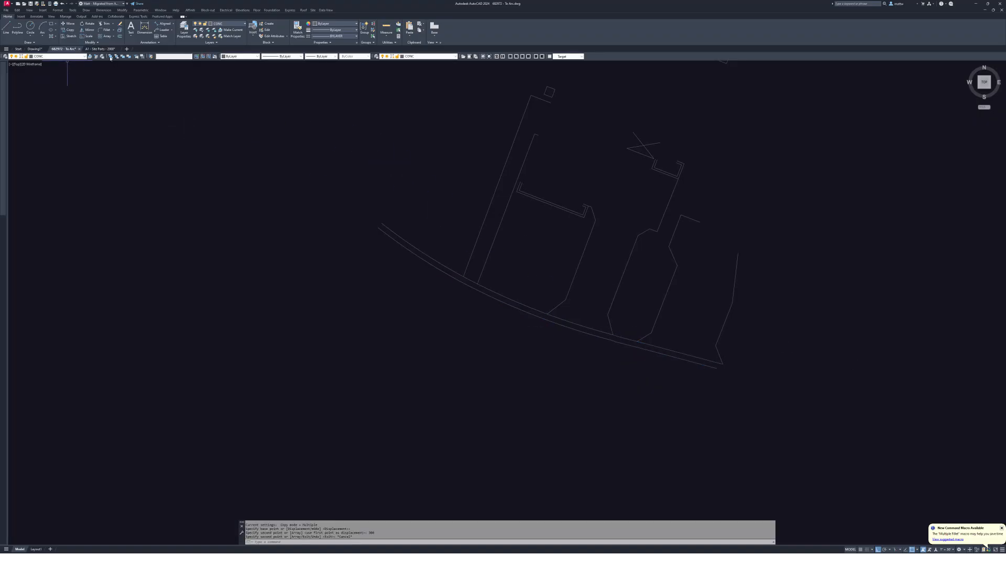
{"action": "left_click", "coordinate": [110, 57]}
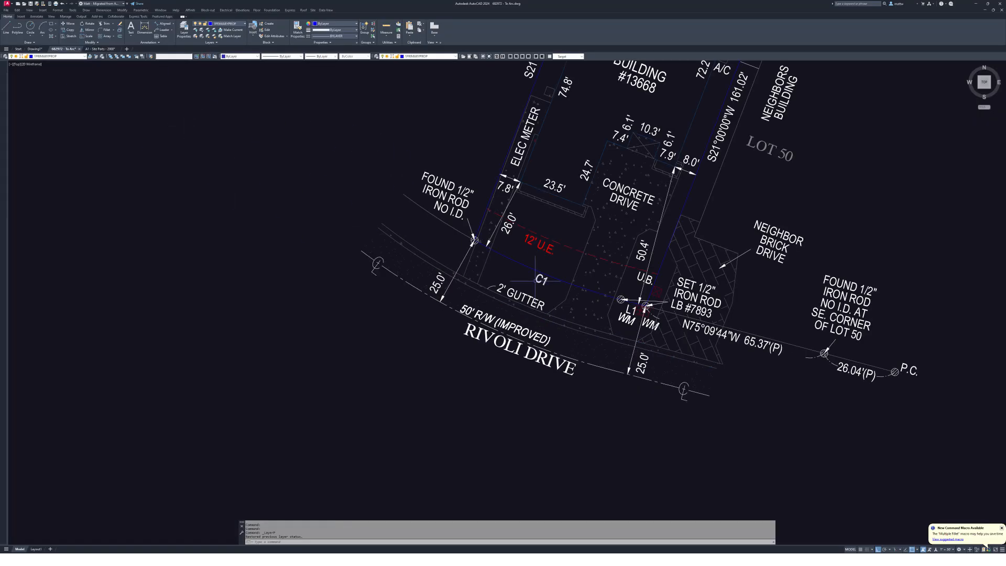
- Copy both curved Rivoli Drive right-of-way lines 30 units over with COPY
{"action": "left_click", "coordinate": [404, 281]}
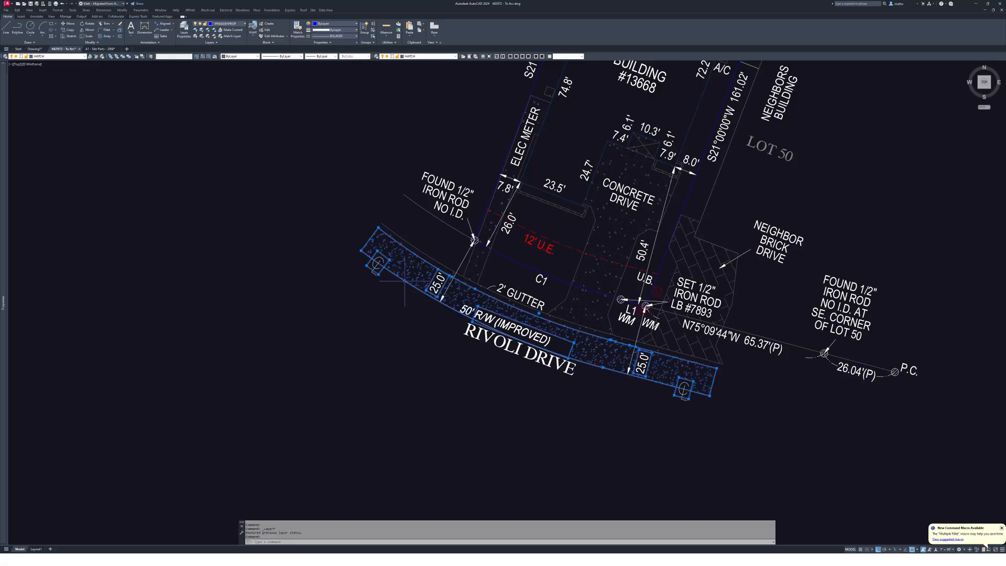
{"action": "middle_click_drag", "start_coordinate": [405, 281], "coordinate": [369, 281]}
{"action": "key", "text": "Escape"}
{"action": "key", "text": "Escape"}
{"action": "key", "text": "Escape"}
{"action": "scroll", "coordinate": [623, 401], "scroll_direction": "up", "scroll_amount": 2}
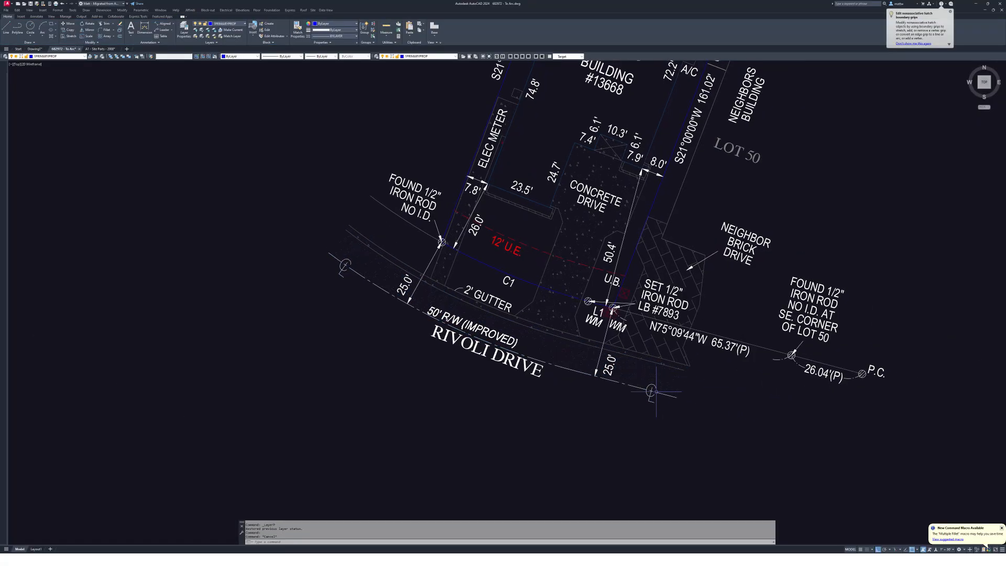
{"action": "type", "text": "c"}
{"action": "key", "text": "Return"}
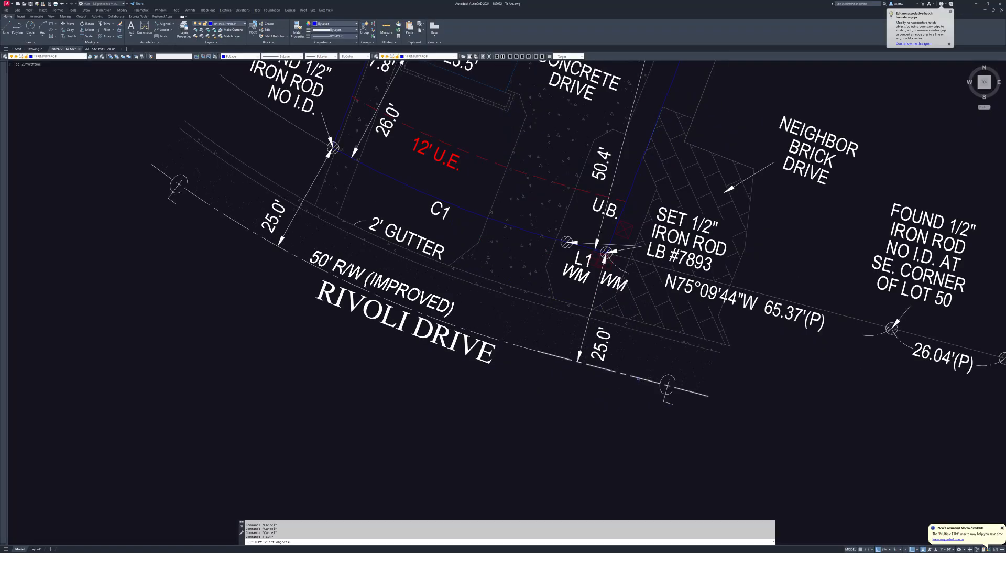
{"action": "left_click", "coordinate": [235, 219]}
{"action": "left_click", "coordinate": [315, 264]}
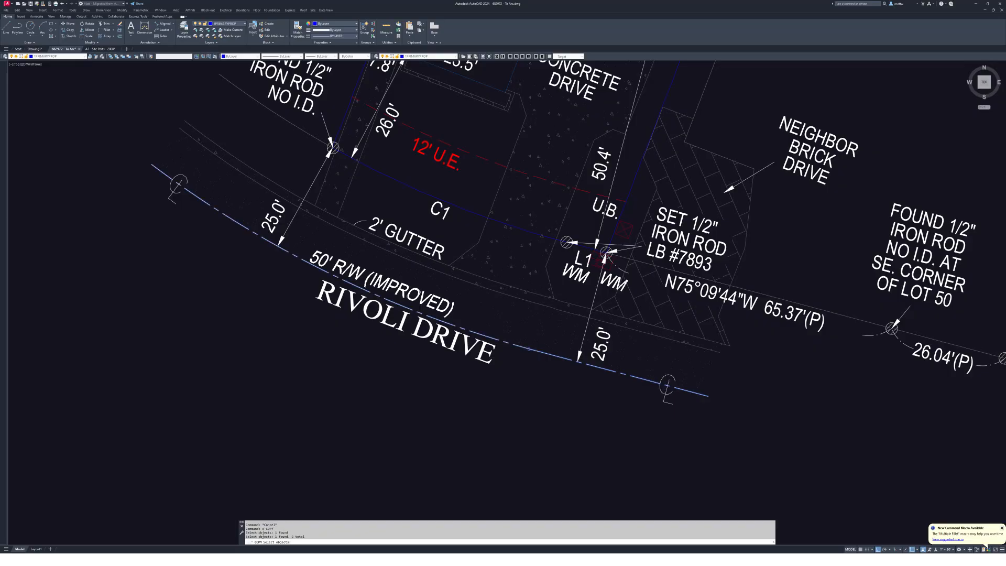
{"action": "key", "text": "Return"}
{"action": "left_click", "coordinate": [212, 320]}
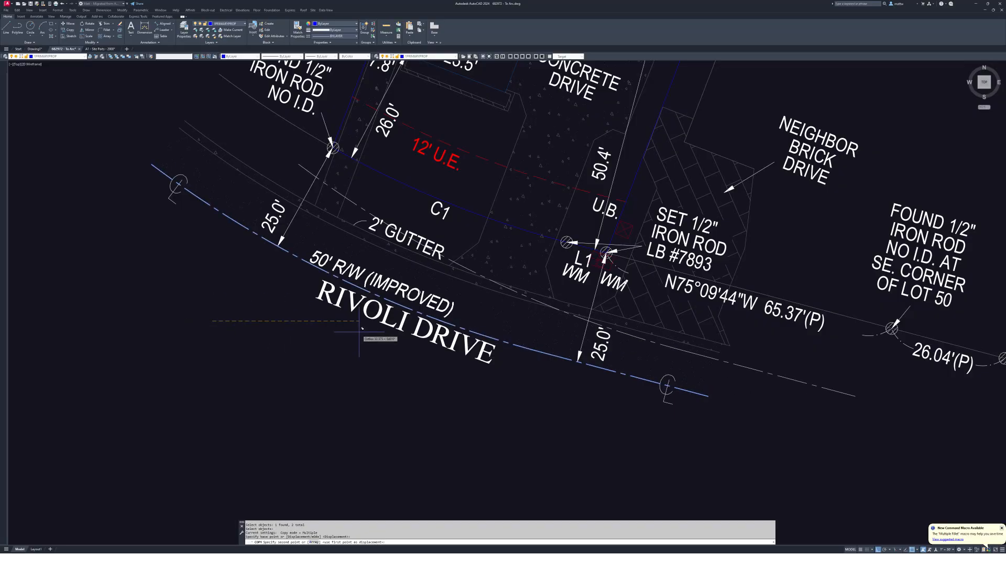
{"action": "type", "text": "30"}
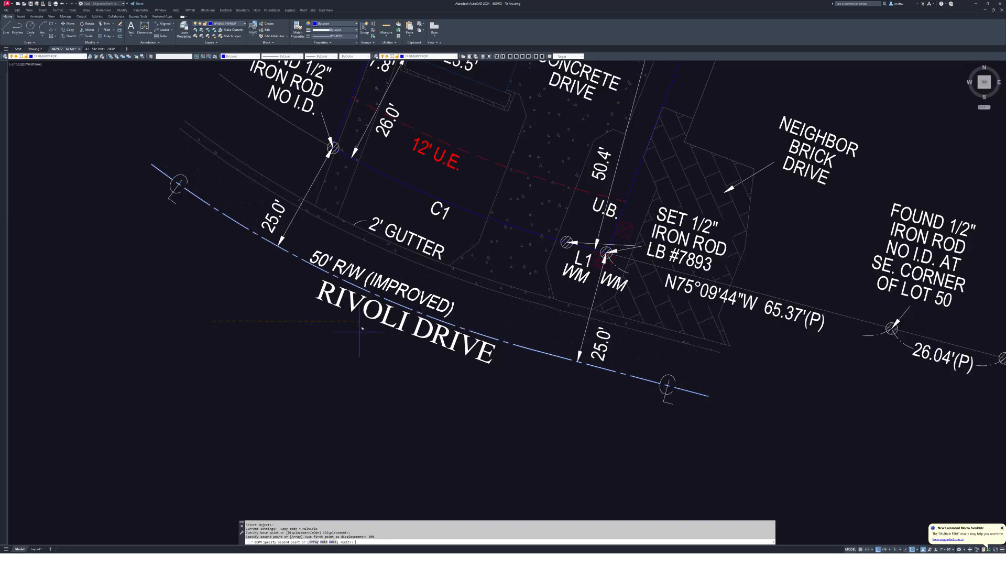
{"action": "key", "text": "Return"}
{"action": "key", "text": "Escape"}
- Pan back to Lot 49 and begin crossing-selecting the traced lot outline and arcs
{"action": "middle_click_drag", "start_coordinate": [485, 294], "coordinate": [569, 315]}
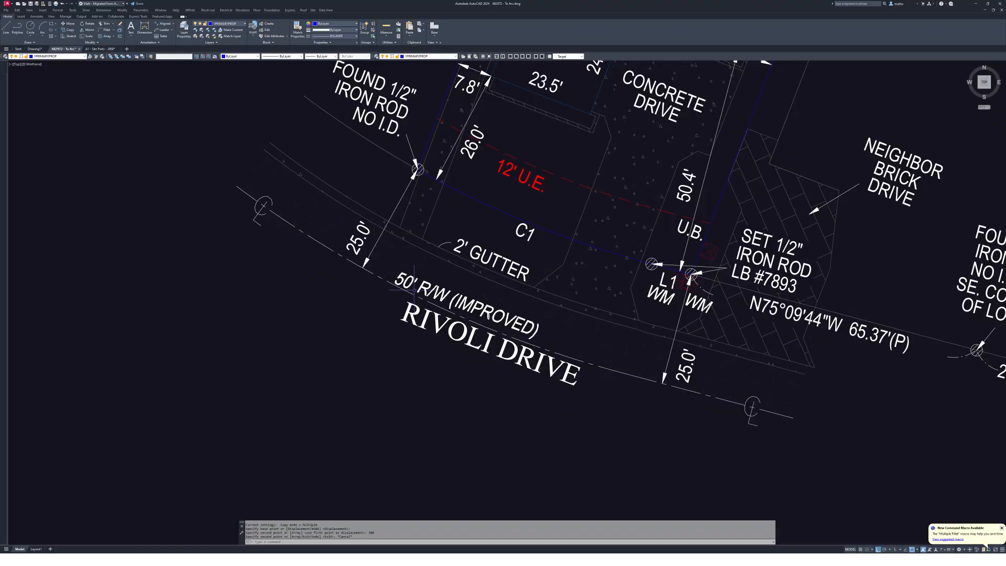
{"action": "middle_click_drag", "start_coordinate": [349, 209], "coordinate": [410, 277]}
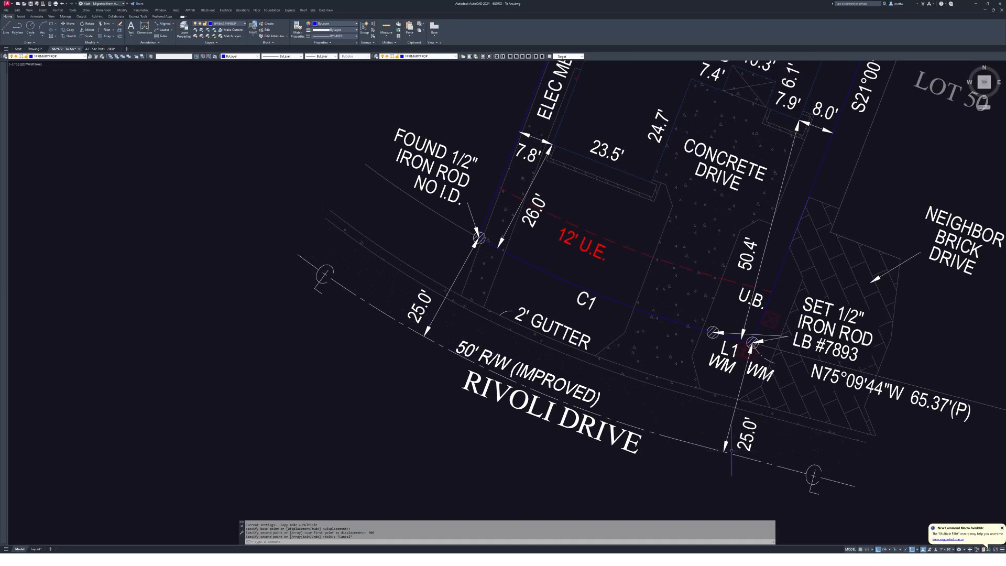
{"action": "middle_click_drag", "start_coordinate": [624, 355], "coordinate": [499, 367]}
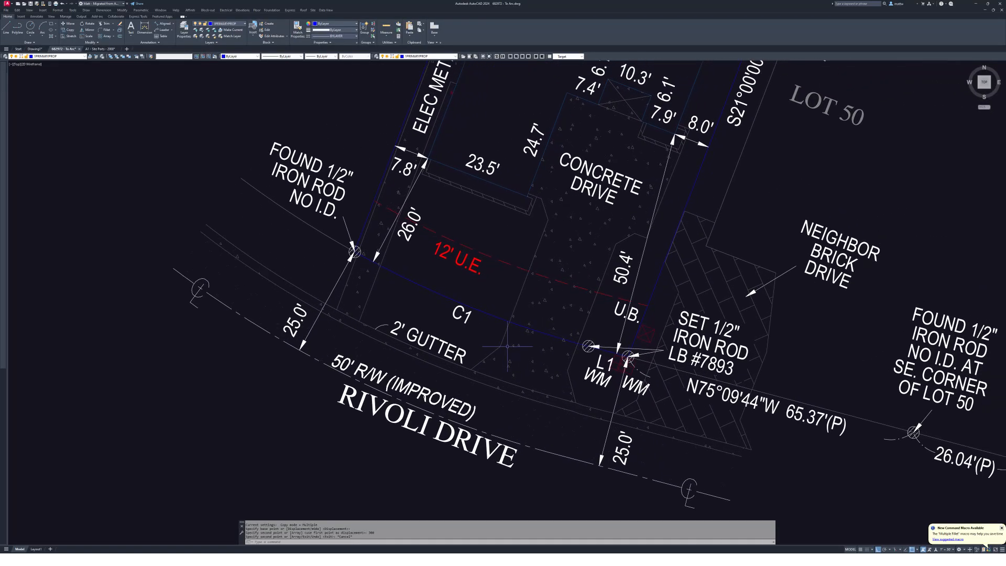
{"action": "scroll", "coordinate": [507, 346], "scroll_direction": "down", "scroll_amount": 4}
{"action": "mouse_move", "coordinate": [715, 335]}
{"action": "middle_mouse_down"}
{"action": "mouse_move", "coordinate": [550, 346]}
{"action": "mouse_move", "coordinate": [466, 395]}
{"action": "middle_mouse_up"}
{"action": "scroll", "coordinate": [466, 395], "scroll_direction": "down", "scroll_amount": 2}
{"action": "left_click_drag", "start_coordinate": [804, 125], "coordinate": [659, 369]}
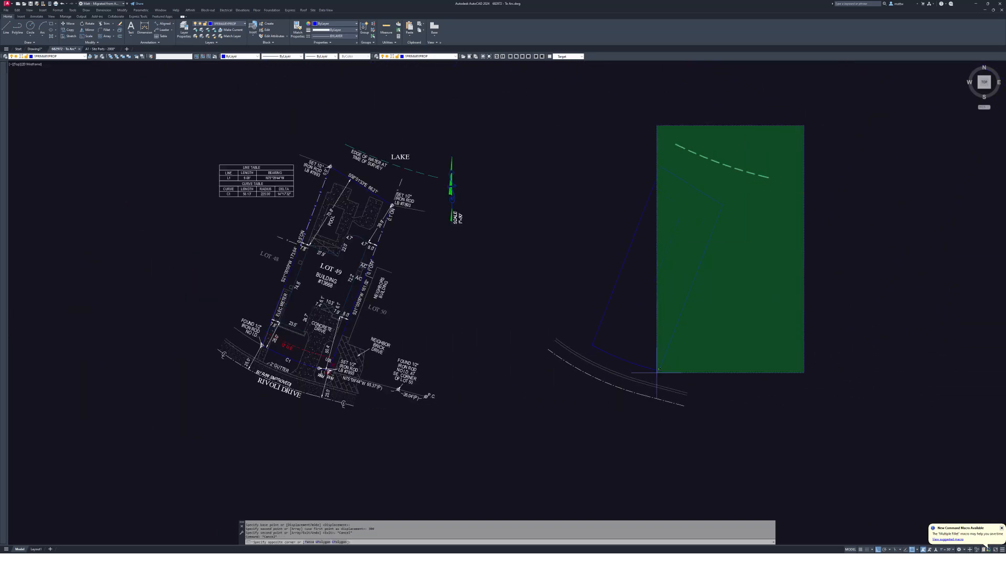
- Move the lot outline and curb arcs onto the 1PRIMARYPROP layer
{"action": "left_click", "coordinate": [541, 438]}
{"action": "left_click", "coordinate": [65, 58]}
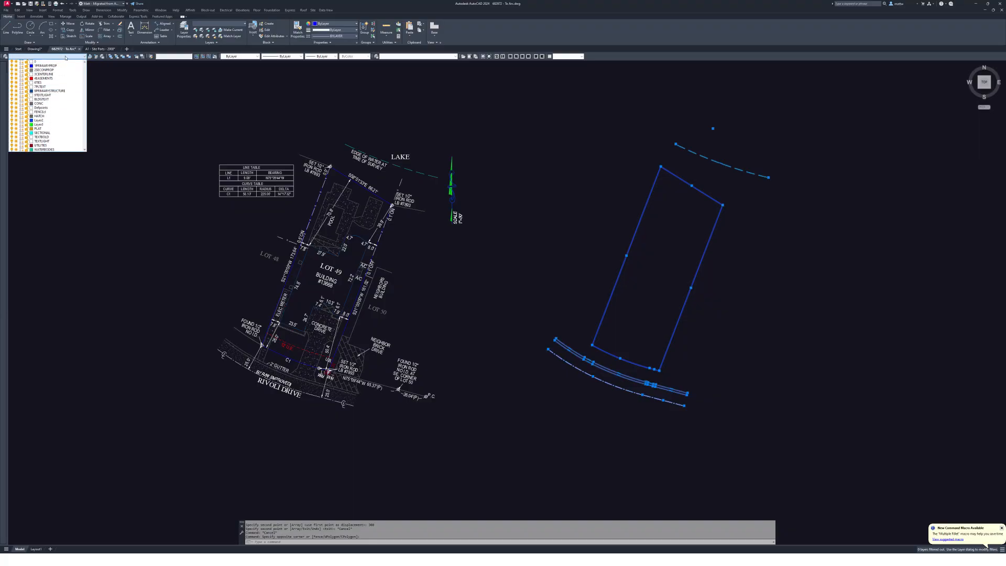
{"action": "left_click", "coordinate": [45, 66]}
{"action": "key", "text": "Escape"}
{"action": "middle_click_drag", "start_coordinate": [692, 351], "coordinate": [683, 367]}
{"action": "left_click", "coordinate": [814, 162]}
{"action": "key", "text": "Escape"}
{"action": "key", "text": "Escape"}
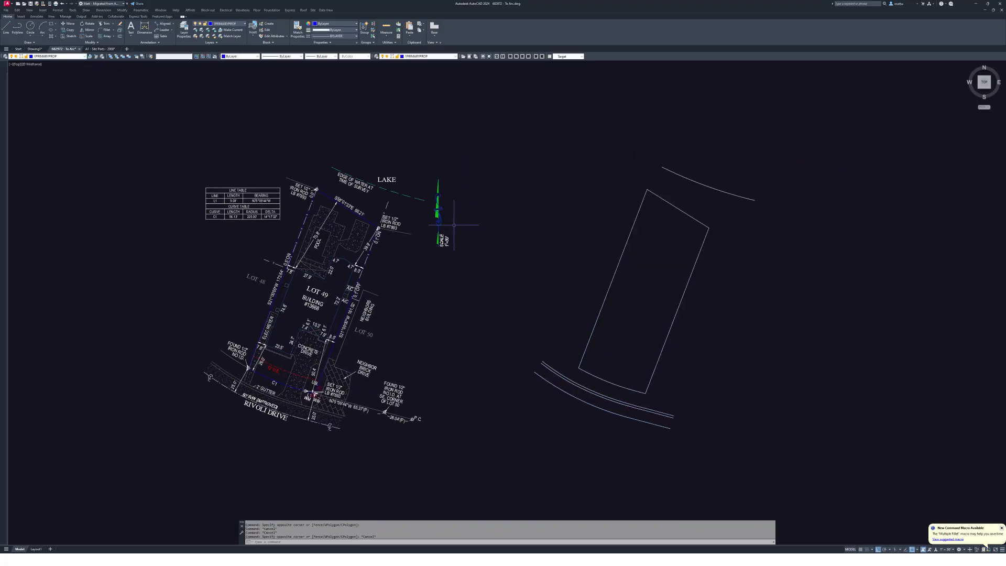
{"action": "scroll", "coordinate": [456, 230], "scroll_direction": "up", "scroll_amount": 4}
{"action": "middle_click_drag", "start_coordinate": [457, 230], "coordinate": [460, 310]}
- Draw a diagonal polyline from the north arrow's tip with Ortho off
{"action": "type", "text": "pl"}
{"action": "key", "text": "Return"}
{"action": "scroll", "coordinate": [436, 378], "scroll_direction": "up", "scroll_amount": 6}
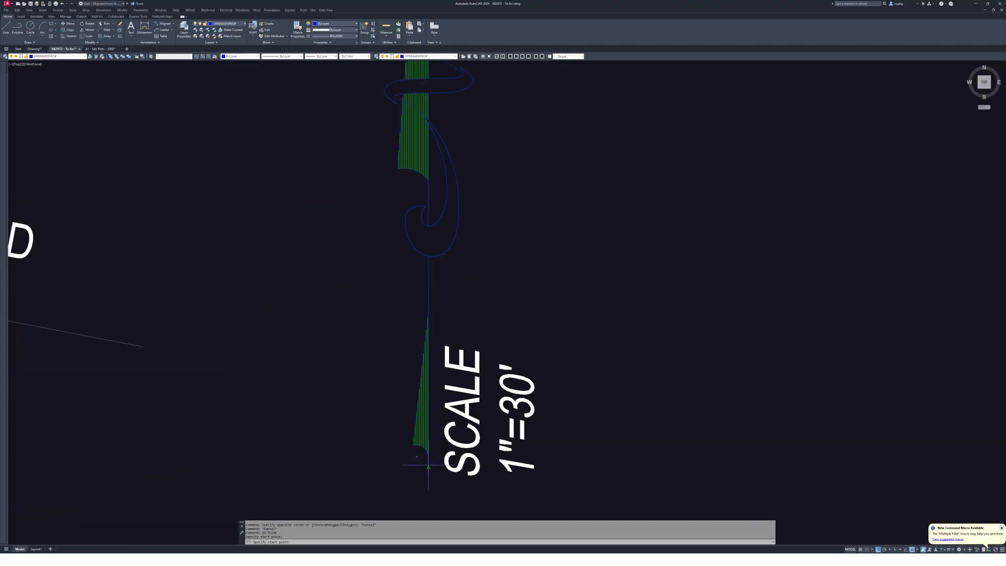
{"action": "middle_click_drag", "start_coordinate": [440, 120], "coordinate": [497, 386]}
{"action": "middle_click_drag", "start_coordinate": [514, 93], "coordinate": [521, 289]}
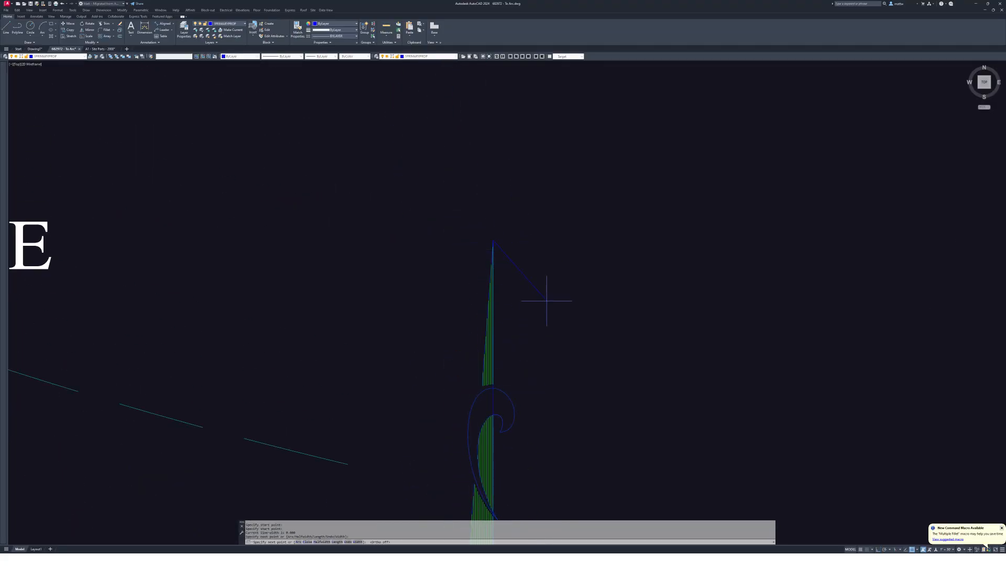
{"action": "key", "text": "F8"}
{"action": "left_click", "coordinate": [534, 291]}
{"action": "key", "text": "Escape"}
- Start moving the new arrow line toward the parcel outline, then cancel the move
{"action": "scroll", "coordinate": [534, 291], "scroll_direction": "down", "scroll_amount": 5}
{"action": "middle_click_drag", "start_coordinate": [540, 280], "coordinate": [514, 255]}
{"action": "type", "text": "m"}
{"action": "key", "text": "Return"}
{"action": "left_click", "coordinate": [516, 254]}
{"action": "scroll", "coordinate": [615, 251], "scroll_direction": "down", "scroll_amount": 1}
{"action": "middle_click_drag", "start_coordinate": [615, 251], "coordinate": [418, 221]}
{"action": "key", "text": "Escape"}
{"action": "key", "text": "Escape"}
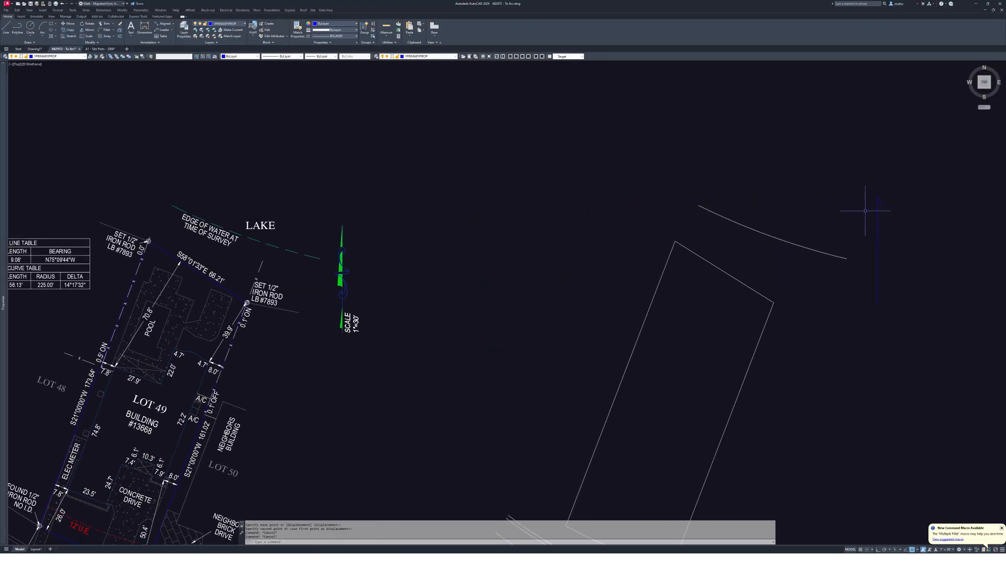
- Match the arrow line to the white parcel line's style with MATCHPROP
{"action": "type", "text": "ma"}
{"action": "key", "text": "Return"}
{"action": "left_click", "coordinate": [764, 296]}
{"action": "left_click", "coordinate": [889, 252]}
{"action": "left_click", "coordinate": [838, 270]}
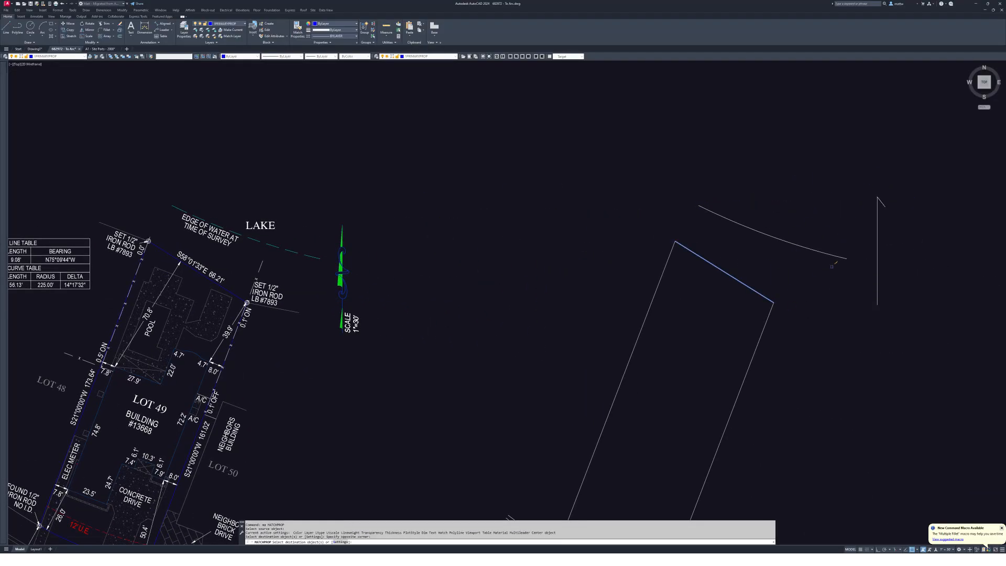
{"action": "key", "text": "Return"}
{"action": "scroll", "coordinate": [836, 270], "scroll_direction": "down", "scroll_amount": 3}
{"action": "key", "text": "Escape"}
- Window-select the parcel lines and arcs, copy them, and switch to the A1 - Site Parts drawing
{"action": "left_click", "coordinate": [890, 238]}
{"action": "left_click", "coordinate": [741, 398]}
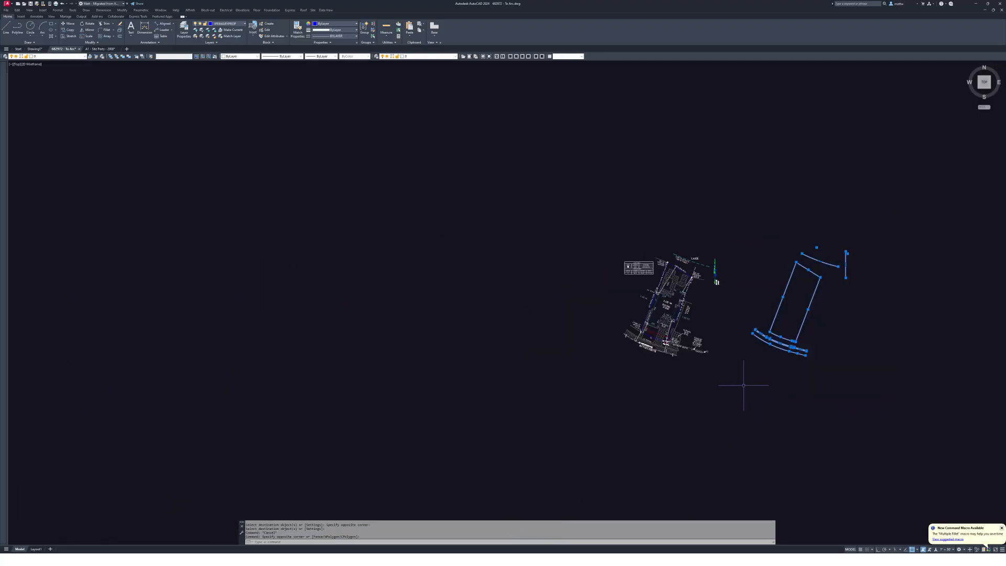
{"action": "key", "text": "ctrl+c"}
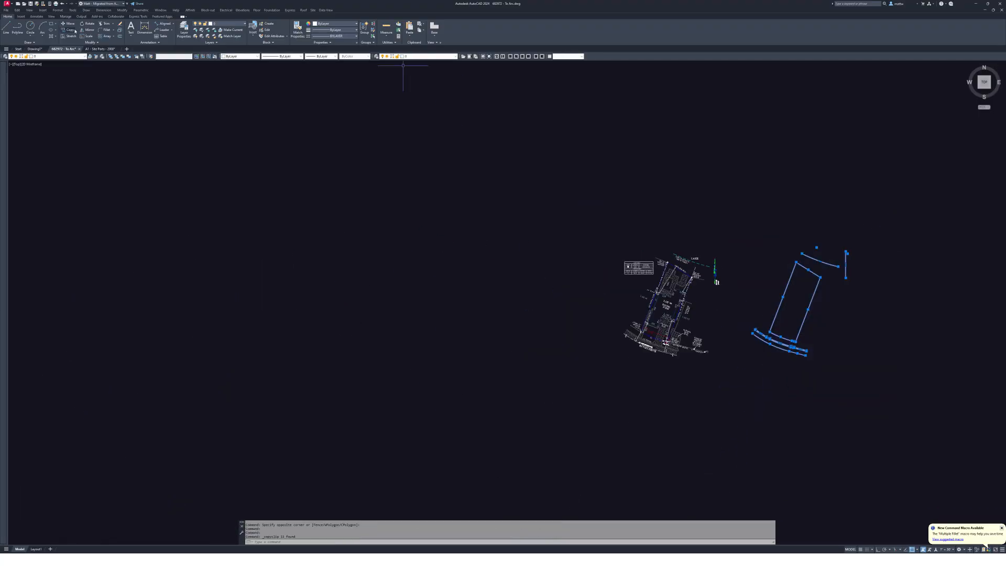
{"action": "left_click", "coordinate": [98, 49]}
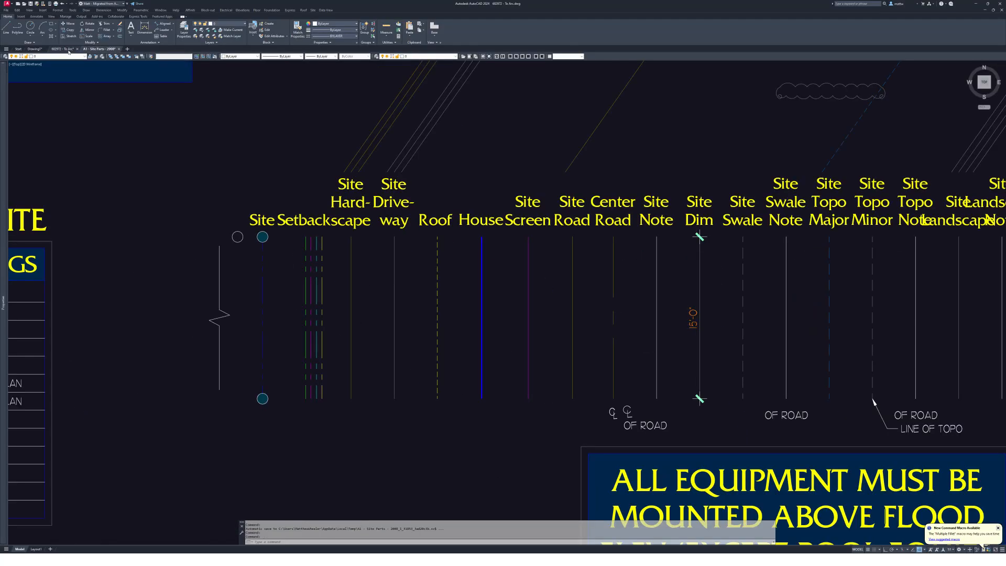
- Paste the copied parcel linework into Drawing1
{"action": "left_click", "coordinate": [34, 49]}
{"action": "scroll", "coordinate": [606, 290], "scroll_direction": "up", "scroll_amount": 5}
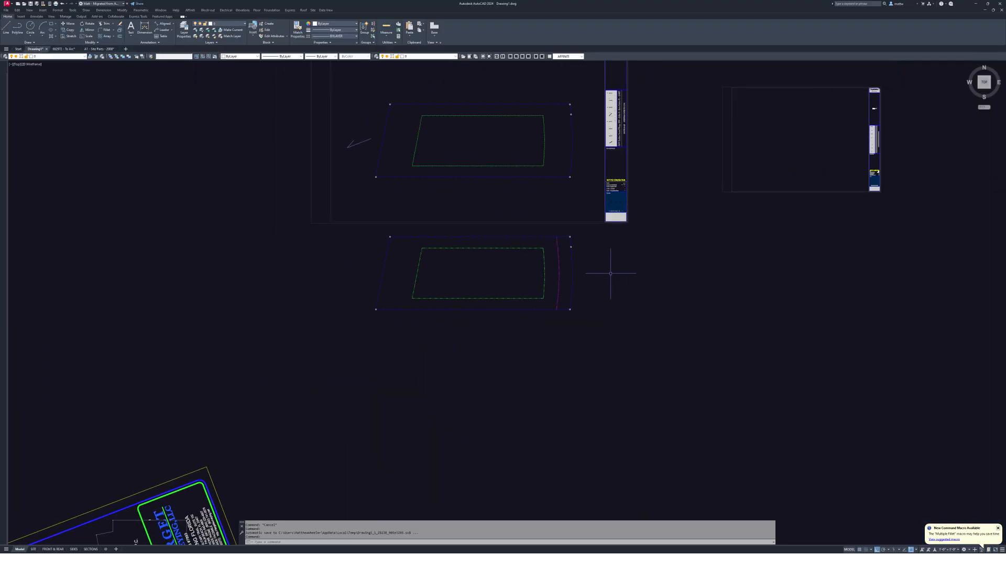
{"action": "scroll", "coordinate": [603, 285], "scroll_direction": "up", "scroll_amount": 4}
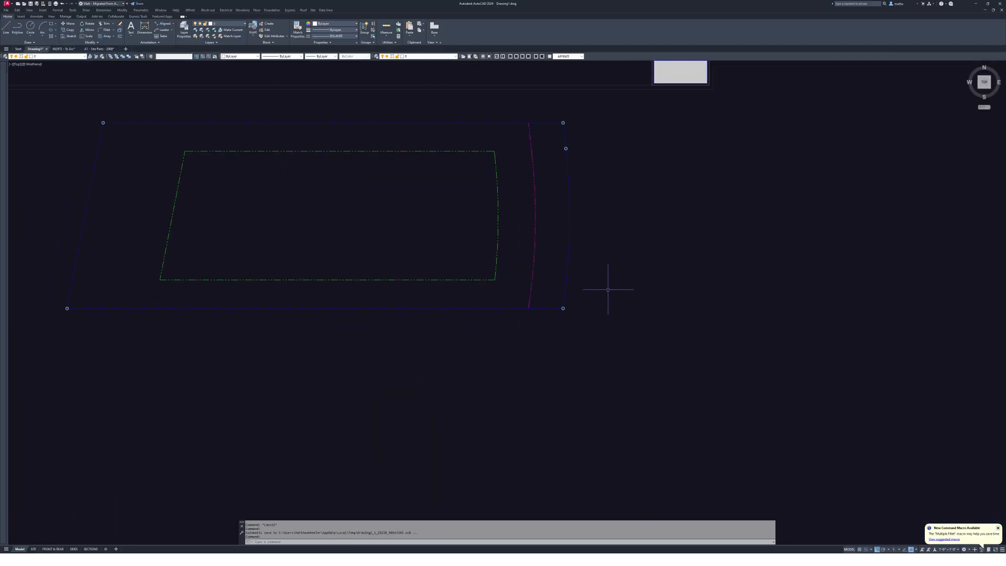
{"action": "key", "text": "ctrl+v"}
{"action": "key", "text": "Escape"}
{"action": "key", "text": "Escape"}
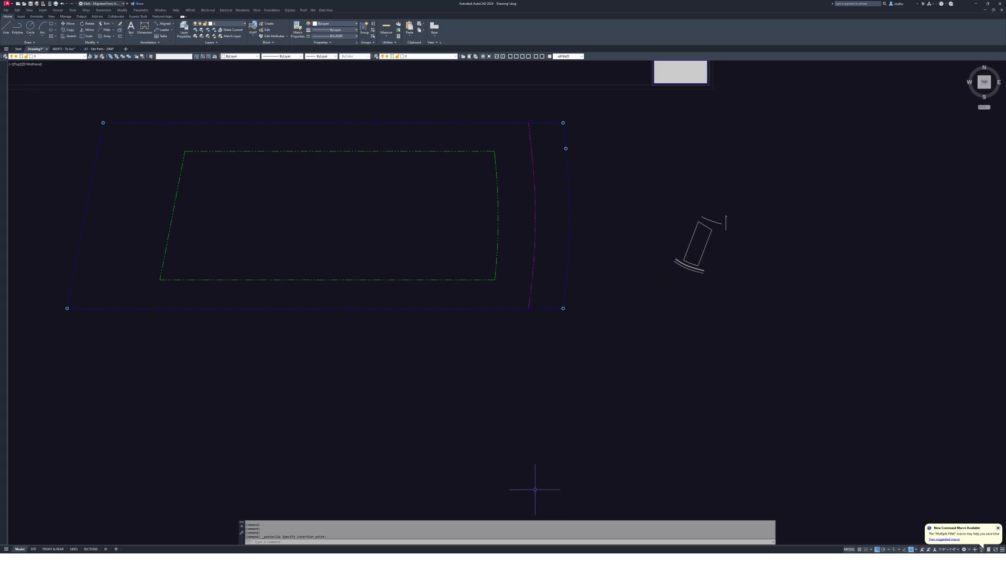
- Start a rotation of the pasted parcel linework with its pivot at the parcel corner
{"action": "middle_click_drag", "start_coordinate": [730, 215], "coordinate": [726, 246]}
{"action": "type", "text": "r"}
{"action": "key", "text": "Return"}
{"action": "left_click", "coordinate": [804, 337]}
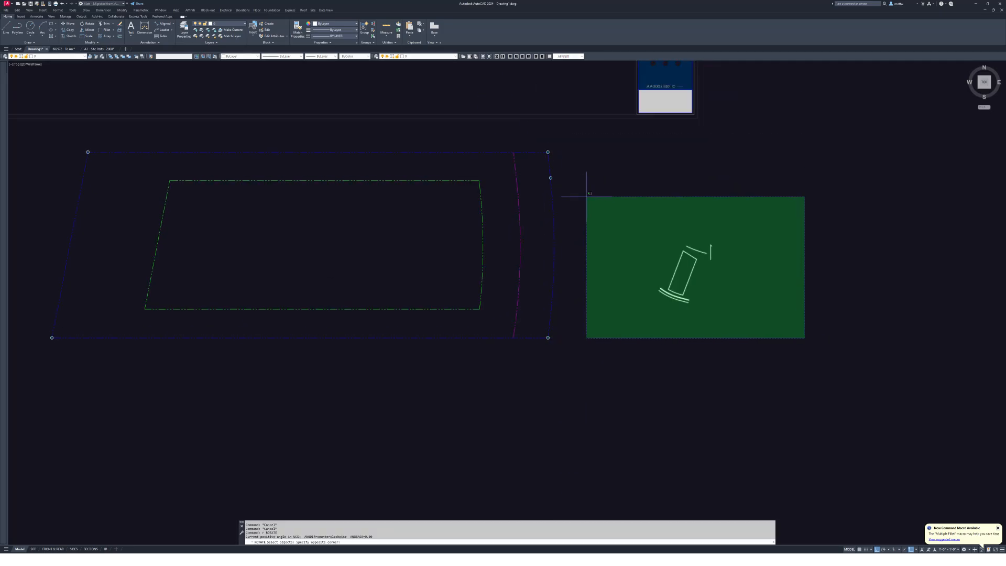
{"action": "left_click", "coordinate": [587, 189]}
{"action": "left_click", "coordinate": [667, 289]}
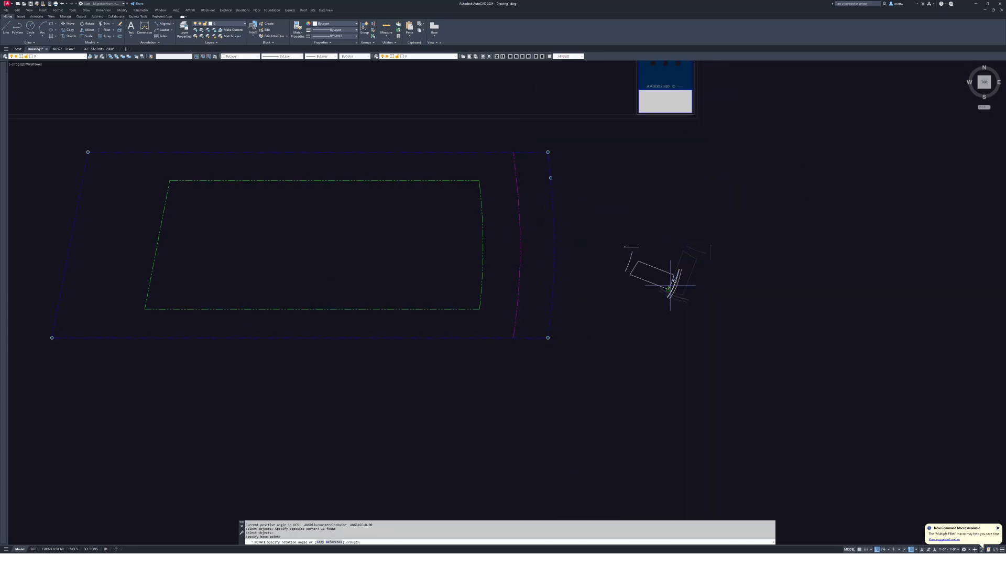
- Rotate the parcel by a reference edge to a new angle of 180°
{"action": "scroll", "coordinate": [667, 286], "scroll_direction": "up", "scroll_amount": 6}
{"action": "type", "text": "r"}
{"action": "key", "text": "Return"}
{"action": "left_click", "coordinate": [669, 285]}
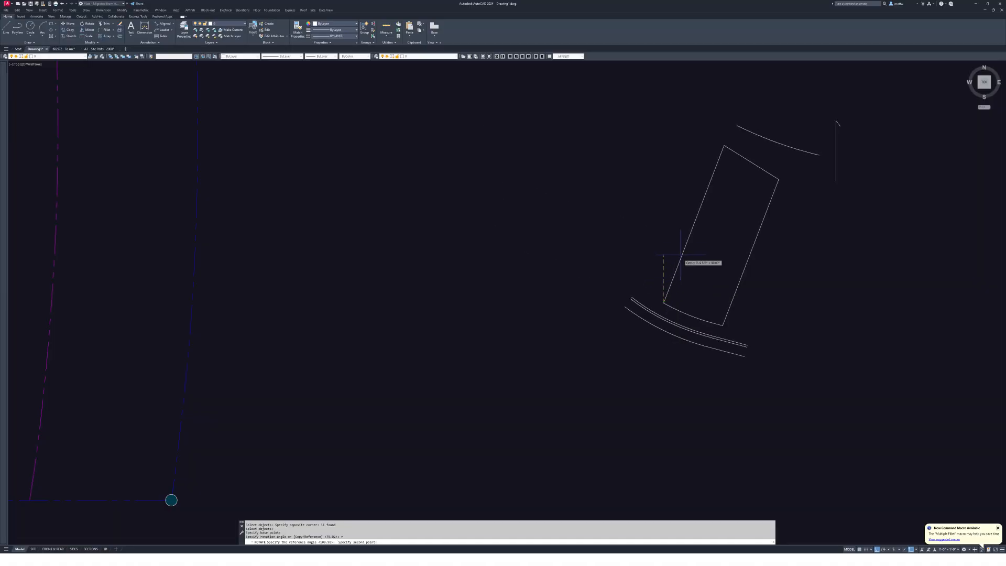
{"action": "left_click", "coordinate": [690, 234]}
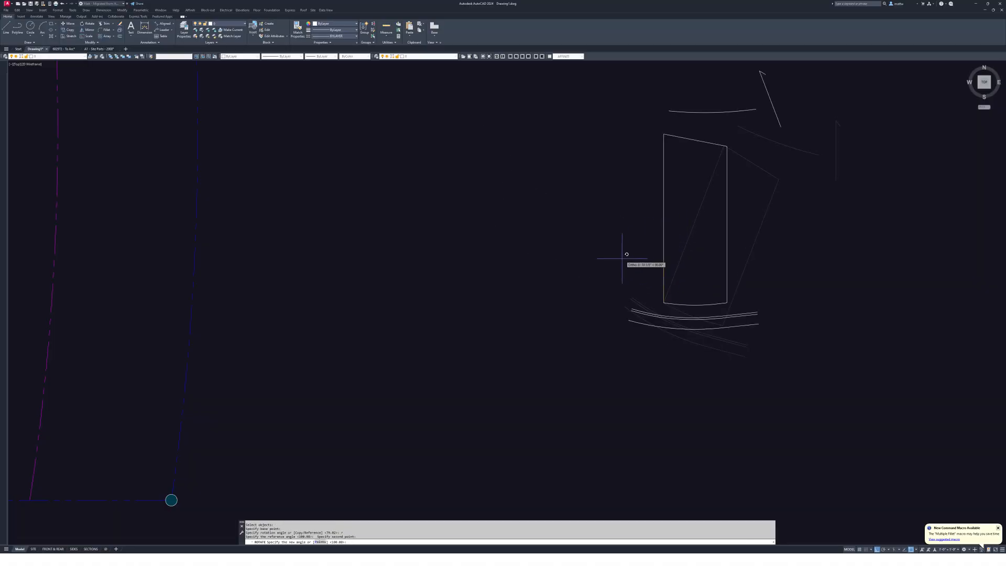
{"action": "left_click", "coordinate": [489, 340]}
{"action": "scroll", "coordinate": [472, 272], "scroll_direction": "down", "scroll_amount": 2}
{"action": "key", "text": "Escape"}
{"action": "key", "text": "Escape"}
{"action": "mouse_move", "coordinate": [517, 279]}
{"action": "middle_mouse_down"}
{"action": "mouse_move", "coordinate": [496, 276]}
{"action": "mouse_move", "coordinate": [521, 281]}
{"action": "middle_mouse_up"}
- Move the small parcel linework further to the right
{"action": "type", "text": "m"}
{"action": "key", "text": "Return"}
{"action": "scroll", "coordinate": [473, 235], "scroll_direction": "down", "scroll_amount": 1}
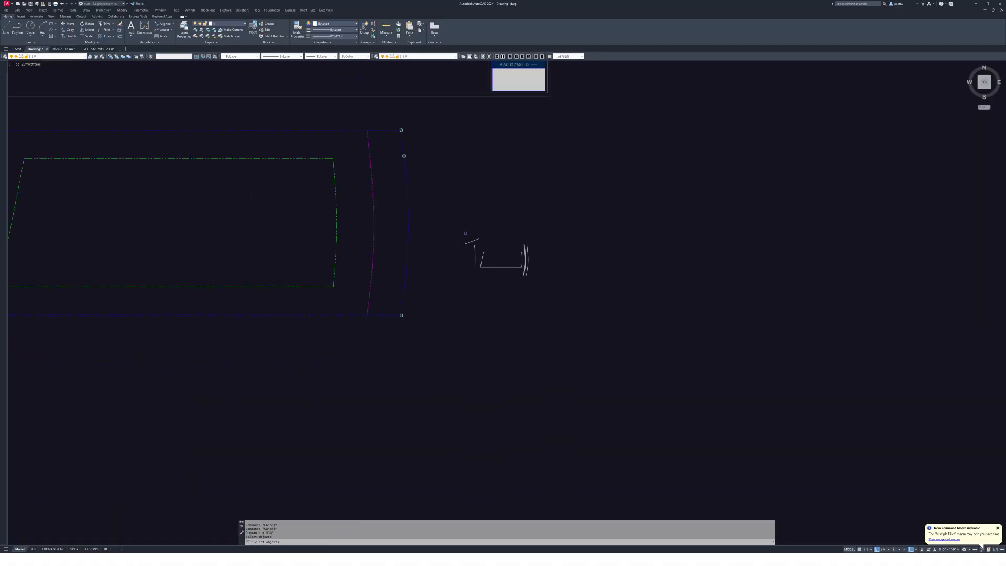
{"action": "left_click", "coordinate": [465, 233]}
{"action": "left_click", "coordinate": [568, 319]}
{"action": "key", "text": "Return"}
{"action": "left_click", "coordinate": [516, 303]}
{"action": "left_click", "coordinate": [709, 315]}
{"action": "key", "text": "Escape"}
- Enlarge the parcel linework by a factor of 12
{"action": "middle_click_drag", "start_coordinate": [725, 277], "coordinate": [685, 296]}
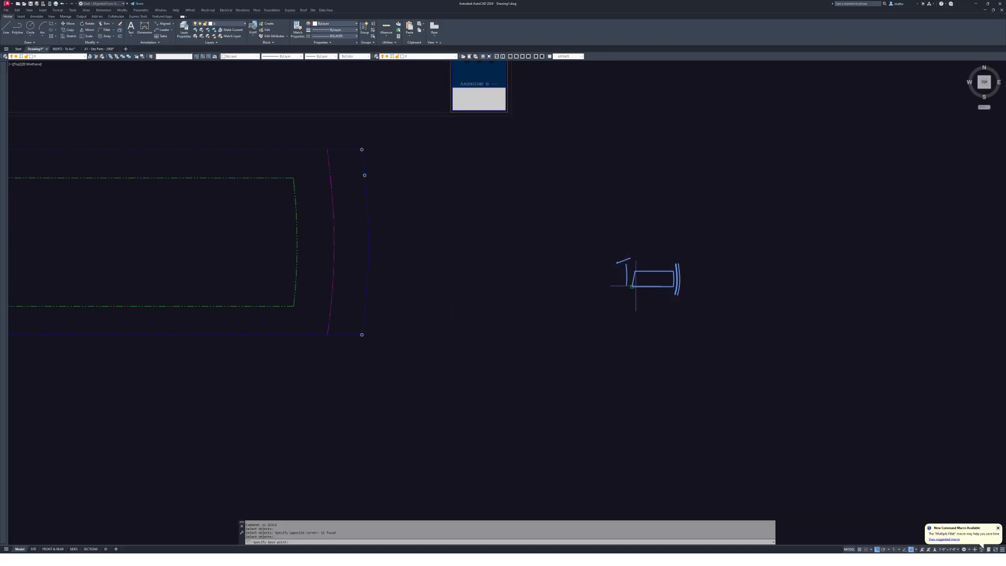
{"action": "type", "text": "12"}
{"action": "key", "text": "Return"}
{"action": "scroll", "coordinate": [639, 285], "scroll_direction": "down", "scroll_amount": 5}
{"action": "scroll", "coordinate": [623, 271], "scroll_direction": "up", "scroll_amount": 4}
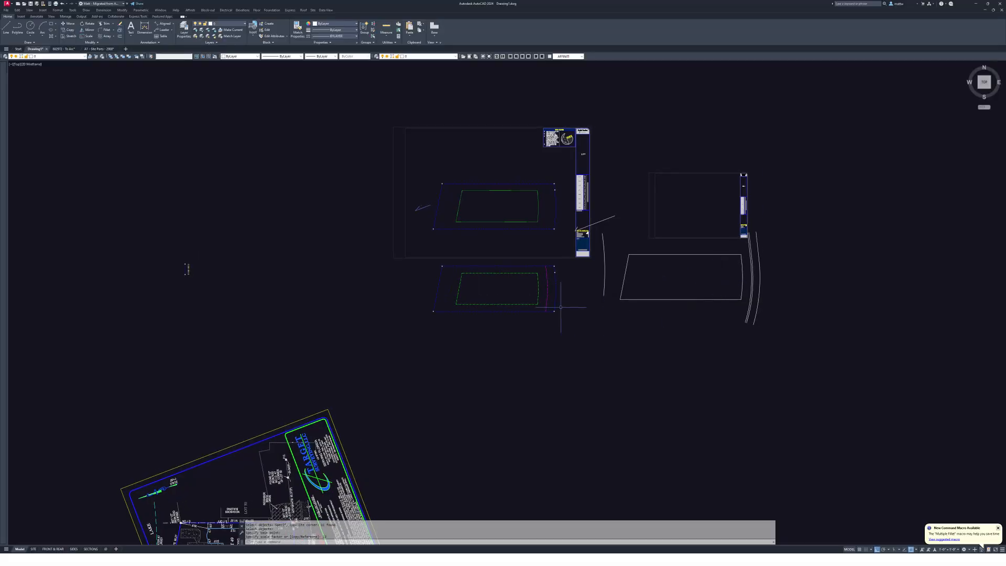
{"action": "scroll", "coordinate": [623, 272], "scroll_direction": "down", "scroll_amount": 4}
{"action": "key", "text": "Escape"}
{"action": "key", "text": "Escape"}
- Select the arrow line, arcs, curb arcs and remaining parcel lines for moving
{"action": "type", "text": "m"}
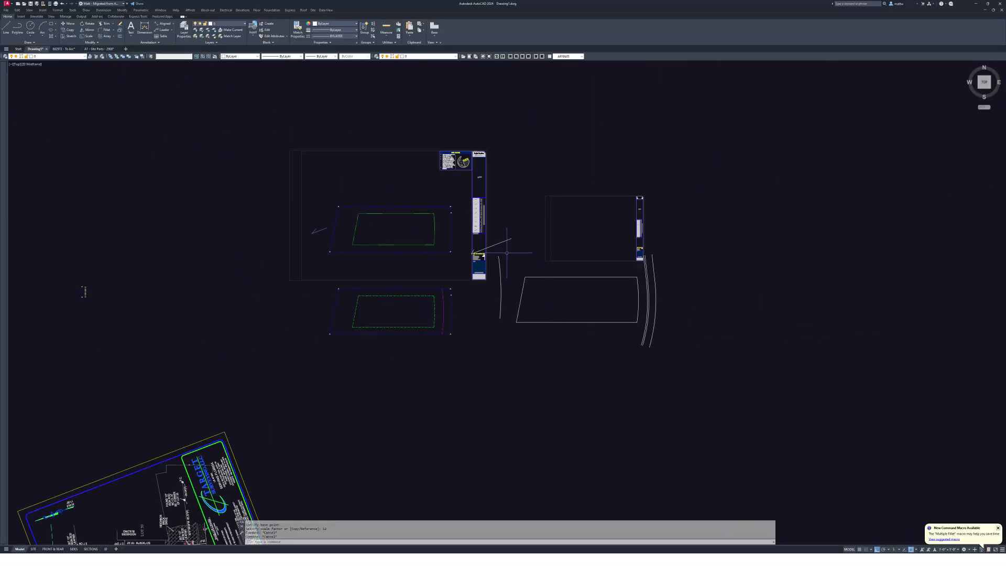
{"action": "key", "text": "Return"}
{"action": "scroll", "coordinate": [498, 223], "scroll_direction": "up", "scroll_amount": 2}
{"action": "left_click", "coordinate": [501, 236]}
{"action": "left_click", "coordinate": [504, 285]}
{"action": "left_click", "coordinate": [489, 296]}
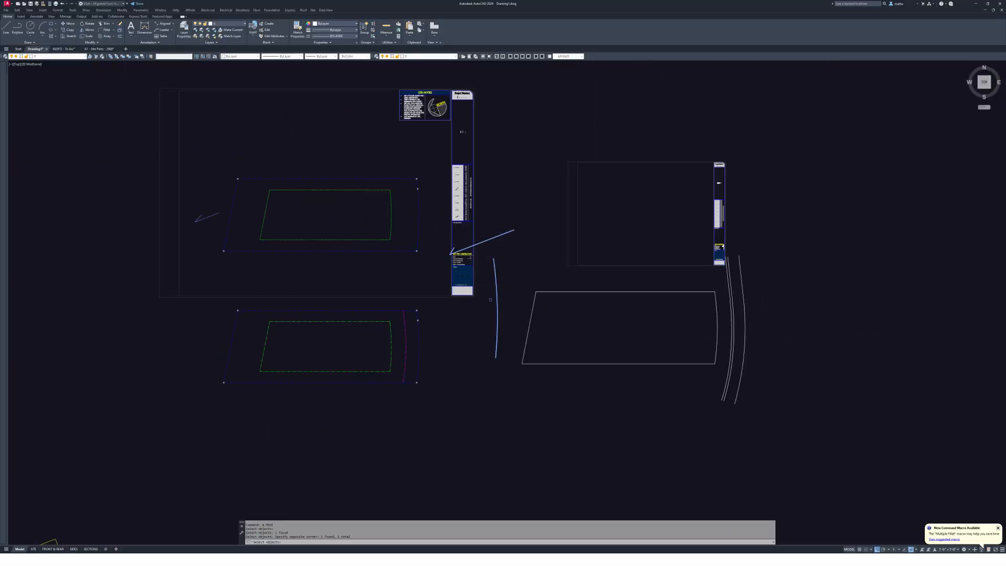
{"action": "left_click", "coordinate": [516, 281]}
{"action": "left_click", "coordinate": [750, 440]}
{"action": "left_click", "coordinate": [790, 440]}
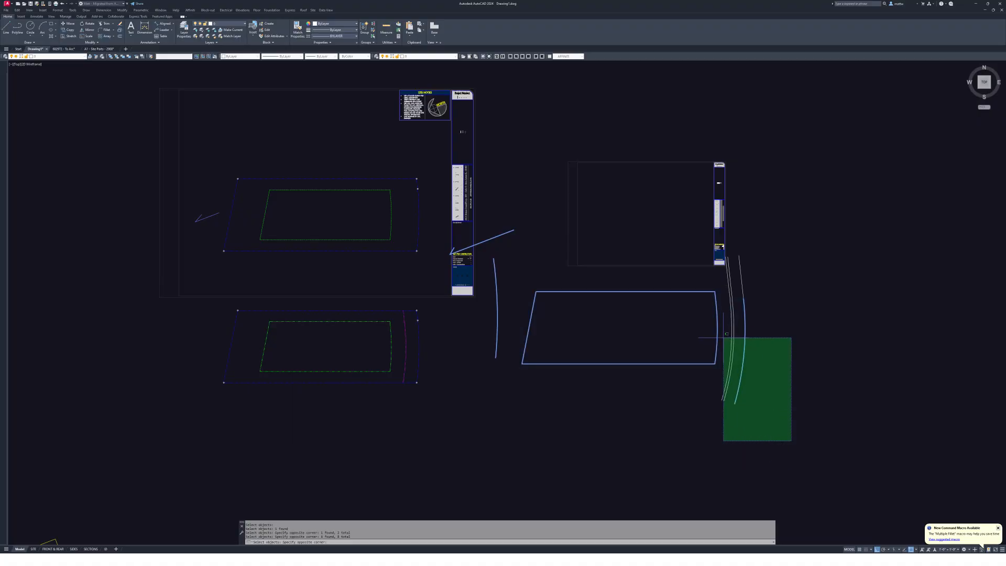
{"action": "left_click", "coordinate": [684, 283]}
{"action": "key", "text": "Return"}
- Place the enlarged parcel beside the sheet layouts
{"action": "left_click", "coordinate": [625, 292]}
{"action": "middle_click_drag", "start_coordinate": [649, 406], "coordinate": [673, 251]}
{"action": "left_click", "coordinate": [667, 268]}
{"action": "key", "text": "Escape"}
{"action": "middle_click_drag", "start_coordinate": [579, 281], "coordinate": [599, 294]}
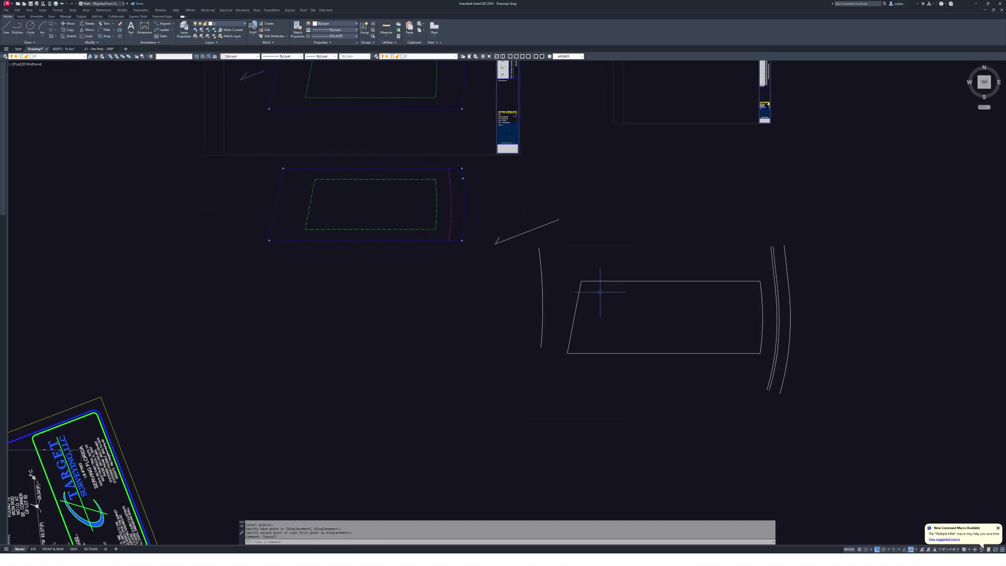
{"action": "scroll", "coordinate": [700, 365], "scroll_direction": "down", "scroll_amount": 2}
- Switch to the Lot 49 survey drawing
{"action": "key", "text": "alt+Tab"}
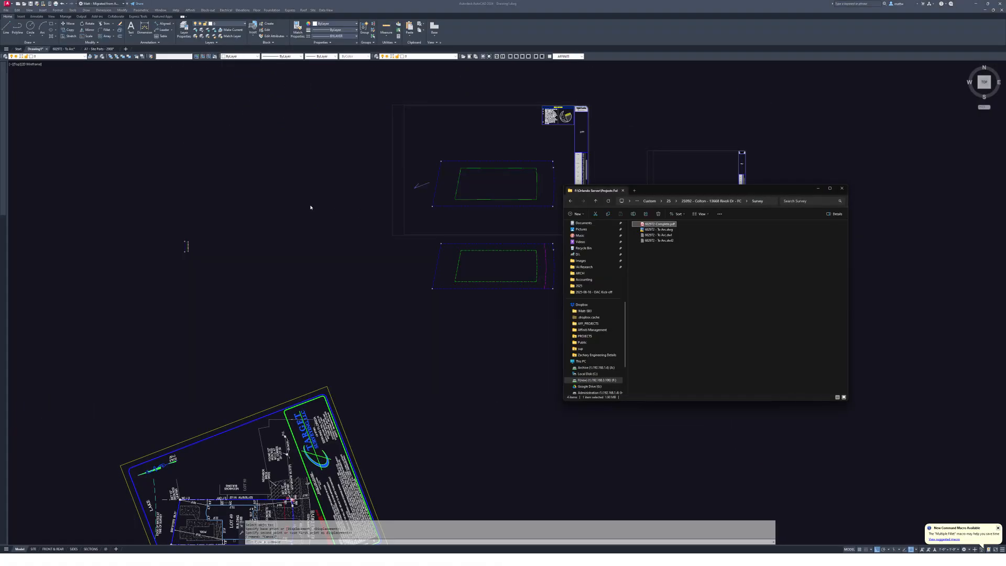
{"action": "left_click", "coordinate": [70, 49]}
{"action": "left_click", "coordinate": [71, 49]}
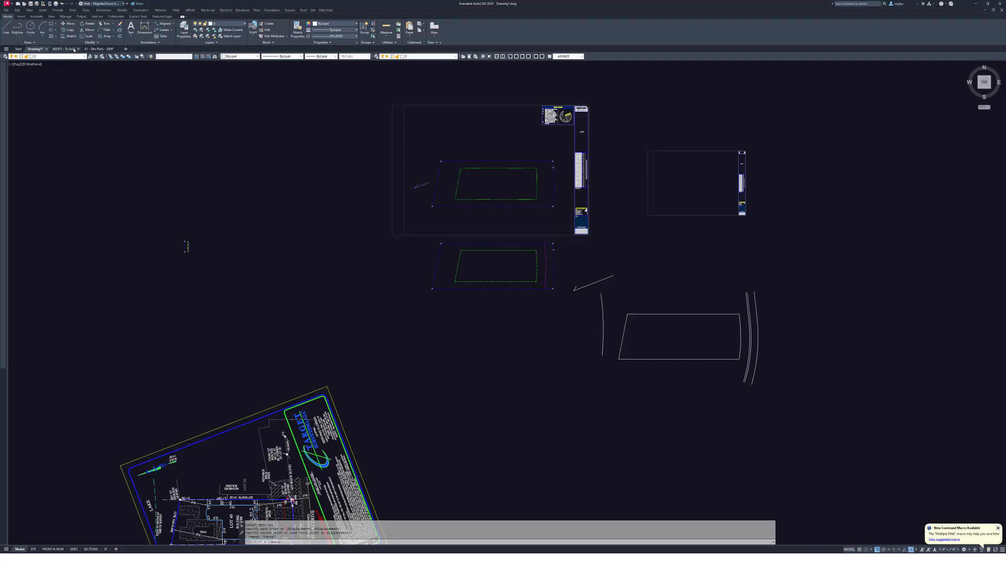
- Copy the selected easement line a distance of 3 toward the traced lot outline
{"action": "scroll", "coordinate": [681, 314], "scroll_direction": "up", "scroll_amount": 5}
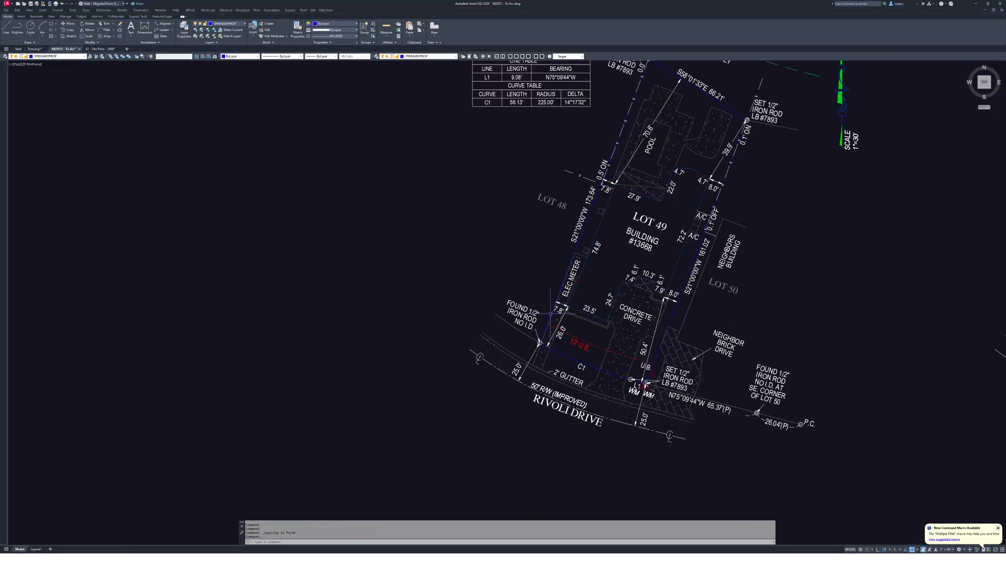
{"action": "key", "text": "Escape"}
{"action": "middle_click_drag", "start_coordinate": [595, 346], "coordinate": [478, 325]}
{"action": "type", "text": "c"}
{"action": "key", "text": "space"}
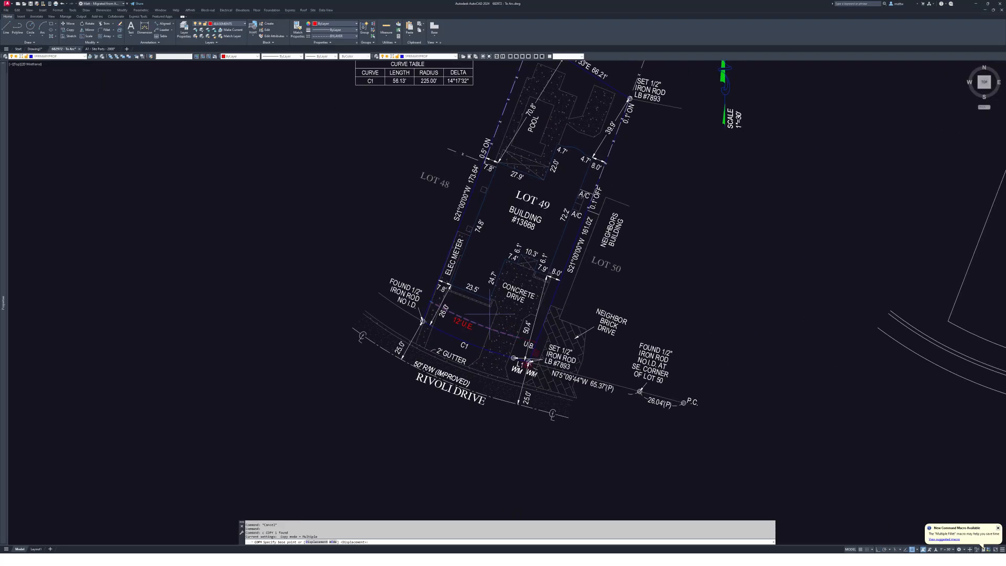
{"action": "left_click", "coordinate": [485, 313]}
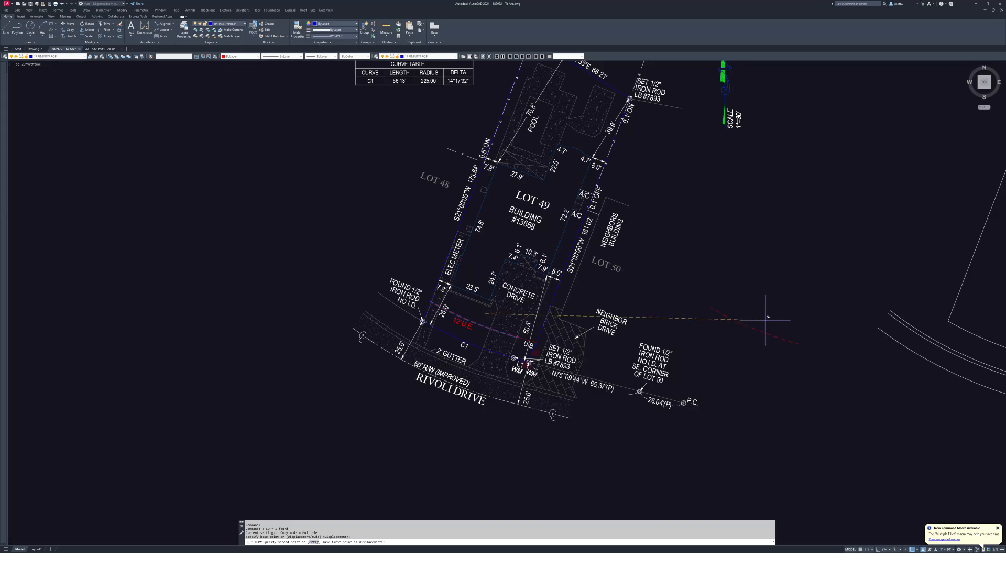
{"action": "type", "text": "3"}
{"action": "middle_click_drag", "start_coordinate": [765, 319], "coordinate": [385, 320]}
{"action": "key", "text": "Escape"}
{"action": "scroll", "coordinate": [631, 336], "scroll_direction": "up", "scroll_amount": 5}
{"action": "key", "text": "Escape"}
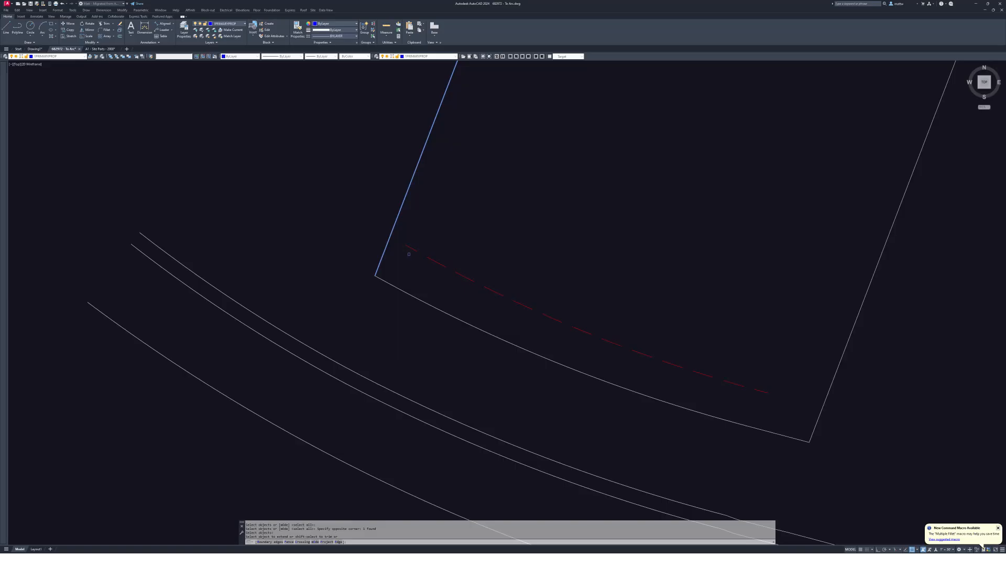
{"action": "key", "text": "Escape"}
- Select the easement segment near U.B. for copying, then abandon the copy
{"action": "scroll", "coordinate": [831, 408], "scroll_direction": "down", "scroll_amount": 5}
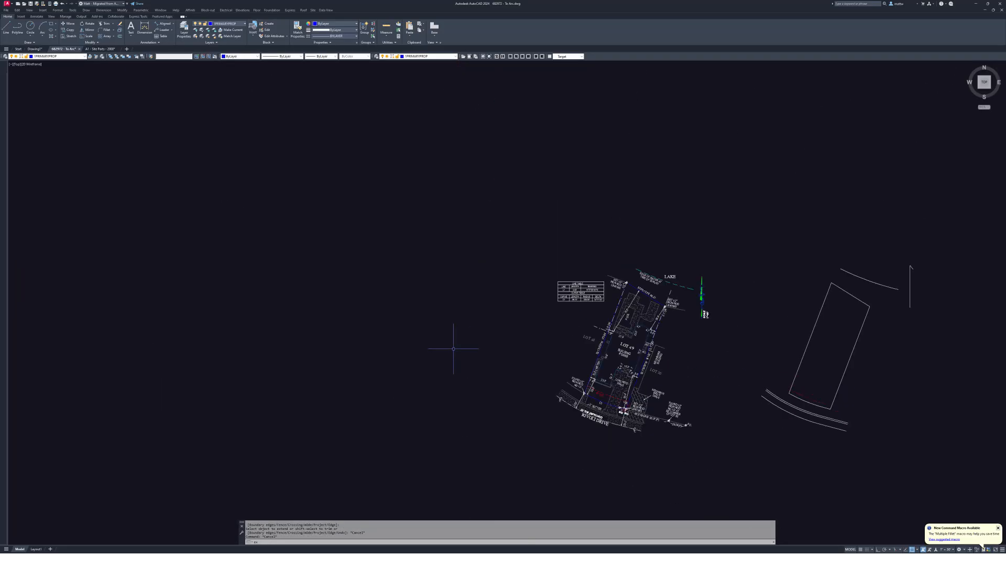
{"action": "scroll", "coordinate": [527, 382], "scroll_direction": "up", "scroll_amount": 3}
{"action": "middle_click_drag", "start_coordinate": [809, 436], "coordinate": [415, 298]}
{"action": "type", "text": "ex"}
{"action": "key", "text": "Escape"}
{"action": "scroll", "coordinate": [415, 298], "scroll_direction": "up", "scroll_amount": 3}
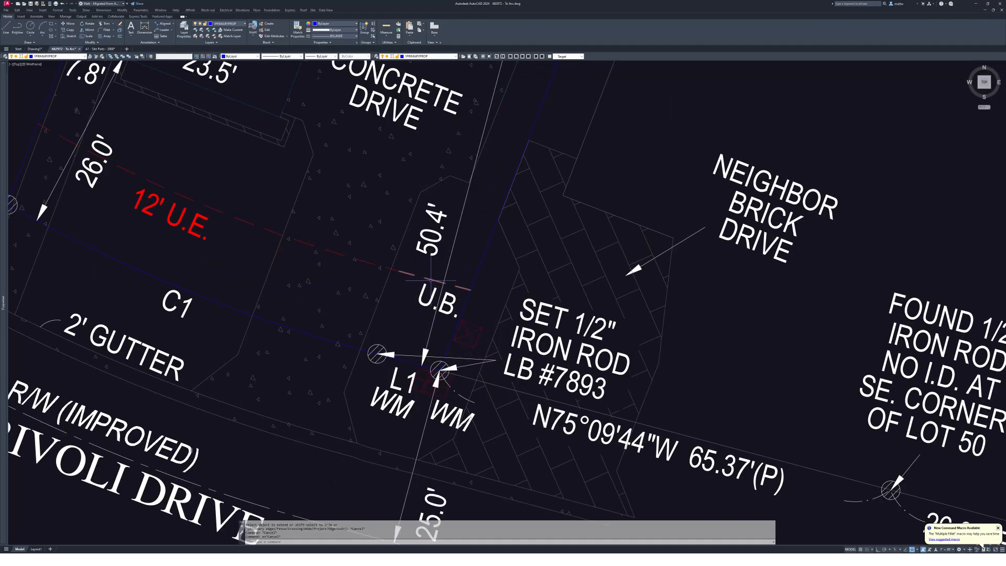
{"action": "left_click", "coordinate": [431, 280]}
{"action": "type", "text": "c COPY 1 found"}
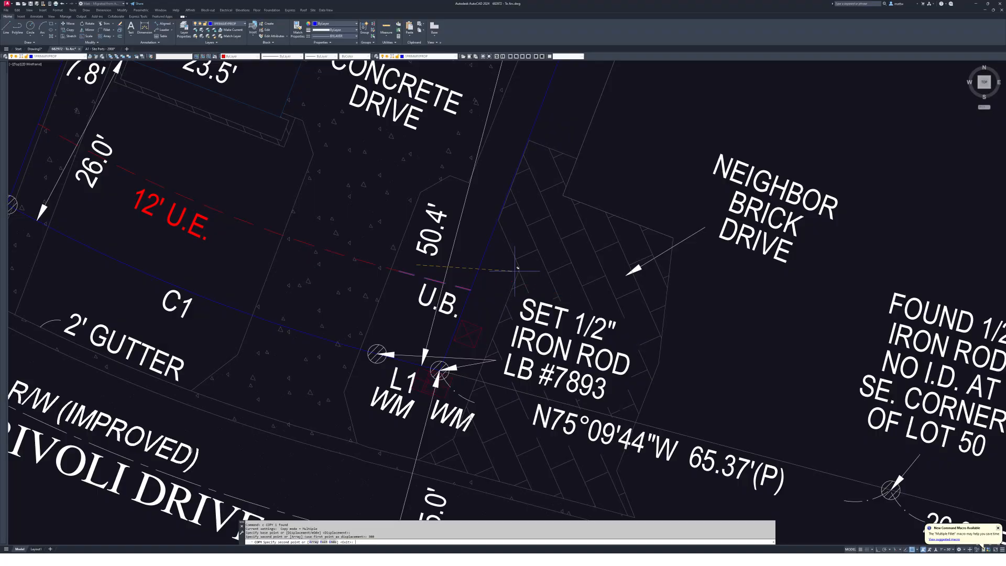
{"action": "key", "text": "Escape"}
- Erase the stray easement copy near the traced lot outline
{"action": "scroll", "coordinate": [492, 260], "scroll_direction": "down", "scroll_amount": 5}
{"action": "middle_click_drag", "start_coordinate": [964, 294], "coordinate": [503, 277]}
{"action": "scroll", "coordinate": [510, 242], "scroll_direction": "up", "scroll_amount": 3}
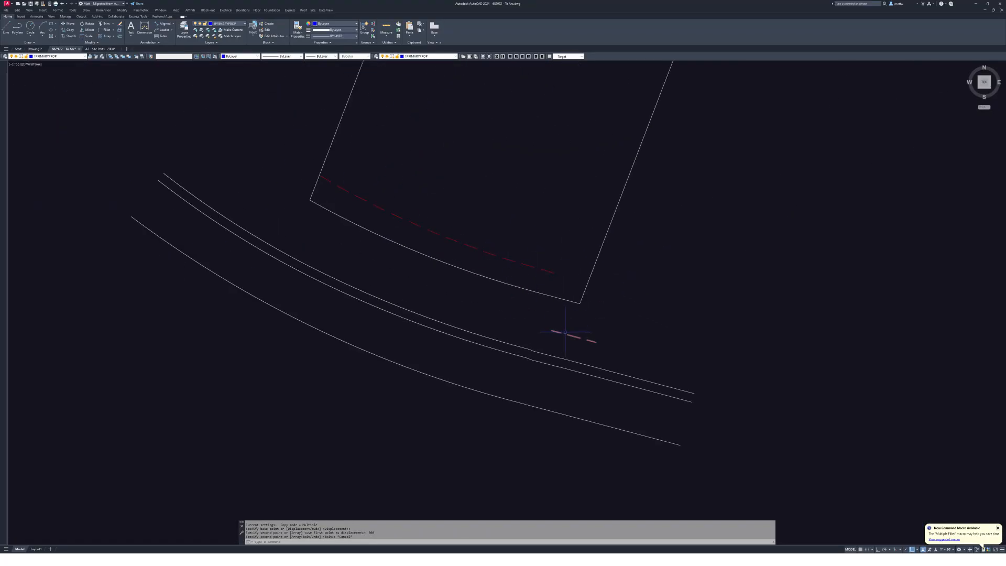
{"action": "middle_click_drag", "start_coordinate": [564, 332], "coordinate": [642, 345]}
{"action": "key", "text": "Escape"}
{"action": "key", "text": "Escape"}
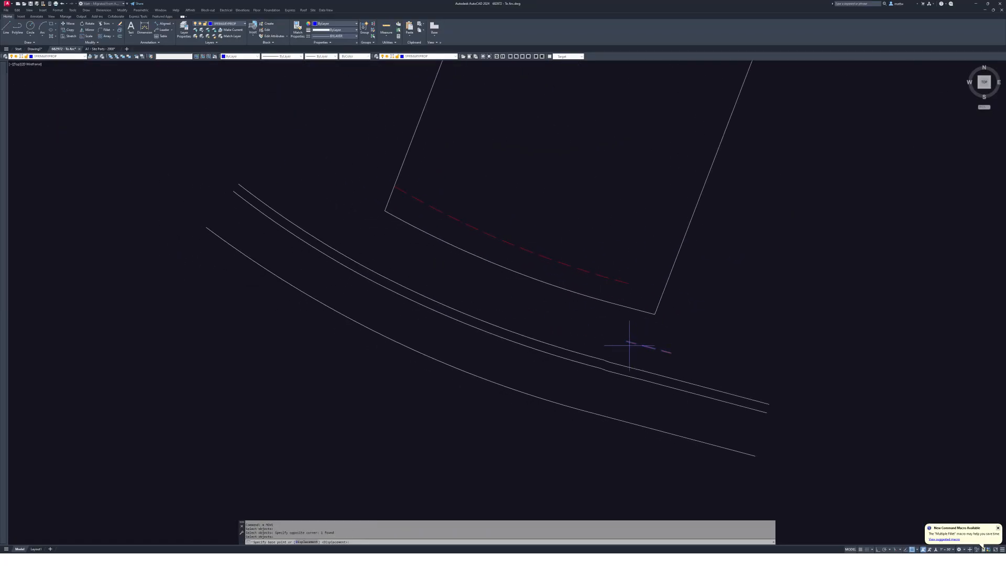
{"action": "scroll", "coordinate": [650, 283], "scroll_direction": "down", "scroll_amount": 8}
{"action": "key", "text": "Escape"}
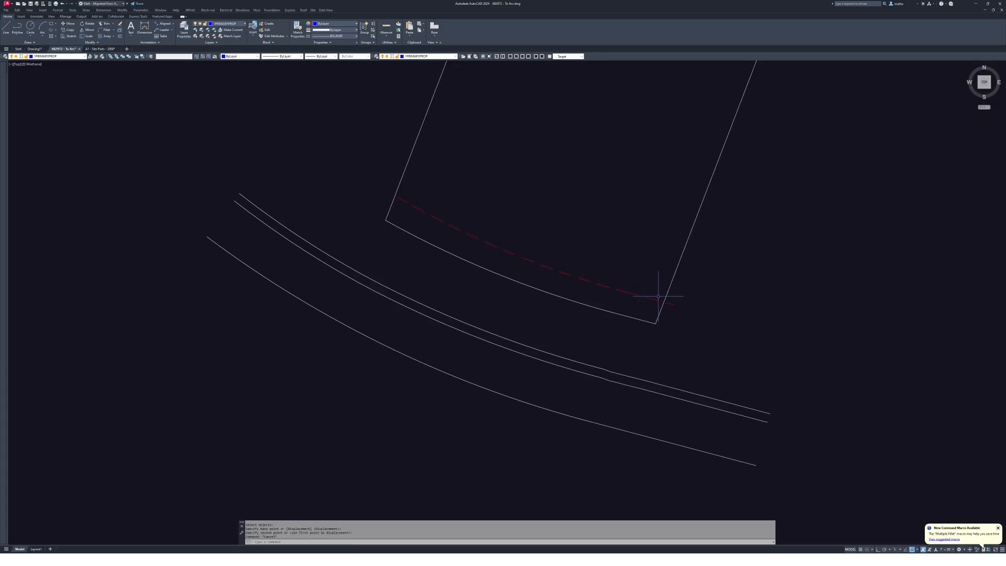
{"action": "scroll", "coordinate": [478, 308], "scroll_direction": "up", "scroll_amount": 8}
{"action": "scroll", "coordinate": [611, 303], "scroll_direction": "down", "scroll_amount": 5}
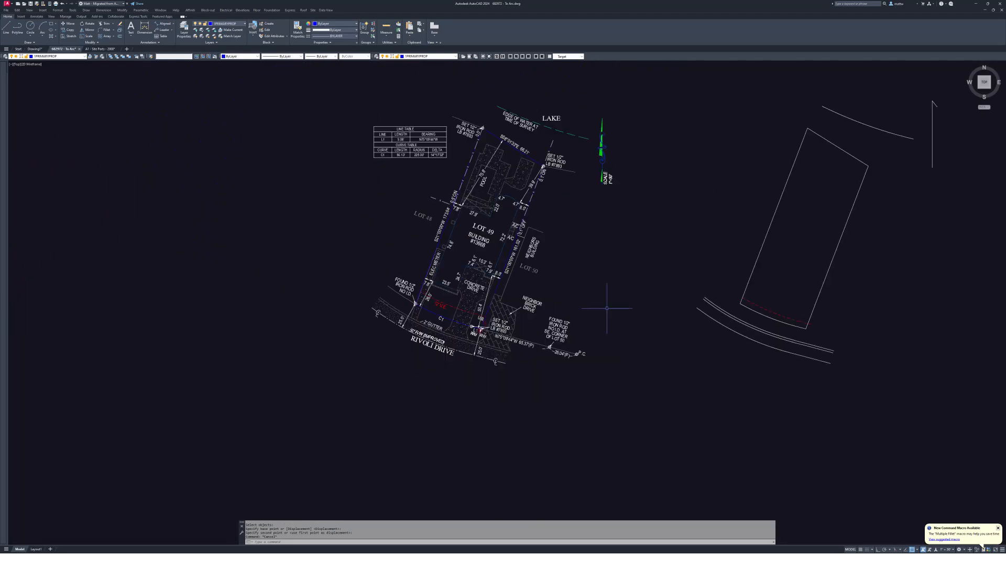
{"action": "scroll", "coordinate": [671, 288], "scroll_direction": "up", "scroll_amount": 8}
{"action": "key", "text": "Escape"}
{"action": "type", "text": "e"}
{"action": "key", "text": "Return"}
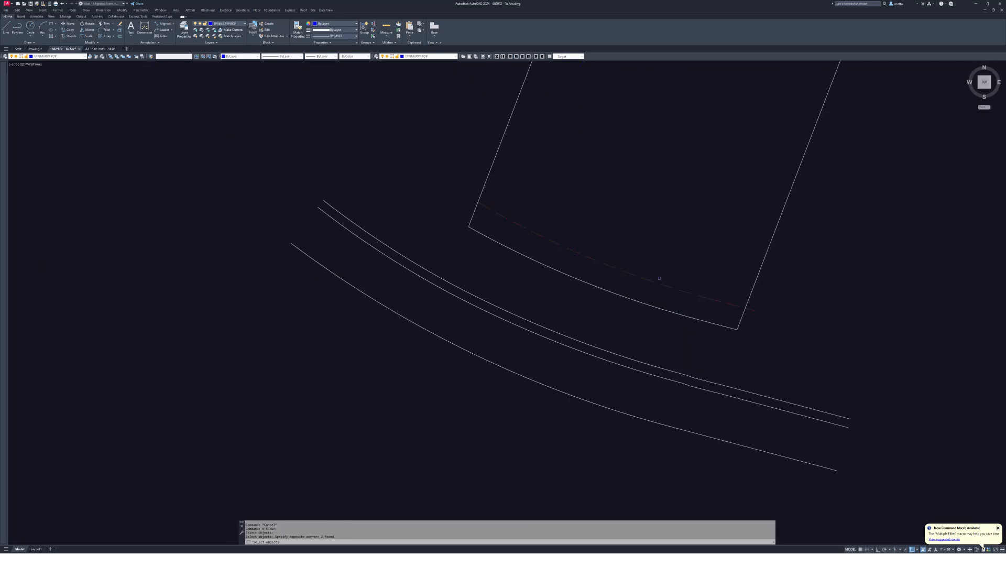
{"action": "key", "text": "Return"}
- Copy the two dashed easement lines at the 12' U.E. area
{"action": "scroll", "coordinate": [659, 278], "scroll_direction": "down", "scroll_amount": 3}
{"action": "middle_click_drag", "start_coordinate": [68, 309], "coordinate": [393, 325]}
{"action": "scroll", "coordinate": [393, 324], "scroll_direction": "up", "scroll_amount": 4}
{"action": "key", "text": "Escape"}
{"action": "type", "text": "c"}
{"action": "left_click", "coordinate": [461, 293]}
{"action": "left_click", "coordinate": [446, 264]}
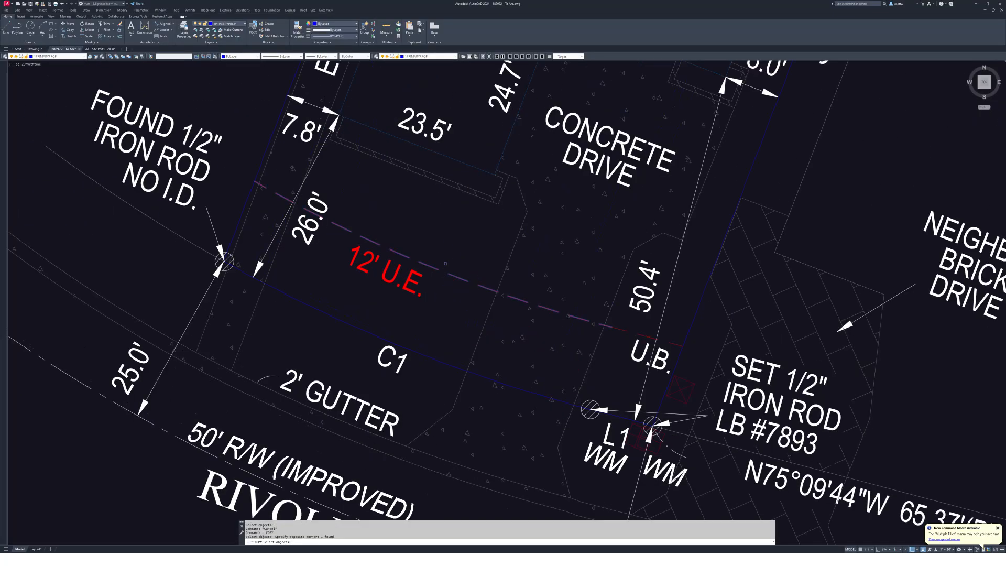
{"action": "left_click", "coordinate": [618, 329]}
{"action": "key", "text": "Return"}
{"action": "left_click", "coordinate": [371, 224]}
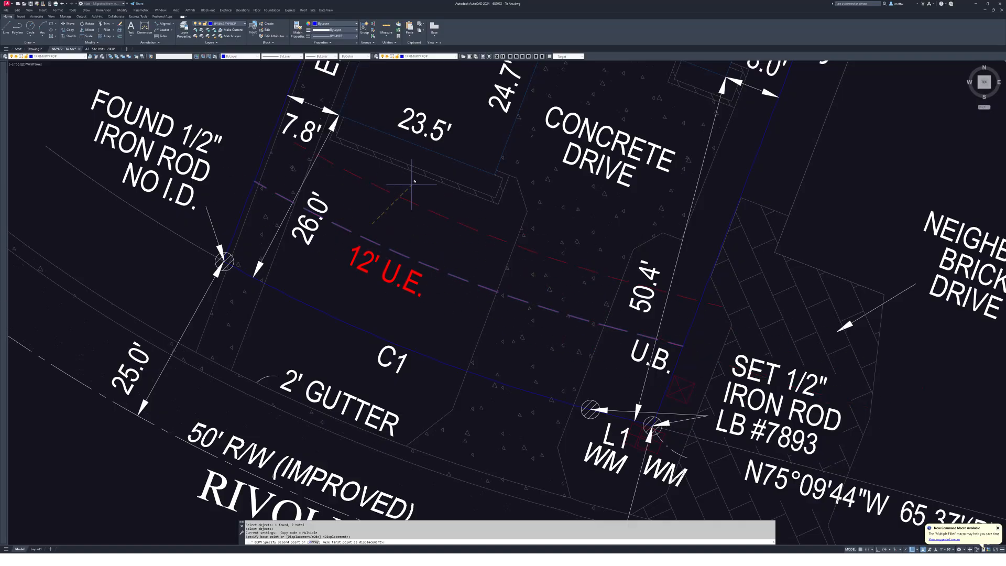
{"action": "scroll", "coordinate": [423, 219], "scroll_direction": "down", "scroll_amount": 5}
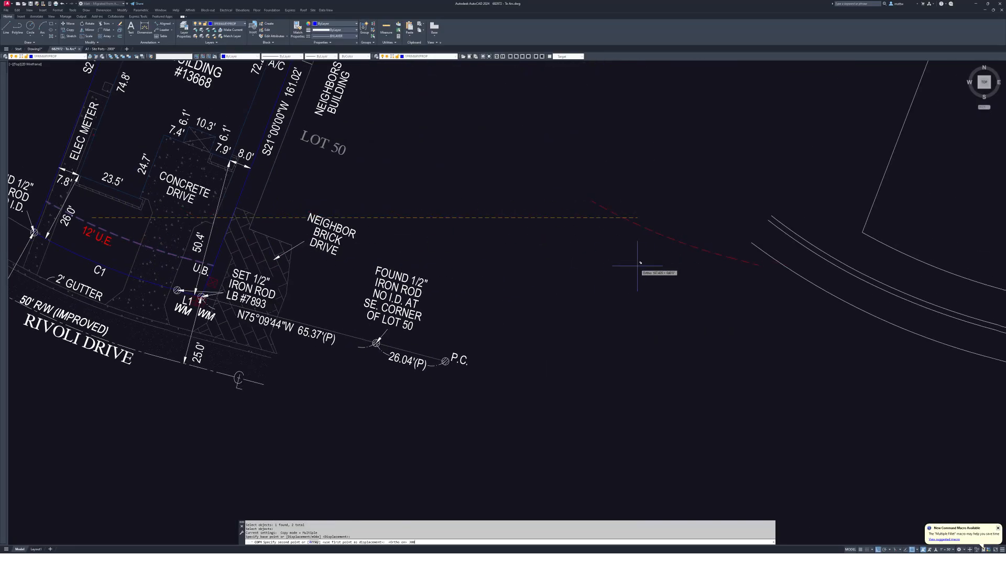
{"action": "scroll", "coordinate": [649, 278], "scroll_direction": "down", "scroll_amount": 4}
{"action": "key", "text": "Escape"}
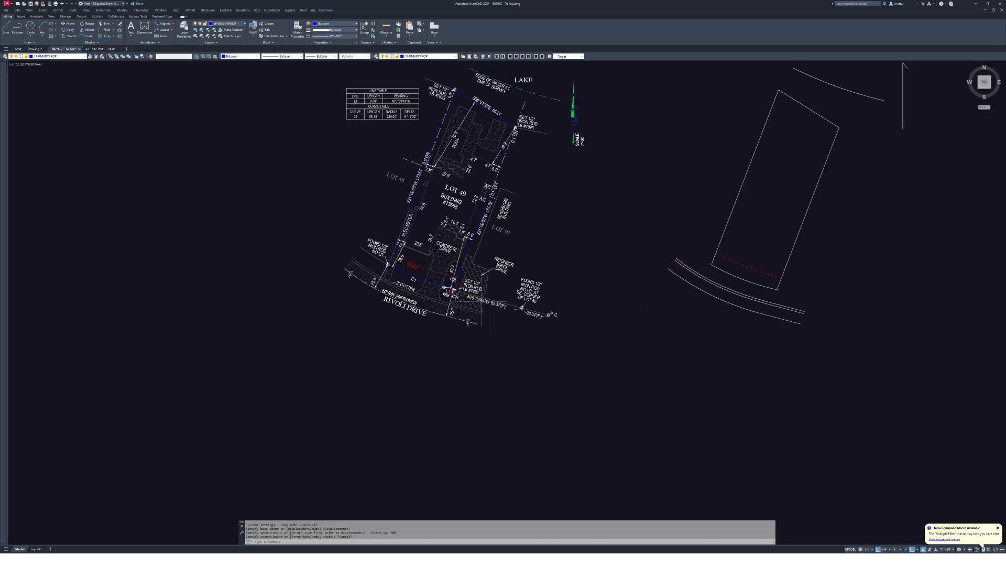
- Copy another easement line toward the traced lot
{"action": "scroll", "coordinate": [470, 325], "scroll_direction": "up", "scroll_amount": 3}
{"action": "key", "text": "space"}
{"action": "left_click", "coordinate": [403, 285]}
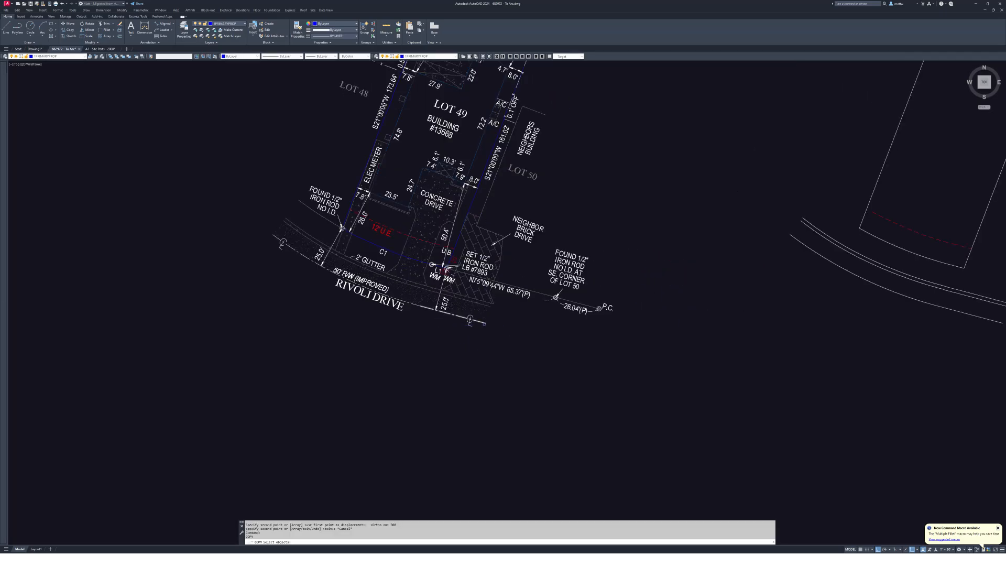
{"action": "key", "text": "space"}
{"action": "left_click", "coordinate": [460, 342]}
{"action": "middle_click_drag", "start_coordinate": [964, 369], "coordinate": [601, 346]}
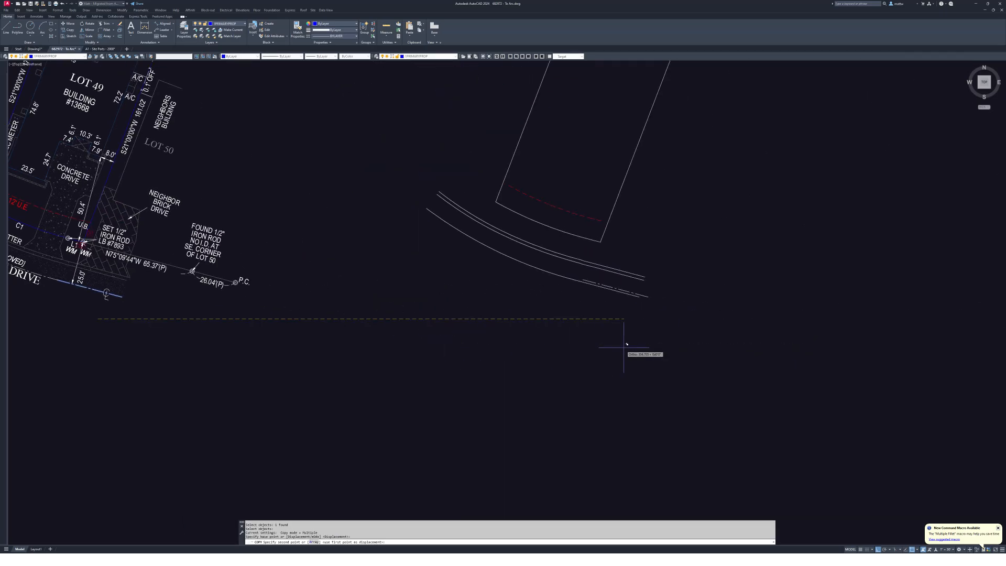
{"action": "key", "text": "Escape"}
{"action": "scroll", "coordinate": [540, 291], "scroll_direction": "up", "scroll_amount": 5}
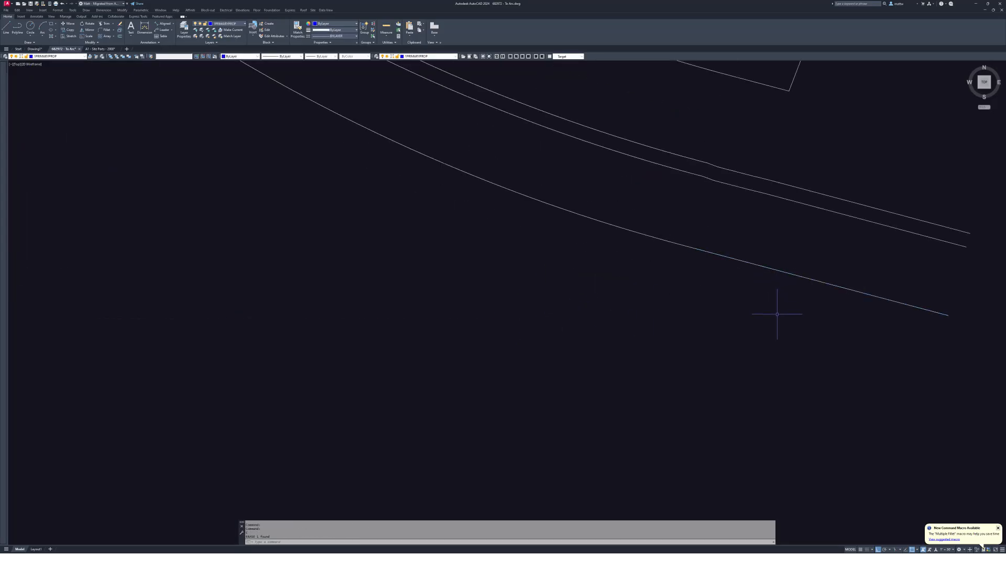
{"action": "key", "text": "Escape"}
{"action": "scroll", "coordinate": [777, 313], "scroll_direction": "down", "scroll_amount": 5}
{"action": "scroll", "coordinate": [677, 291], "scroll_direction": "up", "scroll_amount": 4}
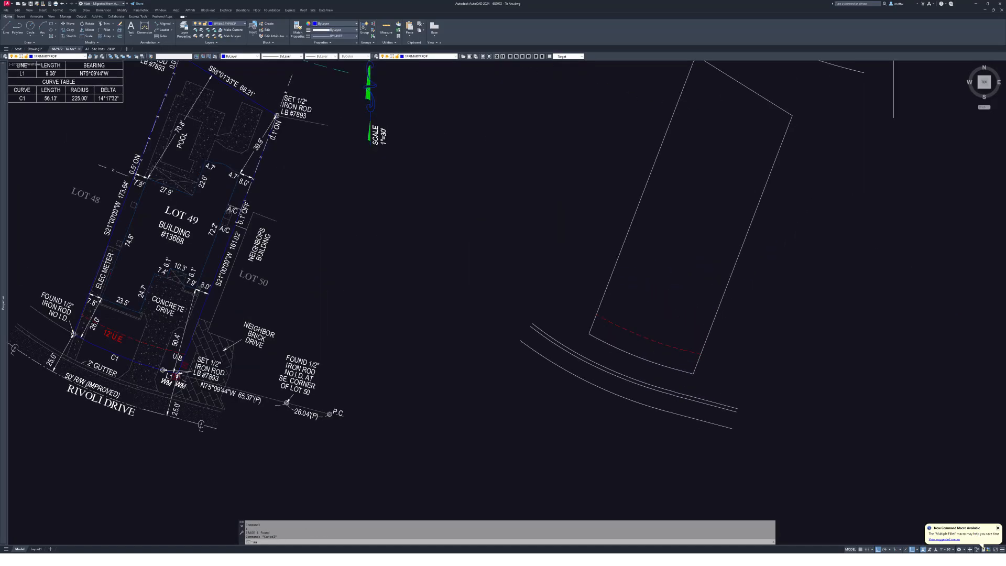
- Match properties between the window-selected lines with MA
{"action": "type", "text": "ma"}
{"action": "key", "text": "Return"}
{"action": "left_click", "coordinate": [780, 314]}
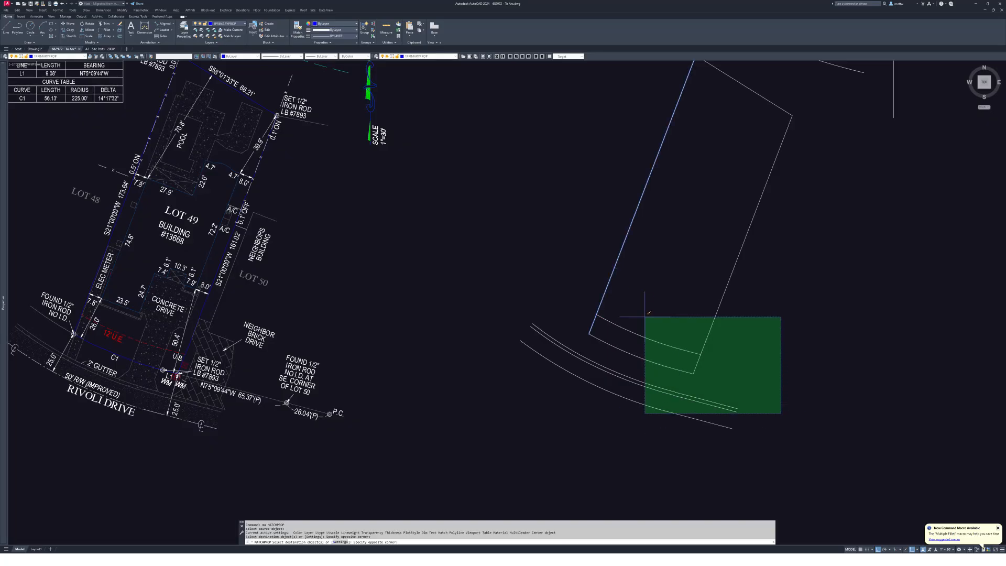
{"action": "left_click", "coordinate": [644, 411]}
{"action": "key", "text": "Escape"}
{"action": "scroll", "coordinate": [650, 326], "scroll_direction": "down", "scroll_amount": 5}
- Copy all 13 traced lot lines to the clipboard
{"action": "left_click", "coordinate": [798, 412]}
{"action": "left_click", "coordinate": [608, 216]}
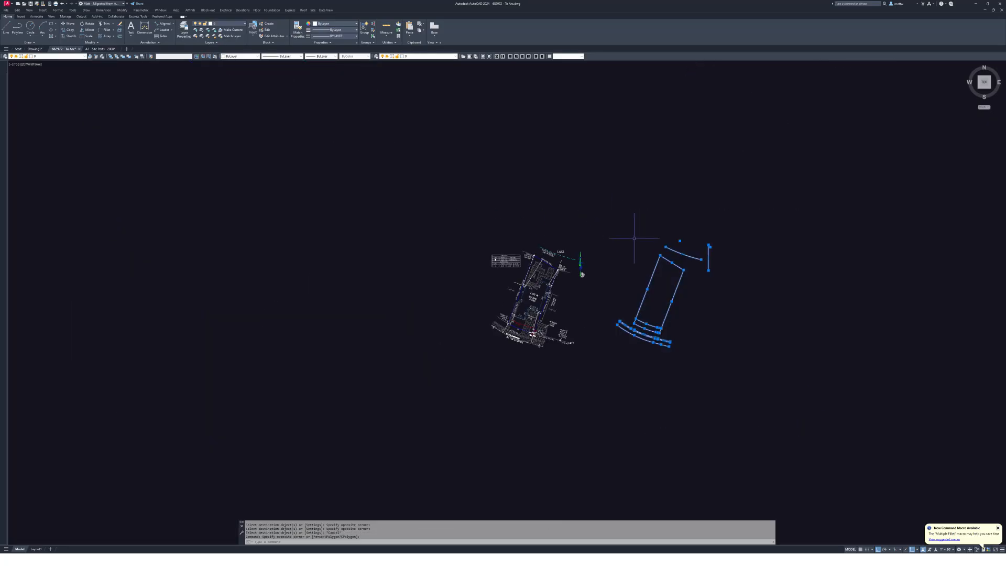
{"action": "key", "text": "ctrl+c"}
- Paste the copied lot linework into Drawing1
{"action": "left_click", "coordinate": [35, 49]}
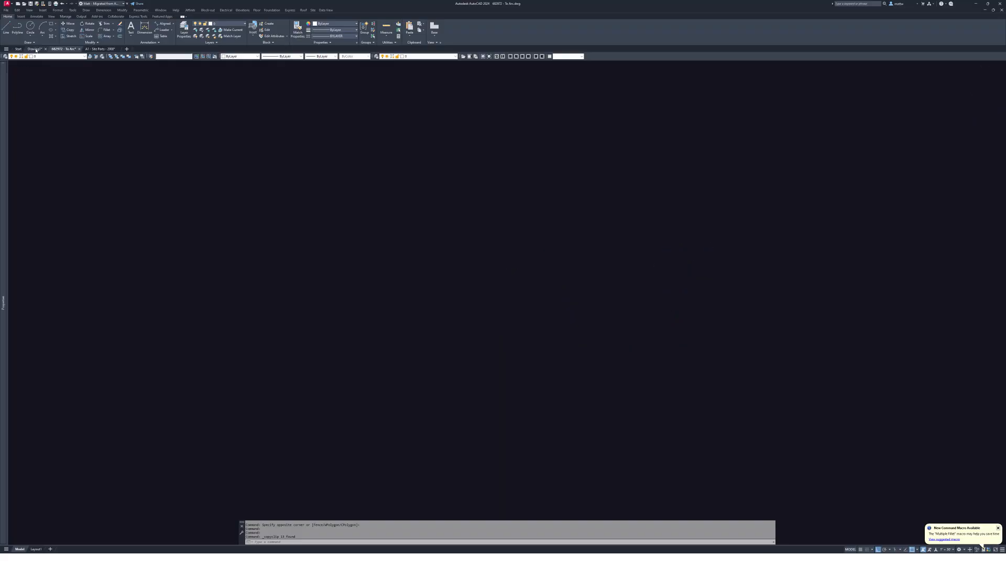
{"action": "scroll", "coordinate": [632, 342], "scroll_direction": "down", "scroll_amount": 4}
{"action": "scroll", "coordinate": [632, 342], "scroll_direction": "up", "scroll_amount": 3}
{"action": "key", "text": "ctrl+v"}
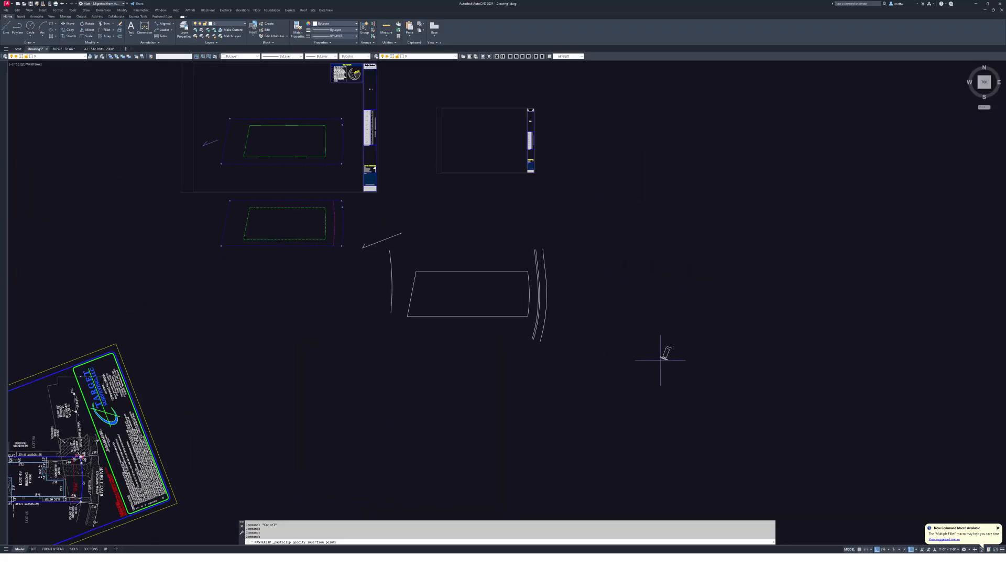
{"action": "left_click", "coordinate": [705, 373]}
{"action": "scroll", "coordinate": [703, 353], "scroll_direction": "up", "scroll_amount": 4}
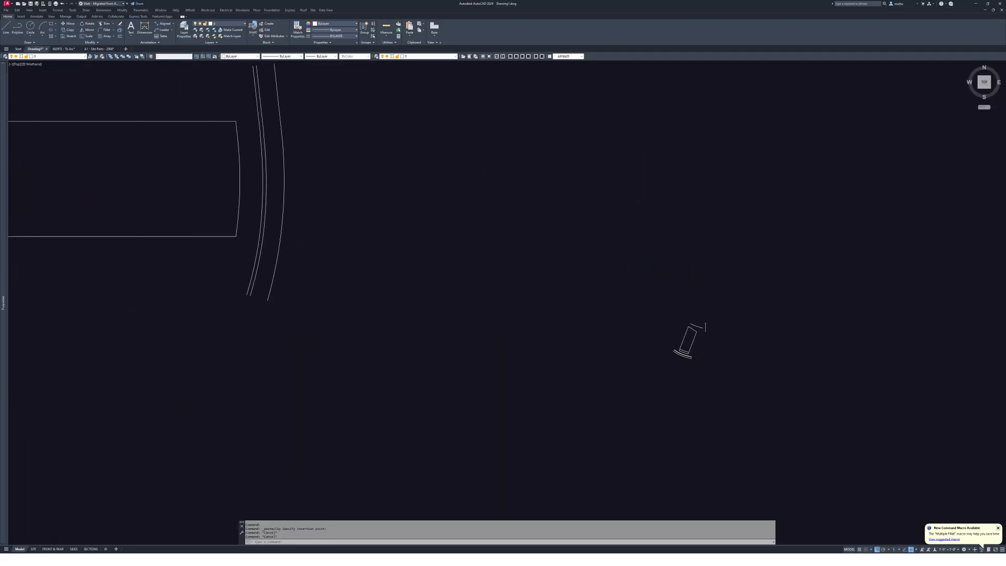
- Rotate the 13 pasted lot lines to a new orientation using a reference angle
{"action": "type", "text": "r"}
{"action": "key", "text": "Return"}
{"action": "left_click", "coordinate": [747, 388]}
{"action": "left_click", "coordinate": [551, 176]}
{"action": "key", "text": "Return"}
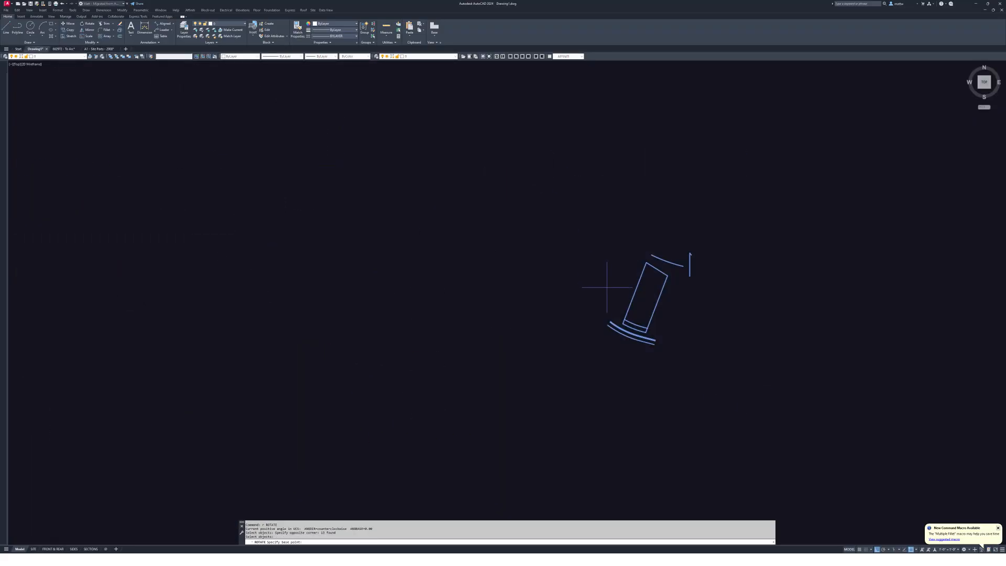
{"action": "left_click", "coordinate": [625, 311]}
{"action": "type", "text": "r"}
{"action": "key", "text": "Return"}
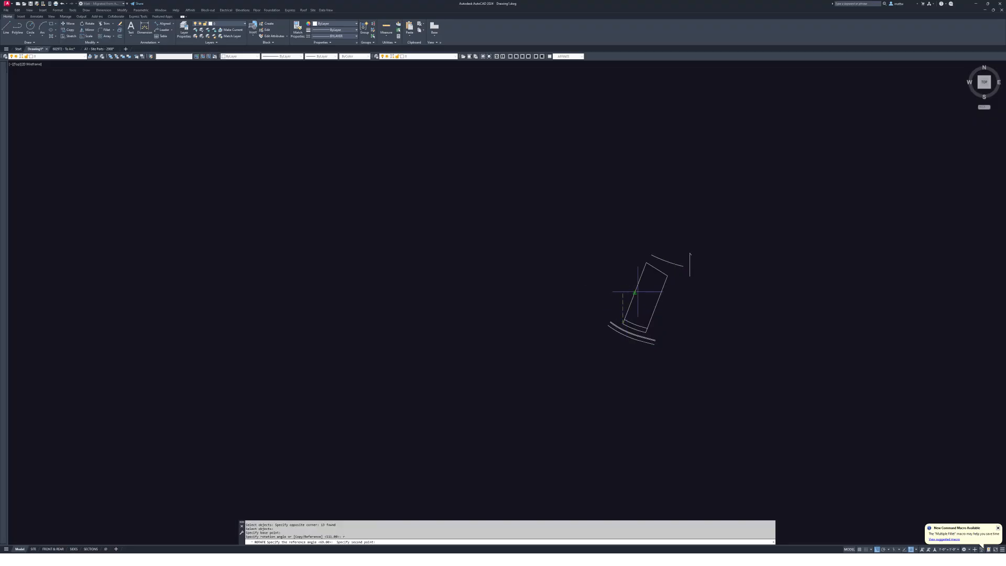
{"action": "left_click", "coordinate": [635, 292]}
{"action": "left_click", "coordinate": [467, 309]}
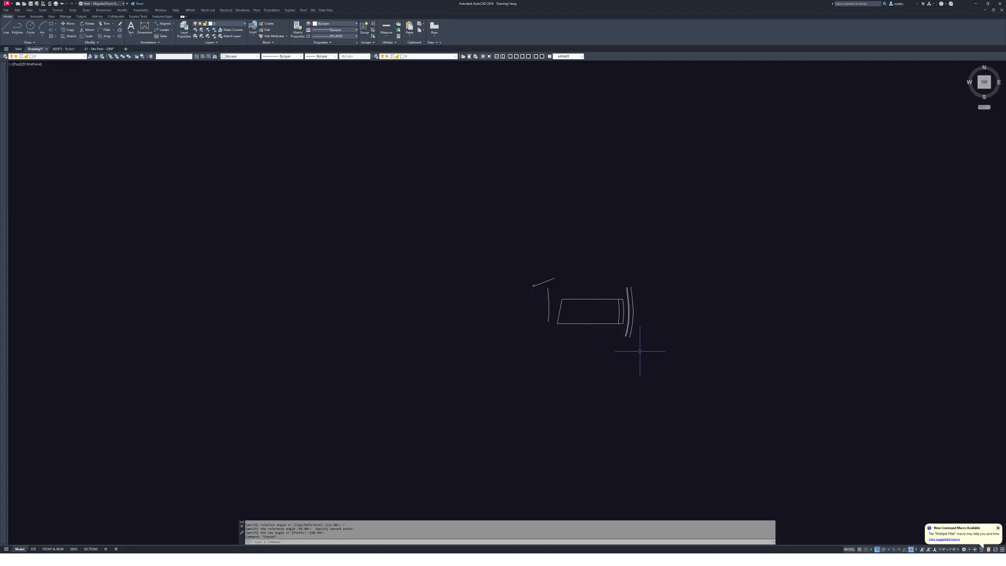
- Scale the lot linework up by a factor of 12
{"action": "type", "text": "sc"}
{"action": "key", "text": "Return"}
{"action": "left_click_drag", "start_coordinate": [656, 370], "coordinate": [503, 253]}
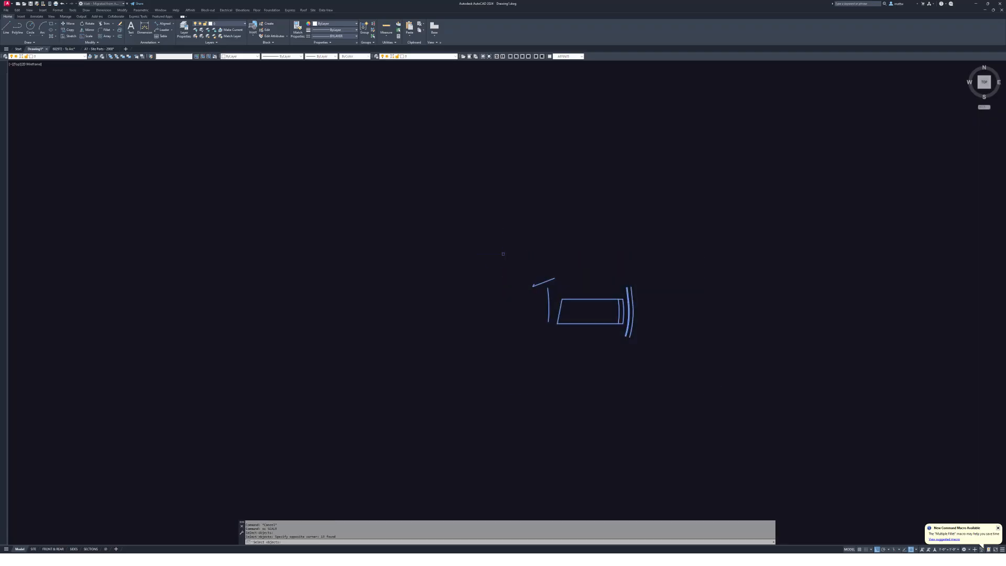
{"action": "key", "text": "Return"}
{"action": "left_click", "coordinate": [545, 313]}
{"action": "type", "text": "12"}
{"action": "key", "text": "Return"}
{"action": "scroll", "coordinate": [545, 313], "scroll_direction": "down", "scroll_amount": 5}
- Erase the 11 unwanted objects in the middle of the drawing
{"action": "type", "text": "e"}
{"action": "key", "text": "Return"}
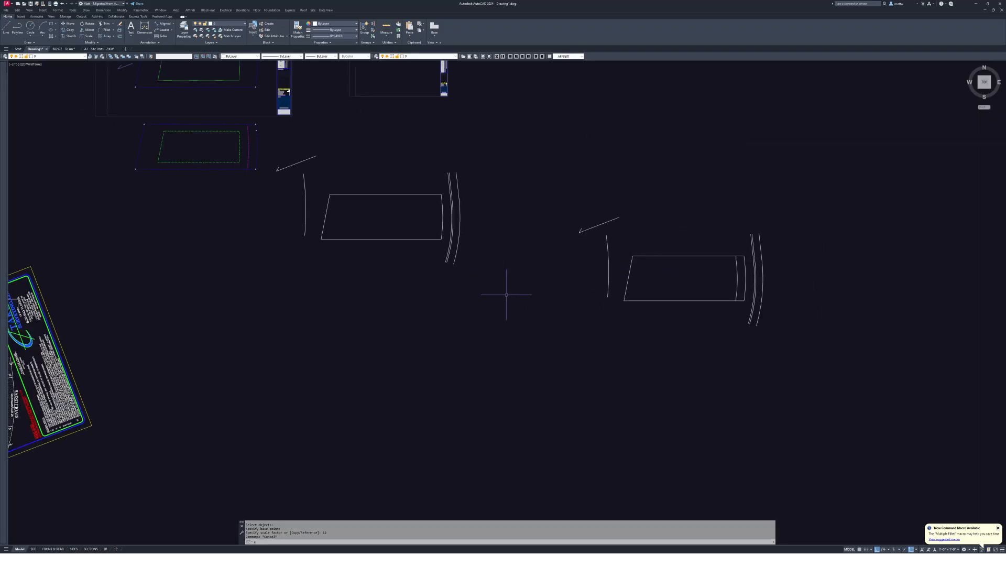
{"action": "left_click", "coordinate": [510, 296]}
{"action": "left_click", "coordinate": [288, 153]}
{"action": "key", "text": "Return"}
{"action": "key", "text": "Escape"}
{"action": "key", "text": "Escape"}
{"action": "middle_click_drag", "start_coordinate": [642, 269], "coordinate": [595, 266]}
{"action": "scroll", "coordinate": [642, 269], "scroll_direction": "up", "scroll_amount": 4}
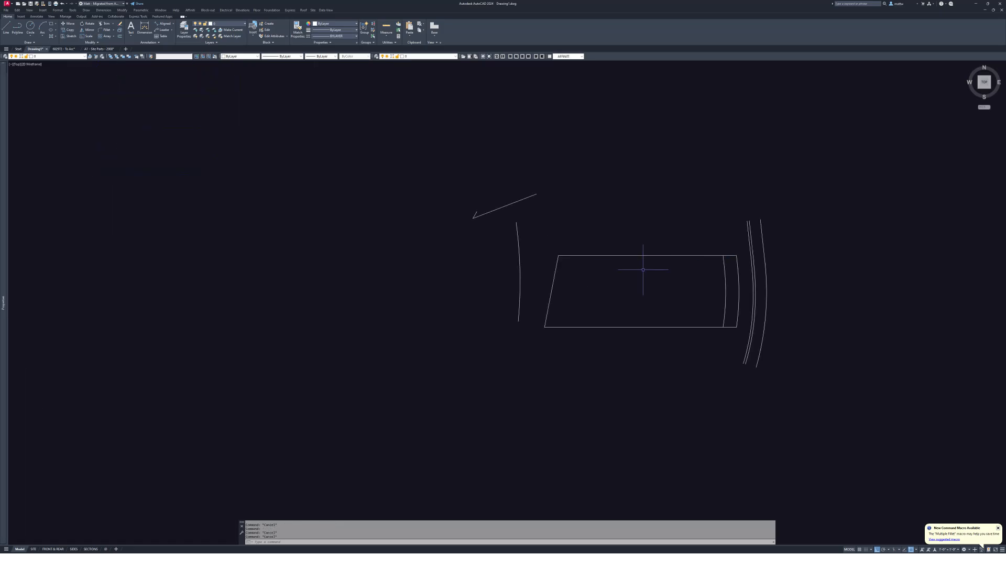
- Copy the lot rectangle and its right-end arcs 1200 units below the original
{"action": "type", "text": "c"}
{"action": "key", "text": "Return"}
{"action": "left_click", "coordinate": [517, 226]}
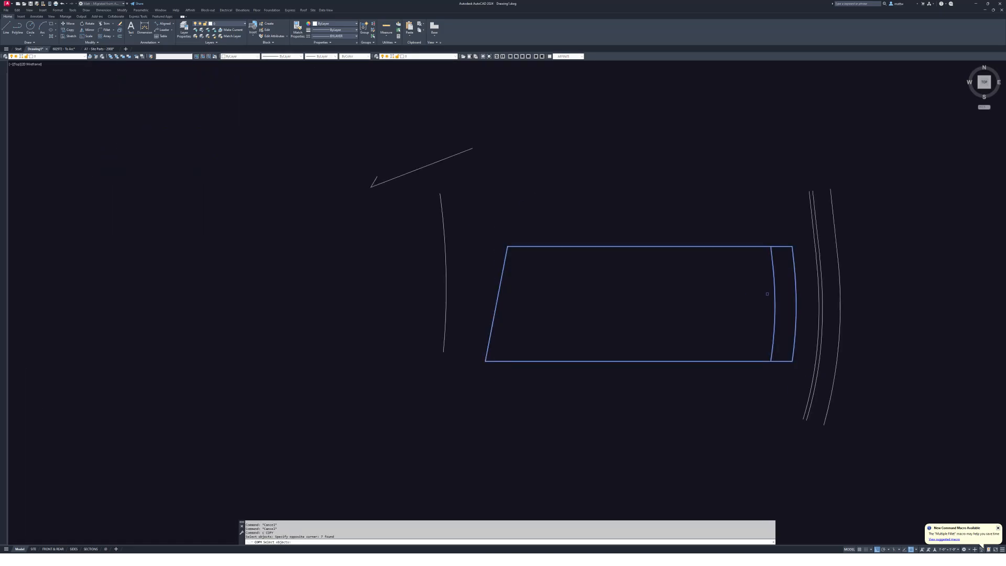
{"action": "left_click", "coordinate": [782, 286]}
{"action": "key", "text": "Return"}
{"action": "left_click", "coordinate": [732, 289]}
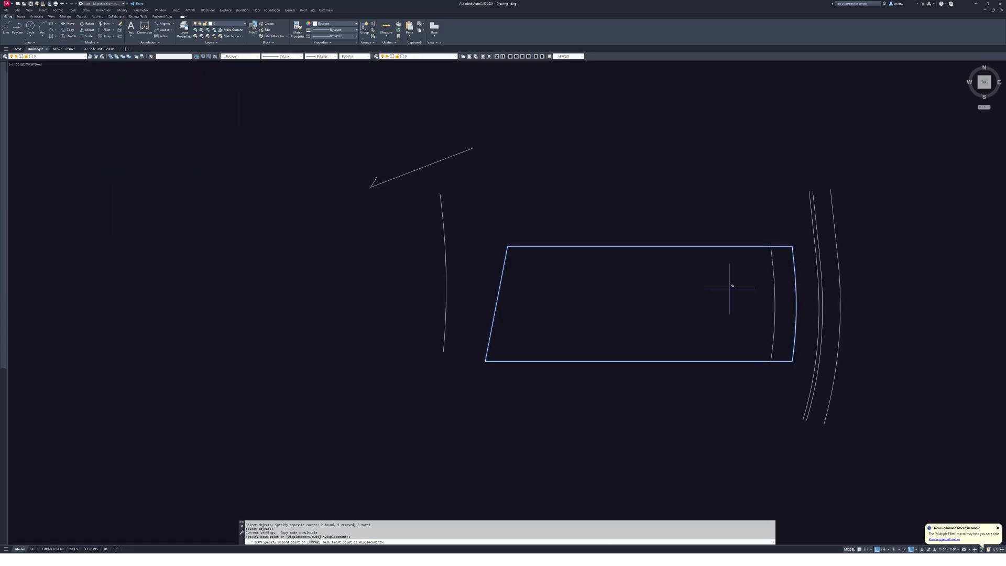
{"action": "scroll", "coordinate": [729, 262], "scroll_direction": "down", "scroll_amount": 4}
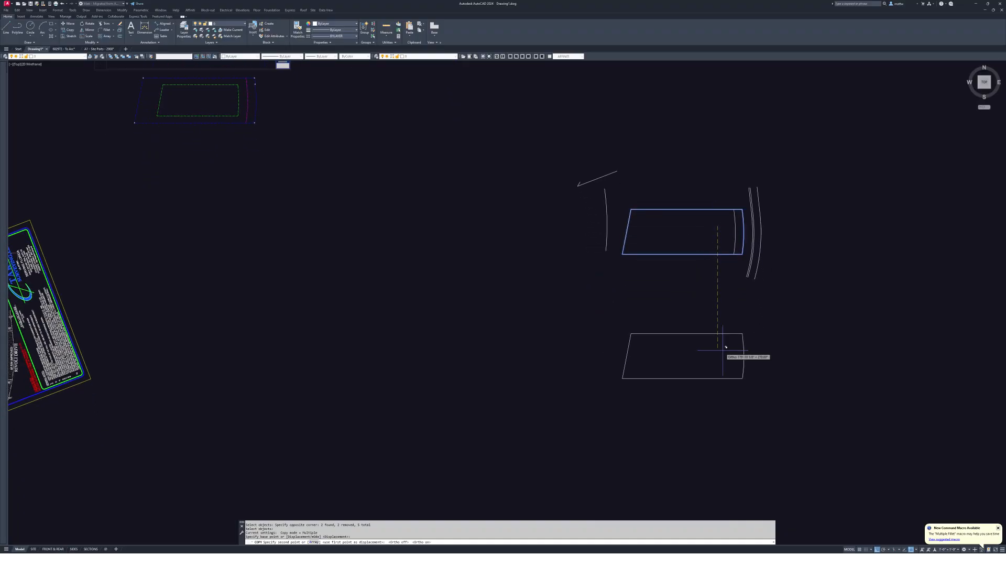
{"action": "type", "text": "1200"}
{"action": "key", "text": "Return"}
{"action": "key", "text": "Escape"}
{"action": "scroll", "coordinate": [737, 278], "scroll_direction": "up", "scroll_amount": 5}
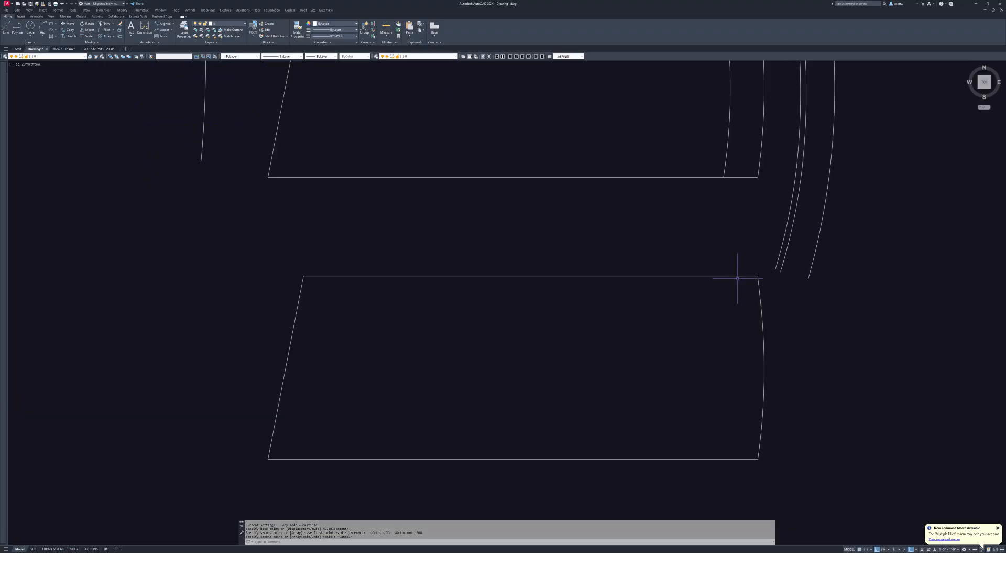
- Join the right arc into the lot rectangle polyline with PEDIT
{"action": "type", "text": "pe"}
{"action": "key", "text": "Return"}
{"action": "left_click", "coordinate": [739, 276]}
{"action": "type", "text": "j"}
{"action": "key", "text": "Return"}
{"action": "left_click", "coordinate": [724, 254]}
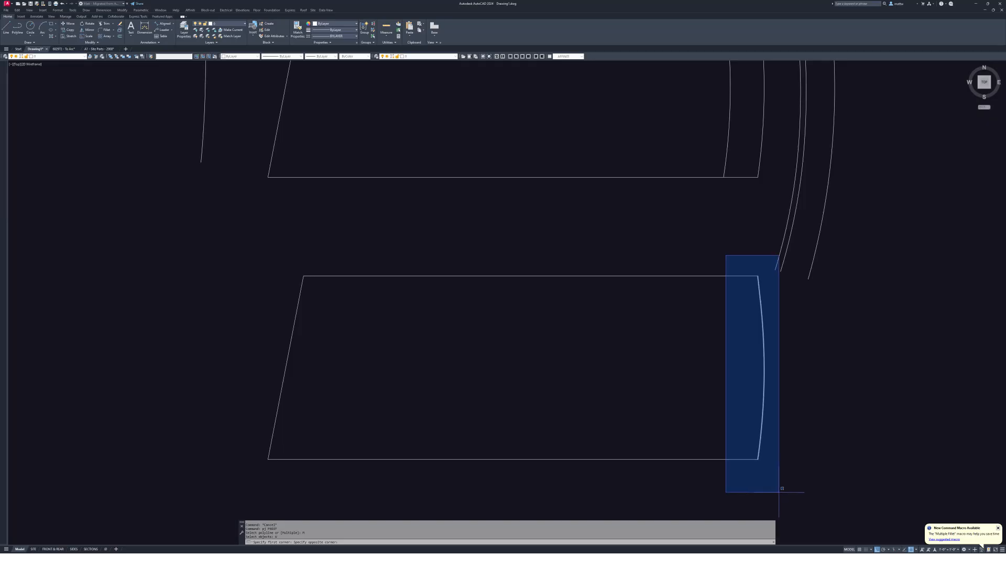
{"action": "left_click", "coordinate": [783, 491]}
{"action": "key", "text": "Return"}
{"action": "key", "text": "Return"}
{"action": "key", "text": "Escape"}
{"action": "key", "text": "Escape"}
- Offset the right arc to the inside of the lot
{"action": "type", "text": "o"}
{"action": "key", "text": "Return"}
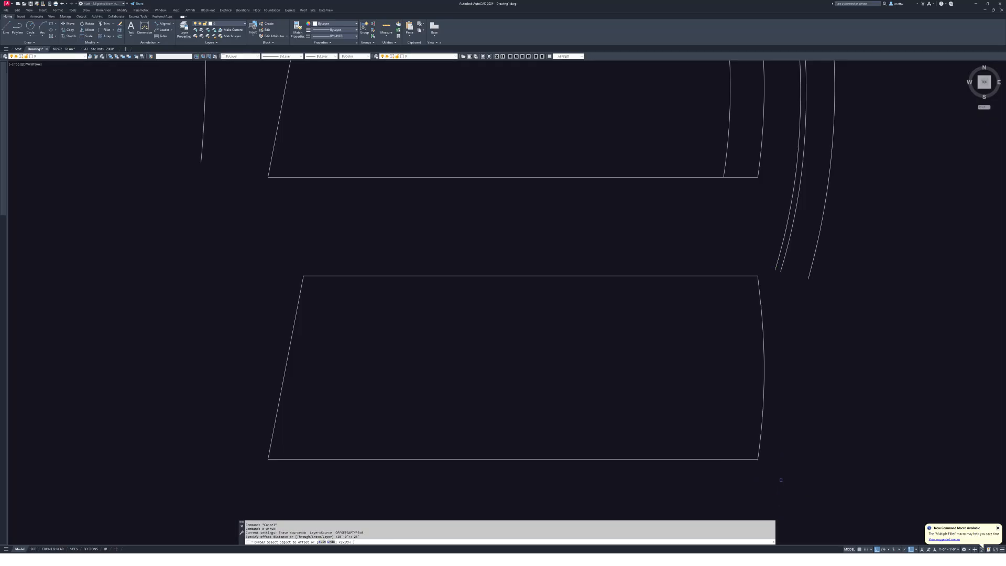
{"action": "left_click", "coordinate": [762, 407]}
{"action": "left_click", "coordinate": [647, 379]}
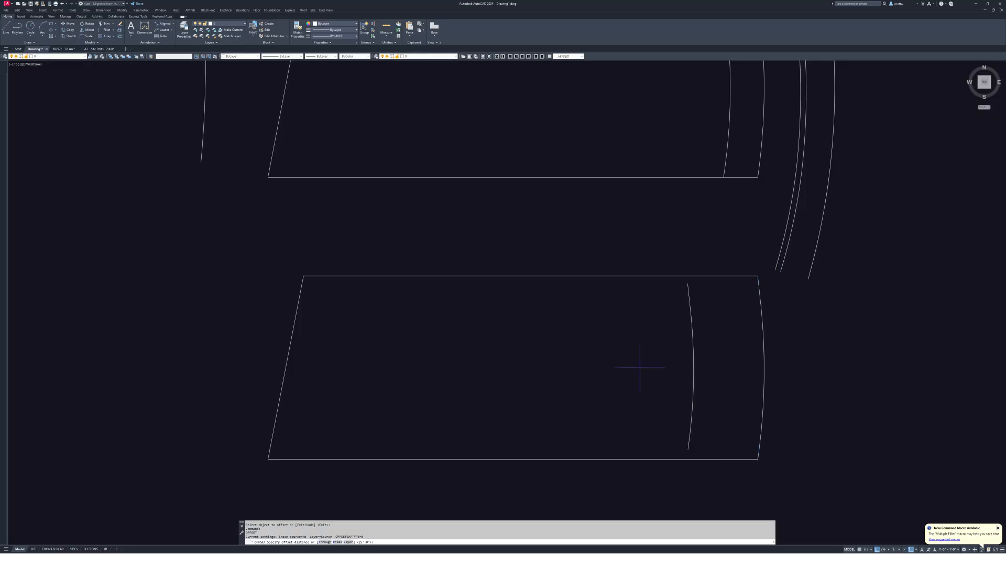
{"action": "key", "text": "Escape"}
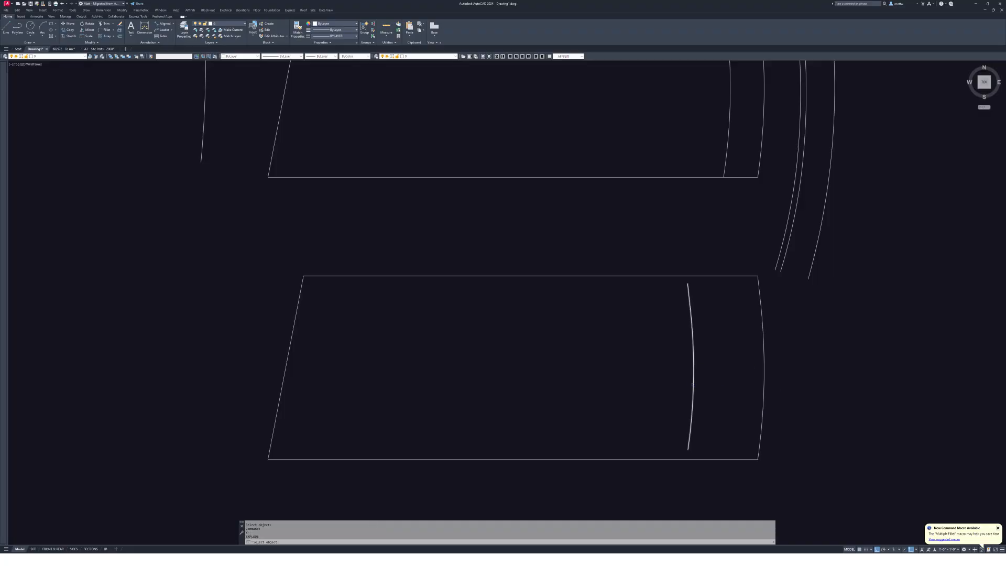
- Offset the top and bottom edges inward by 120 and the slanted left edge by 360
{"action": "type", "text": "o"}
{"action": "key", "text": "Return"}
{"action": "type", "text": "12"}
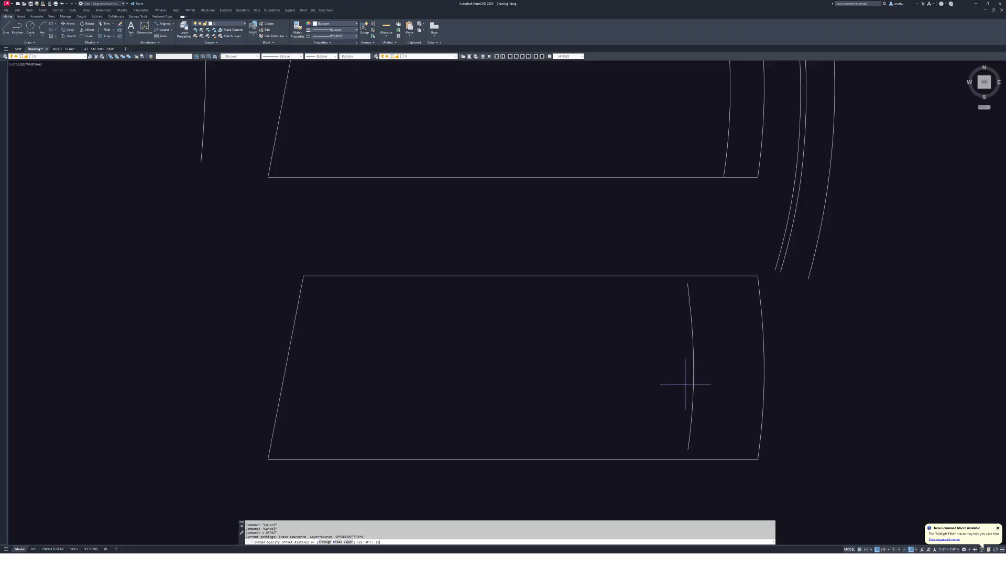
{"action": "type", "text": "0"}
{"action": "key", "text": "Return"}
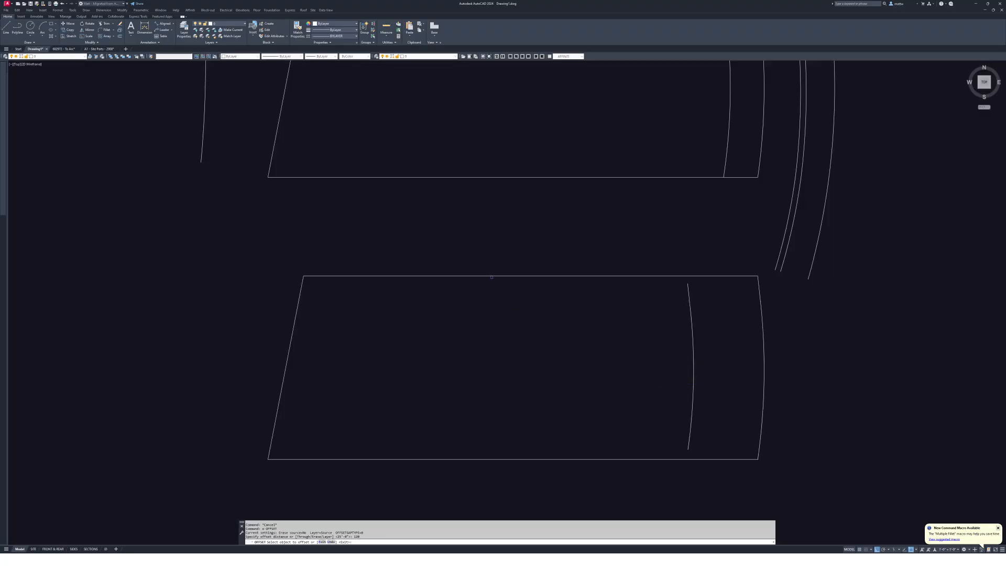
{"action": "left_click", "coordinate": [492, 276]}
{"action": "left_click", "coordinate": [490, 475]}
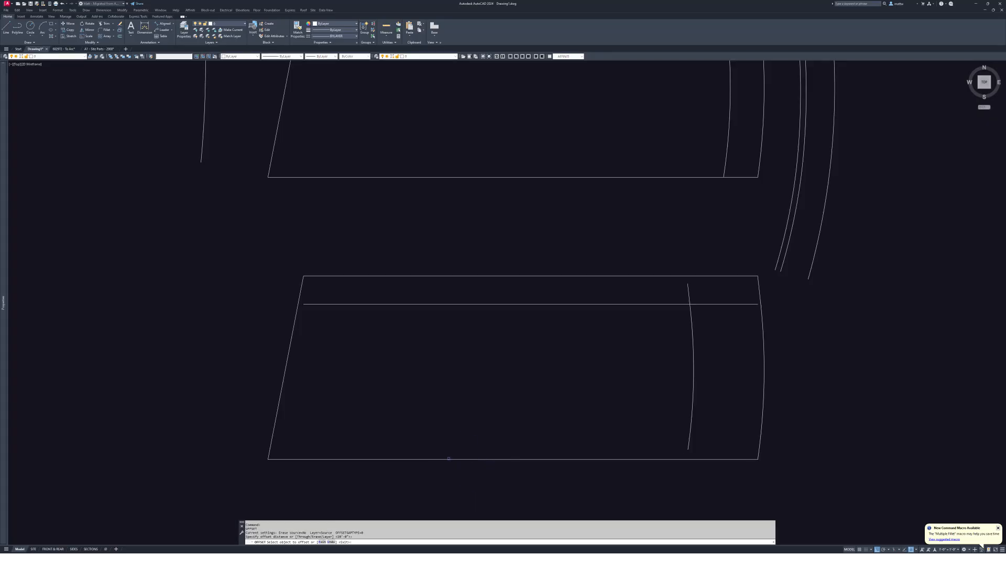
{"action": "left_click", "coordinate": [460, 459]}
{"action": "left_click", "coordinate": [442, 419]}
{"action": "key", "text": "Return"}
{"action": "key", "text": "Return"}
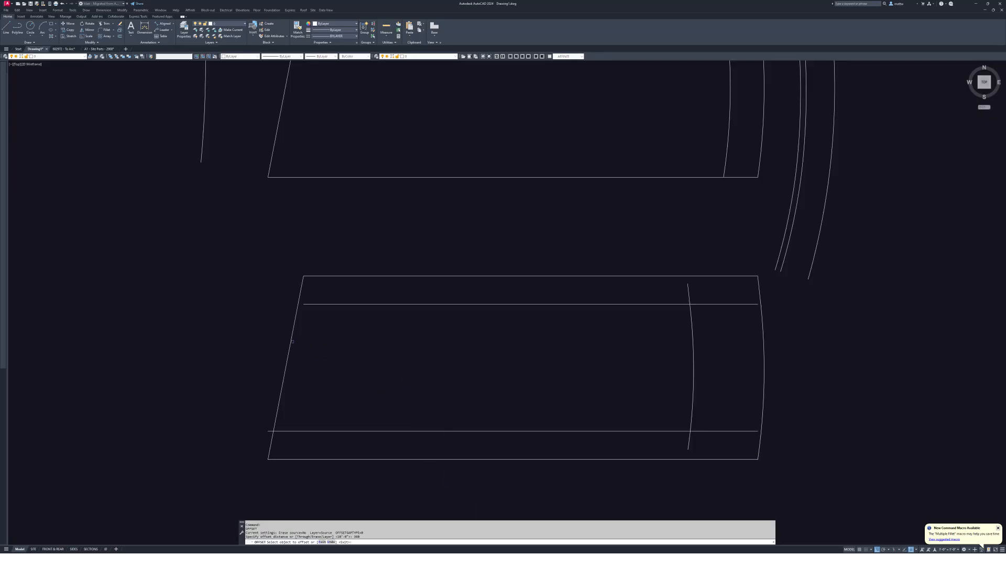
{"action": "left_click", "coordinate": [293, 341]}
{"action": "left_click", "coordinate": [366, 361]}
{"action": "key", "text": "Escape"}
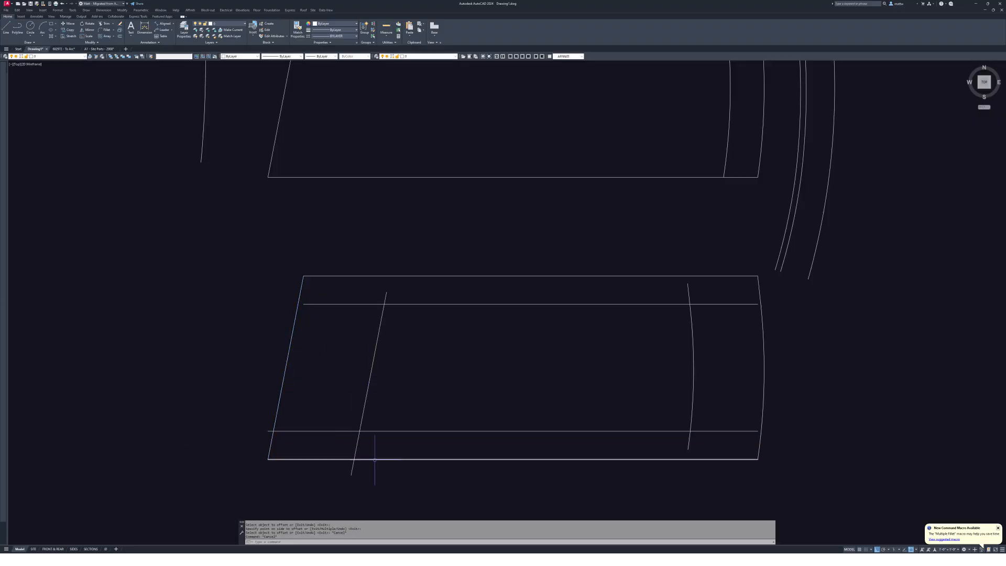
- Fillet the envelope corners where the slanted line, setback lines and inner arc meet
{"action": "type", "text": "f"}
{"action": "key", "text": "Return"}
{"action": "left_click", "coordinate": [363, 428]}
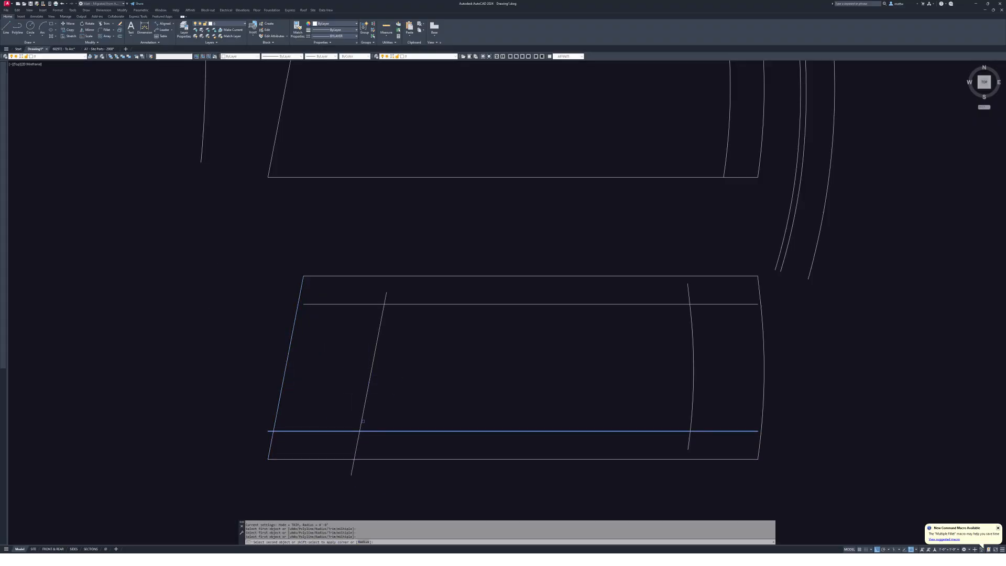
{"action": "left_click", "coordinate": [382, 314]}
{"action": "key", "text": "Return"}
{"action": "left_click", "coordinate": [398, 304]}
{"action": "left_click", "coordinate": [383, 310]}
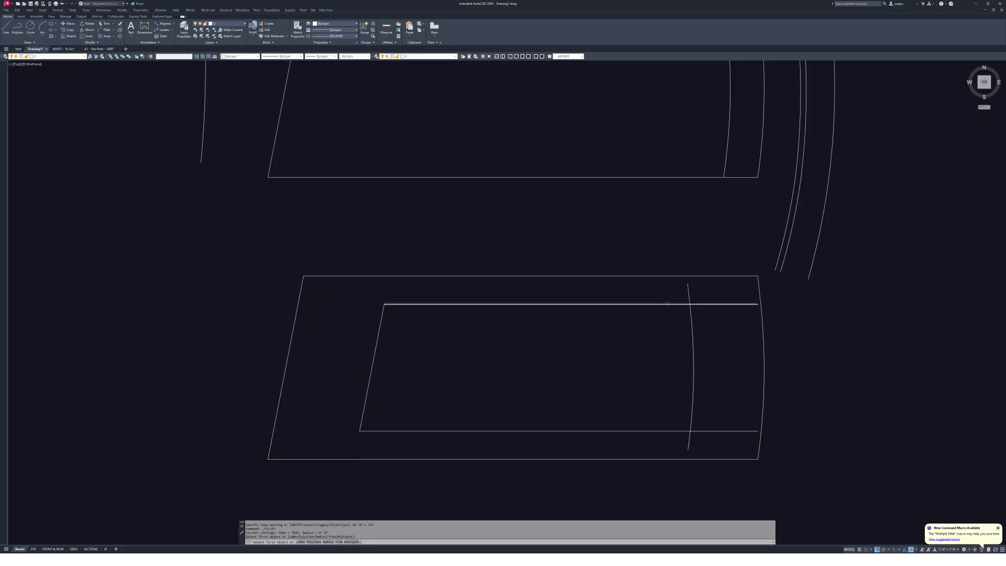
{"action": "left_click", "coordinate": [667, 302]}
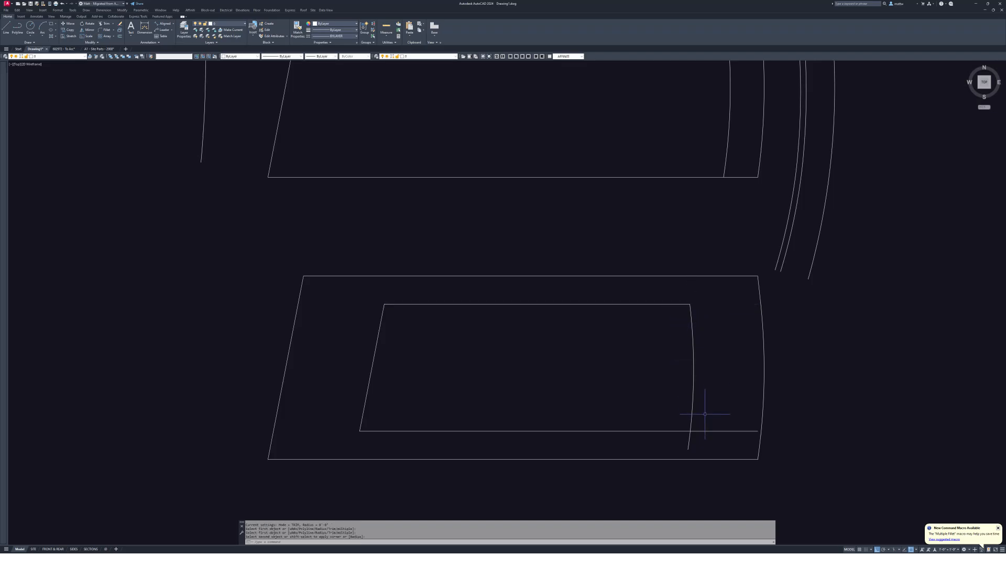
{"action": "left_click", "coordinate": [689, 429]}
{"action": "key", "text": "Escape"}
- Join the segments of both outlines into polylines with PEDIT Multiple
{"action": "type", "text": "pj"}
{"action": "key", "text": "Return"}
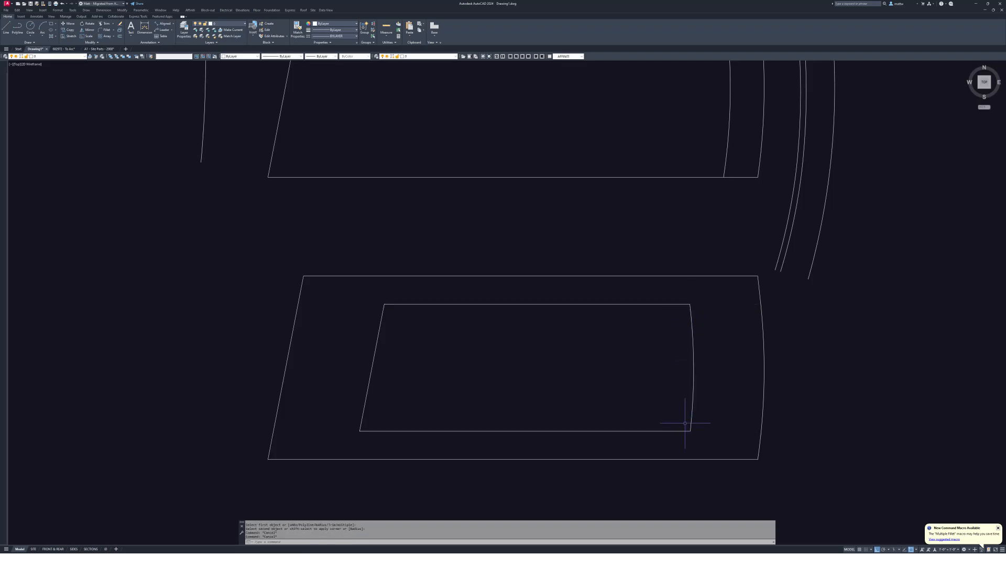
{"action": "type", "text": "m"}
{"action": "key", "text": "Return"}
{"action": "type", "text": "w"}
{"action": "key", "text": "Return"}
{"action": "left_click", "coordinate": [344, 295]}
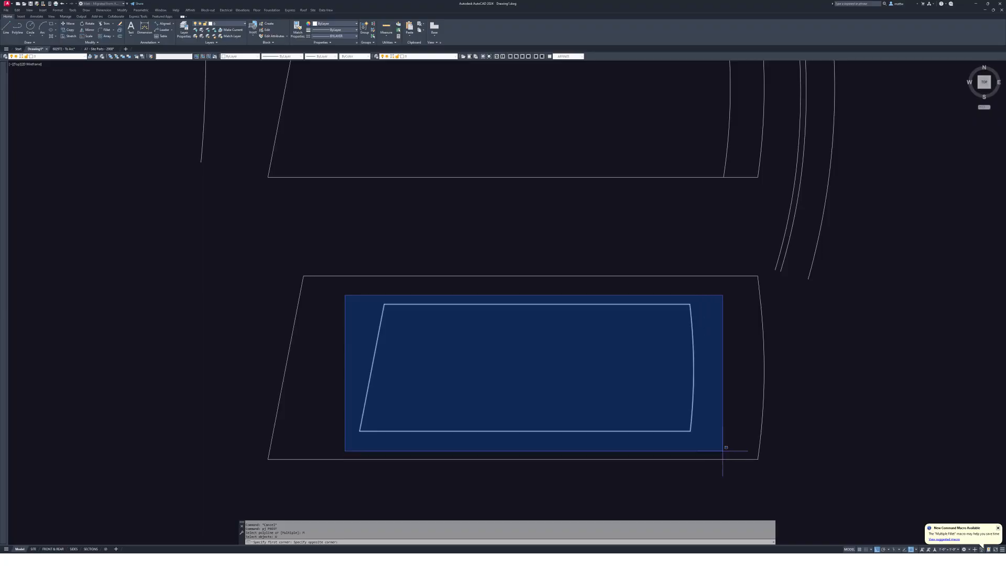
{"action": "scroll", "coordinate": [712, 324], "scroll_direction": "down", "scroll_amount": 2}
{"action": "middle_click_drag", "start_coordinate": [472, 94], "coordinate": [472, 173]}
{"action": "left_click", "coordinate": [369, 84]}
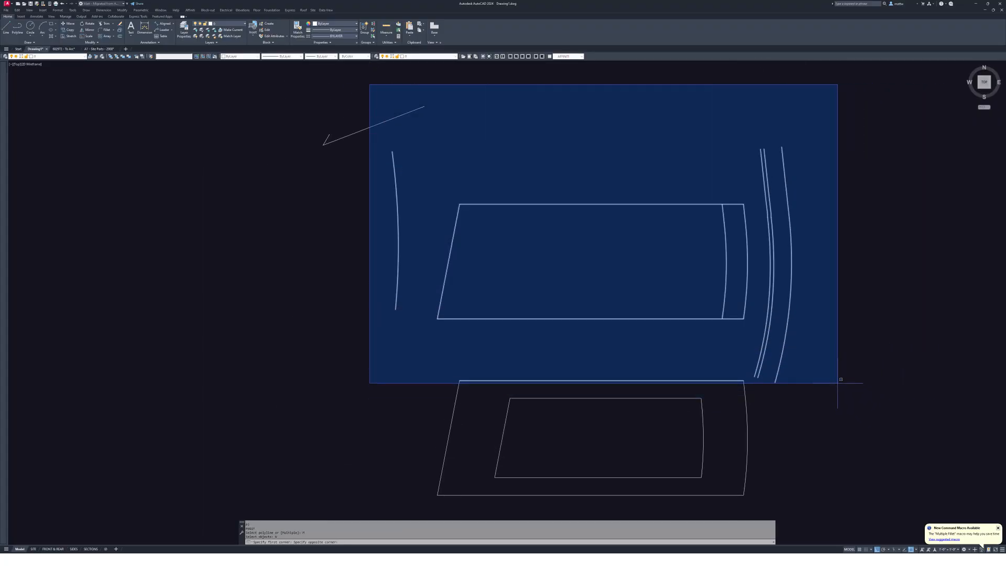
{"action": "left_click", "coordinate": [840, 390]}
{"action": "type", "text": "j"}
{"action": "key", "text": "Return"}
{"action": "key", "text": "Return"}
{"action": "key", "text": "Escape"}
- Move the inner setback envelope 10 units up into the original lot
{"action": "middle_click_drag", "start_coordinate": [710, 400], "coordinate": [703, 389]}
{"action": "key", "text": "m"}
{"action": "key", "text": "Return"}
{"action": "left_click", "coordinate": [703, 389]}
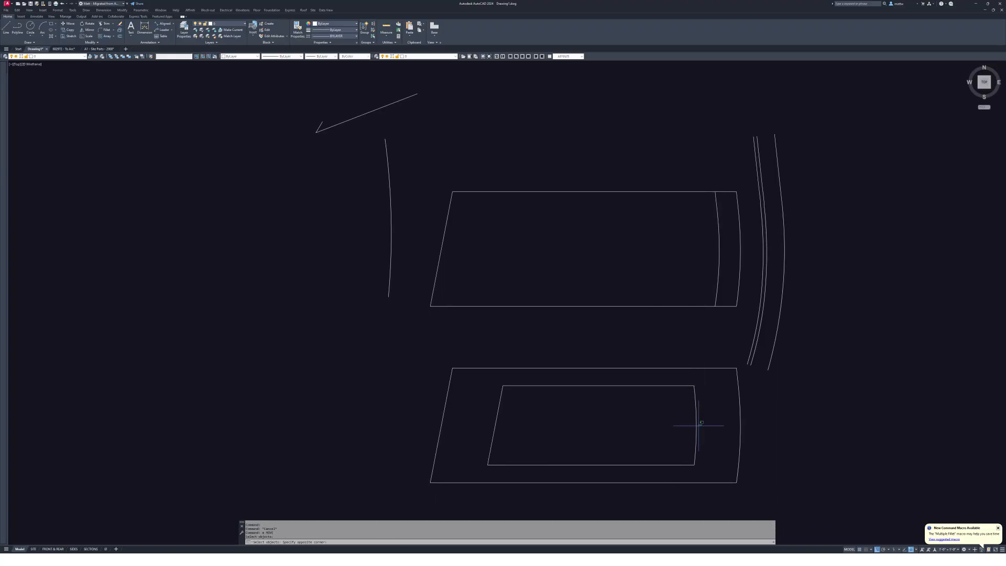
{"action": "left_click", "coordinate": [681, 440]}
{"action": "key", "text": "Return"}
{"action": "left_click", "coordinate": [827, 423]}
{"action": "type", "text": "100"}
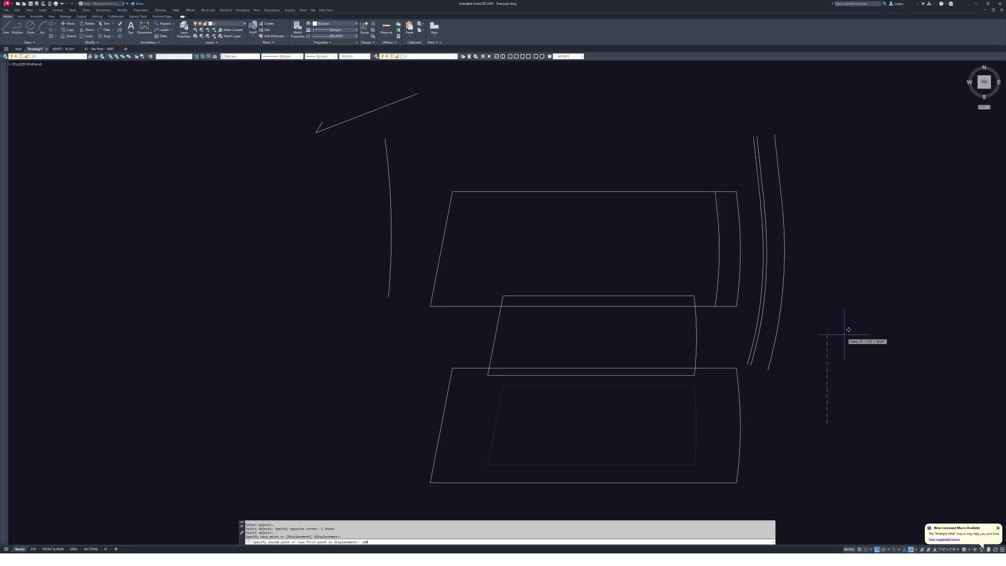
{"action": "key", "text": "Return"}
{"action": "key", "text": "Escape"}
- Erase the temporary lower lot copy
{"action": "type", "text": "e"}
{"action": "key", "text": "Return"}
{"action": "left_click", "coordinate": [751, 501]}
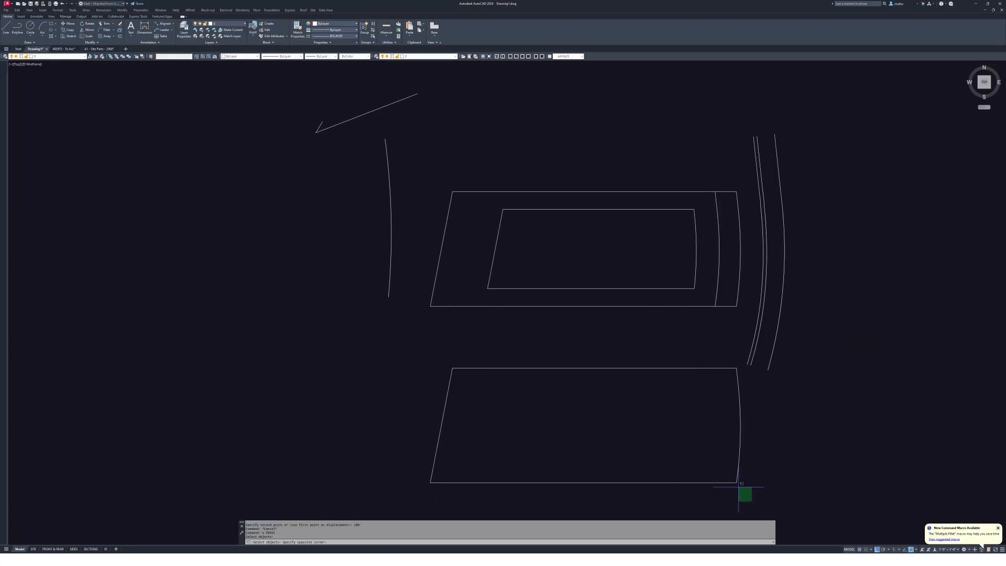
{"action": "left_click", "coordinate": [742, 360]}
{"action": "left_click", "coordinate": [417, 377]}
{"action": "key", "text": "Return"}
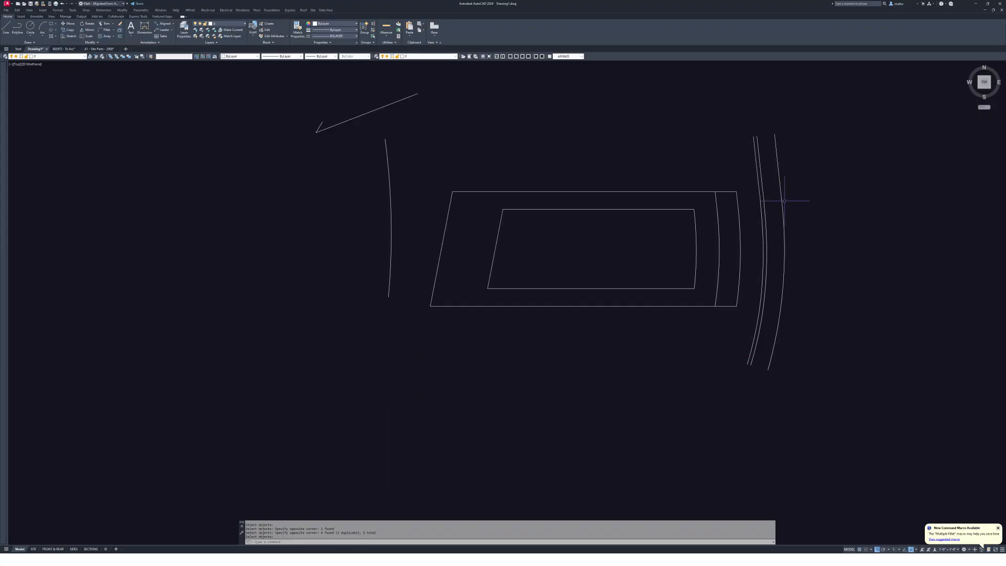
- Inspect the road arc beside the lot and select the outer lot boundary
{"action": "middle_click_drag", "start_coordinate": [758, 209], "coordinate": [793, 225]}
{"action": "scroll", "coordinate": [793, 225], "scroll_direction": "up", "scroll_amount": 4}
{"action": "left_click", "coordinate": [785, 234]}
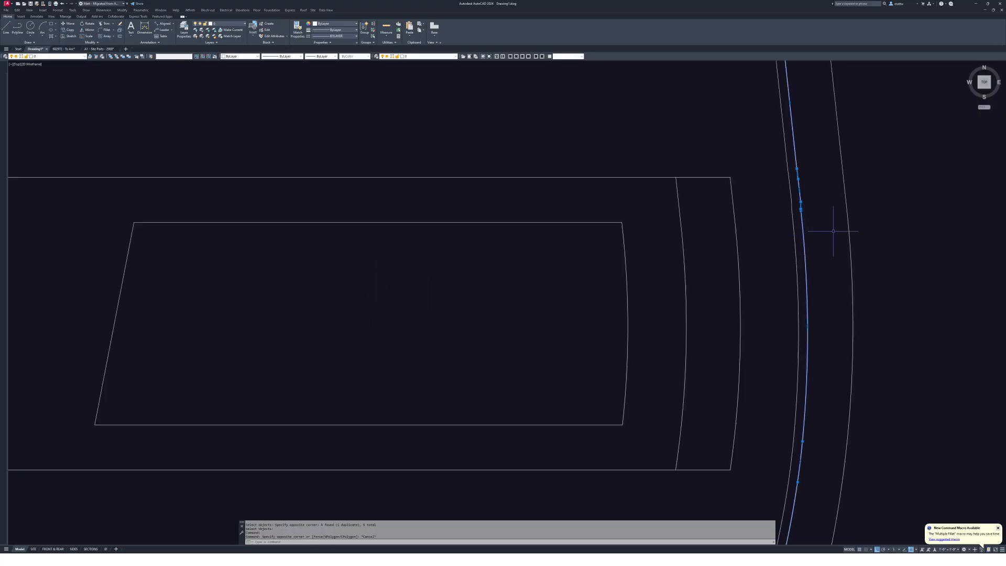
{"action": "key", "text": "Escape"}
{"action": "scroll", "coordinate": [835, 234], "scroll_direction": "down", "scroll_amount": 4}
{"action": "scroll", "coordinate": [814, 242], "scroll_direction": "up", "scroll_amount": 4}
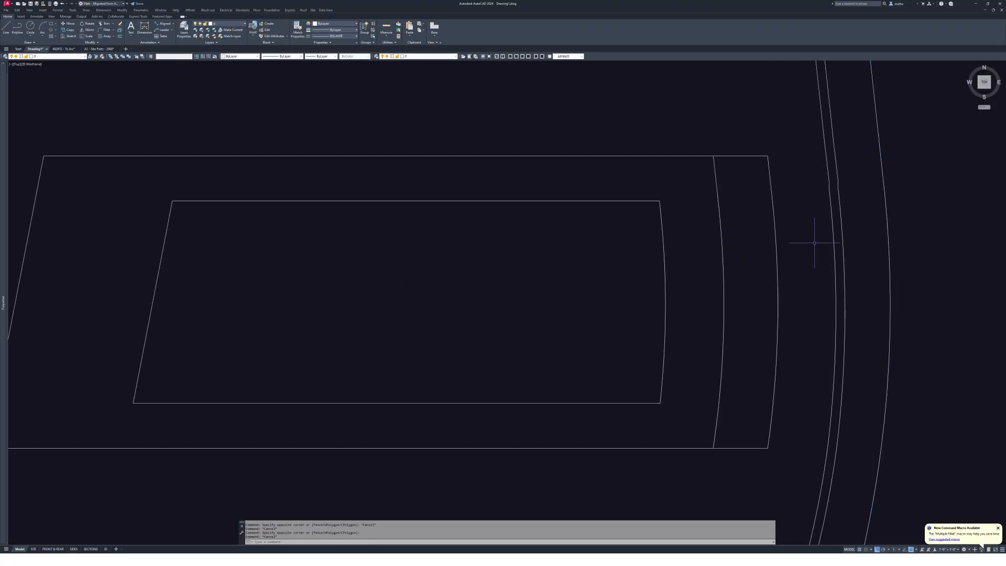
{"action": "left_click", "coordinate": [770, 225]}
{"action": "scroll", "coordinate": [740, 210], "scroll_direction": "down", "scroll_amount": 4}
{"action": "middle_click_drag", "start_coordinate": [703, 254], "coordinate": [680, 305]}
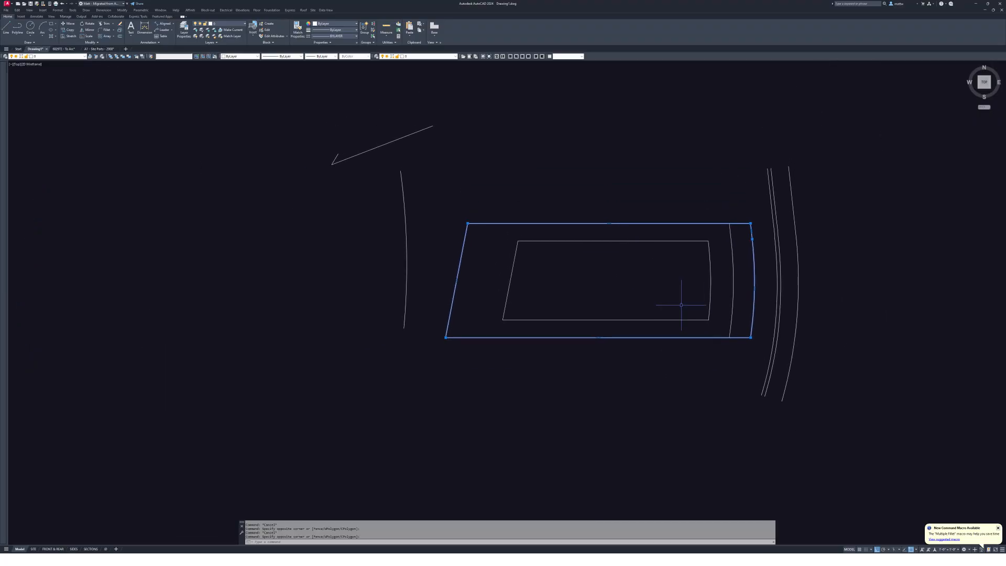
- Draw a short line left of the lot's lower-left corner and extend the left arc to it
{"action": "type", "text": "ex"}
{"action": "key", "text": "Return"}
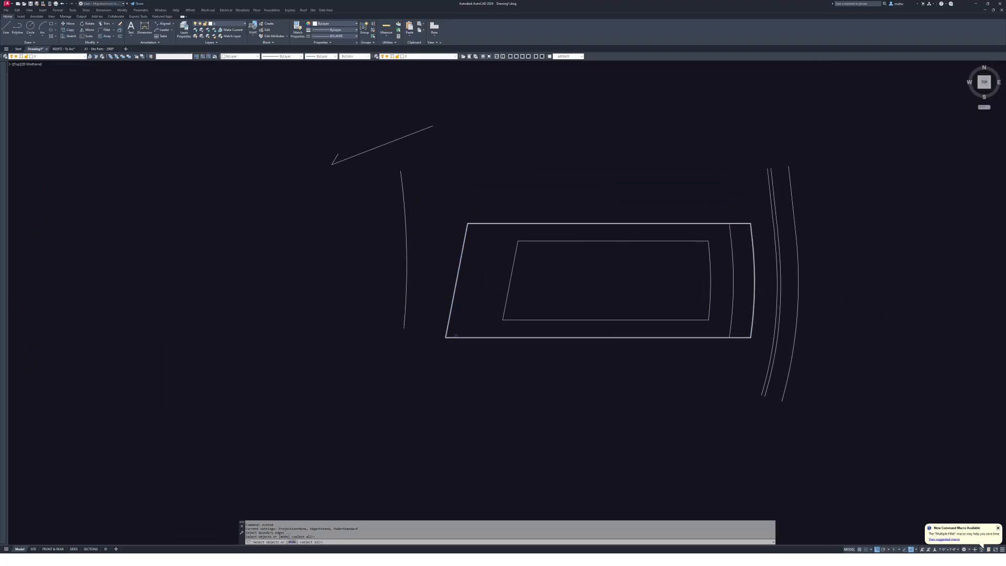
{"action": "type", "text": "l"}
{"action": "key", "text": "Return"}
{"action": "left_click", "coordinate": [445, 338]}
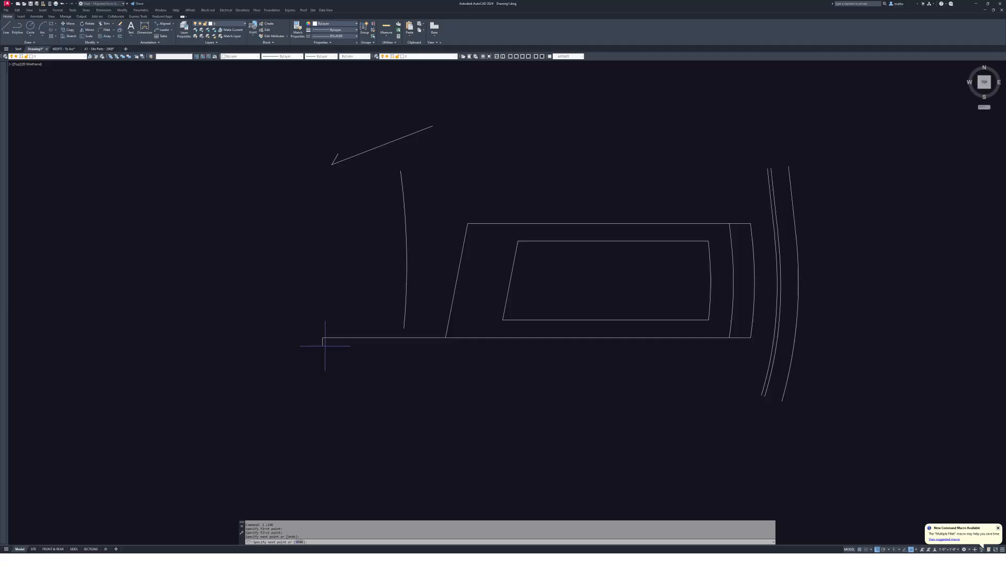
{"action": "left_click", "coordinate": [429, 337]}
{"action": "key", "text": "Return"}
{"action": "left_click", "coordinate": [406, 317]}
{"action": "key", "text": "Escape"}
{"action": "type", "text": "e"}
{"action": "key", "text": "Return"}
{"action": "left_click", "coordinate": [380, 325]}
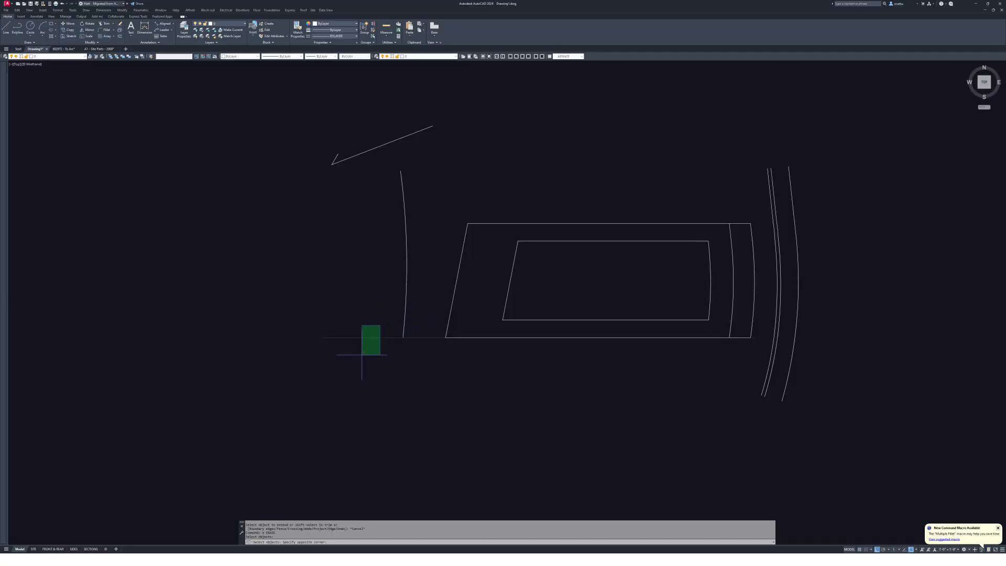
{"action": "scroll", "coordinate": [485, 241], "scroll_direction": "down", "scroll_amount": 1}
- Move the selected line onto the Defpoints layer
{"action": "key", "text": "Escape"}
{"action": "scroll", "coordinate": [455, 231], "scroll_direction": "down", "scroll_amount": 3}
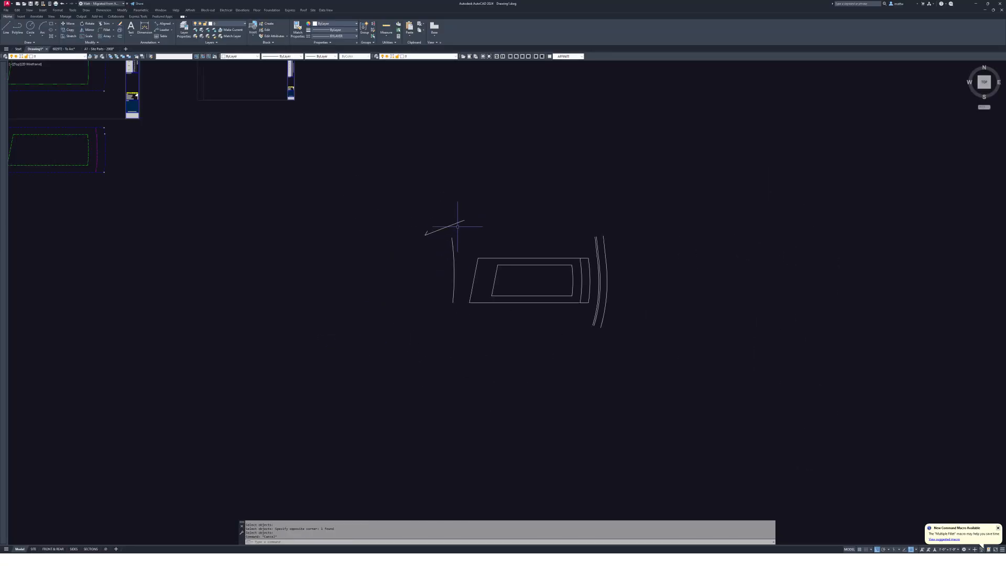
{"action": "left_click", "coordinate": [53, 57]}
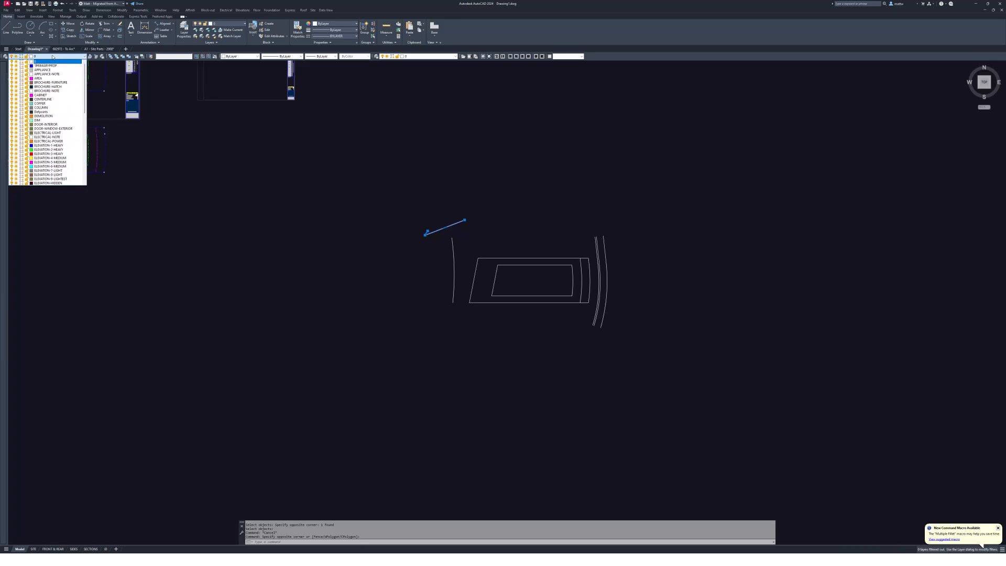
{"action": "scroll", "coordinate": [53, 57], "scroll_direction": "down", "scroll_amount": 3}
{"action": "left_click", "coordinate": [52, 61]}
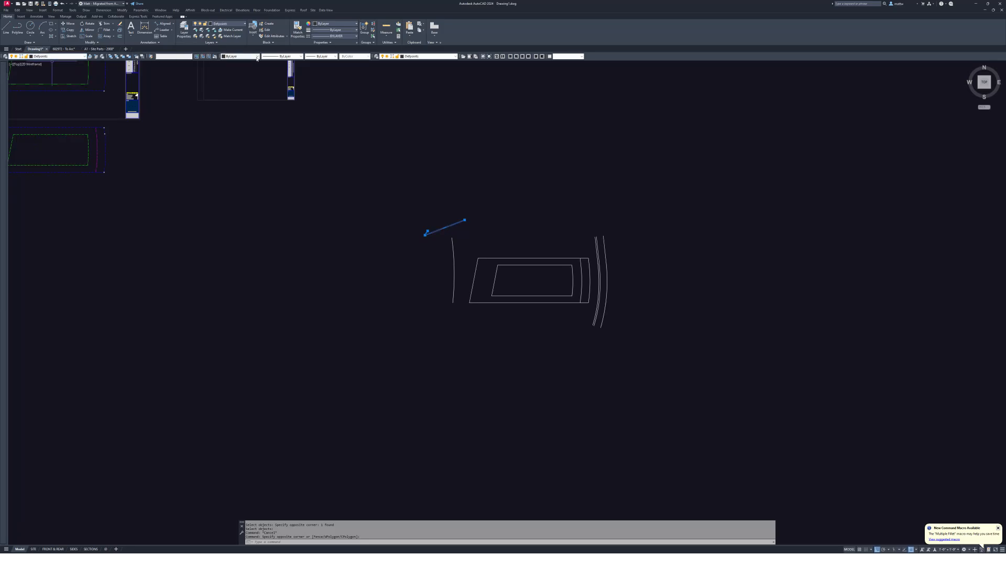
{"action": "left_click", "coordinate": [239, 56]}
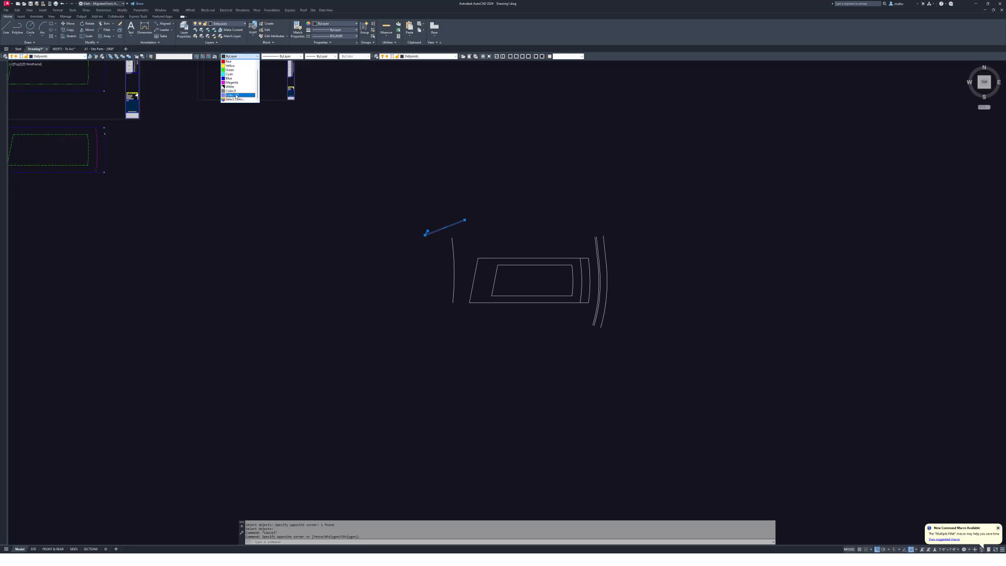
{"action": "key", "text": "Escape"}
- Draw a line from the outer rectangle's top-right corner diagonally up and right
{"action": "middle_click_drag", "start_coordinate": [425, 233], "coordinate": [490, 257]}
{"action": "left_click", "coordinate": [438, 212]}
{"action": "key", "text": "Escape"}
{"action": "type", "text": "l"}
{"action": "key", "text": "Return"}
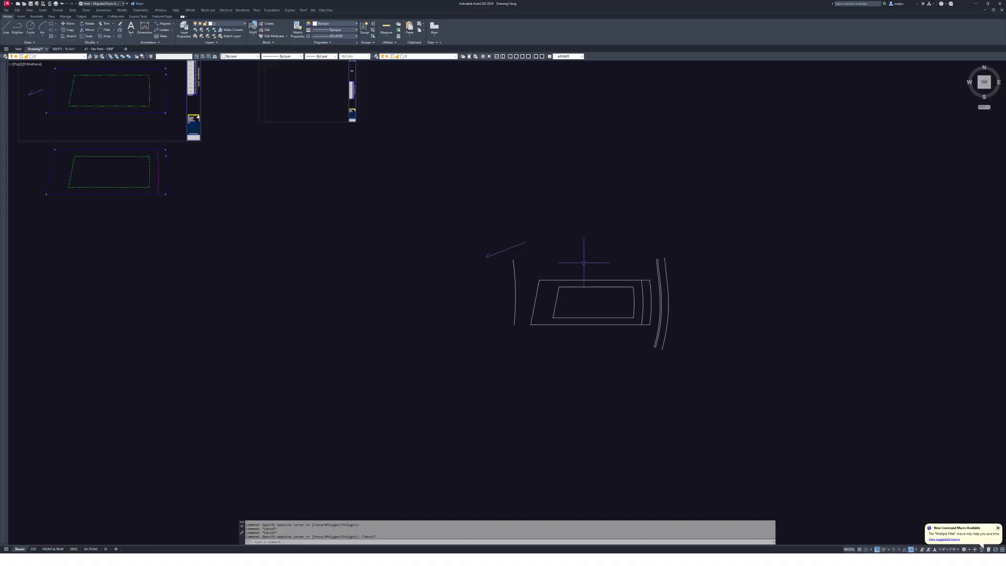
{"action": "scroll", "coordinate": [618, 258], "scroll_direction": "up", "scroll_amount": 4}
{"action": "left_click", "coordinate": [693, 324]}
{"action": "scroll", "coordinate": [720, 300], "scroll_direction": "up", "scroll_amount": 2}
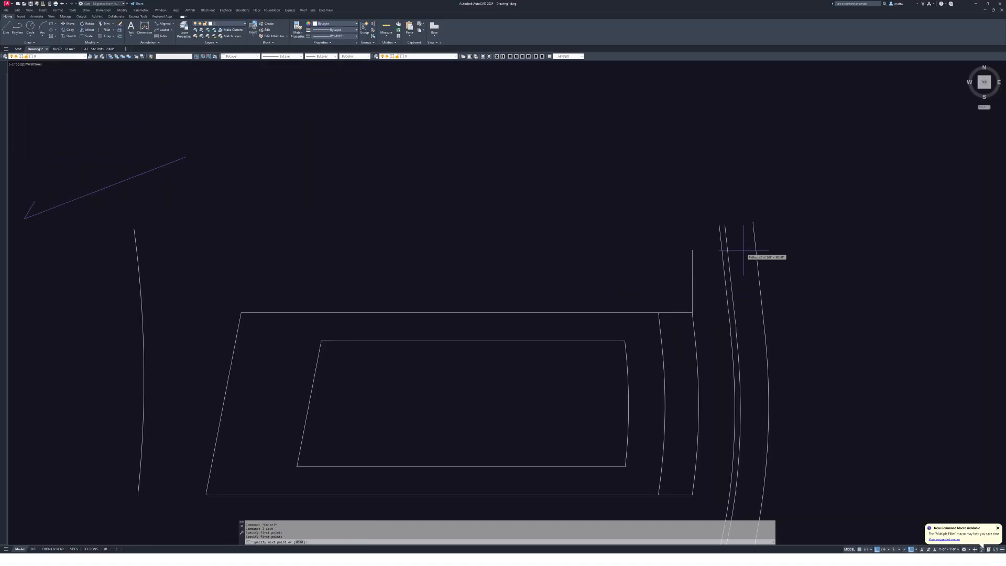
{"action": "left_click", "coordinate": [777, 207]}
{"action": "key", "text": "Escape"}
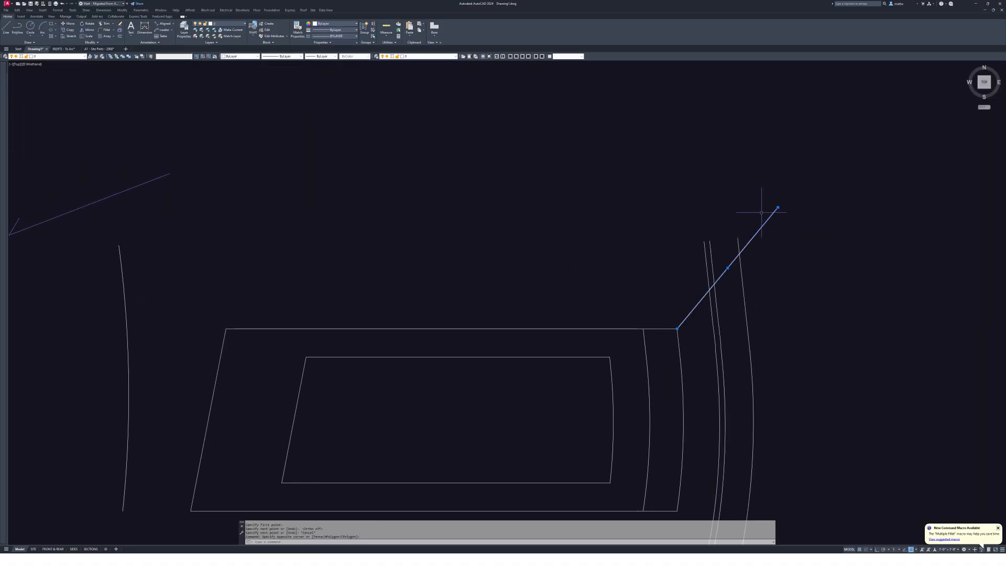
- Cut the new line and paste it back in as a block
{"action": "key", "text": "ctrl+x"}
{"action": "key", "text": "ctrl+shift+v"}
{"action": "key", "text": "Escape"}
{"action": "key", "text": "Escape"}
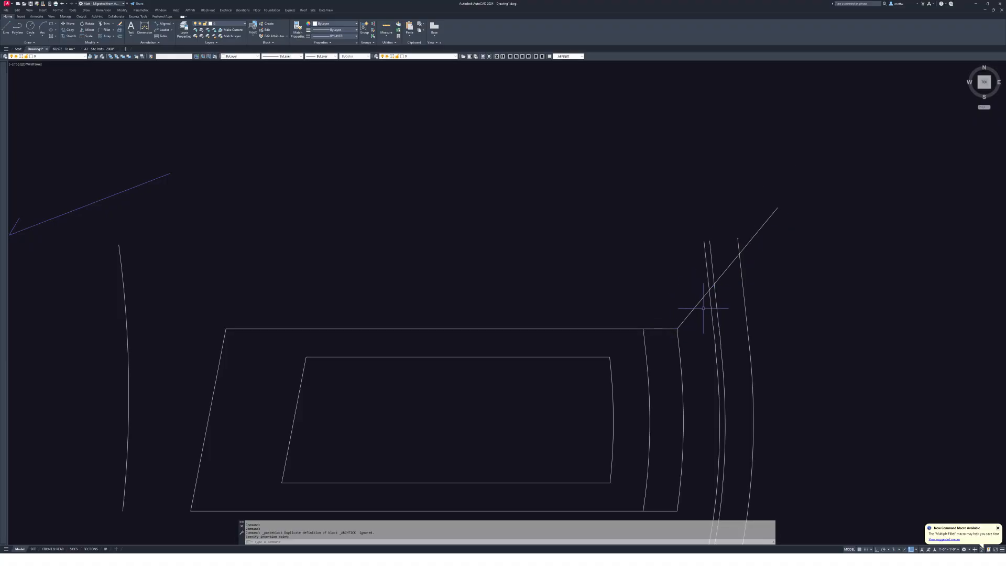
{"action": "double_click", "coordinate": [696, 306]}
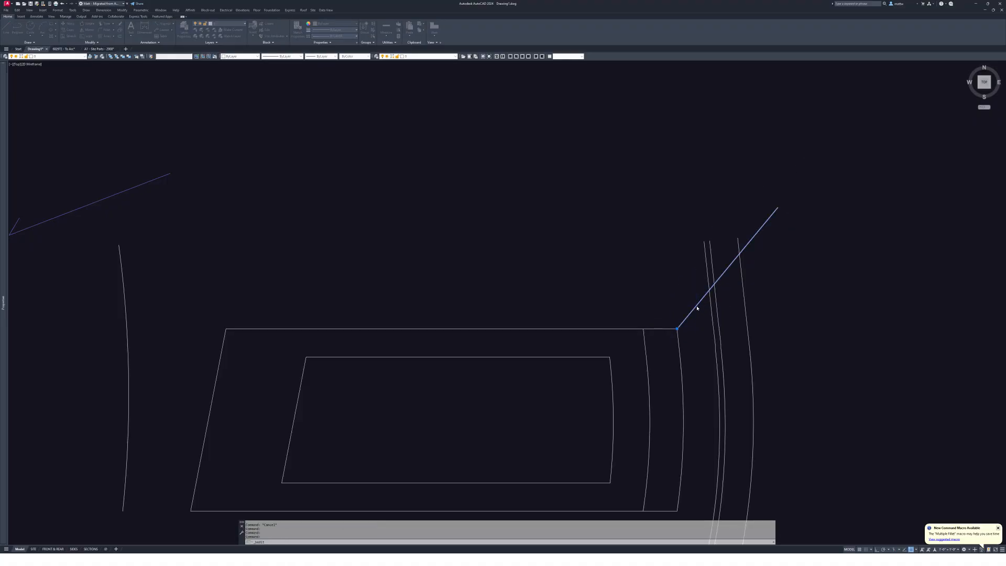
{"action": "key", "text": "Escape"}
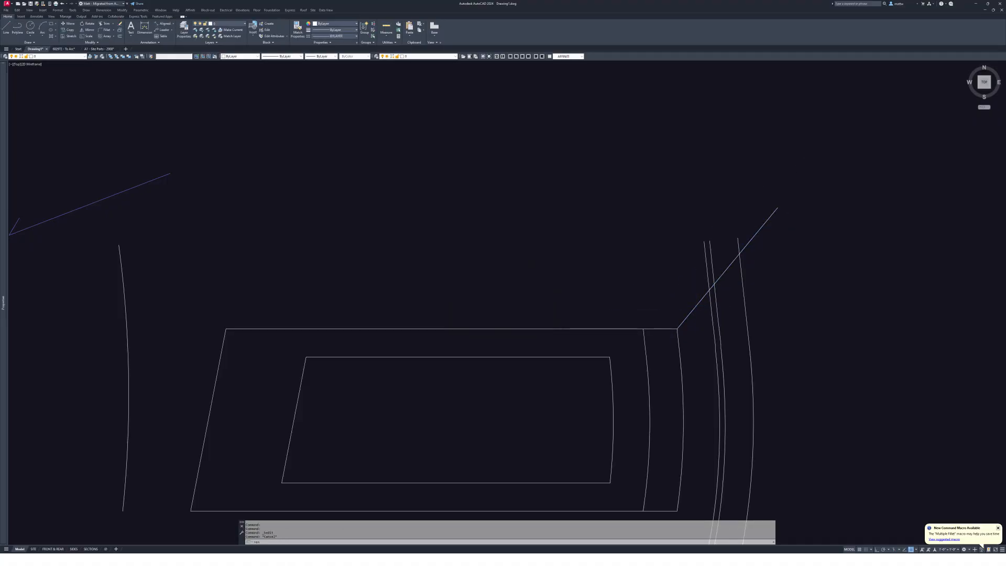
- Rename the line block to Survey03 with REN
{"action": "type", "text": "ren"}
{"action": "key", "text": "Return"}
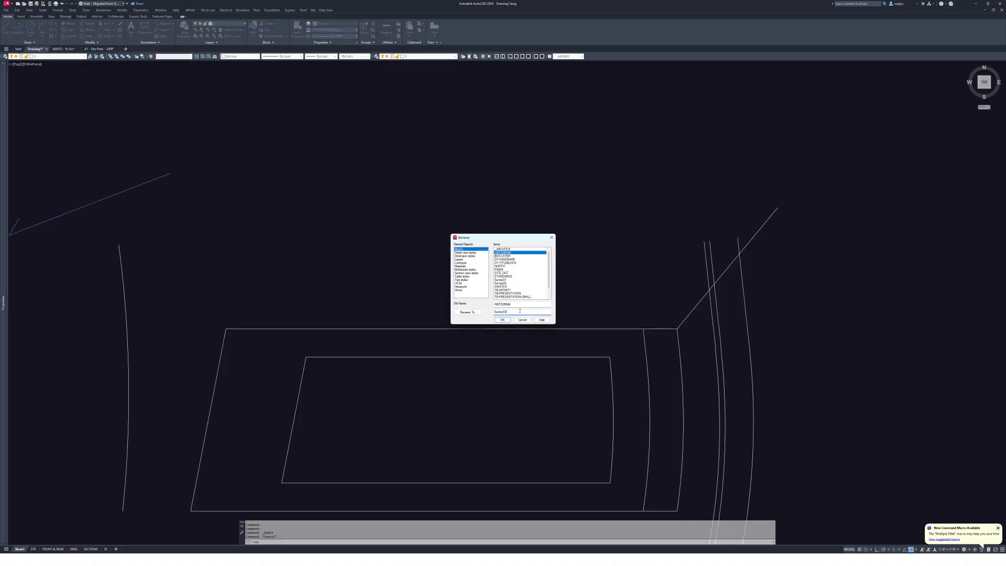
{"action": "left_click", "coordinate": [504, 319]}
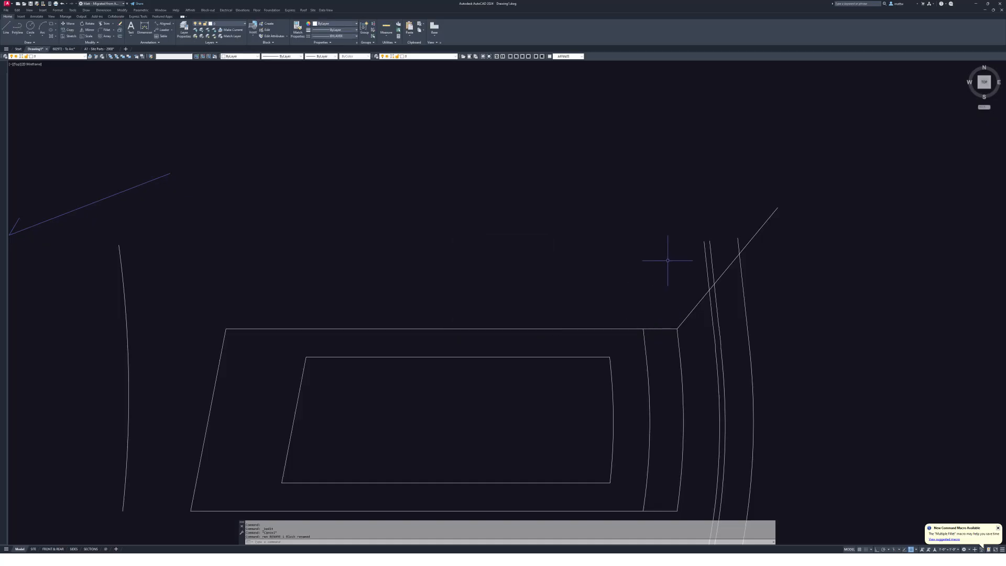
{"action": "scroll", "coordinate": [738, 265], "scroll_direction": "down", "scroll_amount": 4}
- Open the diagonal line block for in-place editing with REFEDIT
{"action": "type", "text": "refedit"}
{"action": "key", "text": "space"}
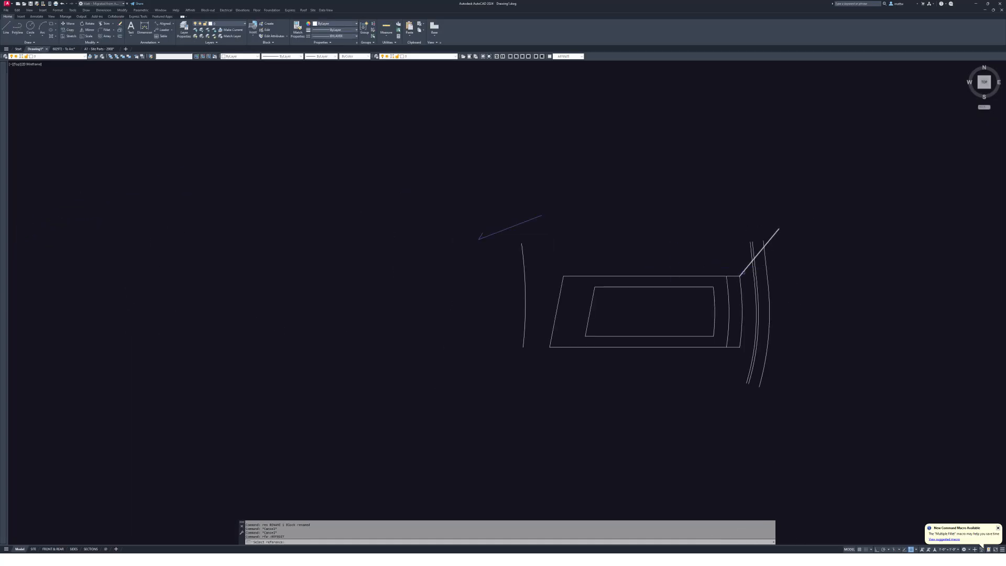
{"action": "left_click", "coordinate": [748, 265]}
{"action": "left_click", "coordinate": [353, 153]}
{"action": "left_click", "coordinate": [825, 430]}
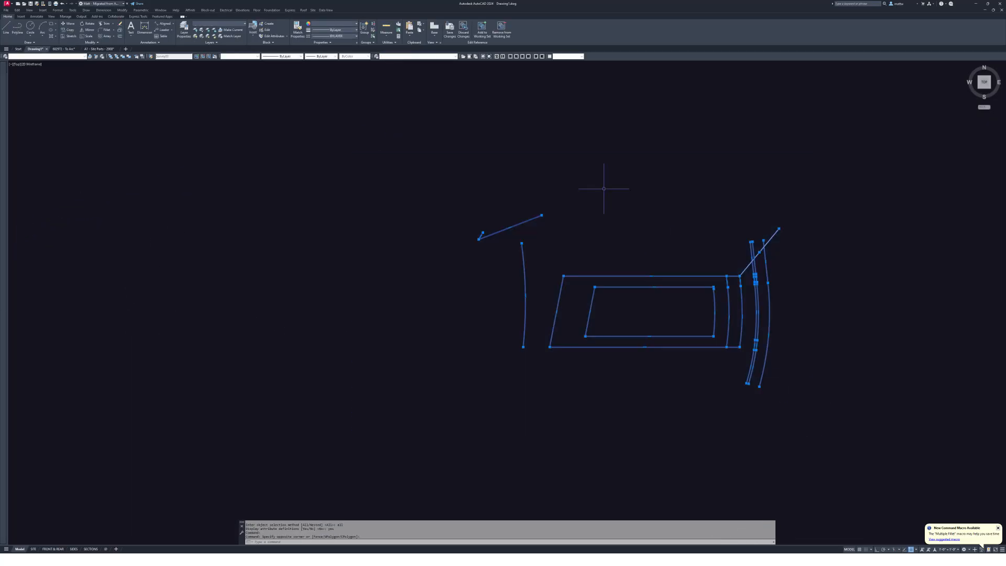
{"action": "left_click", "coordinate": [481, 29]}
{"action": "key", "text": "Escape"}
- Erase the diagonal corner line, leaving the small object cluster unmoved
{"action": "type", "text": "e"}
{"action": "key", "text": "space"}
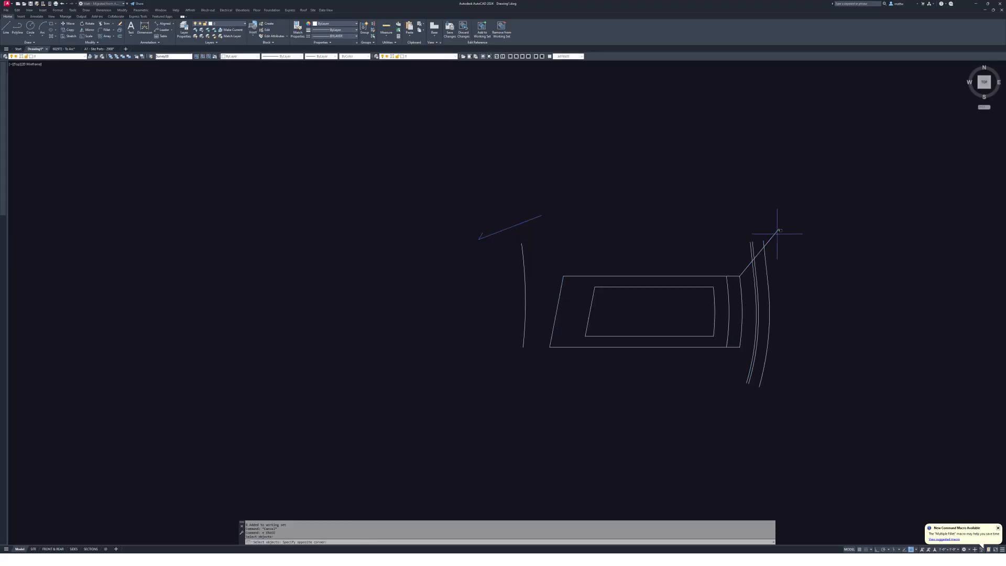
{"action": "left_click", "coordinate": [778, 230]}
{"action": "scroll", "coordinate": [681, 291], "scroll_direction": "down", "scroll_amount": 5}
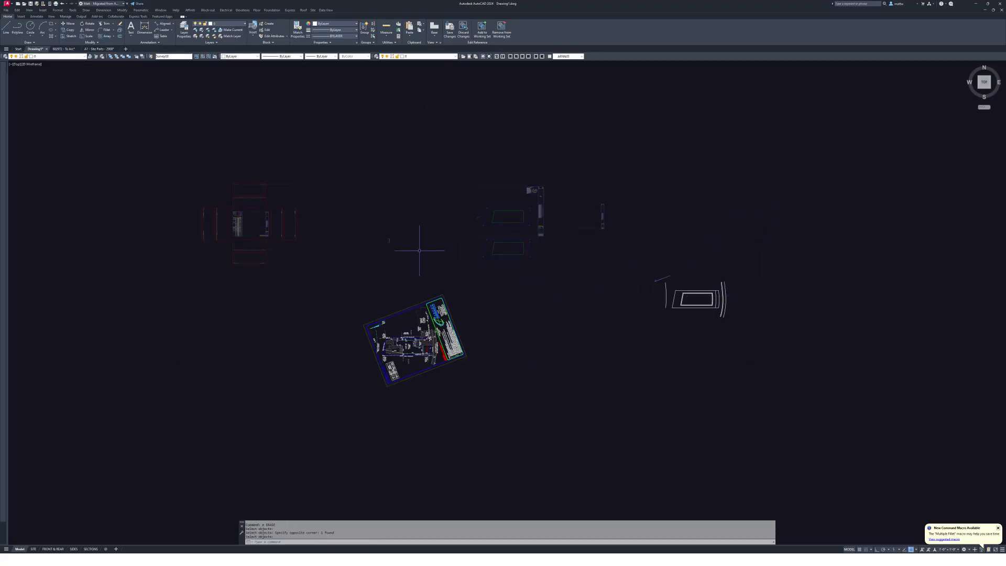
{"action": "type", "text": "m"}
{"action": "key", "text": "space"}
{"action": "left_click", "coordinate": [407, 261]}
{"action": "left_click", "coordinate": [356, 212]}
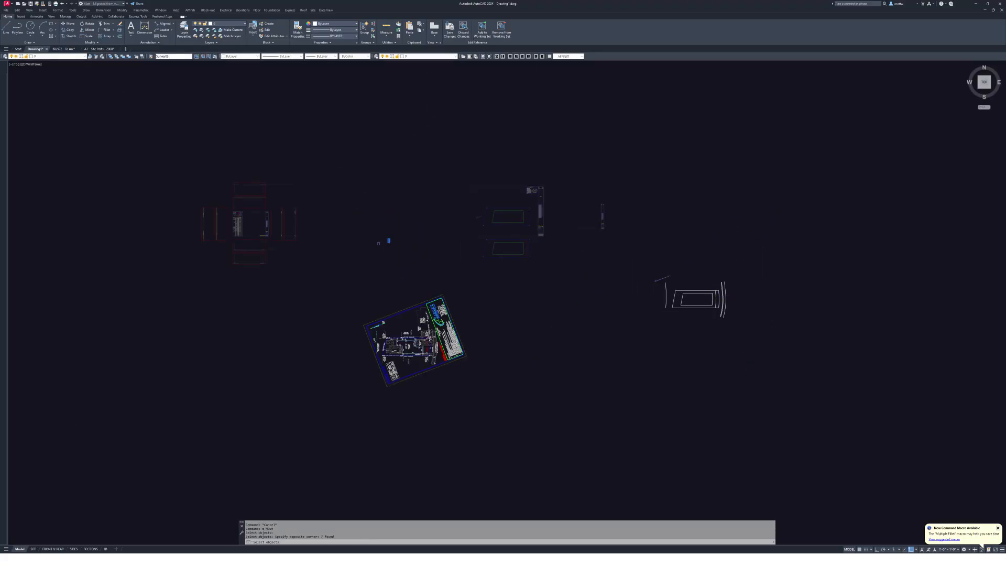
{"action": "key", "text": "Escape"}
{"action": "key", "text": "Escape"}
{"action": "scroll", "coordinate": [713, 266], "scroll_direction": "up", "scroll_amount": 10}
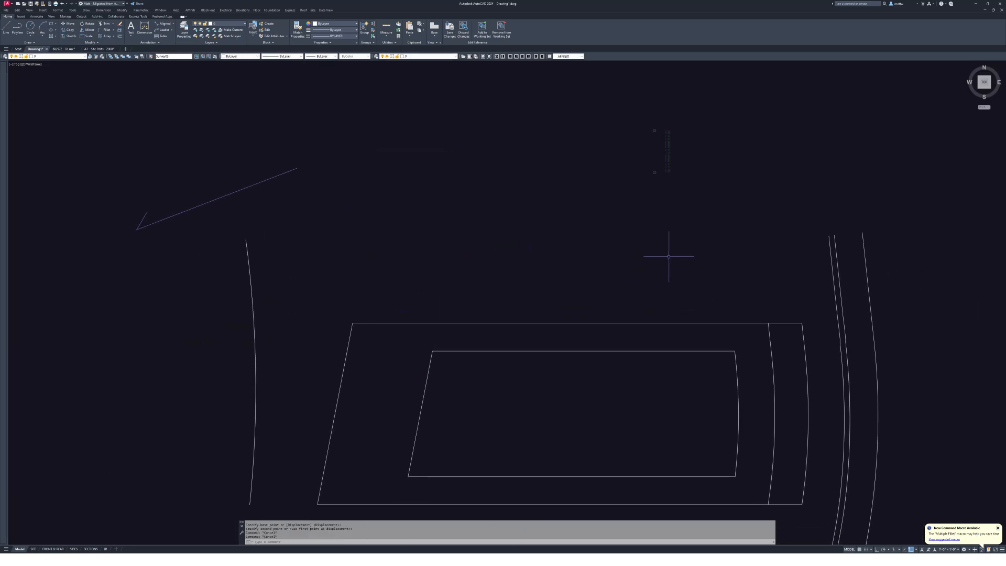
- Match the green dash-dot setback style onto the inner rectangle
{"action": "type", "text": "ma"}
{"action": "key", "text": "space"}
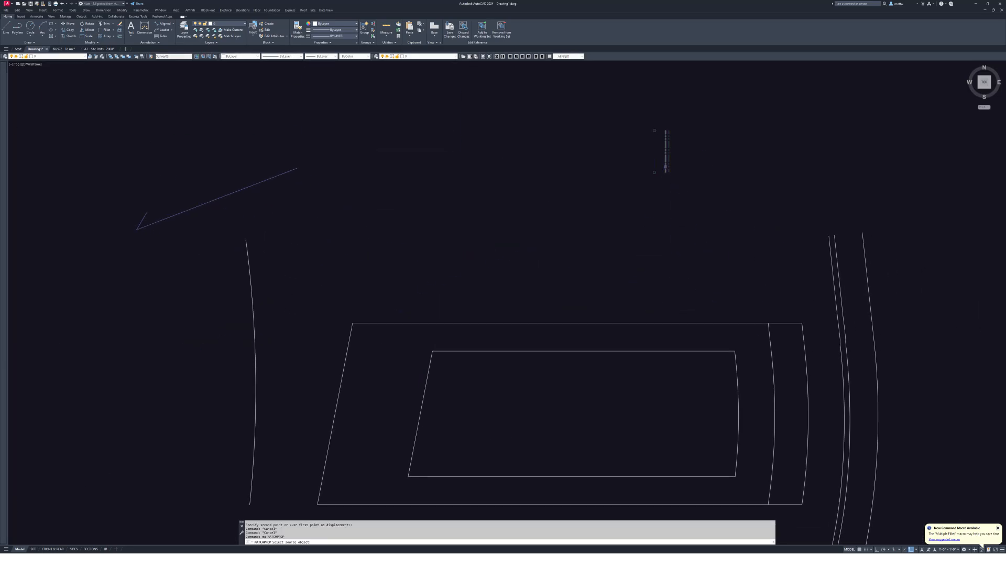
{"action": "left_click", "coordinate": [688, 346]}
{"action": "left_click", "coordinate": [673, 360]}
{"action": "key", "text": "Escape"}
{"action": "scroll", "coordinate": [668, 174], "scroll_direction": "up", "scroll_amount": 6}
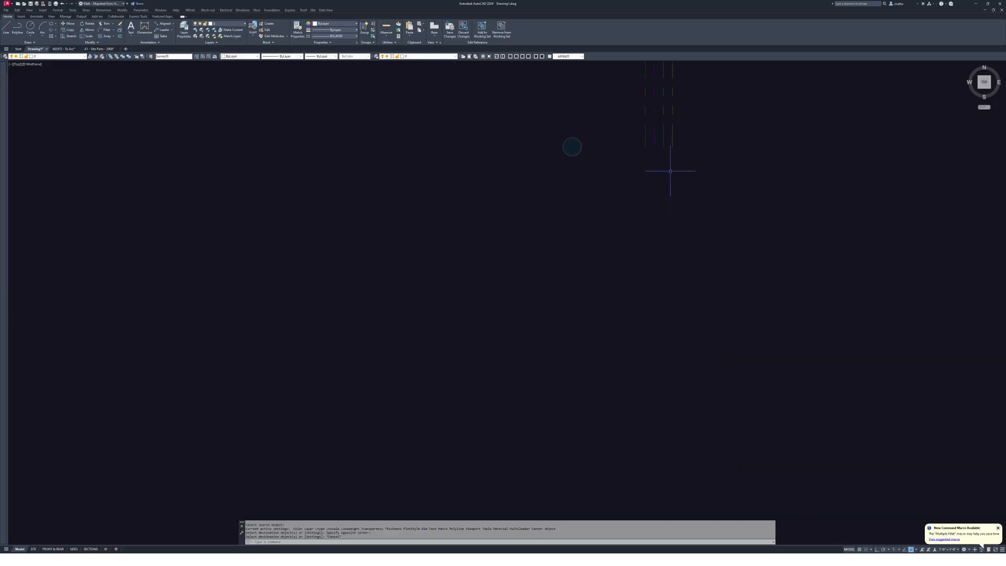
- Match a magenta sample line's style onto the inner right arc
{"action": "key", "text": "space"}
{"action": "left_click", "coordinate": [654, 139]}
{"action": "scroll", "coordinate": [655, 140], "scroll_direction": "down", "scroll_amount": 7}
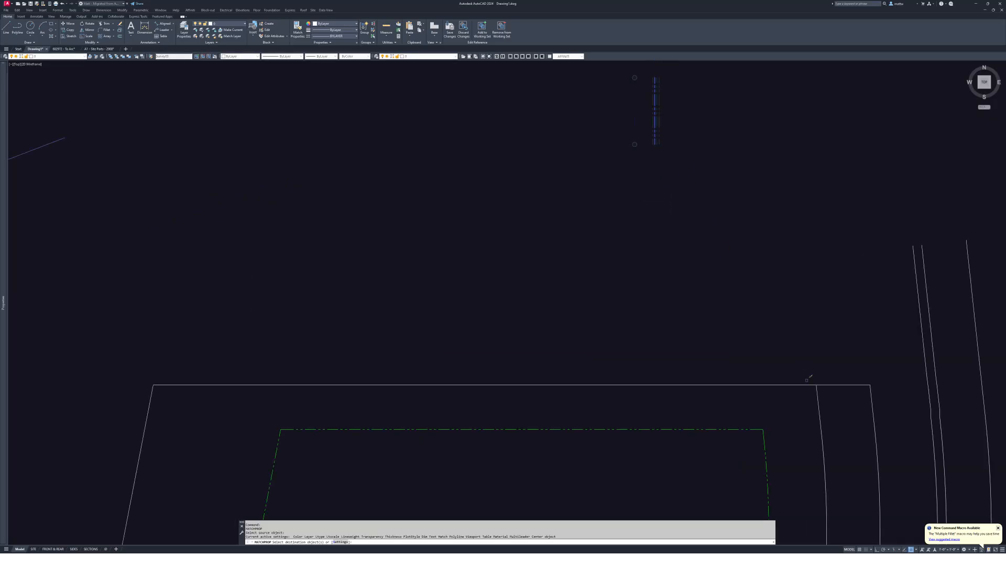
{"action": "left_click", "coordinate": [837, 406]}
{"action": "left_click", "coordinate": [789, 433]}
{"action": "scroll", "coordinate": [789, 432], "scroll_direction": "down", "scroll_amount": 5}
{"action": "middle_click_drag", "start_coordinate": [787, 430], "coordinate": [776, 312]}
{"action": "key", "text": "Escape"}
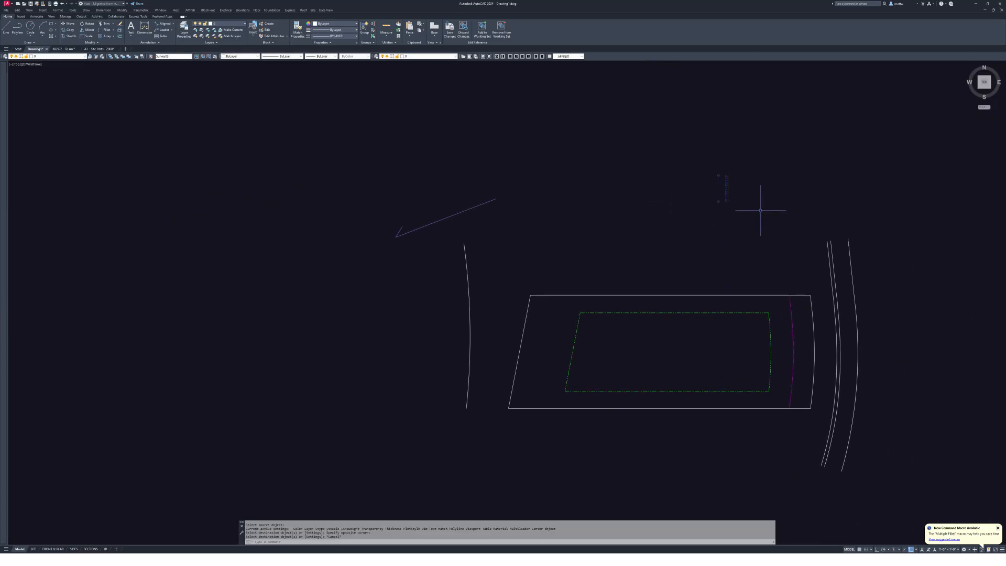
{"action": "scroll", "coordinate": [724, 191], "scroll_direction": "up", "scroll_amount": 6}
- Match a cyan dash-dot sample line's style onto the lot's left arc
{"action": "key", "text": "space"}
{"action": "left_click", "coordinate": [738, 198]}
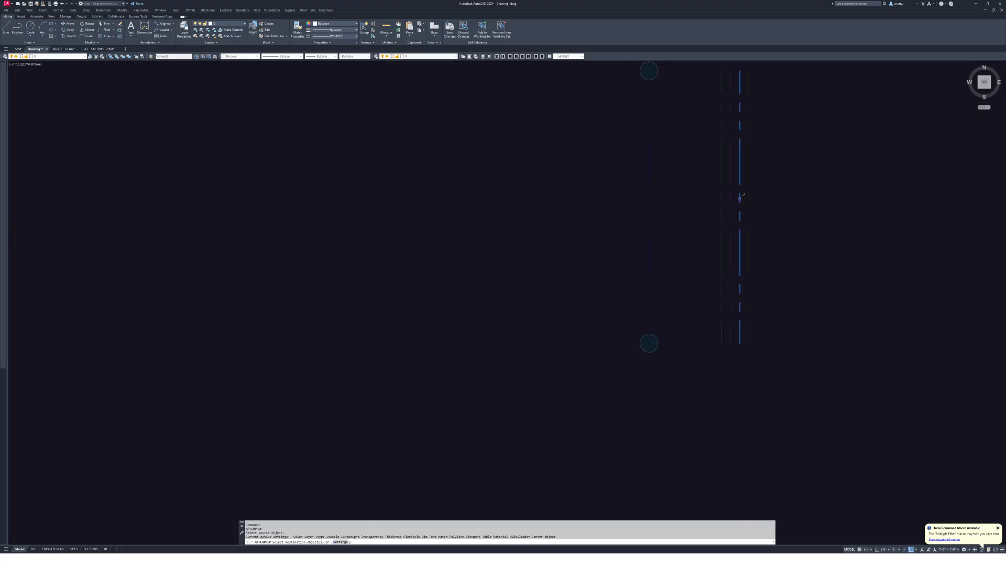
{"action": "scroll", "coordinate": [749, 202], "scroll_direction": "down", "scroll_amount": 6}
{"action": "middle_click_drag", "start_coordinate": [402, 395], "coordinate": [584, 324]}
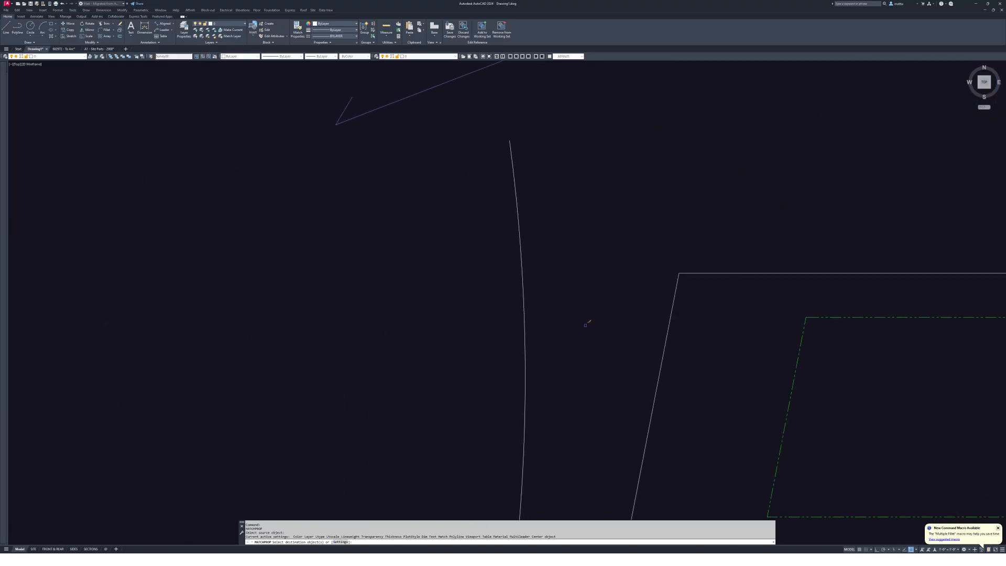
{"action": "left_click", "coordinate": [556, 286]}
{"action": "left_click", "coordinate": [500, 312]}
{"action": "scroll", "coordinate": [600, 265], "scroll_direction": "down", "scroll_amount": 2}
{"action": "key", "text": "Escape"}
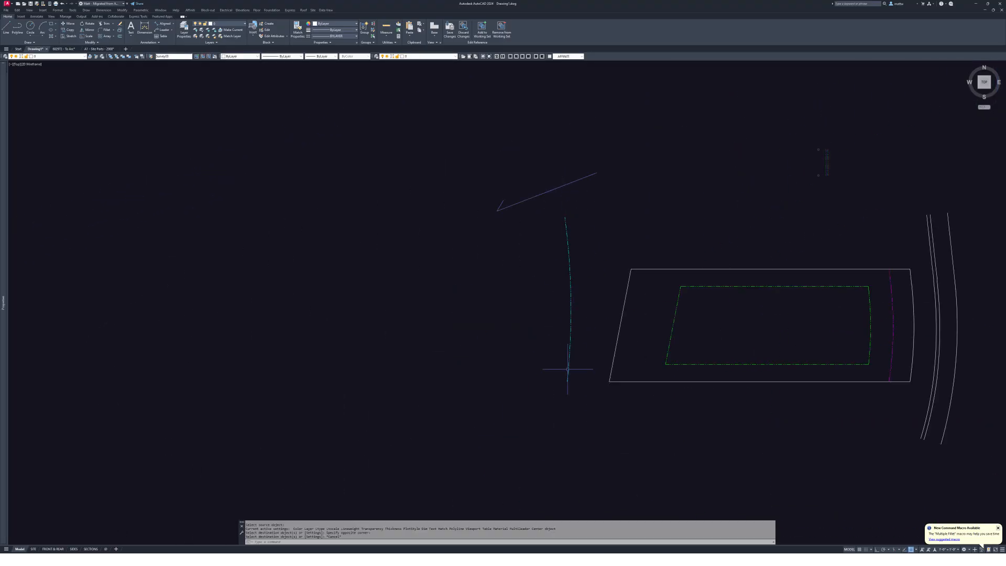
{"action": "scroll", "coordinate": [587, 357], "scroll_direction": "up", "scroll_amount": 3}
{"action": "middle_click_drag", "start_coordinate": [588, 360], "coordinate": [485, 314]}
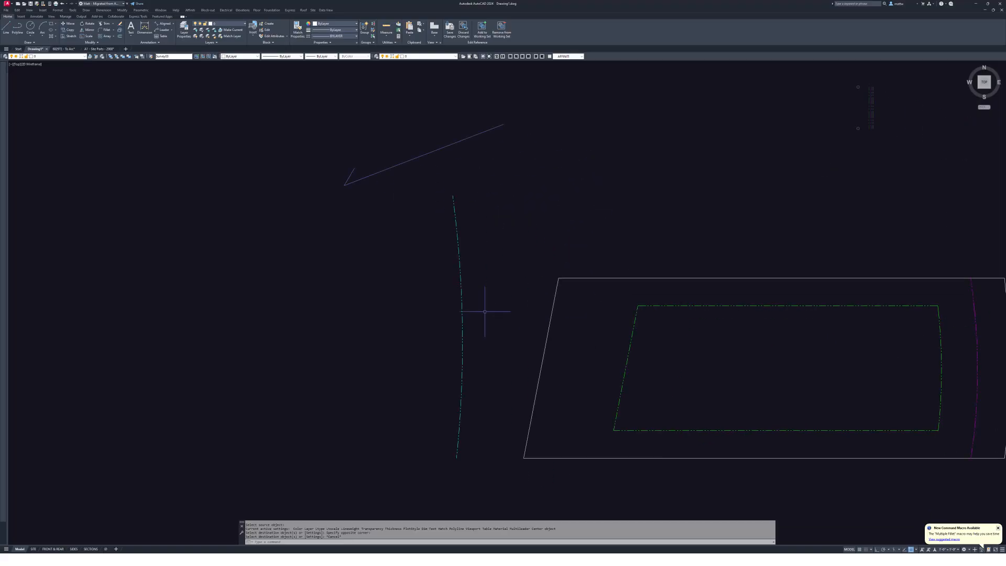
{"action": "key", "text": "alt+Tab"}
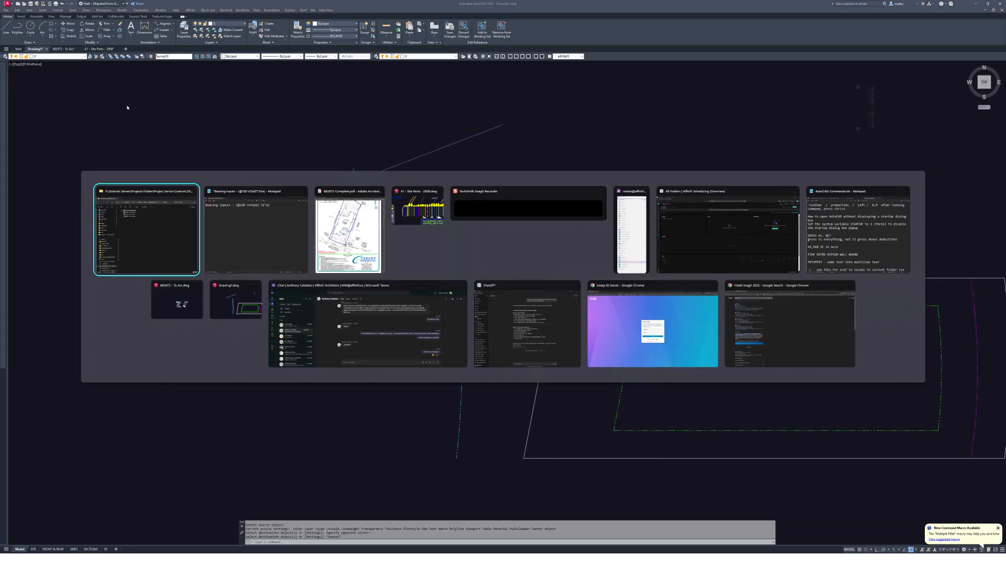
- In the 682972 - To Arc drawing, select the edge-of-water line to check its layer
{"action": "key", "text": "Escape"}
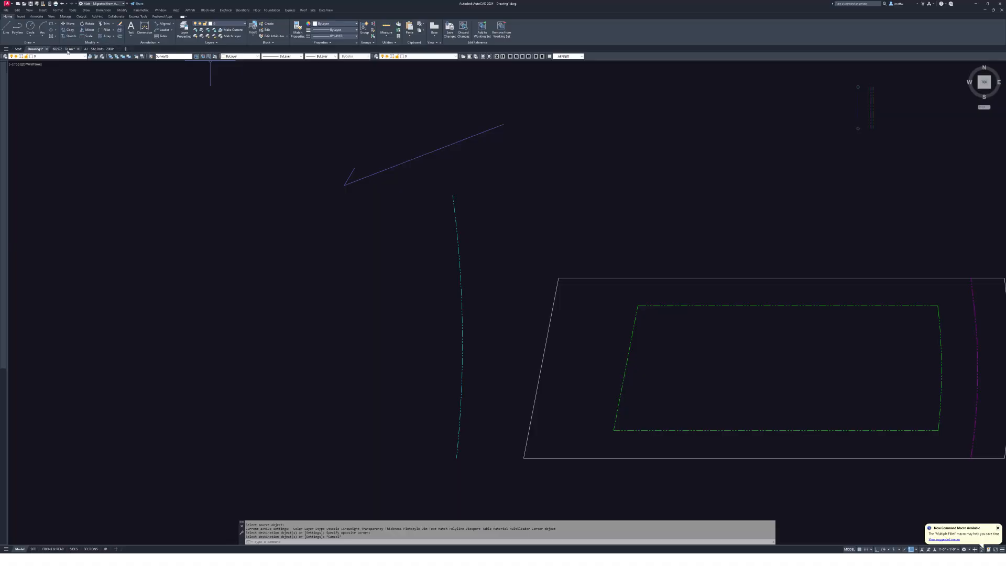
{"action": "left_click", "coordinate": [67, 51]}
{"action": "scroll", "coordinate": [529, 259], "scroll_direction": "up", "scroll_amount": 5}
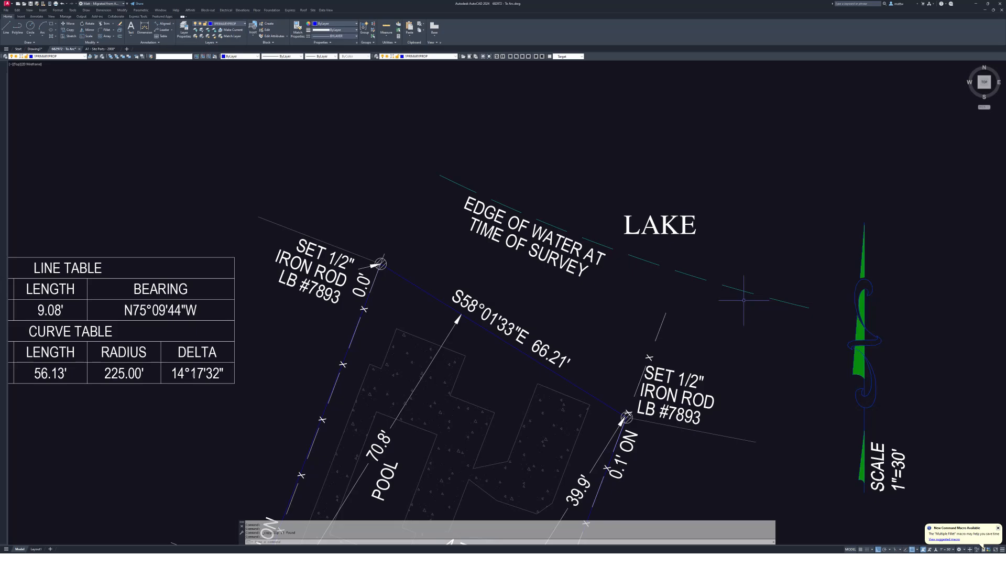
{"action": "middle_click_drag", "start_coordinate": [453, 180], "coordinate": [430, 158]}
{"action": "left_click", "coordinate": [437, 167]}
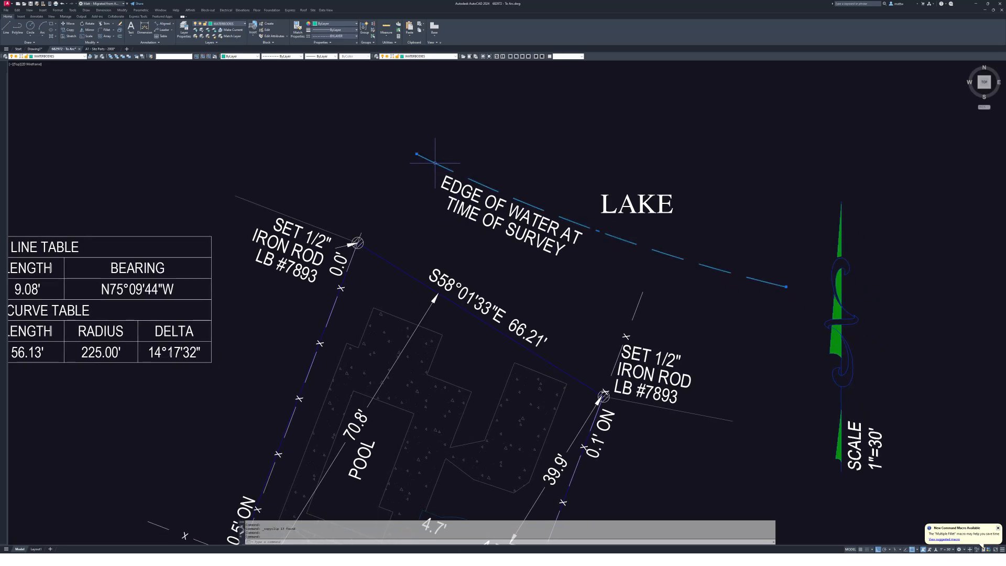
{"action": "key", "text": "Escape"}
{"action": "scroll", "coordinate": [632, 257], "scroll_direction": "down", "scroll_amount": 12}
{"action": "middle_click_drag", "start_coordinate": [765, 283], "coordinate": [567, 251]}
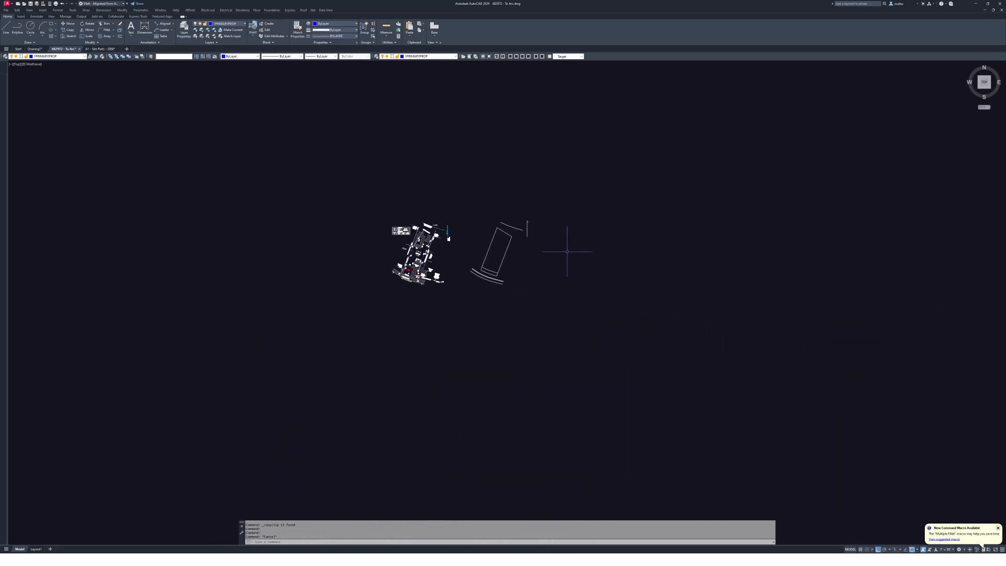
- Return to Drawing1 and centre the lot outline in view
{"action": "left_click", "coordinate": [34, 48]}
{"action": "middle_click_drag", "start_coordinate": [772, 323], "coordinate": [602, 293]}
{"action": "scroll", "coordinate": [286, 250], "scroll_direction": "down", "scroll_amount": 1}
{"action": "mouse_move", "coordinate": [286, 250]}
{"action": "middle_mouse_down"}
{"action": "mouse_move", "coordinate": [324, 260]}
{"action": "mouse_move", "coordinate": [351, 294]}
{"action": "middle_mouse_up"}
{"action": "scroll", "coordinate": [387, 286], "scroll_direction": "down", "scroll_amount": 1}
{"action": "scroll", "coordinate": [432, 273], "scroll_direction": "up", "scroll_amount": 2}
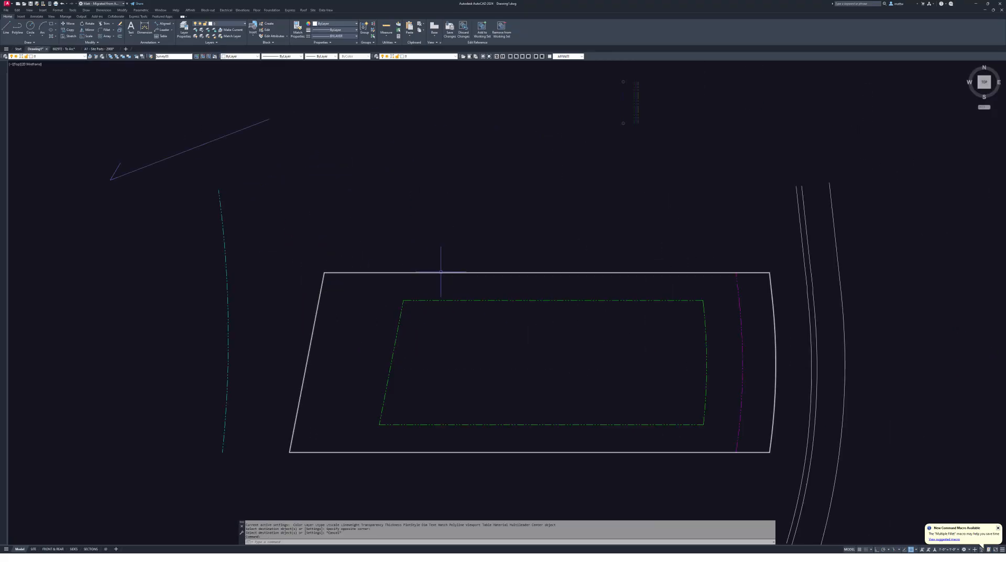
{"action": "middle_click_drag", "start_coordinate": [664, 336], "coordinate": [645, 314]}
{"action": "middle_click_drag", "start_coordinate": [739, 318], "coordinate": [695, 350]}
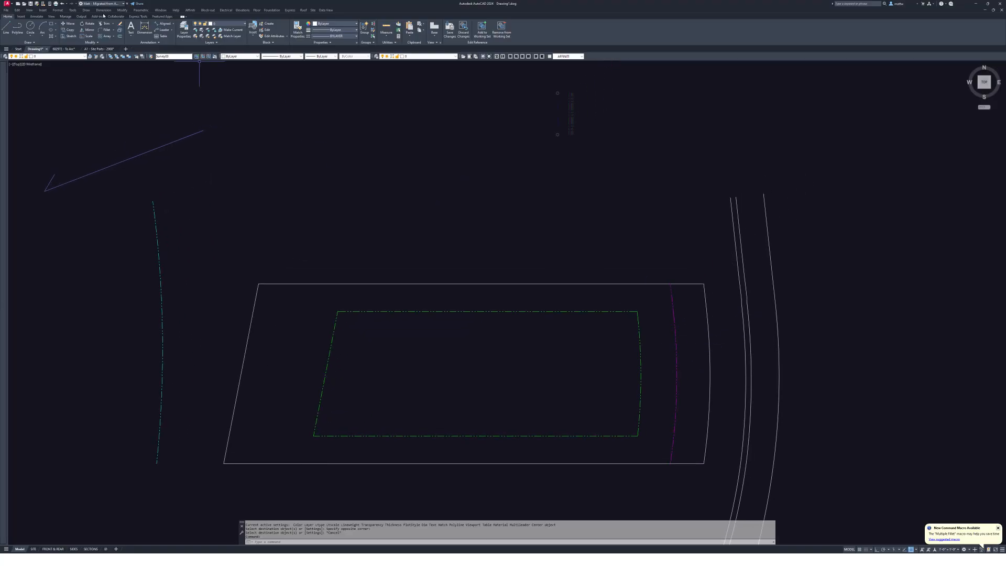
- In A1 - Site Parts - 2008, select the Site Road and Center Road sample lines
{"action": "left_click", "coordinate": [99, 49]}
{"action": "middle_click_drag", "start_coordinate": [484, 257], "coordinate": [522, 250]}
{"action": "left_click", "coordinate": [585, 270]}
{"action": "left_click", "coordinate": [650, 246]}
{"action": "left_click", "coordinate": [622, 269]}
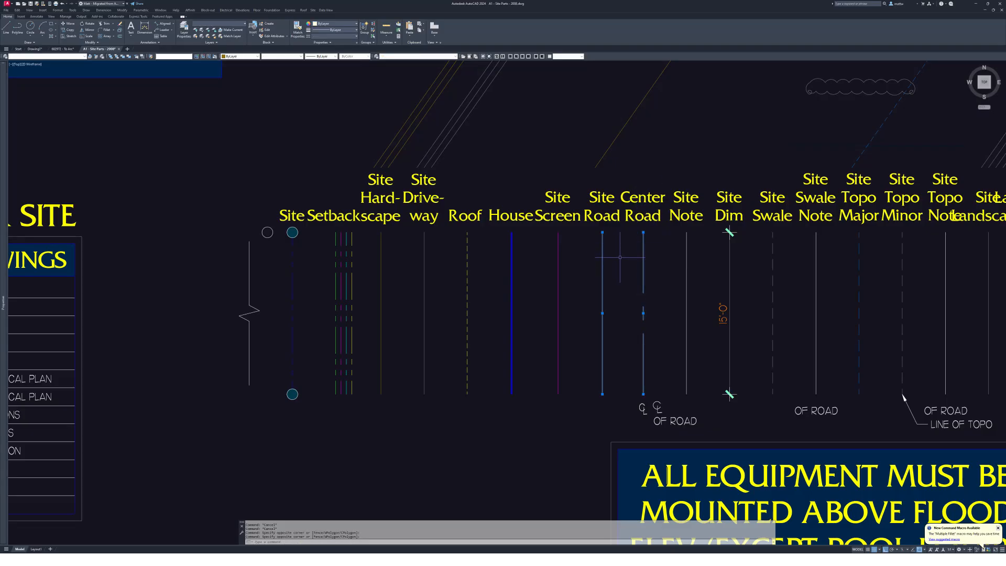
{"action": "middle_click_drag", "start_coordinate": [620, 257], "coordinate": [632, 261]}
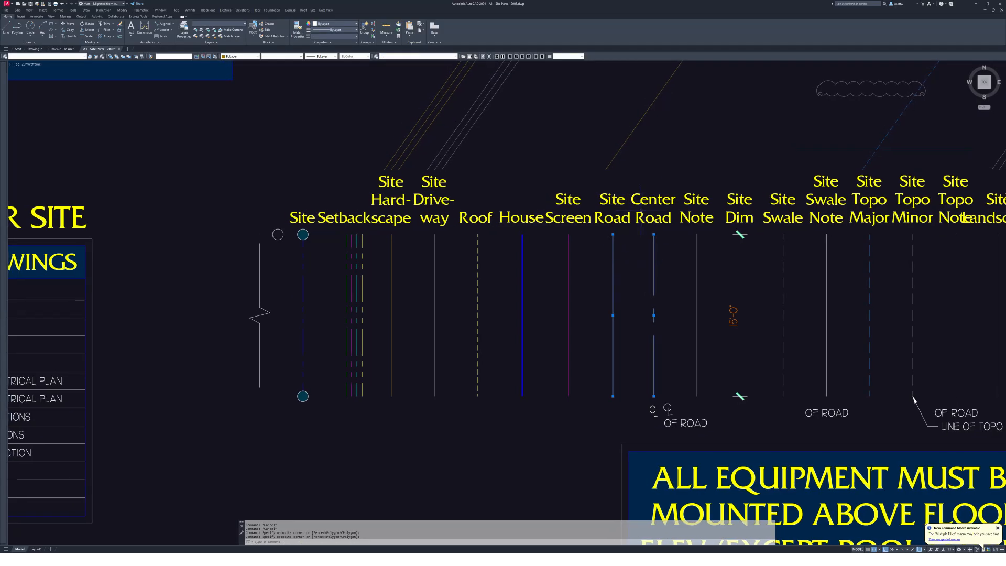
- Go back to Drawing1 through the 682972 - To Arc tab and paste the copied road lines
{"action": "left_click", "coordinate": [62, 49]}
{"action": "left_click", "coordinate": [34, 49]}
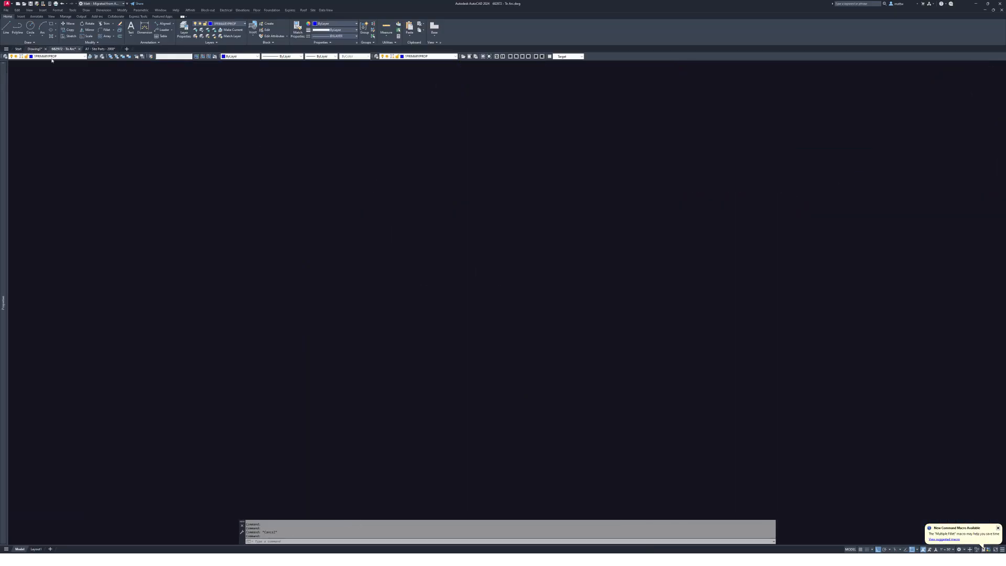
{"action": "key", "text": "ctrl+v"}
- Cancel the paste and match the yellow line's properties onto the white arcs beside the lot
{"action": "key", "text": "Escape"}
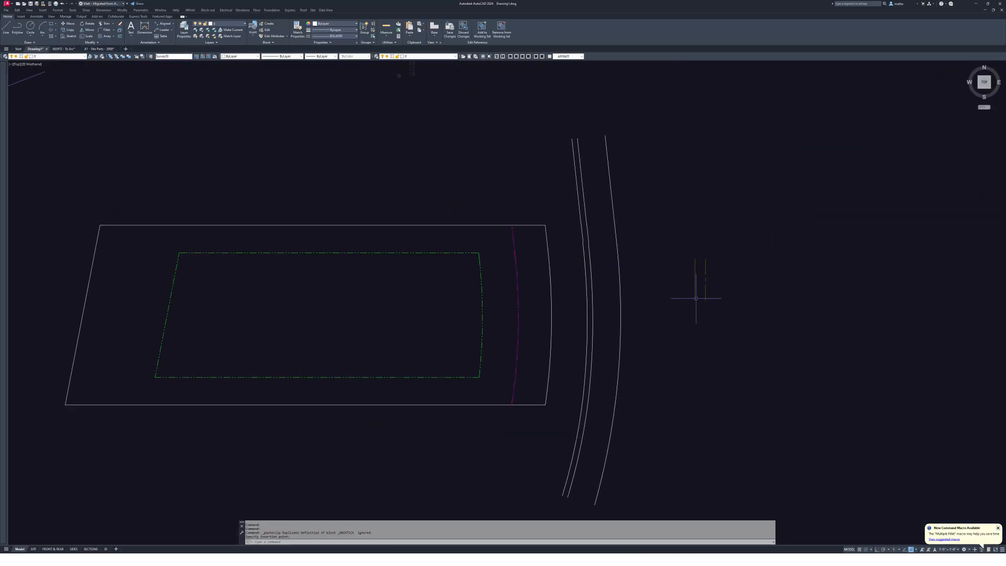
{"action": "scroll", "coordinate": [698, 292], "scroll_direction": "up", "scroll_amount": 2}
{"action": "type", "text": "ma"}
{"action": "key", "text": "Return"}
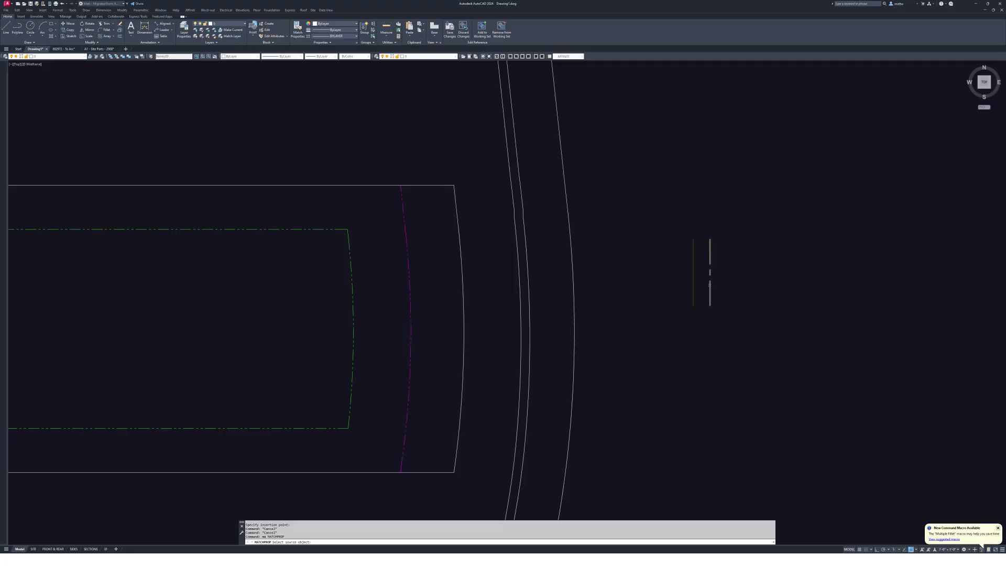
{"action": "left_click", "coordinate": [576, 270]}
{"action": "left_click", "coordinate": [704, 275]}
{"action": "key", "text": "Escape"}
{"action": "scroll", "coordinate": [736, 281], "scroll_direction": "down", "scroll_amount": 1}
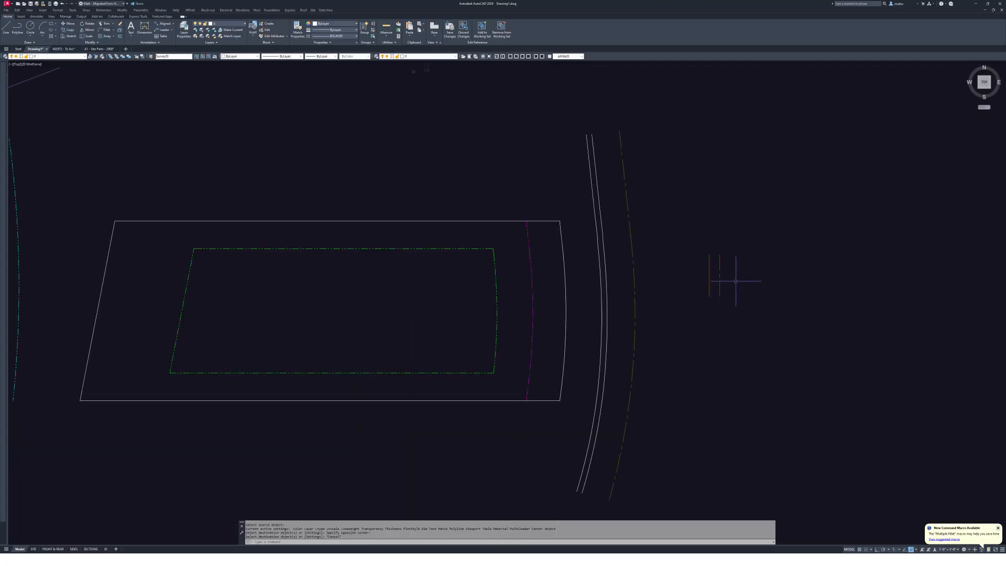
{"action": "key", "text": "Return"}
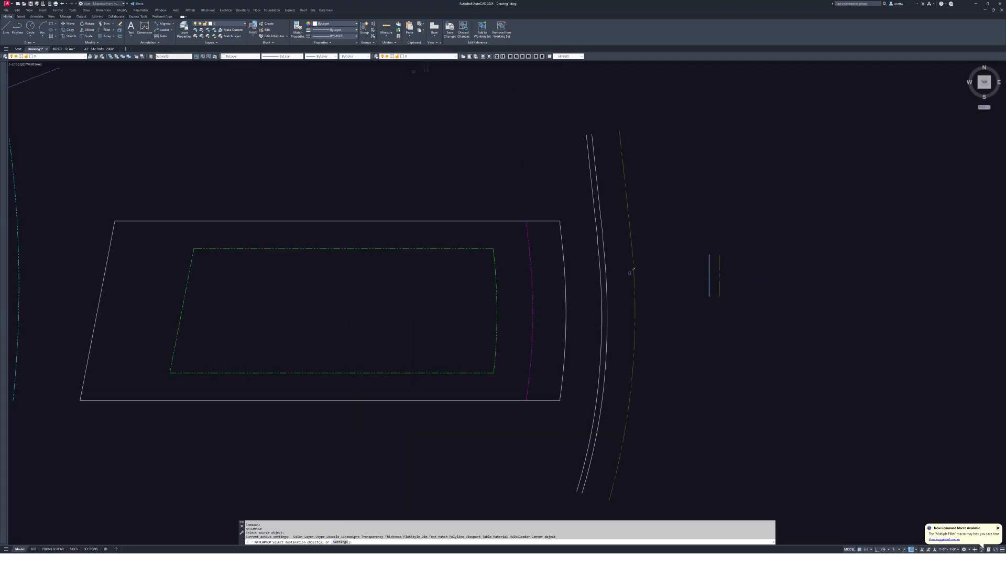
{"action": "left_click", "coordinate": [602, 288]}
{"action": "key", "text": "Return"}
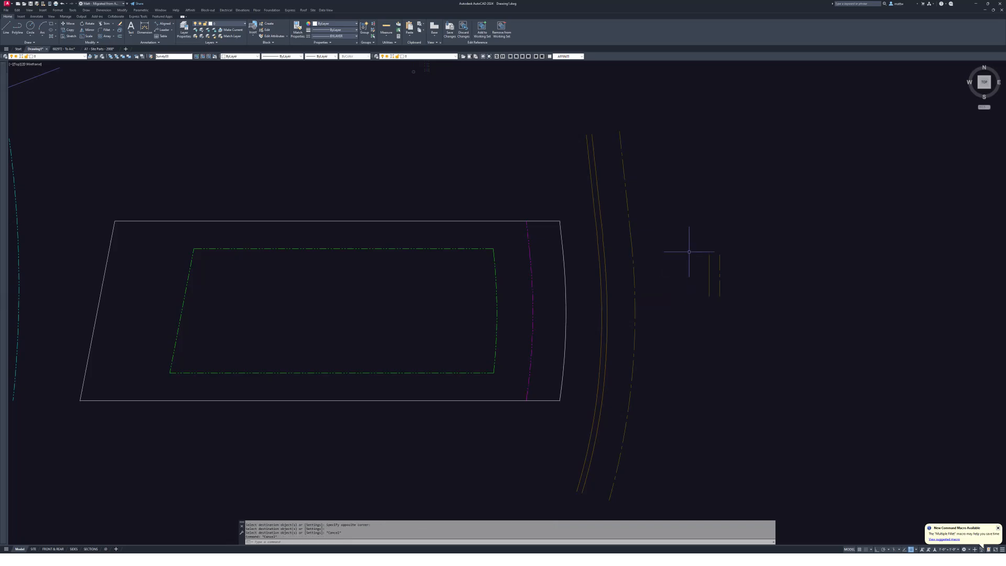
- Erase the two short vertical lines, then check the magenta arc and green setback outline
{"action": "type", "text": "e"}
{"action": "key", "text": "Return"}
{"action": "left_click", "coordinate": [687, 231]}
{"action": "left_click", "coordinate": [736, 324]}
{"action": "key", "text": "Return"}
{"action": "middle_click_drag", "start_coordinate": [567, 263], "coordinate": [670, 267]}
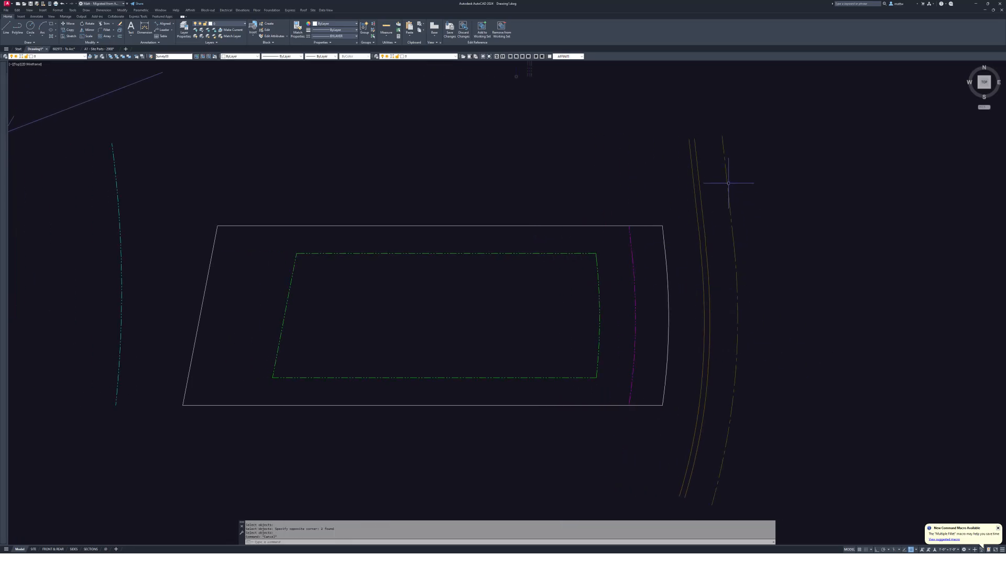
{"action": "middle_click_drag", "start_coordinate": [645, 216], "coordinate": [707, 207]}
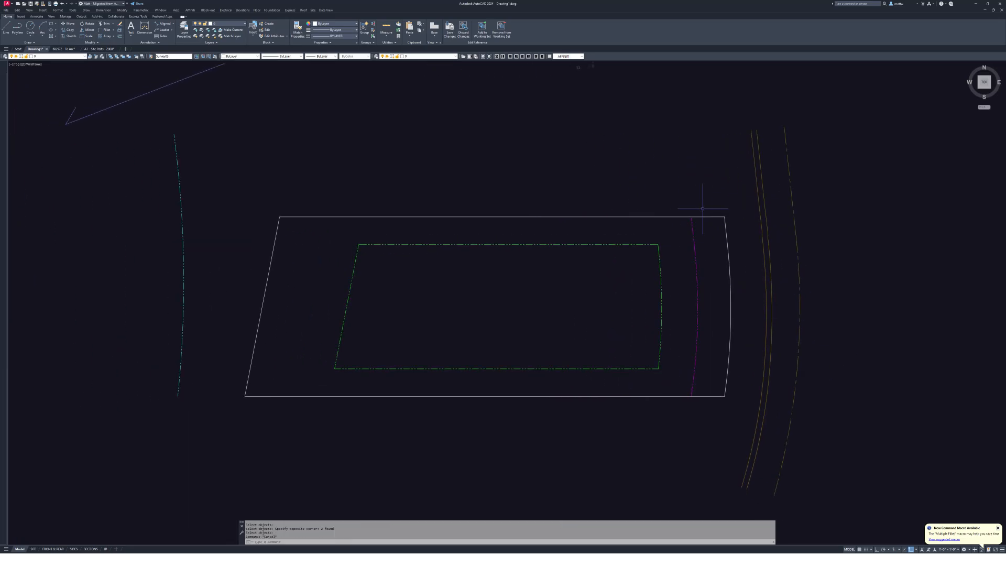
{"action": "left_click", "coordinate": [693, 238]}
{"action": "key", "text": "Escape"}
{"action": "left_click", "coordinate": [677, 279]}
{"action": "left_click", "coordinate": [646, 297]}
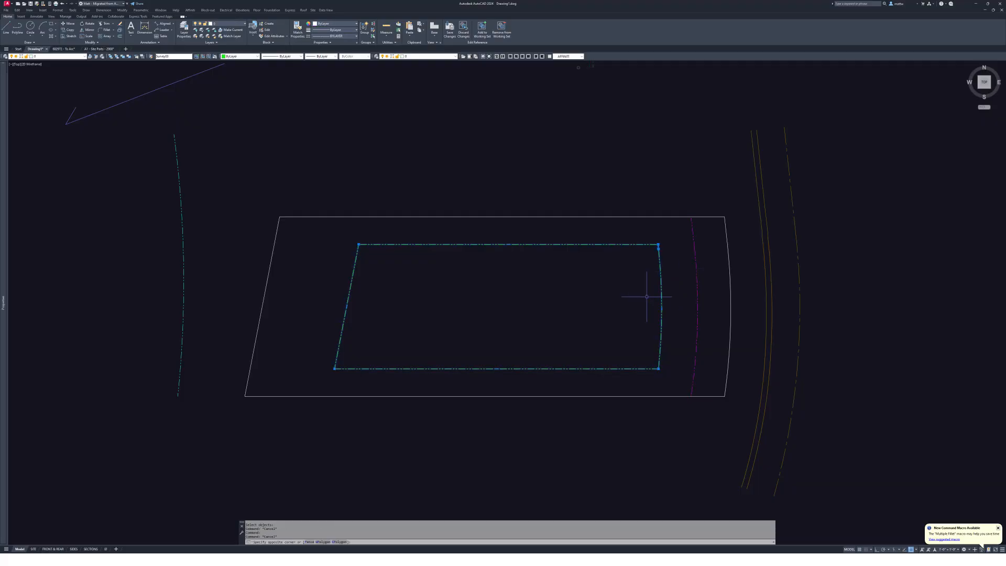
- Select the cyan arc left of the lot and try moving the purple arrow, then cancel
{"action": "middle_click_drag", "start_coordinate": [282, 240], "coordinate": [511, 262]}
{"action": "key", "text": "Escape"}
{"action": "left_click", "coordinate": [420, 214]}
{"action": "left_click", "coordinate": [385, 302]}
{"action": "scroll", "coordinate": [412, 296], "scroll_direction": "down", "scroll_amount": 2}
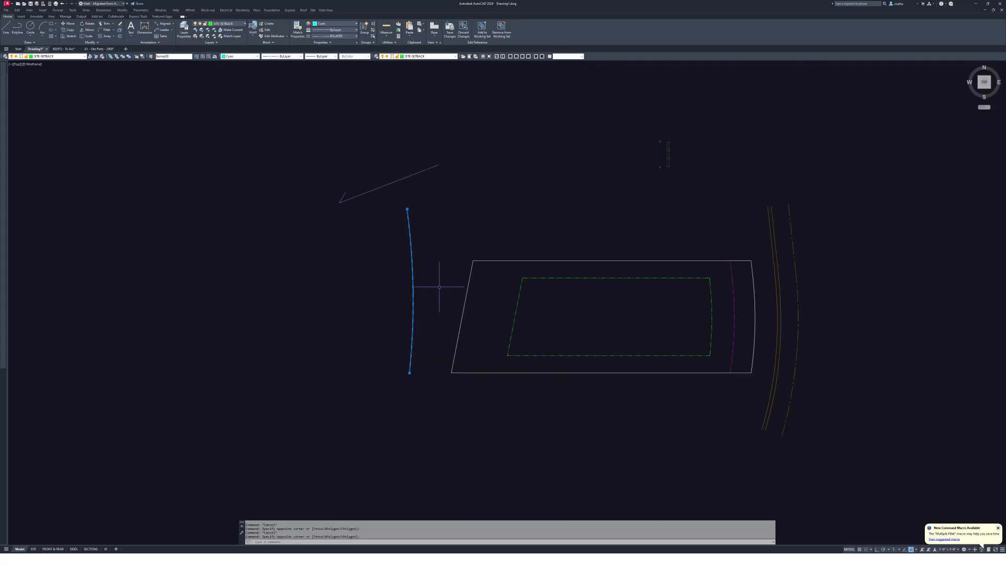
{"action": "type", "text": "m"}
{"action": "key", "text": "space"}
{"action": "left_click", "coordinate": [388, 177]}
{"action": "left_click", "coordinate": [365, 200]}
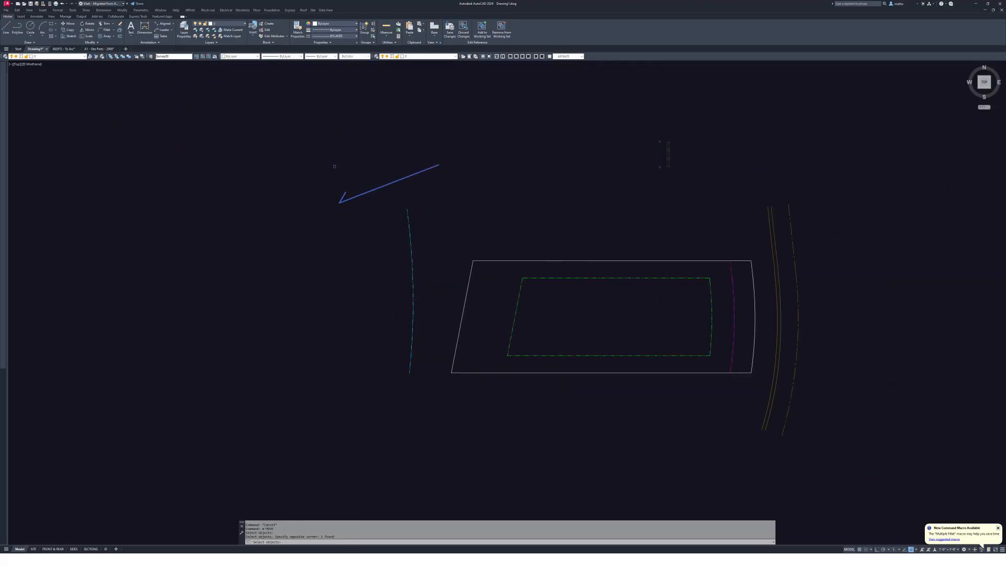
{"action": "key", "text": "Escape"}
{"action": "key", "text": "Escape"}
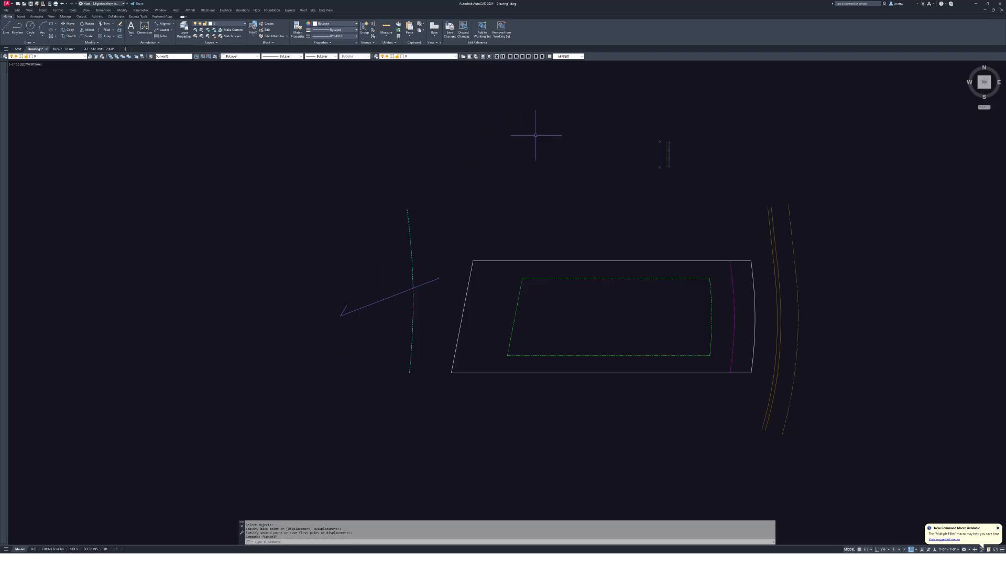
{"action": "middle_click_drag", "start_coordinate": [576, 197], "coordinate": [572, 199]}
- Save the Survey03 block edit, match properties onto the outer rectangle, and pick its block for editing
{"action": "key", "text": "space"}
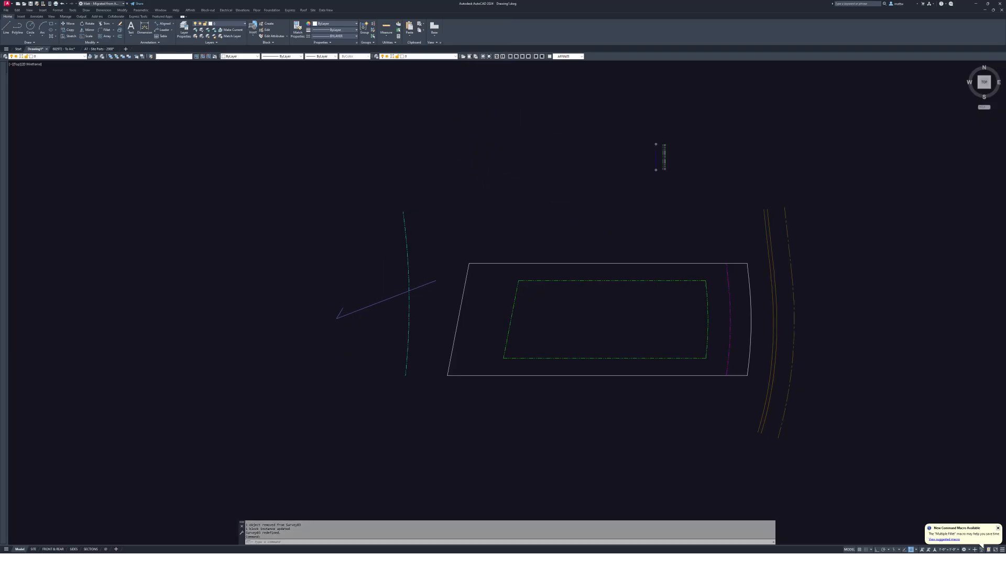
{"action": "scroll", "coordinate": [653, 237], "scroll_direction": "up", "scroll_amount": 2}
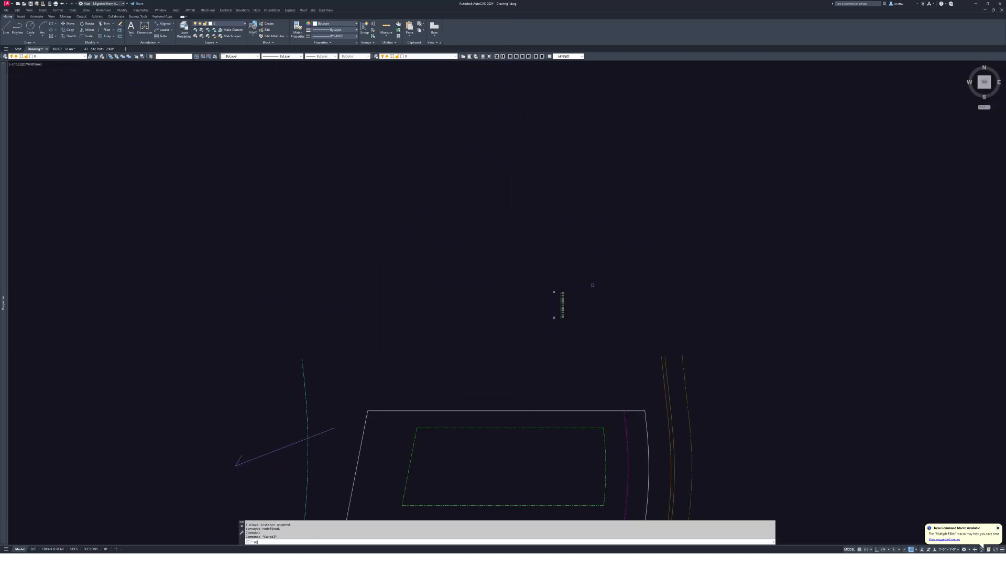
{"action": "left_click", "coordinate": [554, 302]}
{"action": "left_click", "coordinate": [512, 440]}
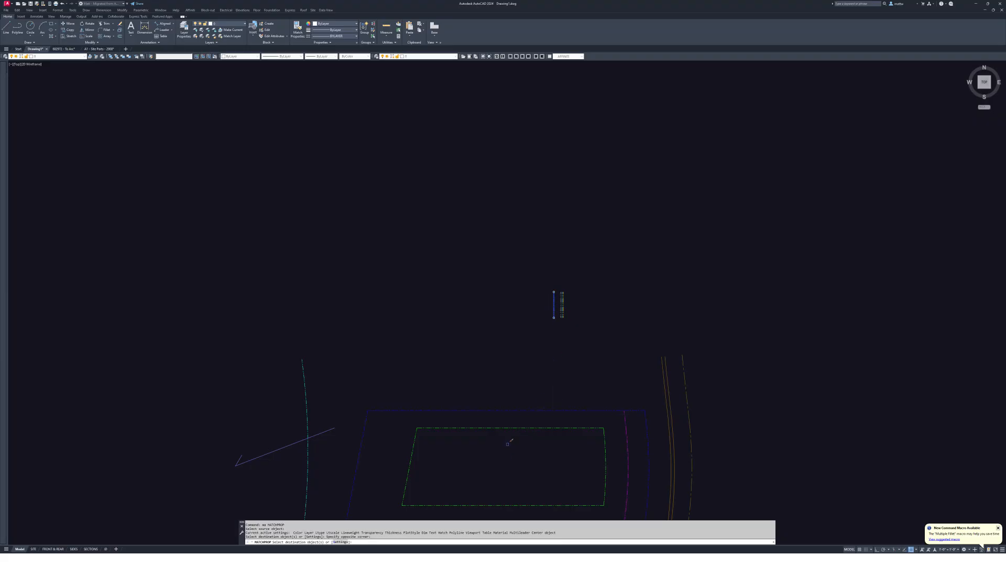
{"action": "left_click", "coordinate": [678, 367]}
{"action": "scroll", "coordinate": [606, 291], "scroll_direction": "up", "scroll_amount": 2}
{"action": "key", "text": "Escape"}
{"action": "key", "text": "Escape"}
{"action": "key", "text": "Escape"}
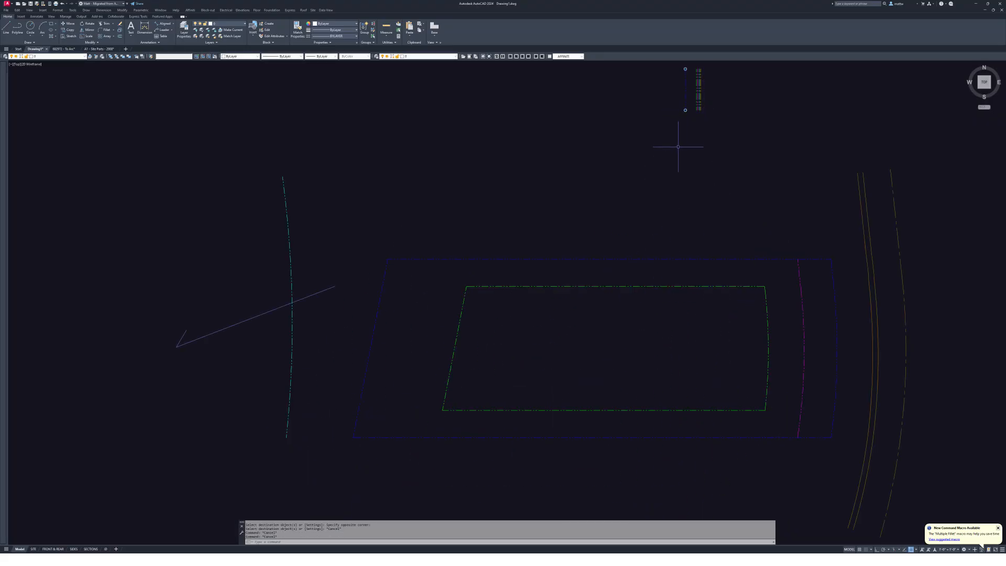
{"action": "key", "text": "Return"}
{"action": "left_click", "coordinate": [623, 259]}
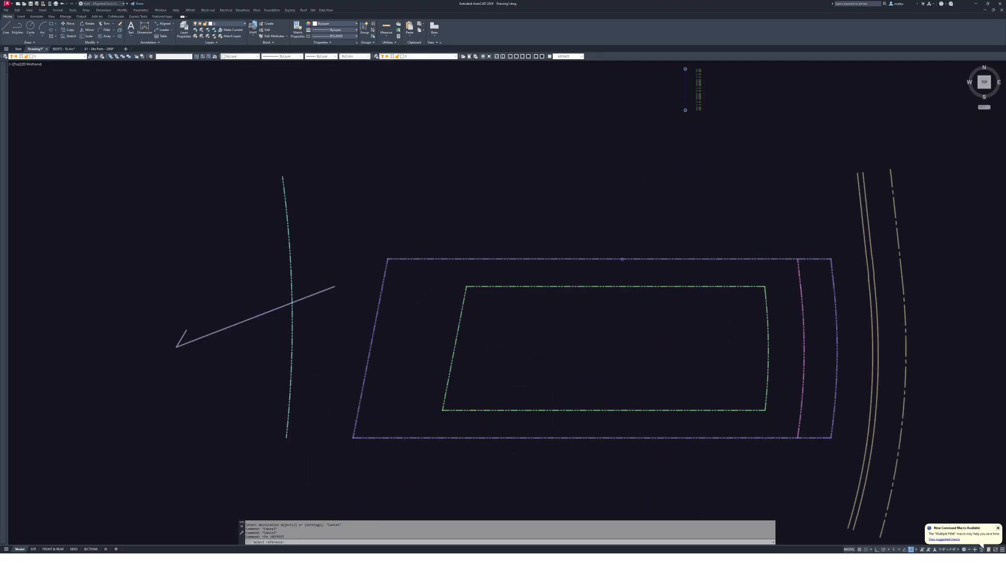
- Confirm the outer rectangle's block for in-place editing and select the point marker above the lot
{"action": "left_click", "coordinate": [659, 102]}
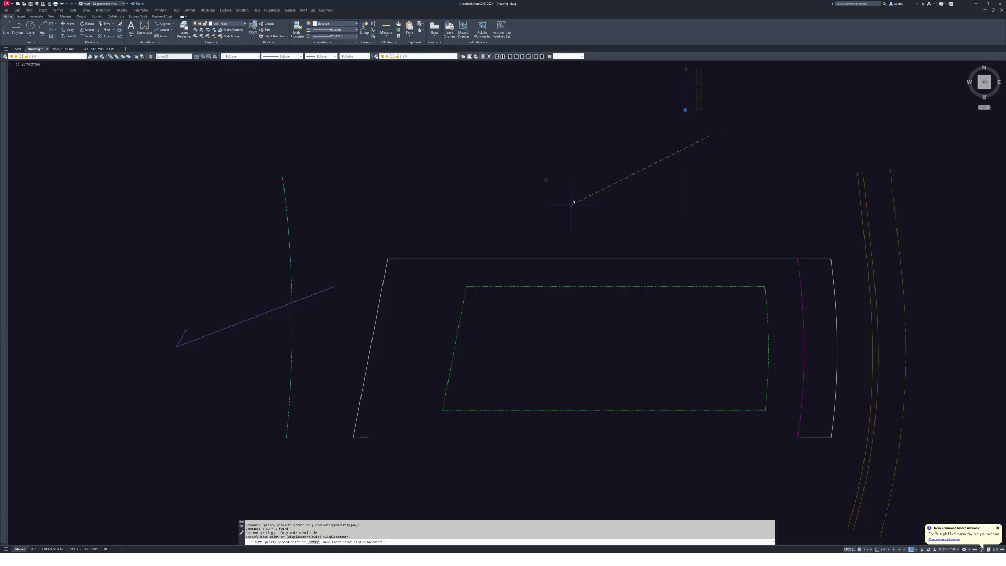
{"action": "left_click", "coordinate": [611, 209]}
{"action": "left_click", "coordinate": [523, 162]}
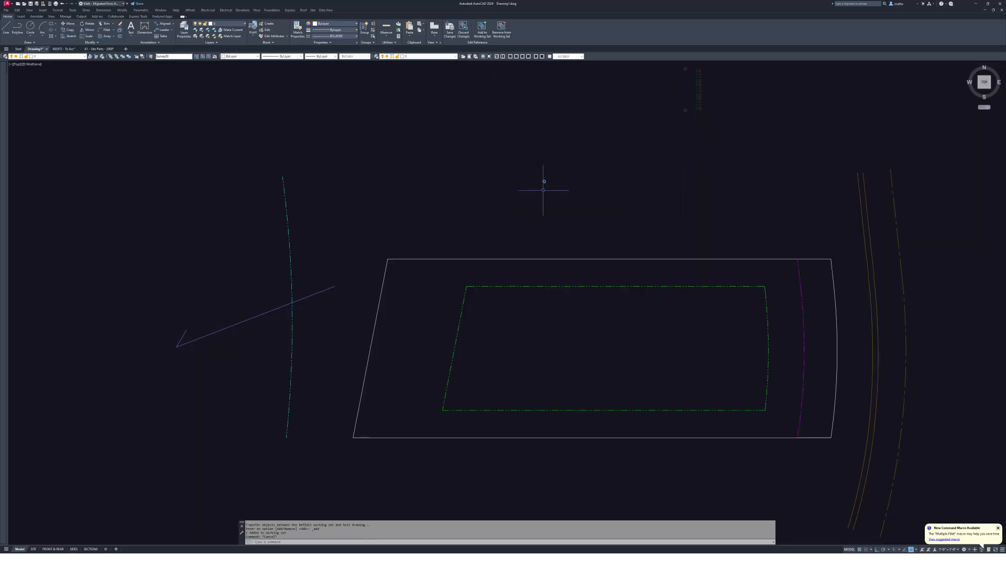
{"action": "left_click", "coordinate": [543, 181]}
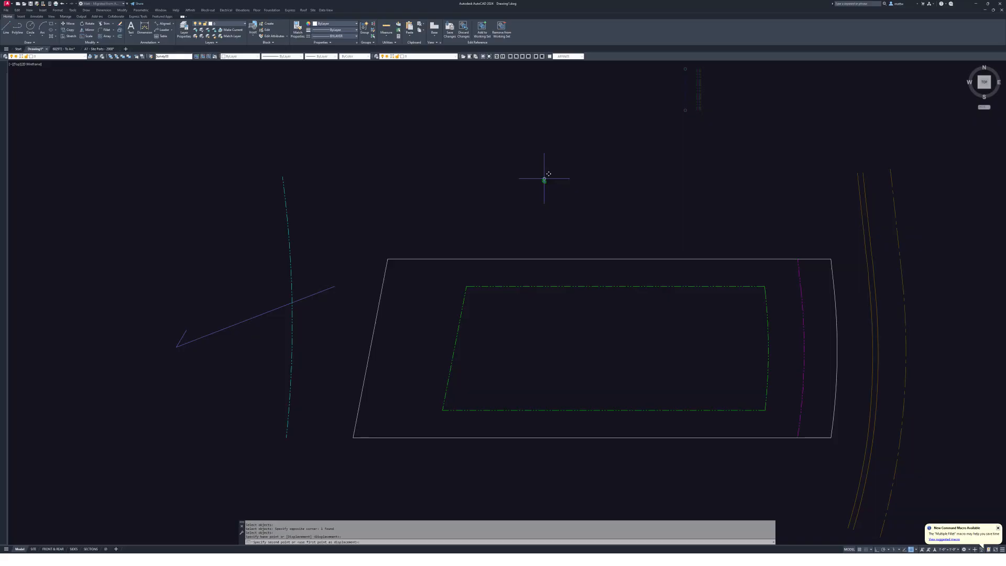
{"action": "key", "text": "Escape"}
{"action": "key", "text": "Escape"}
- Copy the top-left corner point to the bottom-left, bottom-right, right-edge and top-right positions
{"action": "type", "text": "co"}
{"action": "key", "text": "Return"}
{"action": "left_click", "coordinate": [370, 234]}
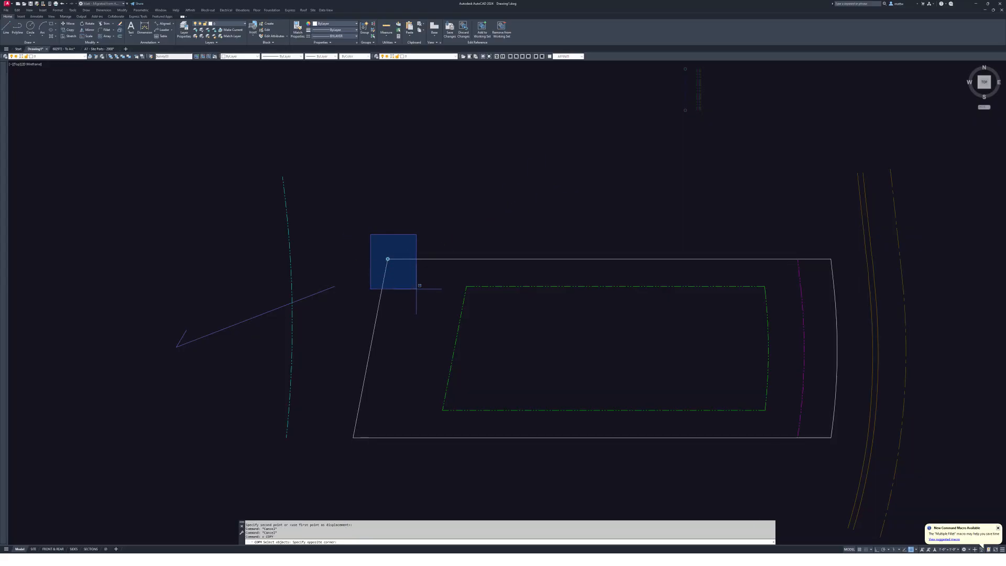
{"action": "left_click", "coordinate": [442, 314]}
{"action": "key", "text": "Return"}
{"action": "left_click", "coordinate": [387, 259]}
{"action": "left_click", "coordinate": [355, 421]}
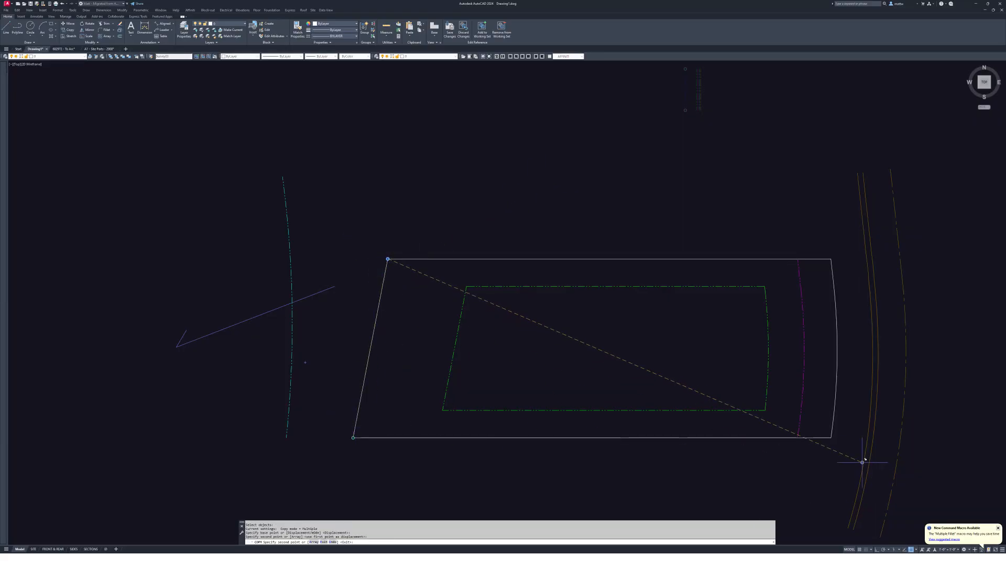
{"action": "left_click", "coordinate": [831, 437]}
{"action": "left_click", "coordinate": [835, 283]}
{"action": "left_click", "coordinate": [830, 259]}
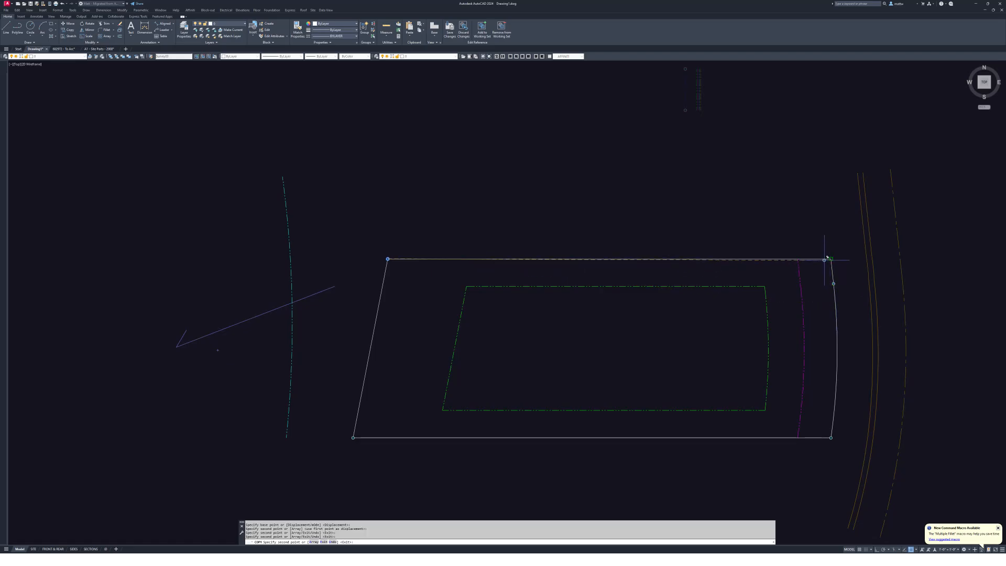
{"action": "key", "text": "Escape"}
{"action": "scroll", "coordinate": [813, 254], "scroll_direction": "down", "scroll_amount": 6}
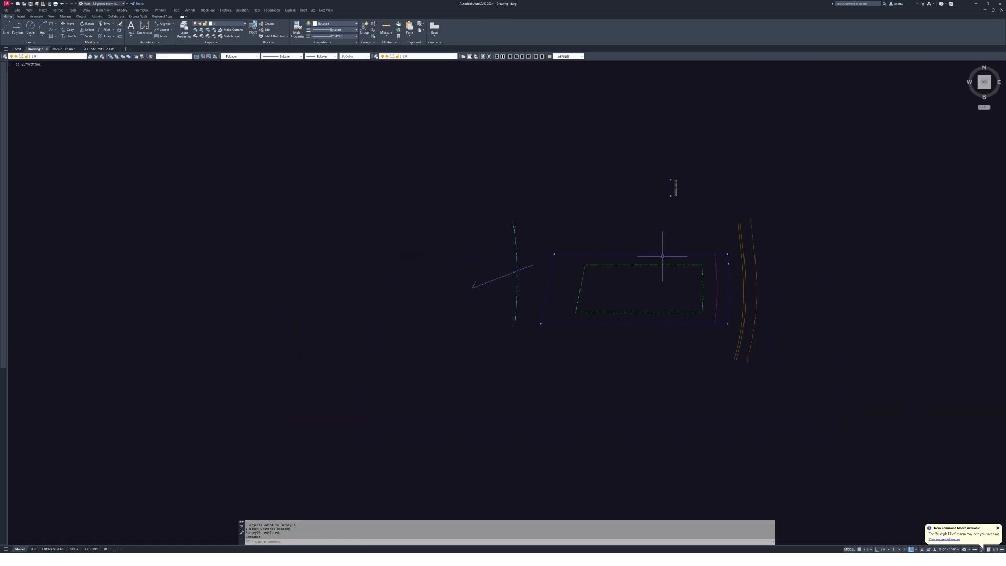
- Start moving an object near the lot, then cancel the move
{"action": "scroll", "coordinate": [718, 265], "scroll_direction": "up", "scroll_amount": 2}
{"action": "type", "text": "m"}
{"action": "key", "text": "Return"}
{"action": "left_click", "coordinate": [710, 264]}
{"action": "scroll", "coordinate": [711, 264], "scroll_direction": "down", "scroll_amount": 5}
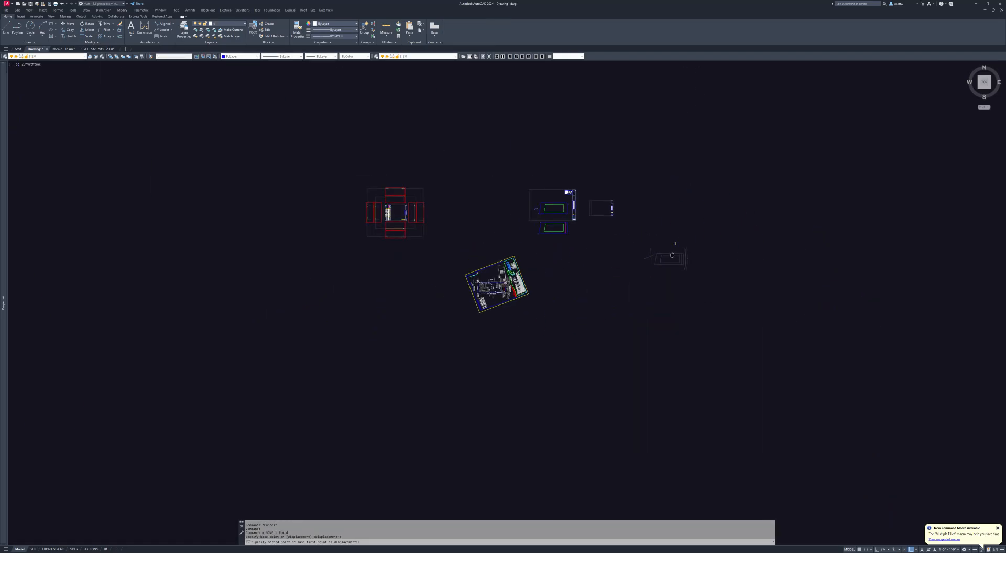
{"action": "scroll", "coordinate": [666, 264], "scroll_direction": "up", "scroll_amount": 3}
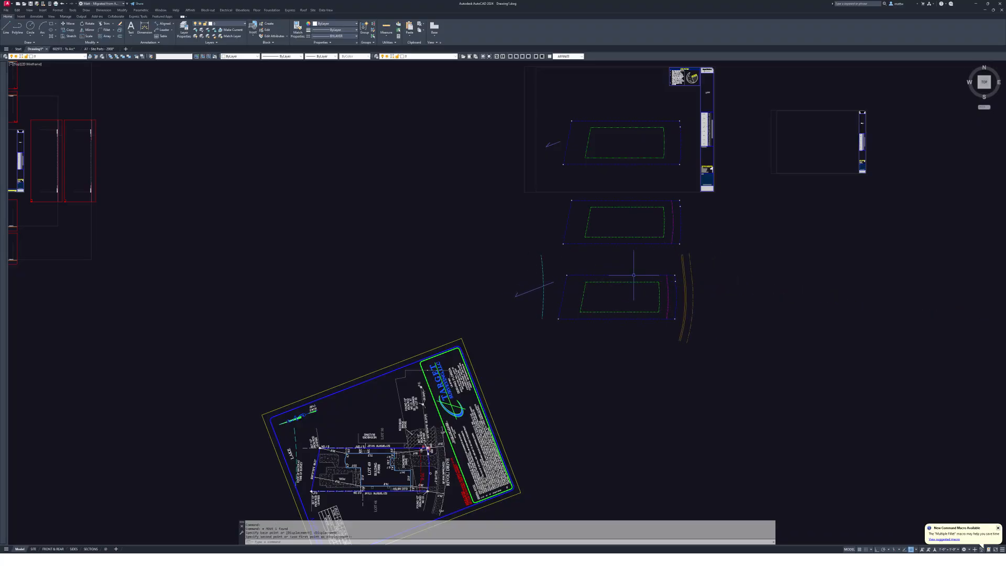
{"action": "scroll", "coordinate": [663, 270], "scroll_direction": "up", "scroll_amount": 4}
{"action": "key", "text": "Escape"}
- Window-select the lower lot block for copying and pick its base point
{"action": "type", "text": "c"}
{"action": "key", "text": "Return"}
{"action": "left_click", "coordinate": [654, 343]}
{"action": "left_click", "coordinate": [581, 330]}
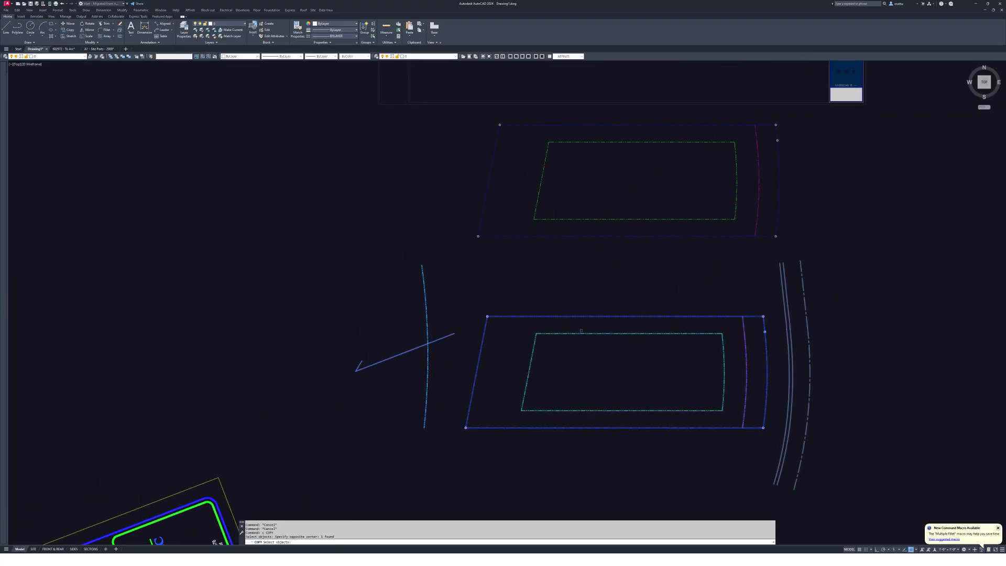
{"action": "left_click", "coordinate": [476, 369]}
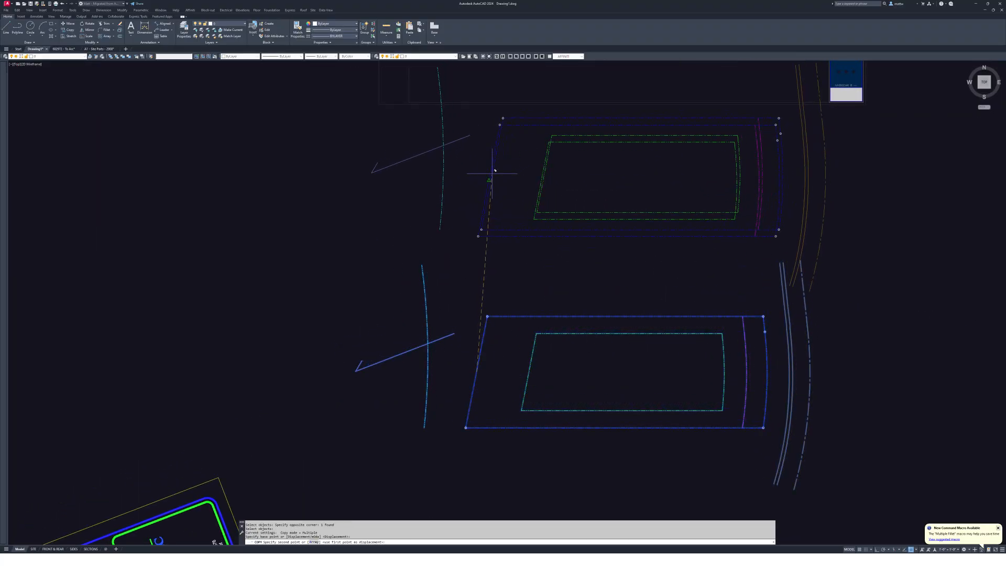
{"action": "scroll", "coordinate": [488, 117], "scroll_direction": "up", "scroll_amount": 5}
{"action": "key", "text": "Escape"}
{"action": "scroll", "coordinate": [561, 180], "scroll_direction": "down", "scroll_amount": 5}
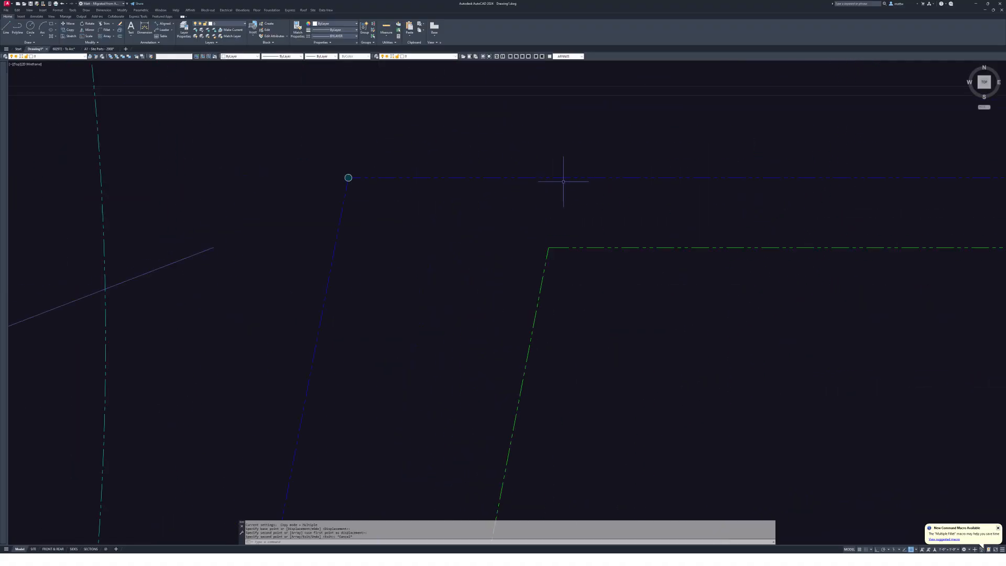
{"action": "scroll", "coordinate": [607, 188], "scroll_direction": "up", "scroll_amount": 5}
{"action": "scroll", "coordinate": [607, 188], "scroll_direction": "up", "scroll_amount": 3}
{"action": "scroll", "coordinate": [513, 215], "scroll_direction": "down", "scroll_amount": 3}
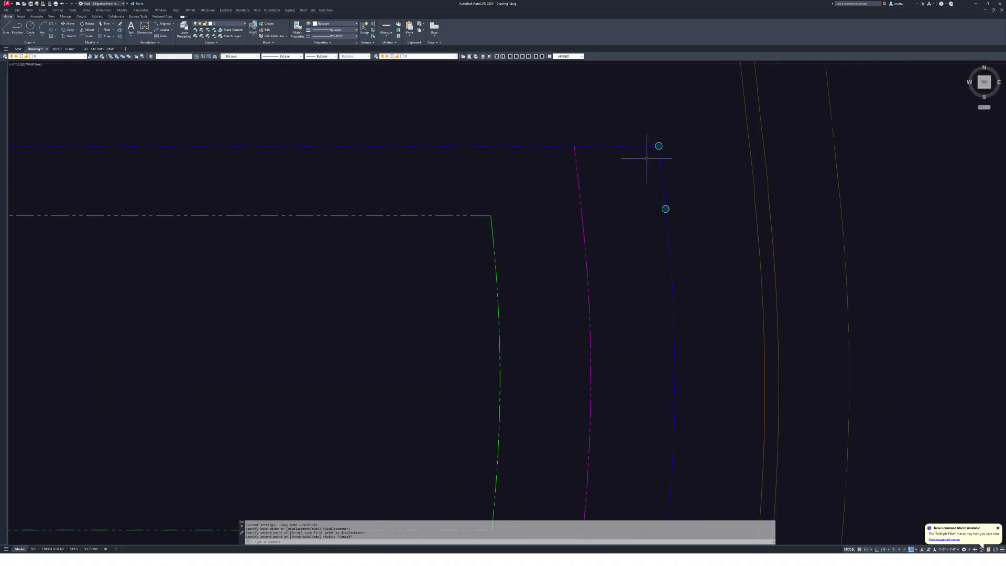
{"action": "scroll", "coordinate": [658, 153], "scroll_direction": "down", "scroll_amount": 3}
{"action": "scroll", "coordinate": [666, 427], "scroll_direction": "up", "scroll_amount": 3}
{"action": "scroll", "coordinate": [646, 231], "scroll_direction": "up", "scroll_amount": 6}
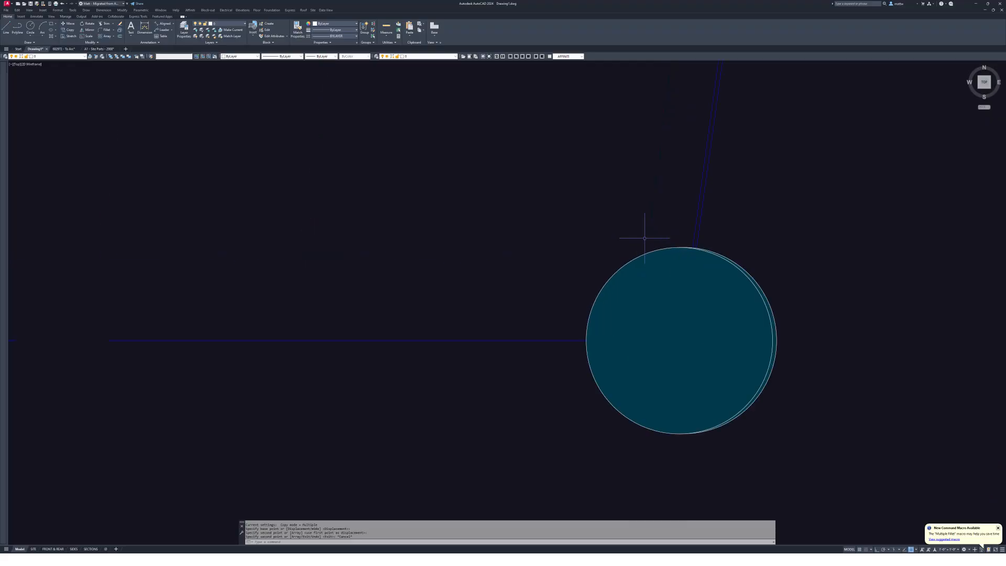
{"action": "scroll", "coordinate": [707, 231], "scroll_direction": "down", "scroll_amount": 2}
{"action": "scroll", "coordinate": [713, 277], "scroll_direction": "down", "scroll_amount": 5}
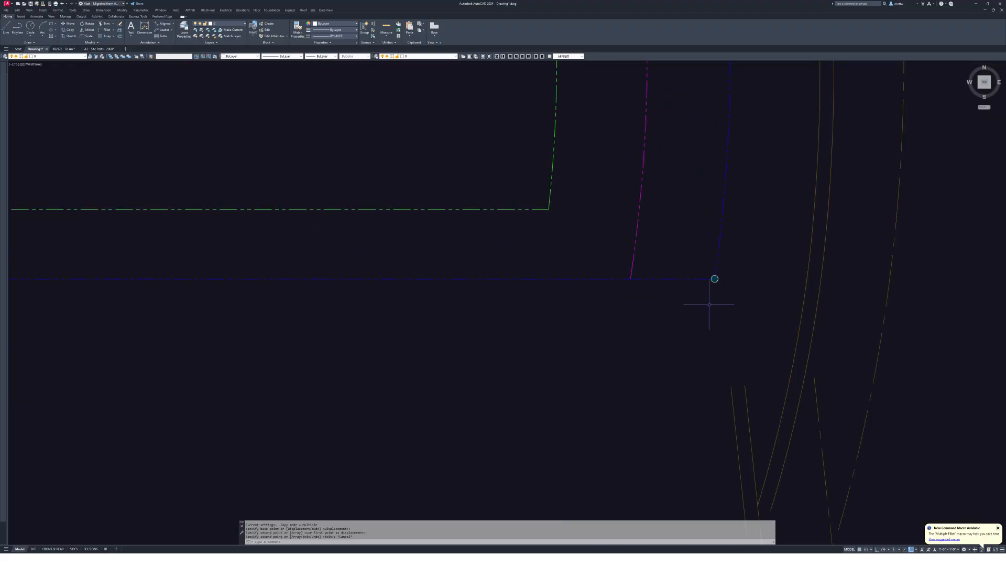
{"action": "left_click", "coordinate": [716, 269]}
{"action": "scroll", "coordinate": [717, 266], "scroll_direction": "up", "scroll_amount": 8}
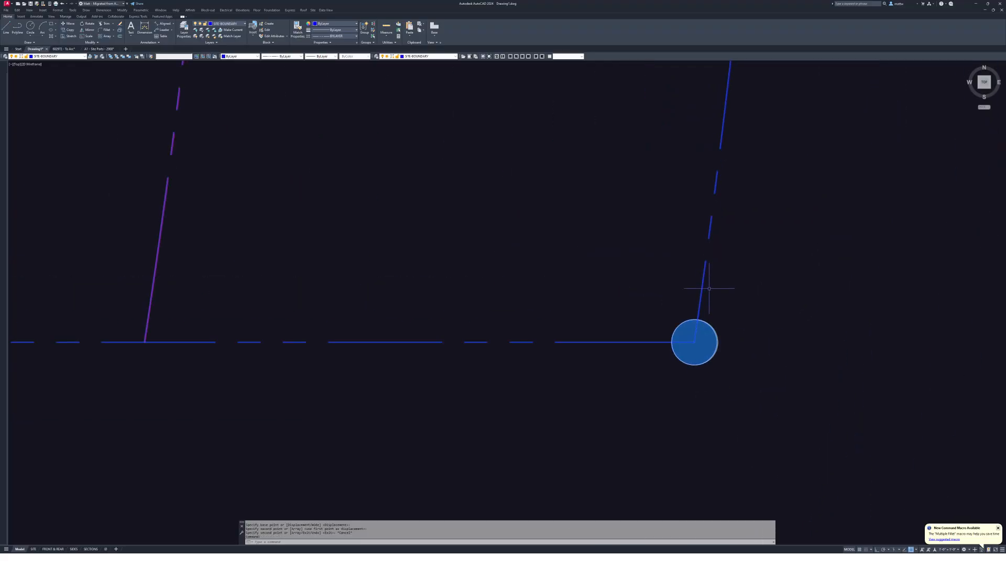
{"action": "scroll", "coordinate": [706, 319], "scroll_direction": "up", "scroll_amount": 10}
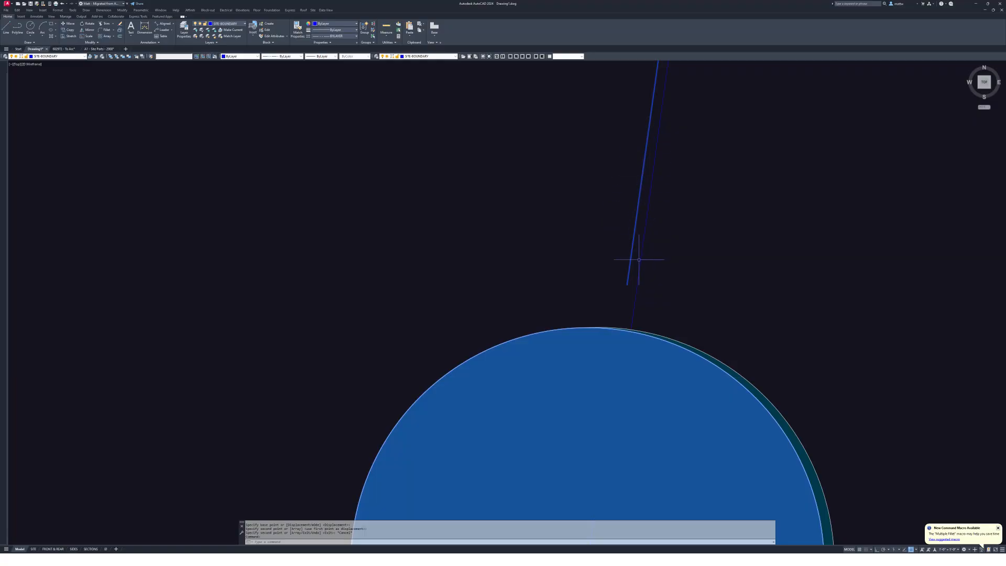
{"action": "scroll", "coordinate": [639, 210], "scroll_direction": "down", "scroll_amount": 10}
{"action": "scroll", "coordinate": [635, 212], "scroll_direction": "down", "scroll_amount": 3}
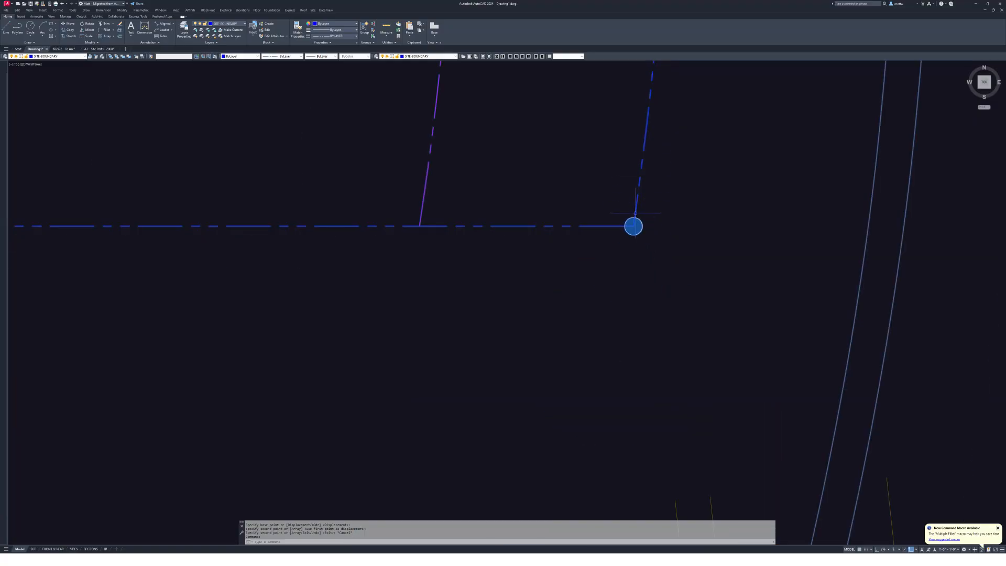
{"action": "middle_click_drag", "start_coordinate": [555, 230], "coordinate": [905, 371]}
{"action": "scroll", "coordinate": [596, 321], "scroll_direction": "down", "scroll_amount": 3}
{"action": "scroll", "coordinate": [266, 334], "scroll_direction": "up", "scroll_amount": 5}
{"action": "mouse_move", "coordinate": [266, 333]}
{"action": "middle_mouse_down"}
{"action": "mouse_move", "coordinate": [272, 345]}
{"action": "mouse_move", "coordinate": [659, 415]}
{"action": "middle_mouse_up"}
{"action": "scroll", "coordinate": [658, 415], "scroll_direction": "up", "scroll_amount": 3}
{"action": "scroll", "coordinate": [780, 425], "scroll_direction": "up", "scroll_amount": 6}
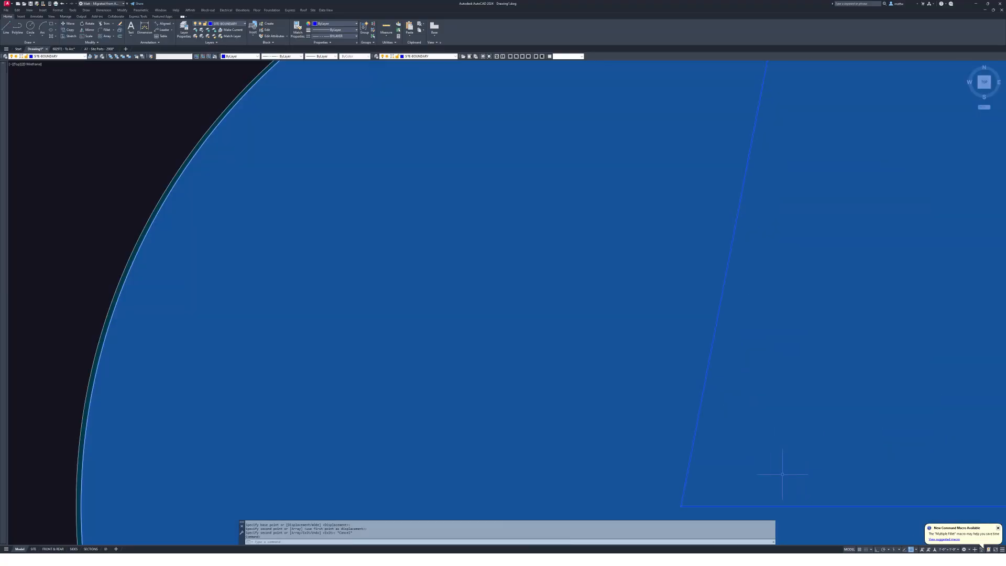
{"action": "scroll", "coordinate": [784, 472], "scroll_direction": "down", "scroll_amount": 5}
{"action": "scroll", "coordinate": [784, 301], "scroll_direction": "down", "scroll_amount": 5}
{"action": "middle_click_drag", "start_coordinate": [784, 301], "coordinate": [386, 384]}
{"action": "scroll", "coordinate": [386, 384], "scroll_direction": "up", "scroll_amount": 5}
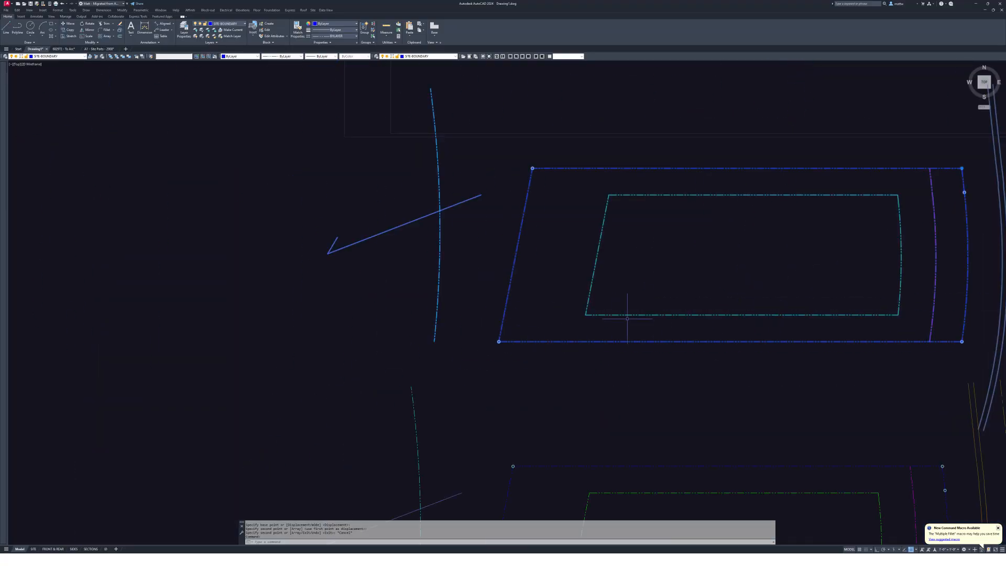
{"action": "middle_click_drag", "start_coordinate": [798, 310], "coordinate": [595, 348]}
- Bring the stacked boundary rectangles into view and cancel the pending move
{"action": "scroll", "coordinate": [745, 389], "scroll_direction": "up", "scroll_amount": 2}
{"action": "scroll", "coordinate": [746, 390], "scroll_direction": "down", "scroll_amount": 6}
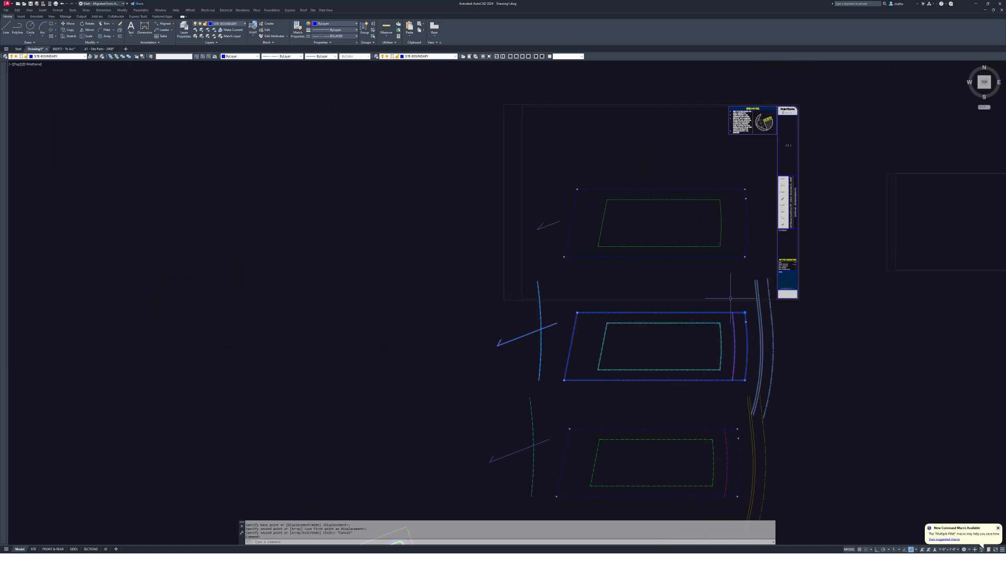
{"action": "middle_click_drag", "start_coordinate": [729, 305], "coordinate": [729, 387]}
{"action": "scroll", "coordinate": [752, 406], "scroll_direction": "up", "scroll_amount": 4}
{"action": "middle_click_drag", "start_coordinate": [738, 435], "coordinate": [676, 275]}
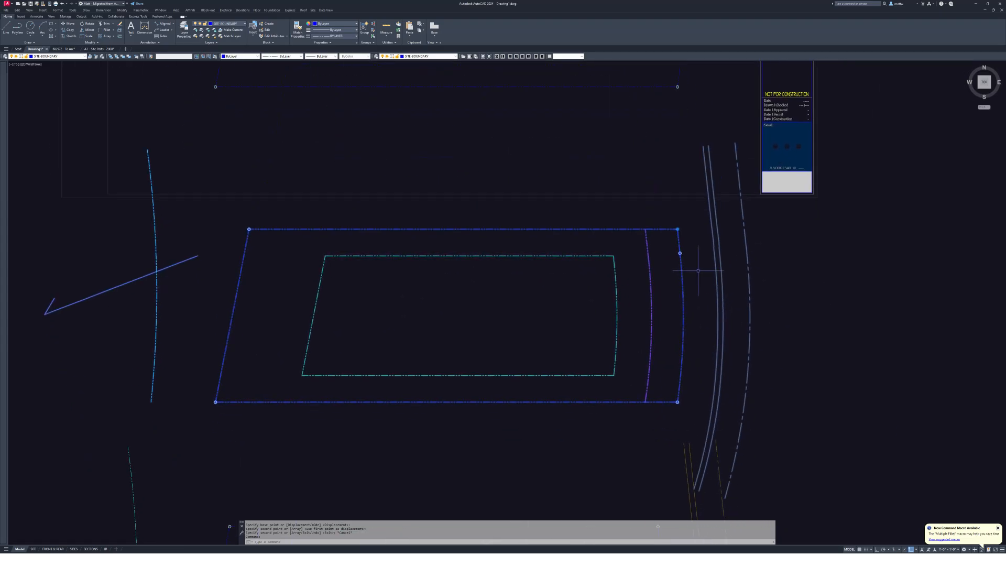
{"action": "scroll", "coordinate": [668, 273], "scroll_direction": "down", "scroll_amount": 5}
{"action": "key", "text": "Escape"}
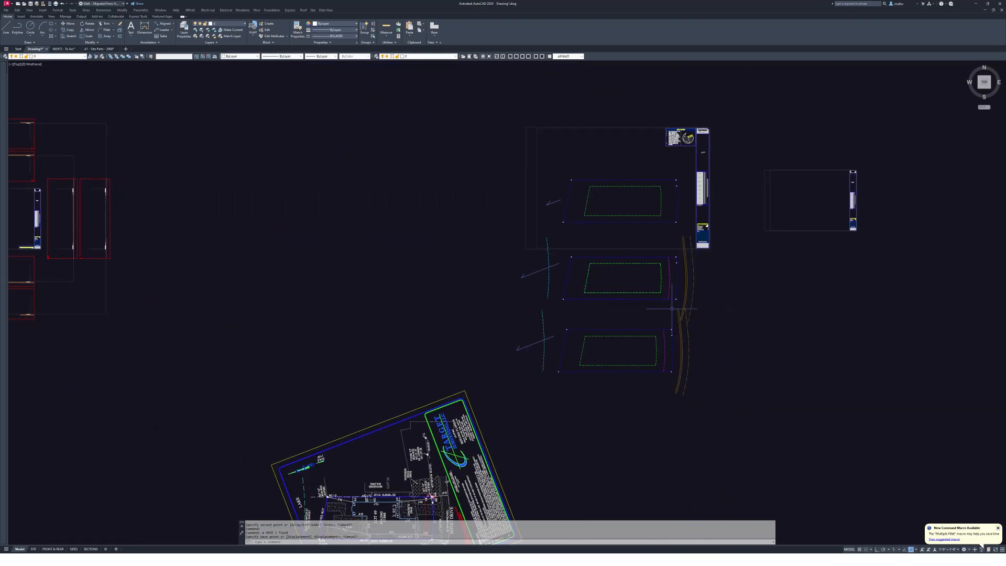
{"action": "middle_click_drag", "start_coordinate": [686, 290], "coordinate": [636, 307]}
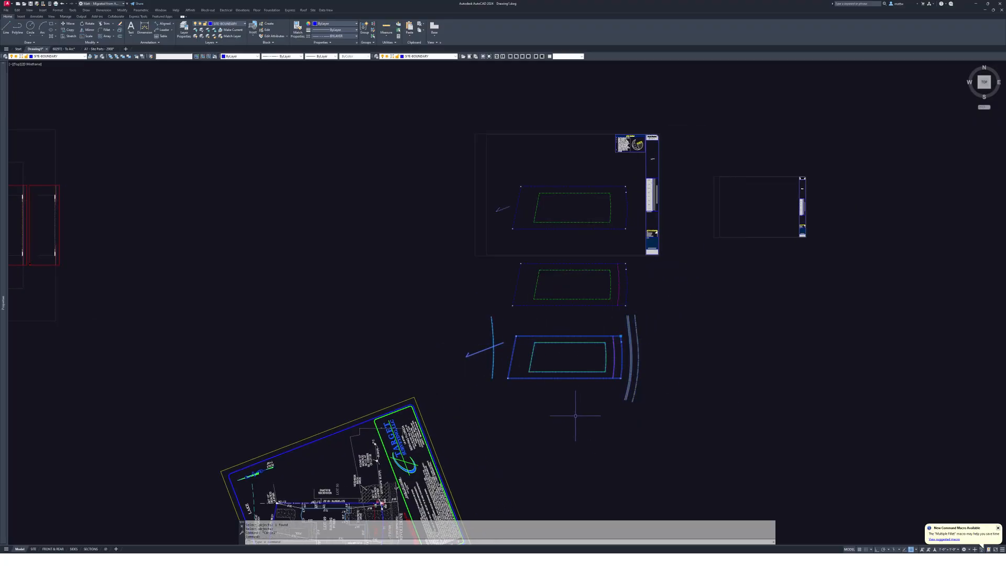
{"action": "scroll", "coordinate": [575, 415], "scroll_direction": "up", "scroll_amount": 4}
{"action": "key", "text": "Escape"}
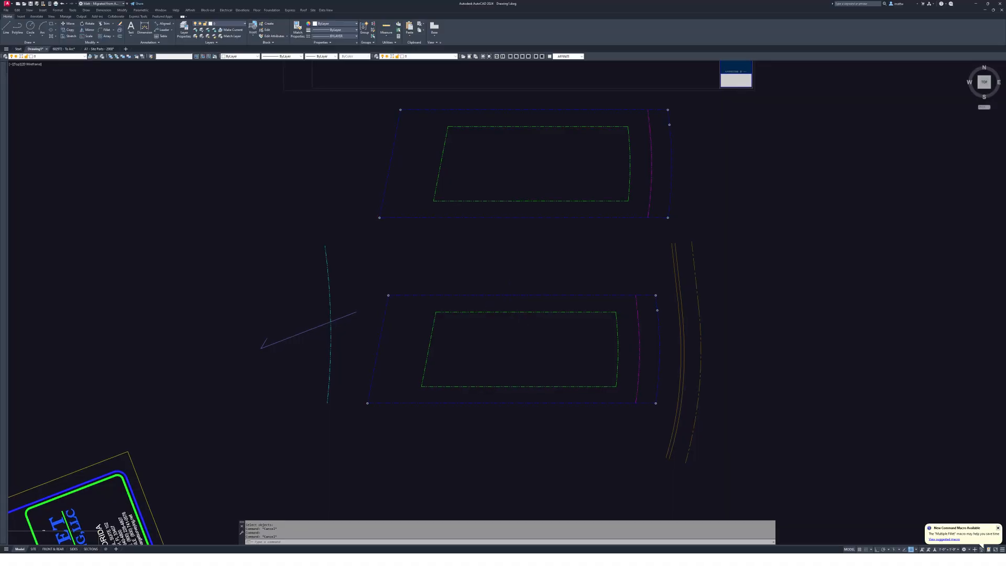
{"action": "middle_click_drag", "start_coordinate": [524, 325], "coordinate": [496, 359]}
{"action": "scroll", "coordinate": [504, 407], "scroll_direction": "down", "scroll_amount": 3}
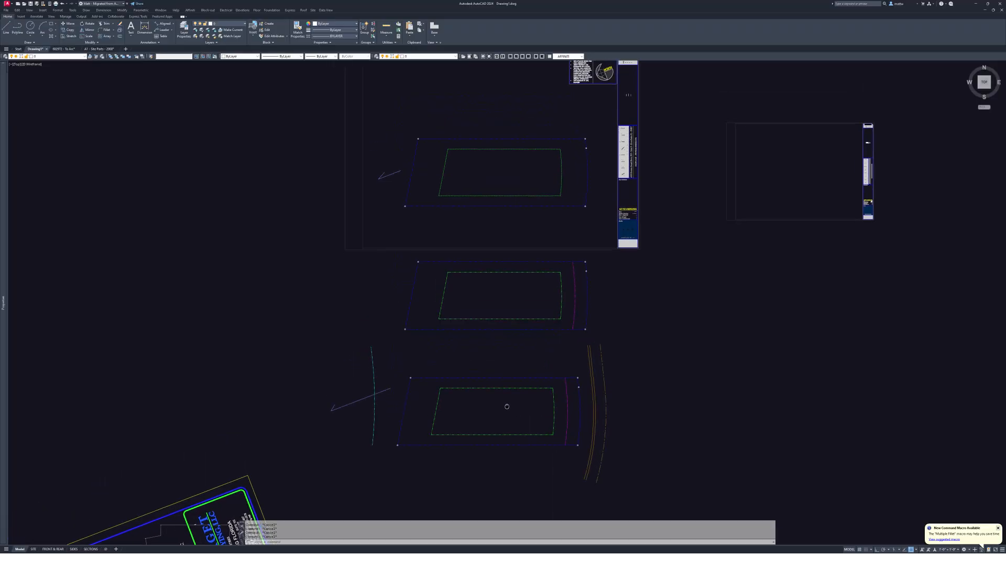
- Move the lower rectangle group to the right of the other rectangles
{"action": "left_click_drag", "start_coordinate": [616, 379], "coordinate": [381, 388]}
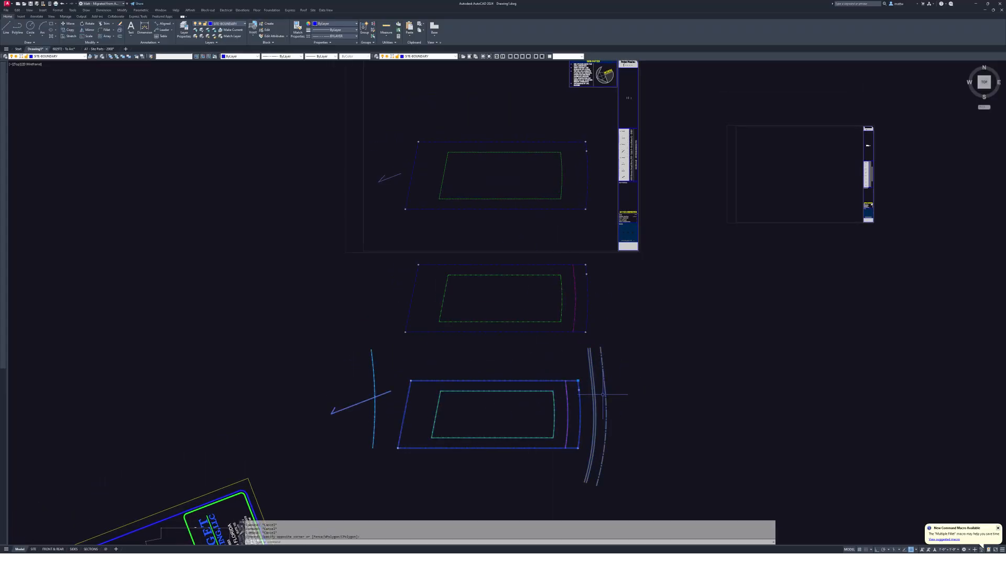
{"action": "middle_click_drag", "start_coordinate": [541, 416], "coordinate": [493, 392]}
{"action": "key", "text": "m"}
{"action": "key", "text": "Return"}
{"action": "left_click", "coordinate": [492, 391]}
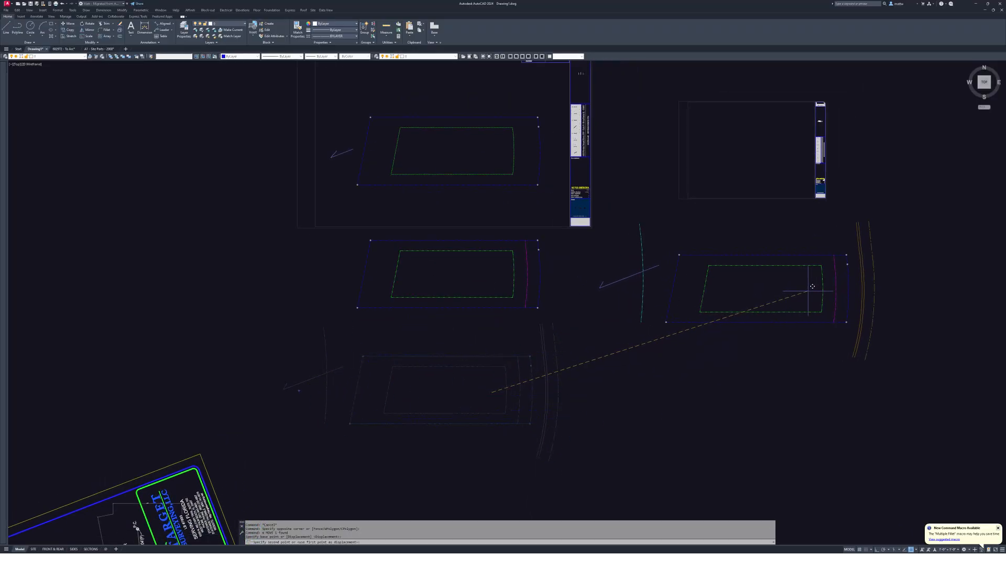
{"action": "left_click", "coordinate": [813, 286]}
{"action": "key", "text": "Escape"}
- Copy the N08°29'09"W 141.13' bearing text from A1 - Site Parts - 2008, then return to Drawing1
{"action": "left_click", "coordinate": [104, 48]}
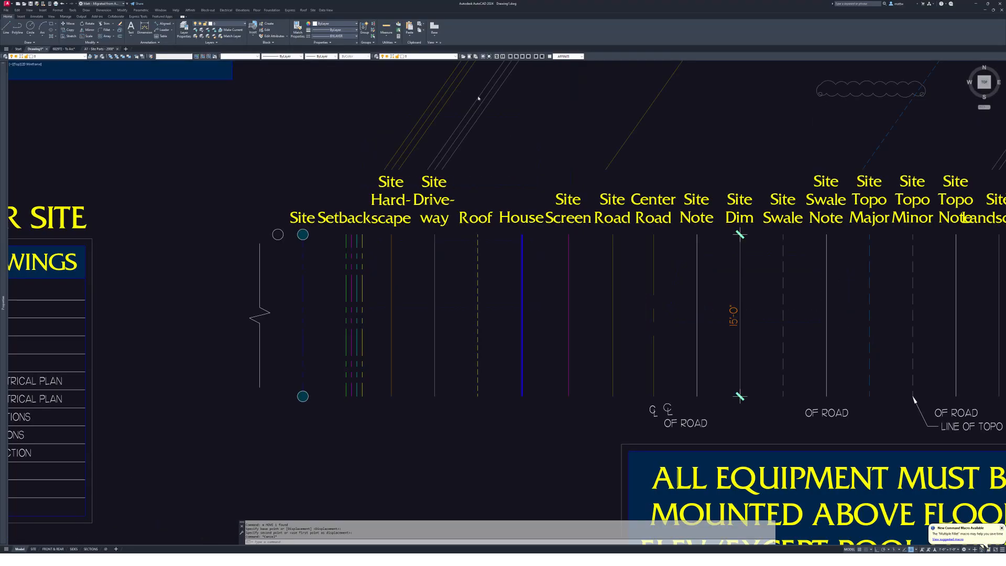
{"action": "scroll", "coordinate": [555, 256], "scroll_direction": "down", "scroll_amount": 4}
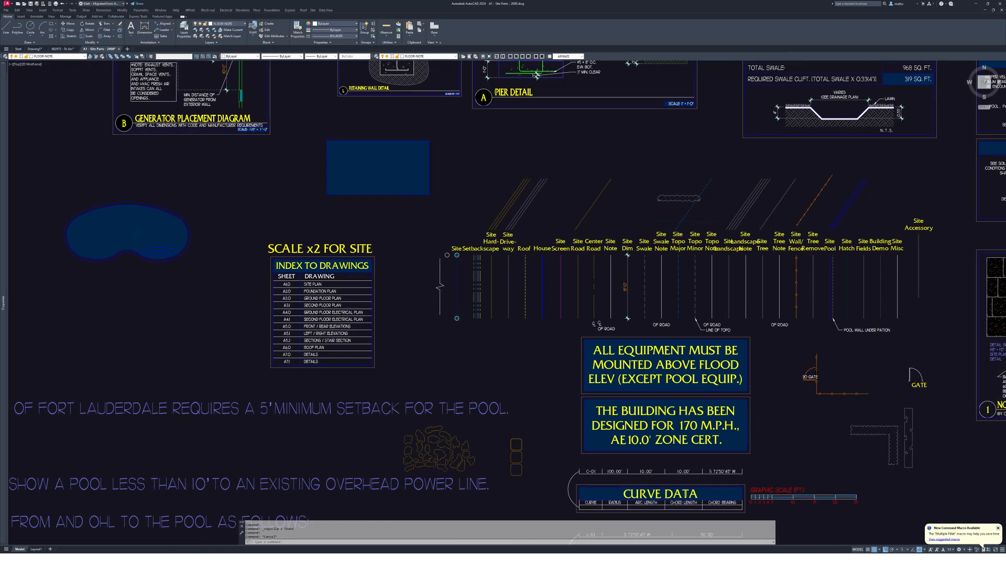
{"action": "scroll", "coordinate": [655, 308], "scroll_direction": "up", "scroll_amount": 3}
{"action": "scroll", "coordinate": [652, 304], "scroll_direction": "down", "scroll_amount": 3}
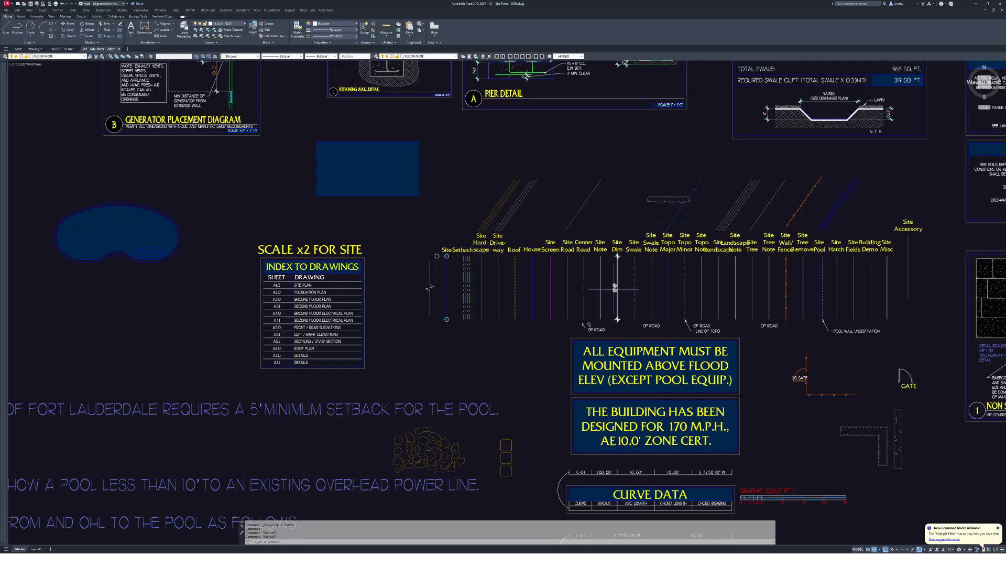
{"action": "scroll", "coordinate": [576, 278], "scroll_direction": "down", "scroll_amount": 2}
{"action": "scroll", "coordinate": [754, 343], "scroll_direction": "up", "scroll_amount": 6}
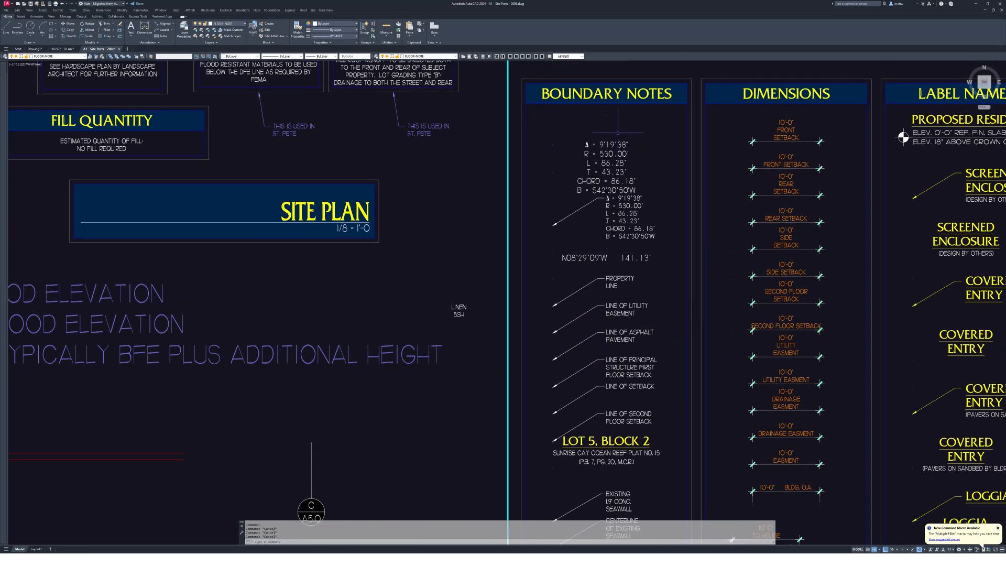
{"action": "left_click", "coordinate": [605, 247]}
{"action": "key", "text": "Escape"}
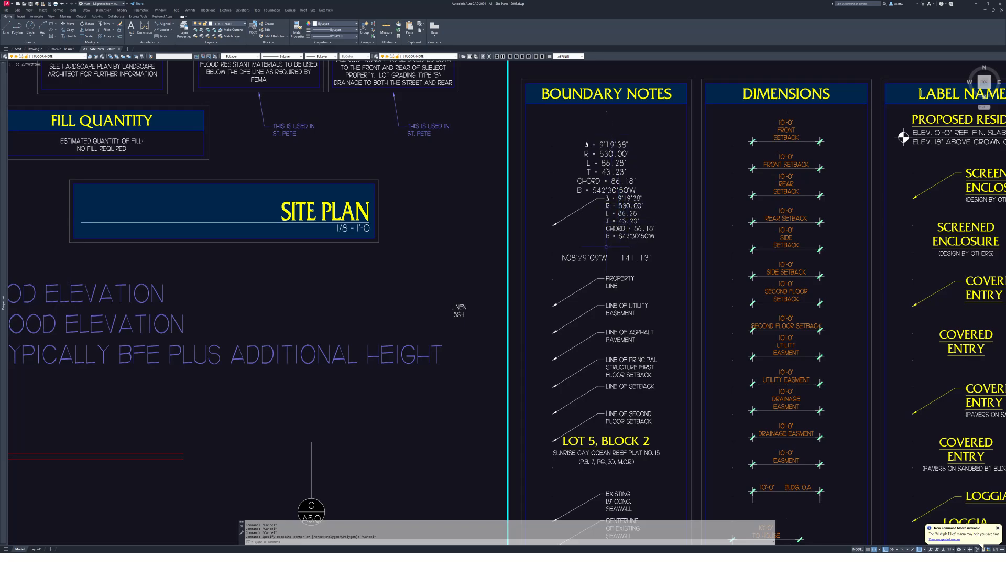
{"action": "left_click", "coordinate": [606, 247]}
{"action": "left_click", "coordinate": [599, 267]}
{"action": "scroll", "coordinate": [606, 256], "scroll_direction": "up", "scroll_amount": 4}
{"action": "key", "text": "ctrl+c"}
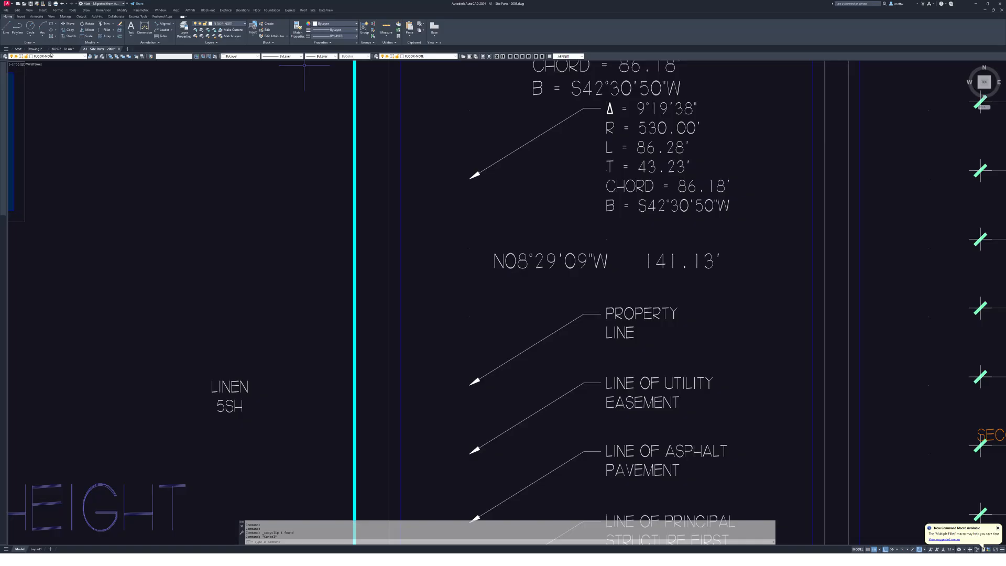
{"action": "key", "text": "ctrl+Tab"}
- Paste the N08°29'09"W 141.13' bearing text into Drawing1
{"action": "scroll", "coordinate": [683, 269], "scroll_direction": "up", "scroll_amount": 6}
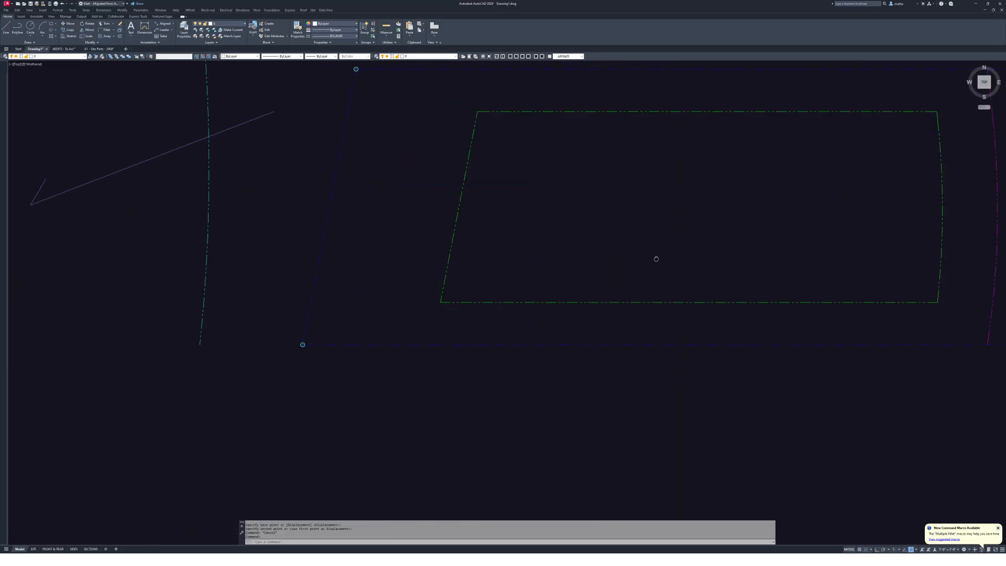
{"action": "key", "text": "ctrl+v"}
{"action": "scroll", "coordinate": [639, 348], "scroll_direction": "up", "scroll_amount": 4}
{"action": "key", "text": "Escape"}
{"action": "left_click", "coordinate": [637, 346]}
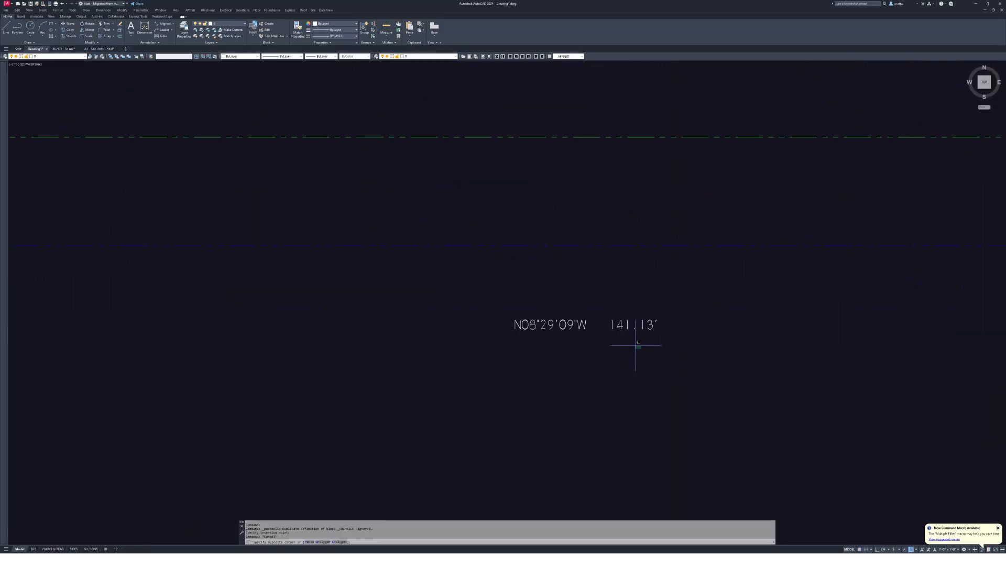
{"action": "left_click", "coordinate": [571, 310]}
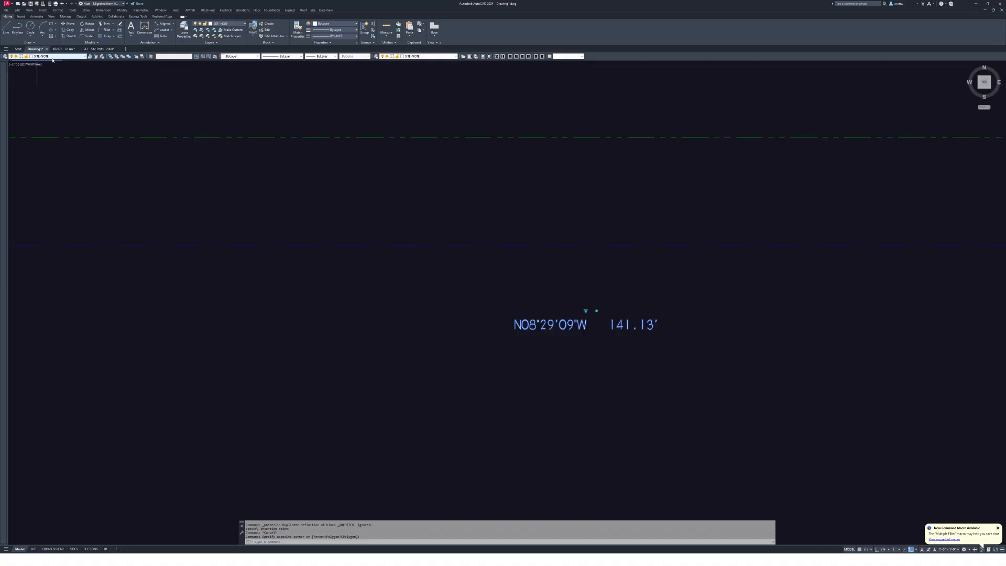
{"action": "key", "text": "Escape"}
{"action": "scroll", "coordinate": [581, 299], "scroll_direction": "up", "scroll_amount": 4}
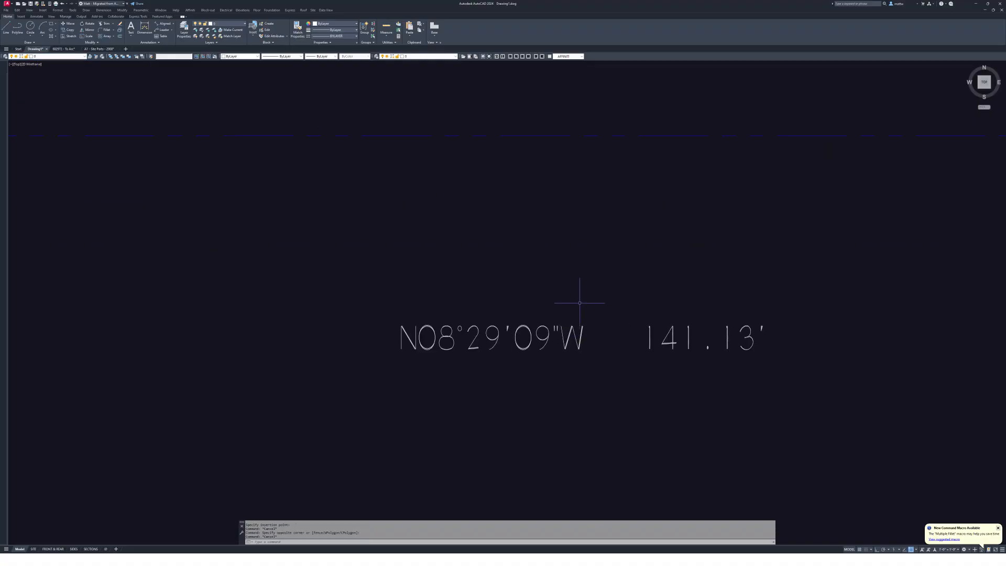
- Move the pasted bearing text beside the boundary line
{"action": "type", "text": "m"}
{"action": "key", "text": "space"}
{"action": "left_click", "coordinate": [595, 323]}
{"action": "left_click", "coordinate": [575, 301]}
{"action": "key", "text": "space"}
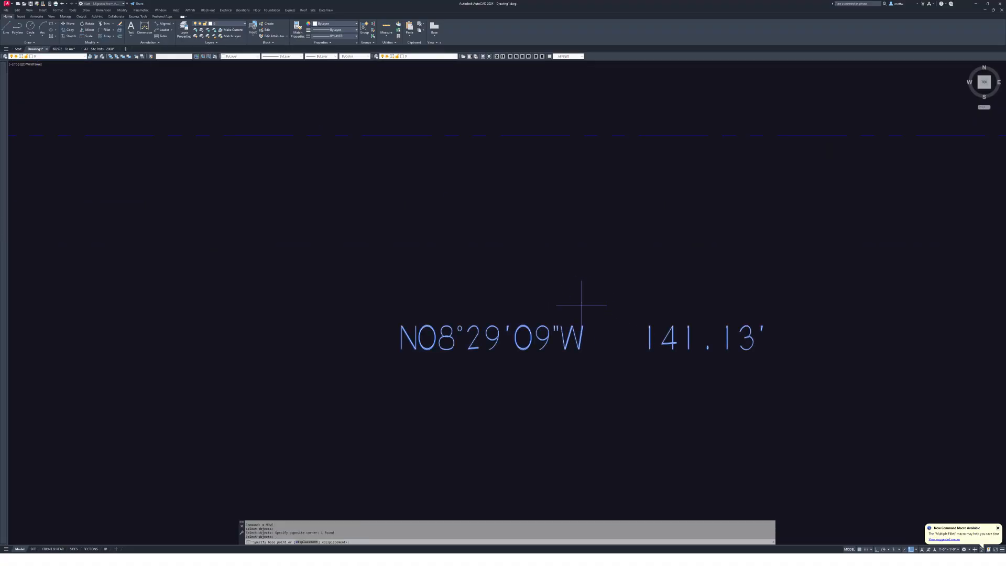
{"action": "left_click", "coordinate": [583, 301]}
{"action": "scroll", "coordinate": [593, 255], "scroll_direction": "down", "scroll_amount": 6}
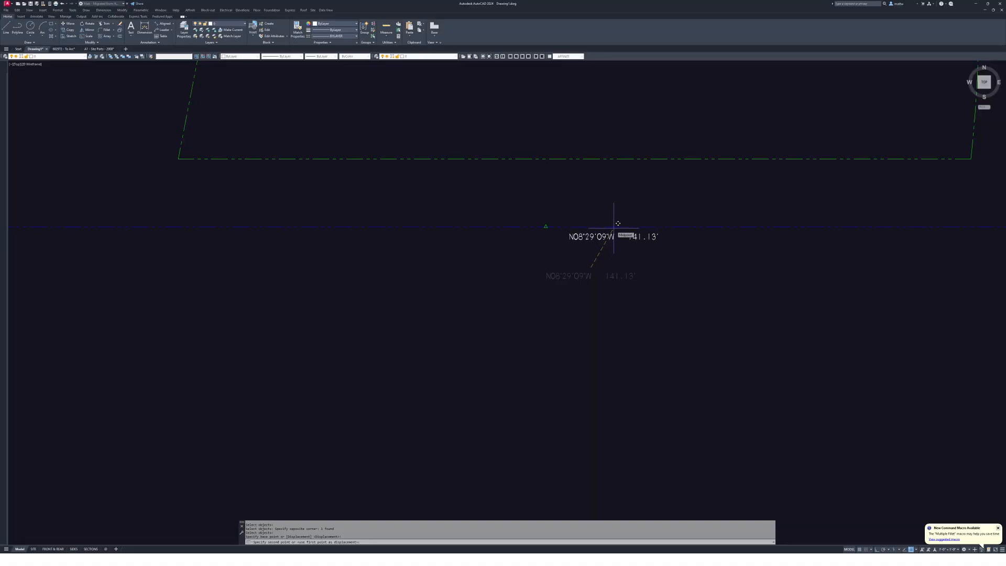
{"action": "left_click", "coordinate": [549, 224]}
{"action": "scroll", "coordinate": [640, 354], "scroll_direction": "down", "scroll_amount": 2}
{"action": "key", "text": "Escape"}
- Copy the bearing label to the top, left and right boundaries, then switch to Site Parts
{"action": "type", "text": "co"}
{"action": "key", "text": "space"}
{"action": "left_click", "coordinate": [637, 343]}
{"action": "key", "text": "space"}
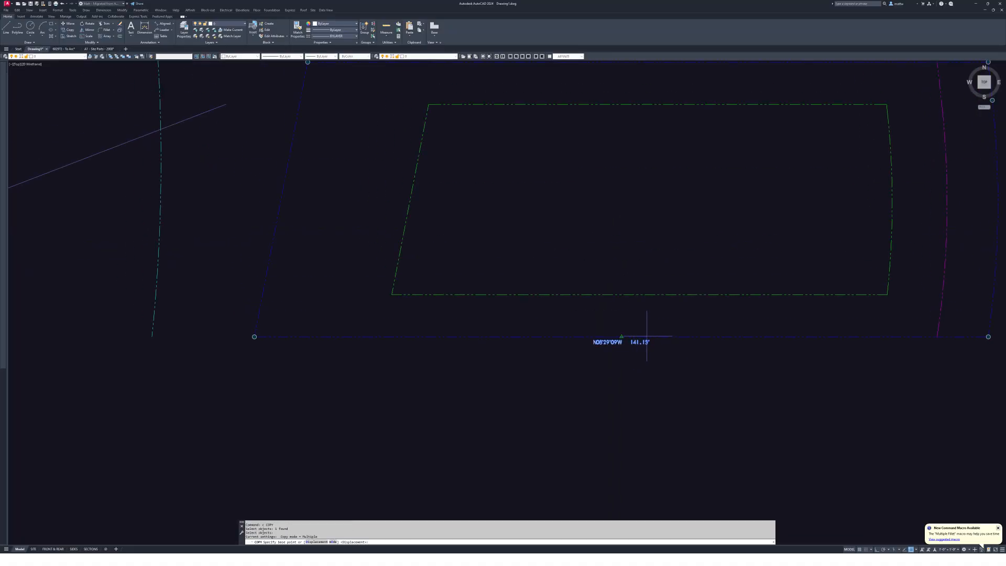
{"action": "left_click", "coordinate": [621, 336]}
{"action": "middle_click_drag", "start_coordinate": [635, 186], "coordinate": [634, 303]}
{"action": "left_click", "coordinate": [647, 179]}
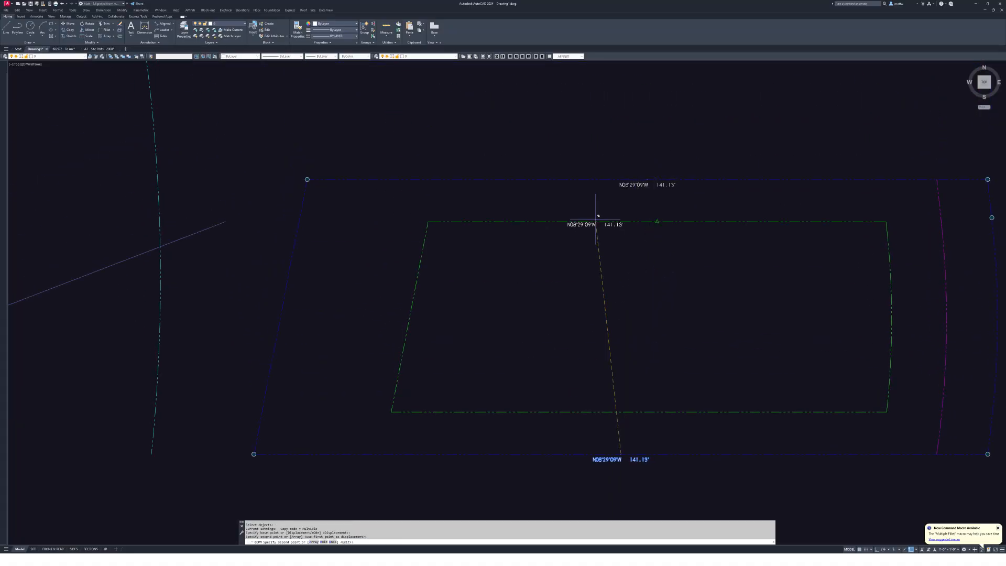
{"action": "left_click", "coordinate": [280, 317]}
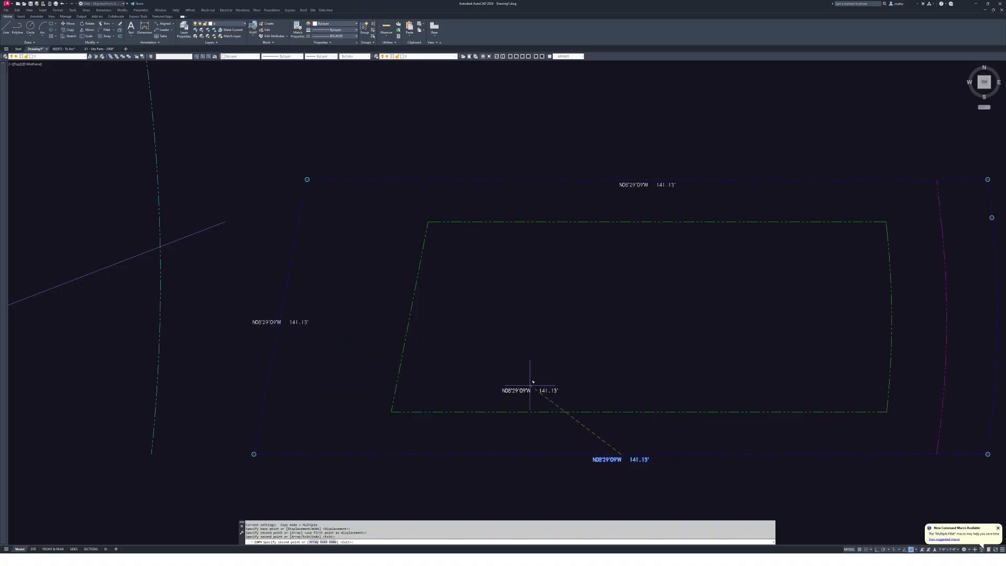
{"action": "mouse_move", "coordinate": [715, 306]}
{"action": "middle_mouse_down"}
{"action": "mouse_move", "coordinate": [504, 268]}
{"action": "mouse_move", "coordinate": [364, 273]}
{"action": "middle_mouse_up"}
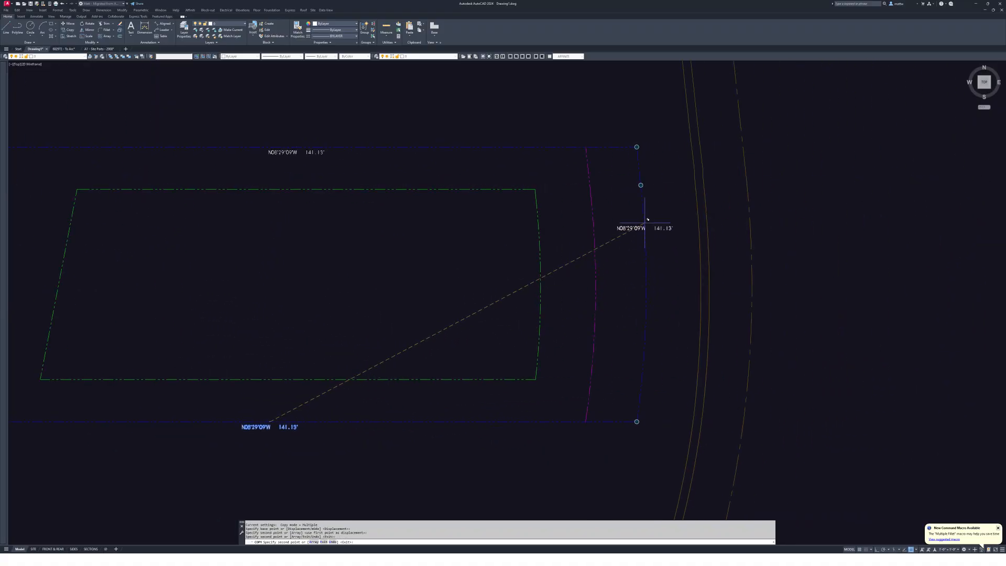
{"action": "left_click", "coordinate": [639, 166]}
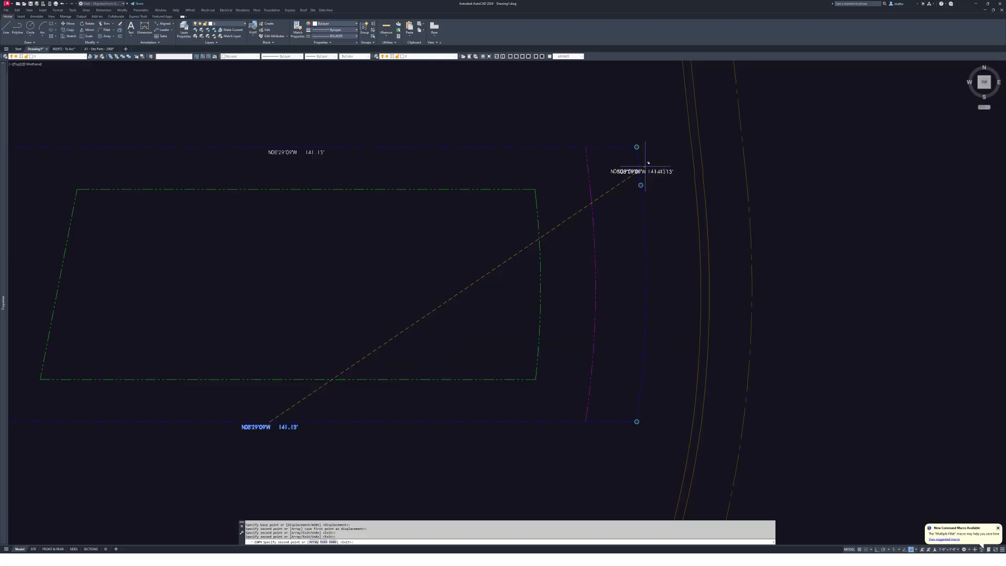
{"action": "middle_click_drag", "start_coordinate": [685, 210], "coordinate": [662, 227]}
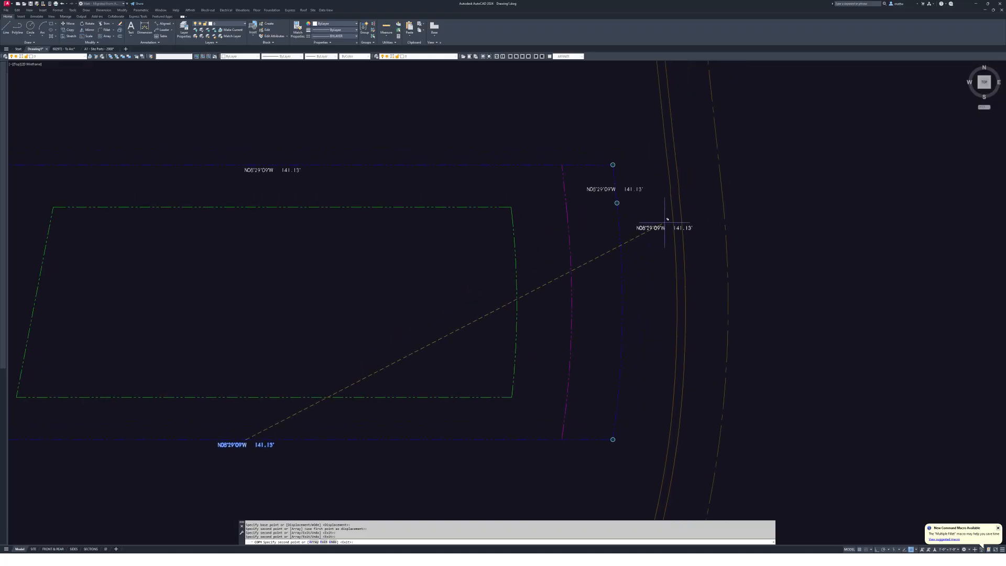
{"action": "middle_click_drag", "start_coordinate": [632, 364], "coordinate": [653, 351]}
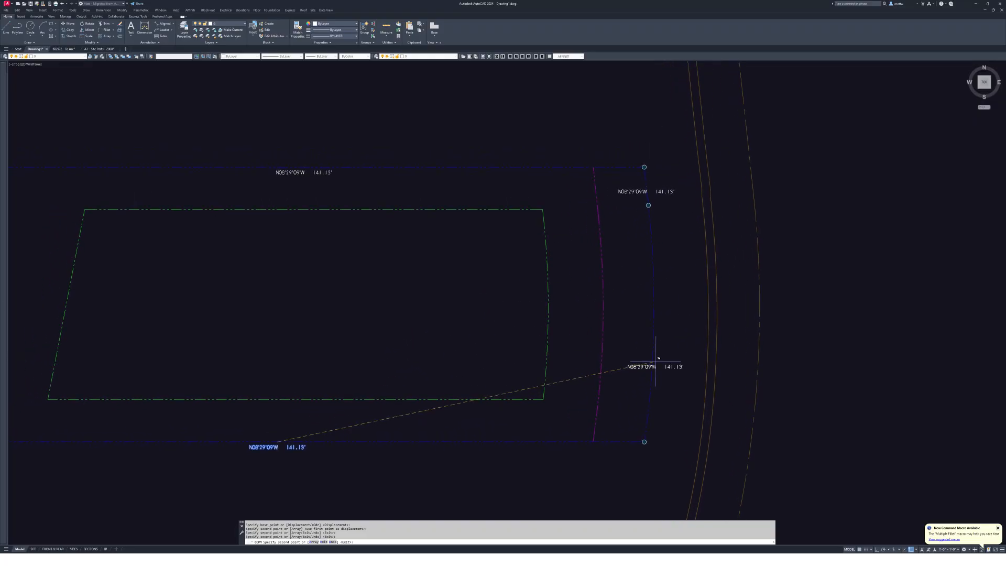
{"action": "key", "text": "Escape"}
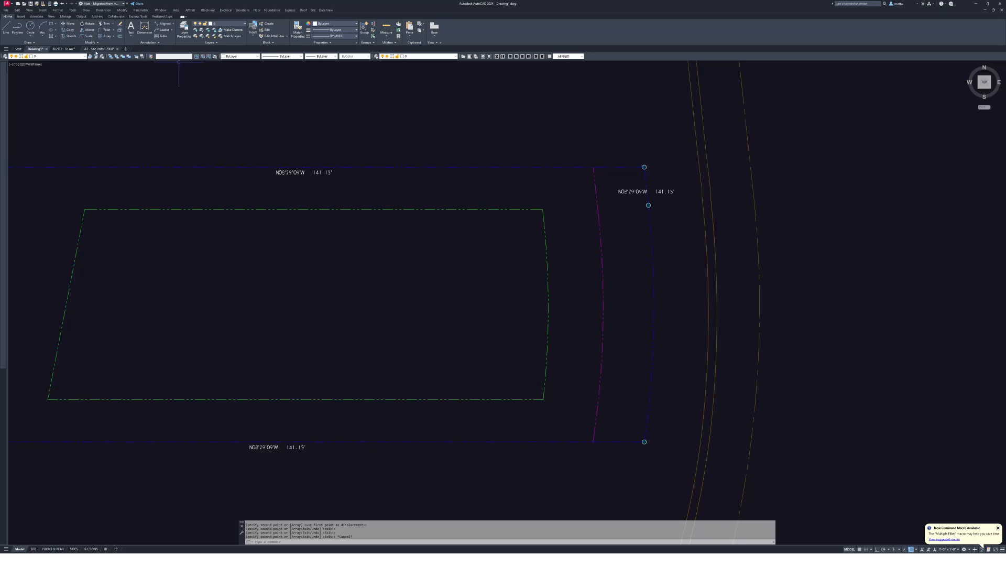
{"action": "left_click", "coordinate": [99, 49]}
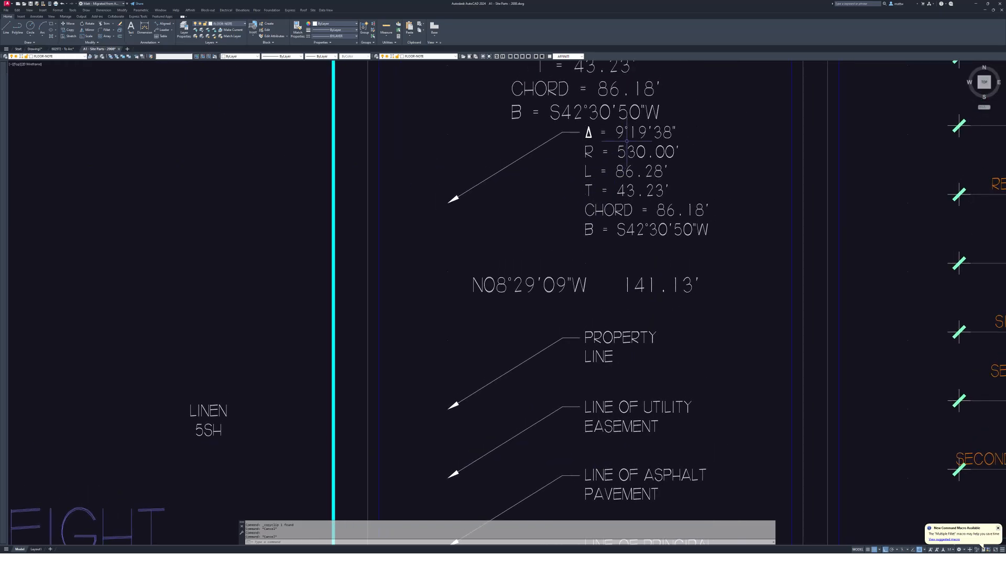
- Copy the curve-data note (Δ 9°19'38", R 530.00') from Site Parts and paste it beside the curved right boundary
{"action": "left_click", "coordinate": [623, 146]}
{"action": "left_click", "coordinate": [557, 216]}
{"action": "scroll", "coordinate": [687, 190], "scroll_direction": "down", "scroll_amount": 1}
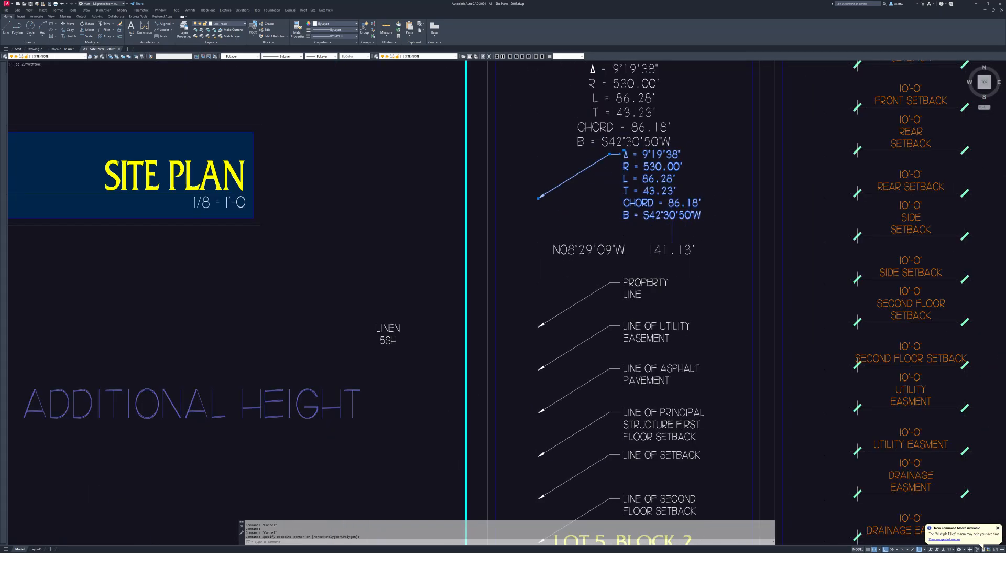
{"action": "key", "text": "ctrl+c"}
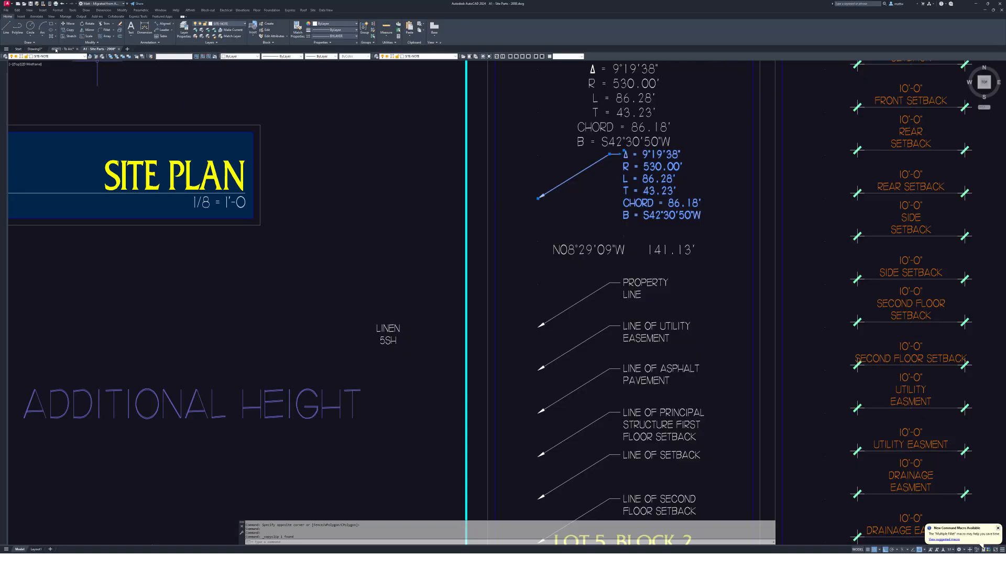
{"action": "left_click", "coordinate": [37, 50]}
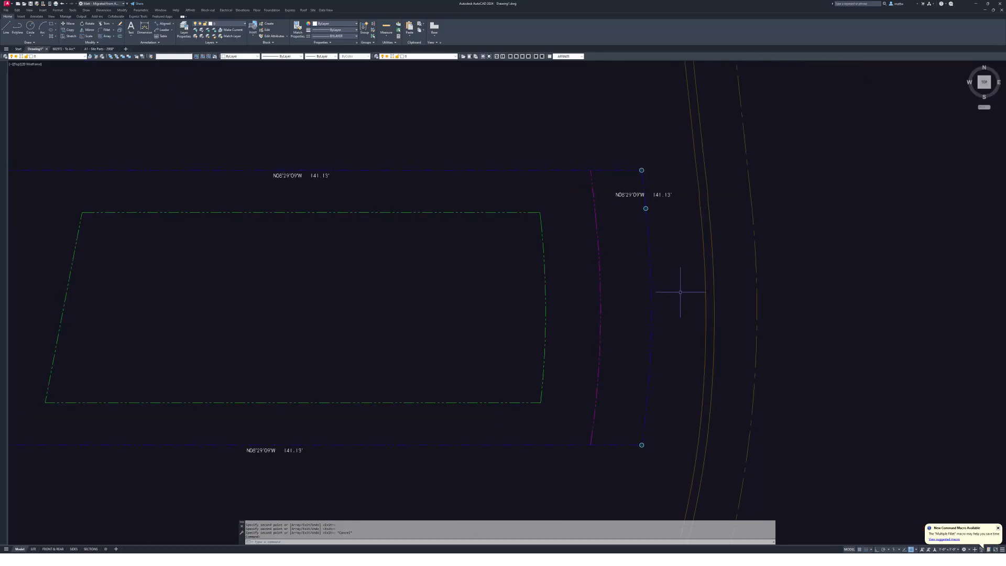
{"action": "scroll", "coordinate": [677, 299], "scroll_direction": "up", "scroll_amount": 2}
{"action": "key", "text": "ctrl+v"}
{"action": "left_click", "coordinate": [637, 324]}
- Select the bearing label and attempt to rotate it, then cancel and clear the selection
{"action": "scroll", "coordinate": [655, 304], "scroll_direction": "down", "scroll_amount": 2}
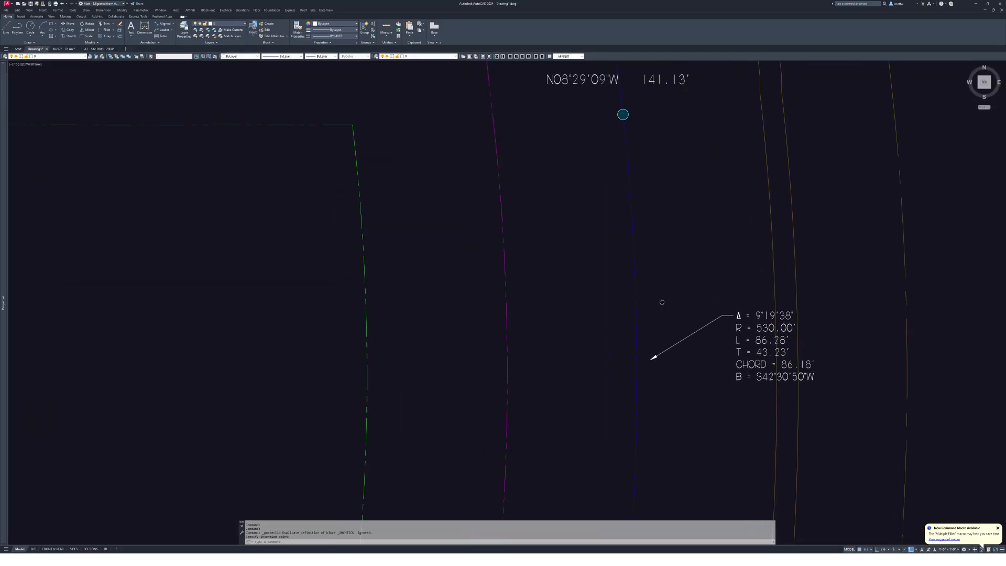
{"action": "scroll", "coordinate": [681, 209], "scroll_direction": "up", "scroll_amount": 3}
{"action": "left_click", "coordinate": [681, 248]}
{"action": "left_click", "coordinate": [667, 214]}
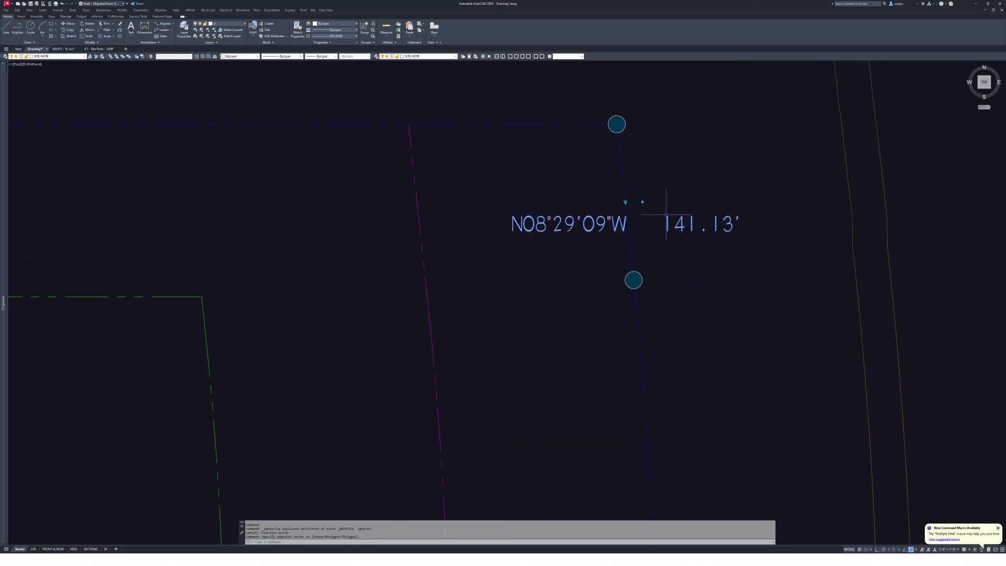
{"action": "middle_click_drag", "start_coordinate": [575, 223], "coordinate": [649, 243]}
{"action": "scroll", "coordinate": [702, 223], "scroll_direction": "up", "scroll_amount": 4}
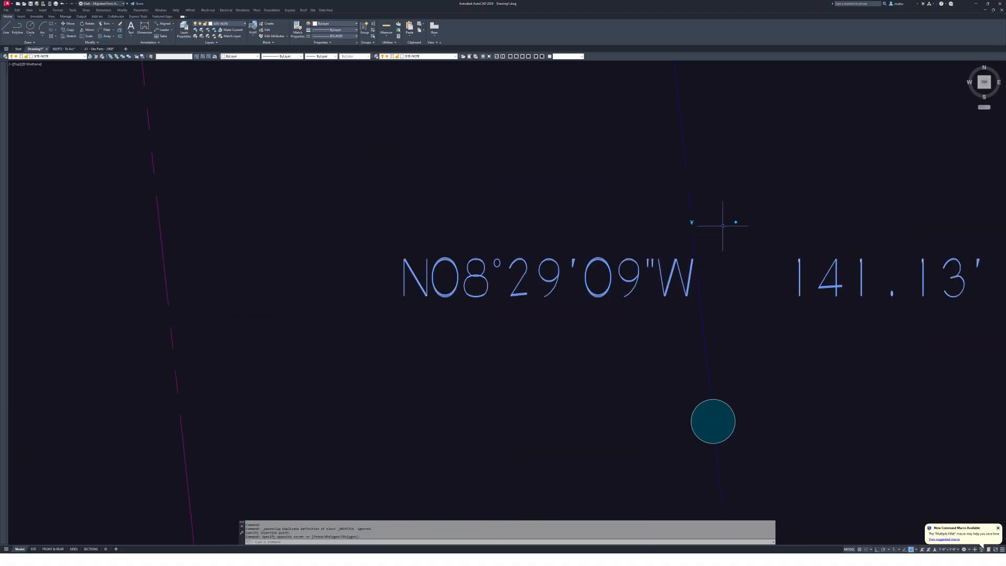
{"action": "scroll", "coordinate": [737, 234], "scroll_direction": "up", "scroll_amount": 2}
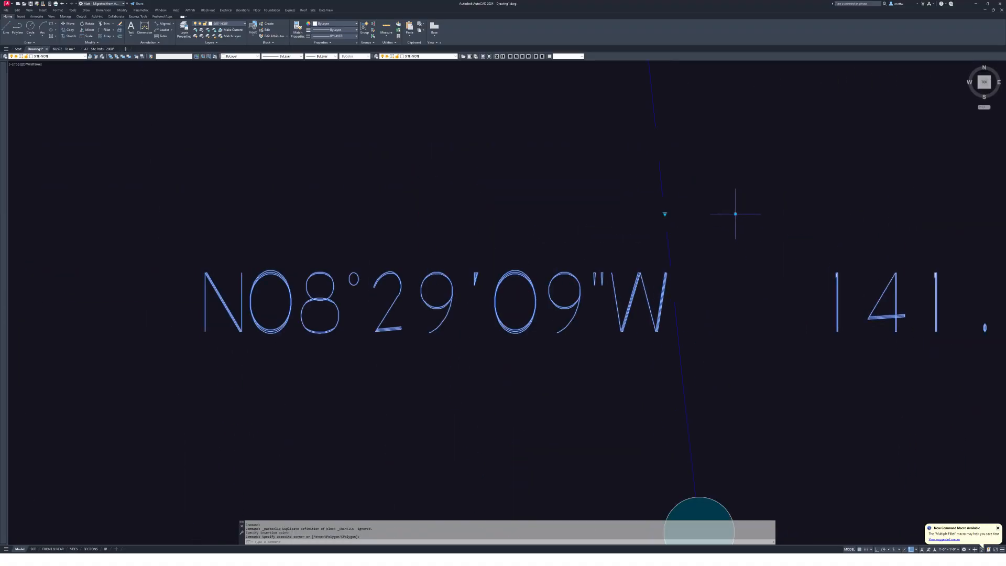
{"action": "left_click", "coordinate": [735, 213]}
{"action": "scroll", "coordinate": [734, 213], "scroll_direction": "down", "scroll_amount": 5}
{"action": "key", "text": "Escape"}
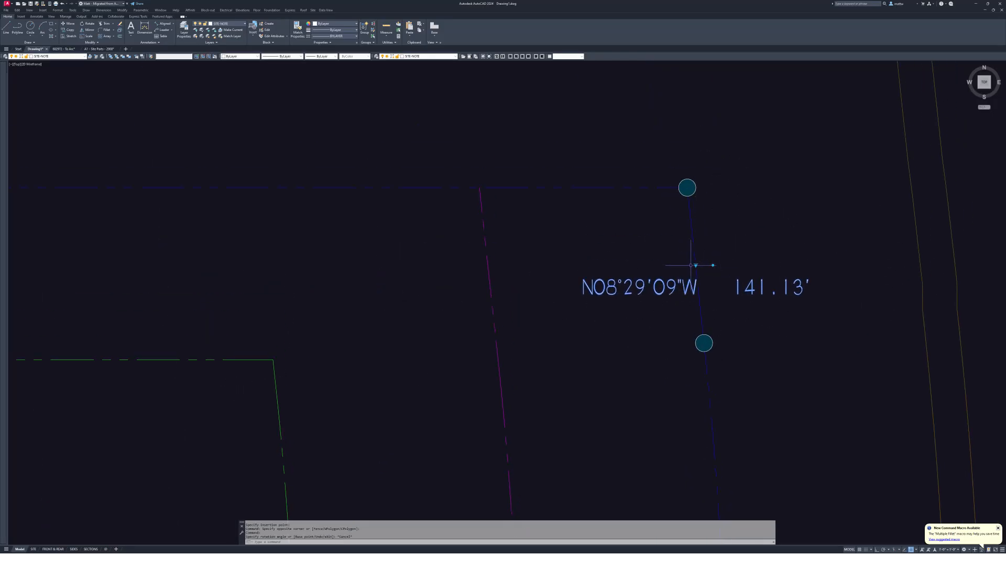
{"action": "scroll", "coordinate": [691, 265], "scroll_direction": "down", "scroll_amount": 6}
{"action": "key", "text": "Escape"}
{"action": "scroll", "coordinate": [527, 251], "scroll_direction": "up", "scroll_amount": 6}
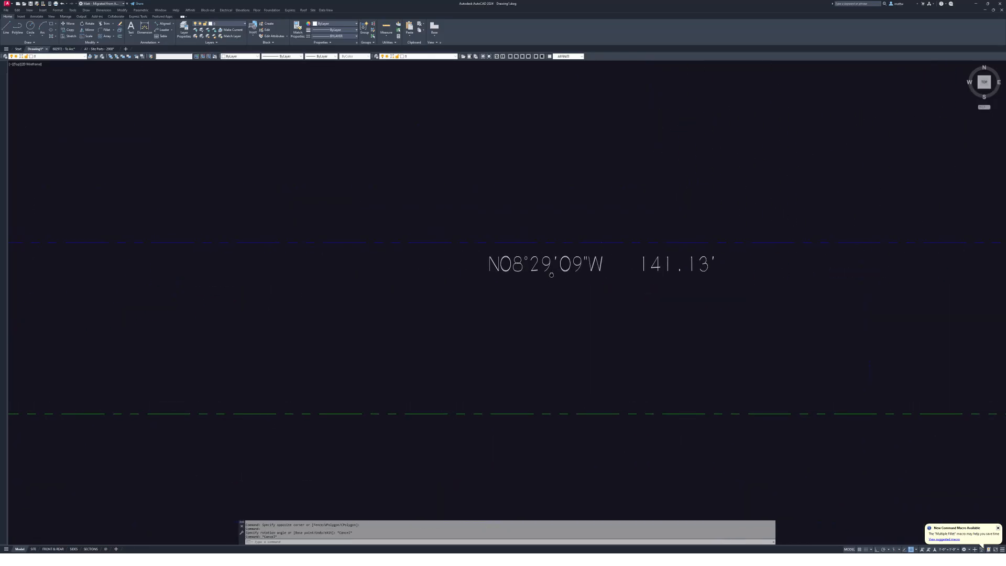
- Move the top bearing label above its boundary line
{"action": "left_click", "coordinate": [600, 262]}
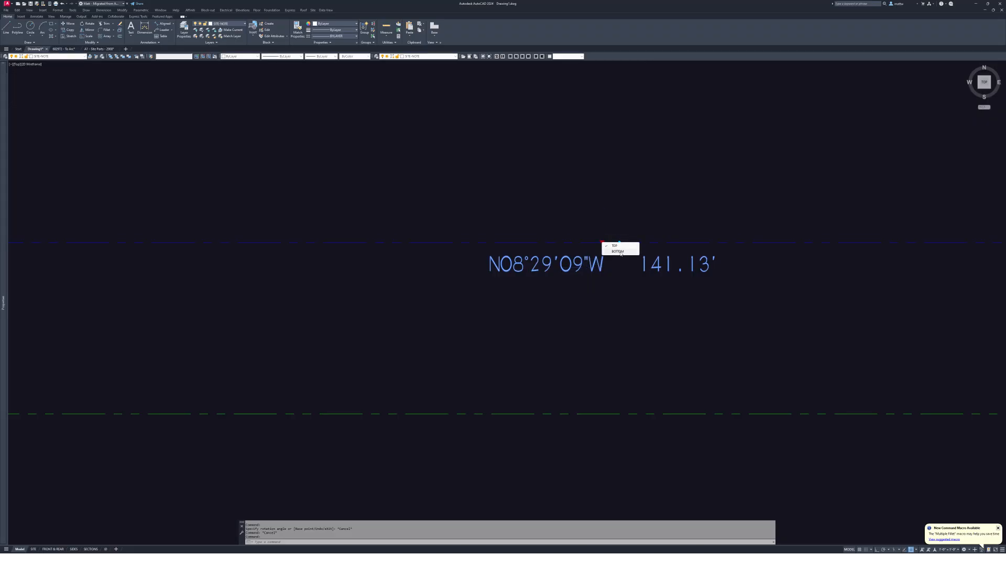
{"action": "left_click", "coordinate": [618, 251]}
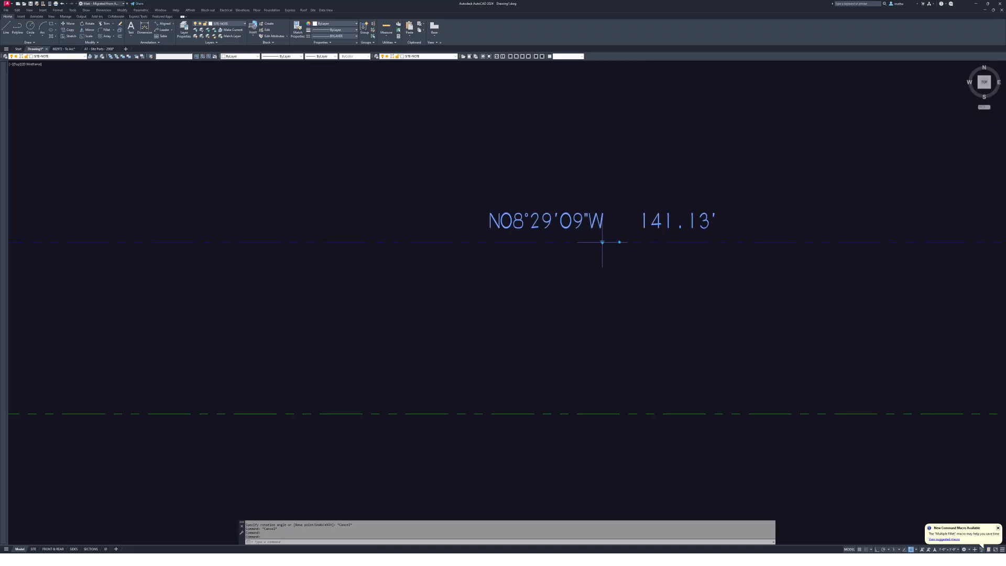
{"action": "scroll", "coordinate": [572, 232], "scroll_direction": "down", "scroll_amount": 1}
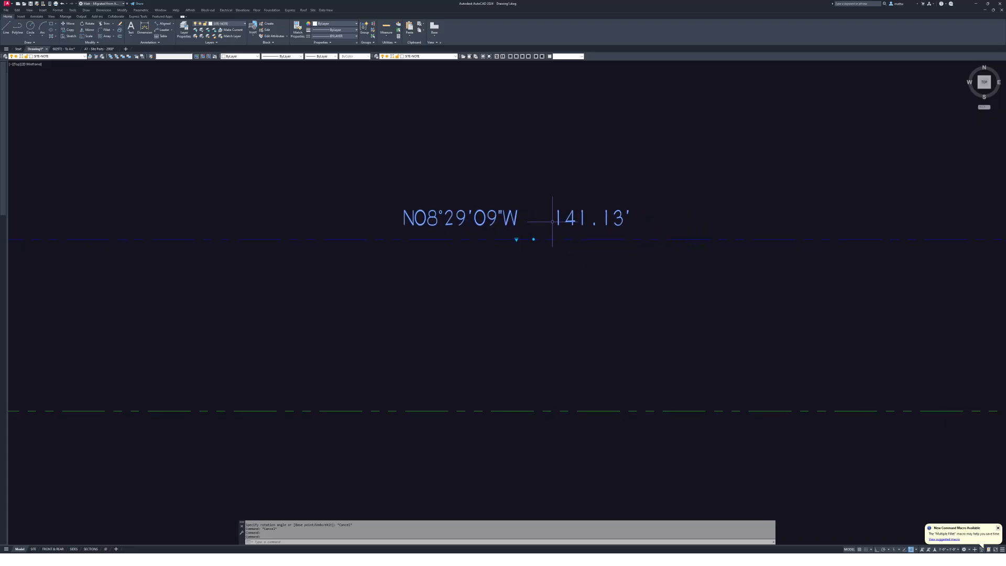
{"action": "scroll", "coordinate": [534, 231], "scroll_direction": "down", "scroll_amount": 6}
{"action": "scroll", "coordinate": [364, 218], "scroll_direction": "up", "scroll_amount": 6}
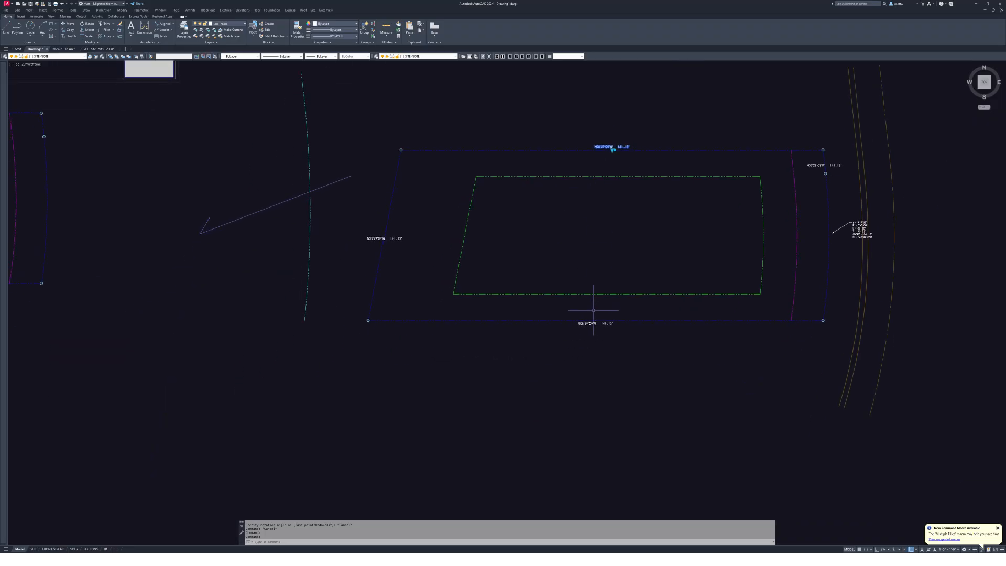
{"action": "left_click", "coordinate": [468, 302]}
{"action": "left_click", "coordinate": [449, 264]}
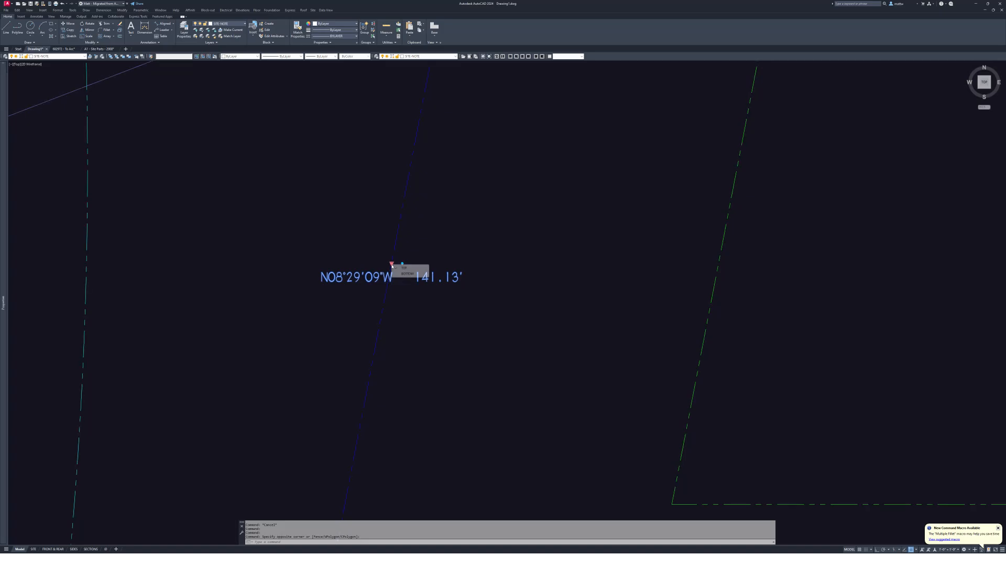
{"action": "left_click", "coordinate": [392, 264]}
{"action": "left_click", "coordinate": [402, 263]}
{"action": "scroll", "coordinate": [420, 257], "scroll_direction": "down", "scroll_amount": 4}
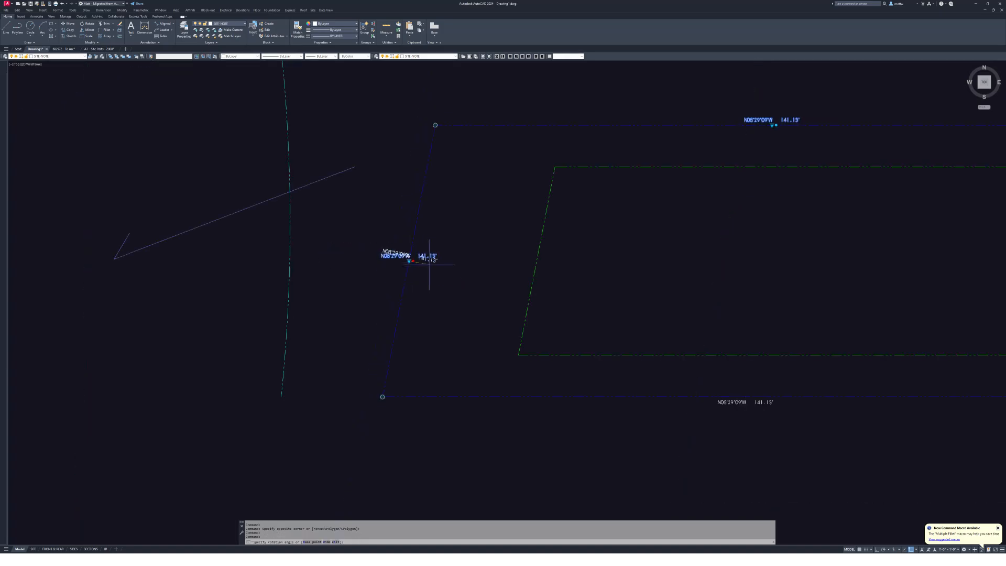
{"action": "middle_click_drag", "start_coordinate": [431, 264], "coordinate": [469, 298]}
{"action": "left_click", "coordinate": [468, 171]}
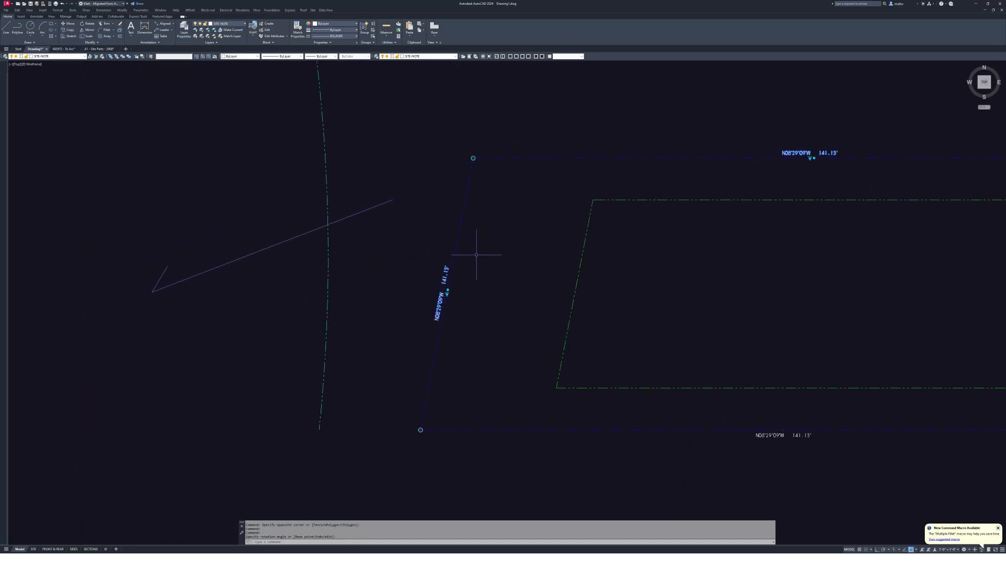
{"action": "middle_click_drag", "start_coordinate": [898, 156], "coordinate": [467, 155]}
{"action": "scroll", "coordinate": [707, 186], "scroll_direction": "up", "scroll_amount": 6}
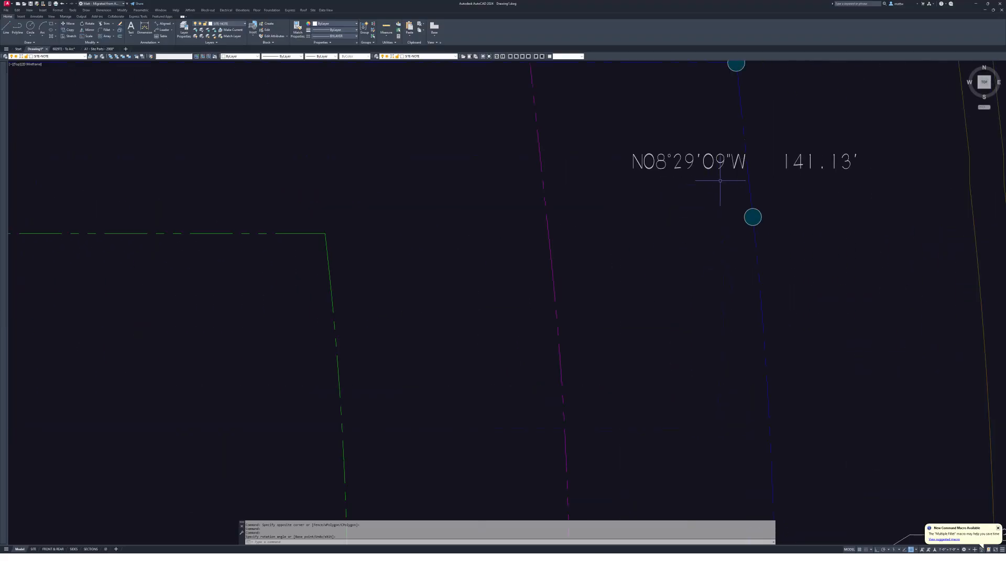
{"action": "left_click_drag", "start_coordinate": [718, 193], "coordinate": [701, 146]}
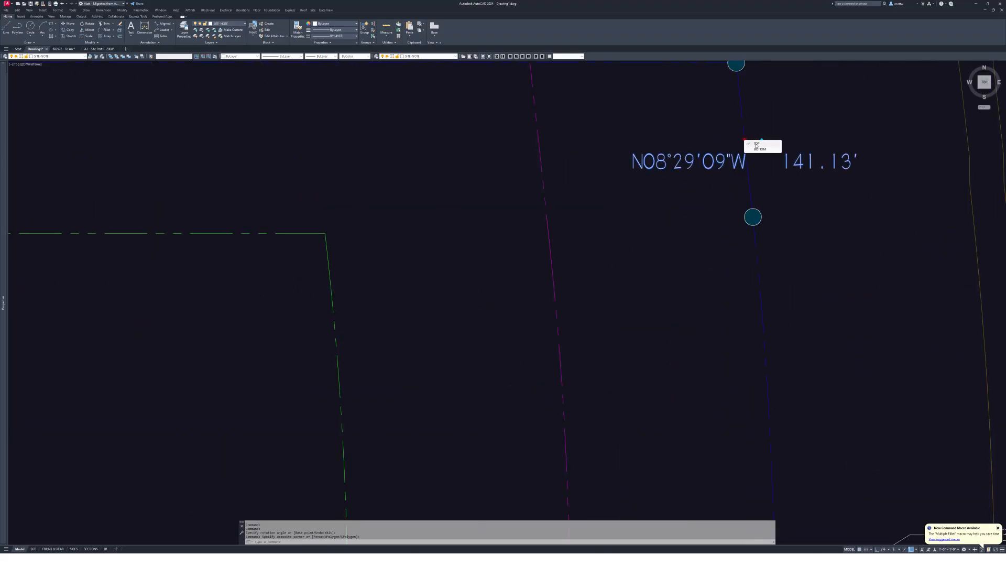
{"action": "left_click", "coordinate": [757, 150]}
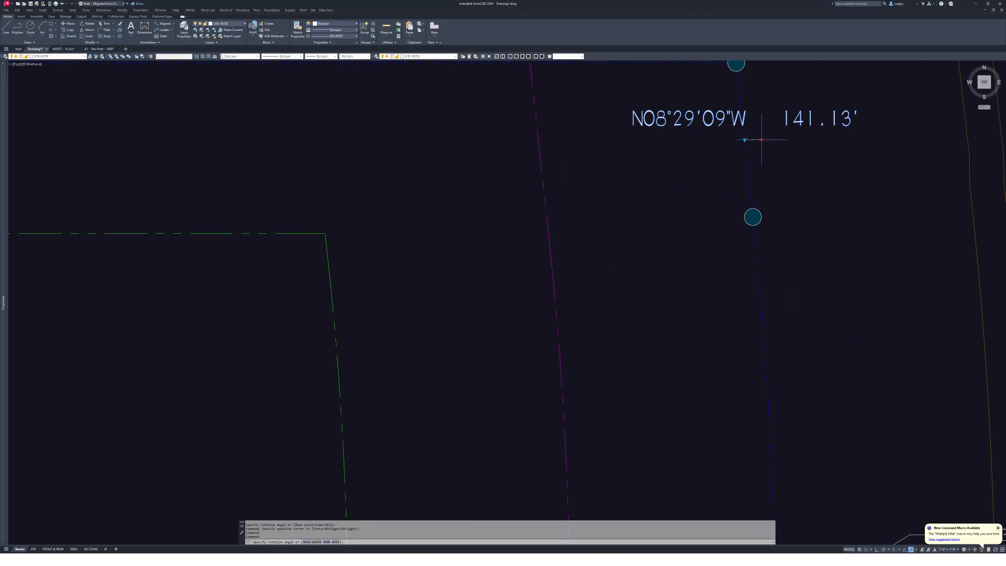
{"action": "left_click", "coordinate": [754, 185]}
{"action": "middle_click_drag", "start_coordinate": [754, 185], "coordinate": [586, 230]}
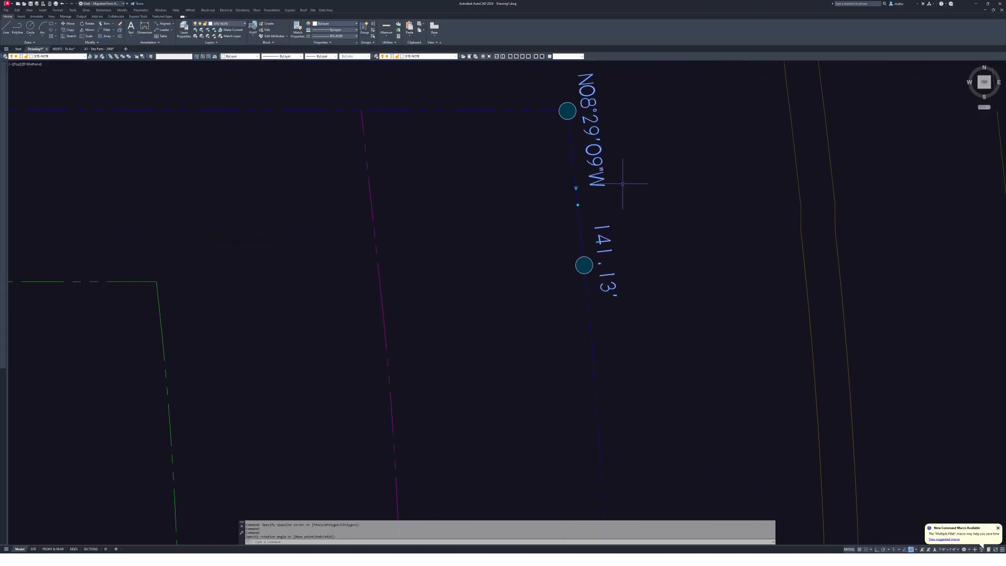
{"action": "middle_click_drag", "start_coordinate": [566, 90], "coordinate": [594, 117]}
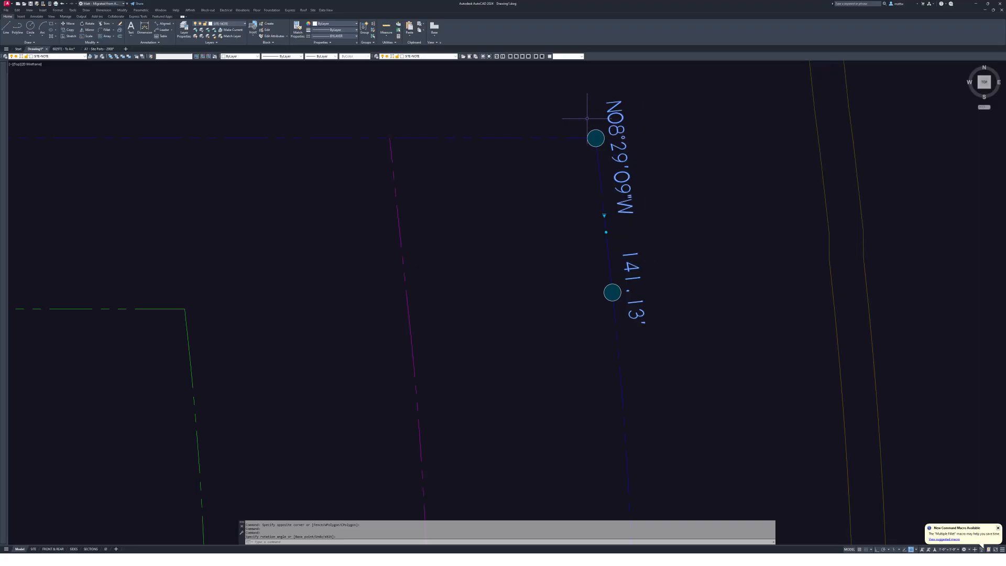
{"action": "key", "text": "Escape"}
{"action": "key", "text": "Escape"}
{"action": "key", "text": "Escape"}
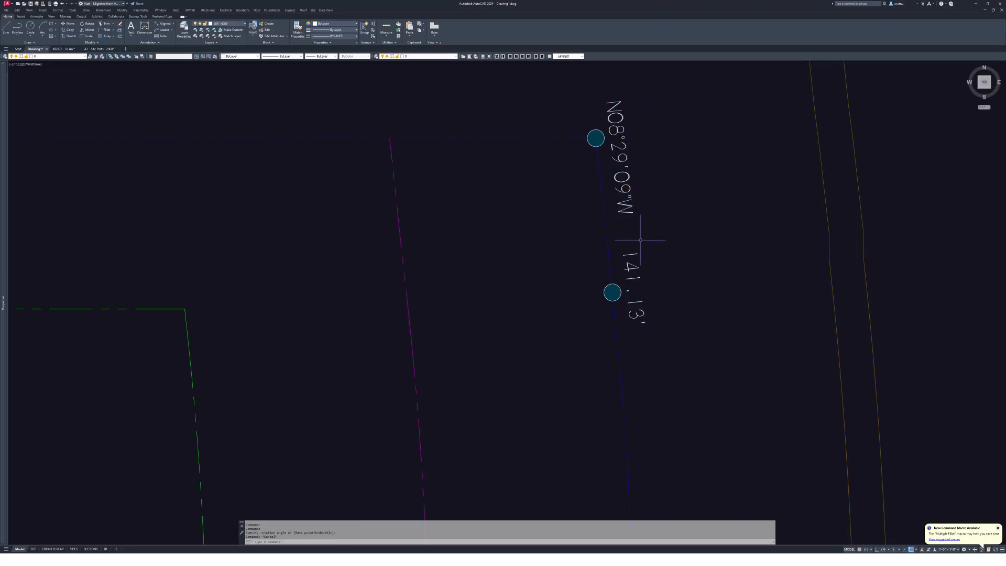
{"action": "type", "text": "ro"}
{"action": "key", "text": "Return"}
{"action": "left_click", "coordinate": [650, 223]}
{"action": "left_click", "coordinate": [635, 189]}
{"action": "left_click", "coordinate": [642, 220]}
{"action": "left_click", "coordinate": [610, 199]}
{"action": "key", "text": "Return"}
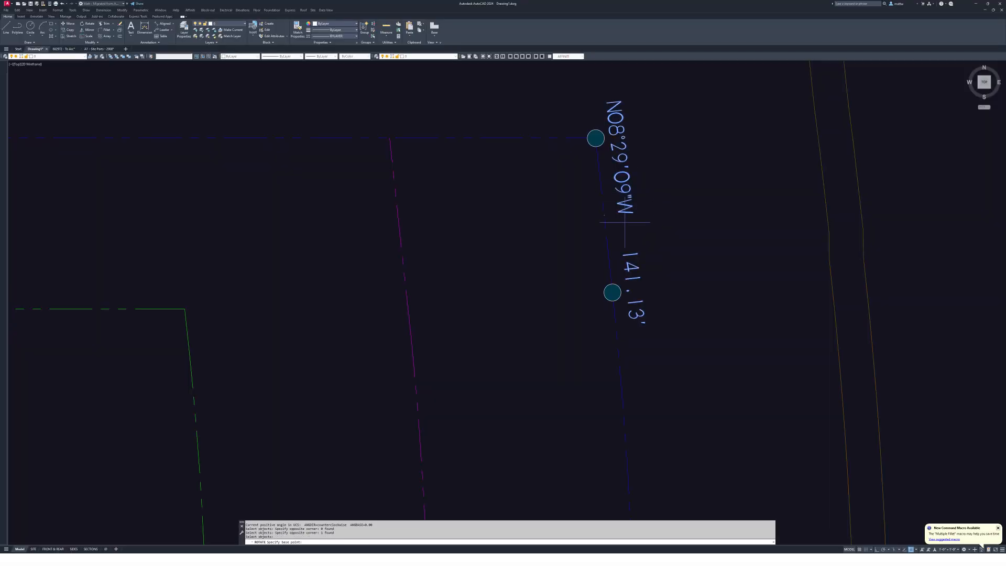
{"action": "left_click", "coordinate": [627, 230]}
{"action": "type", "text": "180"}
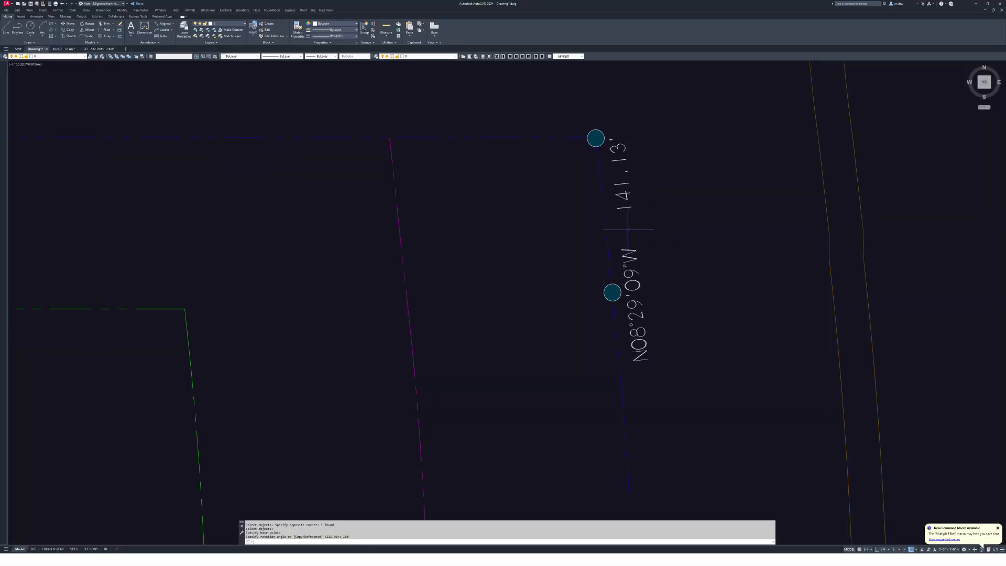
{"action": "key", "text": "Return"}
{"action": "middle_click_drag", "start_coordinate": [662, 213], "coordinate": [625, 217]}
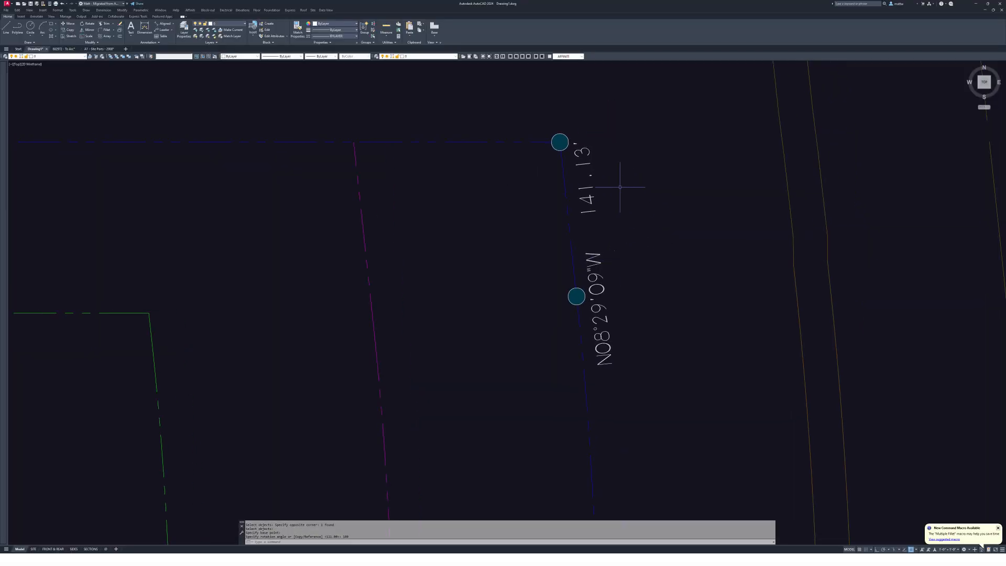
{"action": "type", "text": "u"}
{"action": "key", "text": "Return"}
{"action": "key", "text": "Return"}
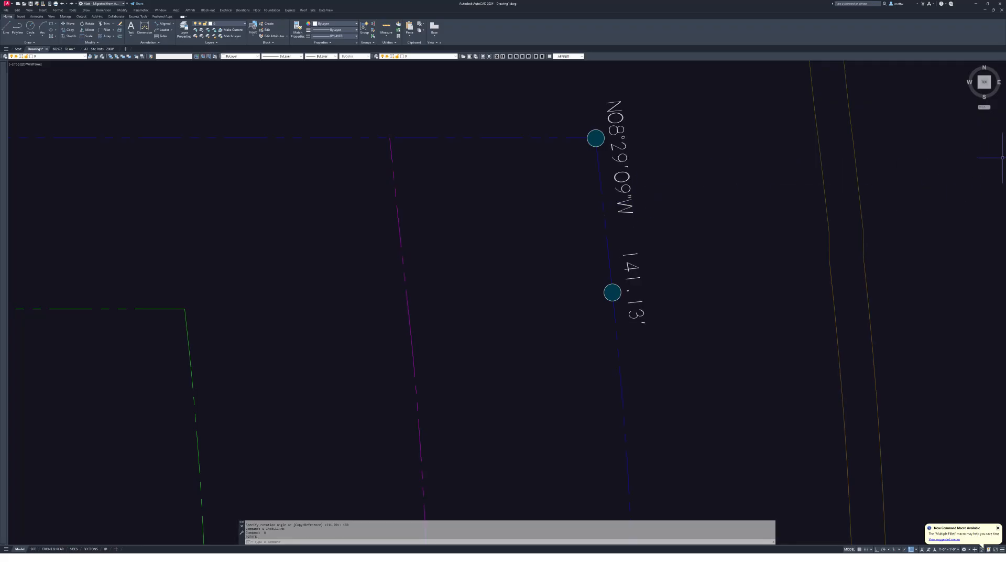
{"action": "key", "text": "alt+Tab"}
{"action": "mouse_move", "coordinate": [858, 72]}
{"action": "left_mouse_down"}
{"action": "mouse_move", "coordinate": [797, 88]}
{"action": "mouse_move", "coordinate": [804, 121]}
{"action": "left_mouse_up"}
{"action": "scroll", "coordinate": [712, 157], "scroll_direction": "up", "scroll_amount": 3}
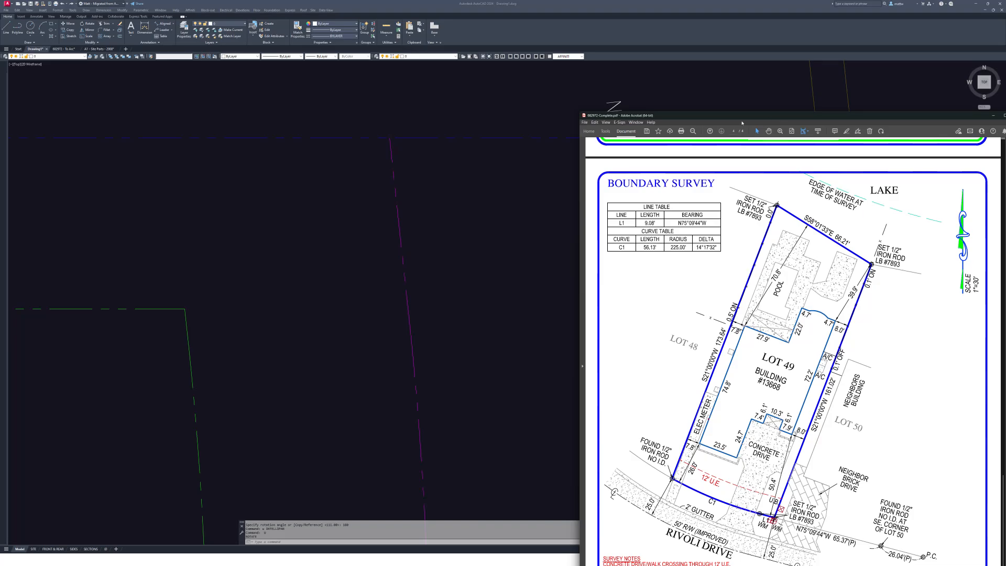
{"action": "left_click_drag", "start_coordinate": [741, 116], "coordinate": [744, 116]}
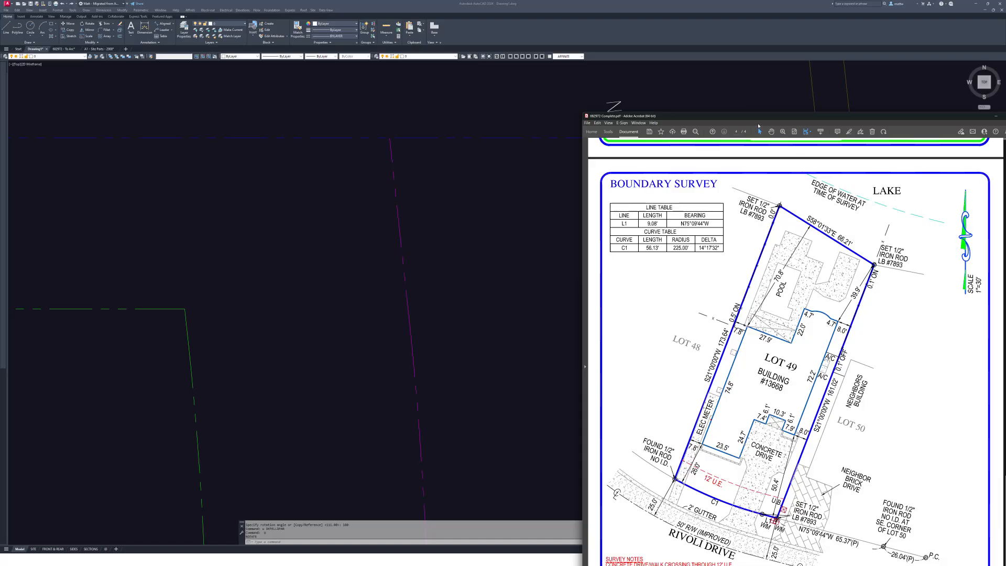
{"action": "left_click_drag", "start_coordinate": [749, 117], "coordinate": [715, 113]}
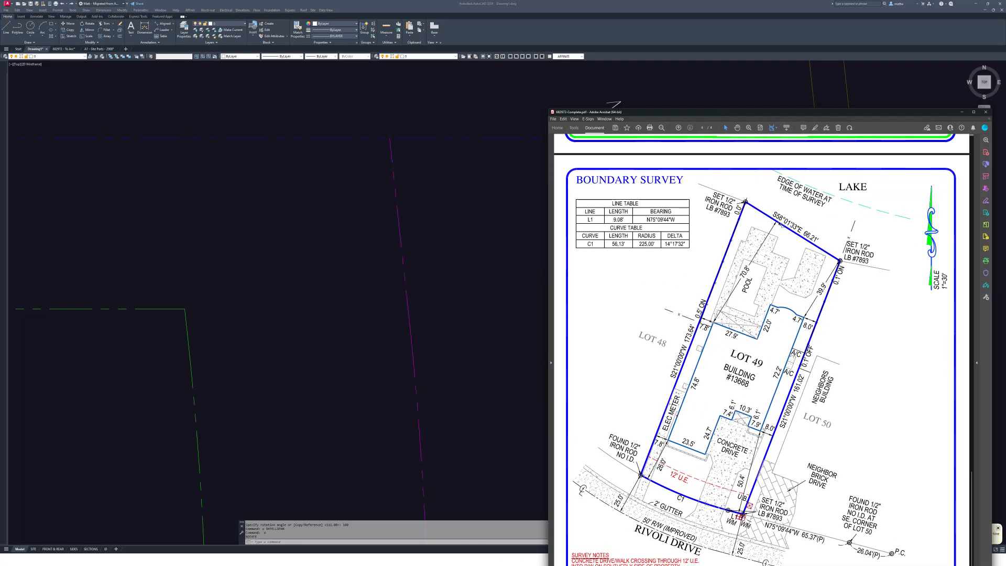
{"action": "key", "text": "alt+Tab"}
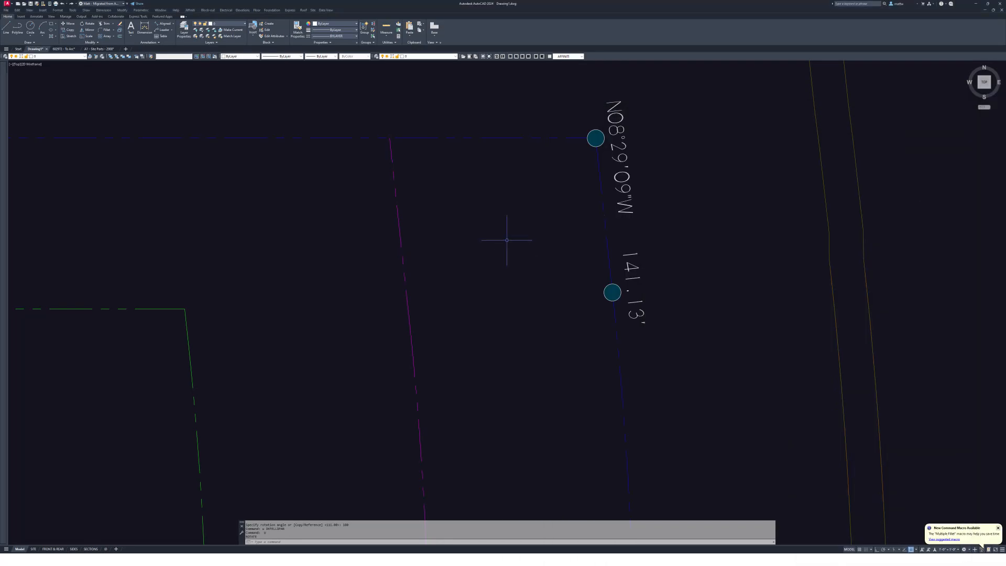
{"action": "scroll", "coordinate": [292, 264], "scroll_direction": "down", "scroll_amount": 5}
{"action": "scroll", "coordinate": [398, 351], "scroll_direction": "up", "scroll_amount": 6}
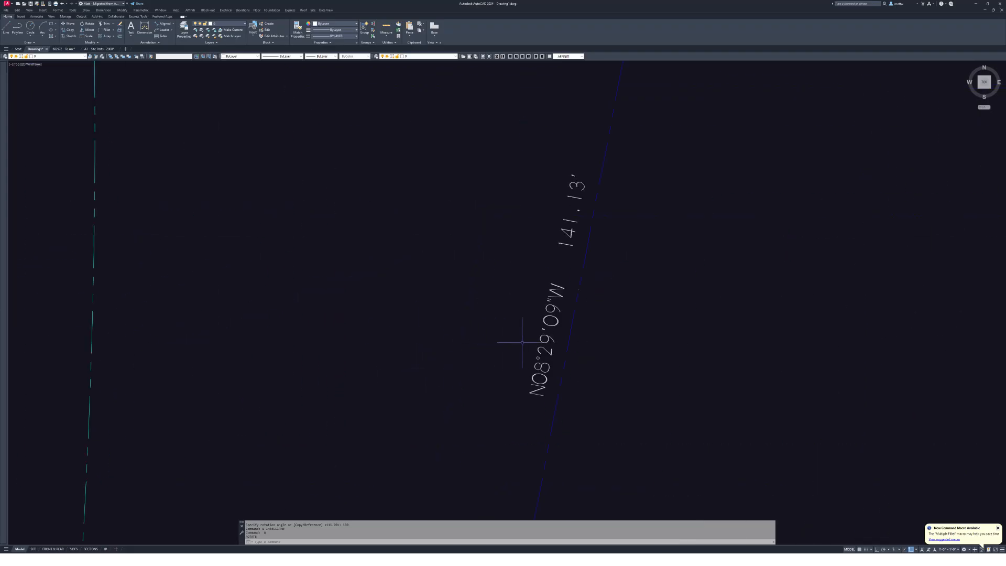
{"action": "key", "text": "Escape"}
- Edit the copied N08°29'09"W 141.13' label's value to S58°01'33"E 66.21'
{"action": "left_click", "coordinate": [520, 348]}
{"action": "double_click", "coordinate": [545, 340]}
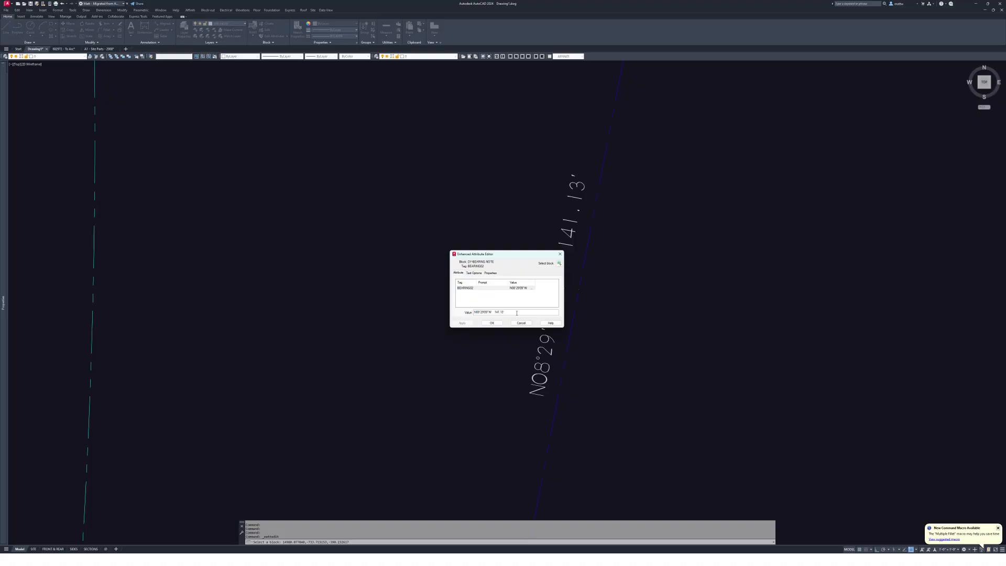
{"action": "key", "text": "Delete"}
{"action": "type", "text": "S5"}
{"action": "left_click", "coordinate": [517, 312]}
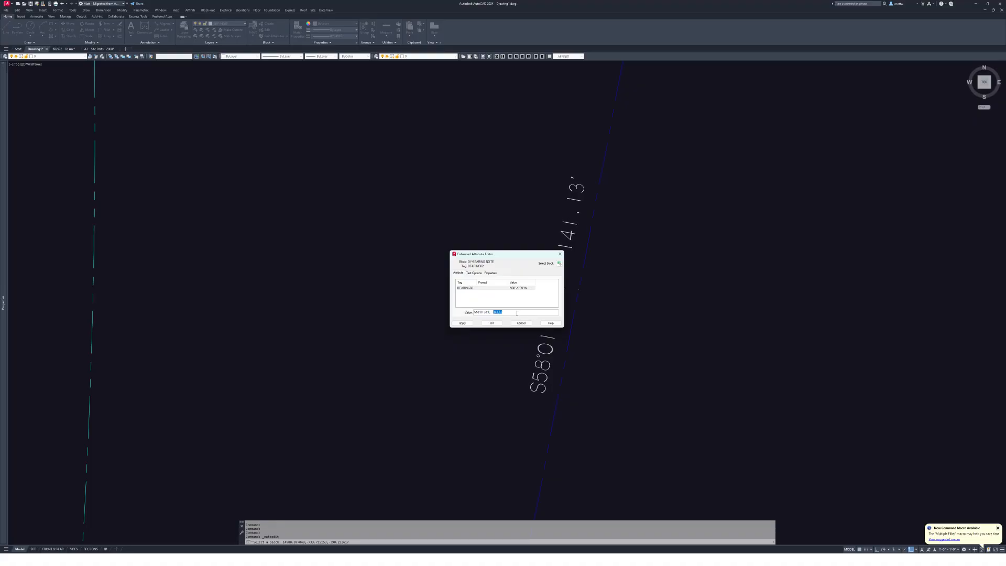
{"action": "type", "text": "1'"}
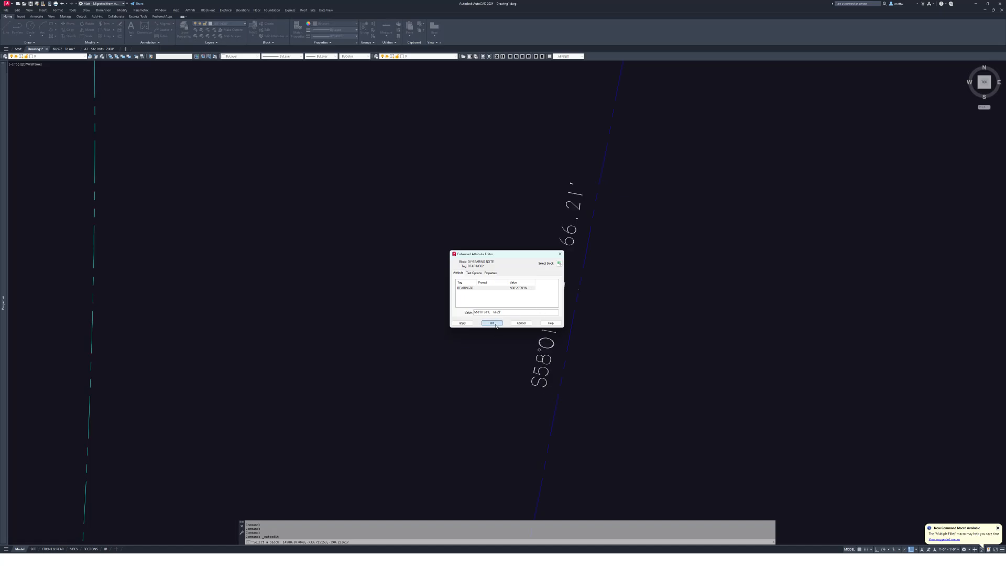
{"action": "left_click", "coordinate": [494, 324]}
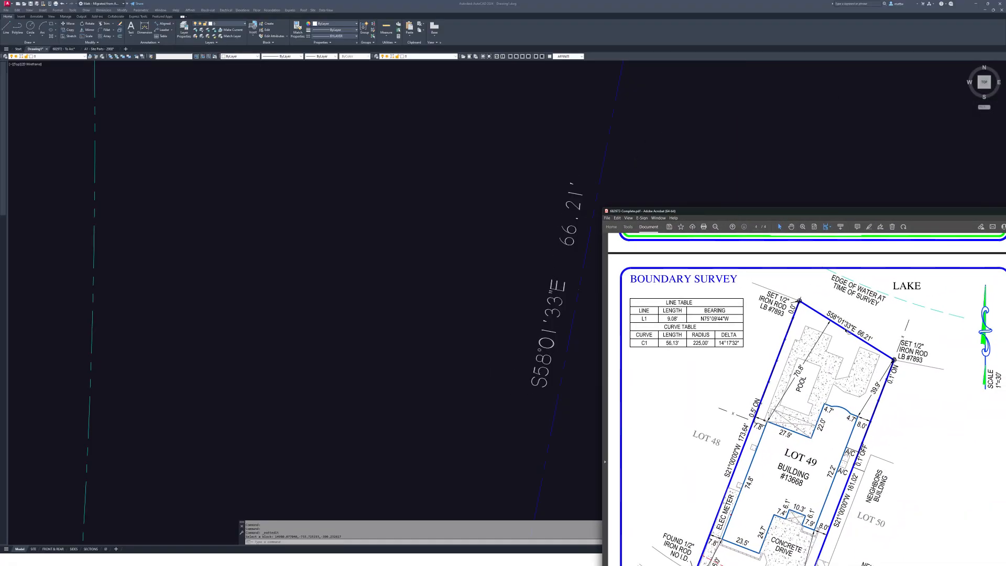
- Change the next N08°29'09"W 141.13' label to S21°00'00"W 161.02'
{"action": "scroll", "coordinate": [713, 176], "scroll_direction": "down", "scroll_amount": 5}
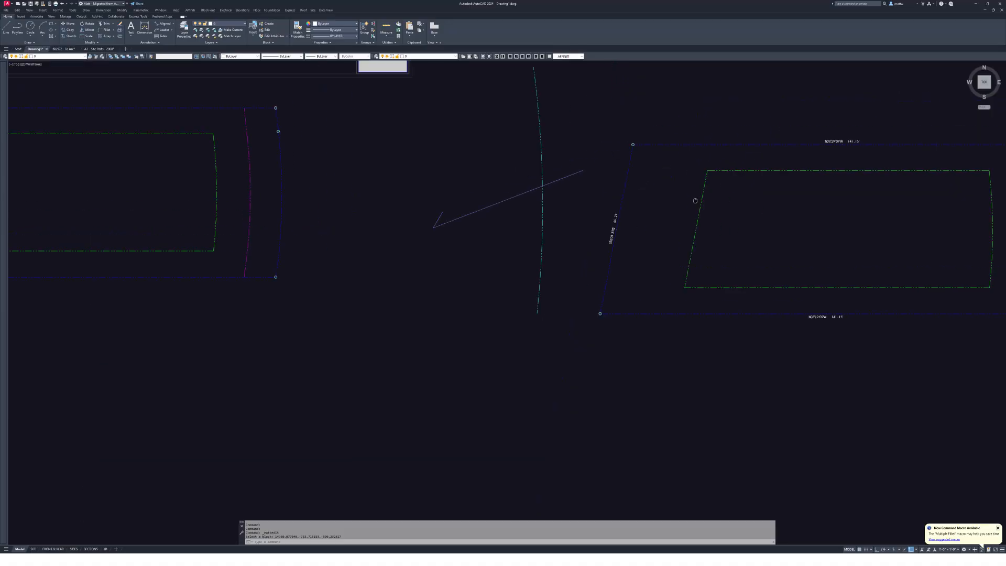
{"action": "scroll", "coordinate": [713, 176], "scroll_direction": "up", "scroll_amount": 5}
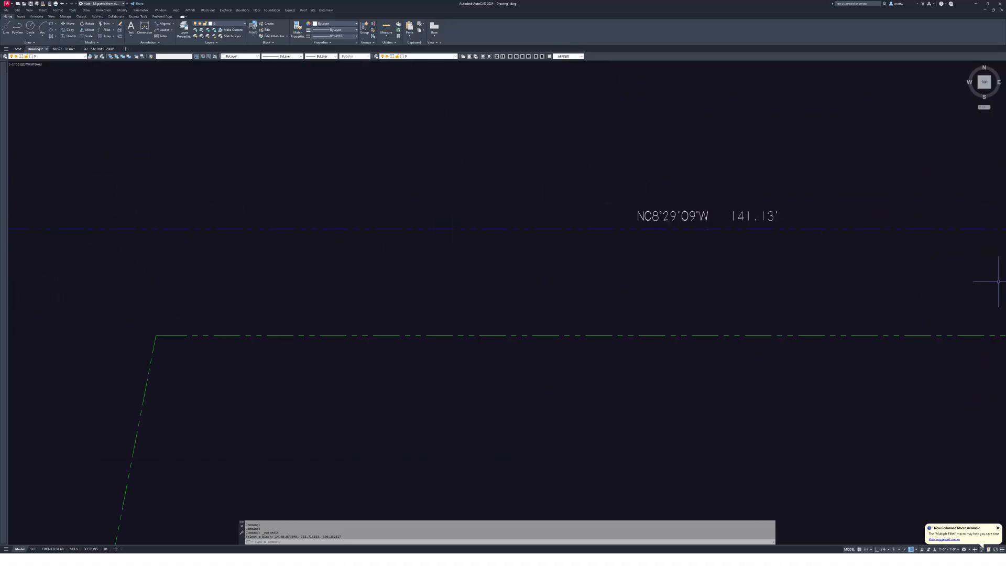
{"action": "left_click", "coordinate": [653, 215]}
{"action": "double_click", "coordinate": [653, 215]}
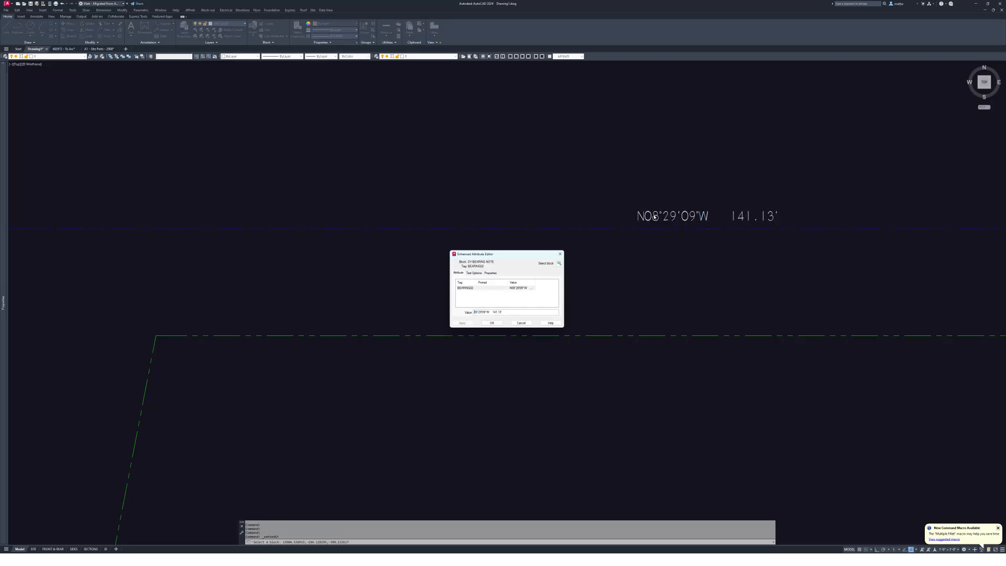
{"action": "key", "text": "Delete"}
{"action": "key", "text": "Delete"}
{"action": "type", "text": "S21°00"}
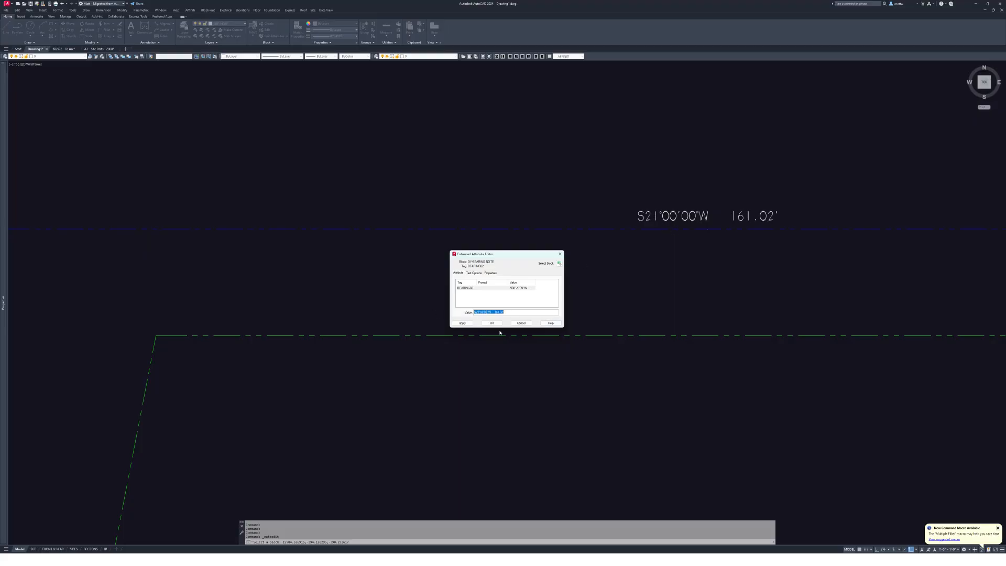
{"action": "left_click", "coordinate": [491, 323]}
- Relabel another side line's bearing note as S21°00'00"W 173.02'
{"action": "scroll", "coordinate": [662, 253], "scroll_direction": "down", "scroll_amount": 5}
{"action": "scroll", "coordinate": [601, 157], "scroll_direction": "up", "scroll_amount": 5}
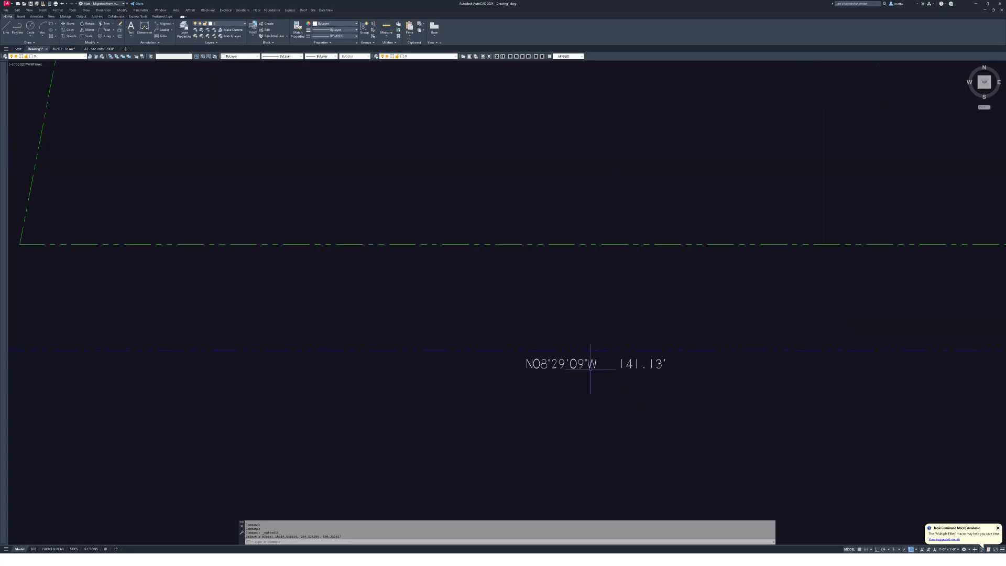
{"action": "left_click", "coordinate": [580, 364]}
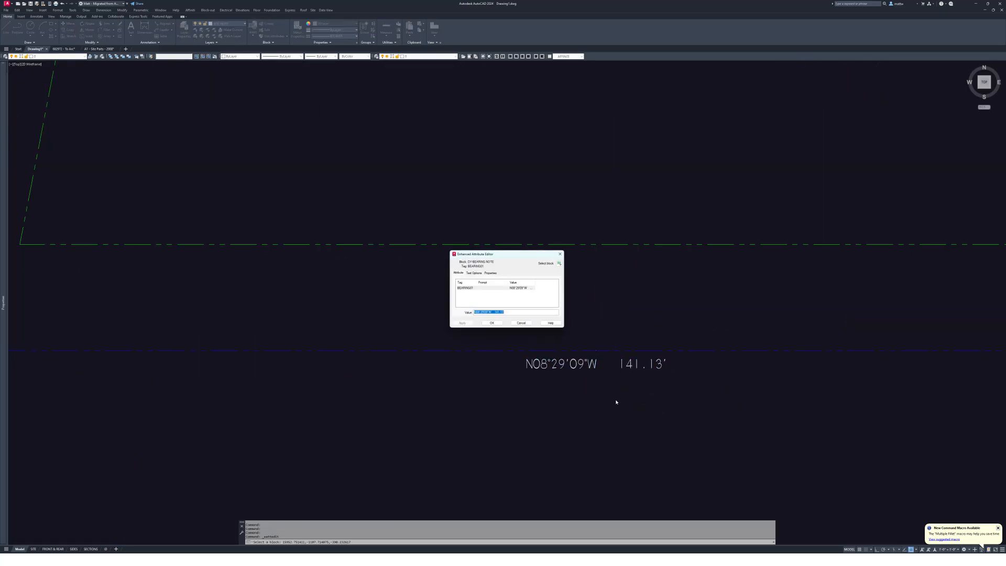
{"action": "type", "text": "S21°00'00\"W   161.02'"}
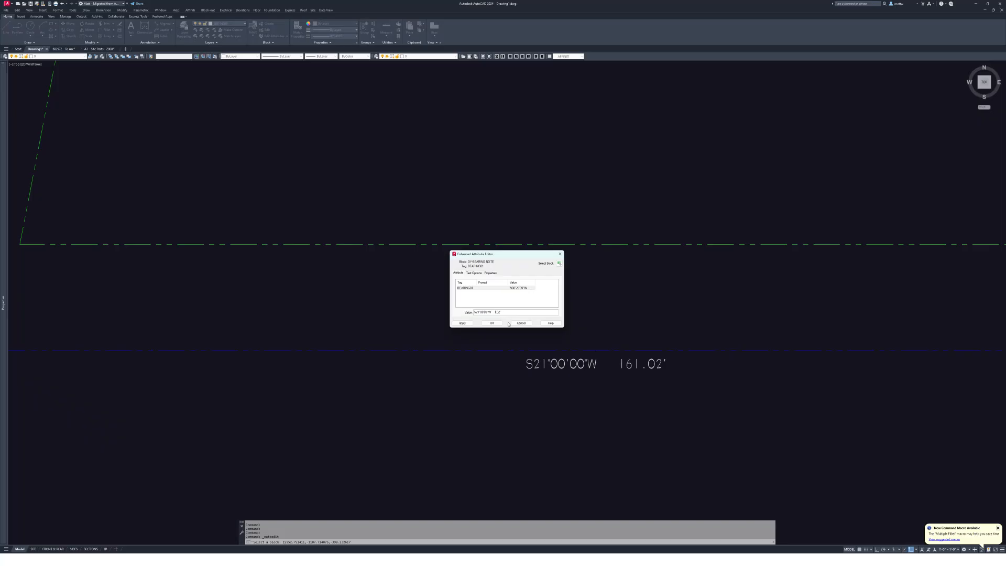
{"action": "type", "text": "73"}
{"action": "left_click", "coordinate": [491, 323]}
{"action": "scroll", "coordinate": [398, 367], "scroll_direction": "down", "scroll_amount": 5}
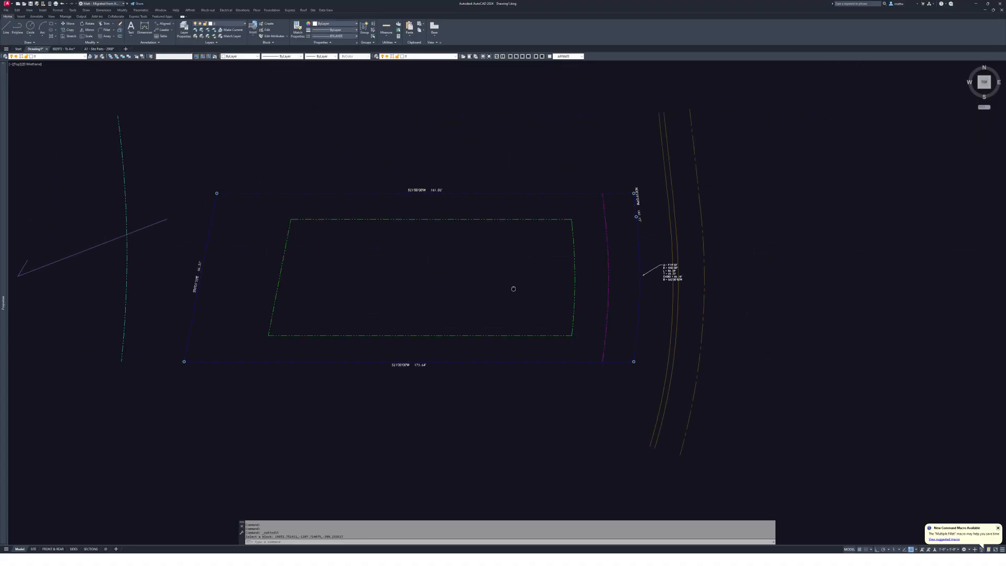
- Check the survey PDF and relabel the short corner line N75°09'44"W 9.08'
{"action": "key", "text": "alt+Tab"}
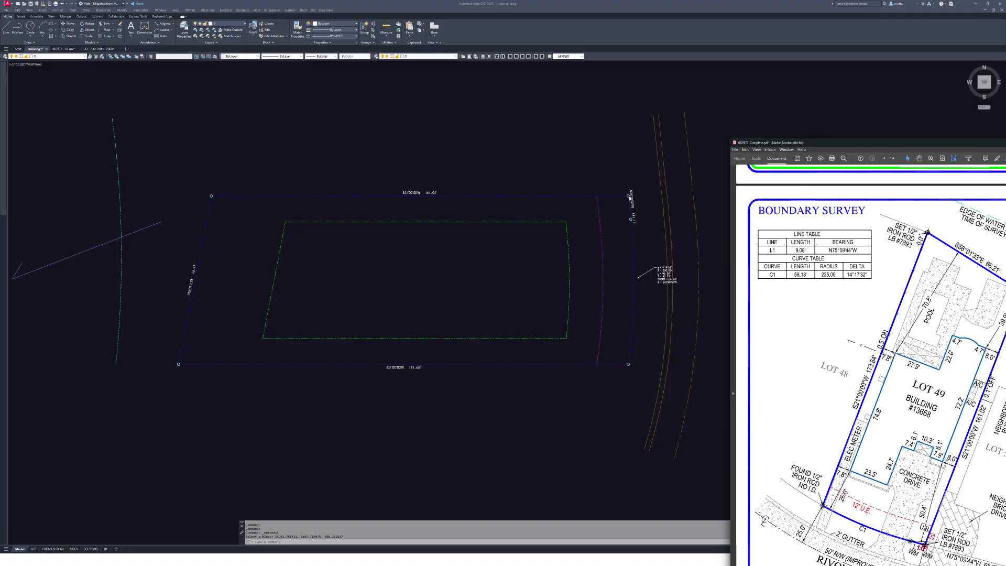
{"action": "key", "text": "alt+Tab"}
{"action": "scroll", "coordinate": [632, 196], "scroll_direction": "up", "scroll_amount": 6}
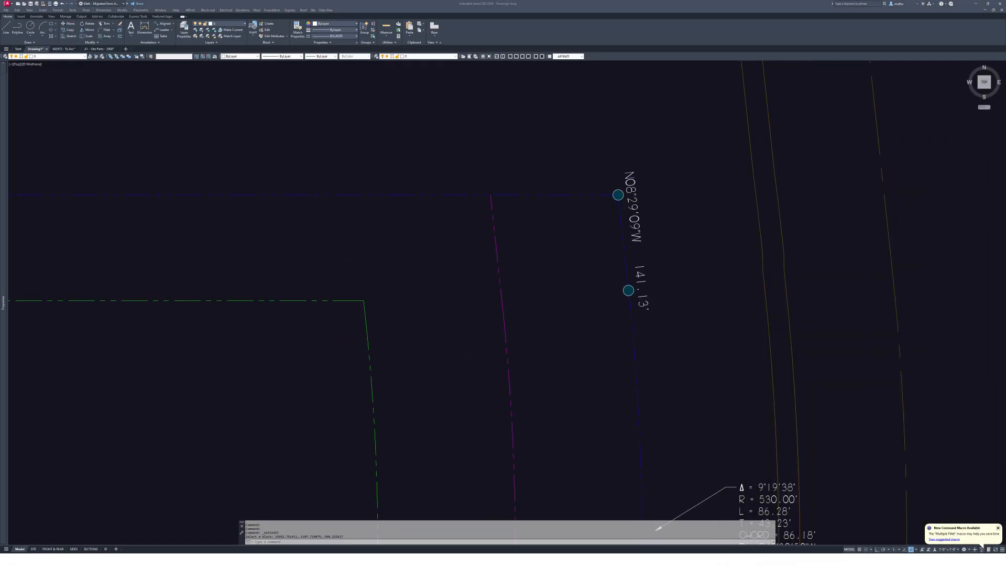
{"action": "left_click", "coordinate": [631, 220]}
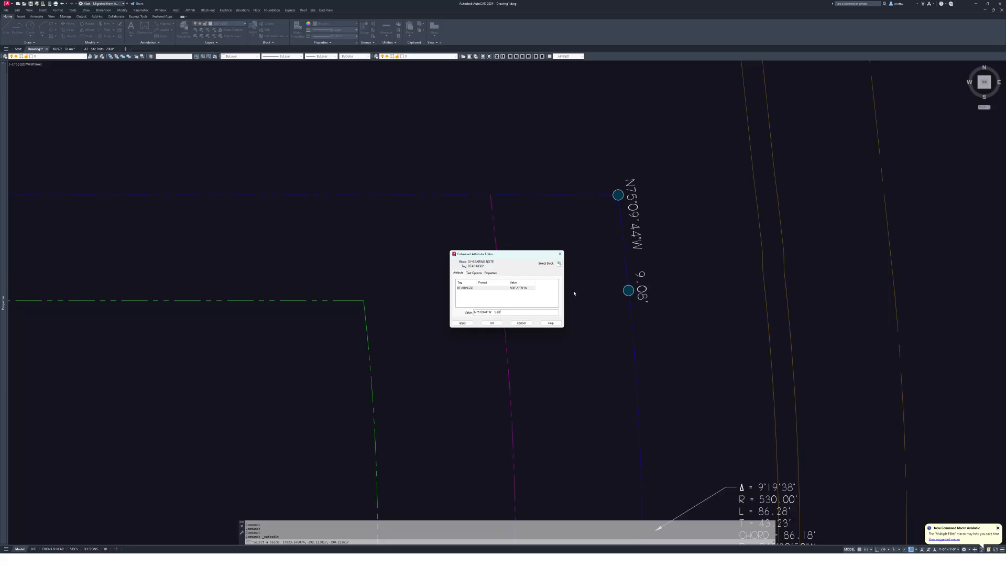
{"action": "left_click", "coordinate": [493, 323]}
{"action": "scroll", "coordinate": [700, 254], "scroll_direction": "down", "scroll_amount": 2}
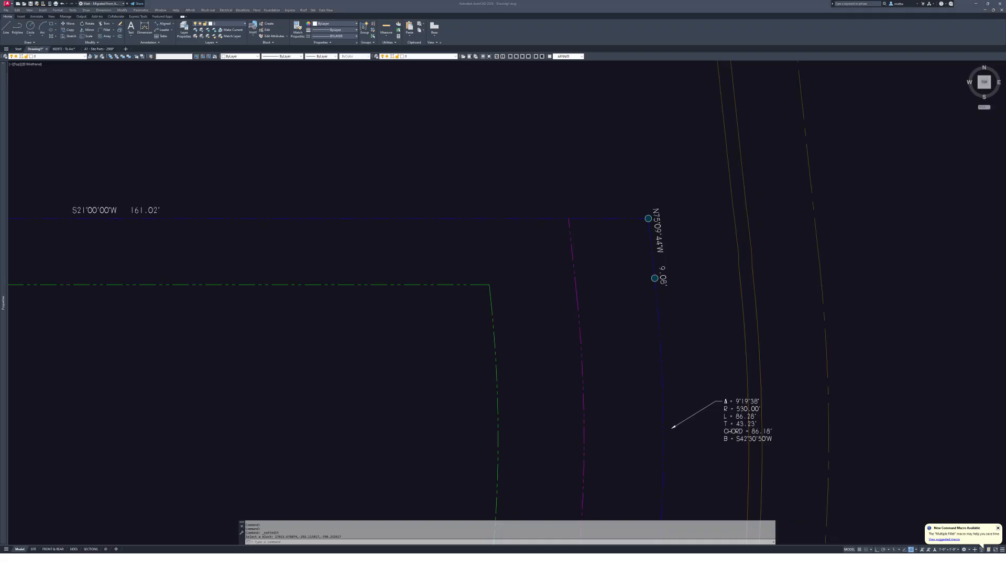
- Review the survey's curve table, move Acrobat aside, and bring the curve-data label into view
{"action": "left_click_drag", "start_coordinate": [1005, 99], "coordinate": [777, 99]}
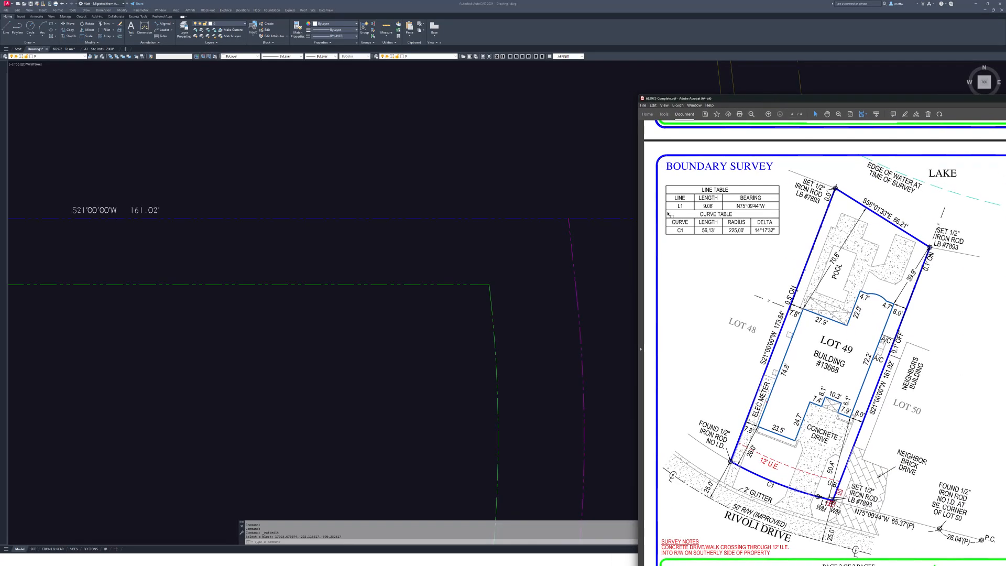
{"action": "left_click_drag", "start_coordinate": [667, 212], "coordinate": [787, 239]}
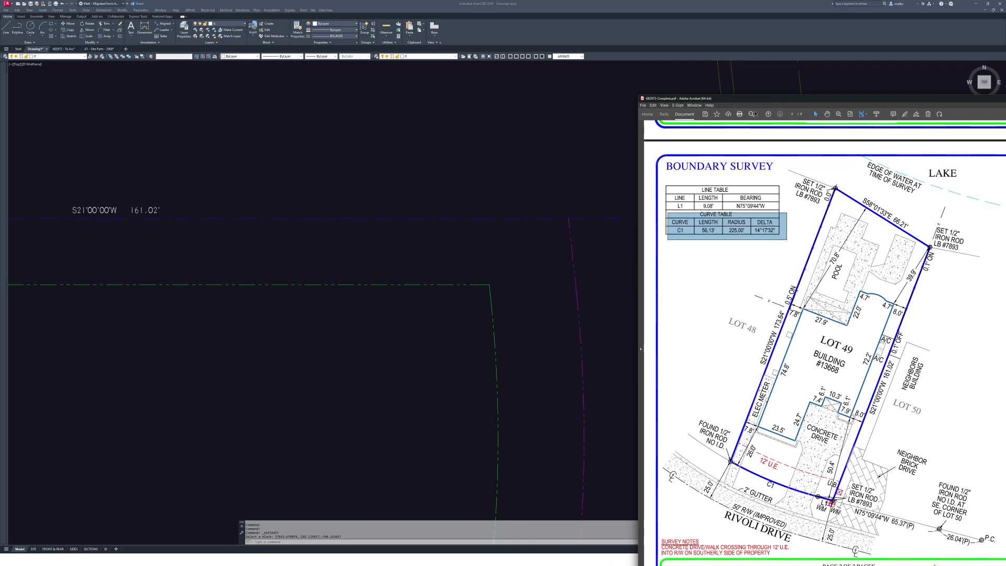
{"action": "left_click_drag", "start_coordinate": [749, 100], "coordinate": [1005, 84]}
{"action": "middle_click_drag", "start_coordinate": [750, 441], "coordinate": [636, 323]}
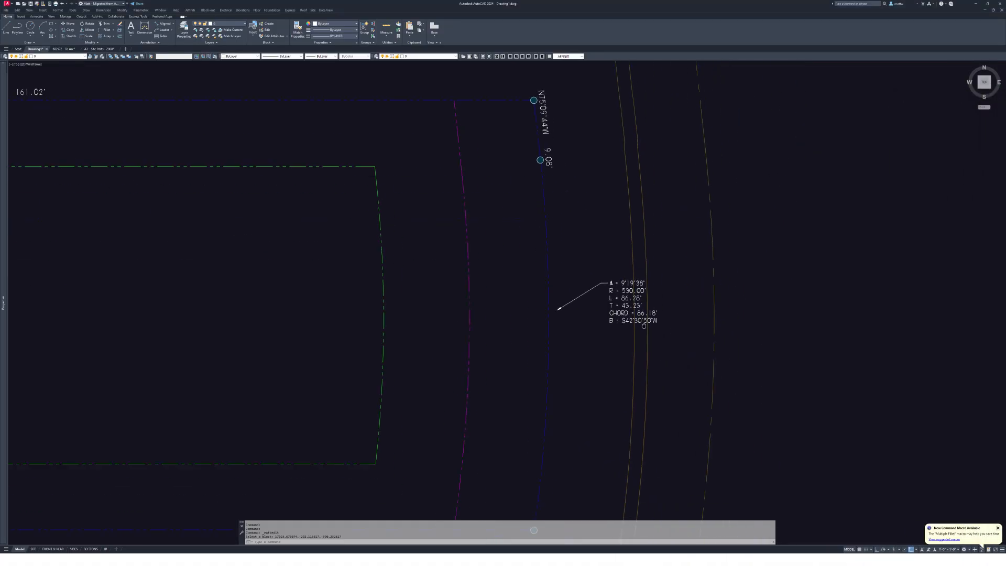
{"action": "scroll", "coordinate": [622, 300], "scroll_direction": "up", "scroll_amount": 5}
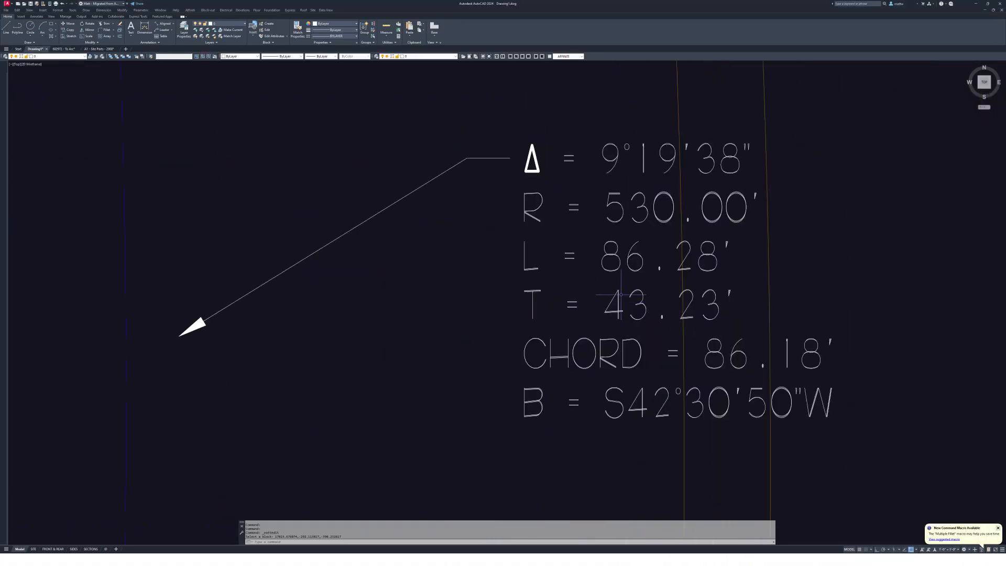
- Edit the curve note's values to Δ = 14°17'32", R = 225.00', L = 56.13'
{"action": "double_click", "coordinate": [617, 161]}
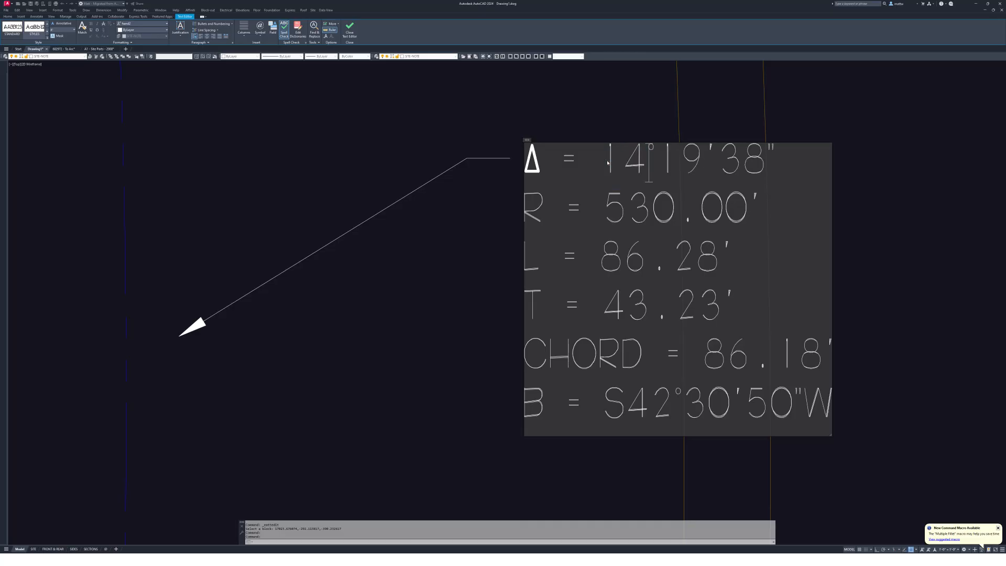
{"action": "key", "text": "Right"}
{"action": "key", "text": "Right"}
{"action": "key", "text": "shift+Right"}
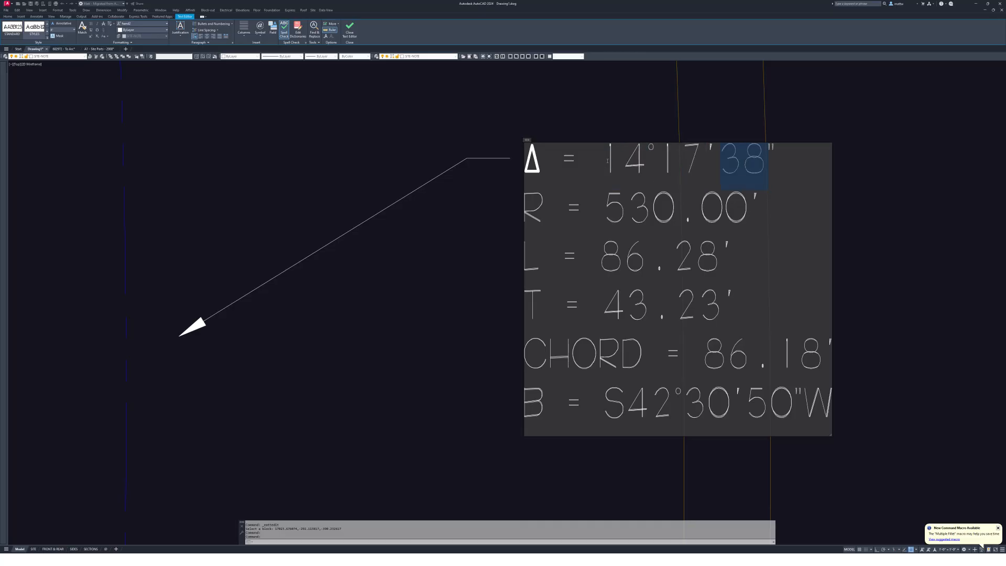
{"action": "type", "text": "32"}
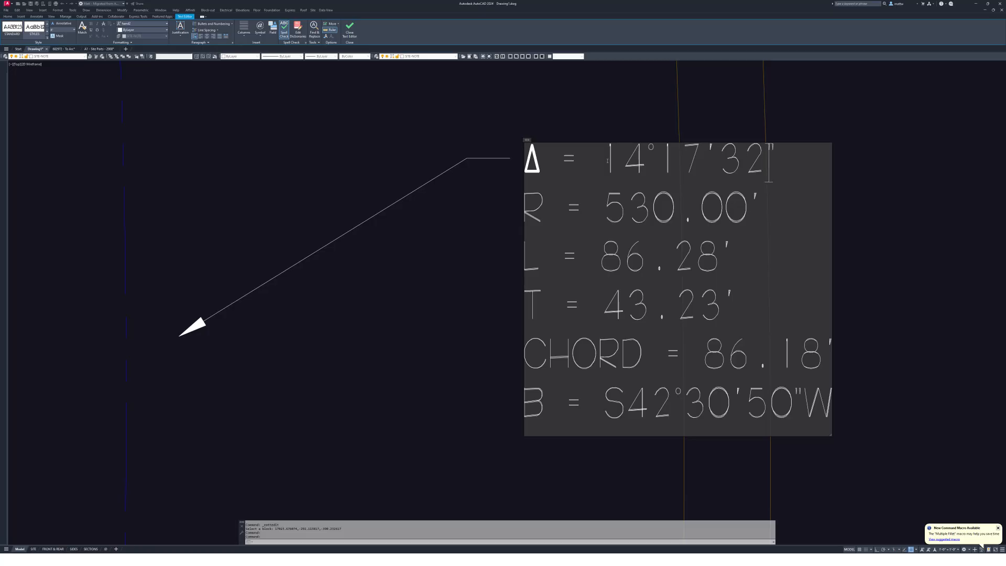
{"action": "key", "text": "Down"}
{"action": "key", "text": "Left"}
{"action": "key", "text": "Left"}
{"action": "key", "text": "Left"}
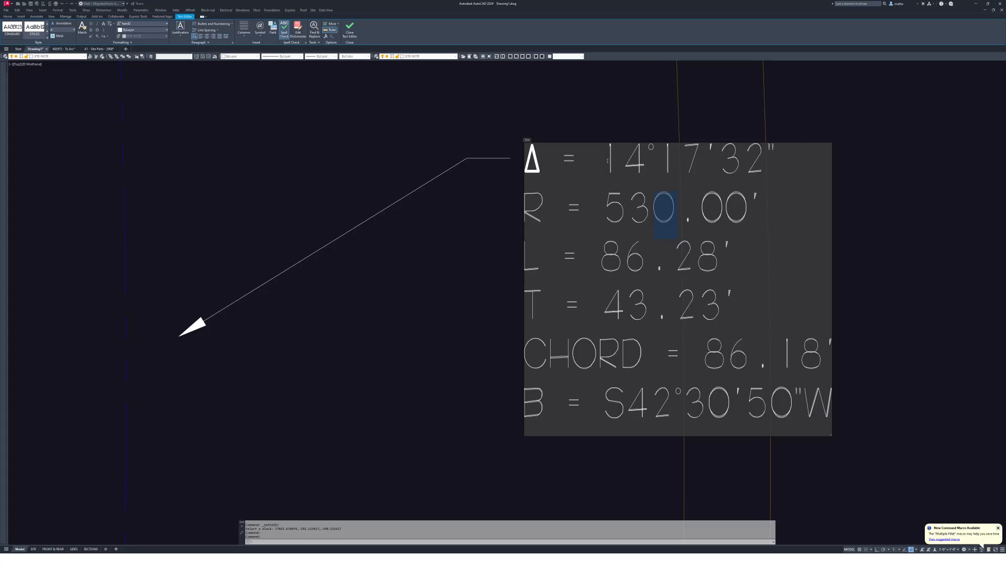
{"action": "type", "text": "21"}
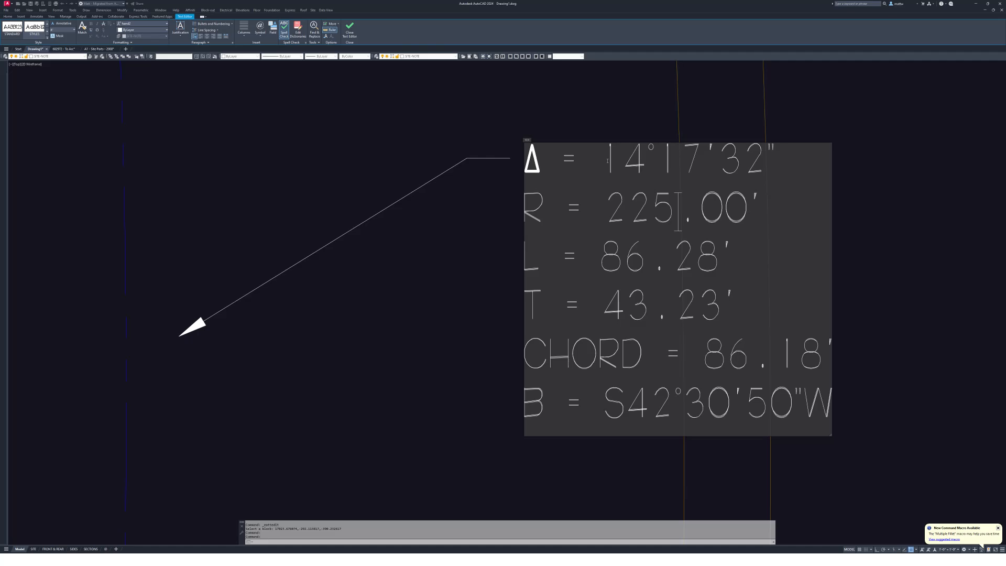
{"action": "key", "text": "Left"}
{"action": "key", "text": "Left"}
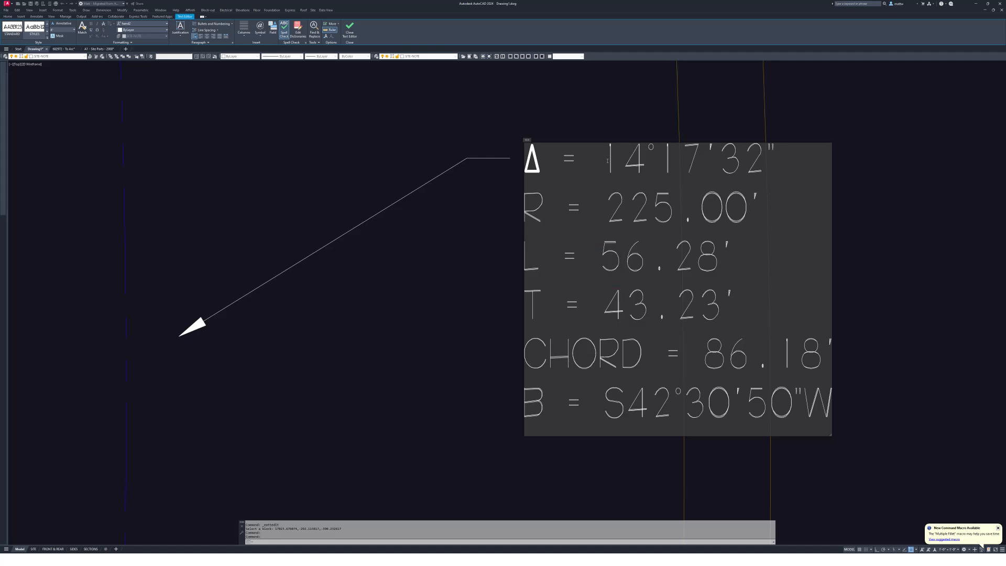
{"action": "key", "text": "Right"}
{"action": "key", "text": "Right"}
{"action": "type", "text": "13"}
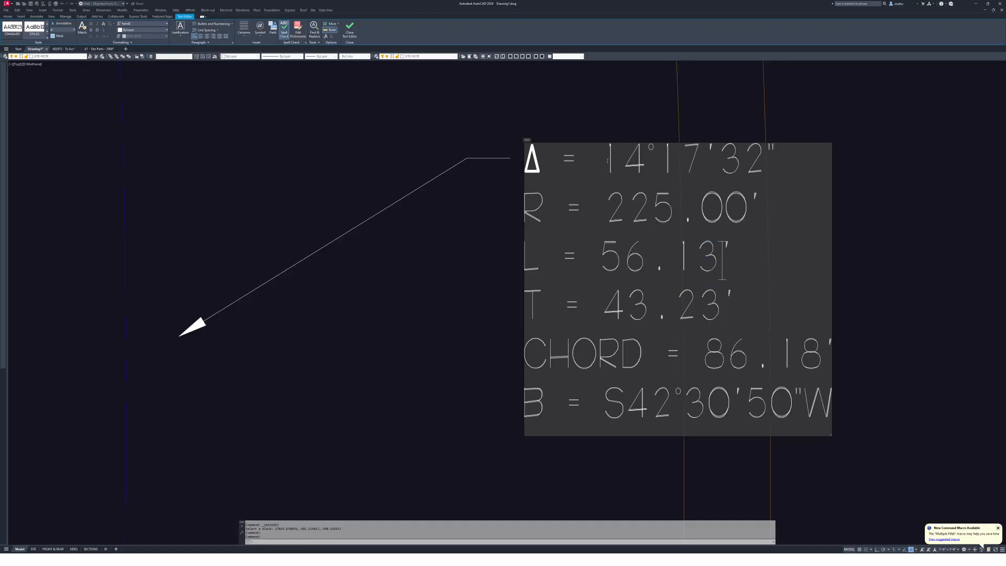
- Delete the tangent, chord and bearing lines from the curve note and close the editor
{"action": "key", "text": "Down"}
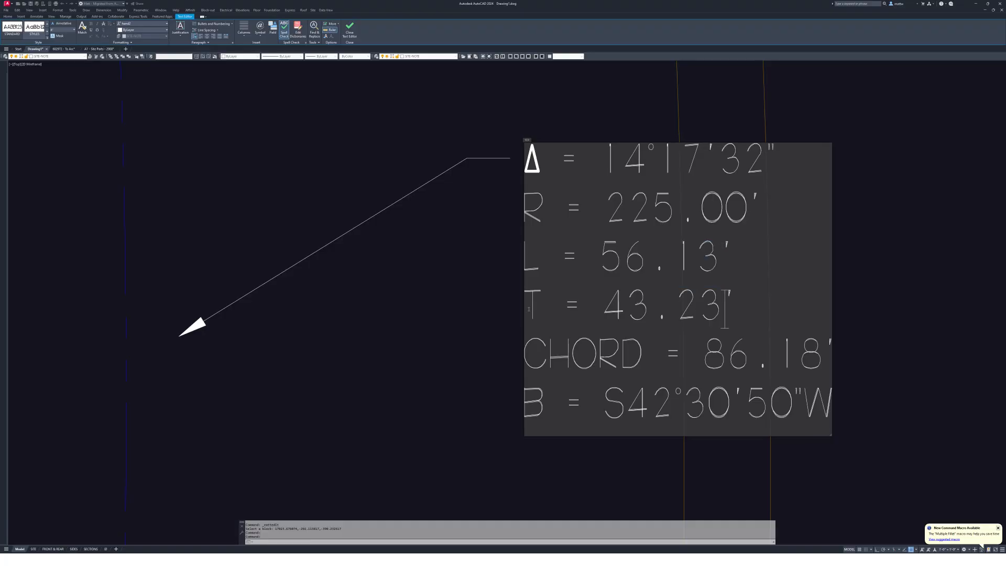
{"action": "left_click_drag", "start_coordinate": [525, 306], "coordinate": [735, 309]}
{"action": "left_click_drag", "start_coordinate": [525, 353], "coordinate": [742, 359]}
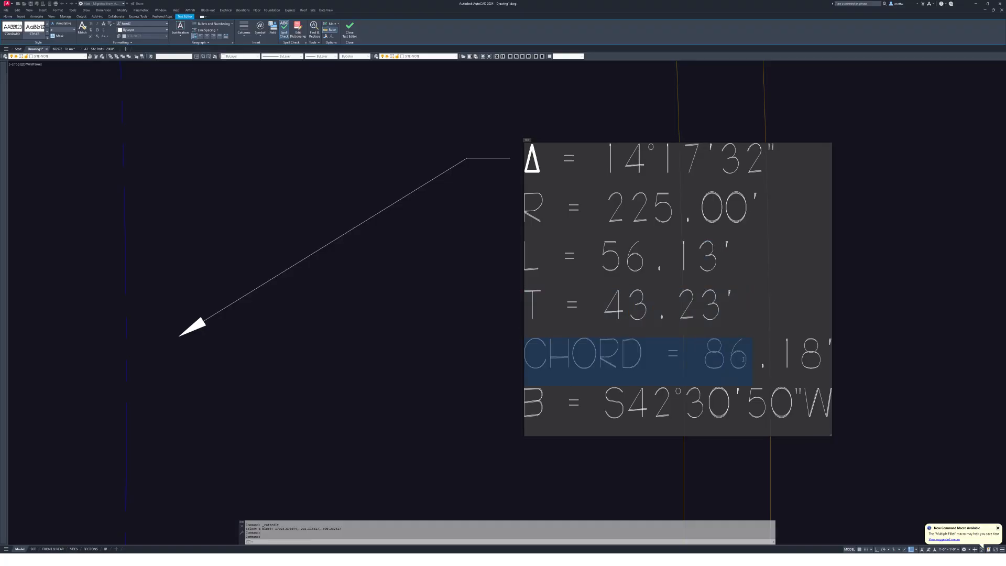
{"action": "left_click_drag", "start_coordinate": [831, 404], "coordinate": [499, 305]}
{"action": "key", "text": "BackSpace"}
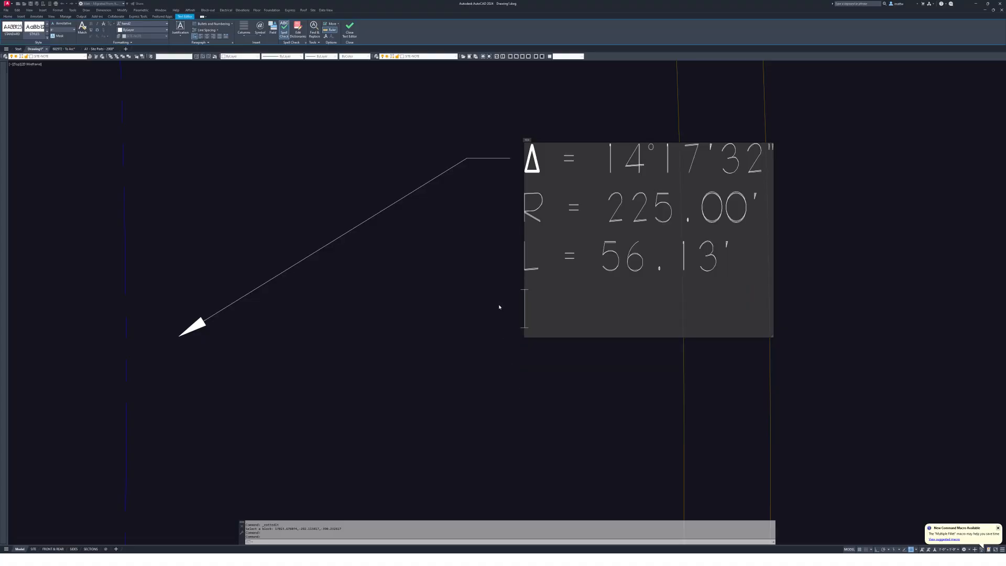
{"action": "key", "text": "BackSpace"}
{"action": "left_click", "coordinate": [433, 462]}
- Move the curve-data note next to the arc
{"action": "key", "text": "Escape"}
{"action": "scroll", "coordinate": [545, 332], "scroll_direction": "down", "scroll_amount": 8}
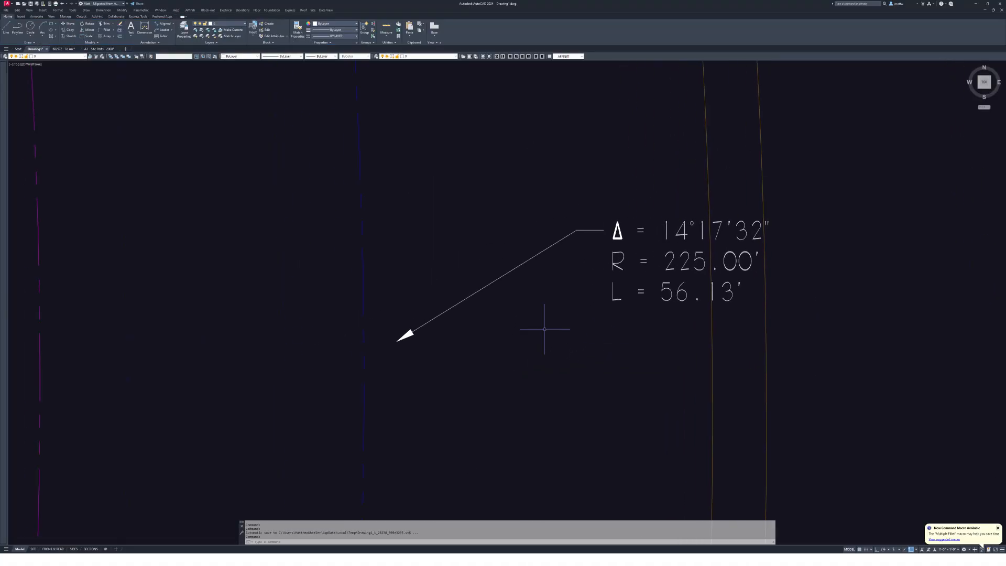
{"action": "key", "text": "space"}
{"action": "left_click", "coordinate": [735, 305]}
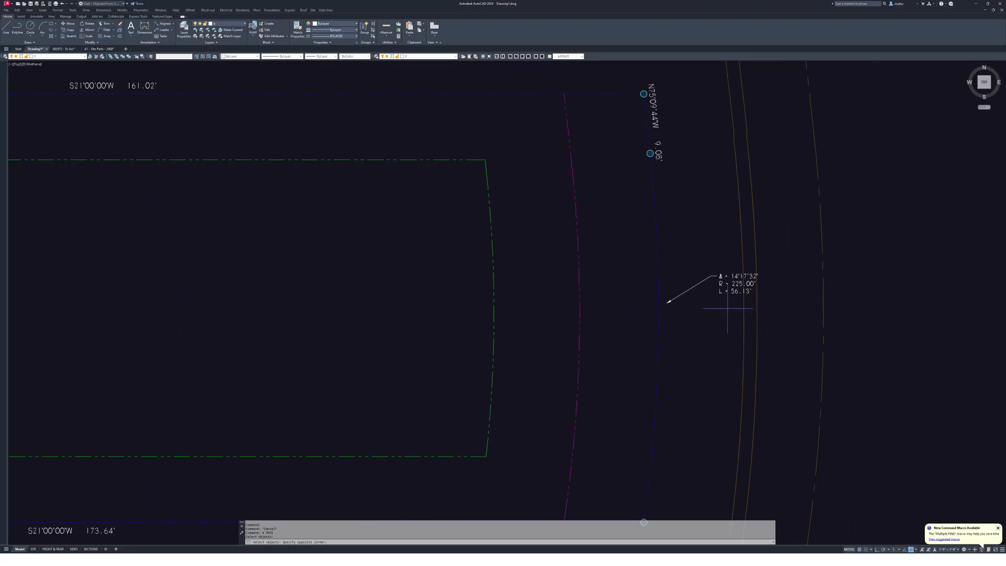
{"action": "left_click", "coordinate": [722, 288]}
{"action": "key", "text": "space"}
{"action": "left_click", "coordinate": [728, 319]}
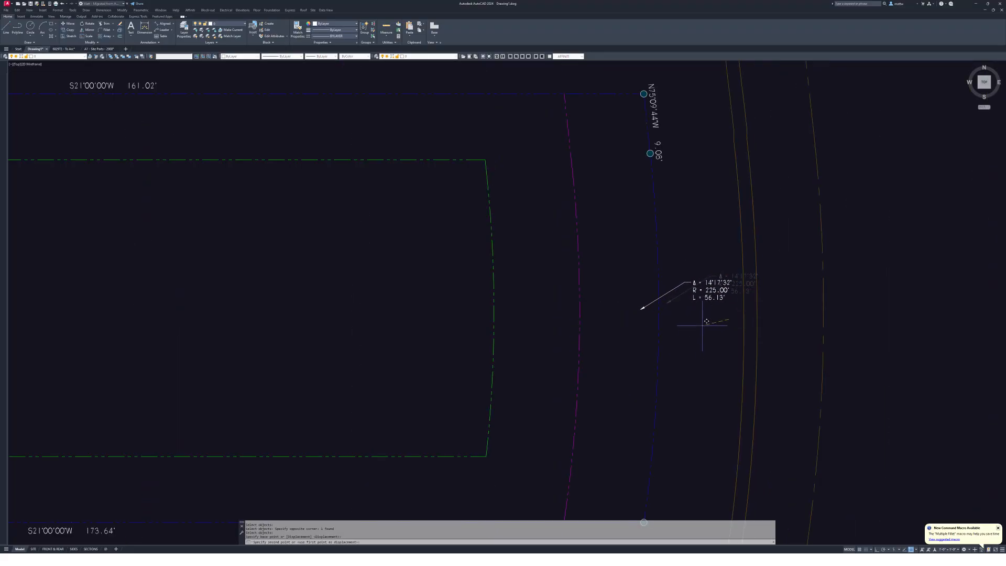
{"action": "left_click", "coordinate": [702, 325]}
{"action": "key", "text": "Escape"}
- Reselect the curve note and try stretching its leader arrow, then cancel
{"action": "left_click", "coordinate": [702, 317]}
{"action": "left_click", "coordinate": [684, 283]}
{"action": "left_click", "coordinate": [640, 309]}
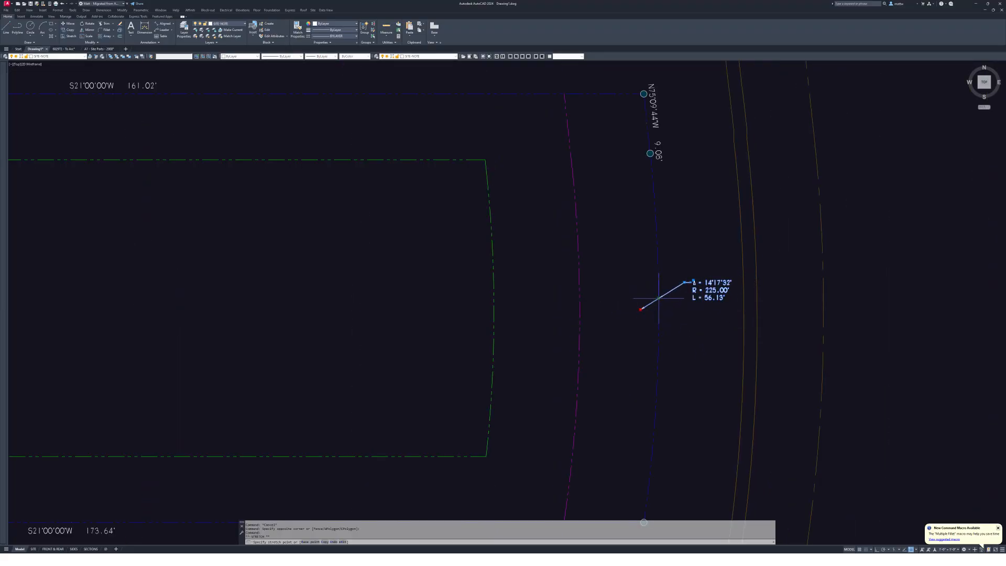
{"action": "key", "text": "Escape"}
{"action": "key", "text": "Escape"}
{"action": "key", "text": "Escape"}
{"action": "scroll", "coordinate": [669, 292], "scroll_direction": "down", "scroll_amount": 10}
{"action": "scroll", "coordinate": [633, 263], "scroll_direction": "up", "scroll_amount": 8}
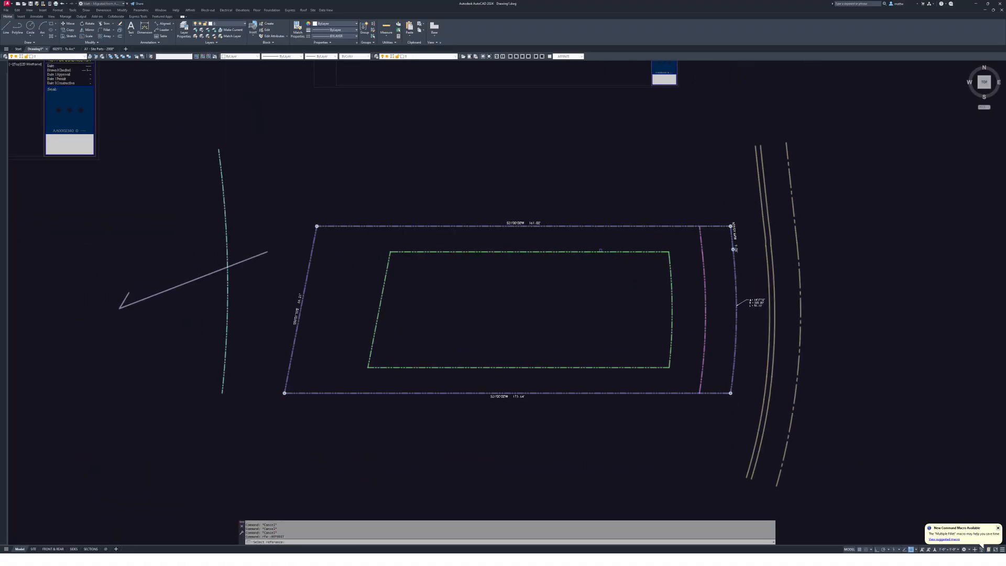
- Start in-place reference editing (rfe) on the lot xref
{"action": "left_click", "coordinate": [601, 250]}
{"action": "key", "text": "Escape"}
{"action": "key", "text": "Escape"}
{"action": "key", "text": "Escape"}
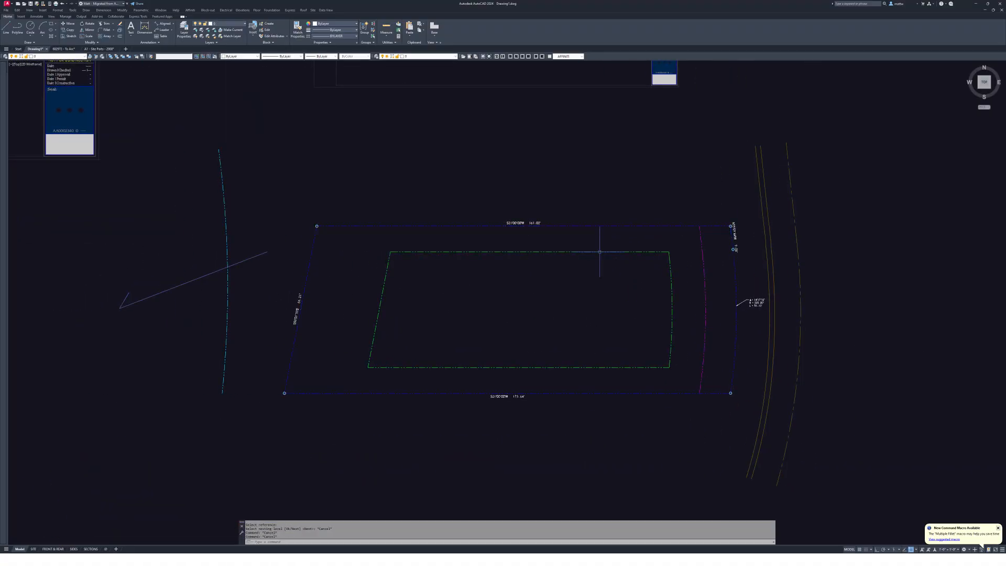
{"action": "type", "text": "rfe -REFEDIT"}
{"action": "key", "text": "Return"}
{"action": "left_click", "coordinate": [577, 225]}
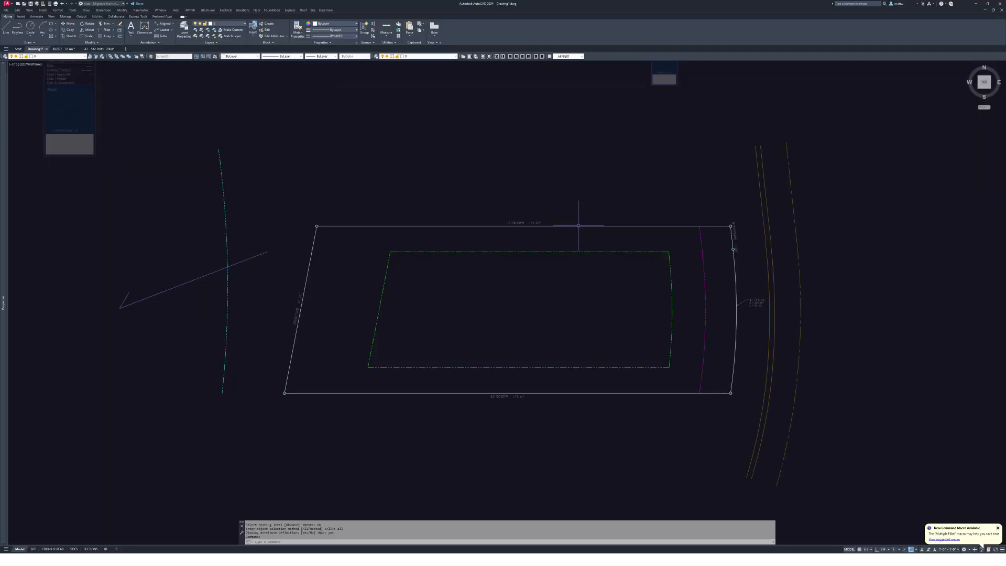
{"action": "left_click", "coordinate": [461, 226]}
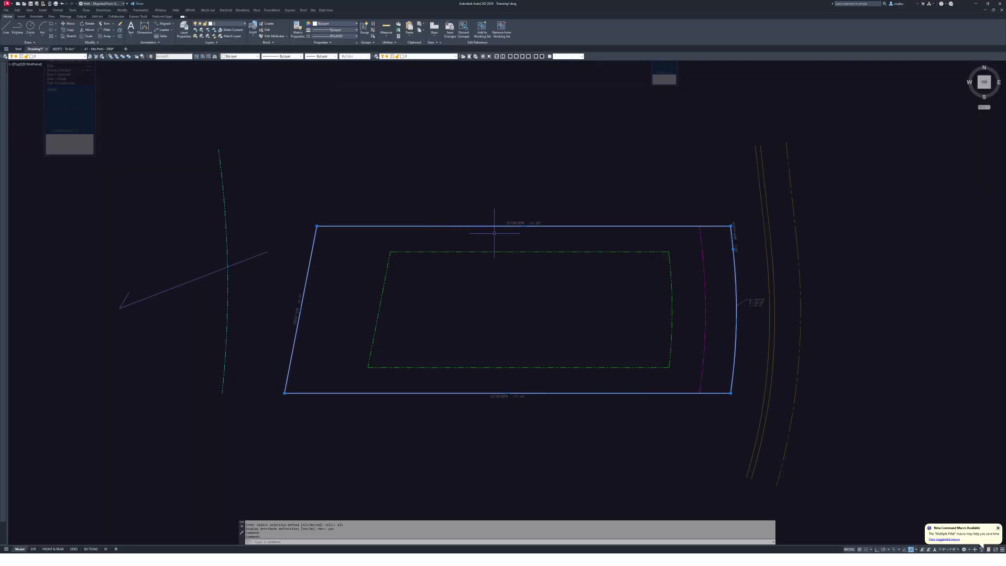
{"action": "middle_click_drag", "start_coordinate": [322, 275], "coordinate": [341, 271]}
{"action": "key", "text": "Escape"}
- Add the bearing labels and curve-data note to the working set, then go to A1 - Site Parts - 2008
{"action": "left_click", "coordinate": [304, 268]}
{"action": "left_click", "coordinate": [362, 367]}
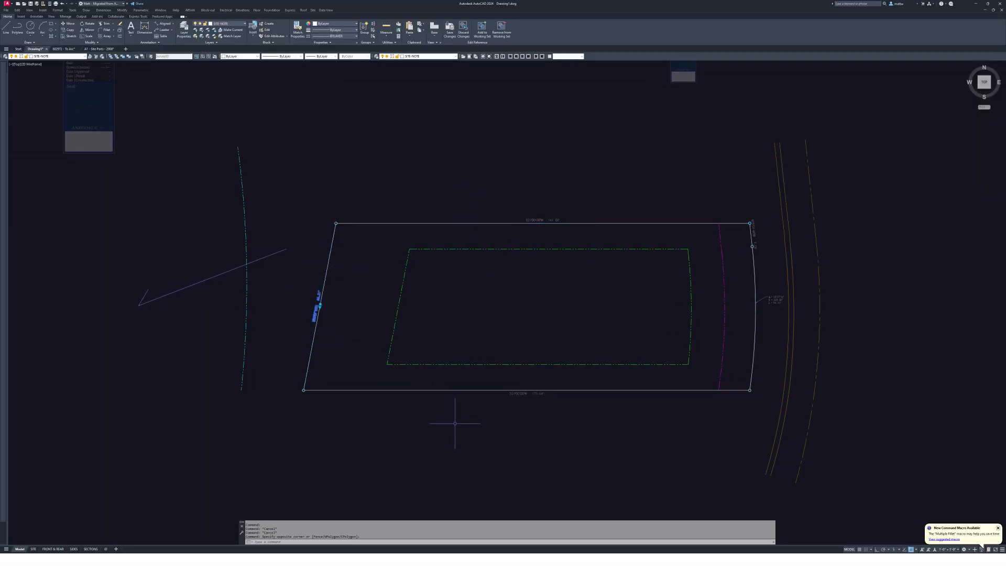
{"action": "left_click", "coordinate": [455, 423]}
{"action": "left_click", "coordinate": [582, 168]}
{"action": "left_click", "coordinate": [752, 228]}
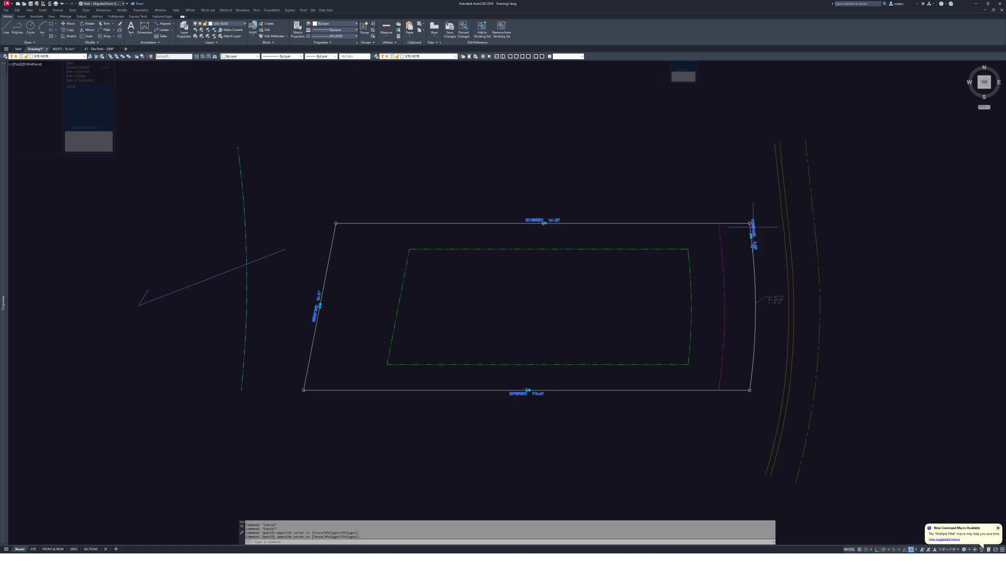
{"action": "left_click", "coordinate": [778, 299]}
{"action": "left_click", "coordinate": [482, 29]}
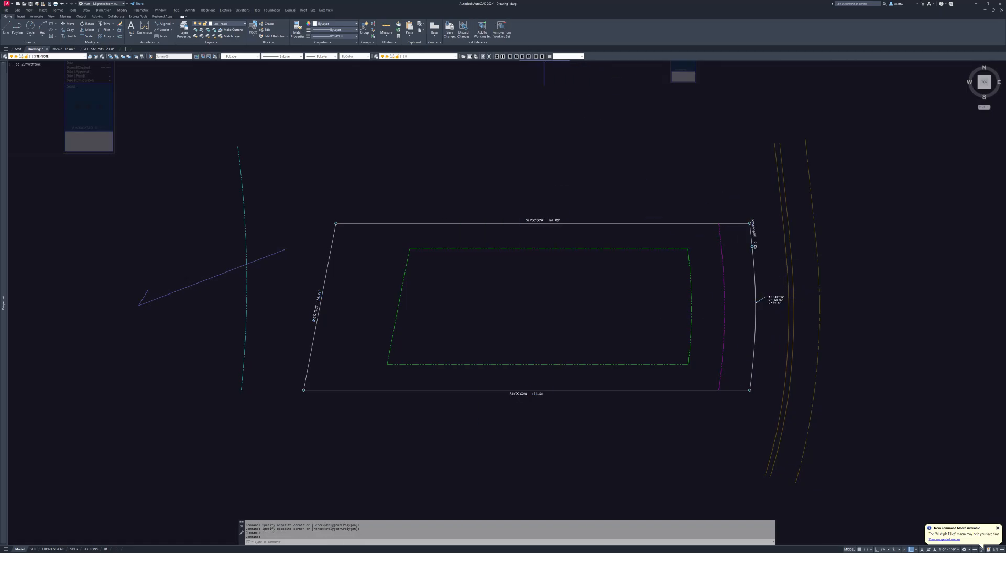
{"action": "middle_click_drag", "start_coordinate": [555, 245], "coordinate": [558, 245]}
{"action": "key", "text": "Escape"}
{"action": "key", "text": "Escape"}
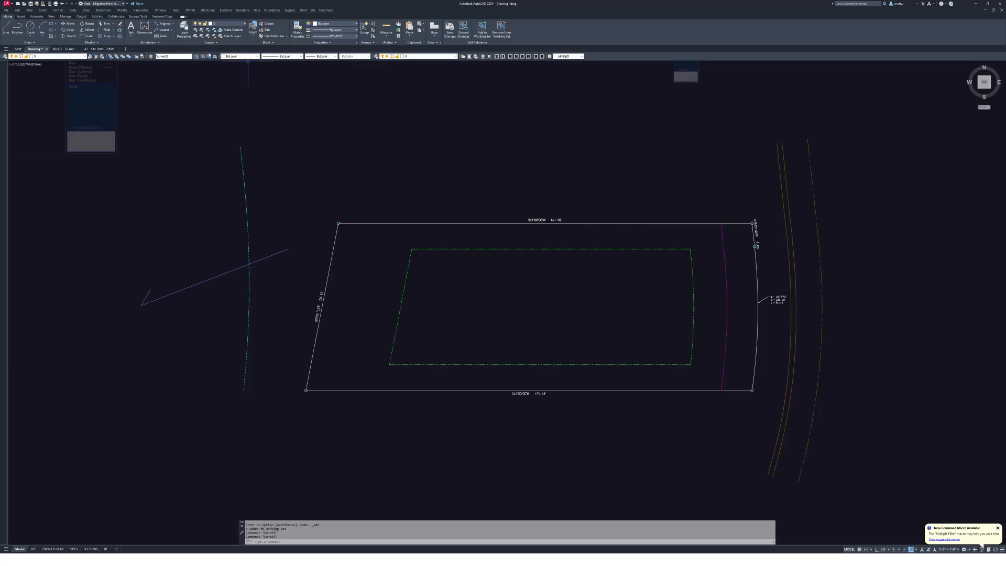
{"action": "left_click", "coordinate": [90, 50]}
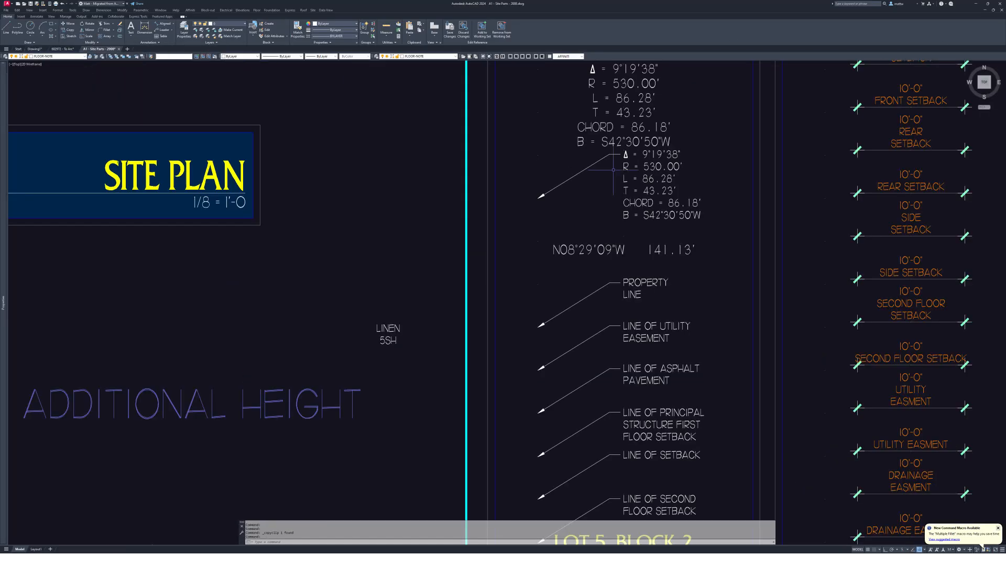
- Select the sample front, rear, side and utility easement dimensions, then return to Drawing1
{"action": "scroll", "coordinate": [645, 262], "scroll_direction": "up", "scroll_amount": 3}
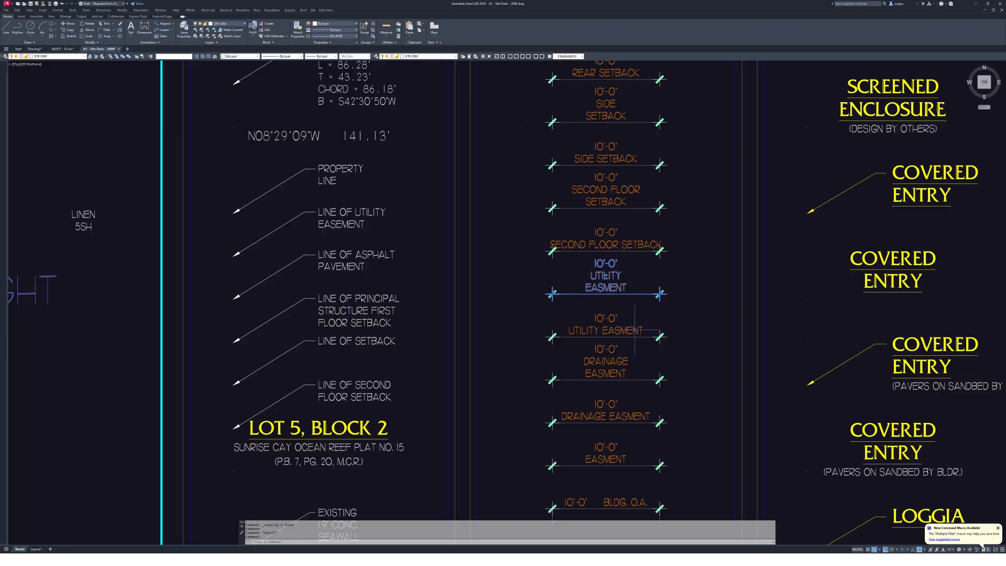
{"action": "middle_click_drag", "start_coordinate": [607, 158], "coordinate": [614, 304]}
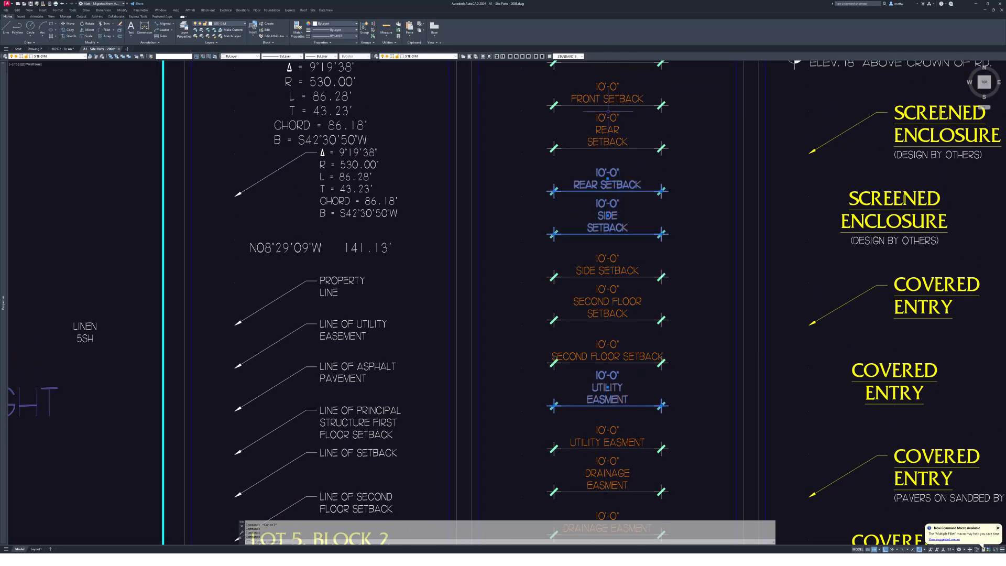
{"action": "middle_click_drag", "start_coordinate": [607, 111], "coordinate": [601, 164]}
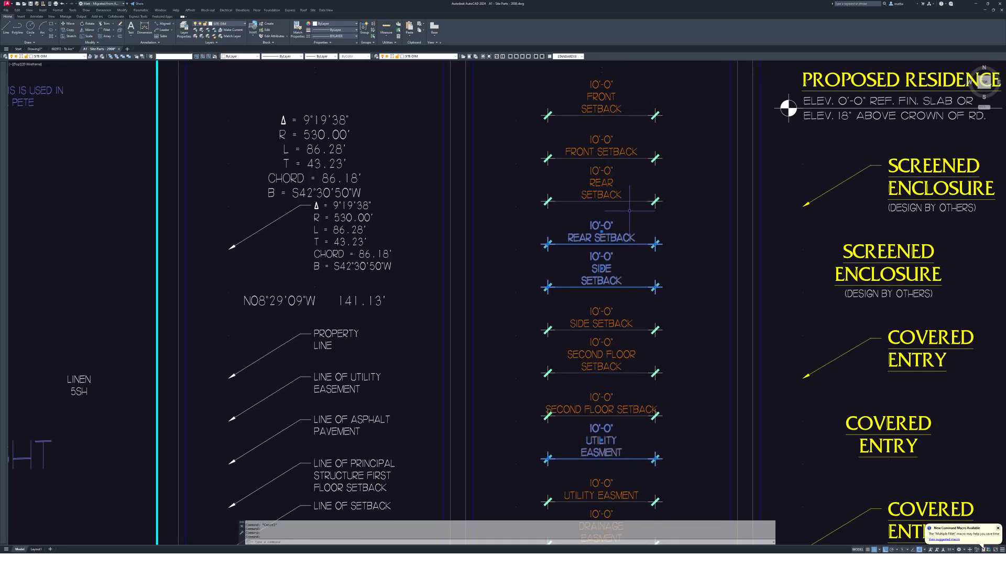
{"action": "left_click", "coordinate": [601, 178]}
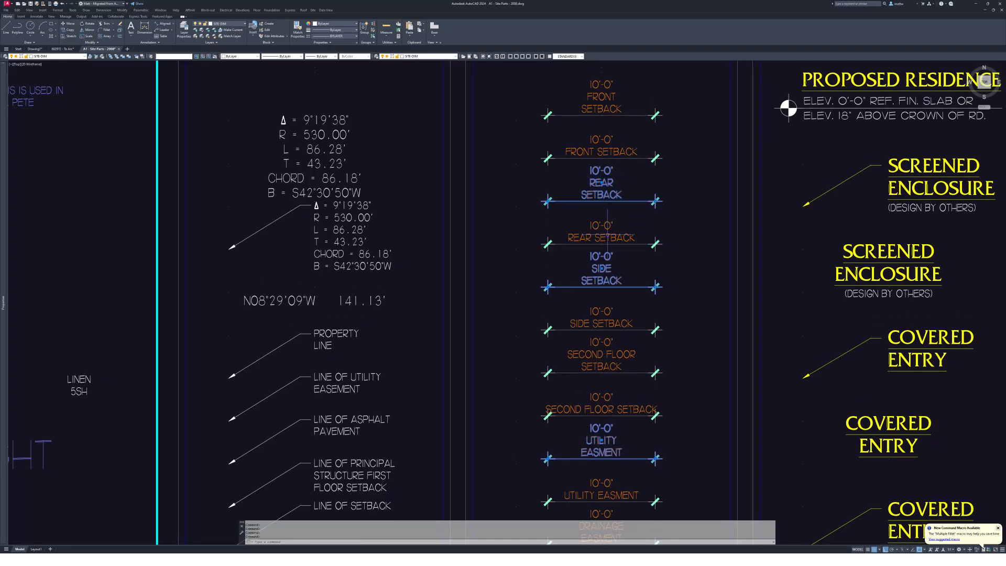
{"action": "scroll", "coordinate": [622, 183], "scroll_direction": "up", "scroll_amount": 2}
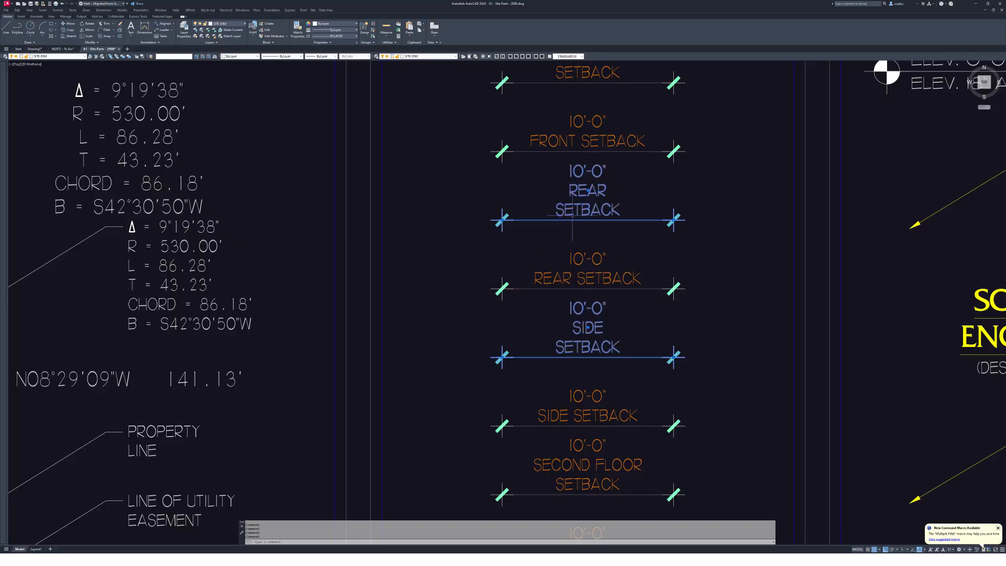
{"action": "scroll", "coordinate": [592, 197], "scroll_direction": "down", "scroll_amount": 2}
{"action": "middle_click_drag", "start_coordinate": [592, 198], "coordinate": [592, 249]}
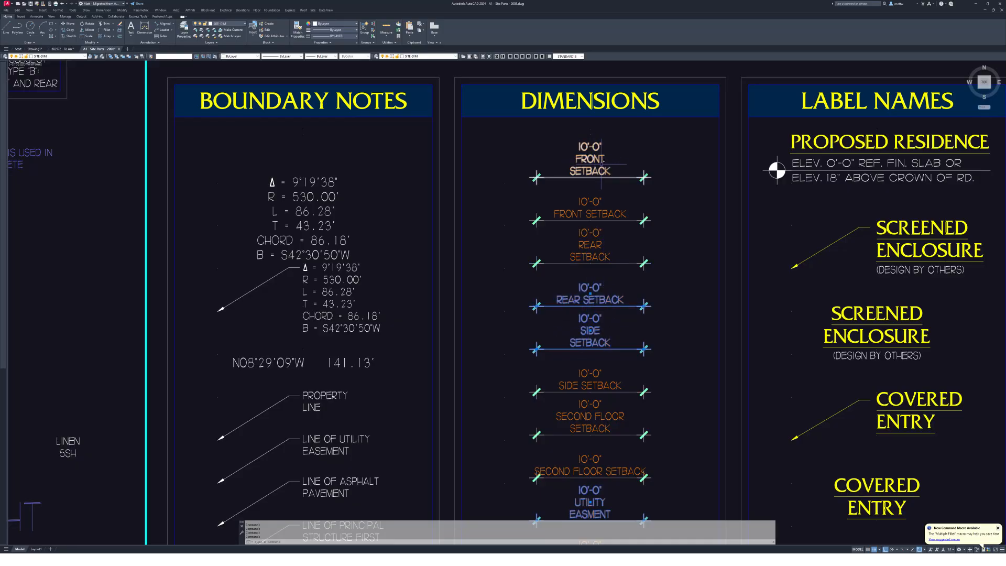
{"action": "left_click", "coordinate": [638, 191]}
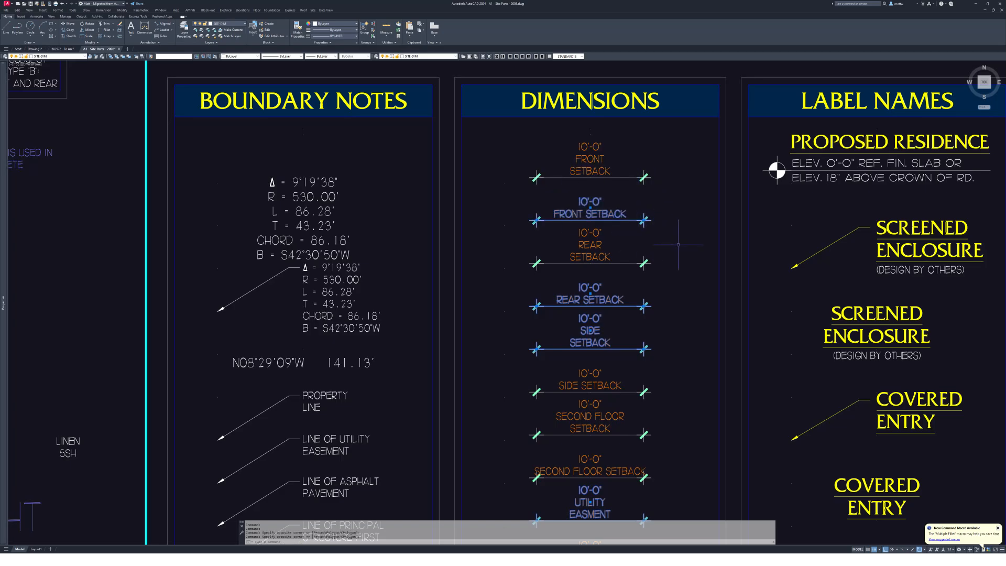
{"action": "scroll", "coordinate": [707, 223], "scroll_direction": "down", "scroll_amount": 5}
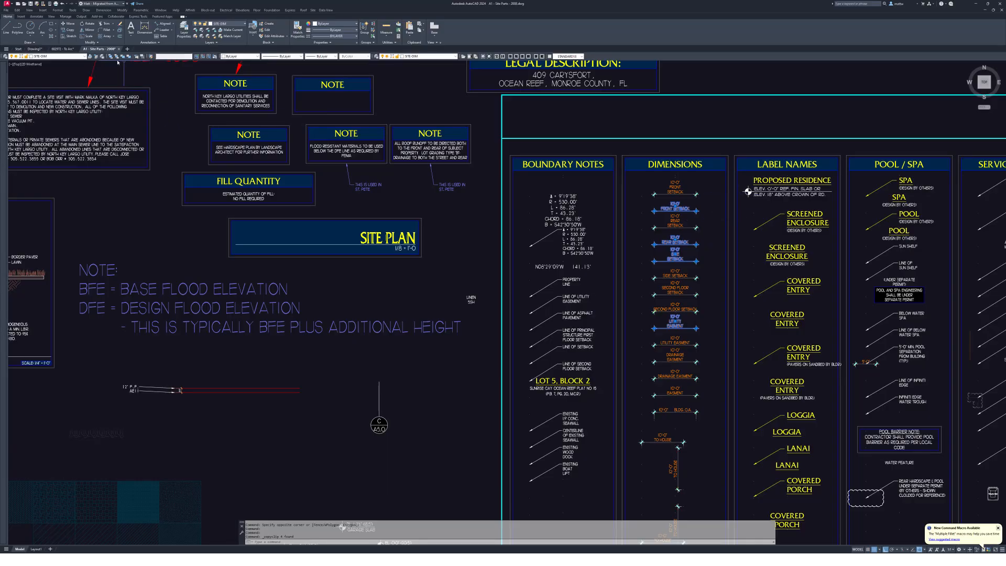
{"action": "left_click", "coordinate": [34, 49]}
- Paste the copied setback and easement dimensions inside the lot drawing
{"action": "key", "text": "ctrl+v"}
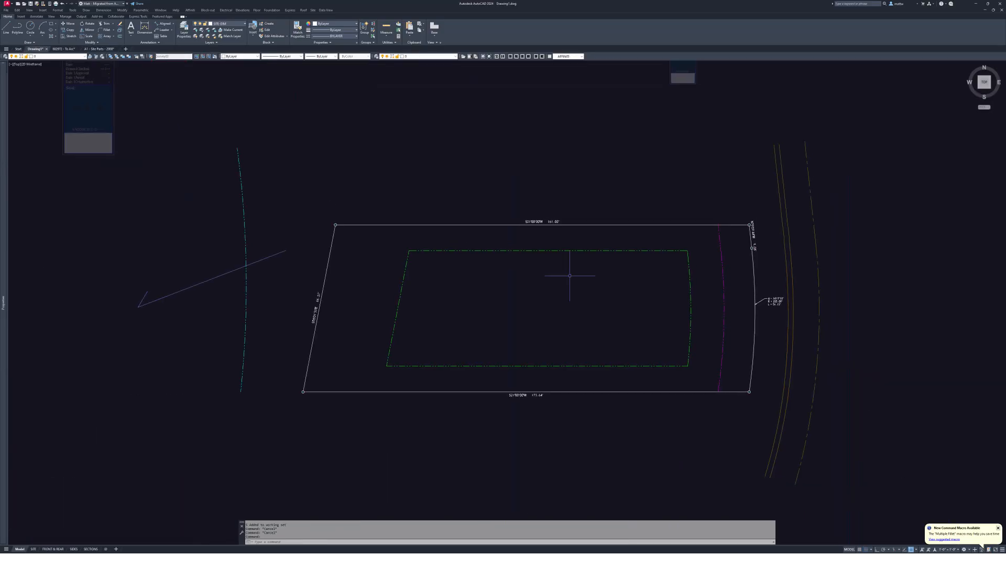
{"action": "scroll", "coordinate": [572, 281], "scroll_direction": "up", "scroll_amount": 3}
{"action": "left_click", "coordinate": [530, 378]}
{"action": "scroll", "coordinate": [576, 274], "scroll_direction": "up", "scroll_amount": 3}
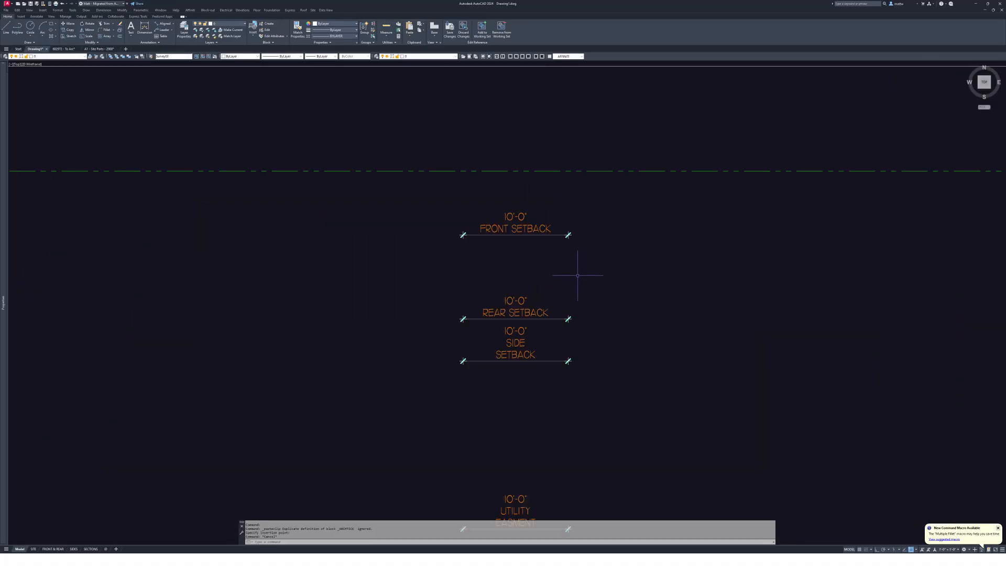
- Move the FRONT SETBACK dimension onto the green setback line using the Nearest snap
{"action": "key", "text": "Escape"}
{"action": "type", "text": "m"}
{"action": "key", "text": "space"}
{"action": "left_click", "coordinate": [549, 251]}
{"action": "left_click", "coordinate": [486, 215]}
{"action": "key", "text": "space"}
{"action": "left_click", "coordinate": [409, 223]}
{"action": "scroll", "coordinate": [738, 262], "scroll_direction": "down", "scroll_amount": 5}
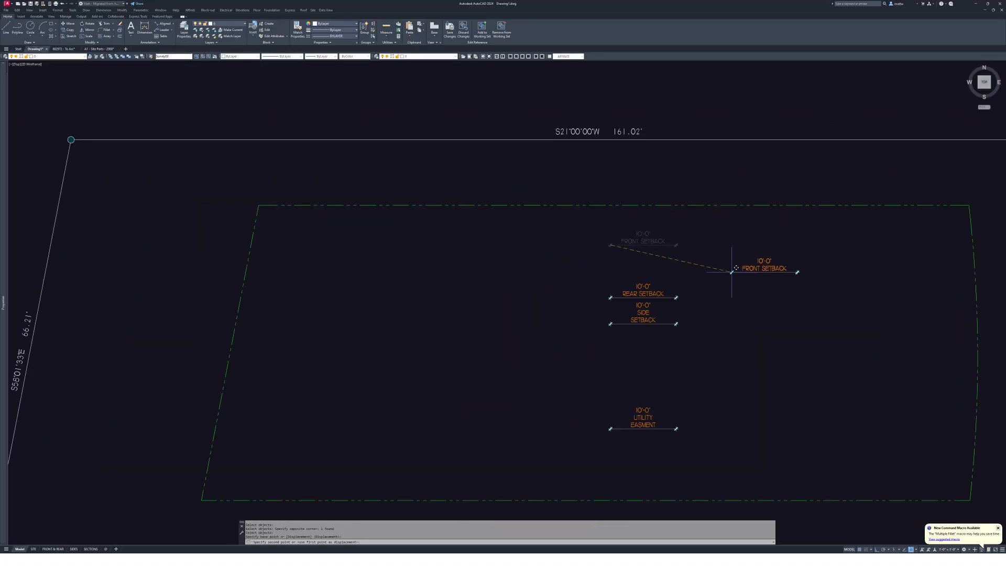
{"action": "middle_click_drag", "start_coordinate": [732, 272], "coordinate": [523, 251]}
{"action": "mouse_move", "coordinate": [901, 347]}
{"action": "middle_mouse_down"}
{"action": "mouse_move", "coordinate": [759, 323]}
{"action": "mouse_move", "coordinate": [683, 291]}
{"action": "mouse_move", "coordinate": [652, 307]}
{"action": "middle_mouse_up"}
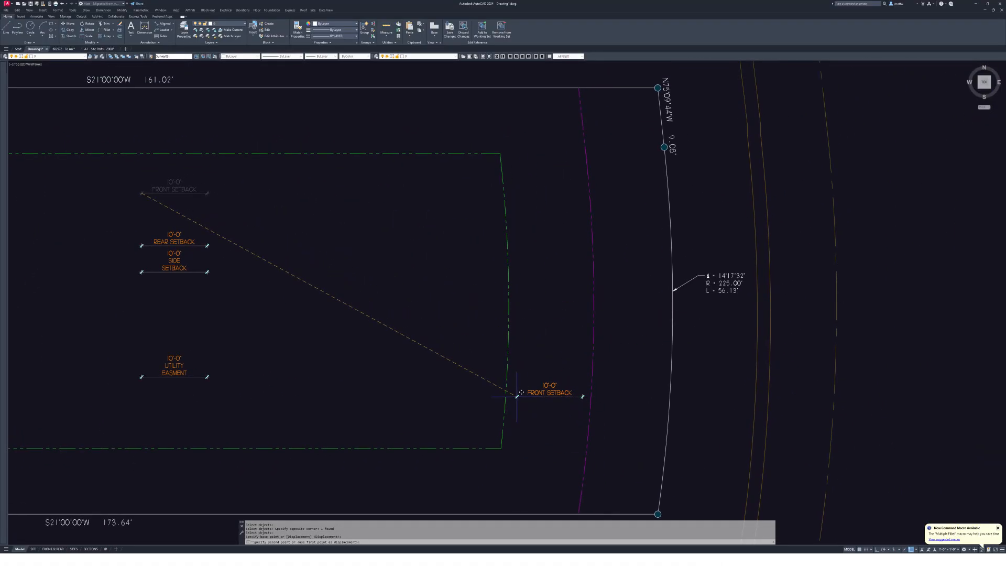
{"action": "type", "text": "nea"}
{"action": "key", "text": "space"}
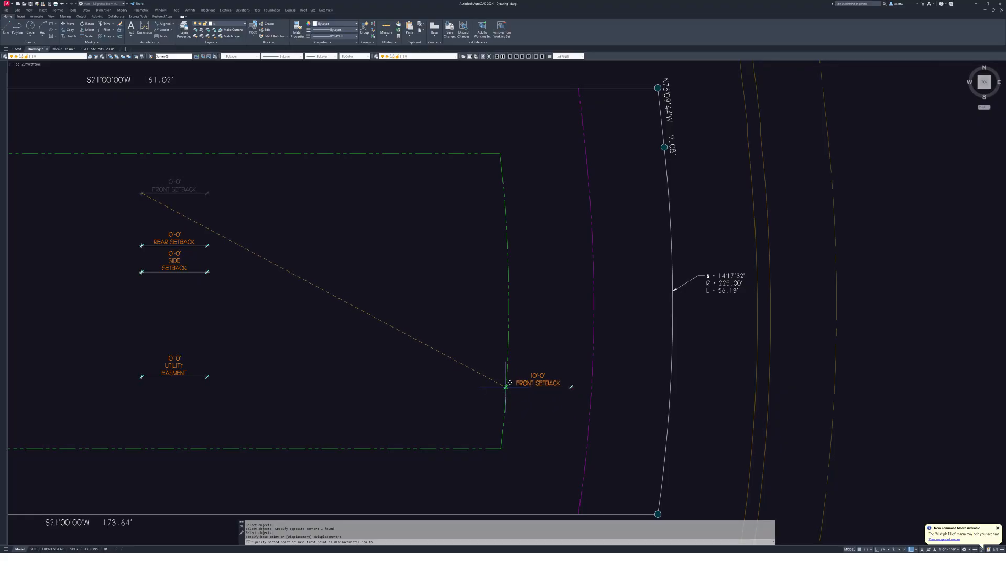
{"action": "left_click", "coordinate": [511, 372]}
{"action": "scroll", "coordinate": [512, 371], "scroll_direction": "up", "scroll_amount": 8}
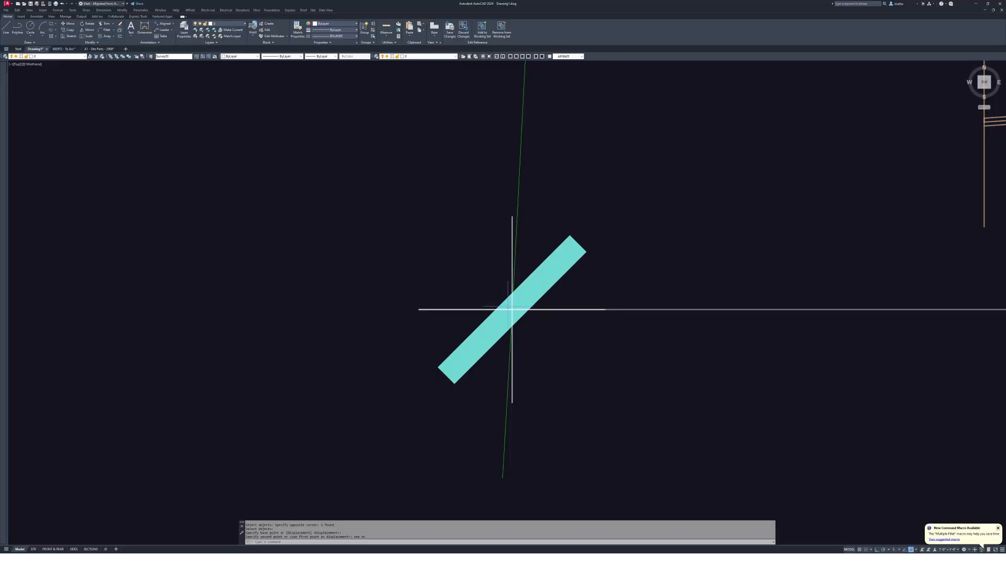
{"action": "scroll", "coordinate": [511, 309], "scroll_direction": "down", "scroll_amount": 8}
- Rotate the FRONT SETBACK dimension by reference so it sits perpendicular to the curved front boundary
{"action": "key", "text": "Escape"}
{"action": "type", "text": "r"}
{"action": "key", "text": "Return"}
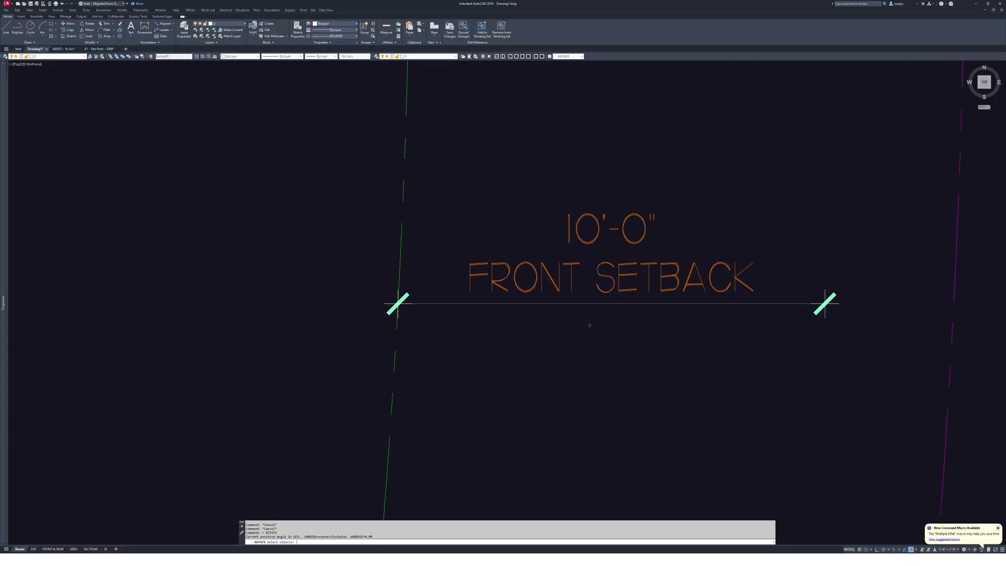
{"action": "left_click_drag", "start_coordinate": [588, 325], "coordinate": [483, 312]}
{"action": "left_click", "coordinate": [398, 302]}
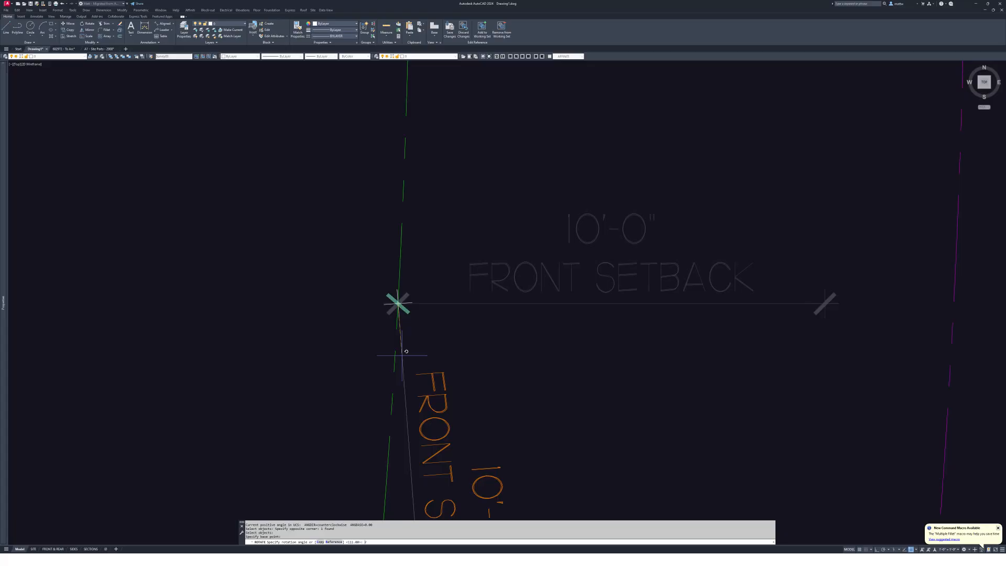
{"action": "type", "text": "r"}
{"action": "key", "text": "Return"}
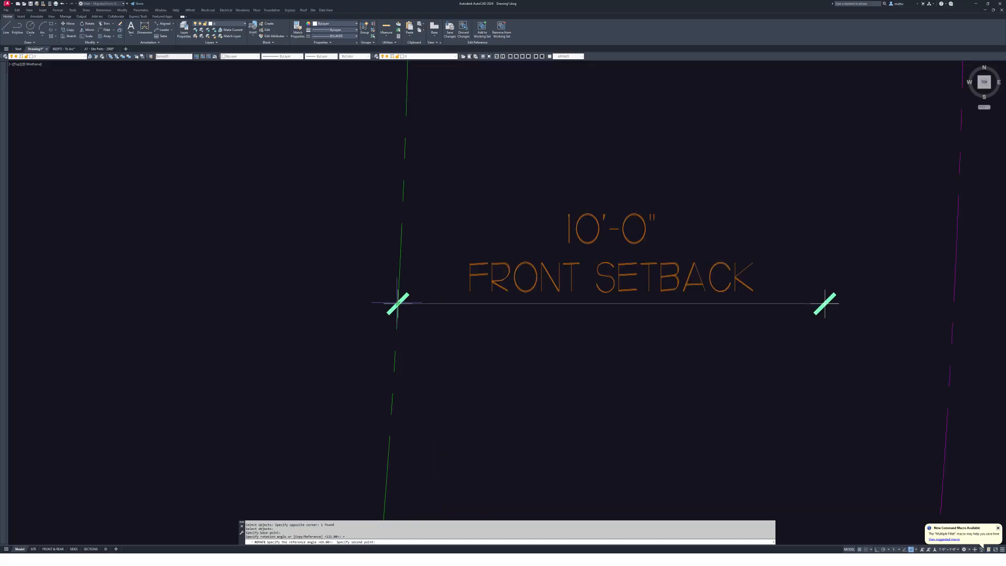
{"action": "left_click", "coordinate": [825, 303]}
{"action": "scroll", "coordinate": [827, 302], "scroll_direction": "down", "scroll_amount": 5}
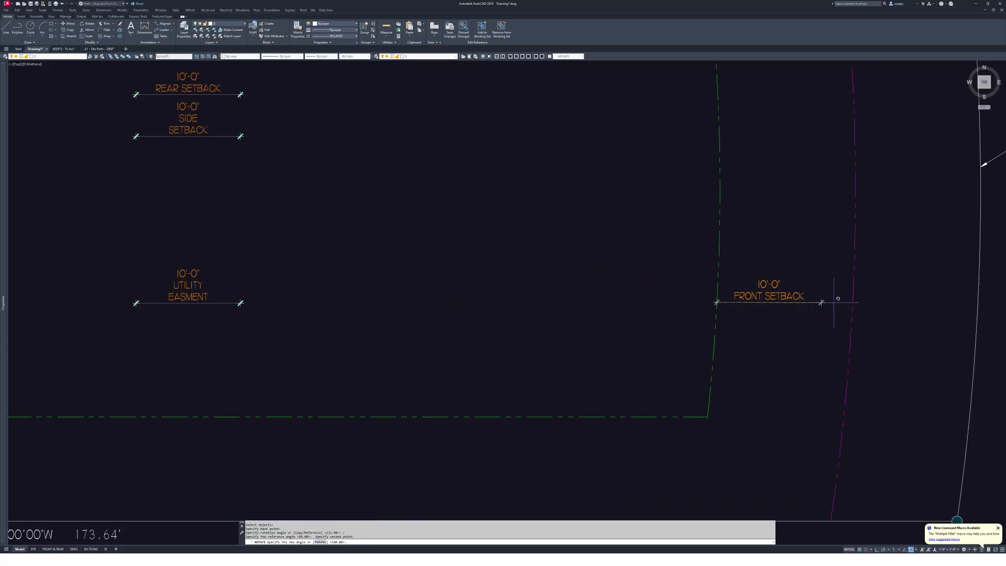
{"action": "scroll", "coordinate": [837, 298], "scroll_direction": "down", "scroll_amount": 2}
{"action": "scroll", "coordinate": [646, 312], "scroll_direction": "up", "scroll_amount": 2}
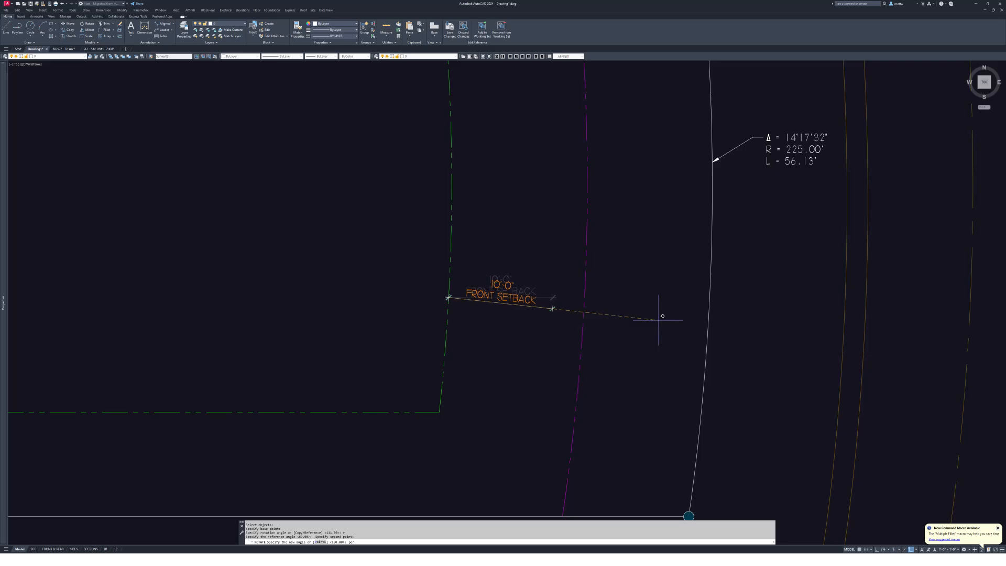
{"action": "left_click", "coordinate": [711, 306]}
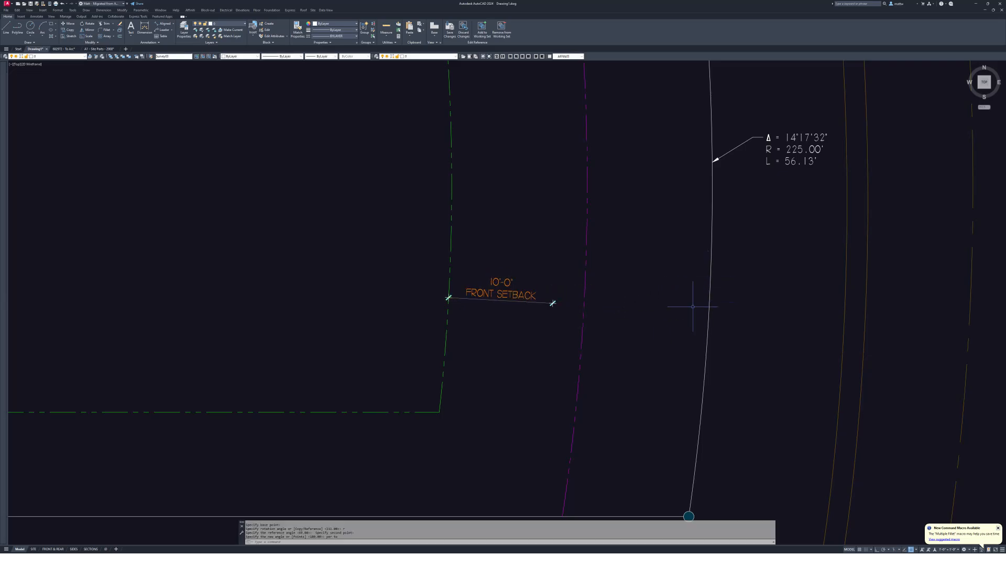
{"action": "key", "text": "Escape"}
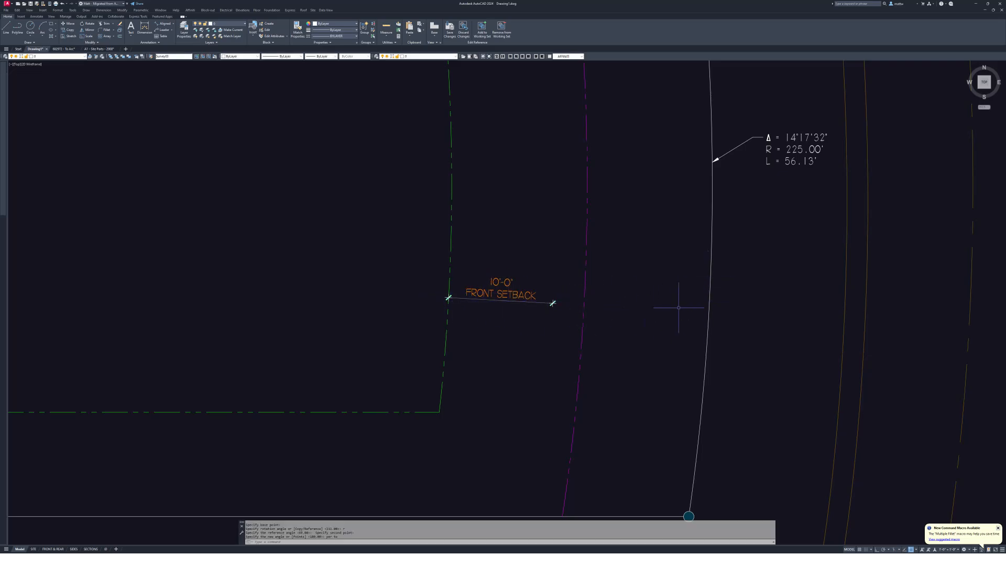
- Extend the FRONT SETBACK dimension to the curved front boundary so it reads 25'-0"
{"action": "type", "text": "ex"}
{"action": "key", "text": "Return"}
{"action": "left_click", "coordinate": [705, 308]}
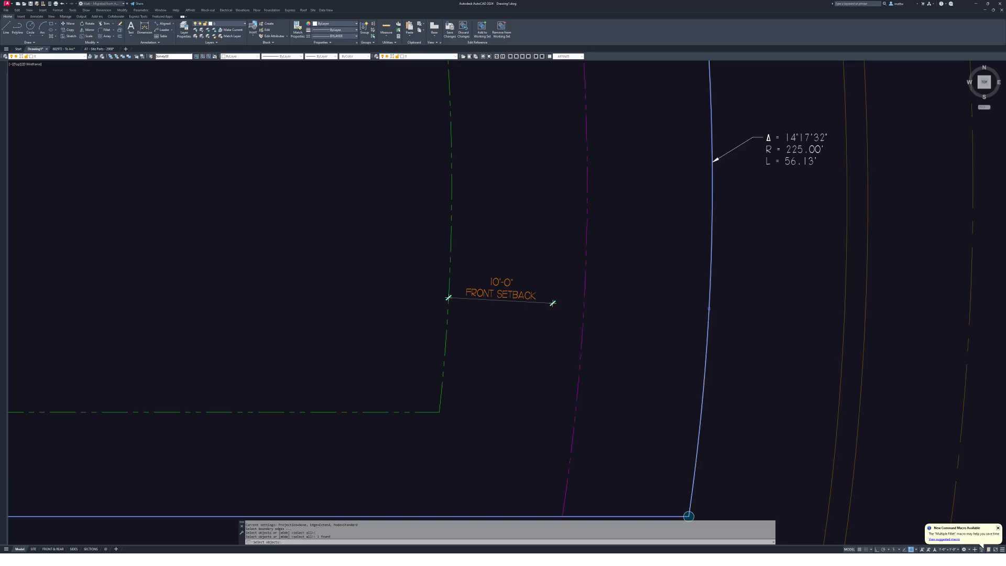
{"action": "key", "text": "Return"}
{"action": "left_click", "coordinate": [543, 302]}
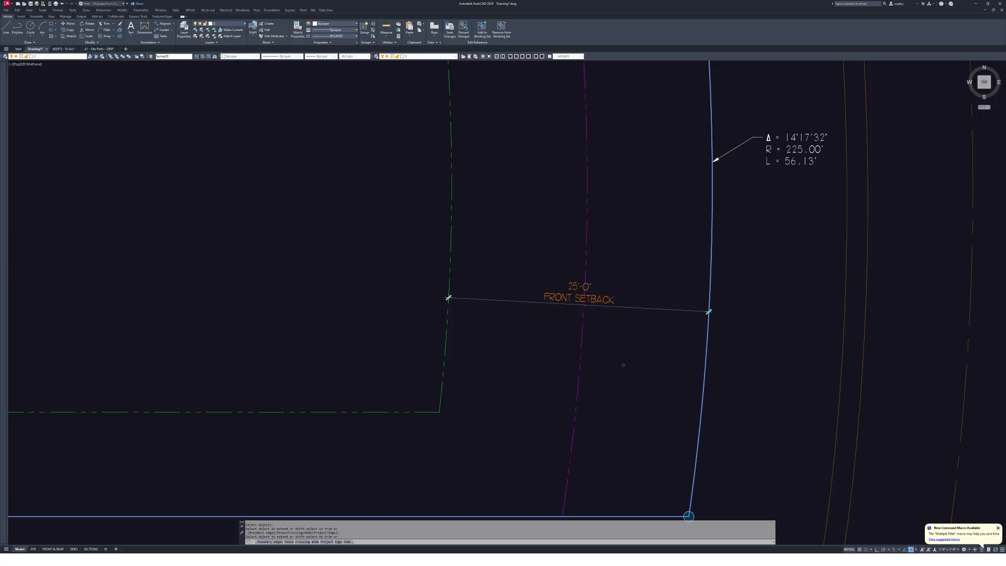
{"action": "key", "text": "Escape"}
{"action": "key", "text": "Escape"}
{"action": "key", "text": "Escape"}
{"action": "key", "text": "Escape"}
{"action": "scroll", "coordinate": [564, 298], "scroll_direction": "down", "scroll_amount": 5}
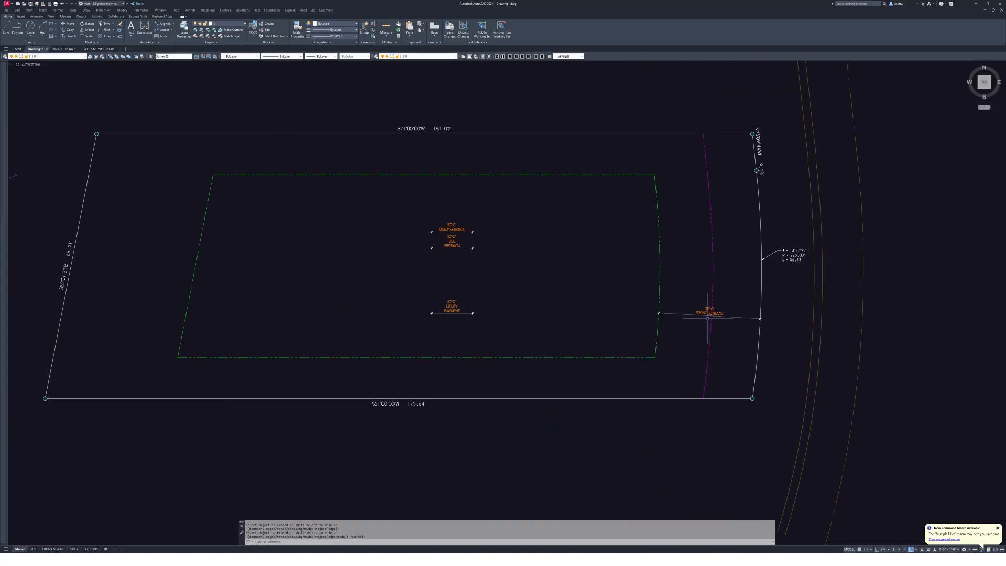
{"action": "scroll", "coordinate": [537, 314], "scroll_direction": "up", "scroll_amount": 6}
- Move the utility easement dimension onto the magenta easement line with the Nearest snap
{"action": "scroll", "coordinate": [597, 350], "scroll_direction": "down", "scroll_amount": 3}
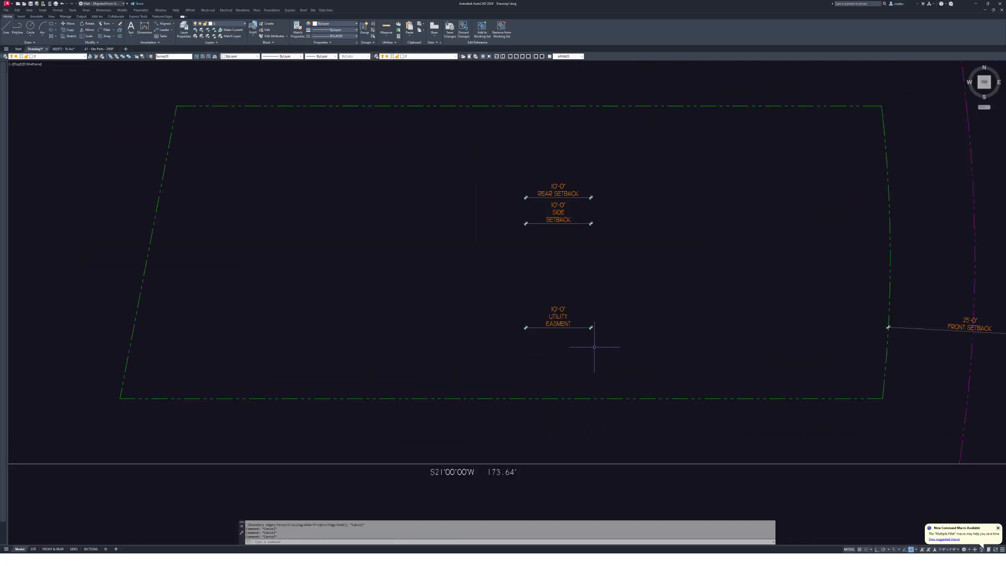
{"action": "mouse_move", "coordinate": [594, 344]}
{"action": "middle_mouse_down"}
{"action": "mouse_move", "coordinate": [494, 336]}
{"action": "mouse_move", "coordinate": [455, 346]}
{"action": "middle_mouse_up"}
{"action": "type", "text": "m"}
{"action": "key", "text": "Return"}
{"action": "left_click_drag", "start_coordinate": [454, 346], "coordinate": [419, 319]}
{"action": "key", "text": "Return"}
{"action": "scroll", "coordinate": [382, 327], "scroll_direction": "up", "scroll_amount": 4}
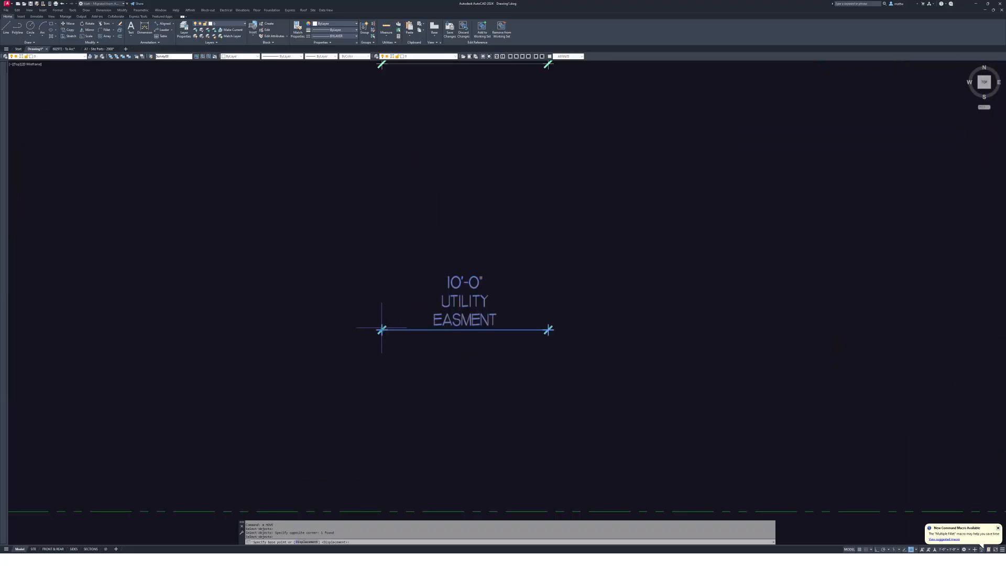
{"action": "left_click", "coordinate": [381, 329]}
{"action": "scroll", "coordinate": [383, 329], "scroll_direction": "down", "scroll_amount": 4}
{"action": "scroll", "coordinate": [644, 327], "scroll_direction": "up", "scroll_amount": 4}
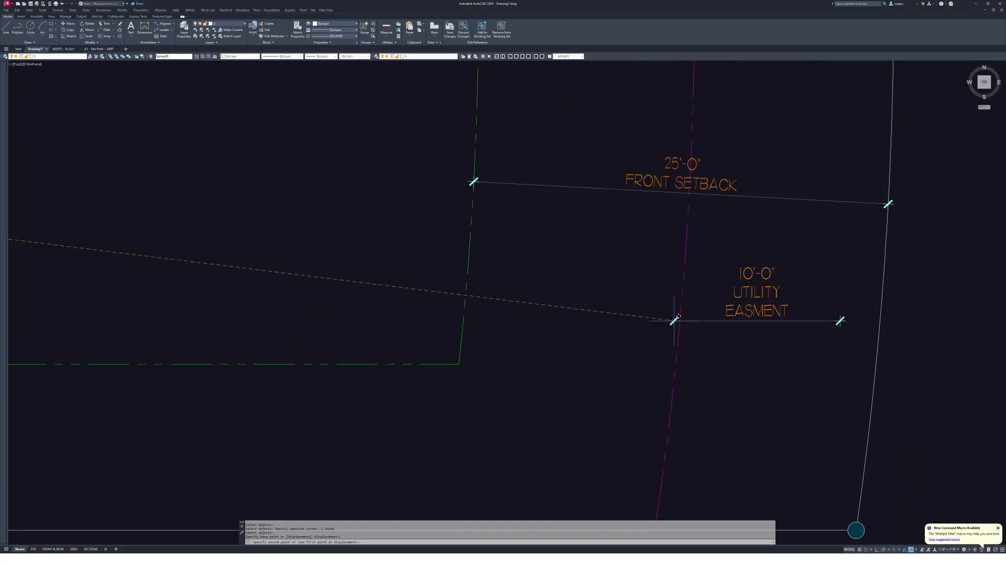
{"action": "type", "text": "nea"}
{"action": "key", "text": "Return"}
{"action": "left_click", "coordinate": [679, 322]}
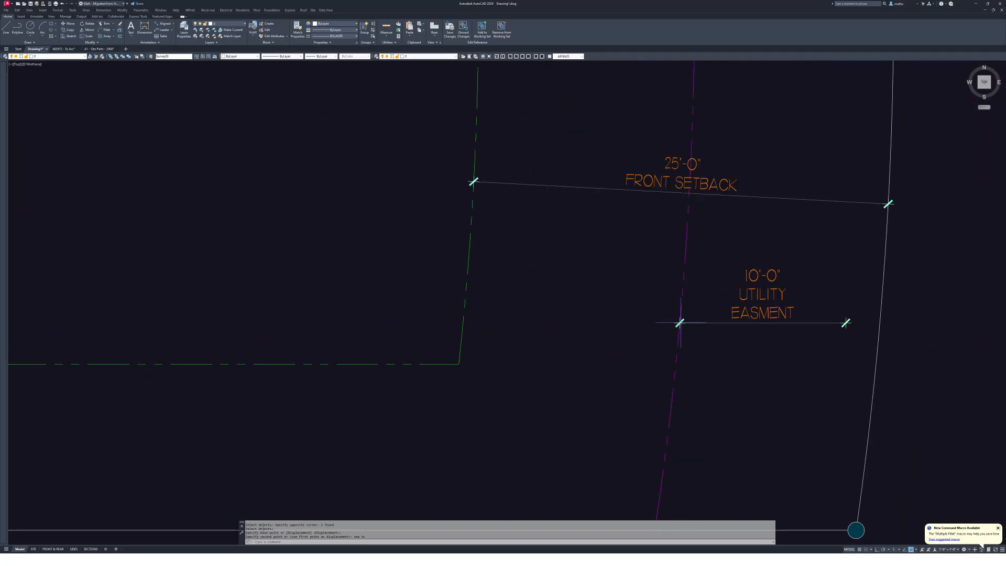
{"action": "scroll", "coordinate": [555, 361], "scroll_direction": "down", "scroll_amount": 2}
- Rotate the easement dimension by reference, perpendicular to the front boundary and parallel to the front setback
{"action": "middle_click_drag", "start_coordinate": [678, 349], "coordinate": [665, 352]}
{"action": "type", "text": "r"}
{"action": "key", "text": "Return"}
{"action": "scroll", "coordinate": [665, 352], "scroll_direction": "up", "scroll_amount": 5}
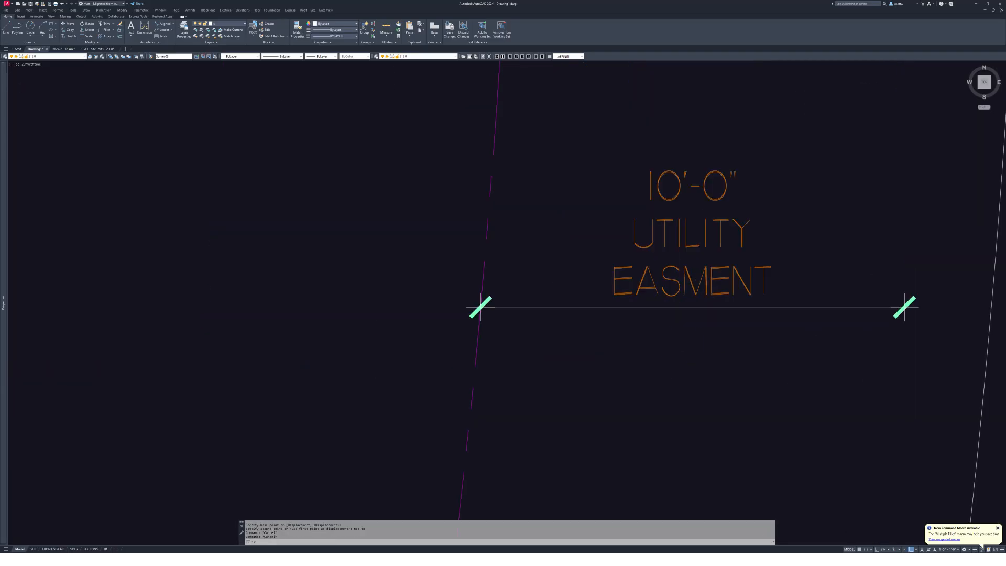
{"action": "left_click_drag", "start_coordinate": [571, 330], "coordinate": [545, 294]}
{"action": "key", "text": "Return"}
{"action": "left_click", "coordinate": [516, 306]}
{"action": "type", "text": "r"}
{"action": "key", "text": "Return"}
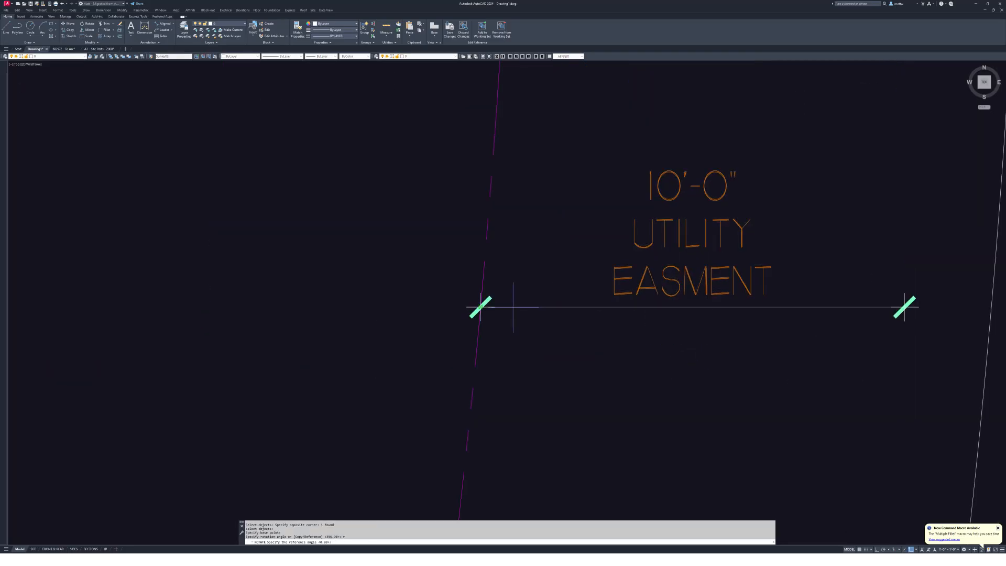
{"action": "left_click", "coordinate": [514, 308]}
{"action": "left_click", "coordinate": [905, 307]}
{"action": "scroll", "coordinate": [909, 303], "scroll_direction": "down", "scroll_amount": 2}
{"action": "type", "text": "per"}
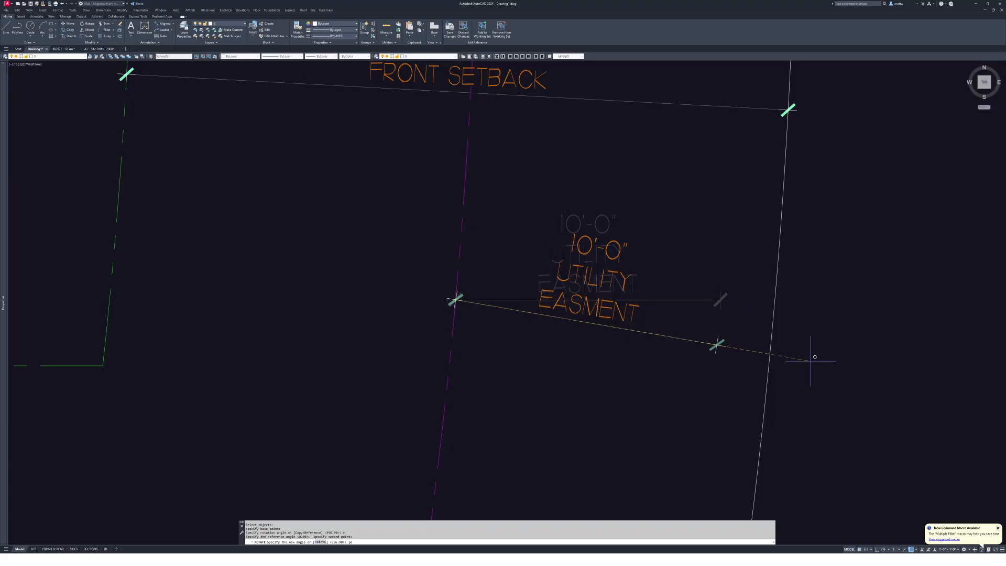
{"action": "key", "text": "Return"}
{"action": "left_click", "coordinate": [774, 302]}
{"action": "scroll", "coordinate": [774, 301], "scroll_direction": "down", "scroll_amount": 3}
{"action": "scroll", "coordinate": [785, 314], "scroll_direction": "up", "scroll_amount": 3}
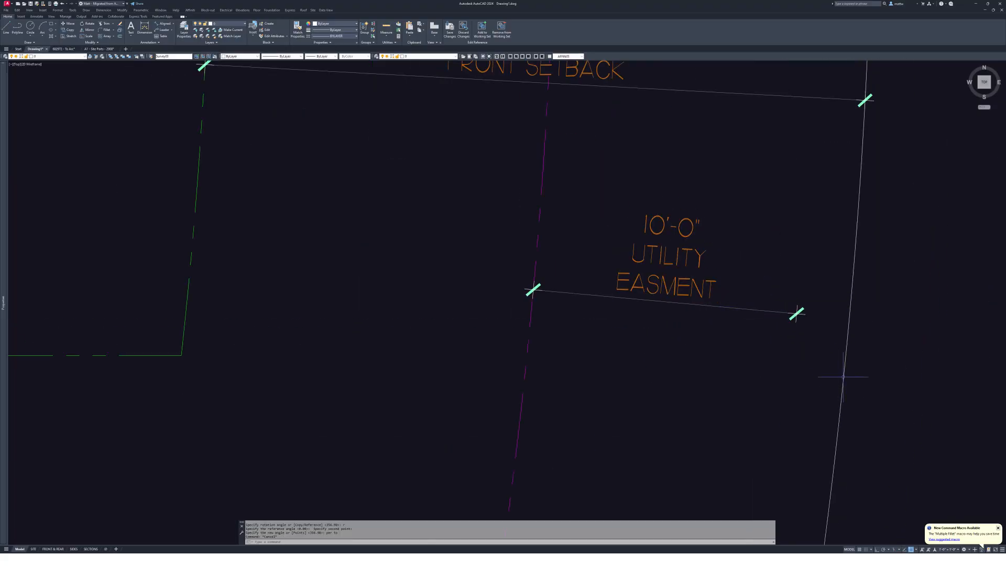
- Extend the easement dimension to the front boundary line, then trim its overhanging end
{"action": "type", "text": "ex"}
{"action": "key", "text": "Return"}
{"action": "key", "text": "Return"}
{"action": "left_click_drag", "start_coordinate": [869, 330], "coordinate": [783, 309]}
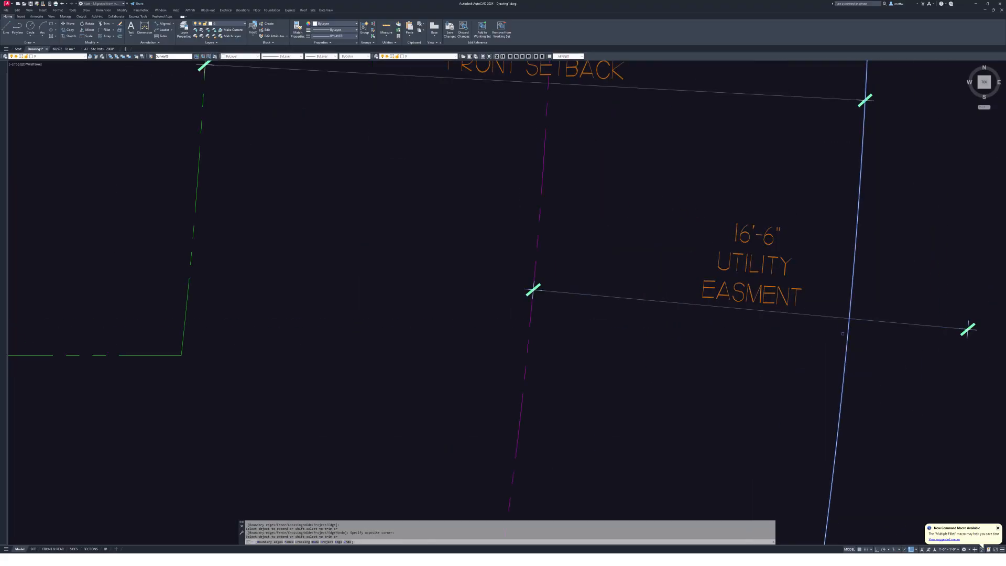
{"action": "key", "text": "Escape"}
{"action": "key", "text": "Return"}
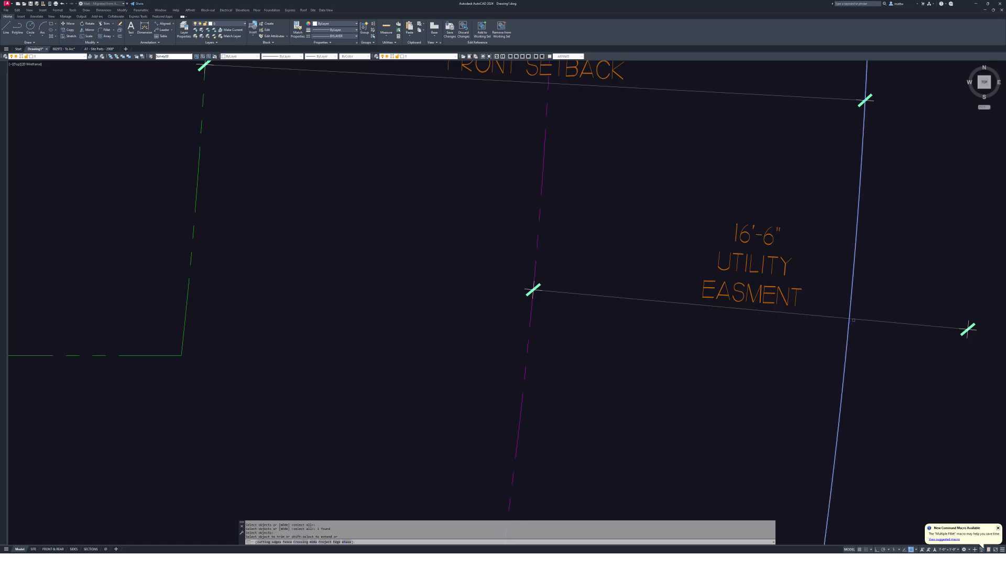
{"action": "left_click", "coordinate": [908, 323]}
{"action": "key", "text": "Escape"}
{"action": "scroll", "coordinate": [807, 326], "scroll_direction": "down", "scroll_amount": 5}
- Rotate the SIDE SETBACK dimension upright with Ortho turned on
{"action": "scroll", "coordinate": [649, 246], "scroll_direction": "up", "scroll_amount": 6}
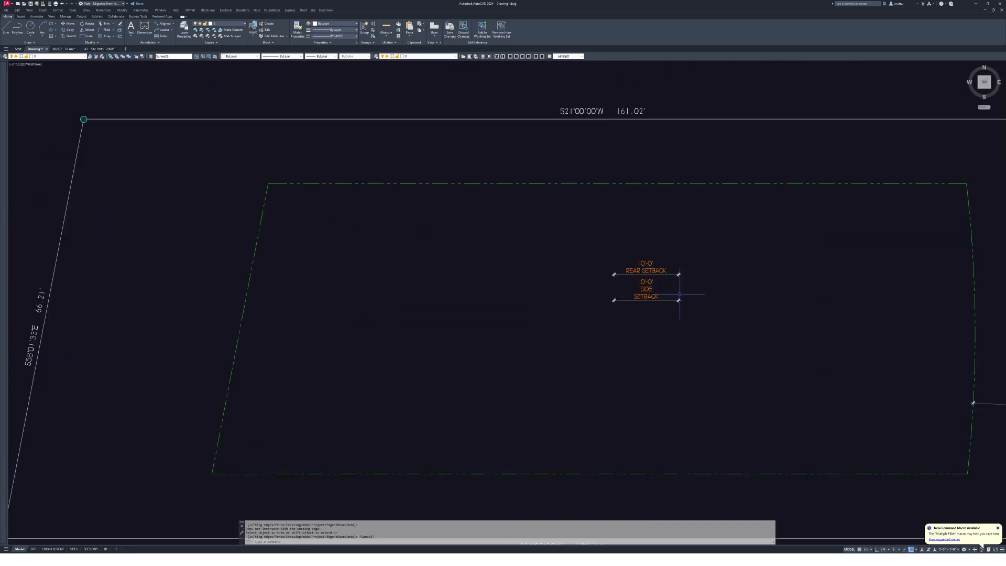
{"action": "type", "text": "r"}
{"action": "key", "text": "Return"}
{"action": "left_click_drag", "start_coordinate": [701, 294], "coordinate": [543, 331]}
{"action": "key", "text": "Return"}
{"action": "left_click", "coordinate": [526, 345]}
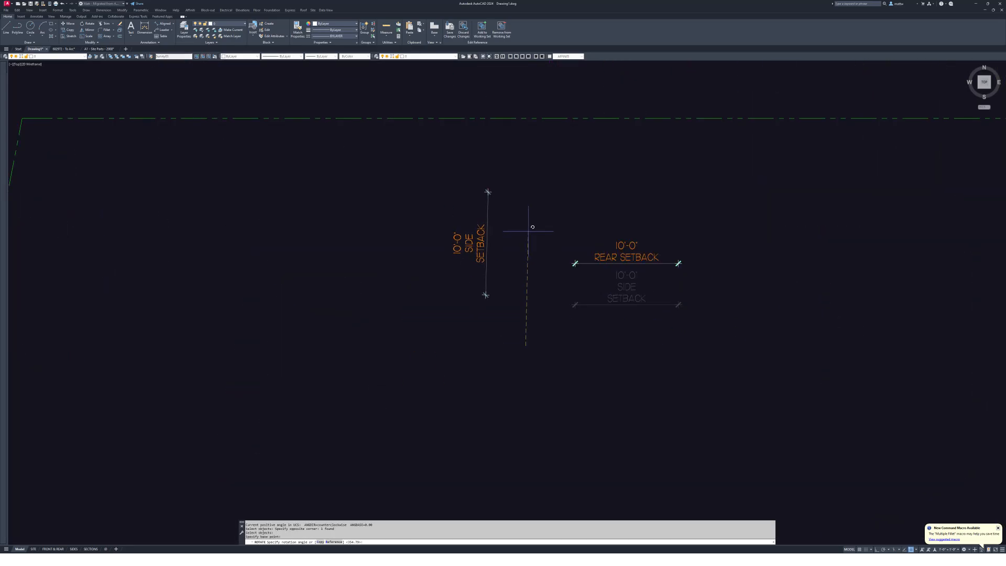
{"action": "key", "text": "F8"}
{"action": "left_click", "coordinate": [529, 217]}
{"action": "key", "text": "Escape"}
- Move the 10'-0" SIDE SETBACK dimension onto the green setback line at the top lot line
{"action": "middle_click_drag", "start_coordinate": [541, 232], "coordinate": [582, 260]}
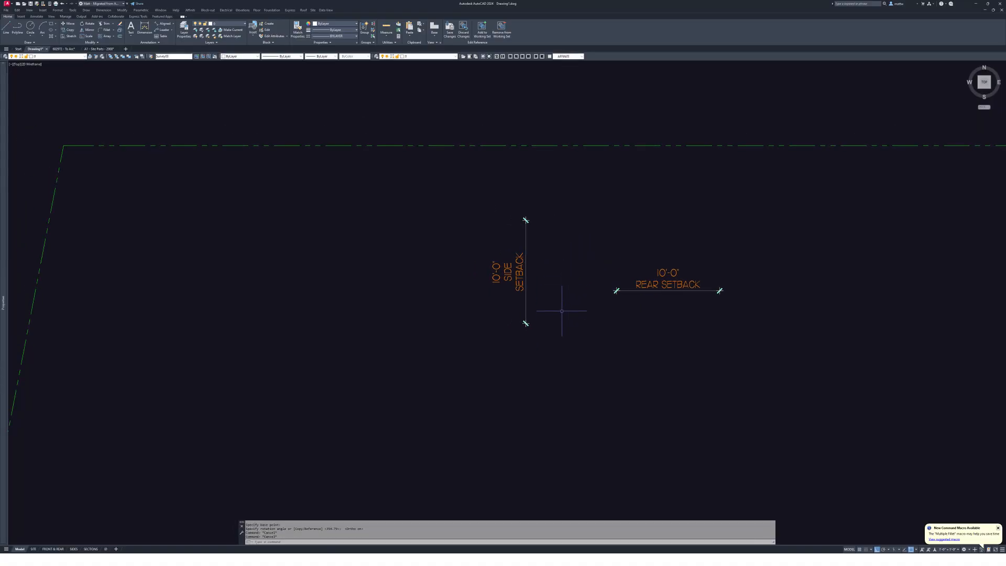
{"action": "type", "text": "m"}
{"action": "key", "text": "Return"}
{"action": "left_click_drag", "start_coordinate": [562, 310], "coordinate": [523, 302]}
{"action": "key", "text": "Return"}
{"action": "middle_click_drag", "start_coordinate": [526, 305], "coordinate": [543, 376]}
{"action": "left_click", "coordinate": [543, 393]}
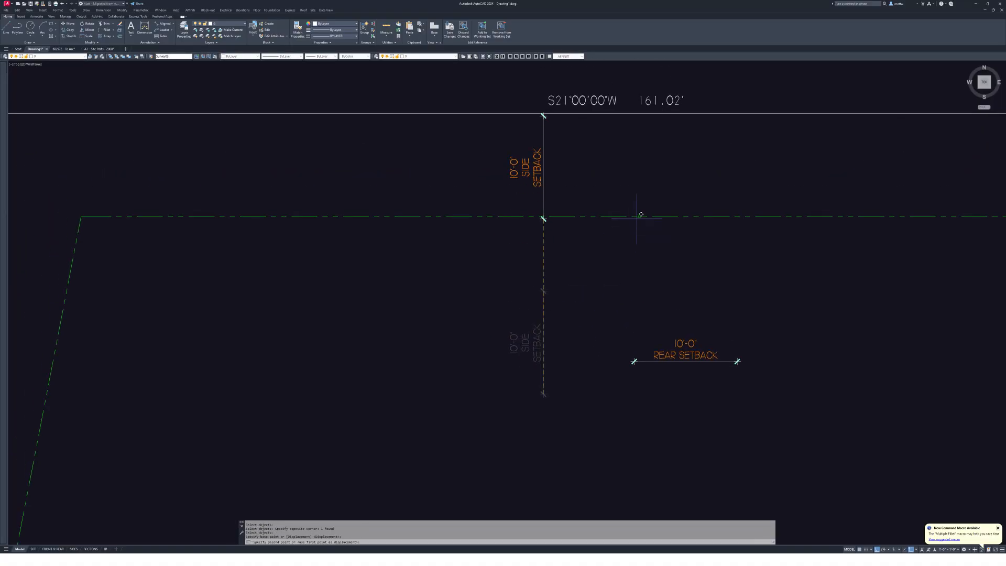
{"action": "left_click", "coordinate": [639, 216]}
{"action": "key", "text": "Escape"}
- Copy the 10'-0" SIDE SETBACK dimension onto the other lot line
{"action": "type", "text": "c"}
{"action": "key", "text": "Return"}
{"action": "left_click_drag", "start_coordinate": [658, 190], "coordinate": [633, 203]}
{"action": "key", "text": "Return"}
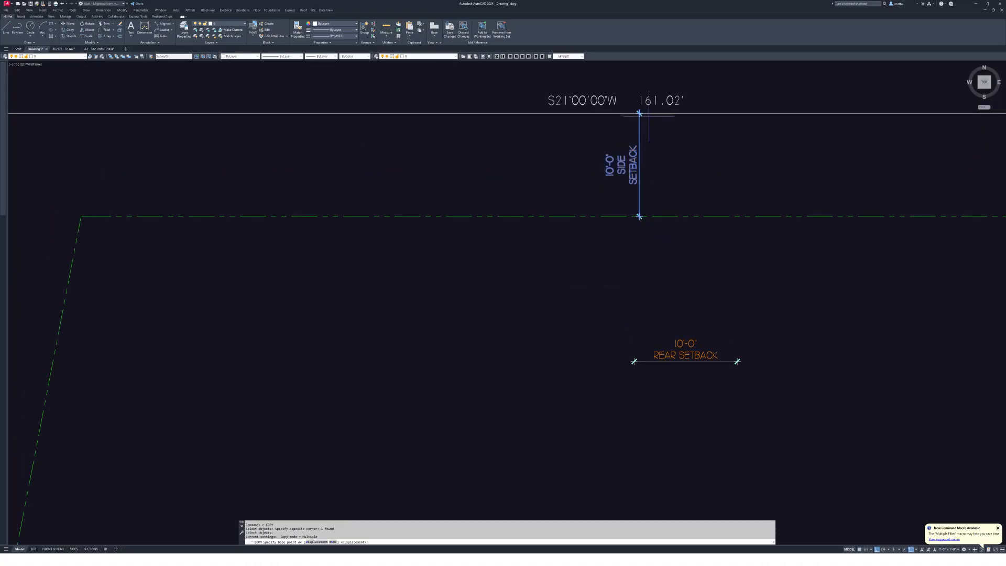
{"action": "left_click", "coordinate": [638, 113]}
{"action": "scroll", "coordinate": [643, 105], "scroll_direction": "down", "scroll_amount": 8}
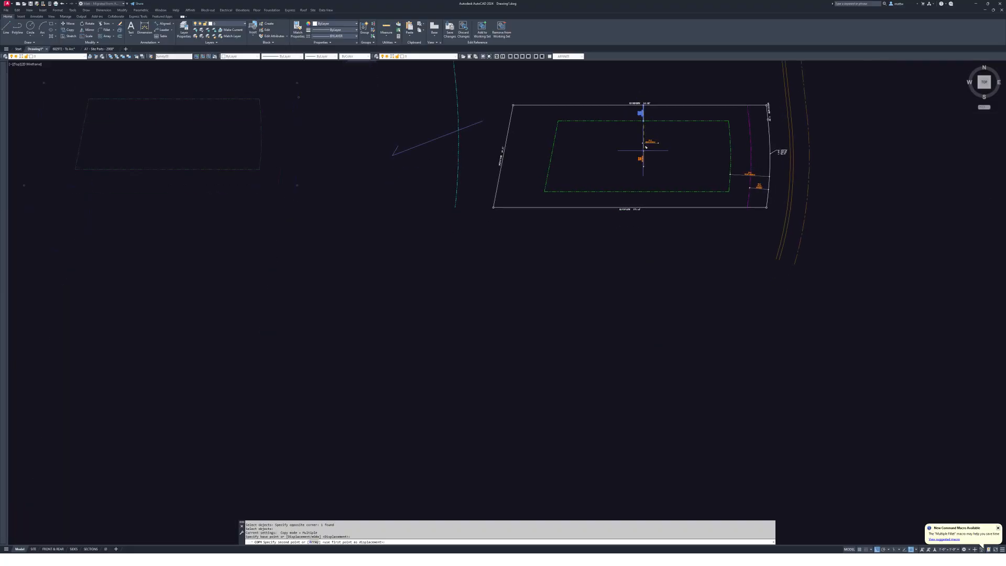
{"action": "key", "text": "Escape"}
{"action": "key", "text": "Escape"}
{"action": "scroll", "coordinate": [657, 190], "scroll_direction": "up", "scroll_amount": 5}
{"action": "scroll", "coordinate": [710, 314], "scroll_direction": "down", "scroll_amount": 2}
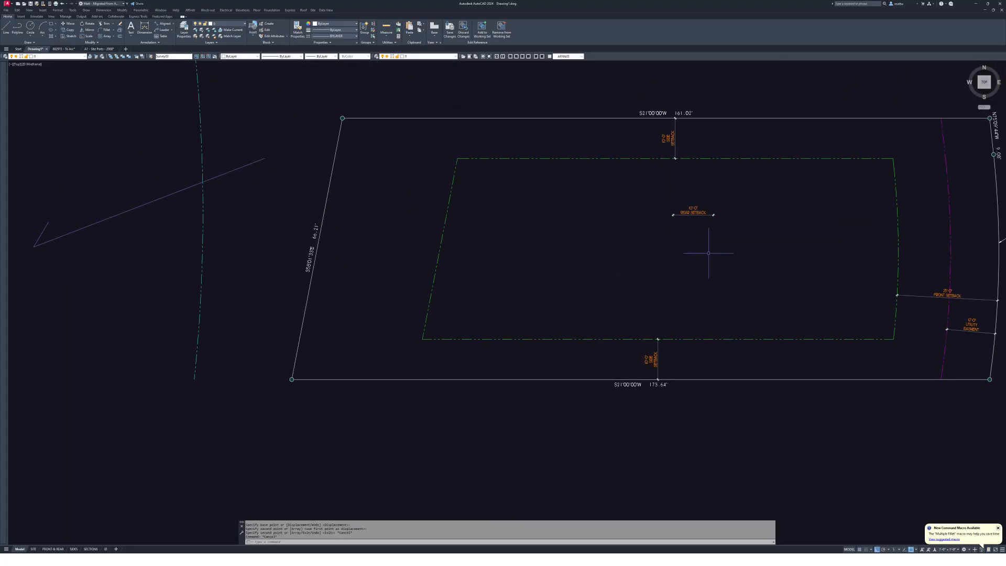
- Move the REAR SETBACK dimension onto the S58°01'33"E 66.21' boundary line
{"action": "middle_click_drag", "start_coordinate": [710, 315], "coordinate": [734, 263]}
{"action": "type", "text": "m"}
{"action": "key", "text": "Return"}
{"action": "left_click_drag", "start_coordinate": [745, 250], "coordinate": [725, 219]}
{"action": "scroll", "coordinate": [692, 218], "scroll_direction": "up", "scroll_amount": 4}
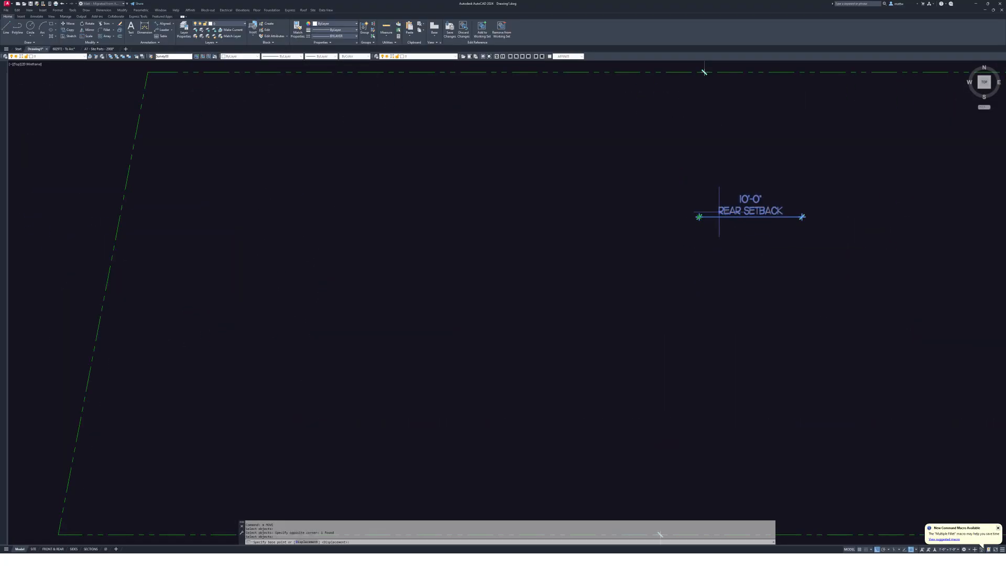
{"action": "key", "text": "Return"}
{"action": "left_click", "coordinate": [894, 230]}
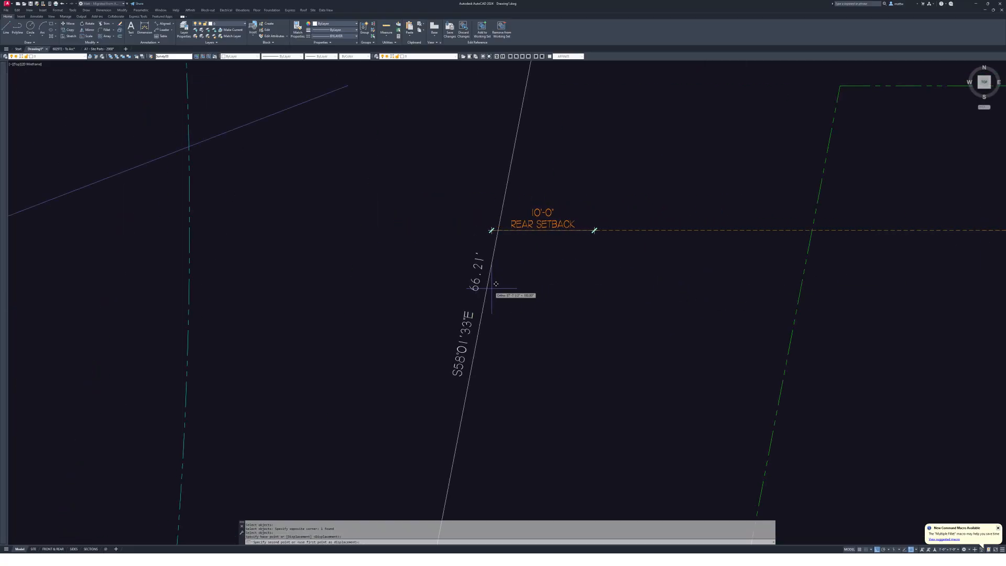
{"action": "left_click", "coordinate": [481, 317]}
{"action": "middle_click_drag", "start_coordinate": [547, 316], "coordinate": [604, 260]}
- Rotate the REAR SETBACK dimension by reference to stand perpendicular to the setback line
{"action": "type", "text": "ro"}
{"action": "key", "text": "Return"}
{"action": "left_click_drag", "start_coordinate": [609, 275], "coordinate": [576, 251]}
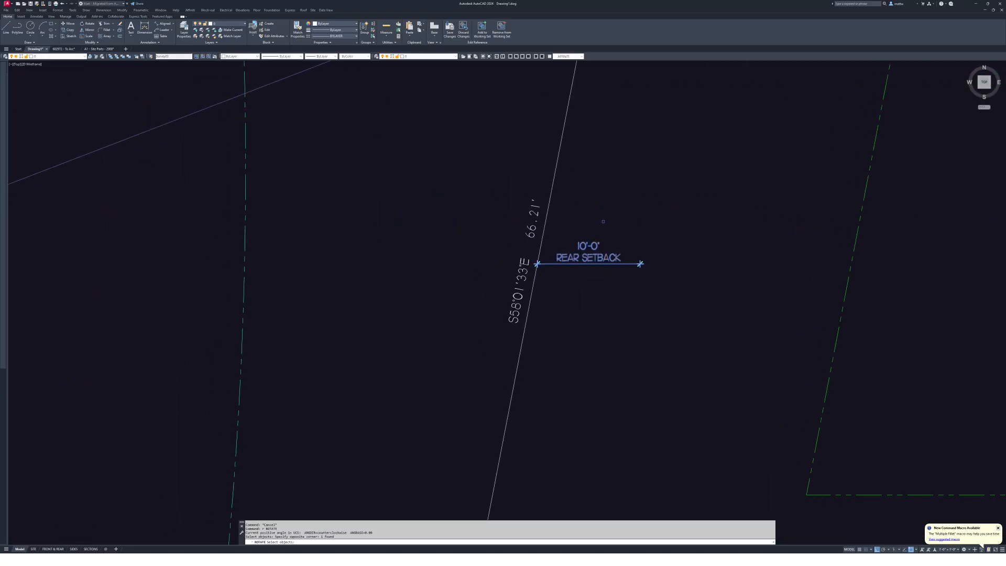
{"action": "key", "text": "Return"}
{"action": "scroll", "coordinate": [532, 259], "scroll_direction": "up", "scroll_amount": 2}
{"action": "left_click", "coordinate": [537, 263]}
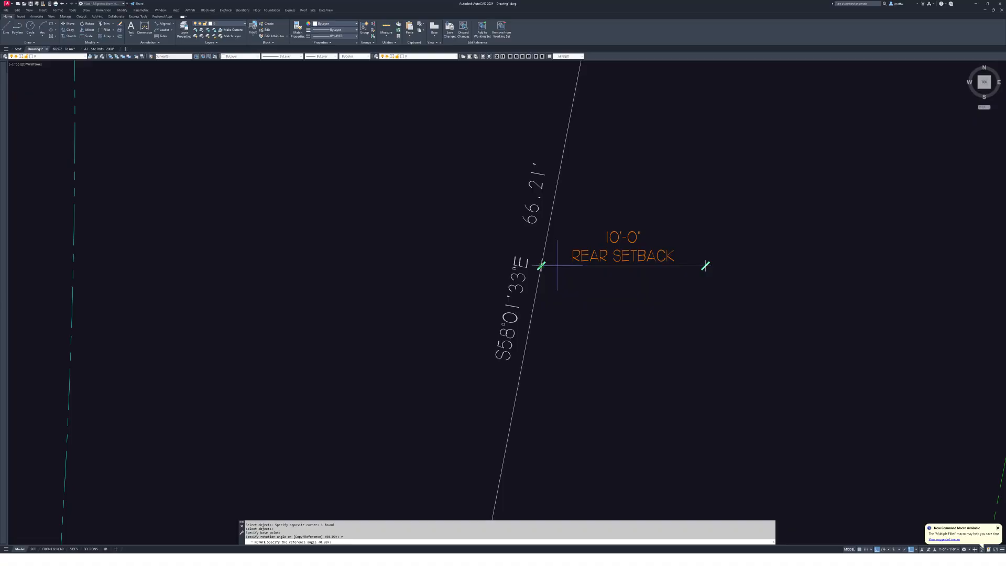
{"action": "left_click", "coordinate": [540, 265]}
{"action": "left_click", "coordinate": [705, 266]}
{"action": "scroll", "coordinate": [702, 267], "scroll_direction": "down", "scroll_amount": 3}
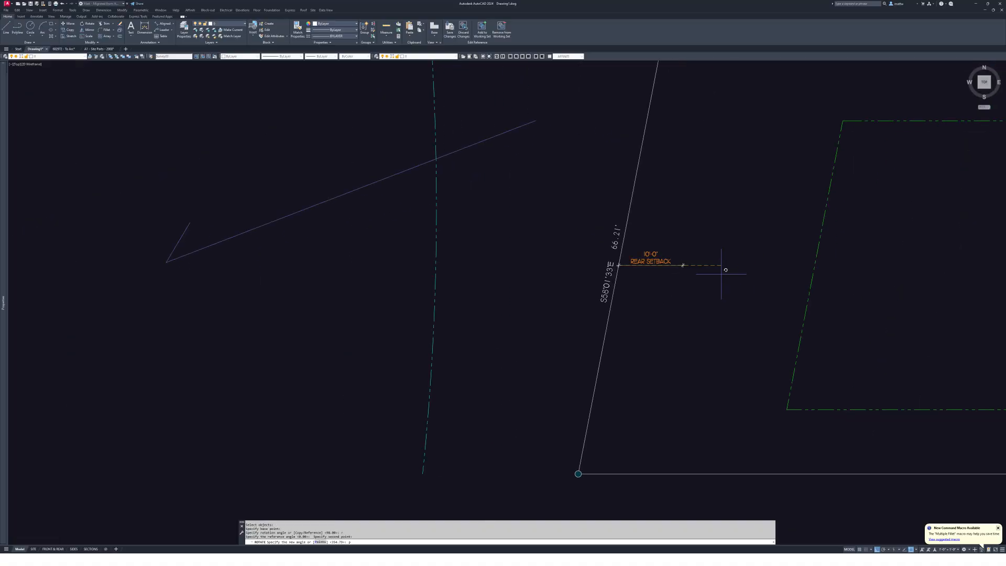
{"action": "left_click", "coordinate": [814, 279]}
- Extend the REAR SETBACK dimension to the green setback line
{"action": "type", "text": "ex"}
{"action": "key", "text": "Return"}
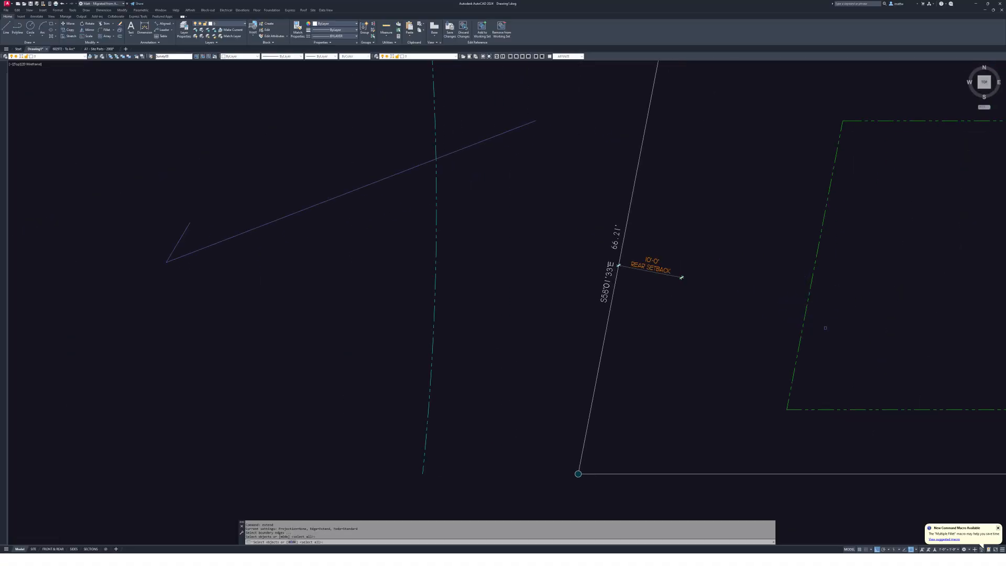
{"action": "left_click_drag", "start_coordinate": [826, 325], "coordinate": [765, 288]}
{"action": "key", "text": "Return"}
{"action": "left_click", "coordinate": [682, 278]}
- End the extend command and clear any pending command
{"action": "key", "text": "Escape"}
{"action": "scroll", "coordinate": [686, 279], "scroll_direction": "down", "scroll_amount": 4}
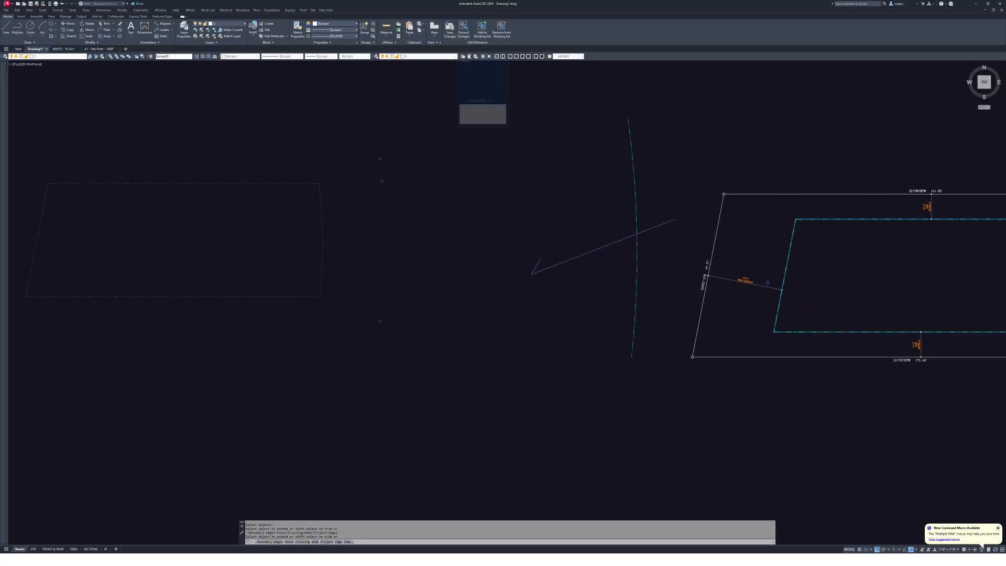
{"action": "scroll", "coordinate": [622, 263], "scroll_direction": "up", "scroll_amount": 2}
{"action": "scroll", "coordinate": [624, 265], "scroll_direction": "down", "scroll_amount": 2}
{"action": "key", "text": "Escape"}
{"action": "key", "text": "Escape"}
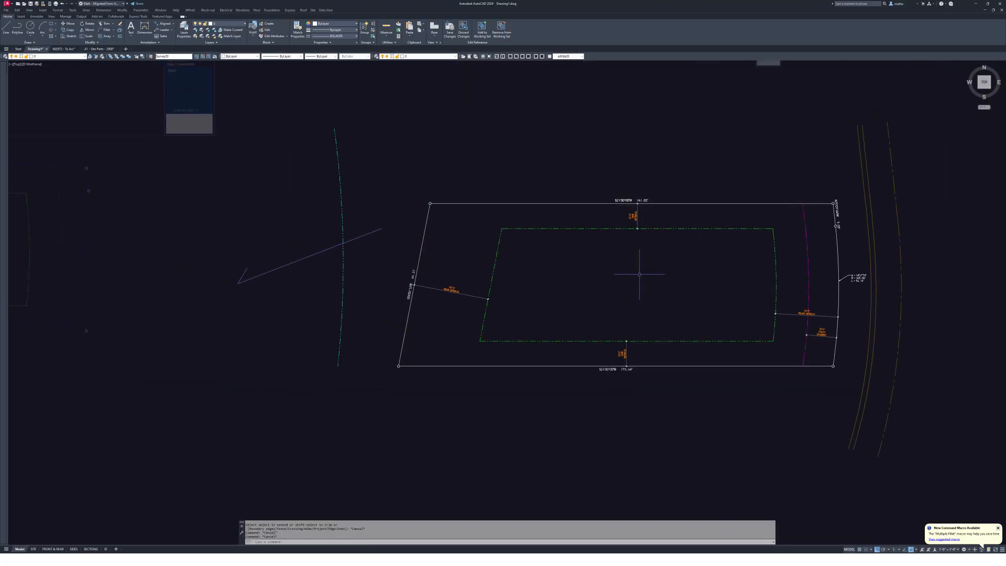
{"action": "type", "text": "s"}
{"action": "key", "text": "Escape"}
{"action": "key", "text": "Escape"}
{"action": "scroll", "coordinate": [609, 264], "scroll_direction": "down", "scroll_amount": 5}
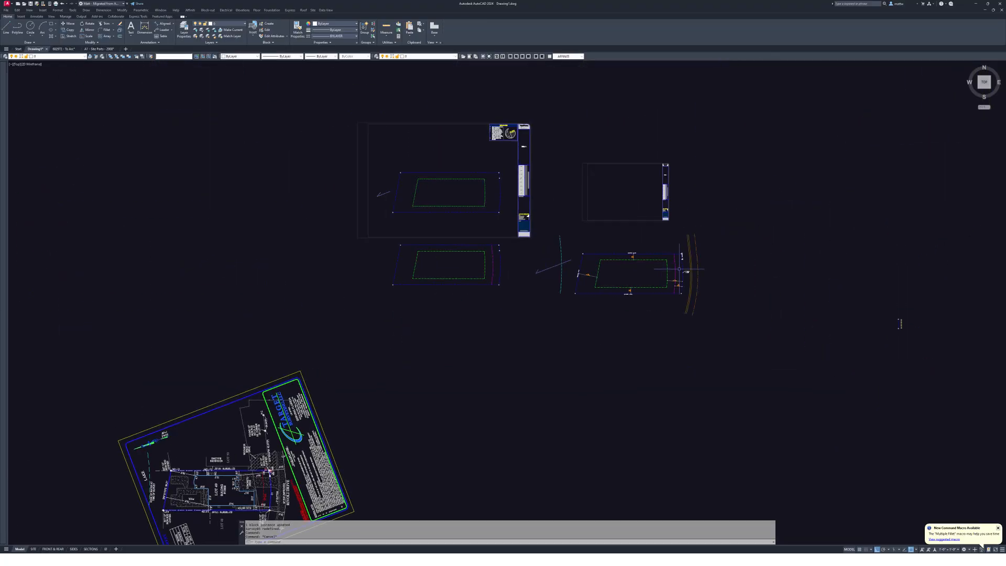
- Select the site block and adjust the view around it
{"action": "left_click", "coordinate": [618, 264]}
{"action": "scroll", "coordinate": [624, 266], "scroll_direction": "up", "scroll_amount": 5}
{"action": "middle_click_drag", "start_coordinate": [526, 230], "coordinate": [545, 244]}
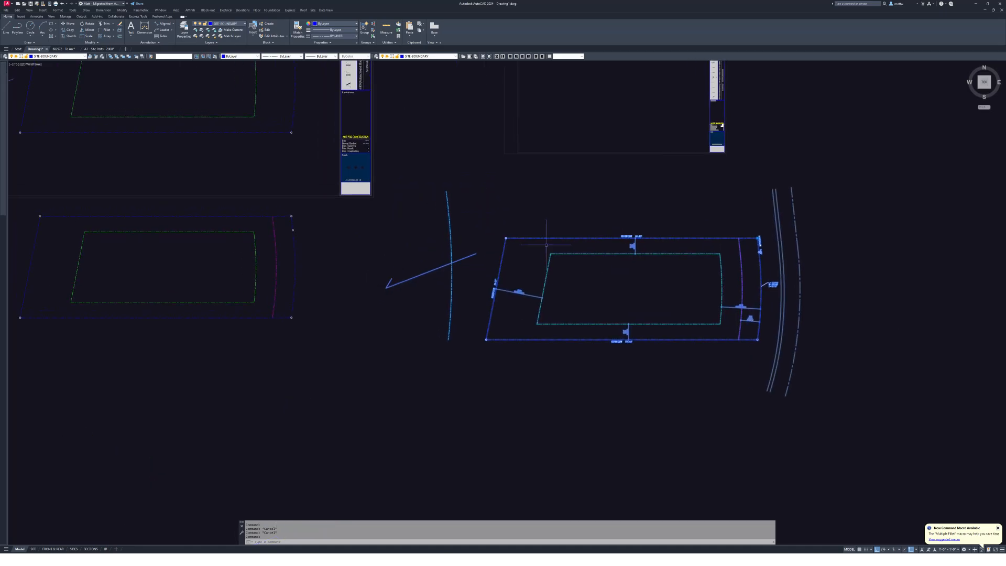
{"action": "middle_click_drag", "start_coordinate": [661, 273], "coordinate": [618, 263]}
{"action": "scroll", "coordinate": [691, 231], "scroll_direction": "down", "scroll_amount": 3}
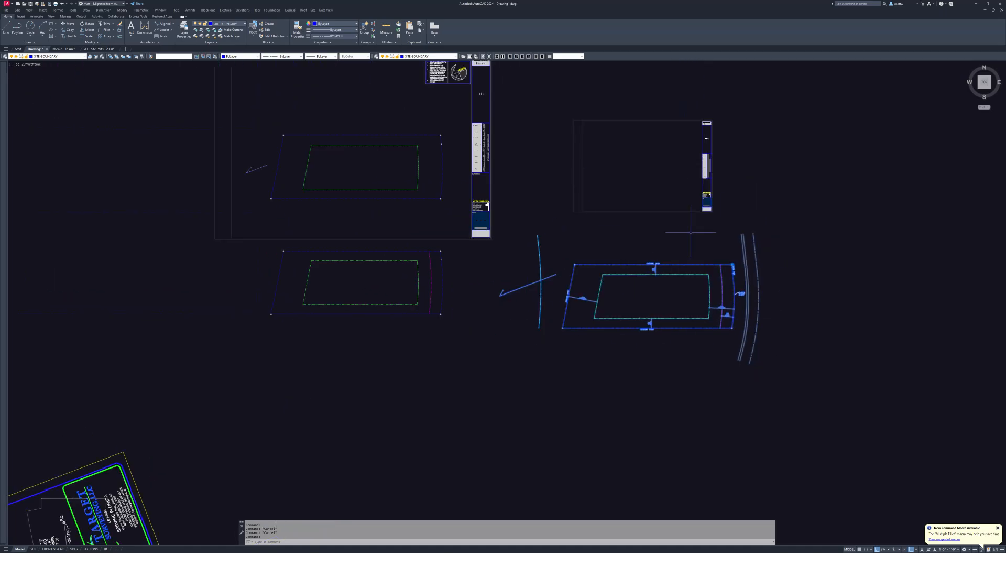
{"action": "scroll", "coordinate": [727, 330], "scroll_direction": "up", "scroll_amount": 2}
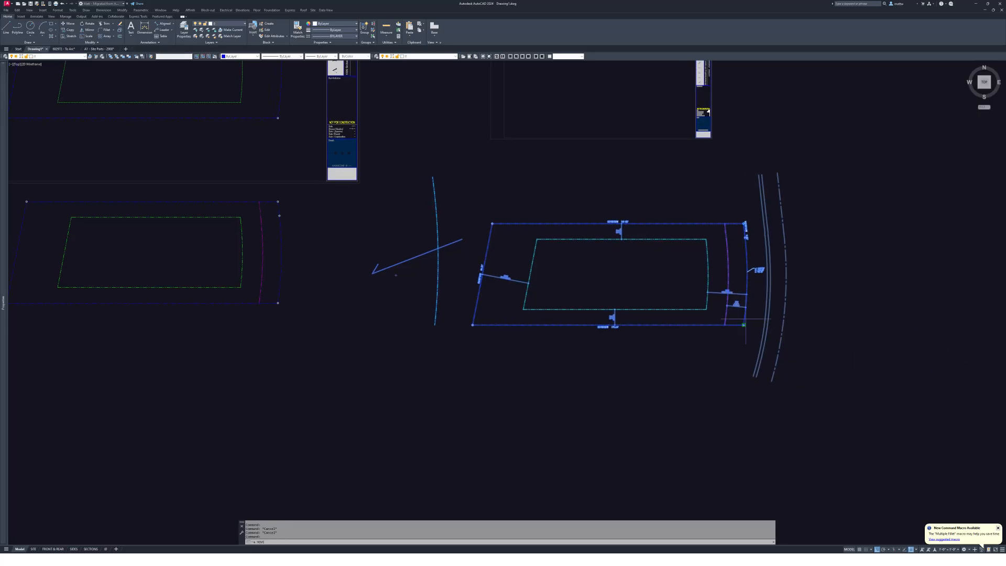
- Attempt to move the selected boundary from a base point, then cancel
{"action": "key", "text": "m"}
{"action": "key", "text": "space"}
{"action": "left_click", "coordinate": [694, 361]}
{"action": "key", "text": "Escape"}
{"action": "left_click", "coordinate": [618, 257]}
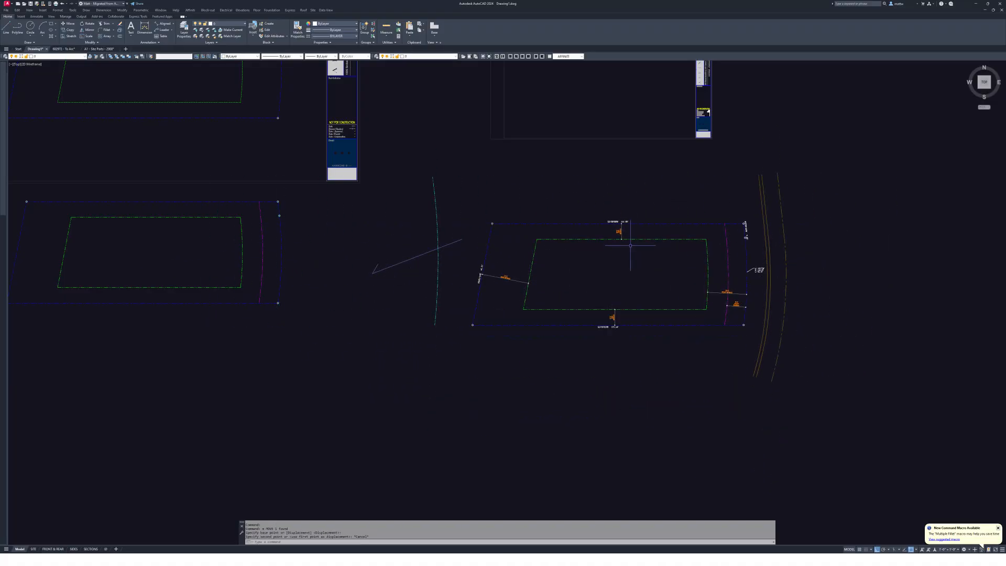
{"action": "key", "text": "Escape"}
- Select the site-plan block with a crossing window, then clear the selection
{"action": "scroll", "coordinate": [616, 259], "scroll_direction": "up", "scroll_amount": 2}
{"action": "scroll", "coordinate": [616, 259], "scroll_direction": "up", "scroll_amount": 2}
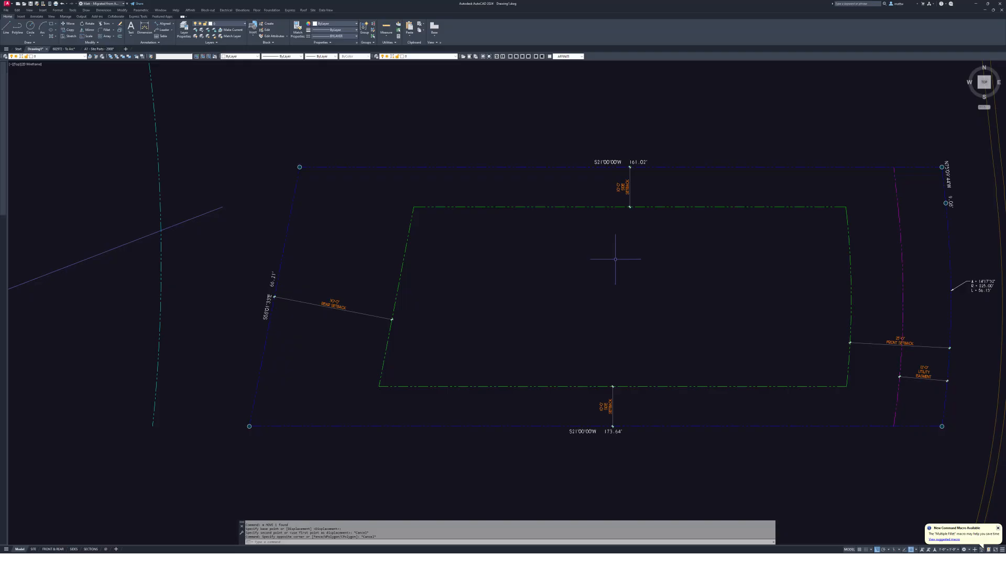
{"action": "scroll", "coordinate": [647, 243], "scroll_direction": "down", "scroll_amount": 2}
{"action": "key", "text": "Escape"}
{"action": "middle_click_drag", "start_coordinate": [651, 245], "coordinate": [864, 357]}
{"action": "left_click", "coordinate": [662, 226]}
{"action": "left_click", "coordinate": [604, 271]}
{"action": "middle_click_drag", "start_coordinate": [472, 226], "coordinate": [622, 249]}
{"action": "key", "text": "Escape"}
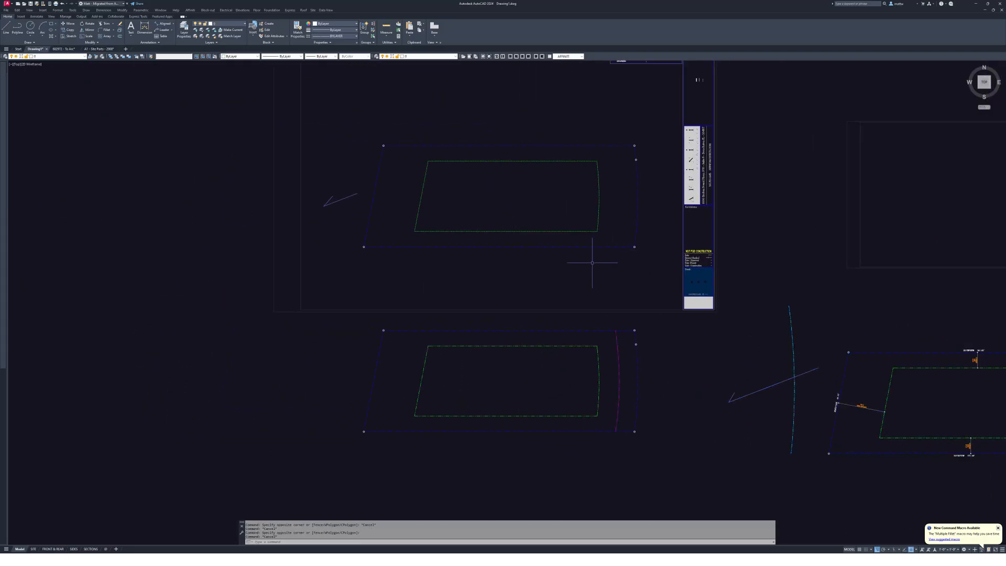
- Start MOVE, crossing-select the annotated lot block and pick its base point
{"action": "scroll", "coordinate": [595, 260], "scroll_direction": "down", "scroll_amount": 4}
{"action": "type", "text": "m"}
{"action": "key", "text": "space"}
{"action": "left_click", "coordinate": [590, 262]}
{"action": "left_click", "coordinate": [573, 224]}
{"action": "key", "text": "space"}
{"action": "left_click", "coordinate": [573, 223]}
{"action": "key", "text": "space"}
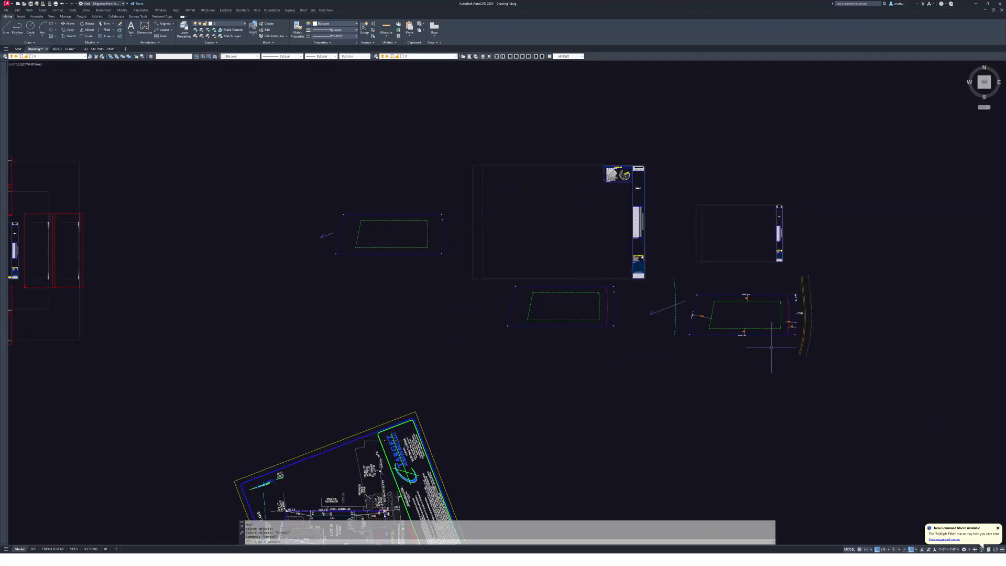
{"action": "left_click", "coordinate": [806, 355]}
{"action": "left_click", "coordinate": [681, 276]}
{"action": "key", "text": "space"}
{"action": "left_click", "coordinate": [768, 309]}
- Turn Ortho off and place the lot inside the sheet frame
{"action": "key", "text": "F8"}
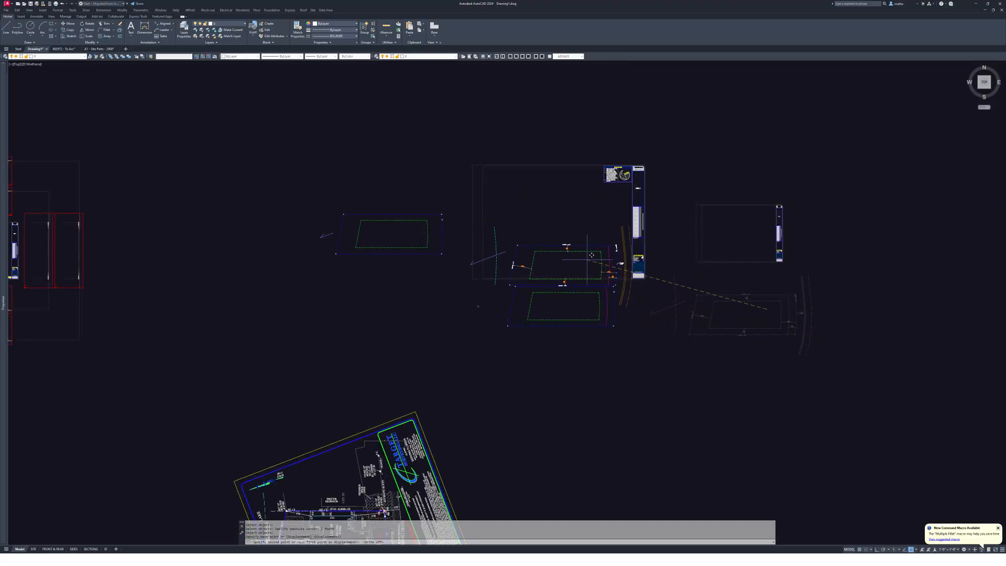
{"action": "scroll", "coordinate": [587, 230], "scroll_direction": "up", "scroll_amount": 2}
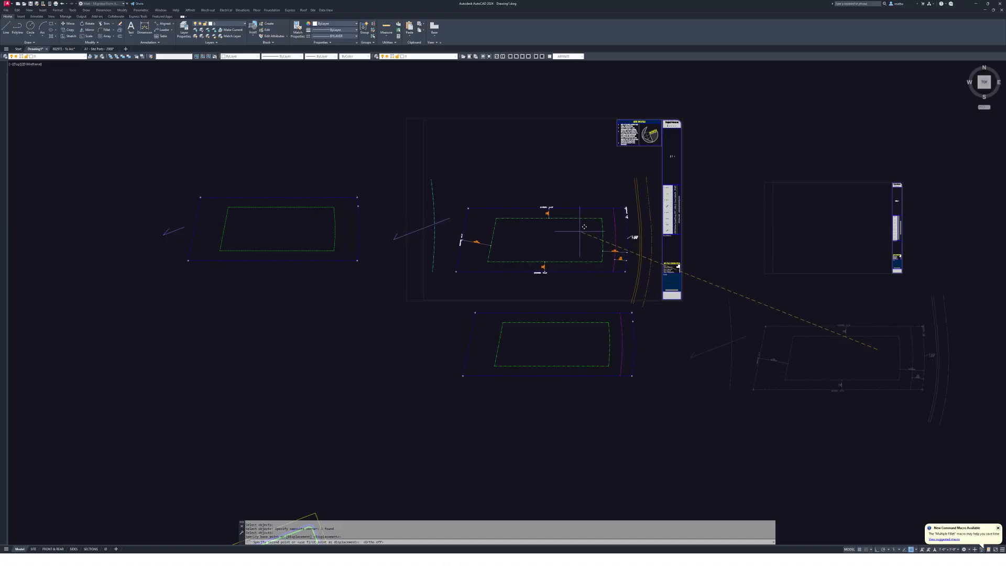
{"action": "key", "text": "Escape"}
{"action": "scroll", "coordinate": [581, 225], "scroll_direction": "up", "scroll_amount": 2}
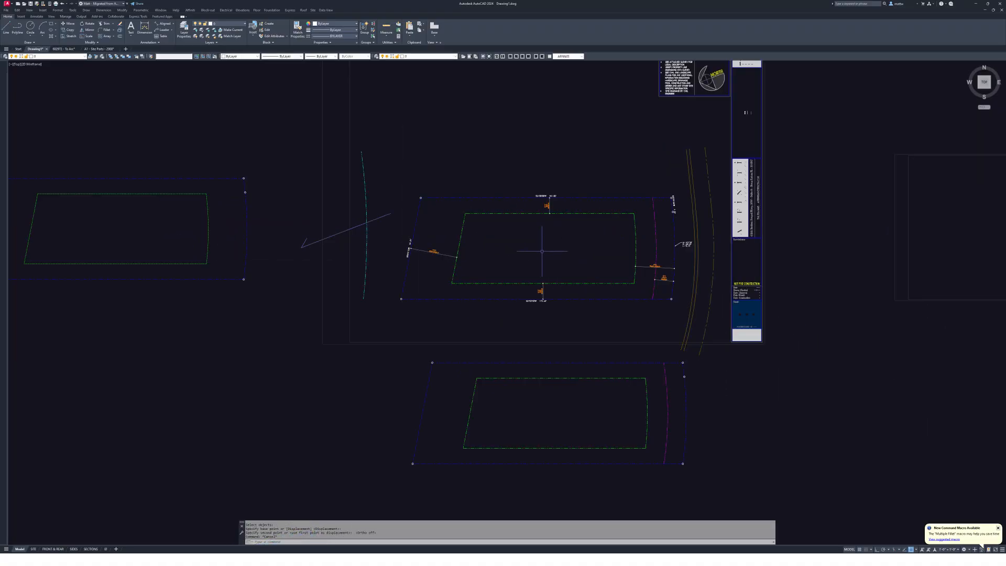
{"action": "scroll", "coordinate": [606, 259], "scroll_direction": "up", "scroll_amount": 2}
{"action": "key", "text": "Escape"}
- Draw a temporary RECTANG frame around Lot 49
{"action": "left_click", "coordinate": [754, 386]}
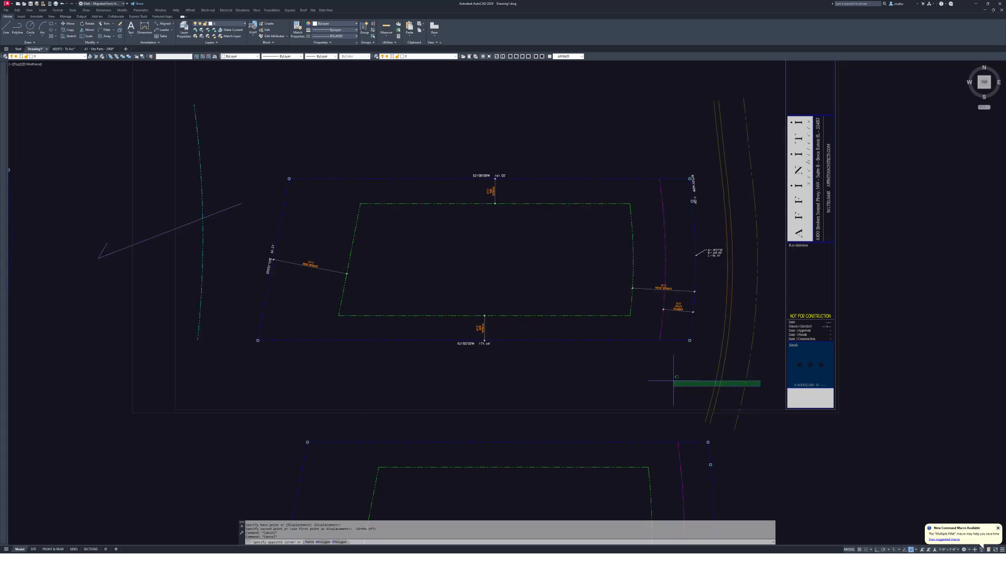
{"action": "key", "text": "Escape"}
{"action": "key", "text": "Escape"}
{"action": "middle_click_drag", "start_coordinate": [595, 227], "coordinate": [667, 240]}
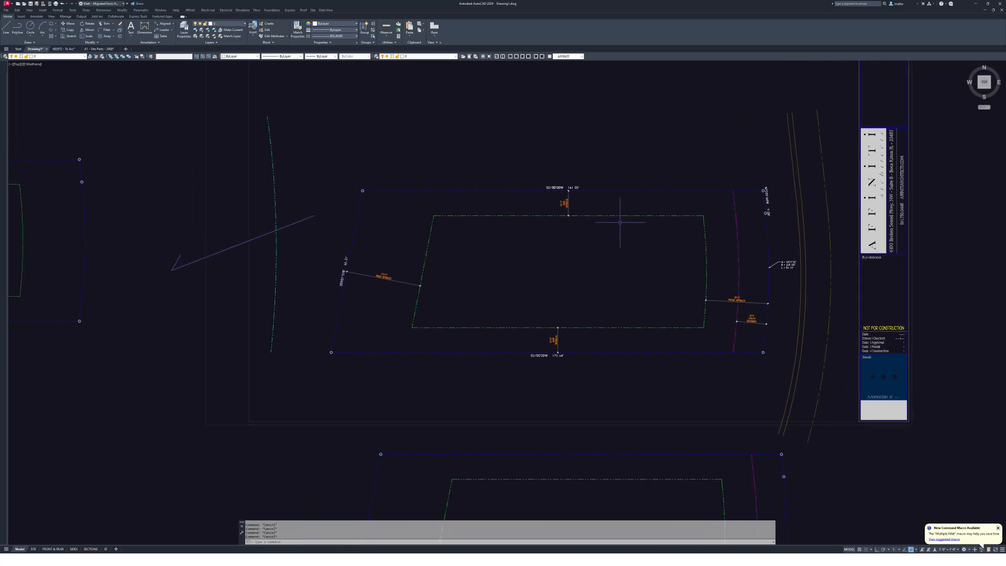
{"action": "type", "text": "rec RECTANG"}
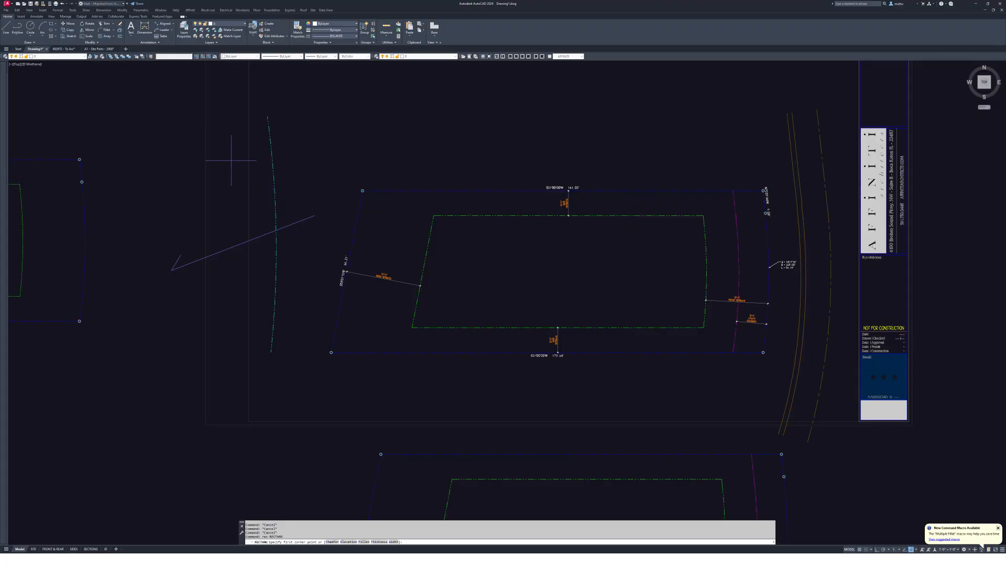
{"action": "left_click", "coordinate": [240, 166]}
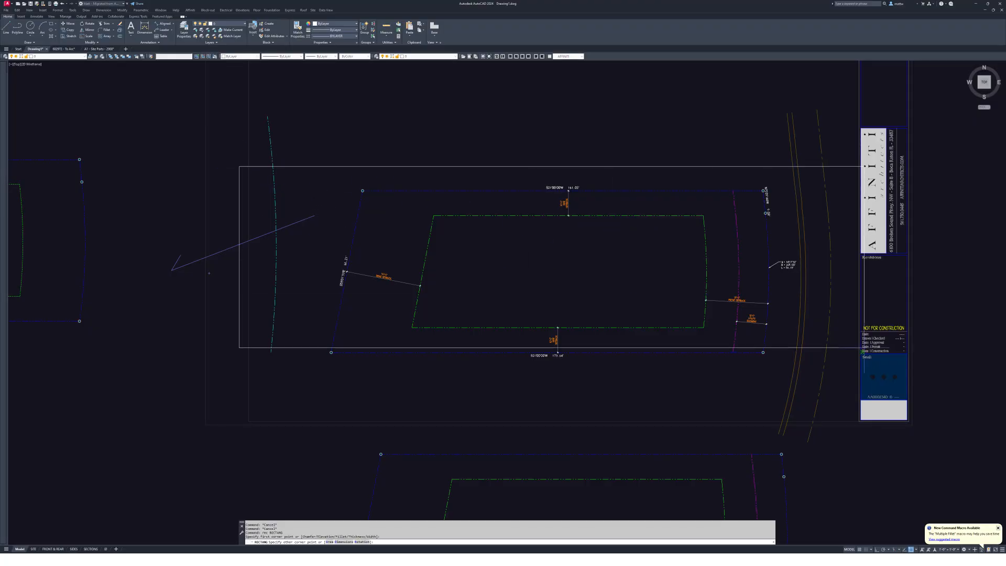
{"action": "left_click", "coordinate": [840, 377]}
{"action": "key", "text": "Escape"}
{"action": "key", "text": "Escape"}
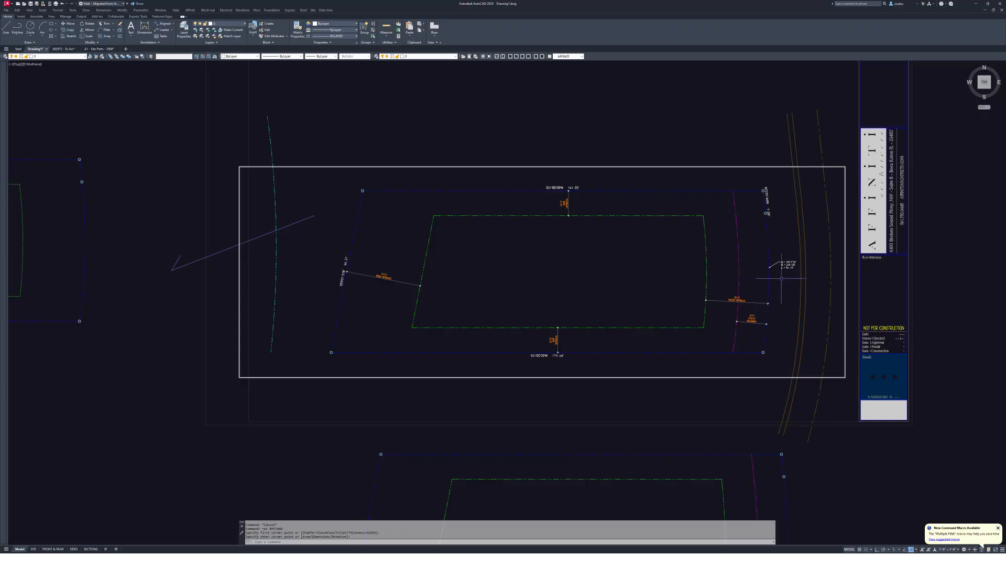
- XCLIP the site-plan reference with a new rectangular boundary at the frame corners
{"action": "middle_click_drag", "start_coordinate": [720, 218], "coordinate": [700, 220]}
{"action": "type", "text": "xc"}
{"action": "key", "text": "Return"}
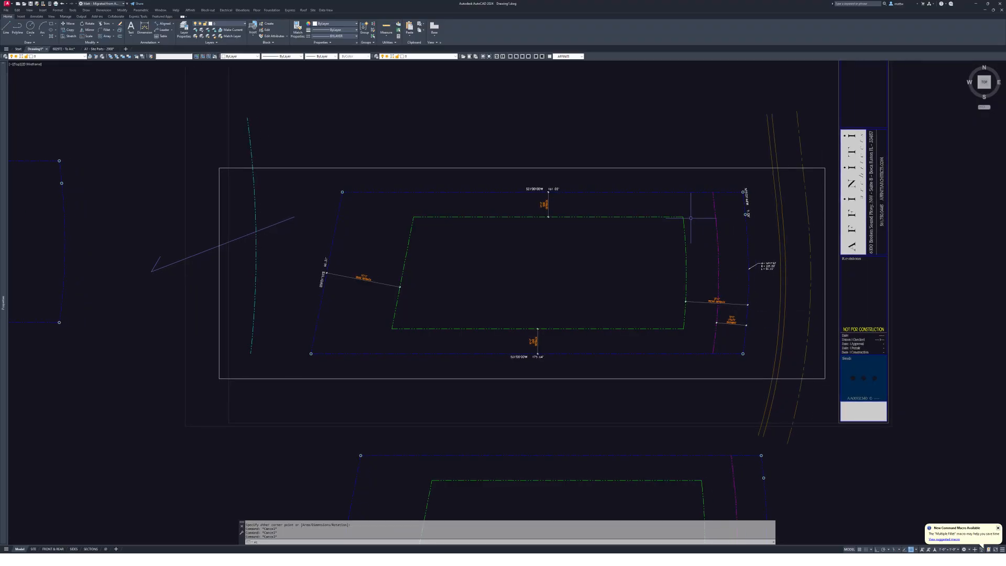
{"action": "left_click", "coordinate": [556, 216]}
{"action": "key", "text": "Return"}
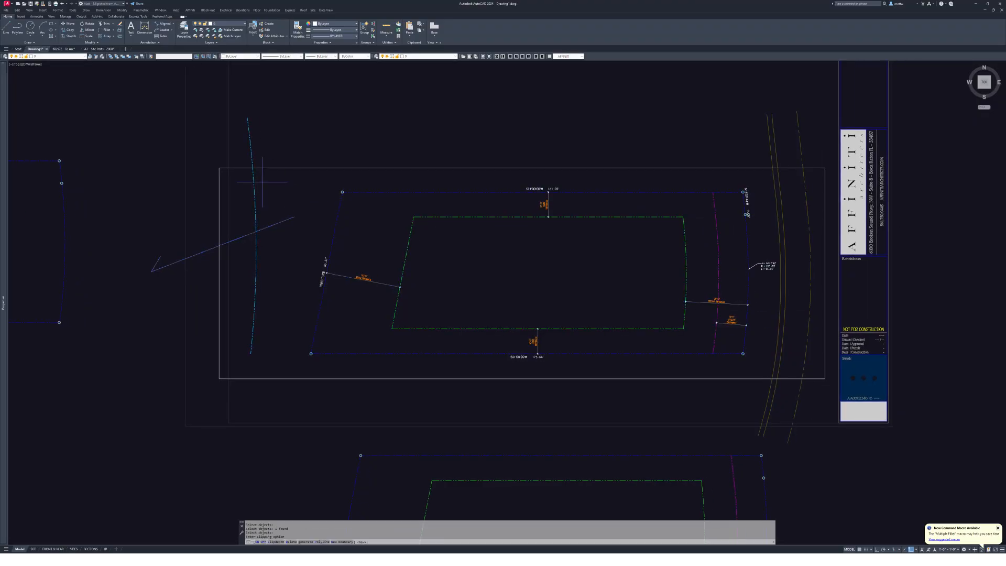
{"action": "key", "text": "Return"}
{"action": "key", "text": "Return"}
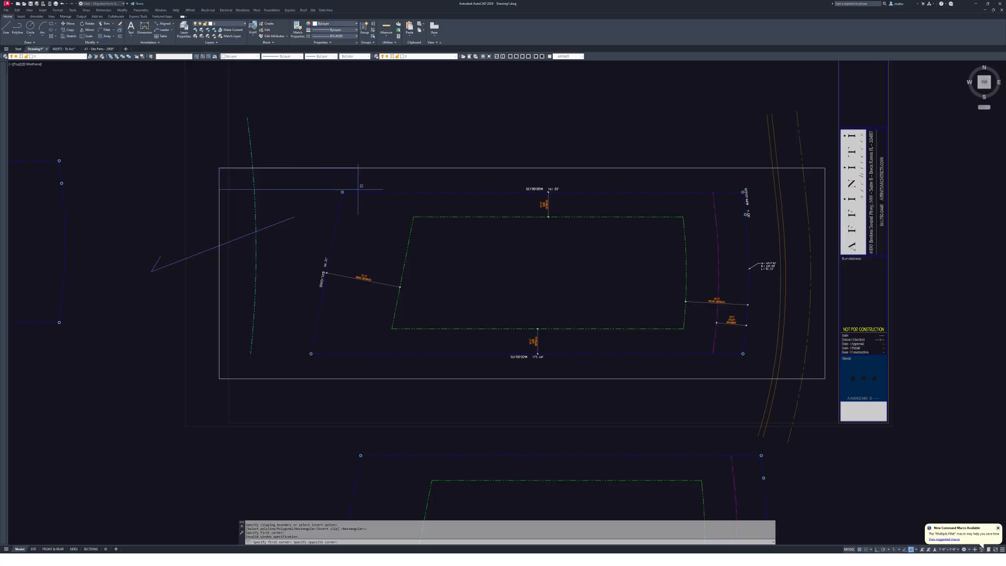
{"action": "left_click", "coordinate": [219, 168]}
{"action": "left_click", "coordinate": [825, 377]}
- Erase the temporary frame rectangle
{"action": "type", "text": "e"}
{"action": "key", "text": "Return"}
{"action": "left_click", "coordinate": [824, 361]}
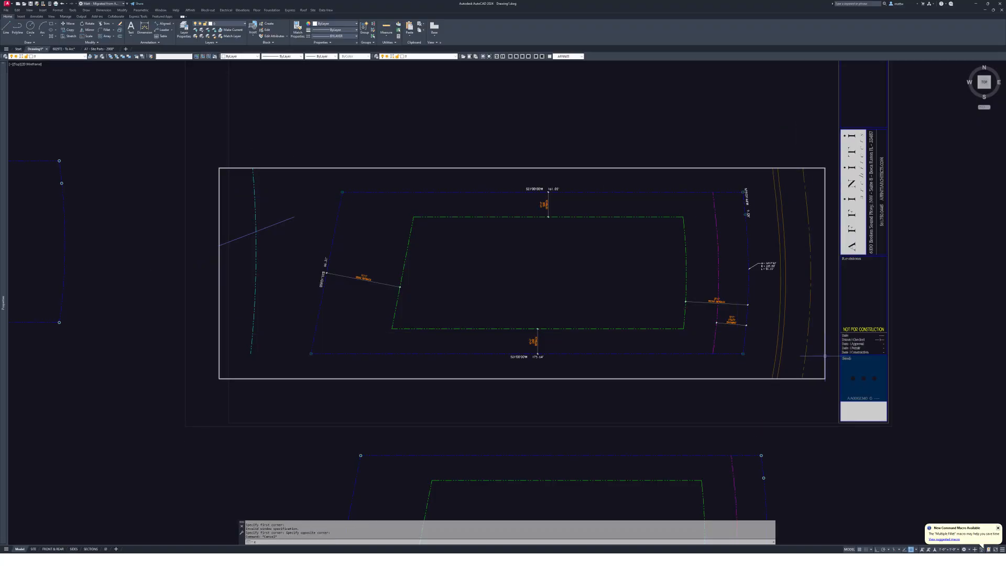
{"action": "key", "text": "Return"}
{"action": "scroll", "coordinate": [786, 234], "scroll_direction": "down", "scroll_amount": 2}
{"action": "scroll", "coordinate": [689, 316], "scroll_direction": "up", "scroll_amount": 4}
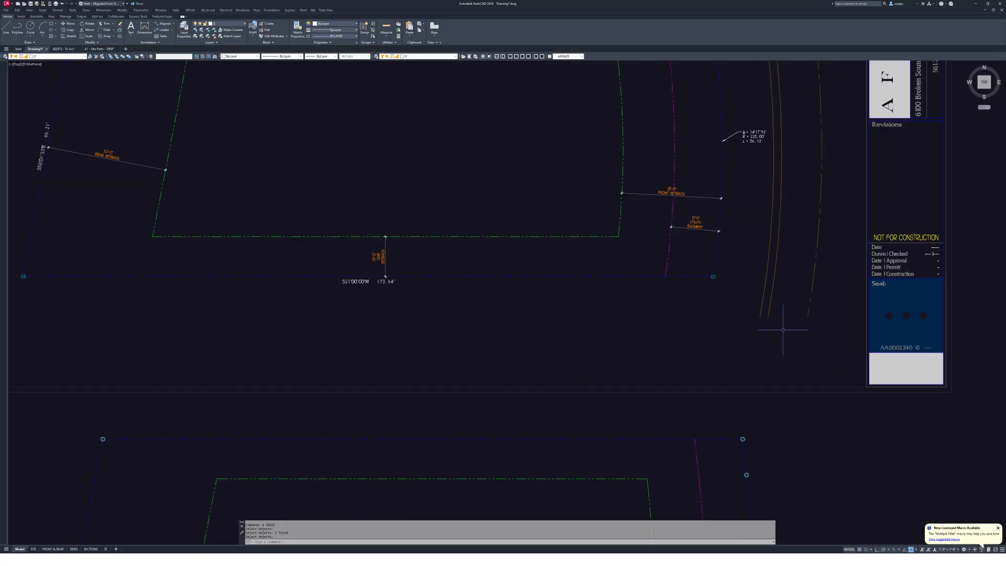
{"action": "key", "text": "Escape"}
{"action": "scroll", "coordinate": [689, 317], "scroll_direction": "down", "scroll_amount": 6}
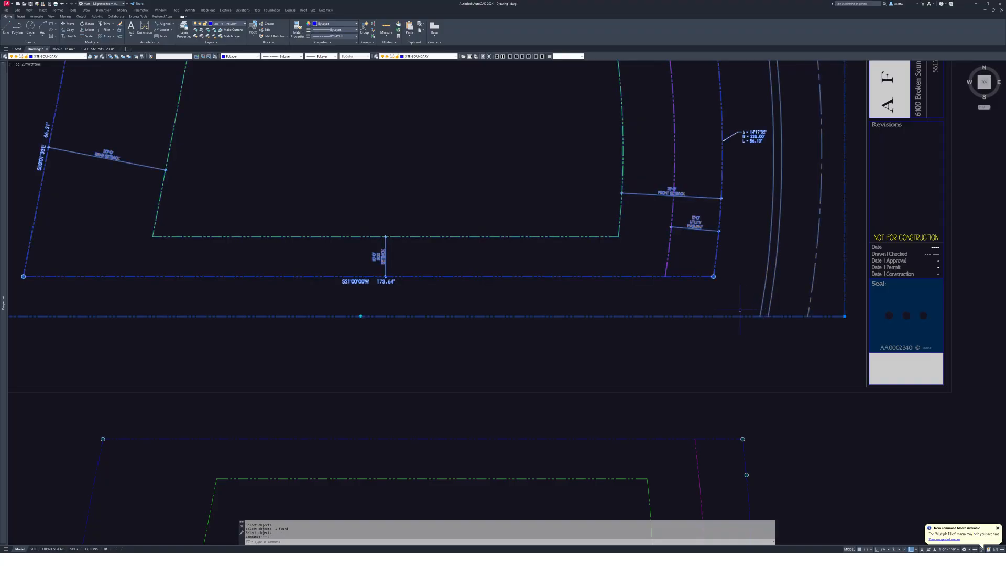
{"action": "key", "text": "Escape"}
{"action": "scroll", "coordinate": [580, 236], "scroll_direction": "up", "scroll_amount": 3}
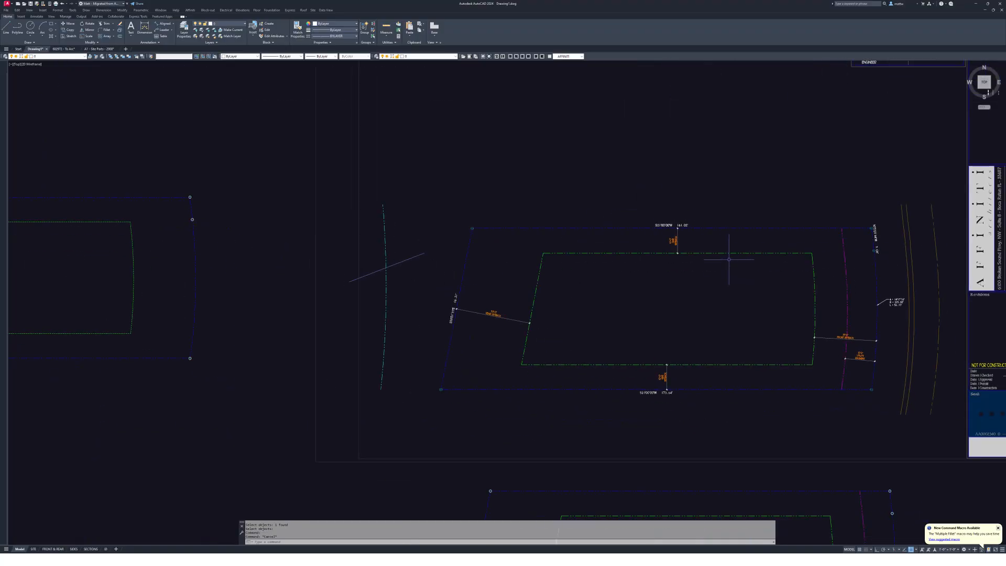
- Stretch the site-boundary's top-right corner to the lot corner, then undo it
{"action": "middle_click_drag", "start_coordinate": [730, 258], "coordinate": [602, 236]}
{"action": "scroll", "coordinate": [603, 236], "scroll_direction": "up", "scroll_amount": 2}
{"action": "left_click", "coordinate": [700, 188]}
{"action": "left_click", "coordinate": [771, 148]}
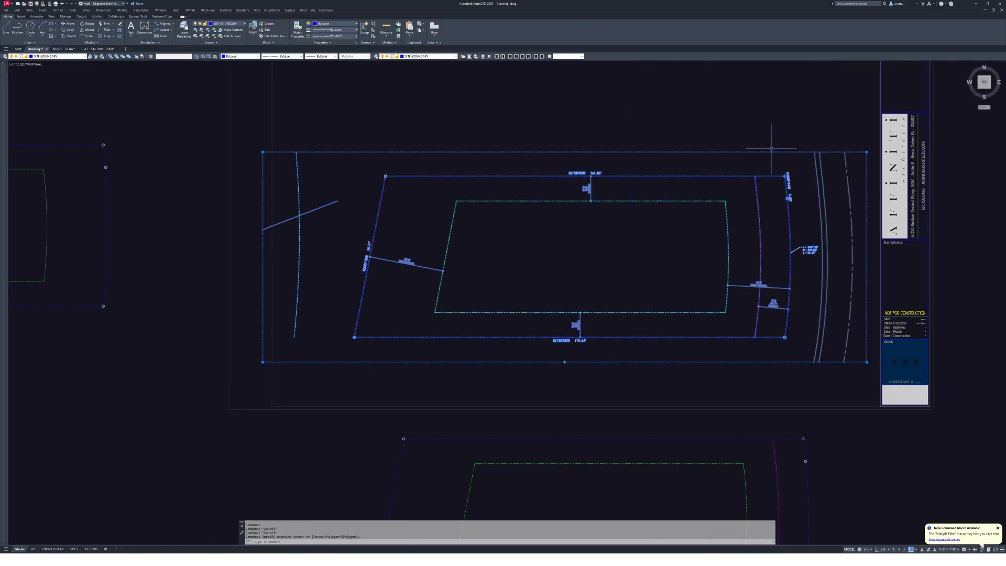
{"action": "key", "text": "Escape"}
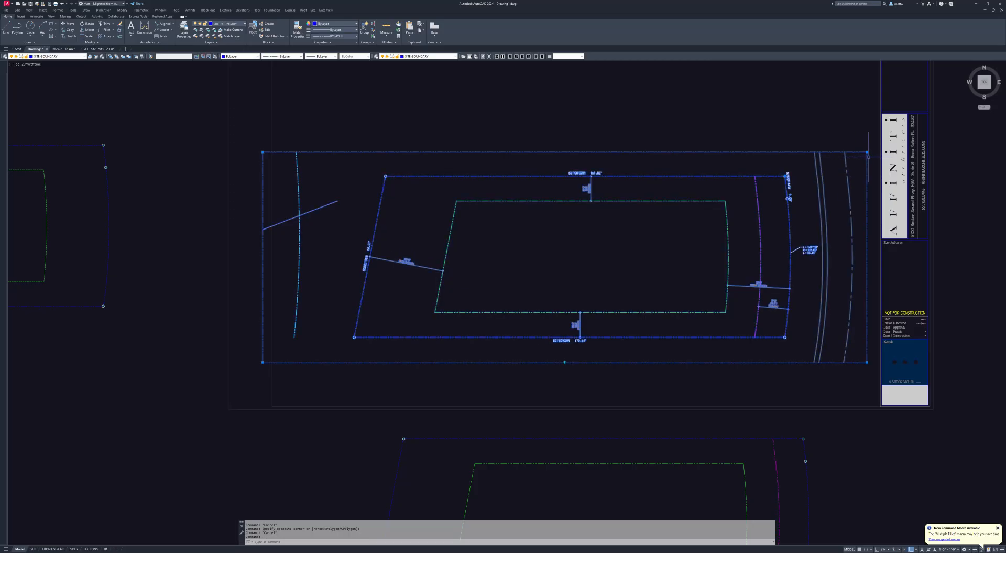
{"action": "left_click", "coordinate": [869, 164]}
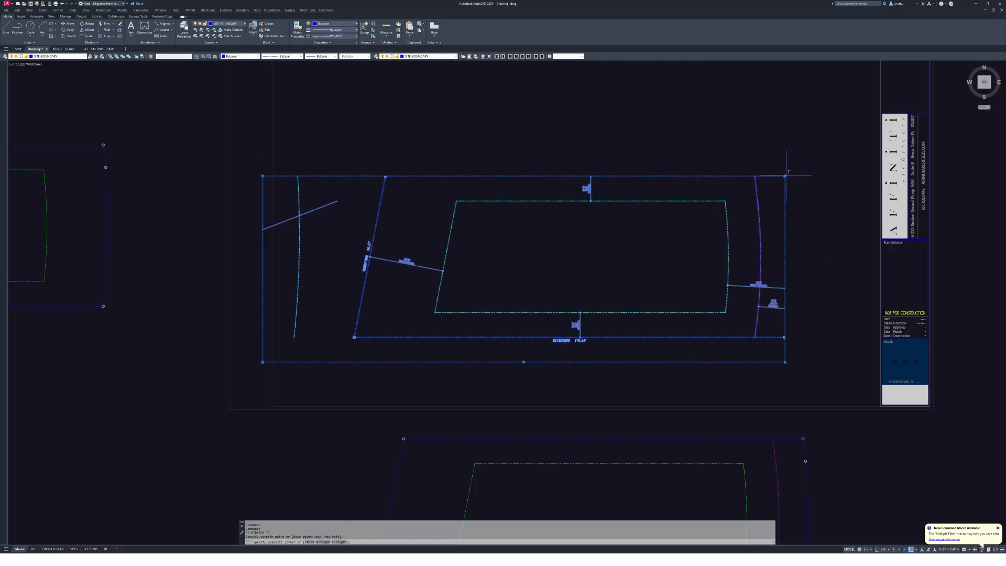
{"action": "key", "text": "ctrl+z"}
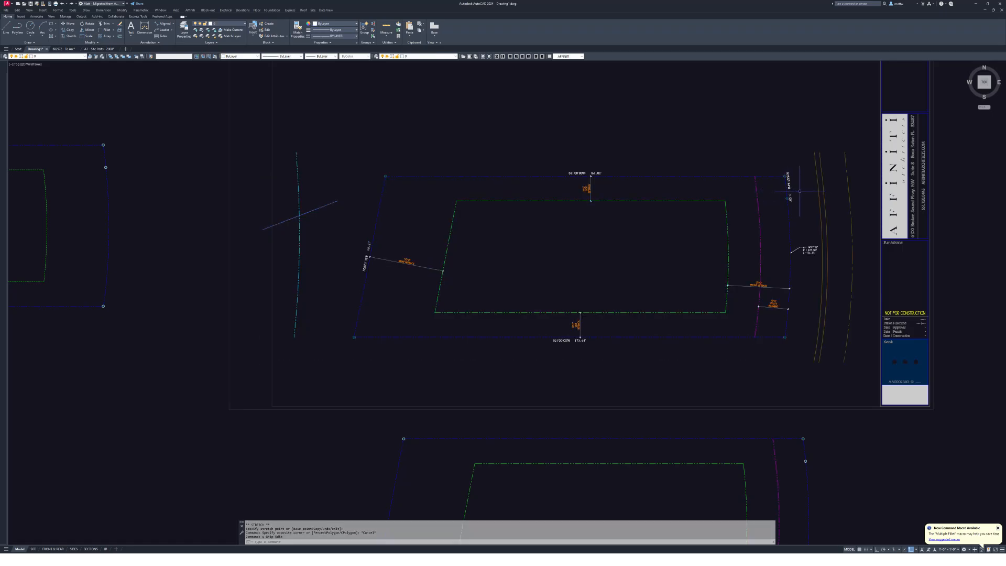
{"action": "left_click", "coordinate": [828, 198]}
{"action": "key", "text": "Escape"}
{"action": "scroll", "coordinate": [817, 201], "scroll_direction": "down", "scroll_amount": 5}
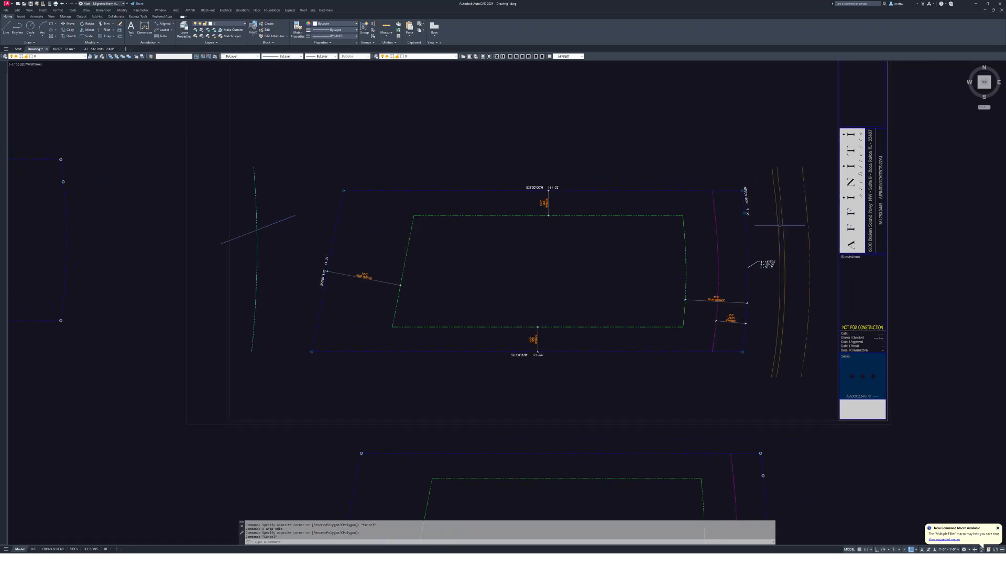
{"action": "key", "text": "Escape"}
{"action": "key", "text": "Escape"}
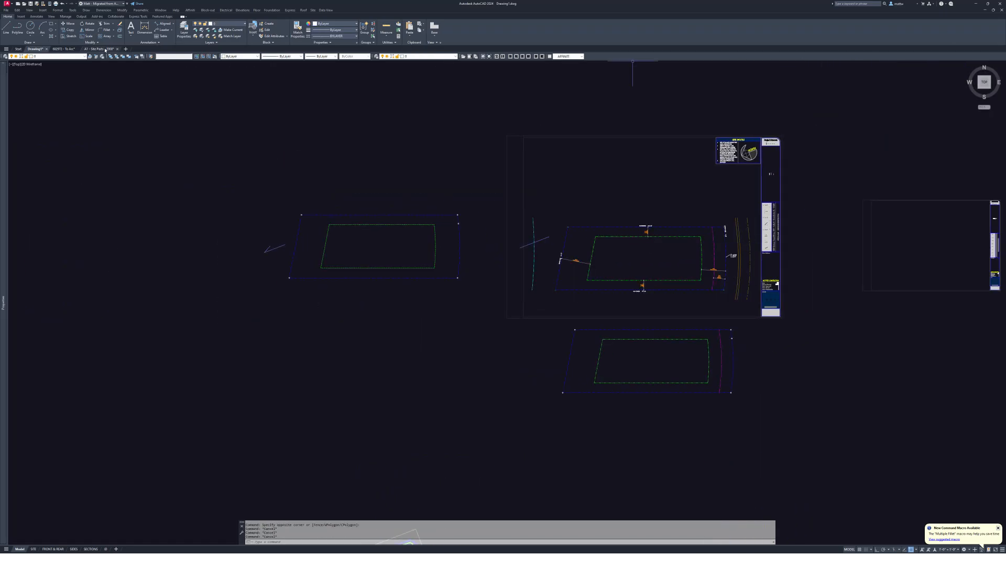
{"action": "left_click", "coordinate": [96, 49]}
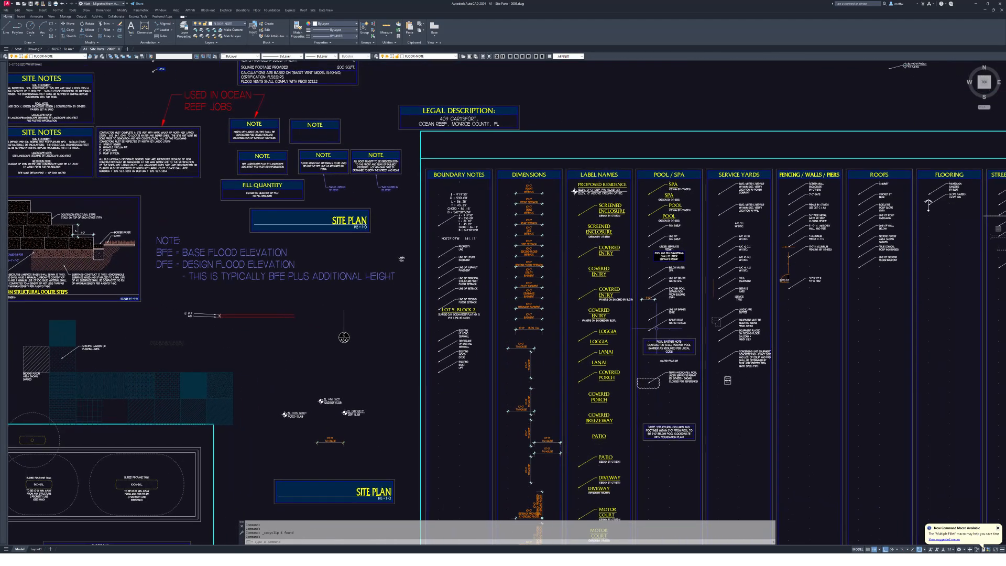
{"action": "middle_click_drag", "start_coordinate": [209, 262], "coordinate": [460, 278]}
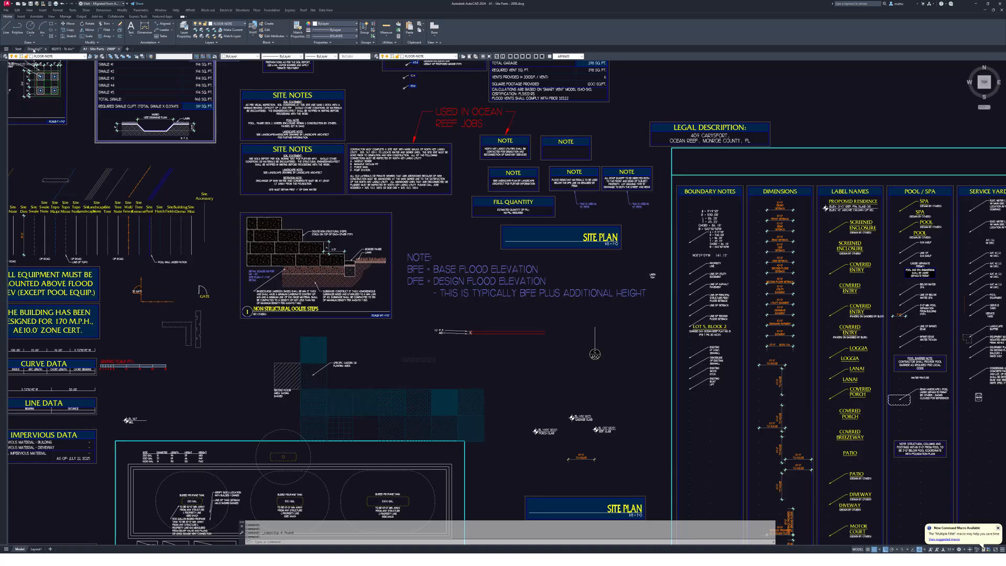
{"action": "left_click", "coordinate": [34, 49]}
{"action": "scroll", "coordinate": [670, 254], "scroll_direction": "up", "scroll_amount": 4}
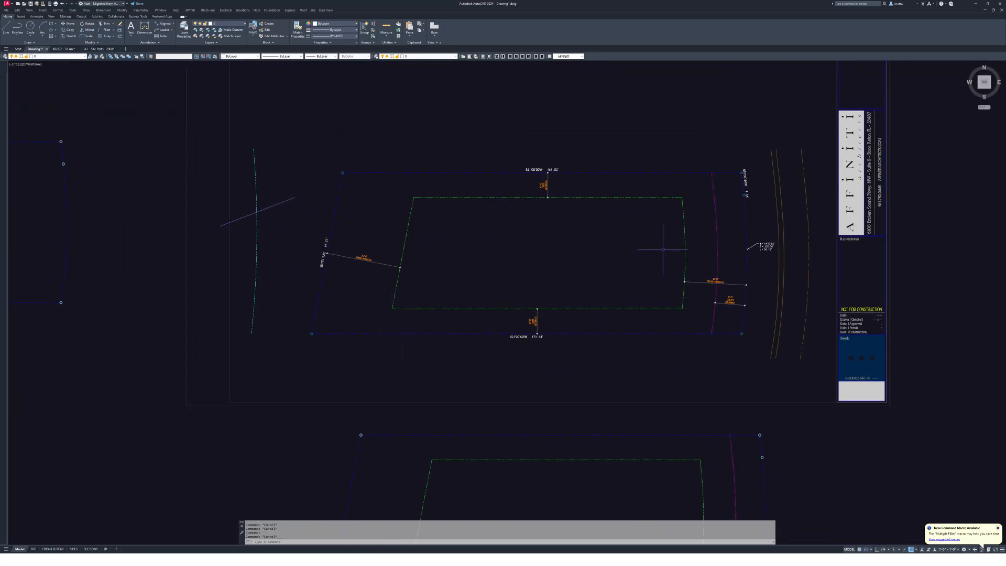
{"action": "middle_click_drag", "start_coordinate": [658, 250], "coordinate": [643, 248]}
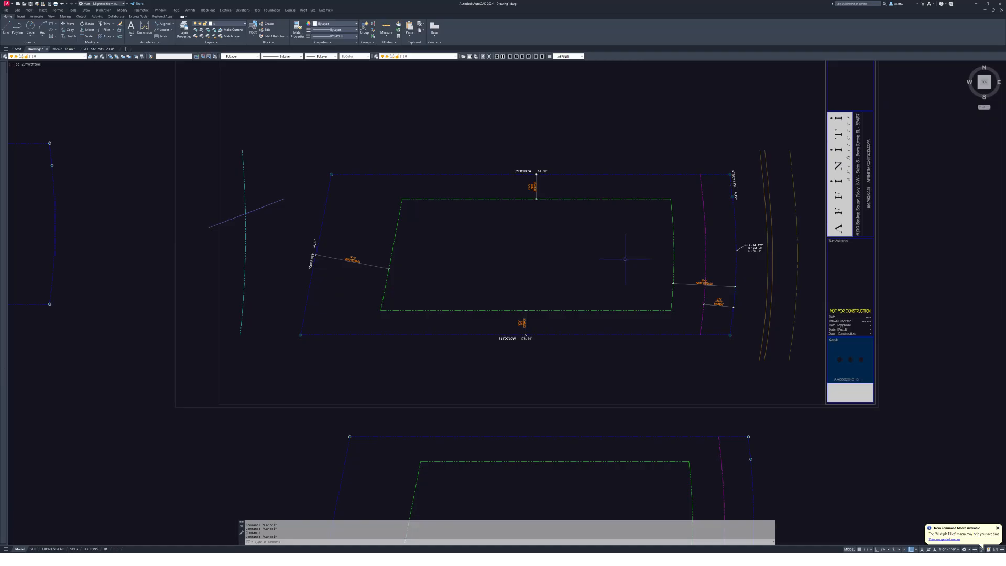
{"action": "middle_click_drag", "start_coordinate": [624, 259], "coordinate": [611, 269]}
{"action": "middle_click_drag", "start_coordinate": [503, 238], "coordinate": [520, 224]}
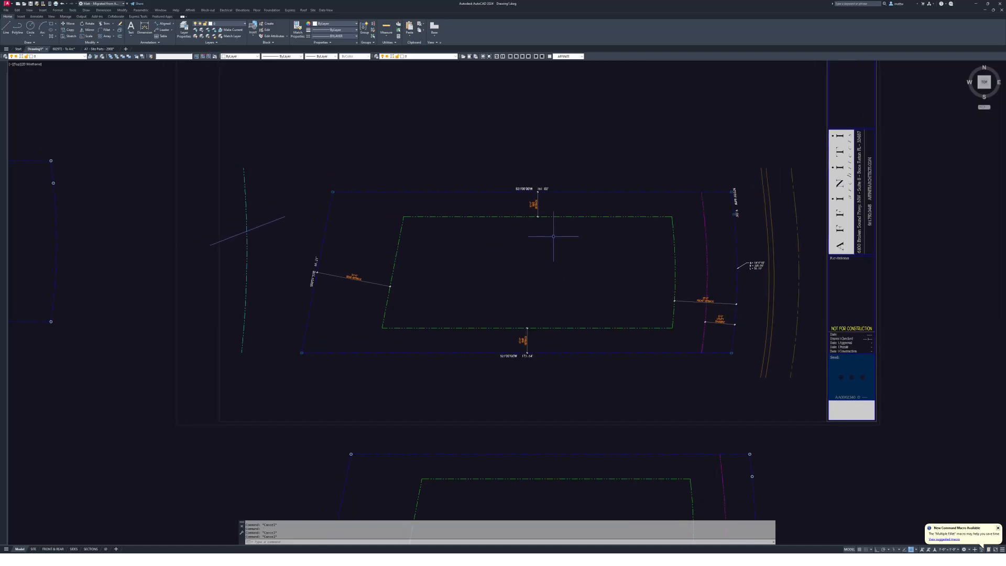
{"action": "scroll", "coordinate": [553, 236], "scroll_direction": "up", "scroll_amount": 2}
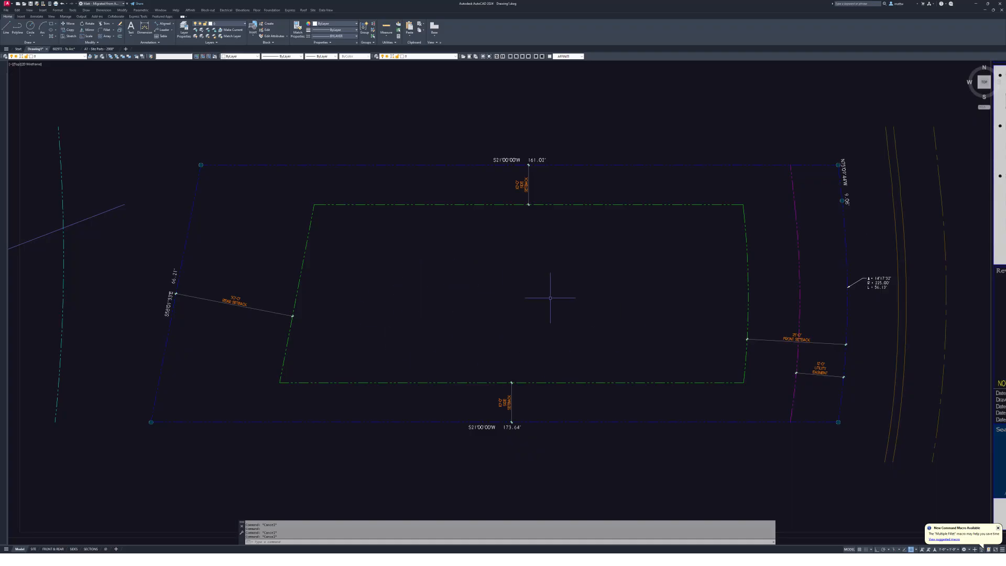
{"action": "middle_click_drag", "start_coordinate": [581, 254], "coordinate": [569, 256]}
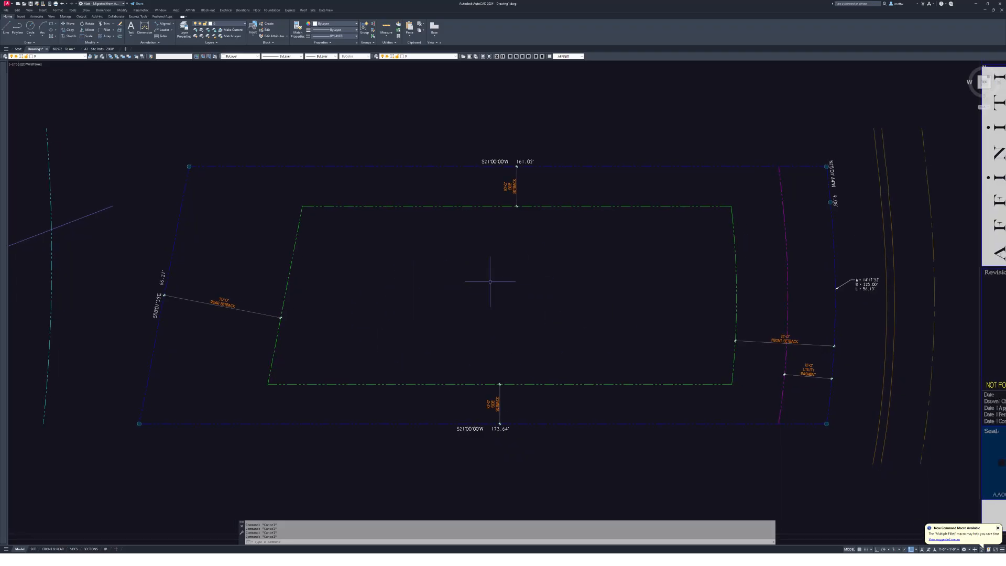
{"action": "middle_click_drag", "start_coordinate": [475, 231], "coordinate": [473, 231]}
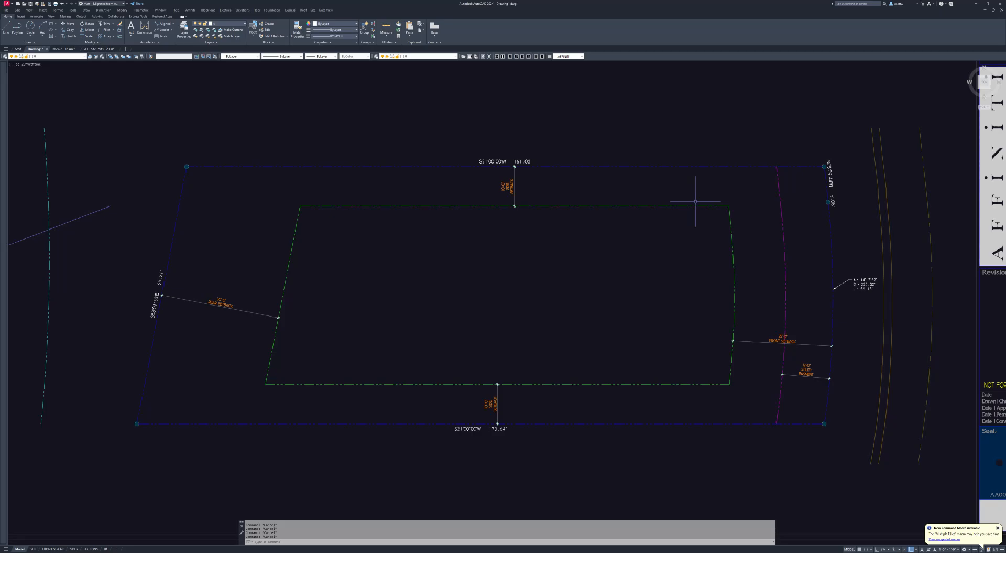
{"action": "middle_click_drag", "start_coordinate": [688, 220], "coordinate": [686, 220]}
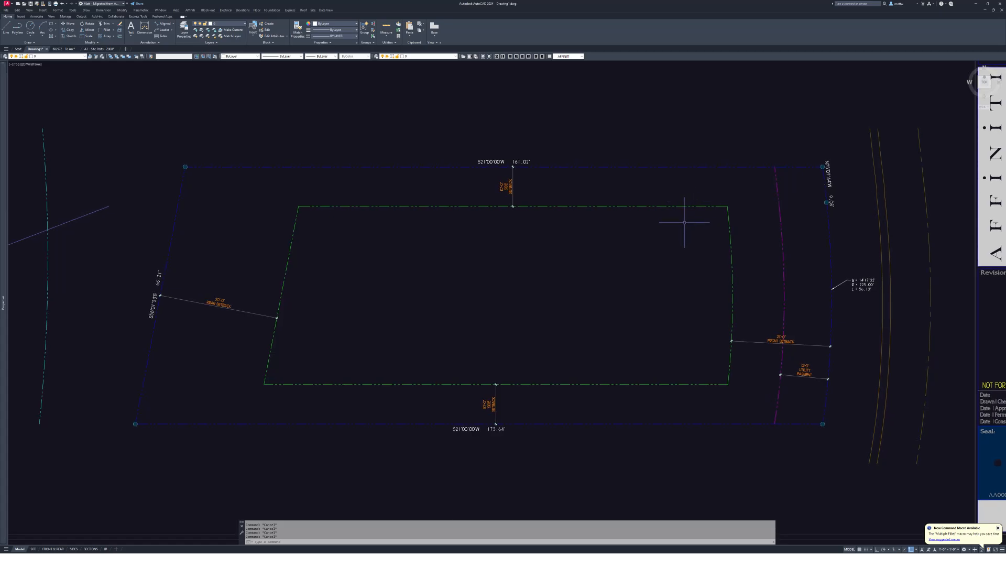